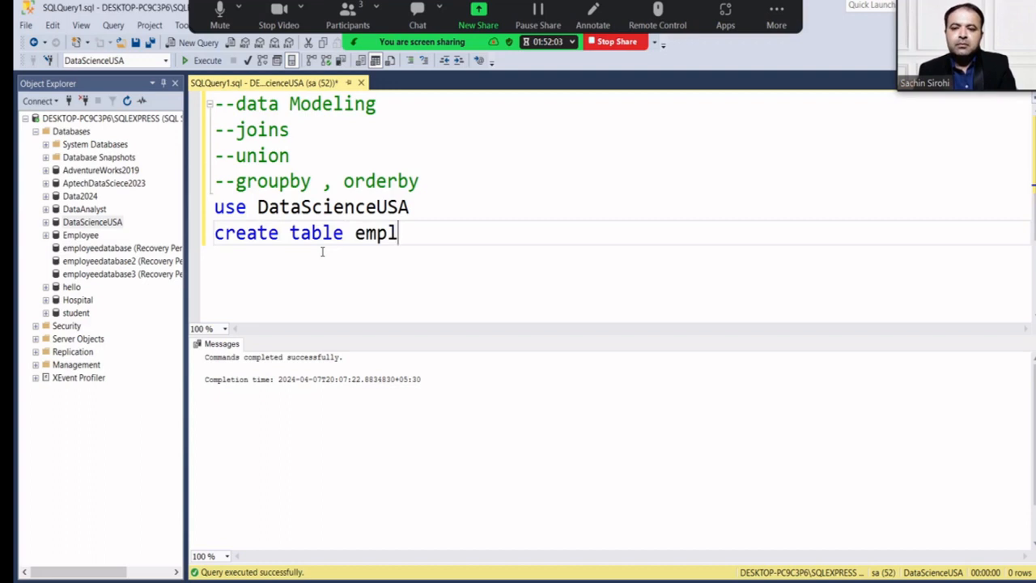
# Correct the table name to emp and add 'empid int primary key not null,' inside brackets.
pyautogui.press('BackSpace')
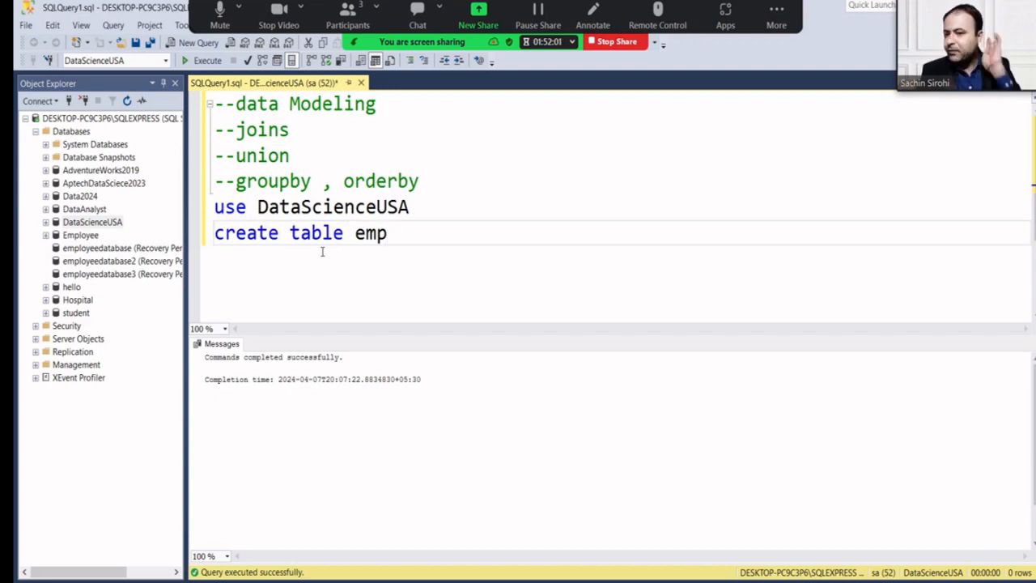
pyautogui.press('Return')
pyautogui.write('(')
pyautogui.press('Return')
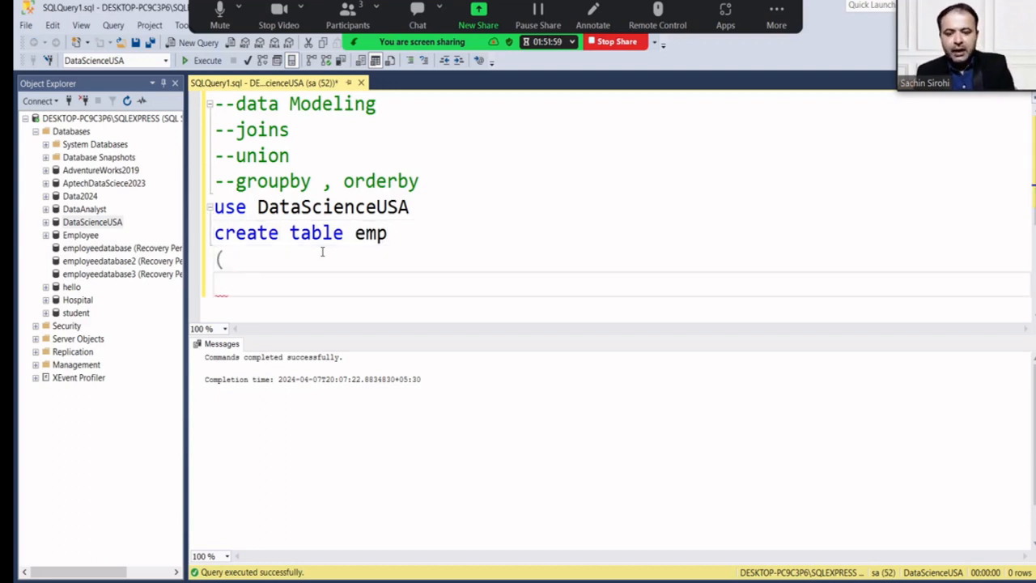
pyautogui.write(')')
pyautogui.press('Up')
pyautogui.press('Return')
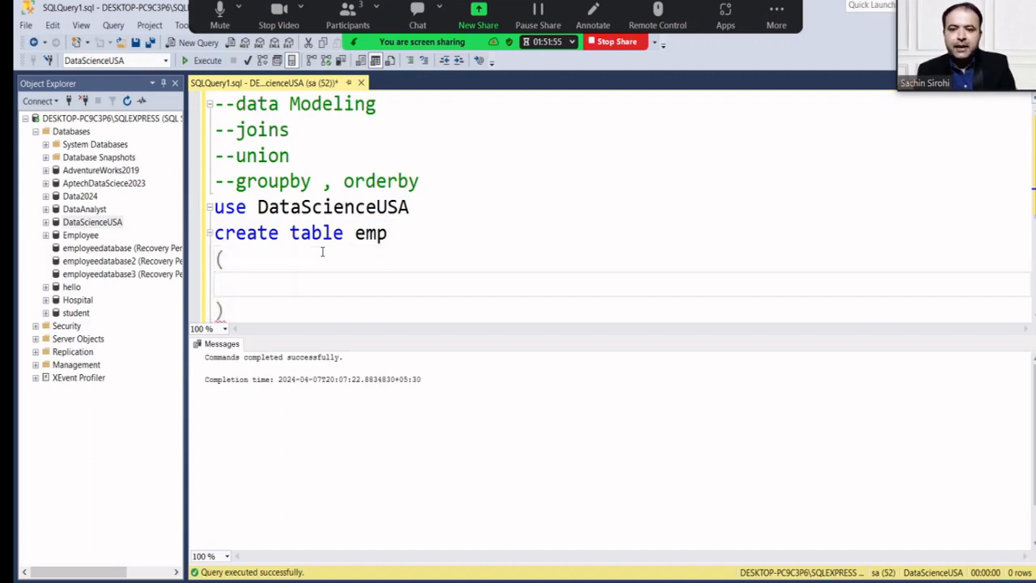
pyautogui.write('empi')
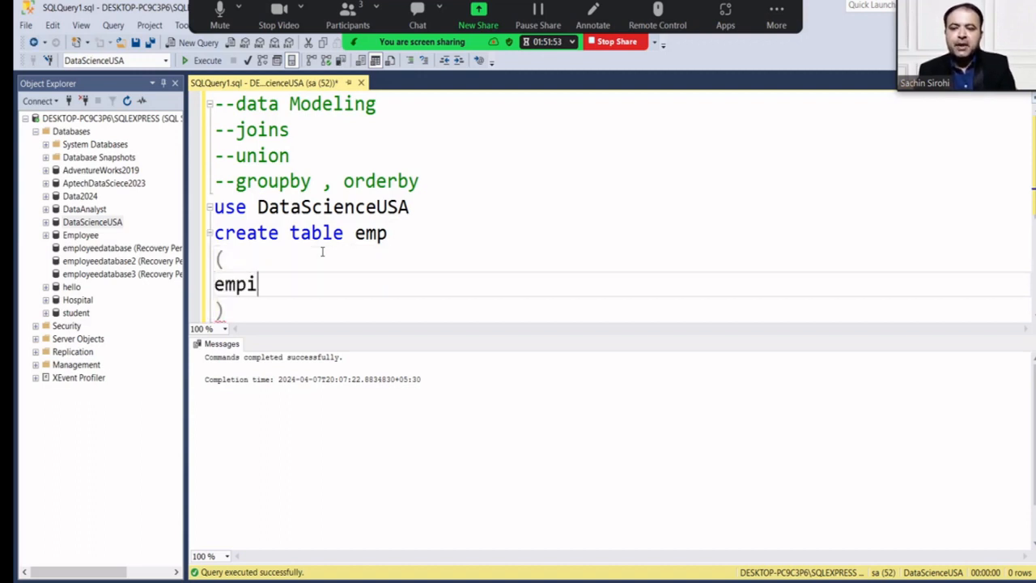
pyautogui.write('d int prim')
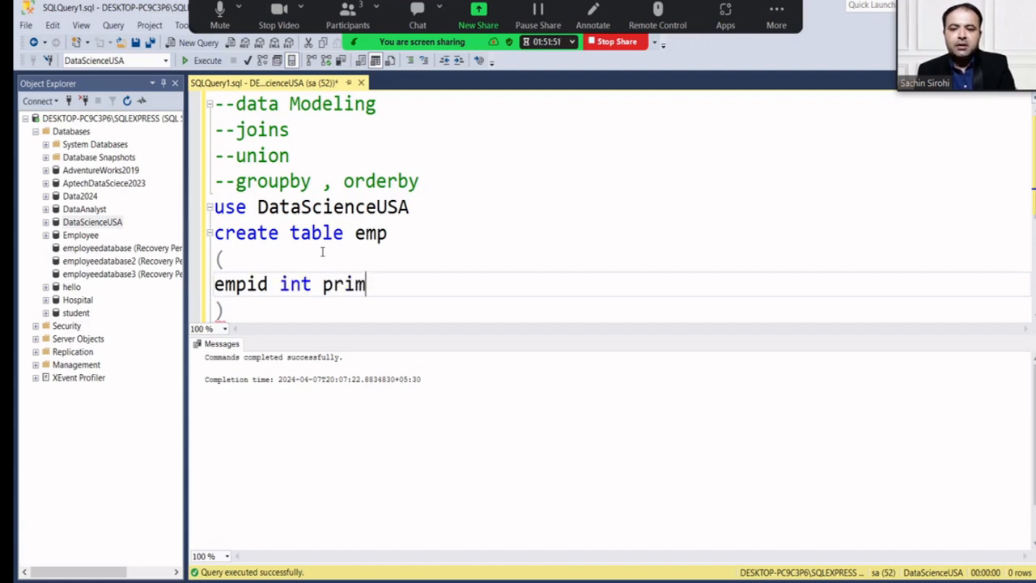
pyautogui.write('ary key not ')
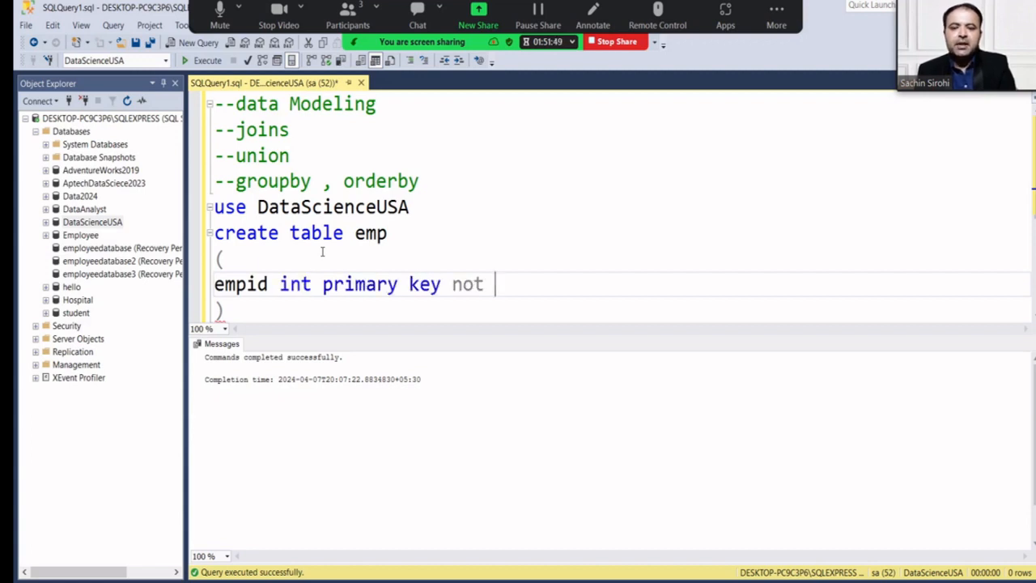
pyautogui.write('null,')
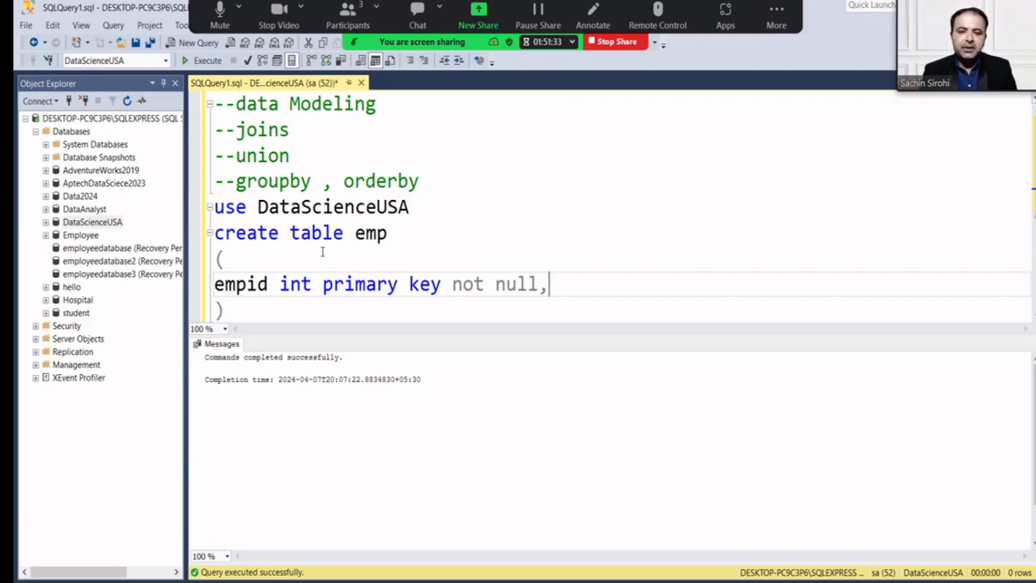
# Begin a second column line with 'em' and enlarge the query editor pane.
pyautogui.press('Return')
pyautogui.write('em')
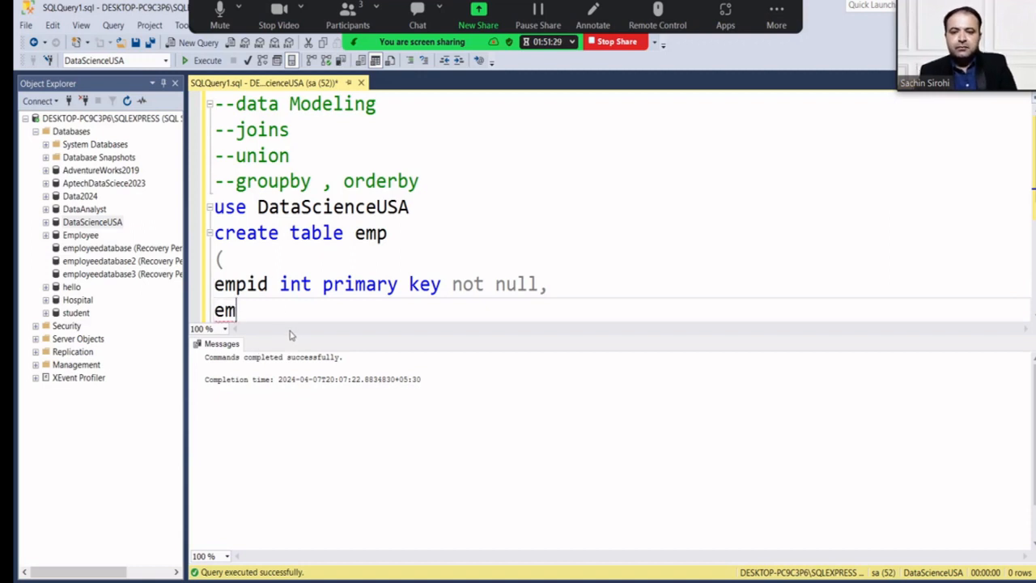
pyautogui.moveTo(287, 334); pyautogui.dragTo(293, 443)
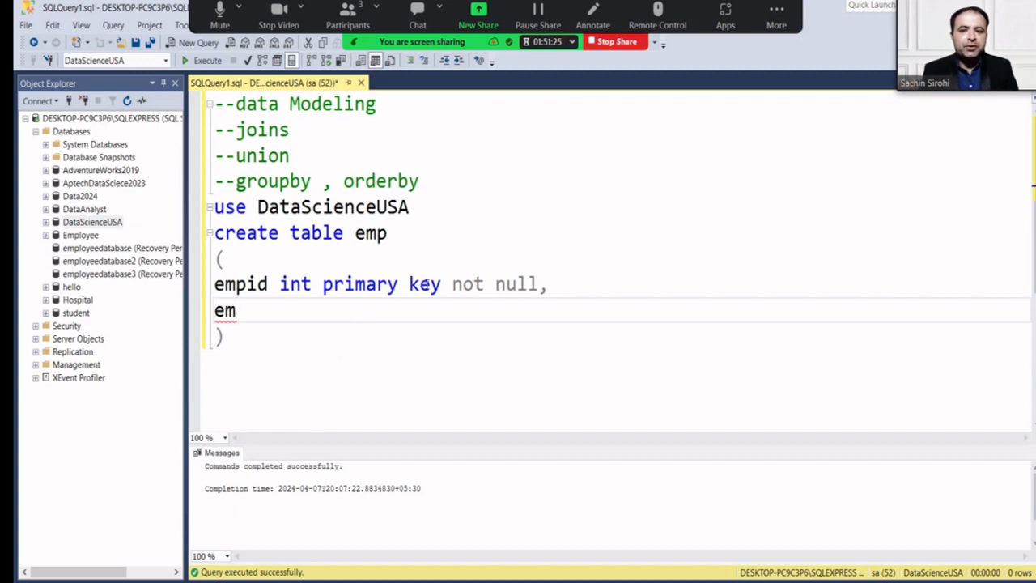
pyautogui.click(444, 212)
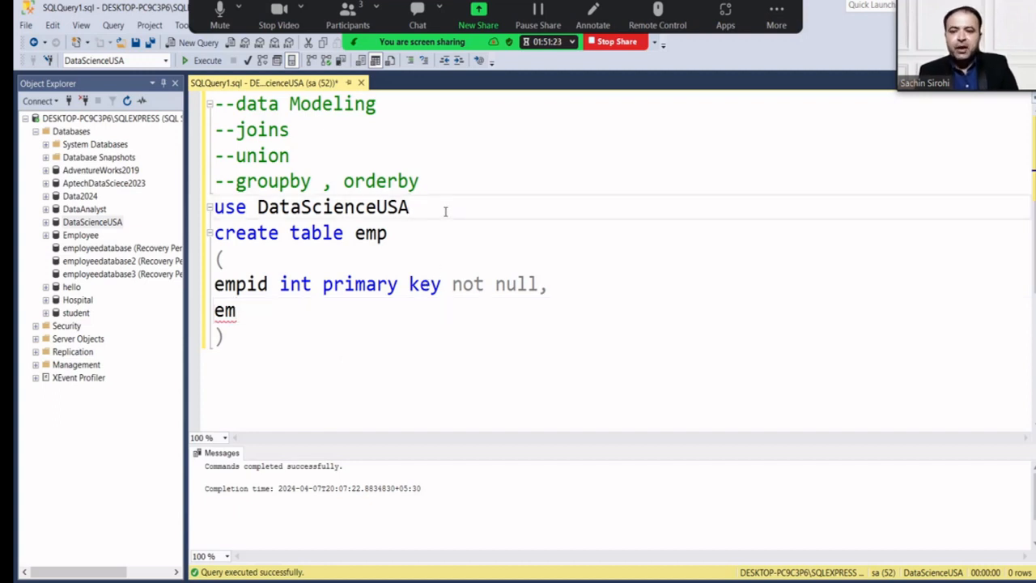
# Add '--constraints - not null, primary key, foreign key, unique , check etc' below the groupby comment.
pyautogui.press('Up')
pyautogui.press('End')
pyautogui.press('Return')
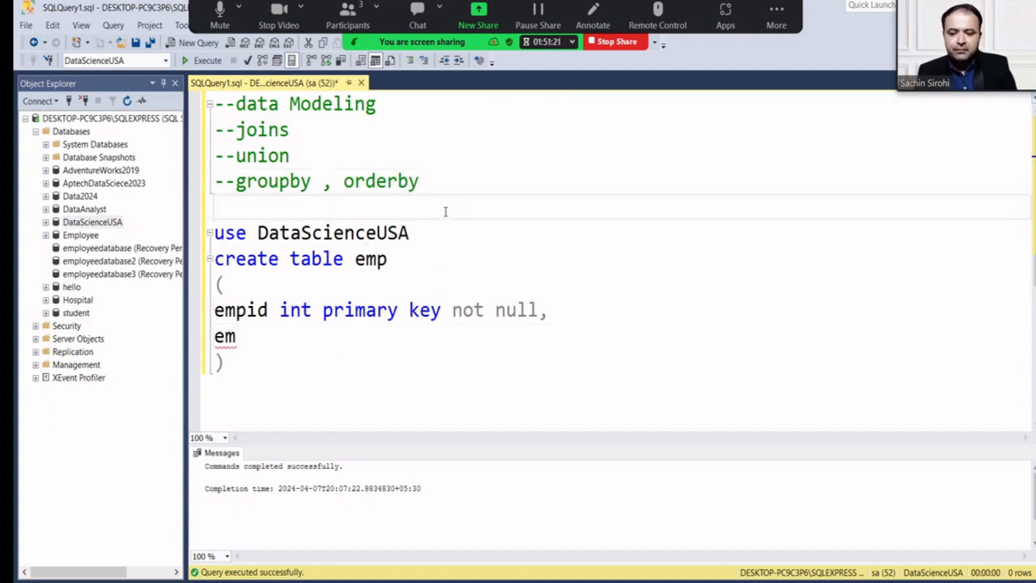
pyautogui.write('--constra')
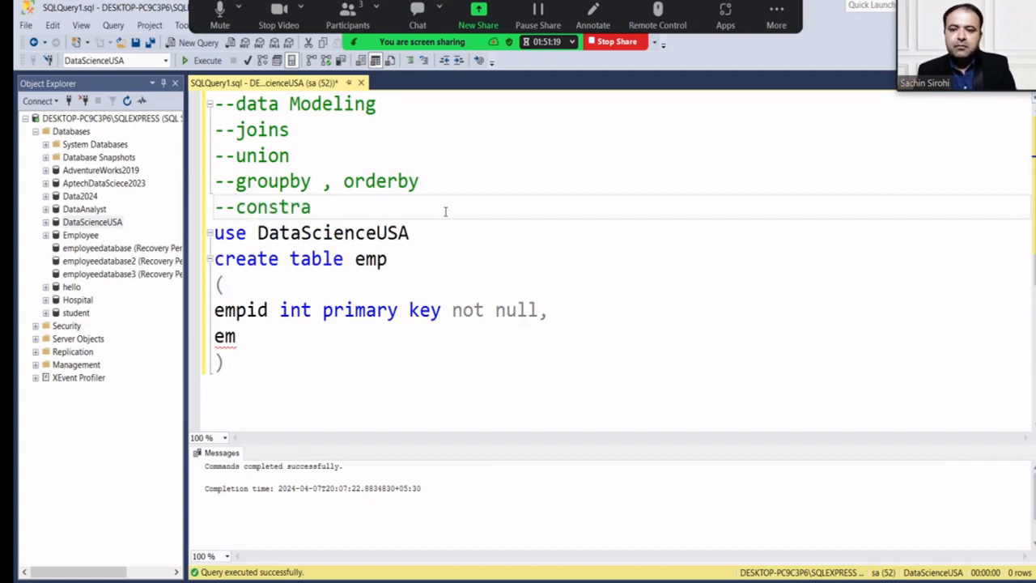
pyautogui.write('ints')
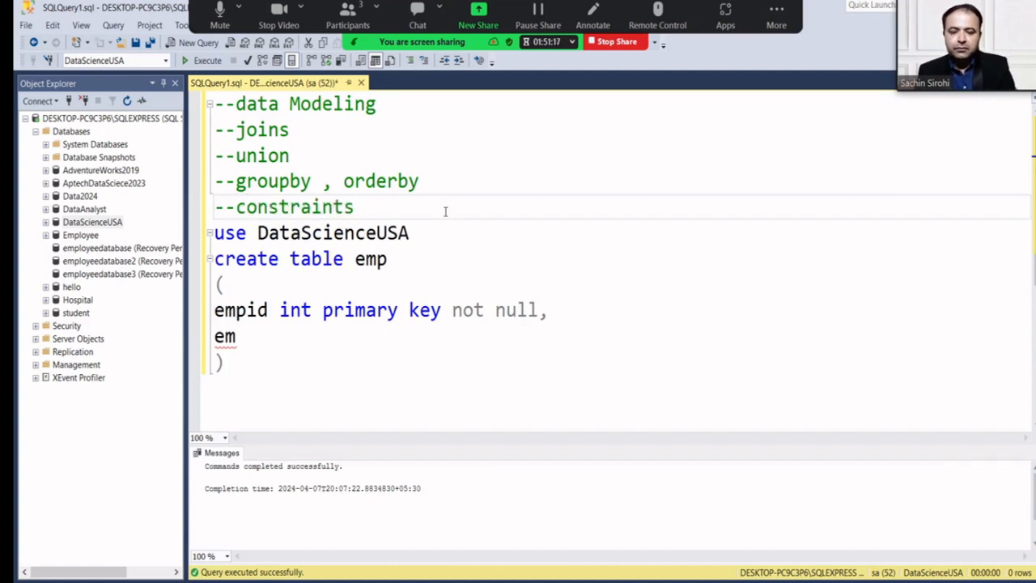
pyautogui.write(' - not')
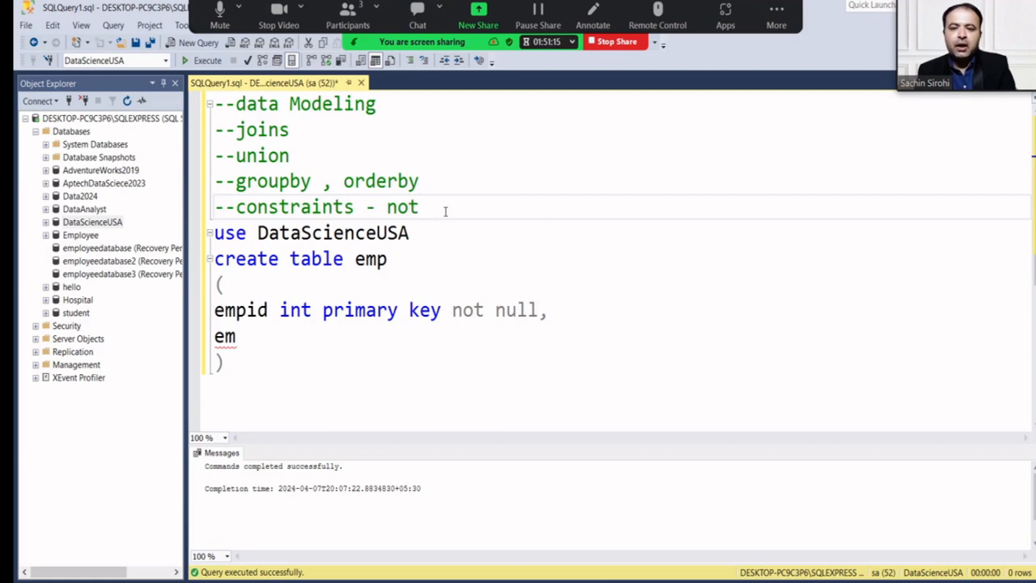
pyautogui.write(' null,')
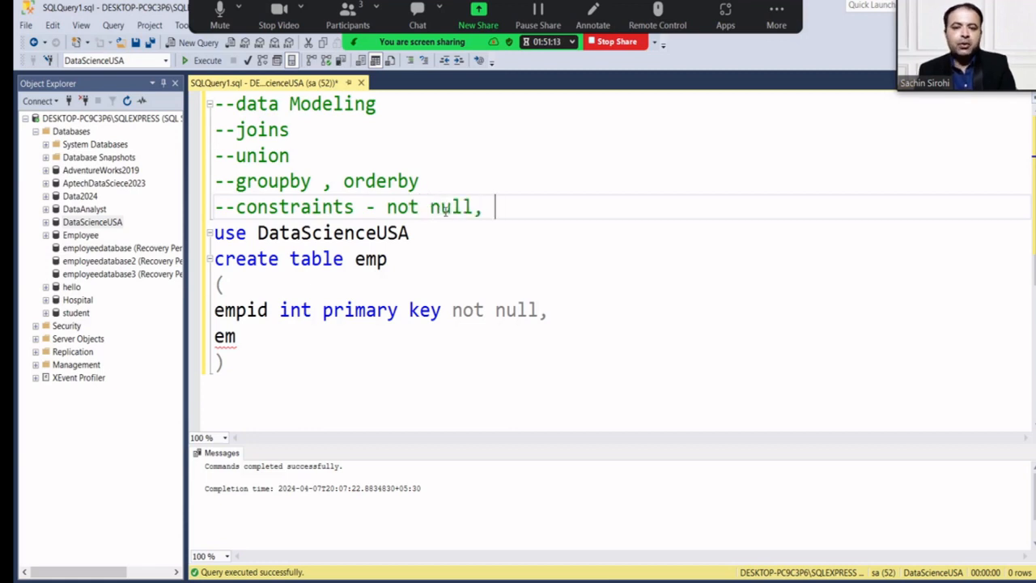
pyautogui.write(' primary')
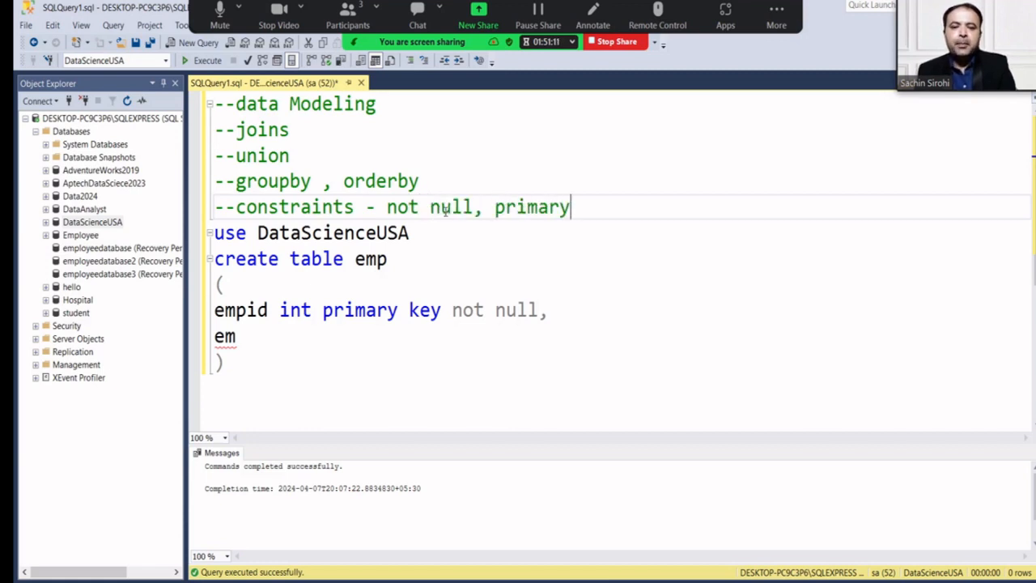
pyautogui.write(' key, ')
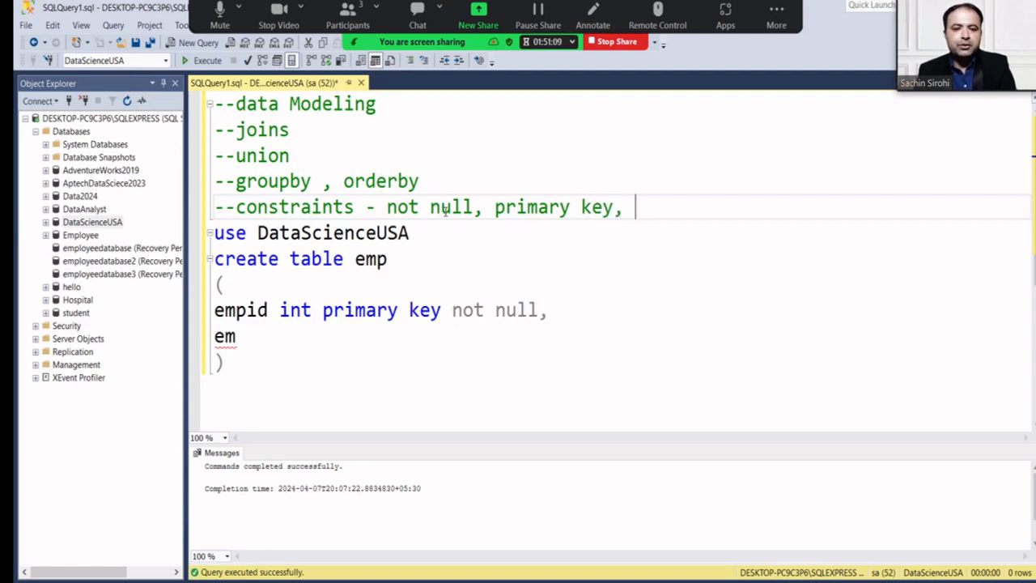
pyautogui.write('fore')
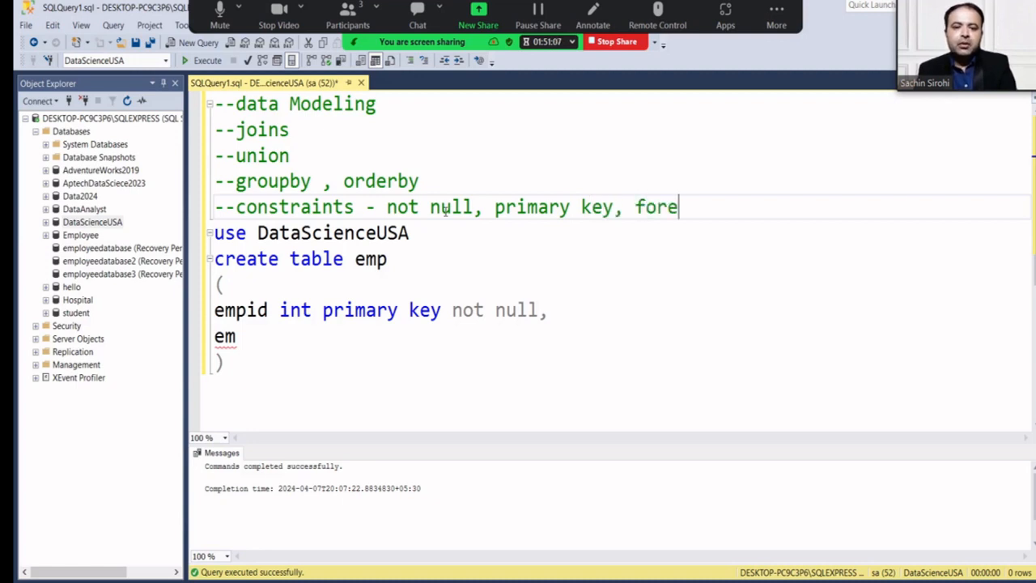
pyautogui.write('ign k')
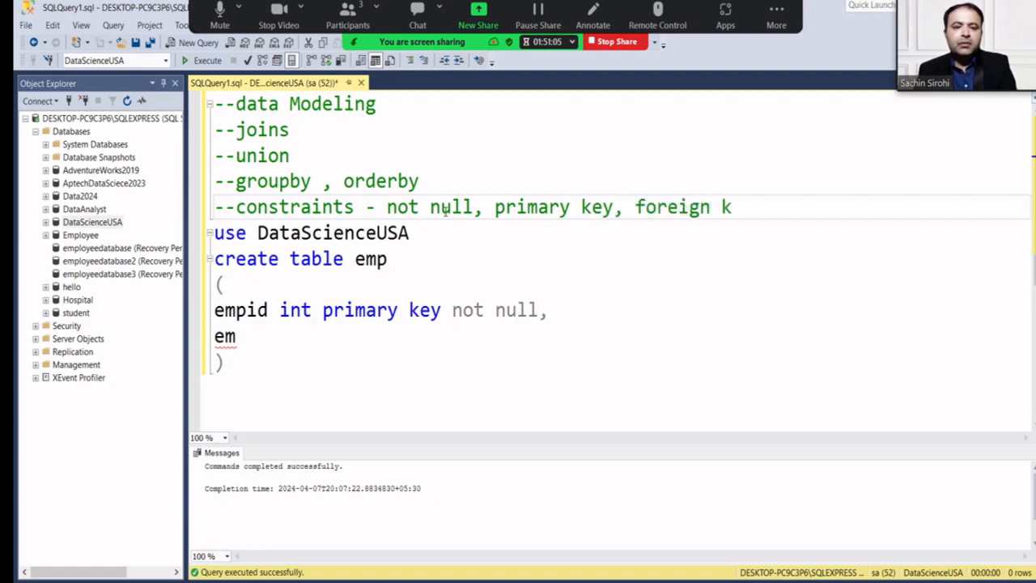
pyautogui.write('ey, uni')
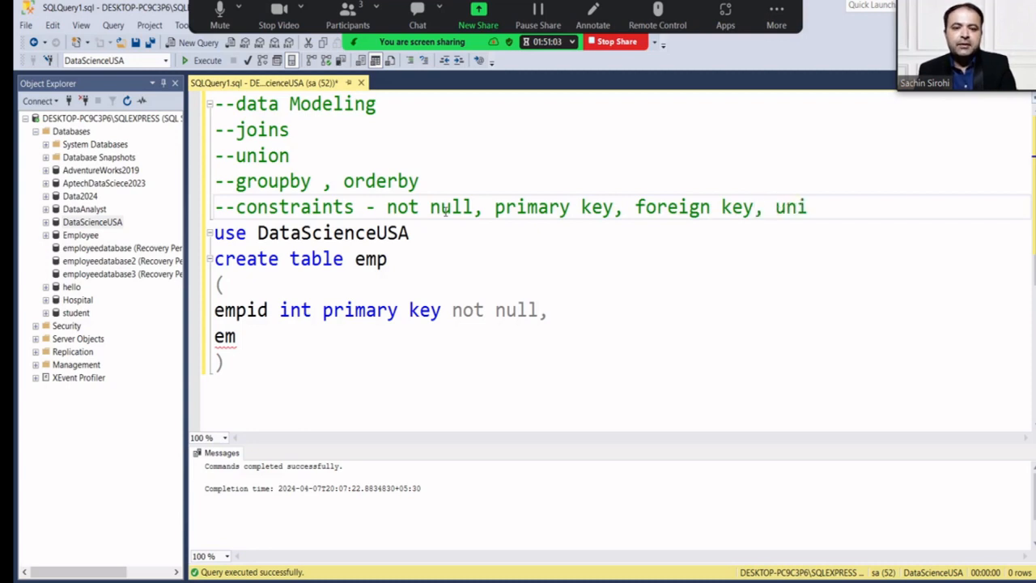
pyautogui.write('que , check')
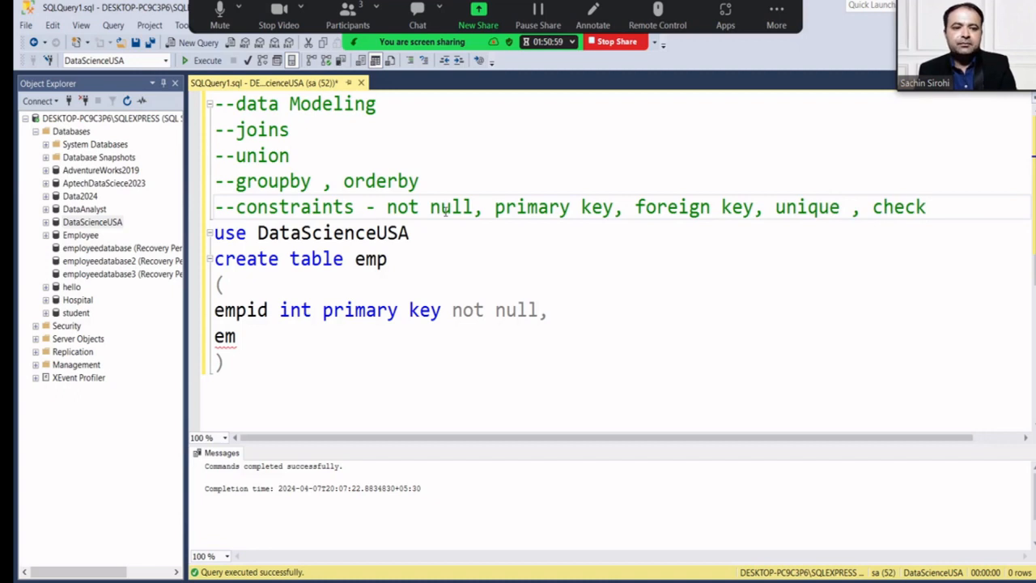
pyautogui.write(' etc')
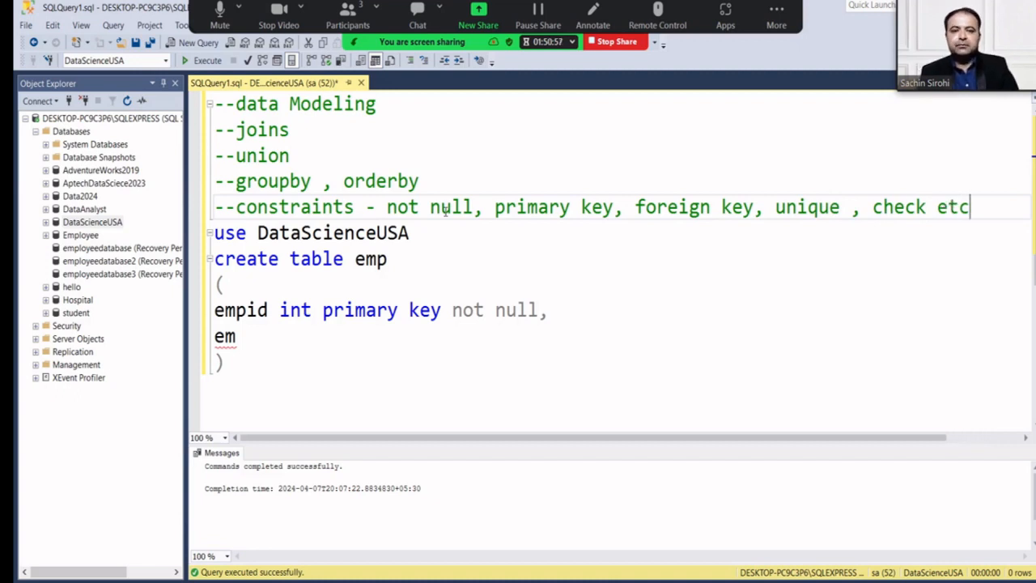
# Complete the second column as 'empname varchar(500) null'.
pyautogui.click(391, 309)
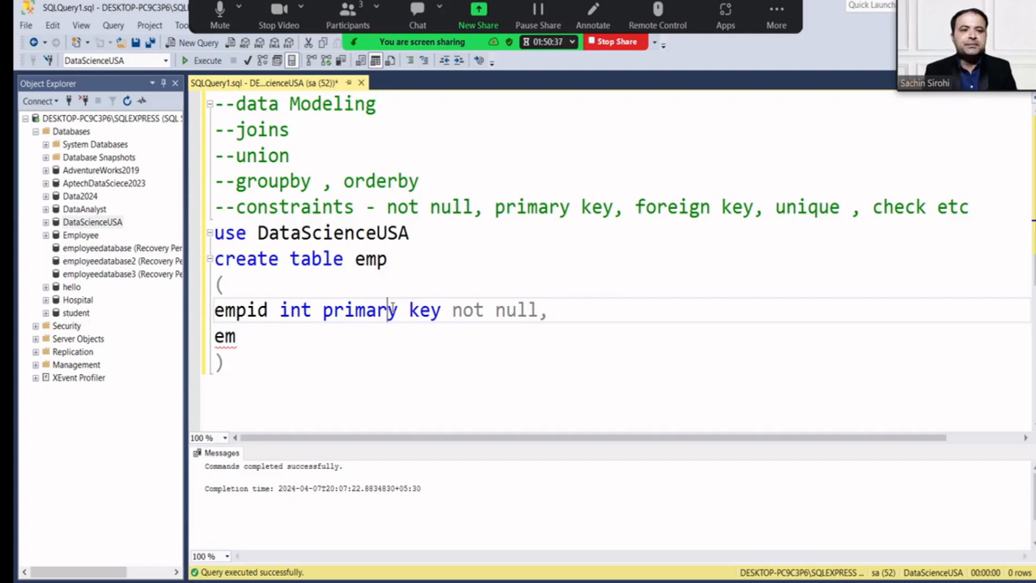
pyautogui.press('Down')
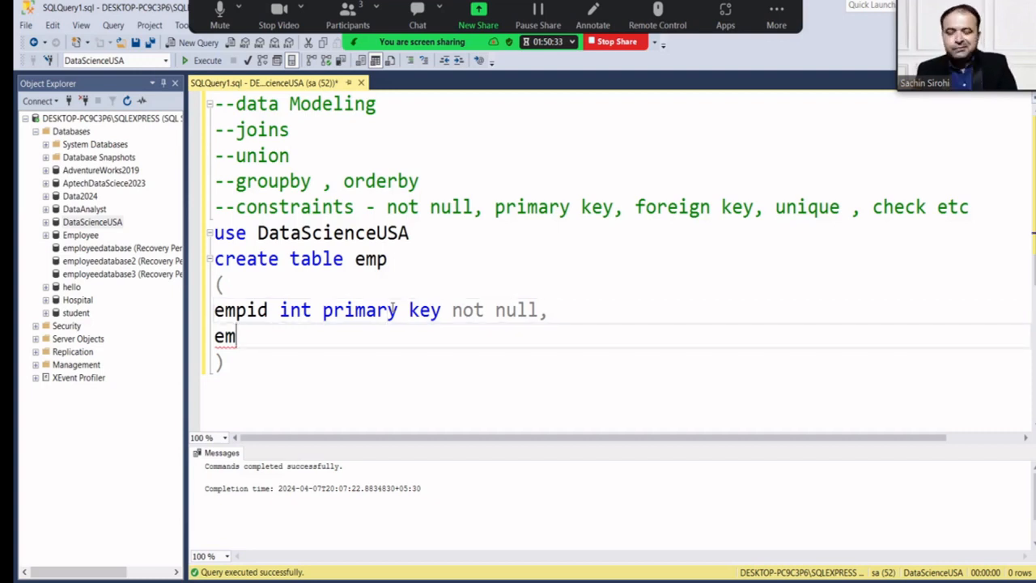
pyautogui.write('pname')
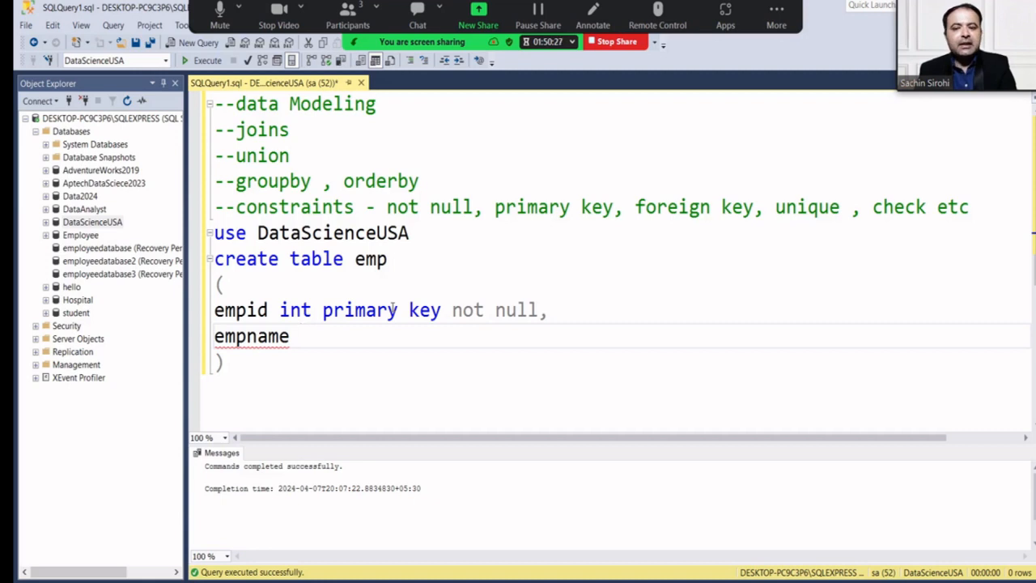
pyautogui.write(' v')
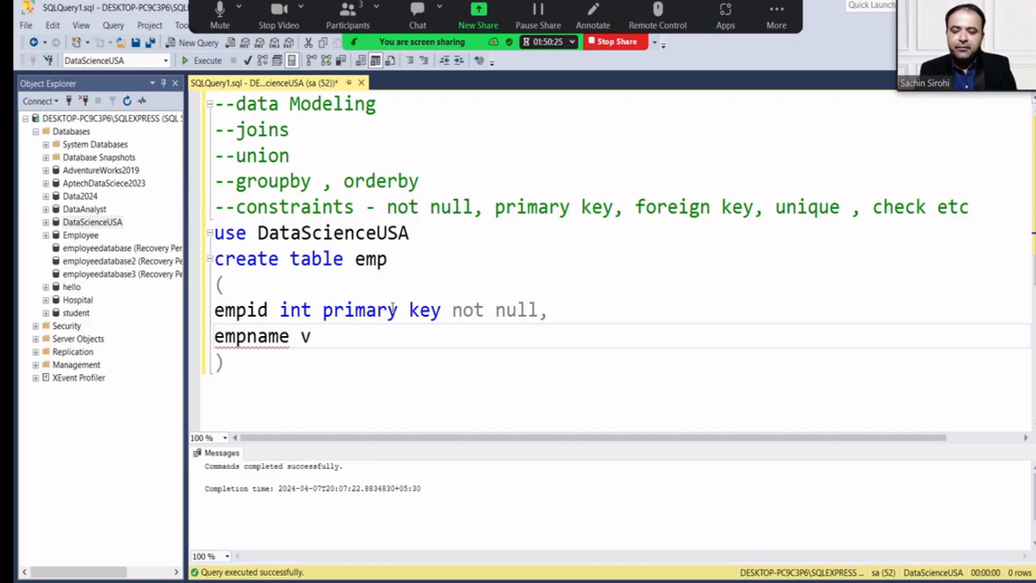
pyautogui.write('archar(')
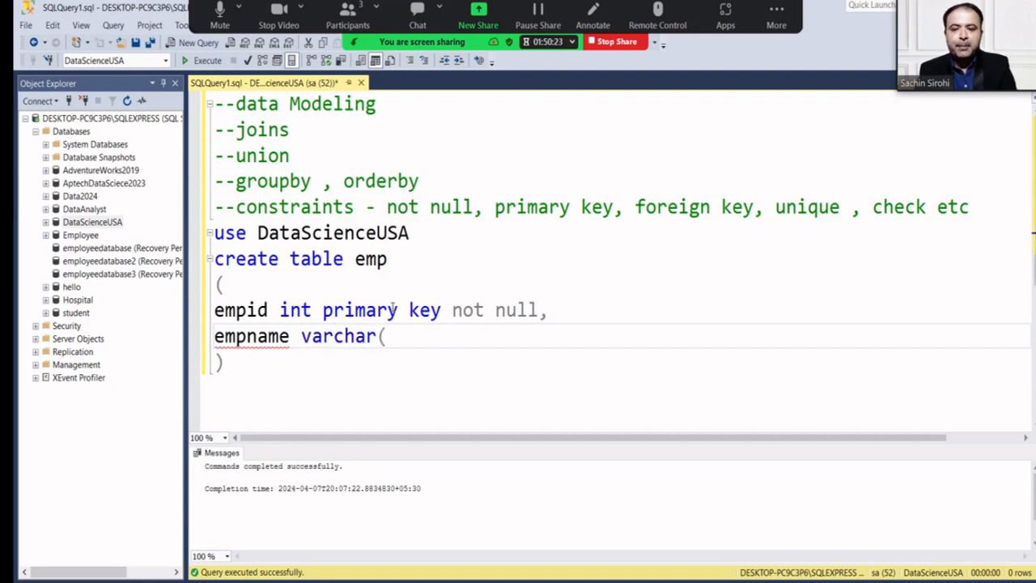
pyautogui.write('500)')
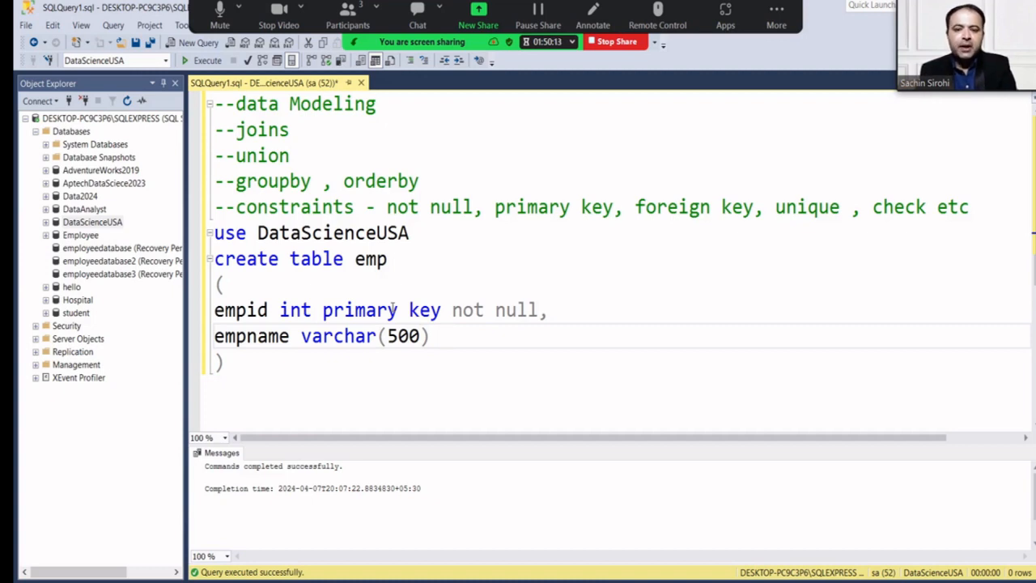
pyautogui.write('null,')
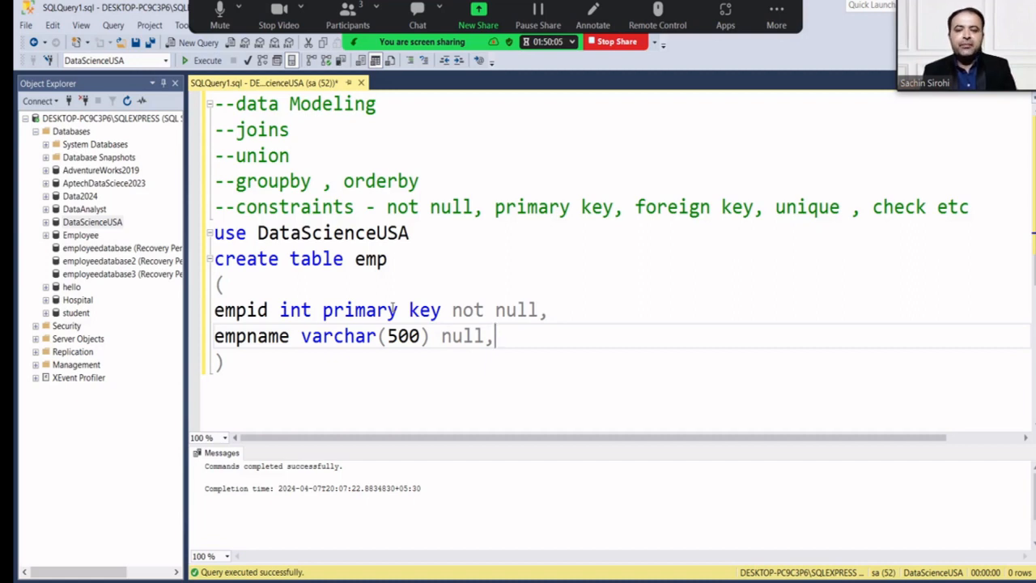
# Add the column 'addrs varchar(1000),' on the next line.
pyautogui.press('Return')
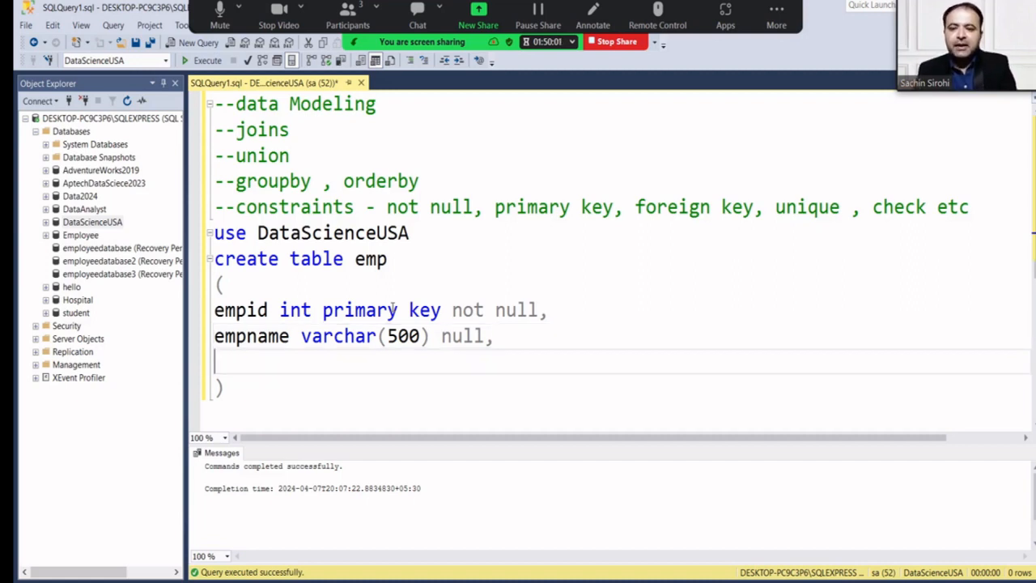
pyautogui.write('addr')
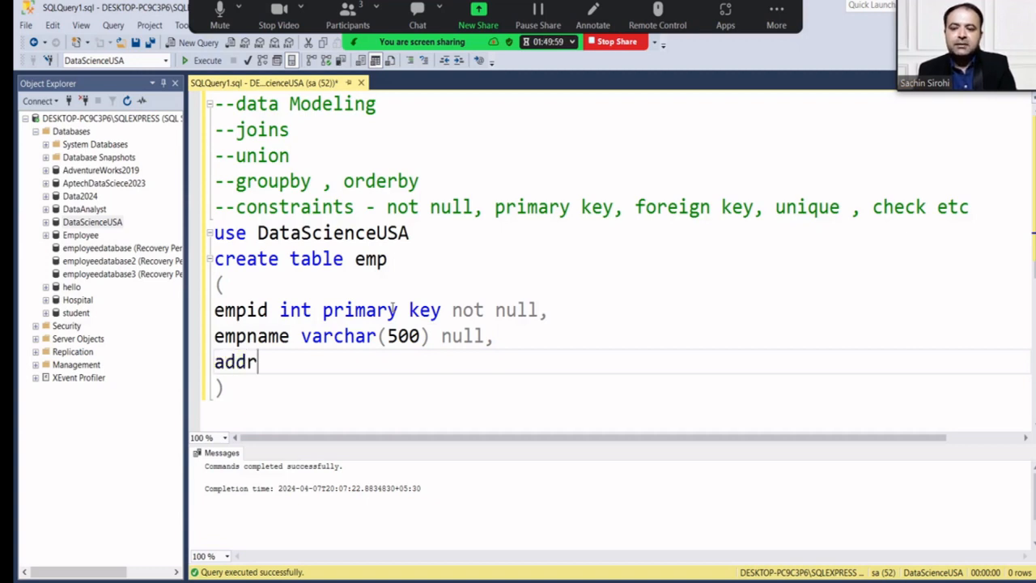
pyautogui.write('s var')
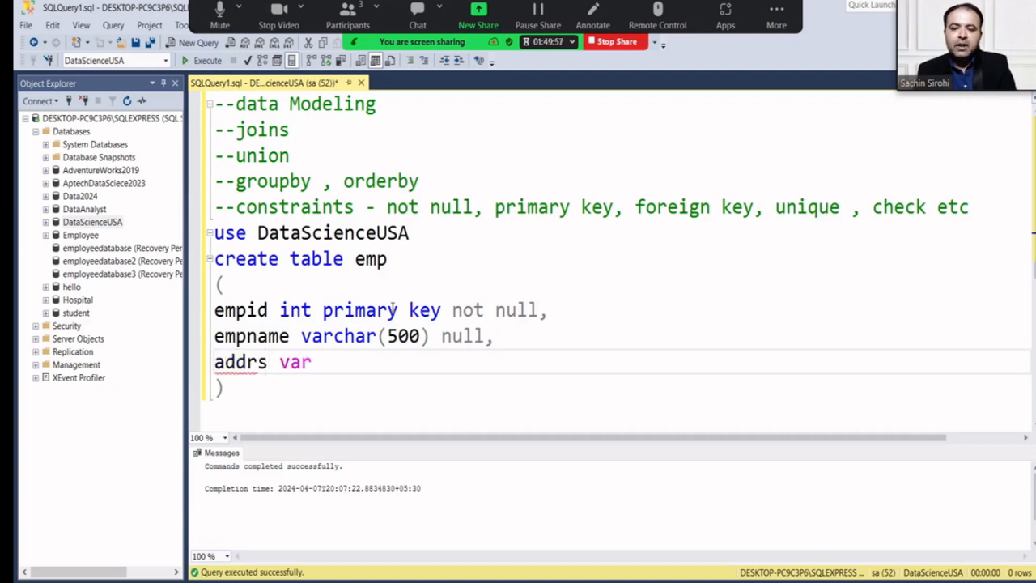
pyautogui.write('char(1')
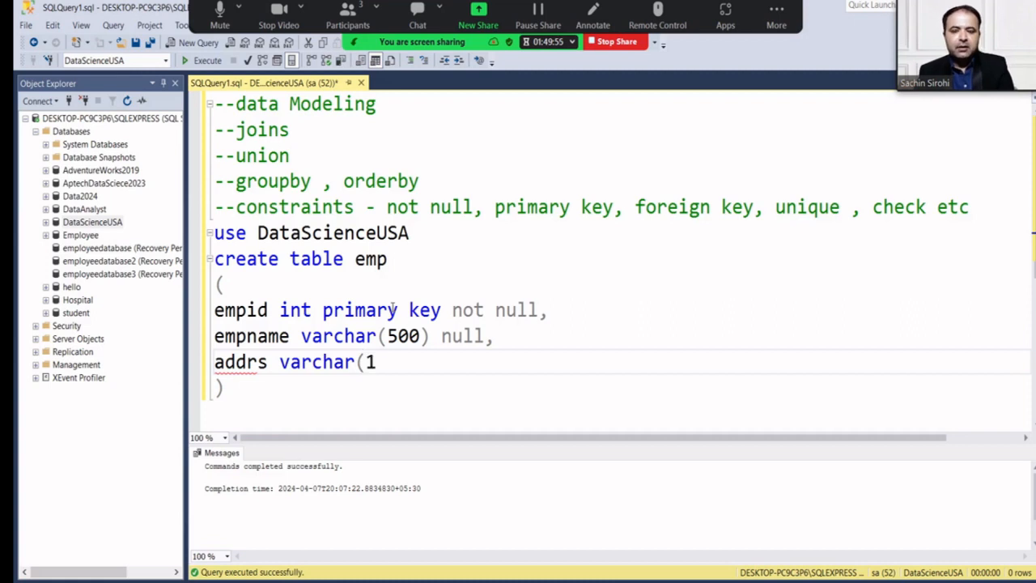
pyautogui.write('000)')
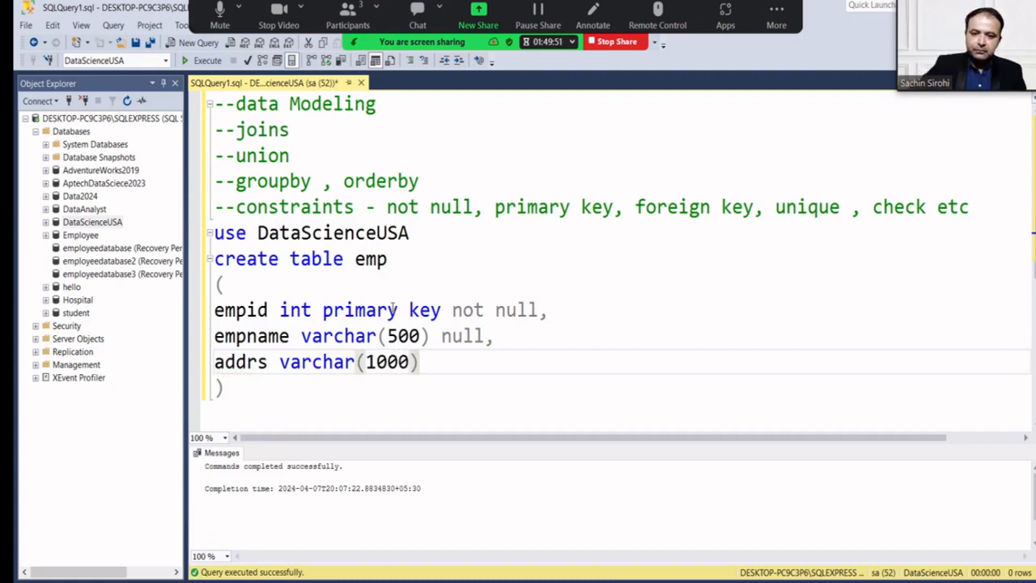
pyautogui.write(',')
pyautogui.press('Return')
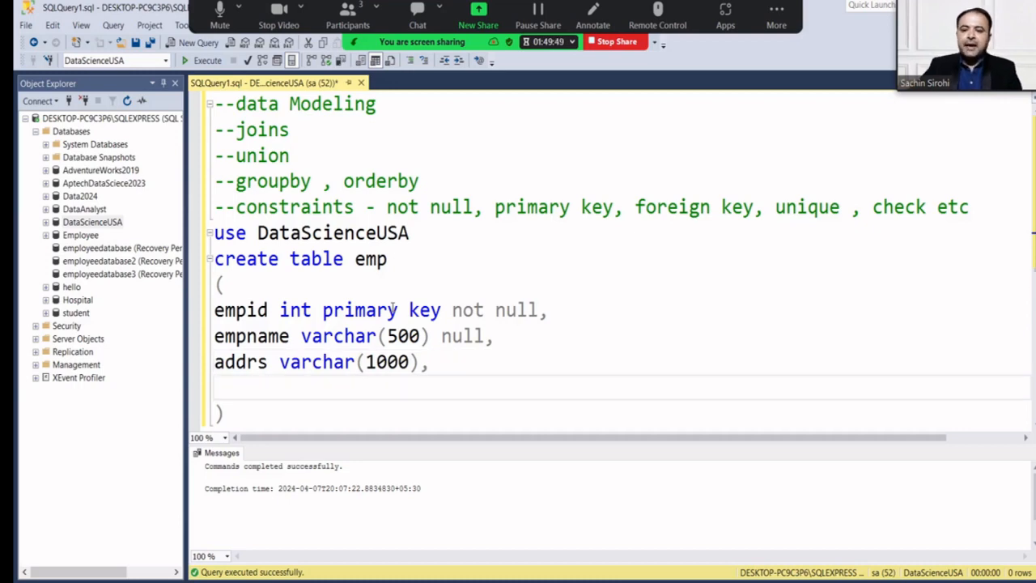
# Add a 'salary money' column to the emp definition.
pyautogui.scroll(-1, 394, 308)
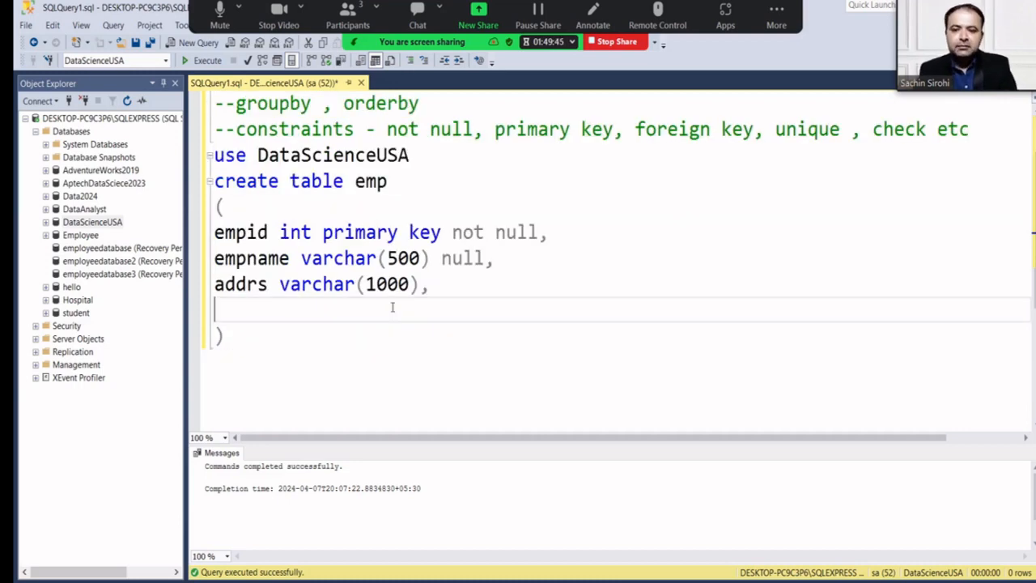
pyautogui.write('sla')
pyautogui.press('BackSpace')
pyautogui.press('BackSpace')
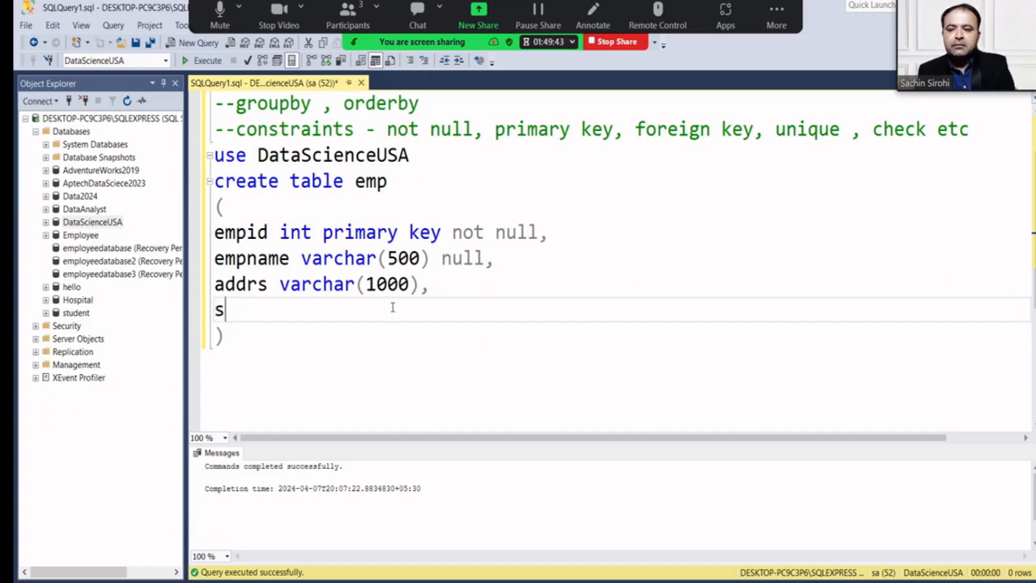
pyautogui.write('alary money')
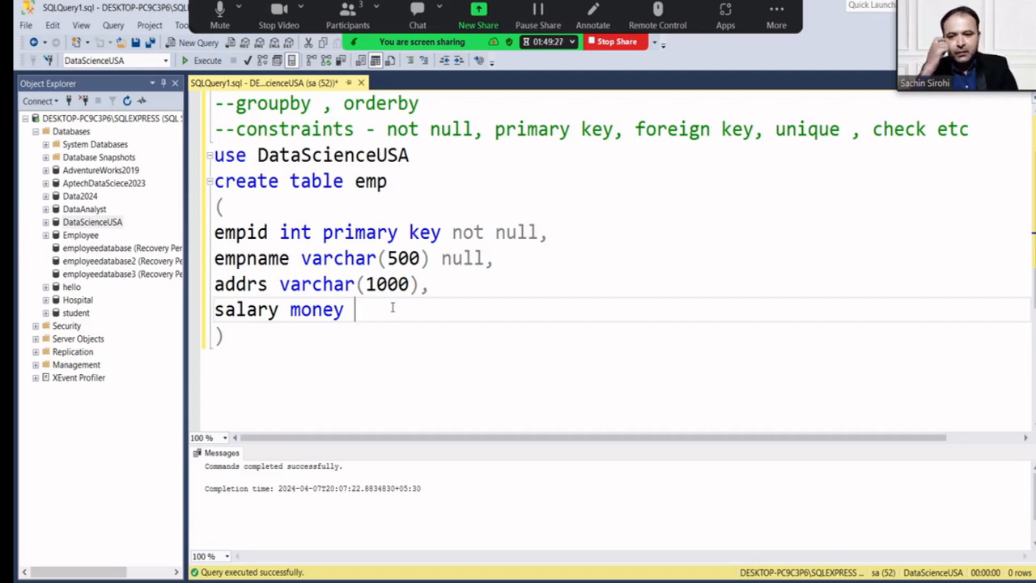
# Insert a 'mobno bigint unique,' column above the salary column.
pyautogui.press('Up')
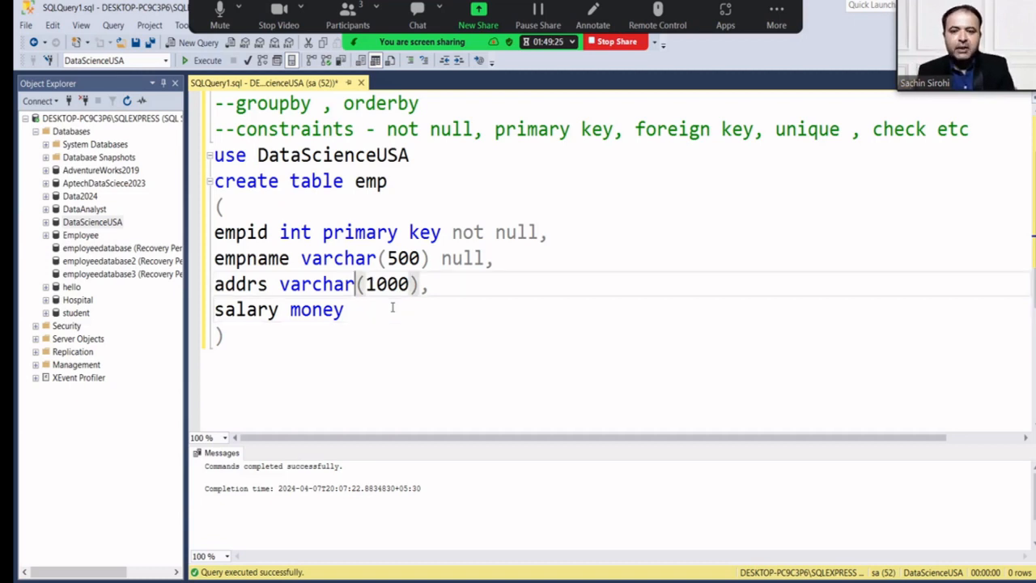
pyautogui.press('Right')
pyautogui.press('Right')
pyautogui.press('Right')
pyautogui.press('Right')
pyautogui.press('Right')
pyautogui.press('Right')
pyautogui.press('Right')
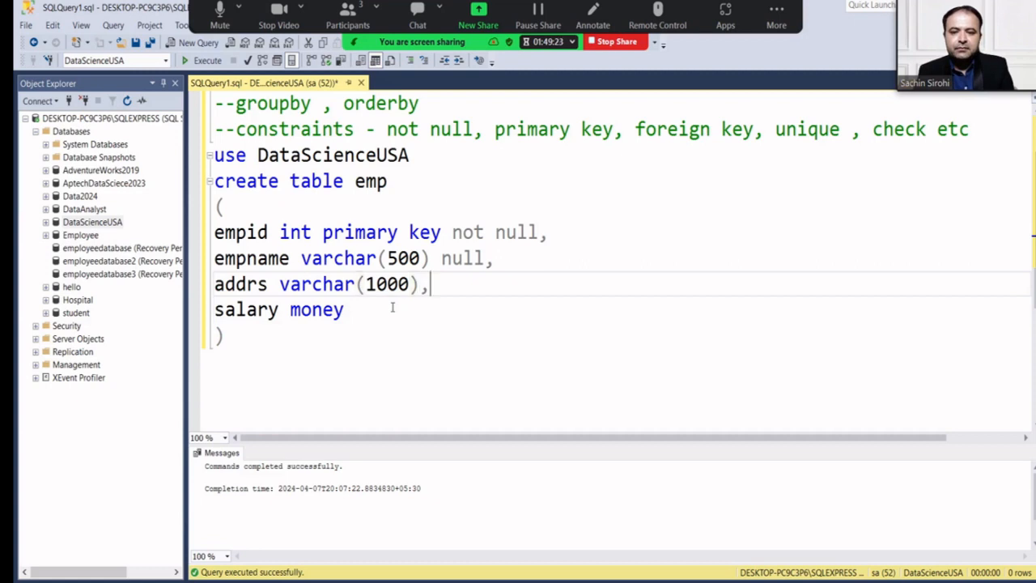
pyautogui.press('Return')
pyautogui.write('mo')
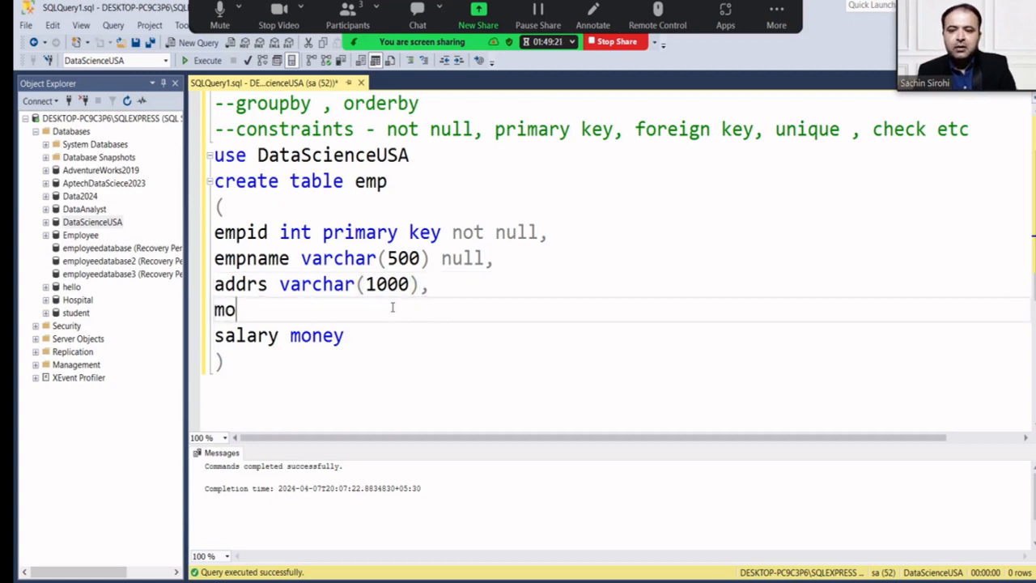
pyautogui.press('BackSpace')
pyautogui.press('BackSpace')
pyautogui.write('bo')
pyautogui.press('BackSpace')
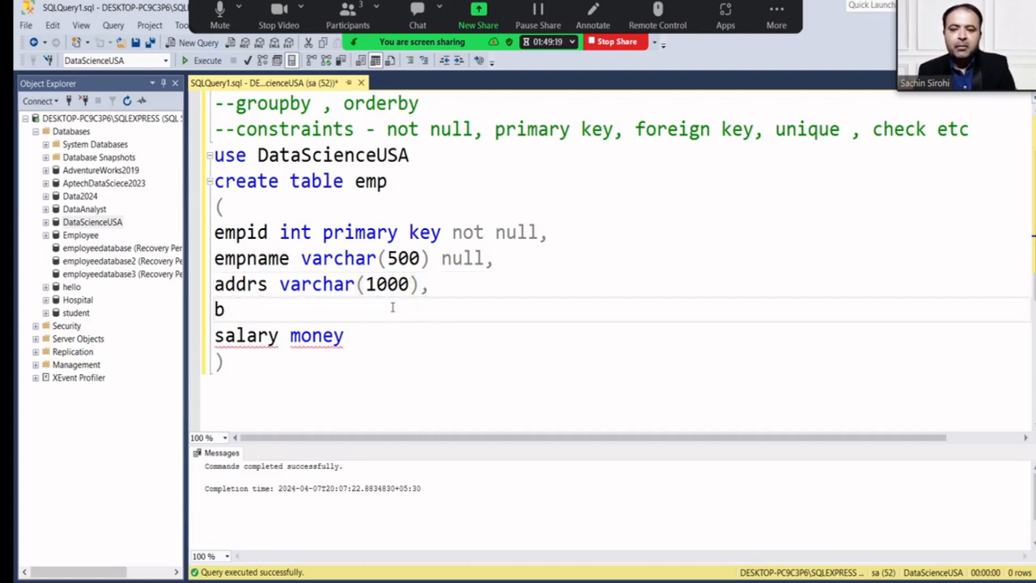
pyautogui.write('o')
pyautogui.press('BackSpace')
pyautogui.press('BackSpace')
pyautogui.write('mobno')
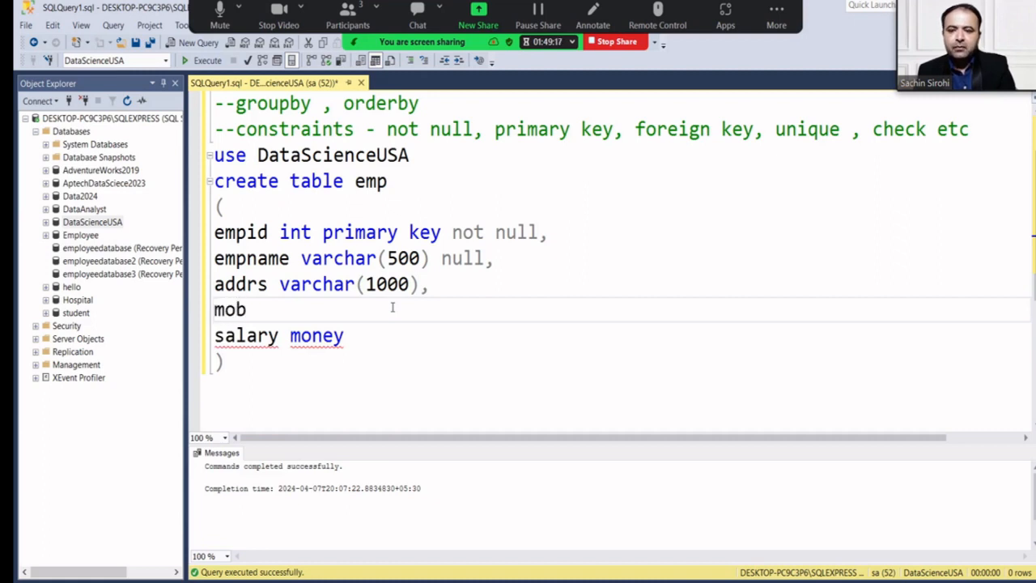
pyautogui.press('BackSpace')
pyautogui.write('no')
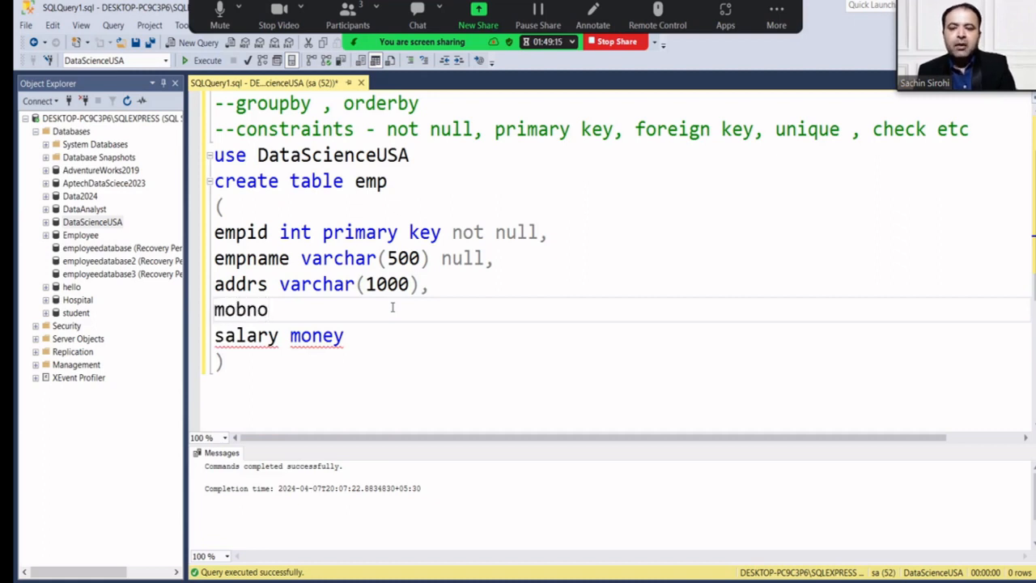
pyautogui.write(' bigint')
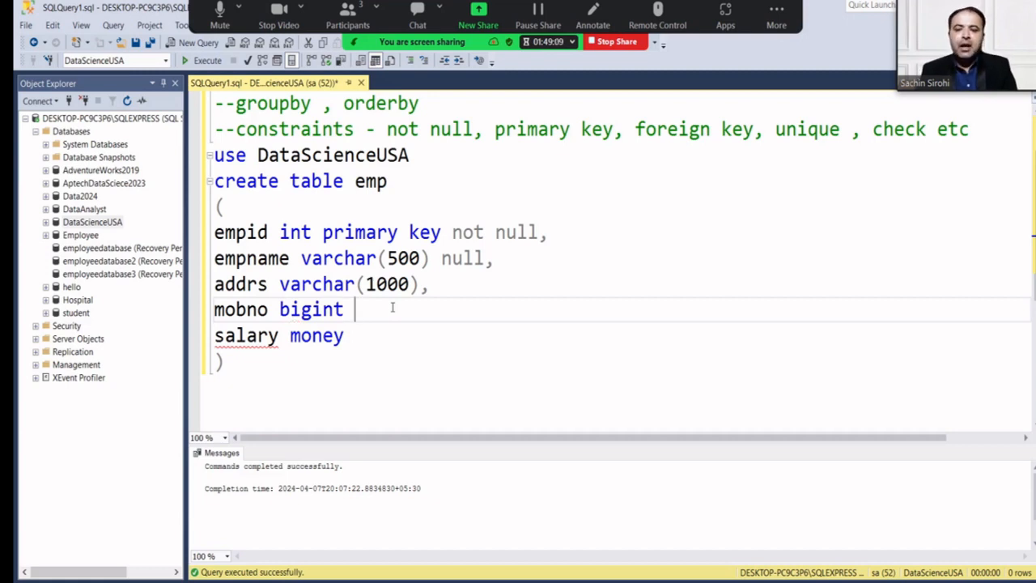
pyautogui.write(' unique ')
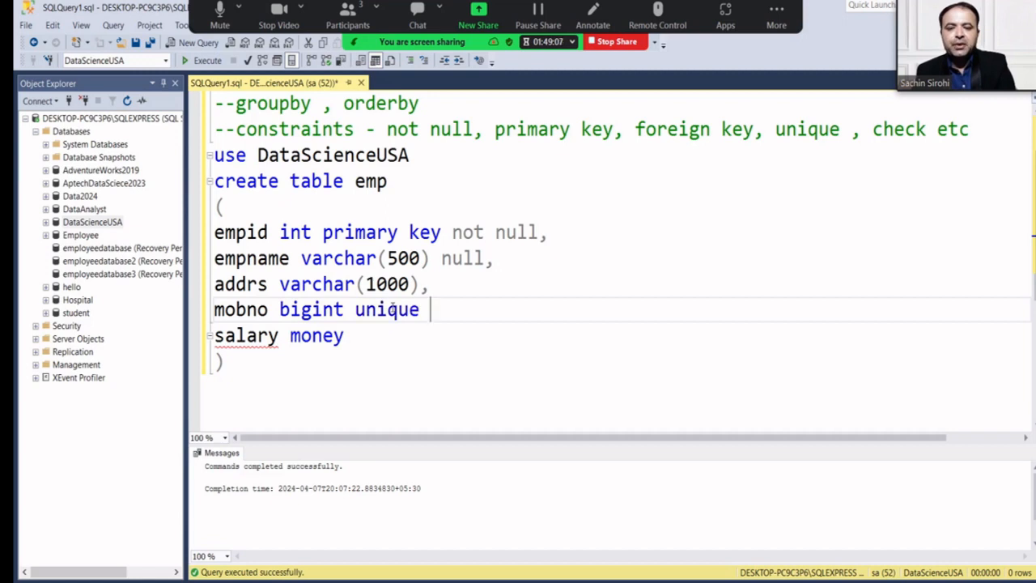
pyautogui.write('key')
pyautogui.press('BackSpace')
pyautogui.press('BackSpace')
pyautogui.press('BackSpace')
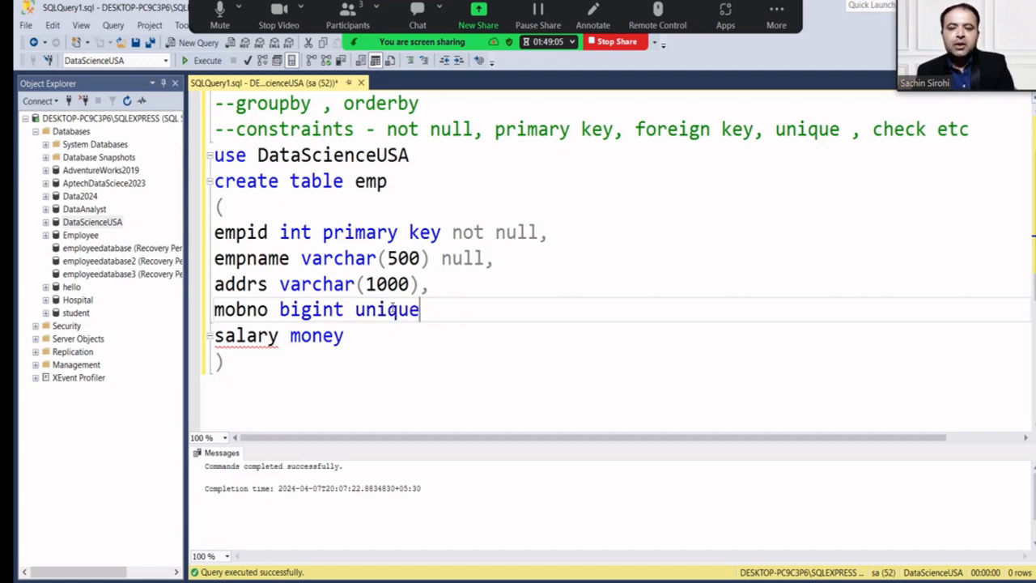
pyautogui.write(',')
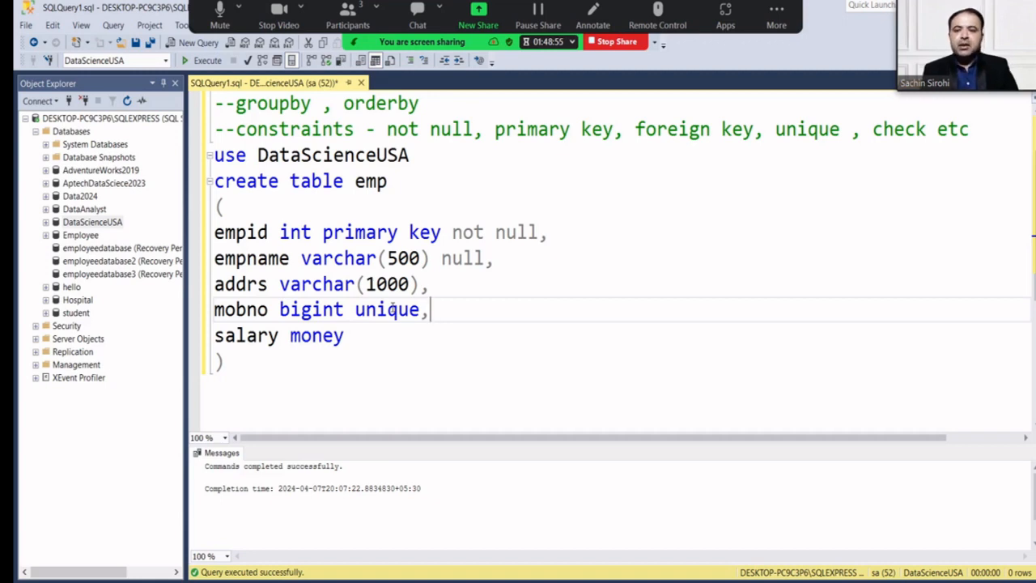
# Run the create table emp statement.
pyautogui.moveTo(230, 362); pyautogui.dragTo(202, 196)
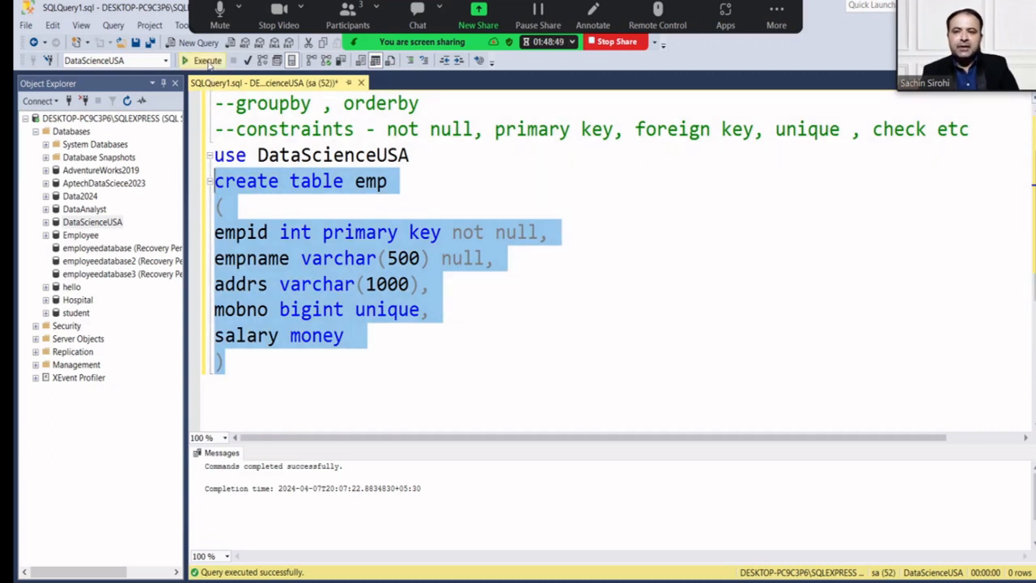
pyautogui.click(206, 62)
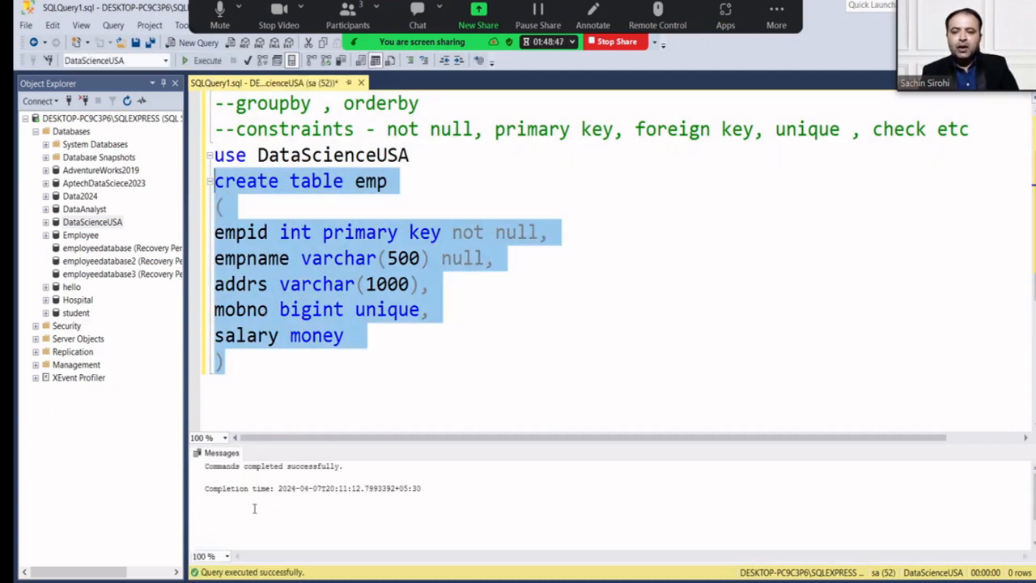
pyautogui.click(261, 370)
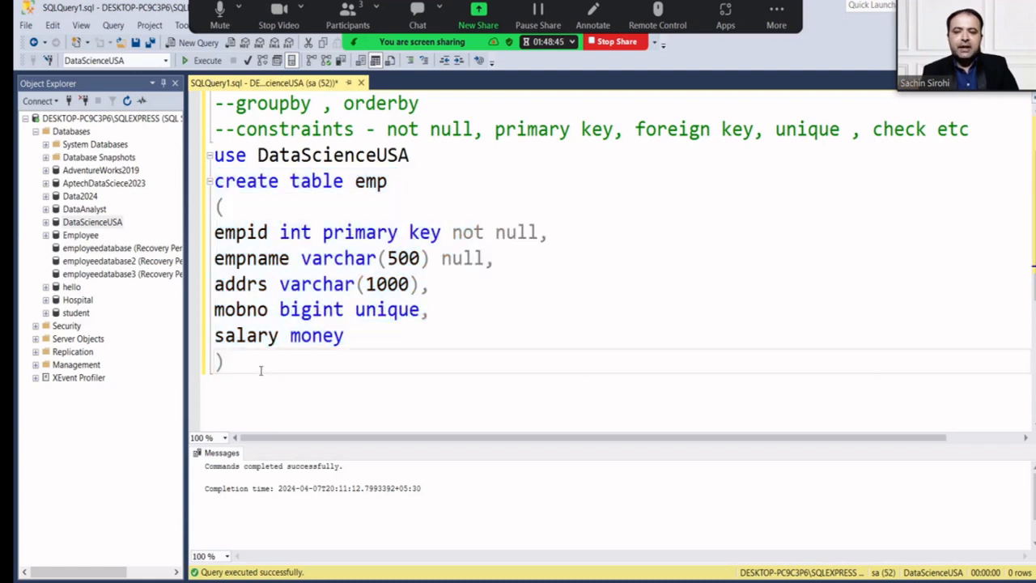
# Write the query 'select * from emp' below the table definition.
pyautogui.press('Return')
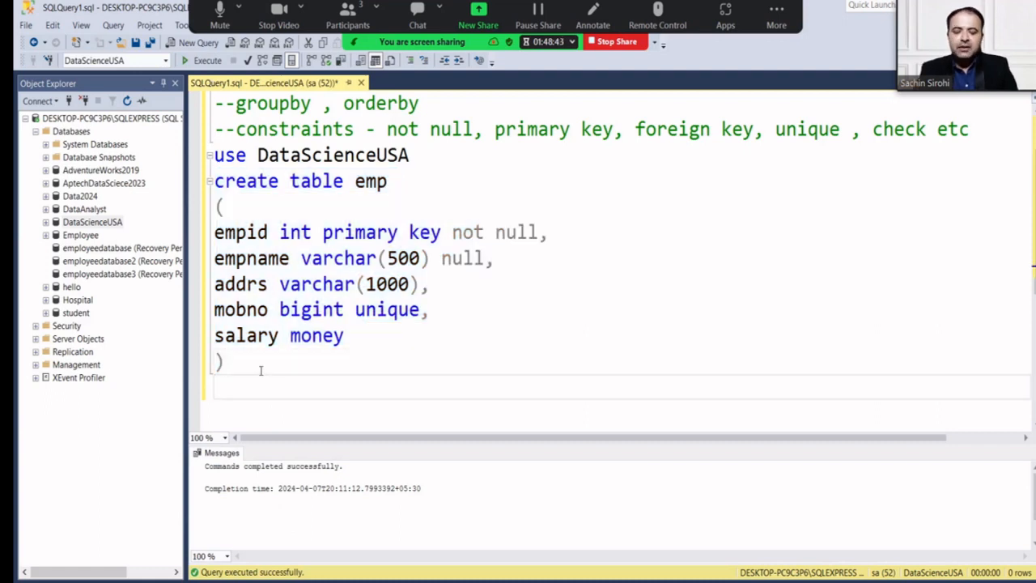
pyautogui.write('lect')
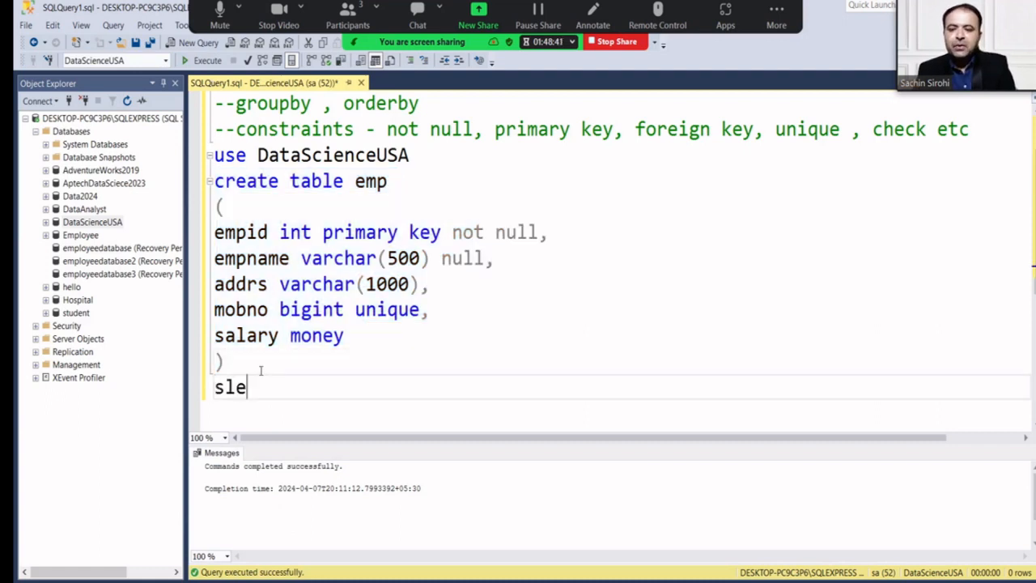
pyautogui.press('BackSpace')
pyautogui.press('BackSpace')
pyautogui.press('BackSpace')
pyautogui.press('BackSpace')
pyautogui.write('el')
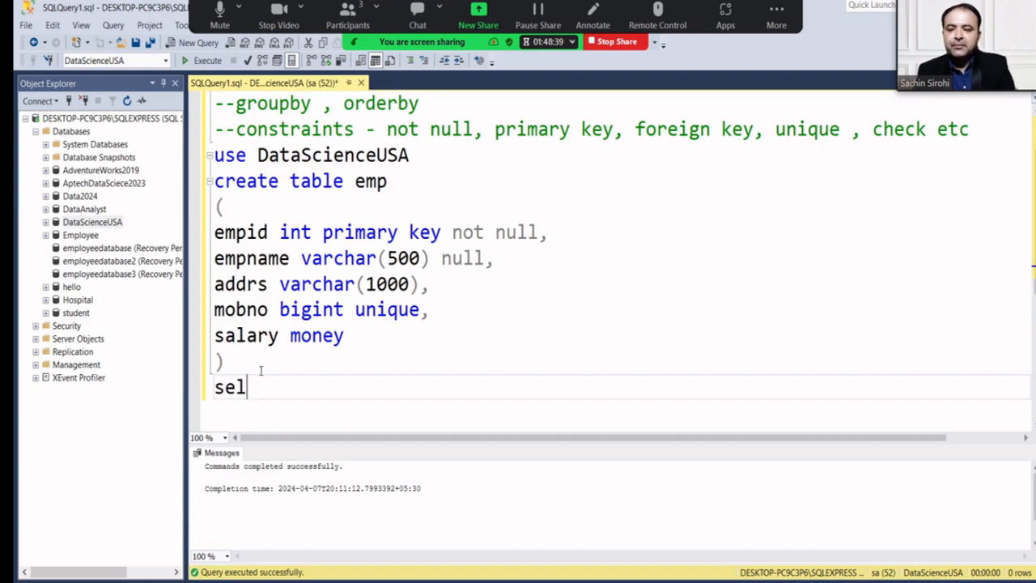
pyautogui.write('ect * f')
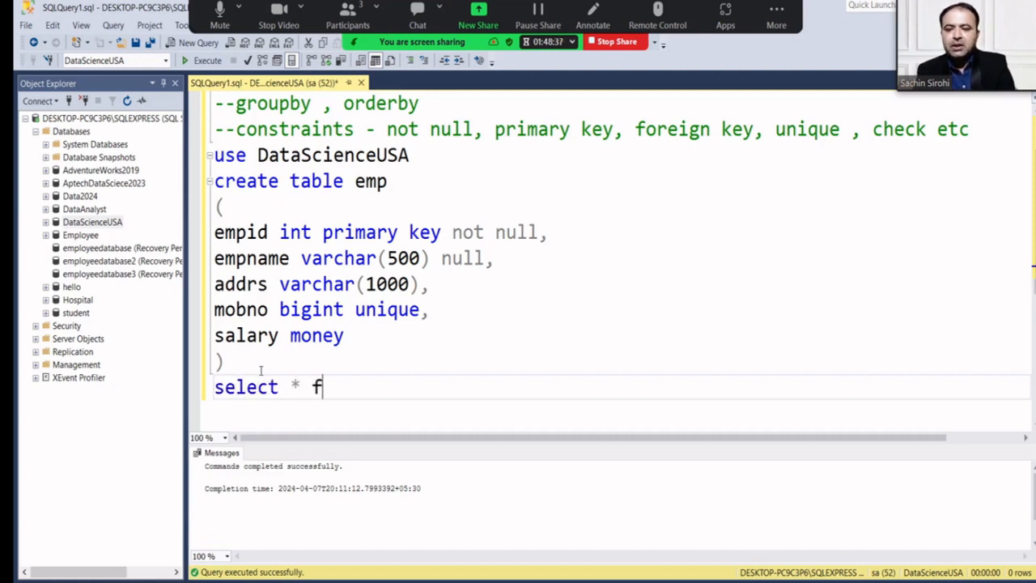
pyautogui.write('rom emp')
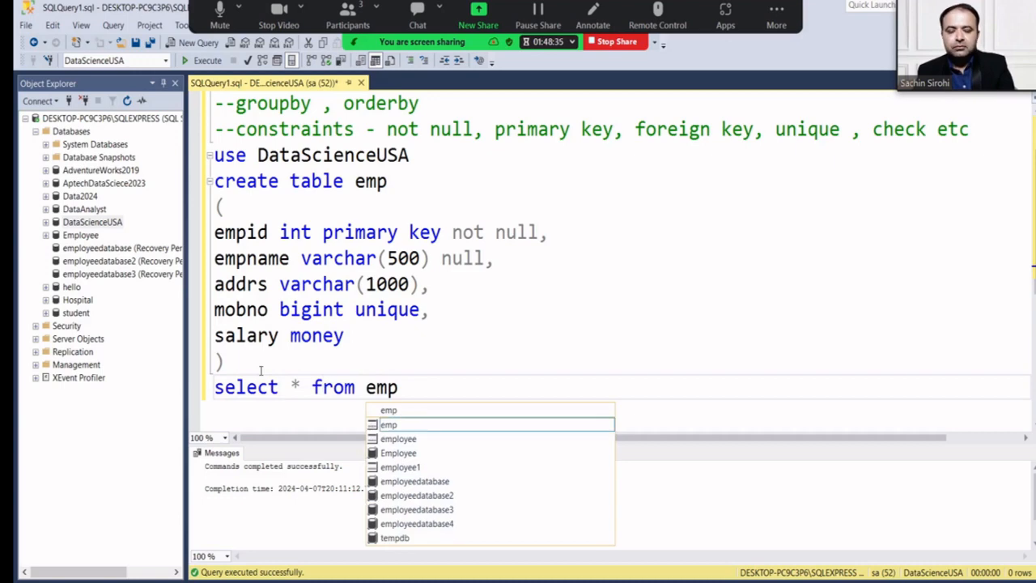
pyautogui.click(418, 384)
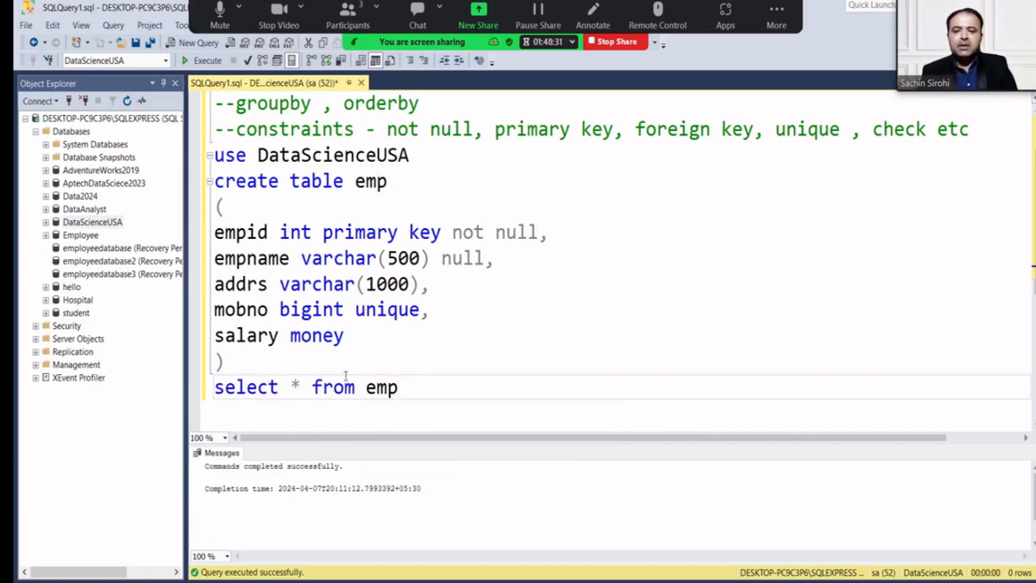
# Run 'select * from emp' to show the empty result and open a new line.
pyautogui.click(301, 387)
pyautogui.doubleClick(296, 388)
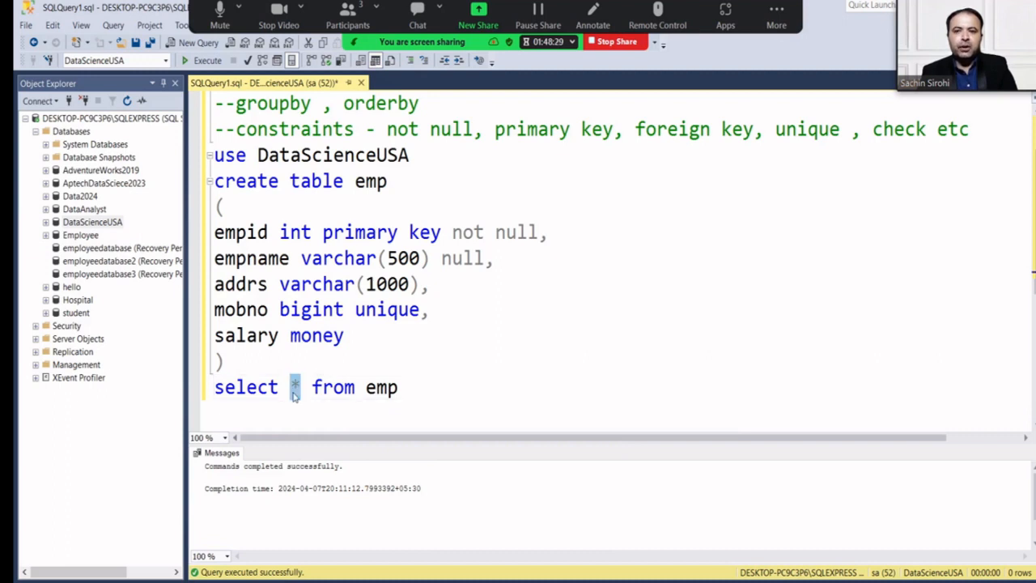
pyautogui.moveTo(403, 387); pyautogui.dragTo(210, 387)
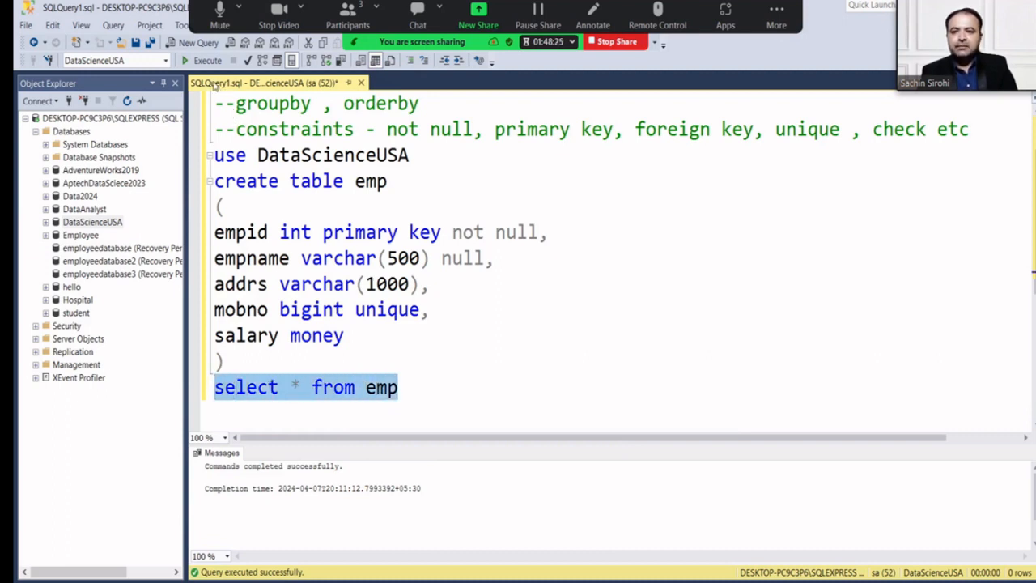
pyautogui.click(207, 65)
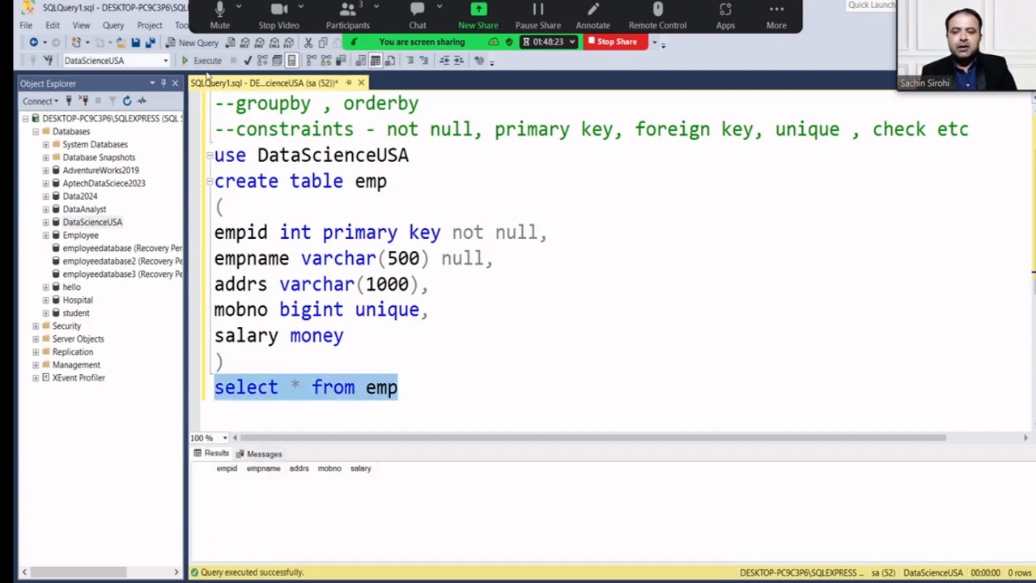
pyautogui.press('Right')
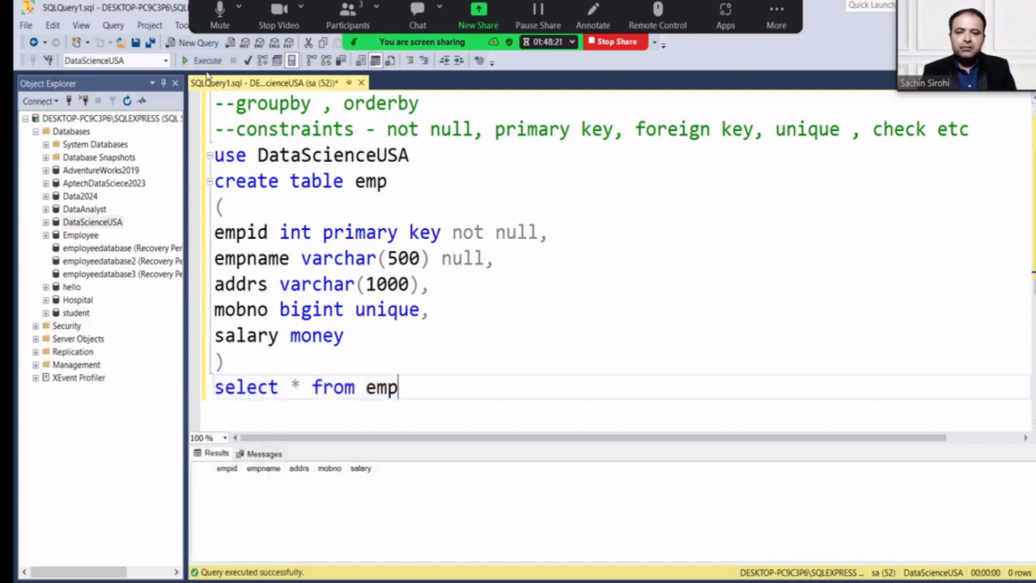
pyautogui.press('Return')
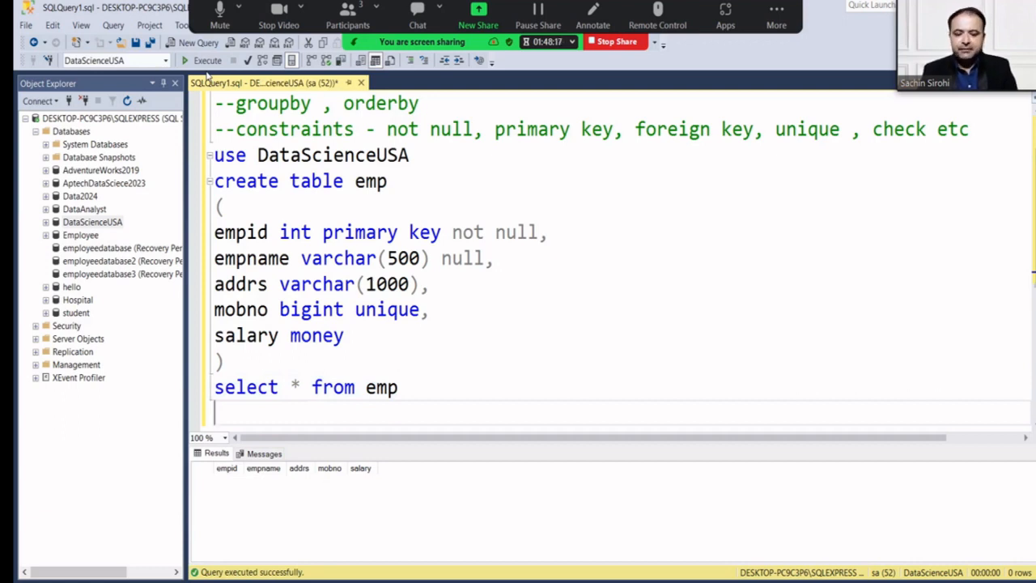
# Type an insert into emp with id 101, an employee name, 'California', a mobile number, and 68000.
pyautogui.write('insert i')
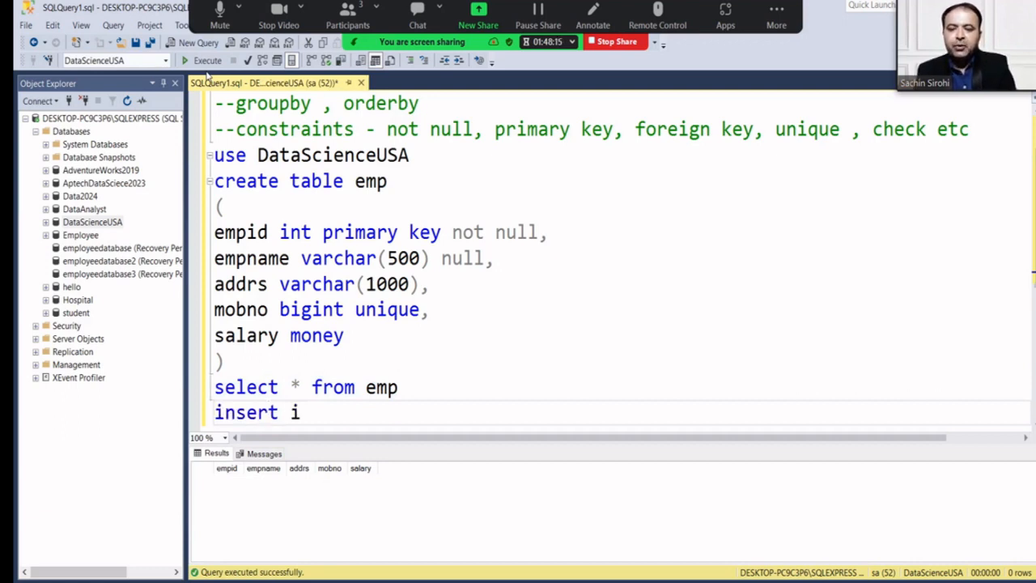
pyautogui.write('nto em')
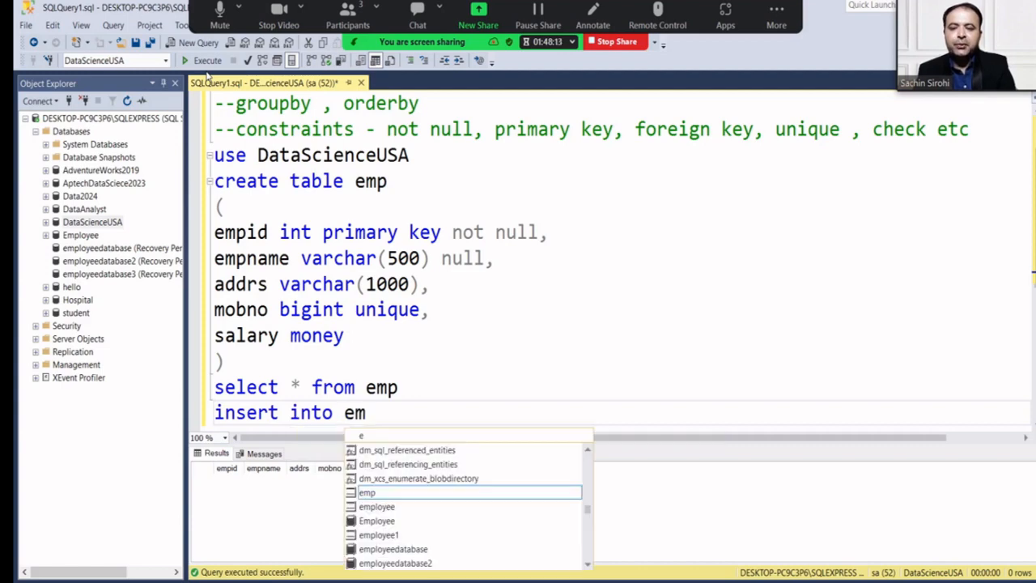
pyautogui.write('p values()')
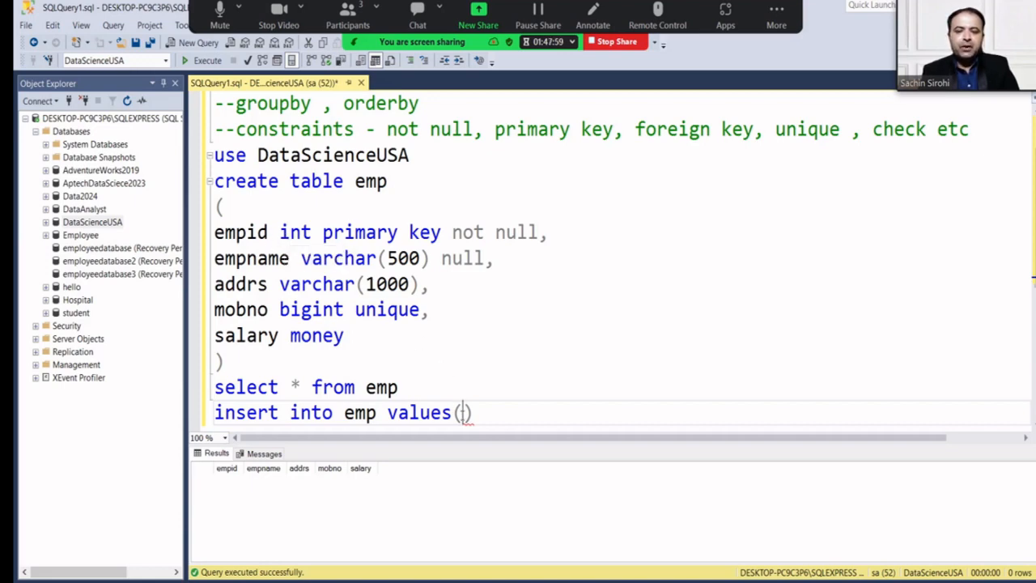
pyautogui.write('101')
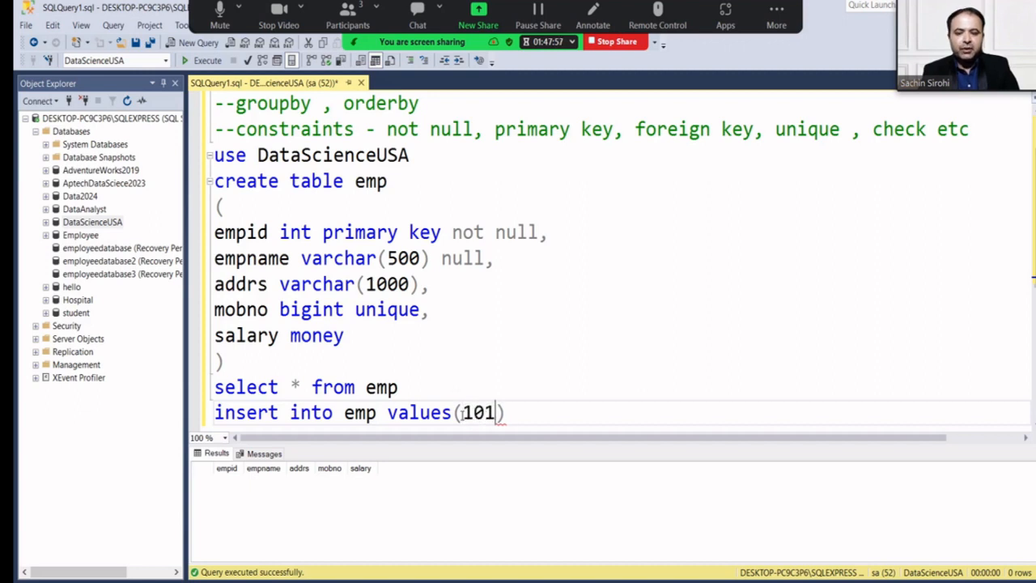
pyautogui.write(',')
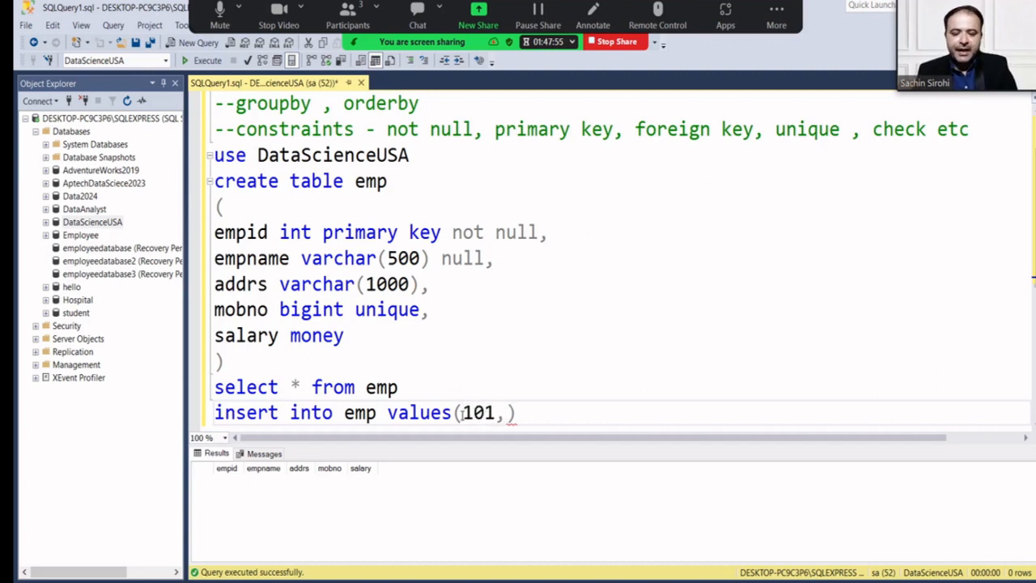
pyautogui.write(" '")
pyautogui.write('James')
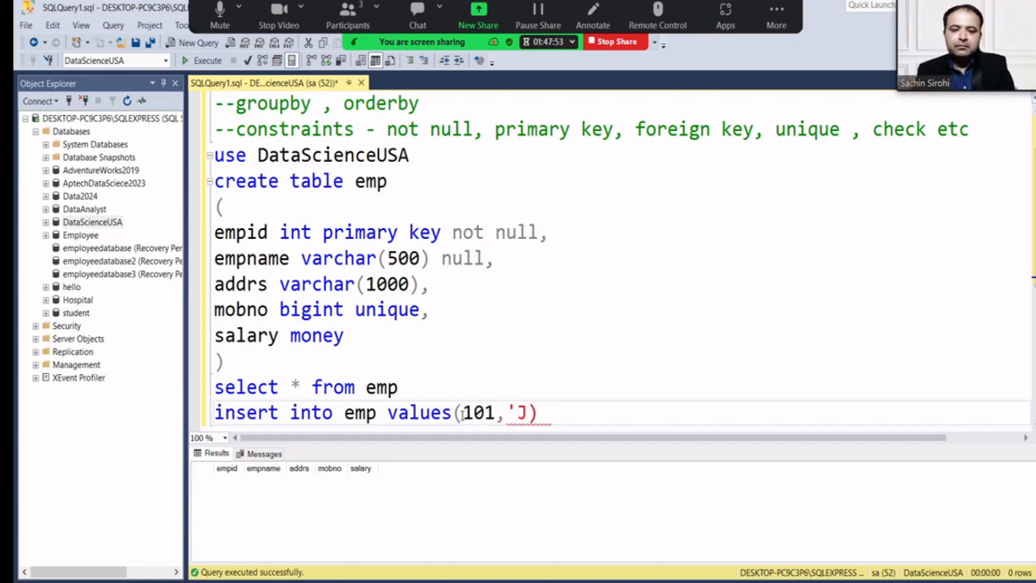
pyautogui.write("',")
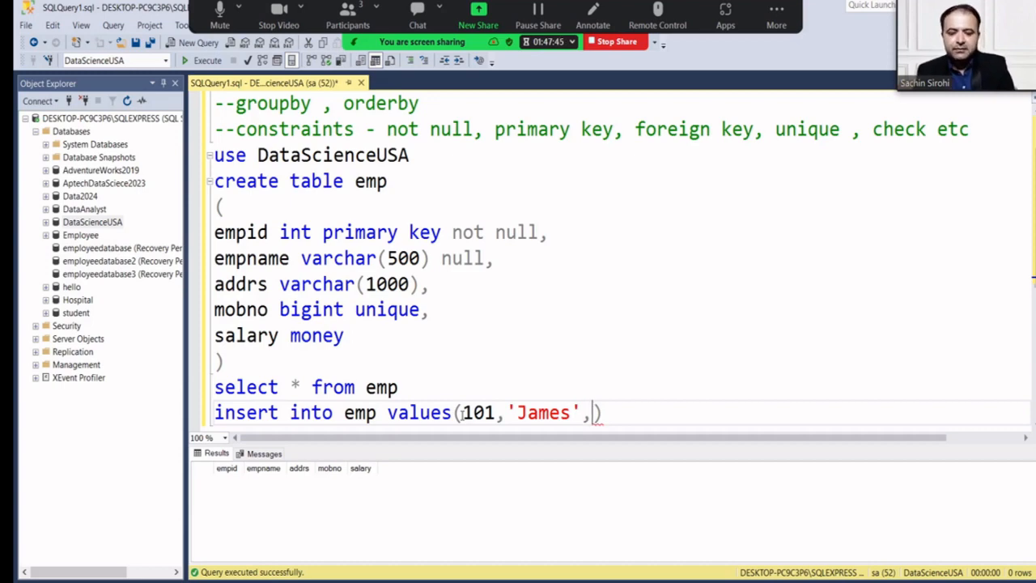
pyautogui.write("'Mee")
pyautogui.press('BackSpace')
pyautogui.press('BackSpace')
pyautogui.press('BackSpace')
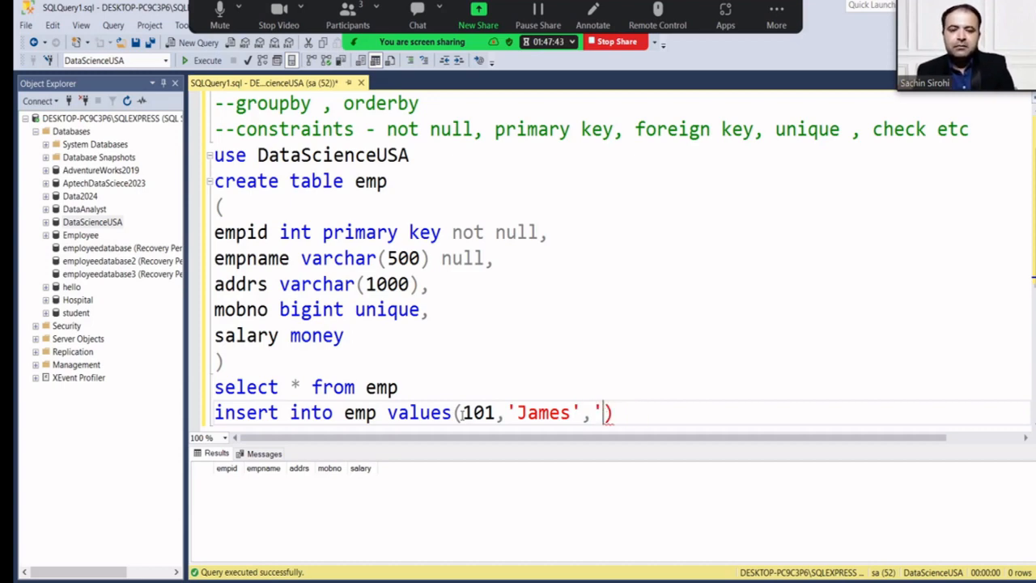
pyautogui.write("Delhi'")
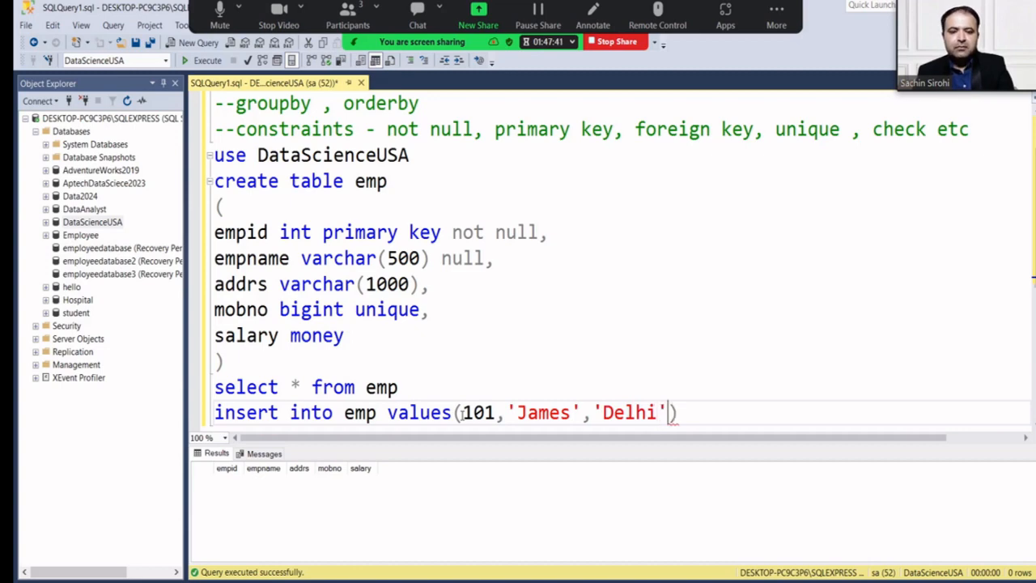
pyautogui.press('BackSpace')
pyautogui.press('BackSpace')
pyautogui.press('BackSpace')
pyautogui.press('BackSpace')
pyautogui.press('BackSpace')
pyautogui.press('BackSpace')
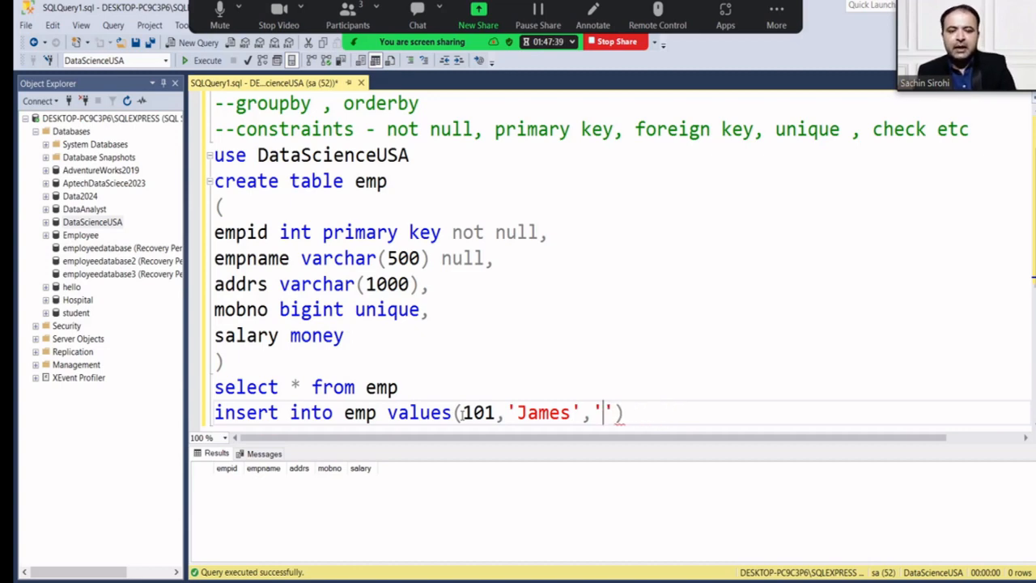
pyautogui.write("Ca'lifornia")
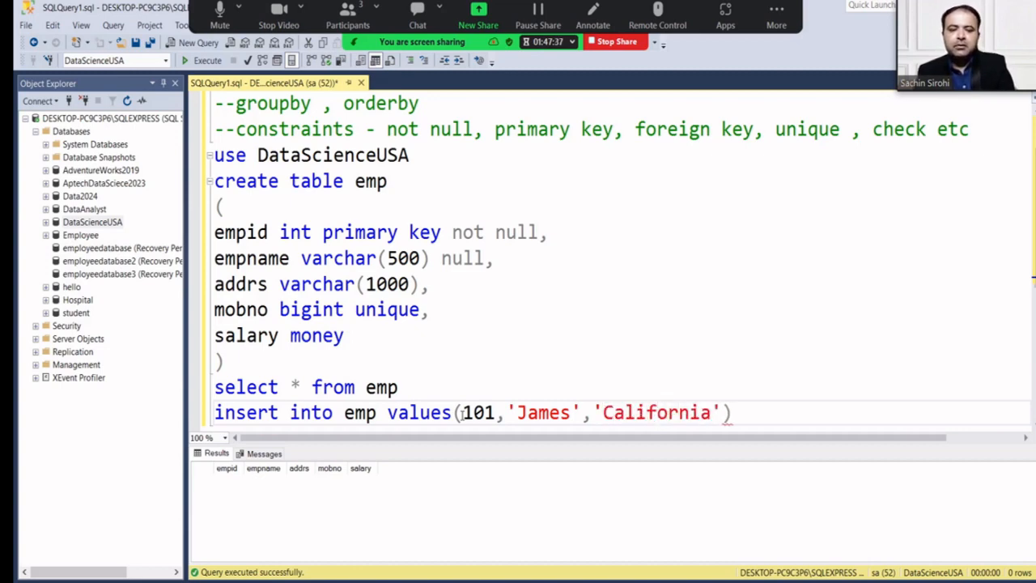
pyautogui.press('Right')
pyautogui.write(',')
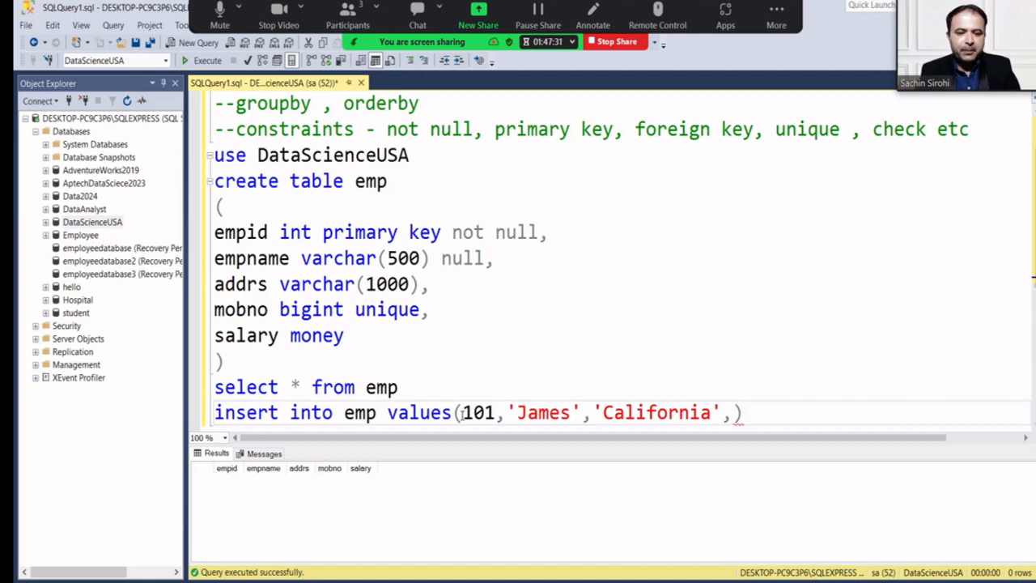
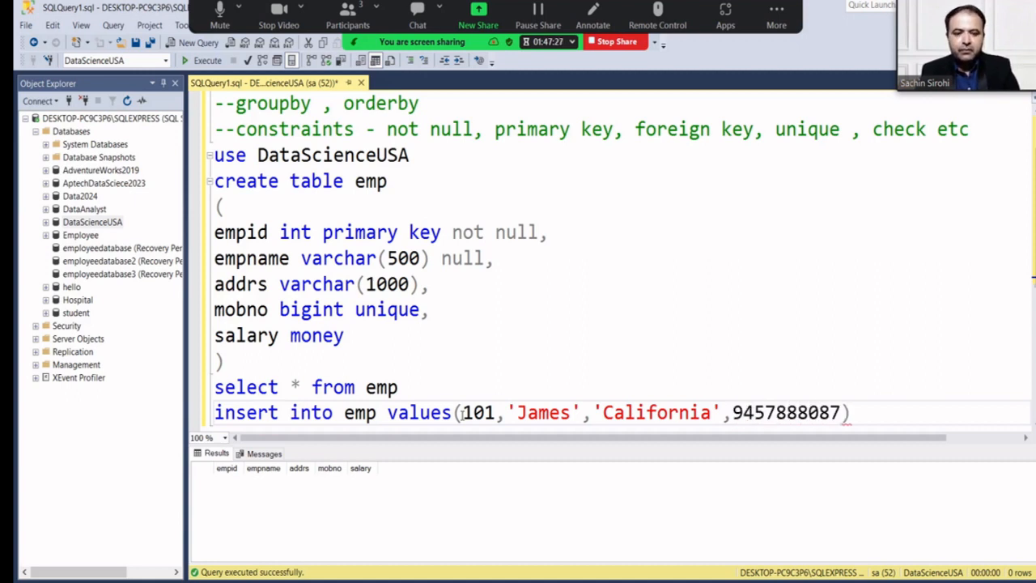
pyautogui.write(', ')
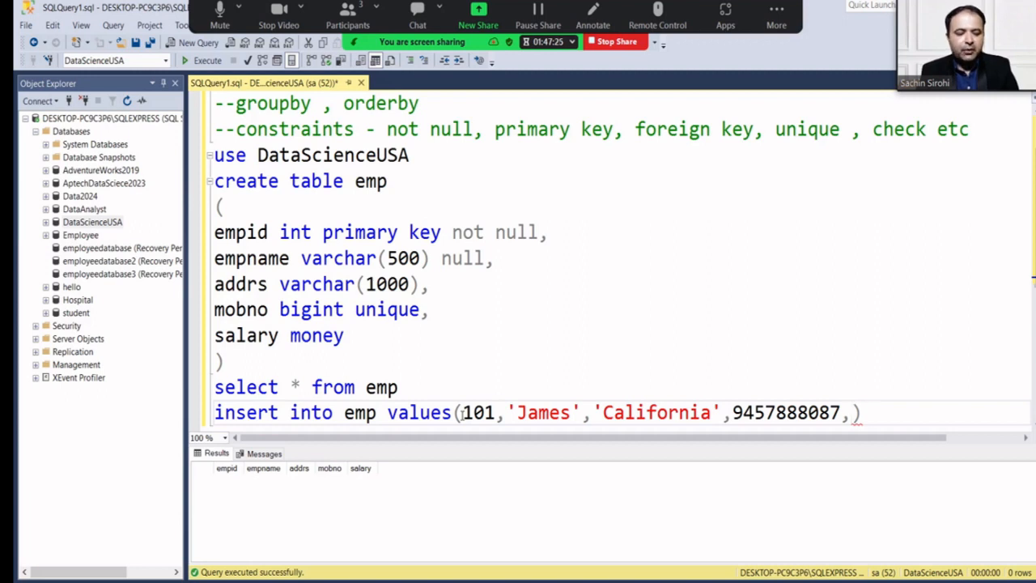
pyautogui.write('680000')
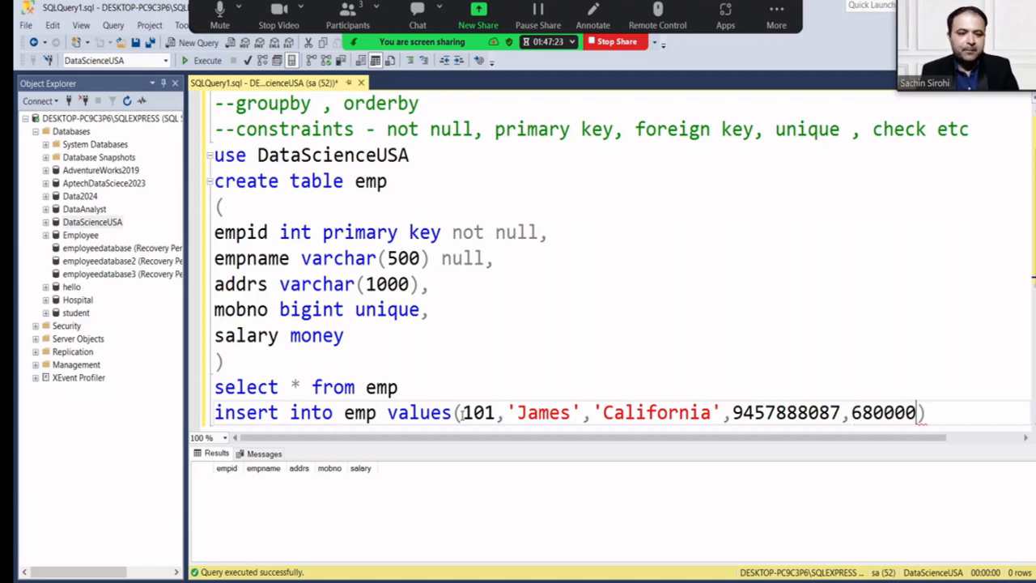
pyautogui.press('BackSpace')
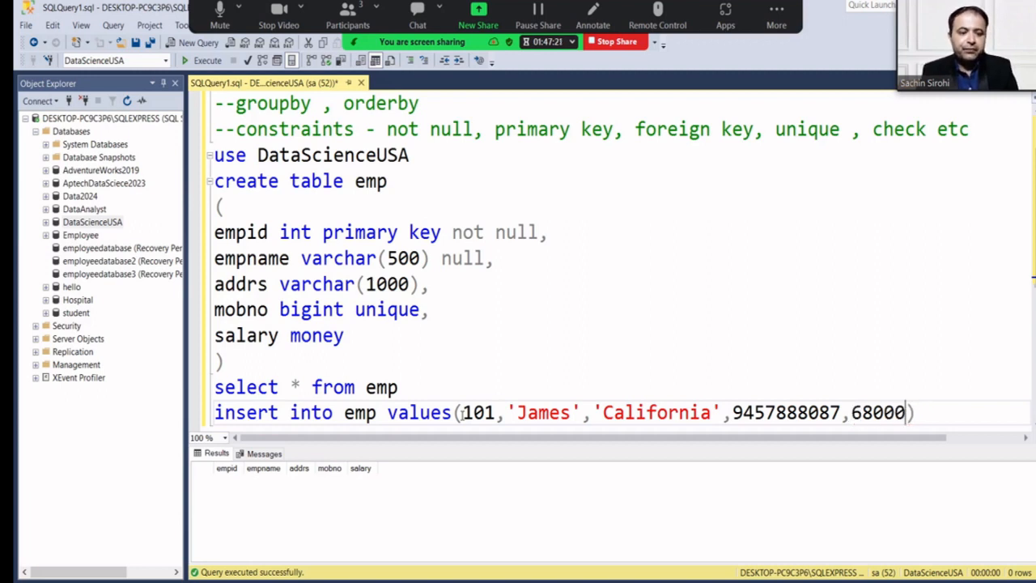
pyautogui.press('End')
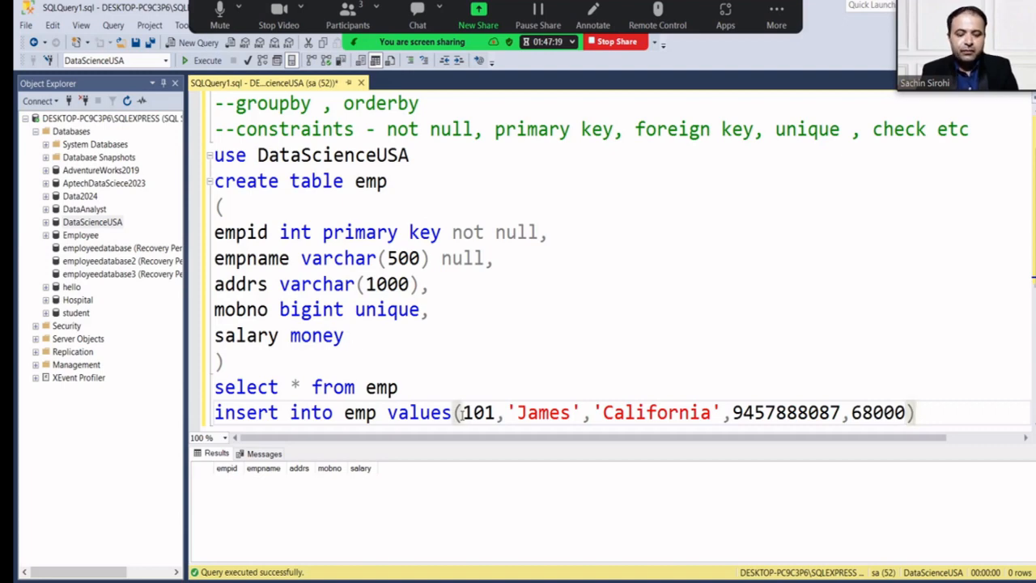
# End the insert with ';' and paste a copy of its values row below.
pyautogui.scroll(-1, 463, 414)
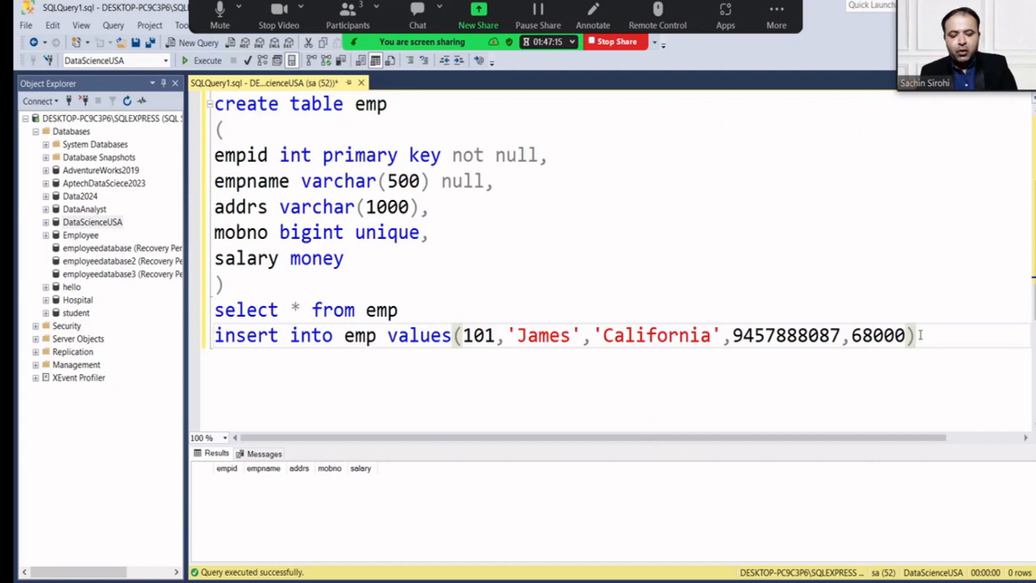
pyautogui.write(';')
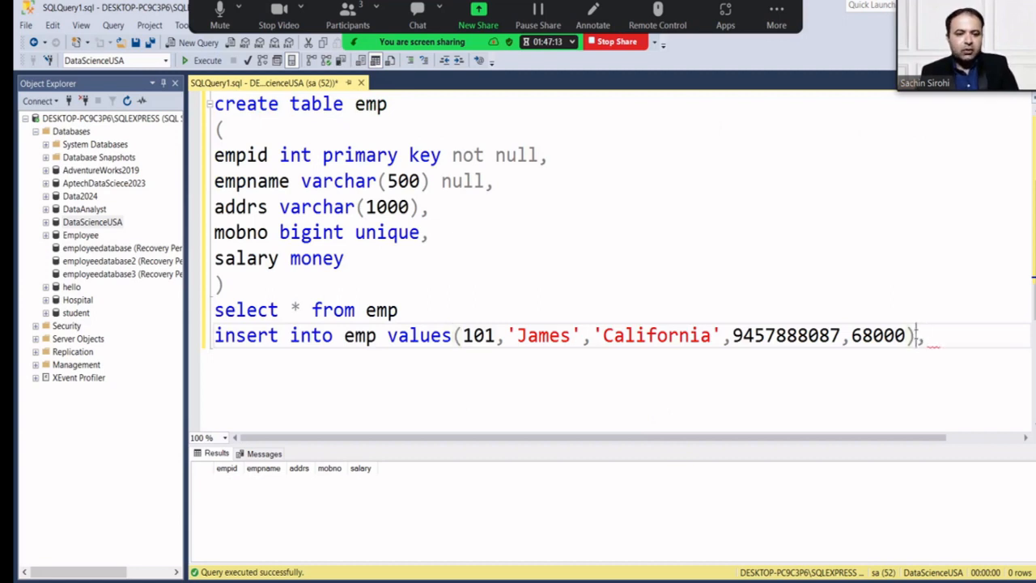
pyautogui.moveTo(916, 335); pyautogui.dragTo(456, 340)
pyautogui.hotkey('ctrl', 'c')
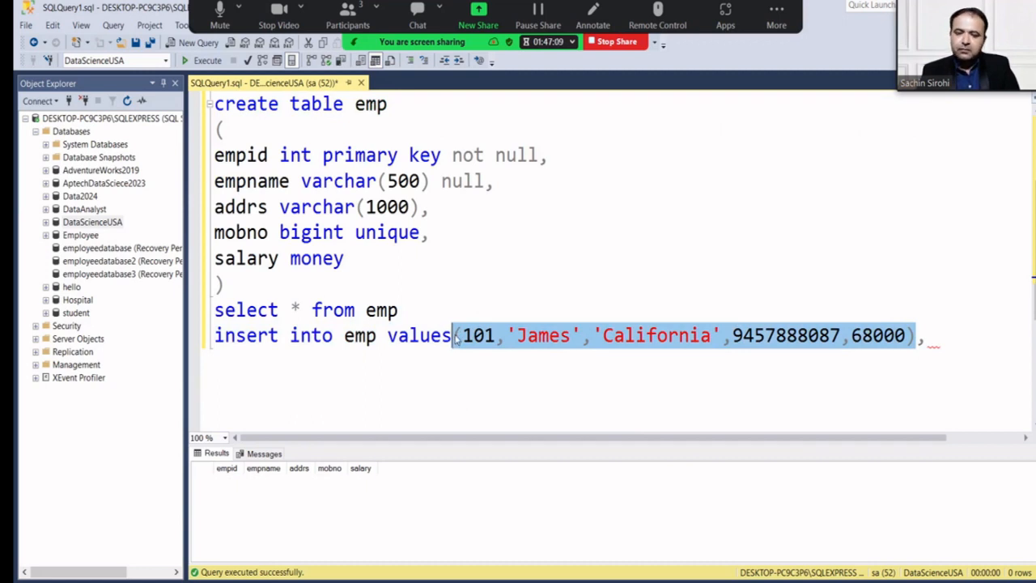
pyautogui.click(945, 340)
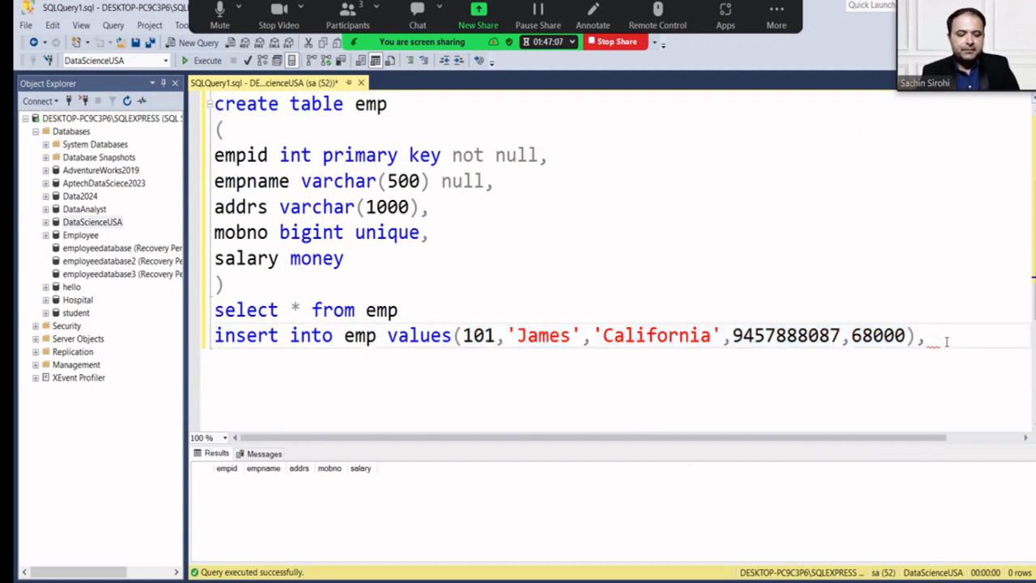
pyautogui.press('Return')
pyautogui.press('Tab')
pyautogui.press('Tab')
pyautogui.press('Tab')
pyautogui.press('Tab')
pyautogui.press('Tab')
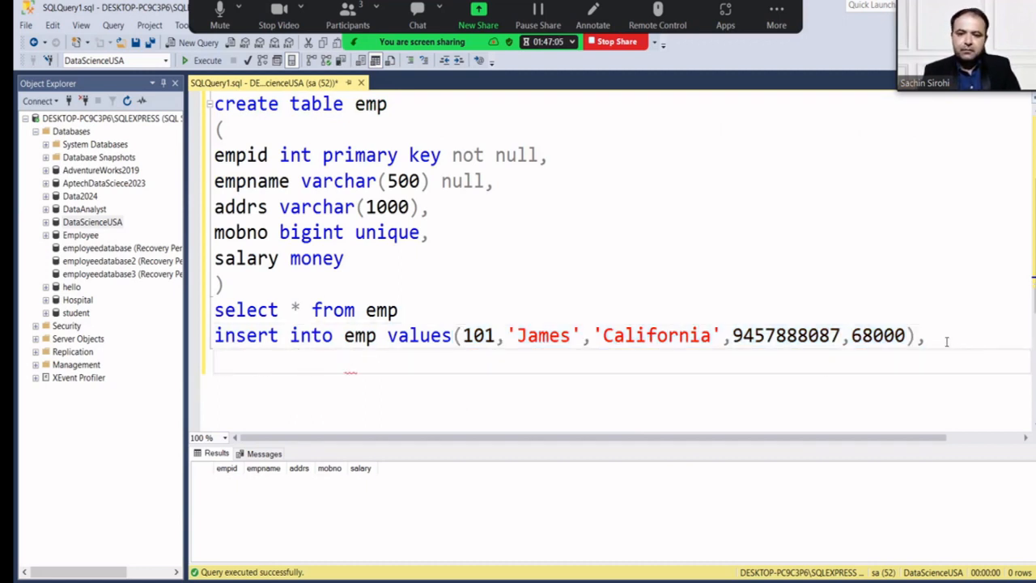
pyautogui.hotkey('ctrl', 'v')
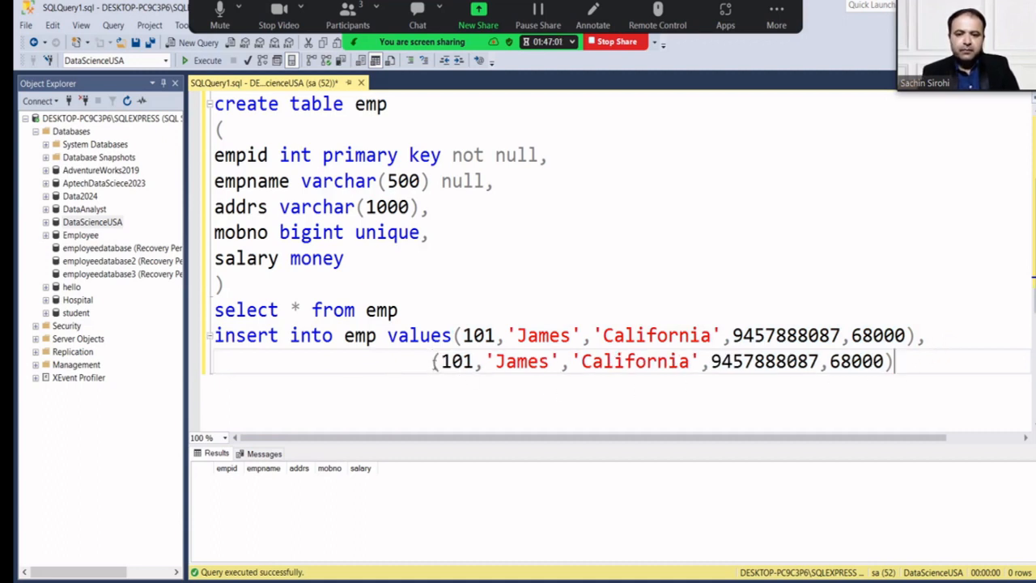
# Change the copied row's id to 102 and replace its employee name.
pyautogui.click(432, 361)
pyautogui.press('Right')
pyautogui.press('Right')
pyautogui.press('Right')
pyautogui.press('Right')
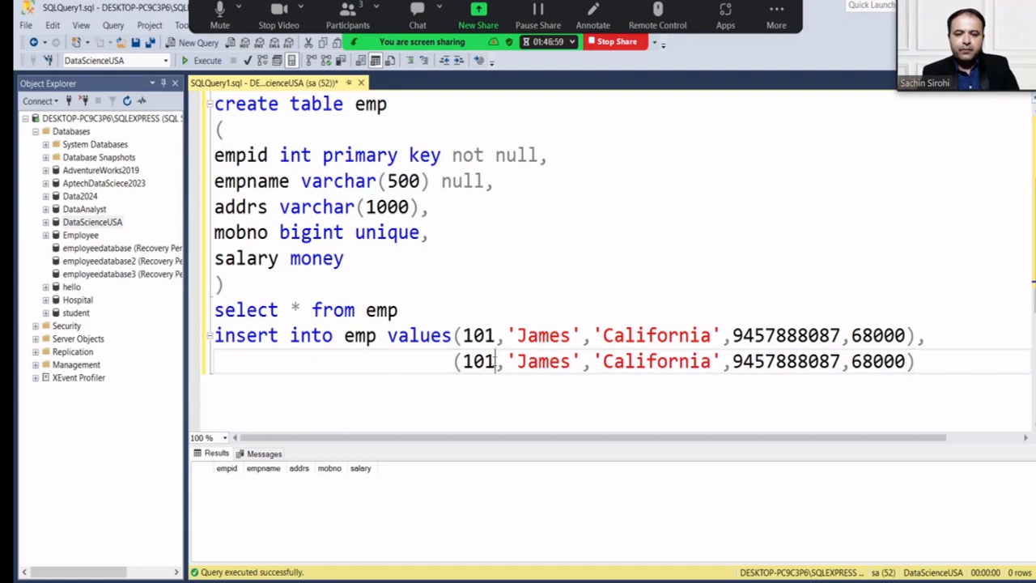
pyautogui.press('BackSpace')
pyautogui.write('2')
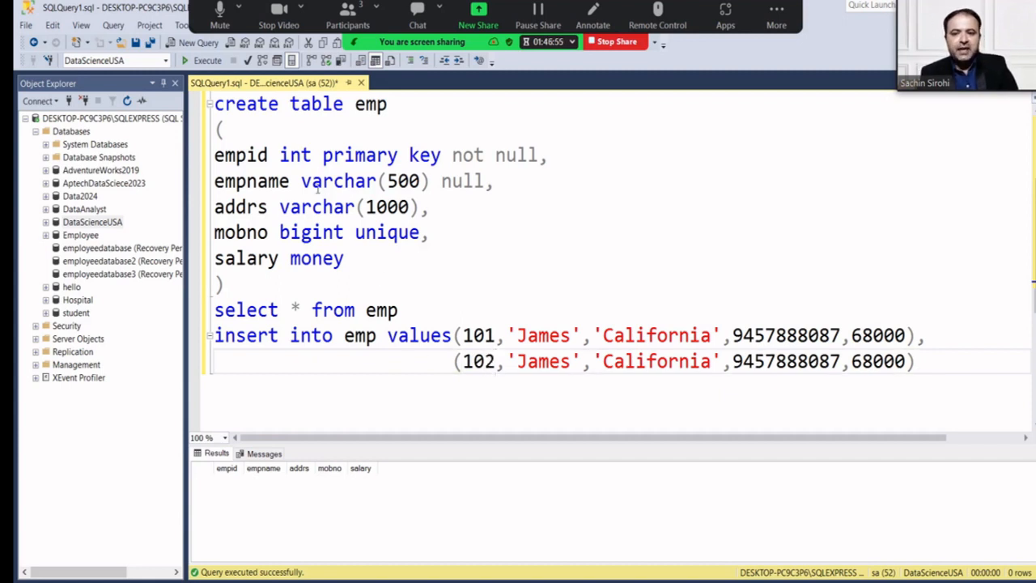
pyautogui.click(569, 361)
pyautogui.press('BackSpace')
pyautogui.press('BackSpace')
pyautogui.press('BackSpace')
pyautogui.press('BackSpace')
pyautogui.press('BackSpace')
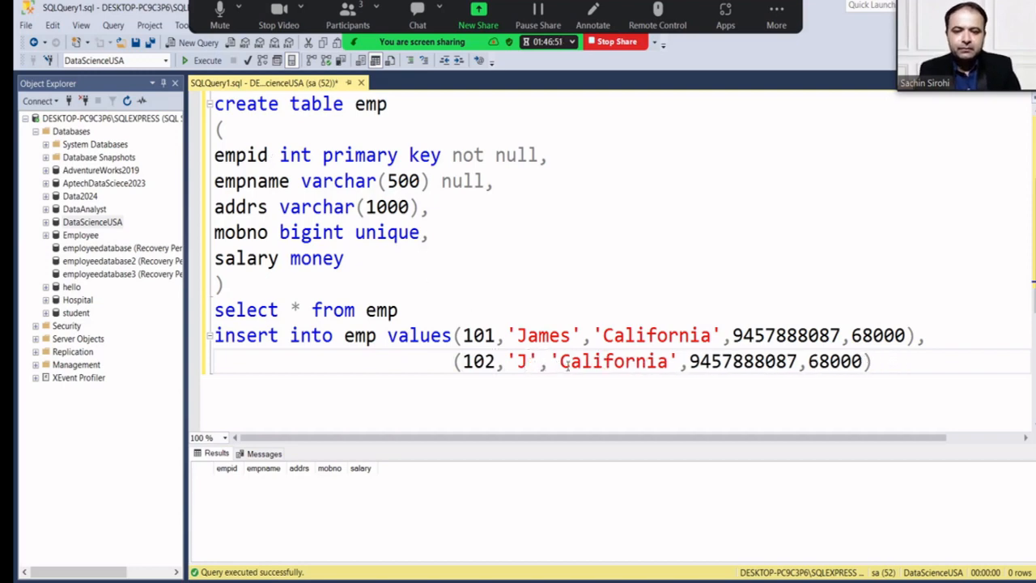
pyautogui.write('Hari')
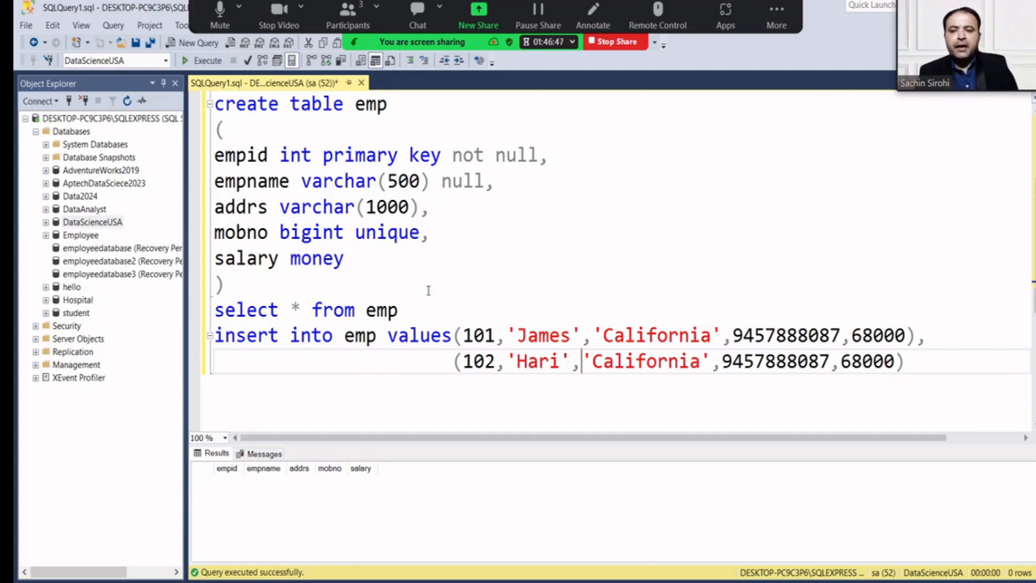
# Change the salary column type from money to float.
pyautogui.click(355, 259)
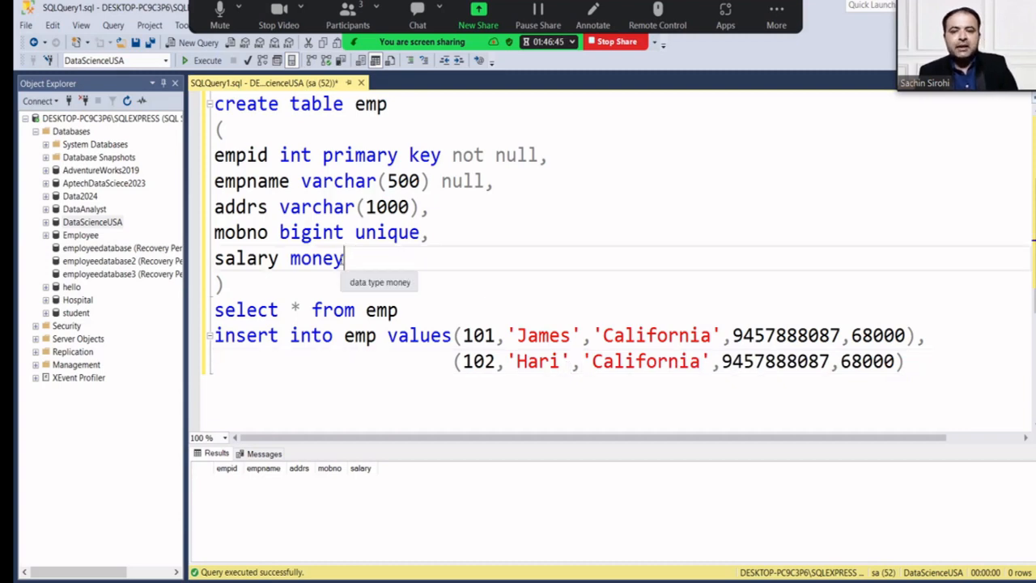
pyautogui.press('BackSpace')
pyautogui.press('BackSpace')
pyautogui.press('BackSpace')
pyautogui.press('BackSpace')
pyautogui.press('BackSpace')
pyautogui.write('float')
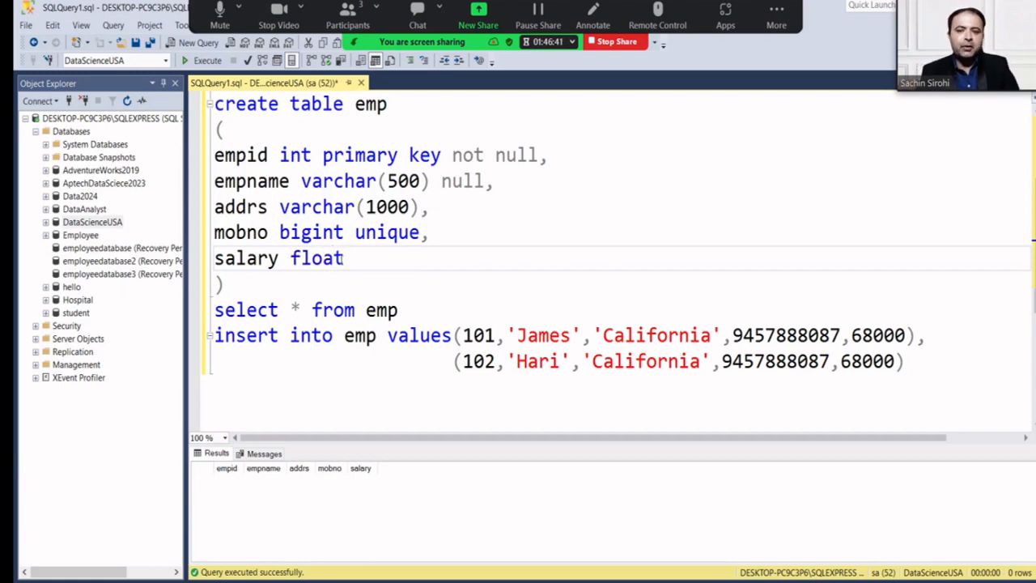
# Scroll the query editor back up to the top of the script.
pyautogui.scroll(1, 340, 267)
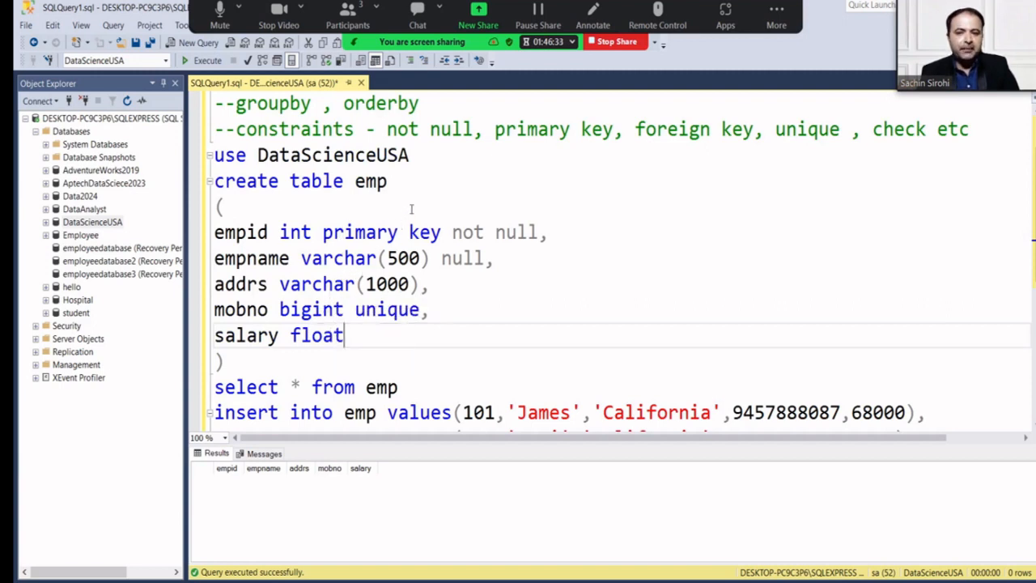
# Add and run 'drop table emp' under the use line, then delete that line.
pyautogui.click(427, 162)
pyautogui.press('Return')
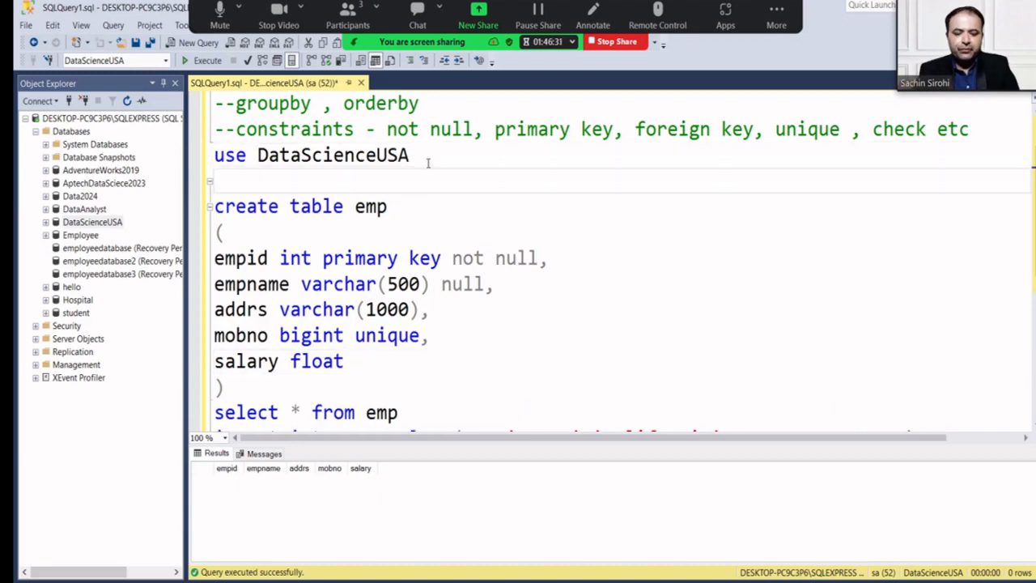
pyautogui.write('drop tabl')
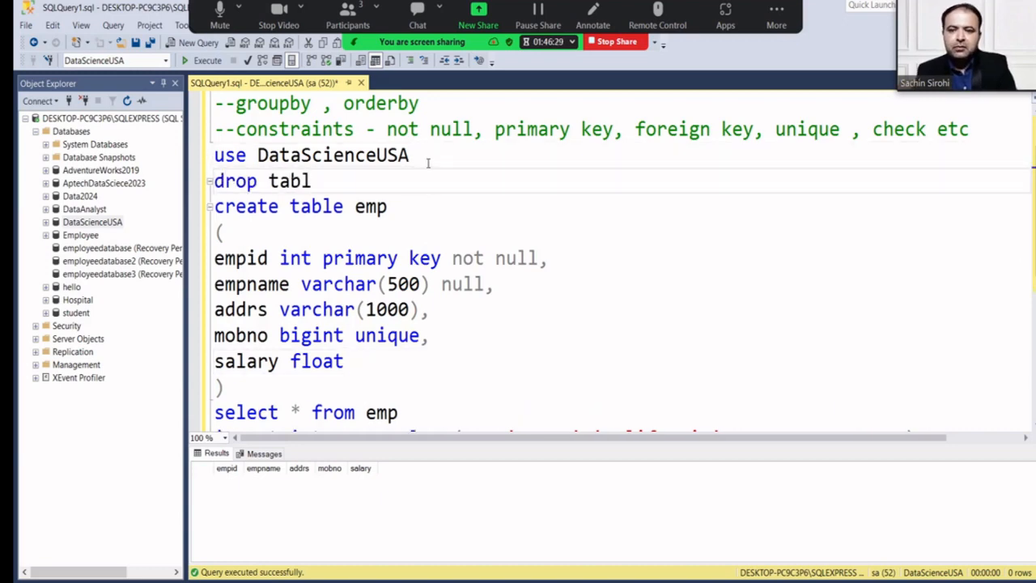
pyautogui.write('e emp')
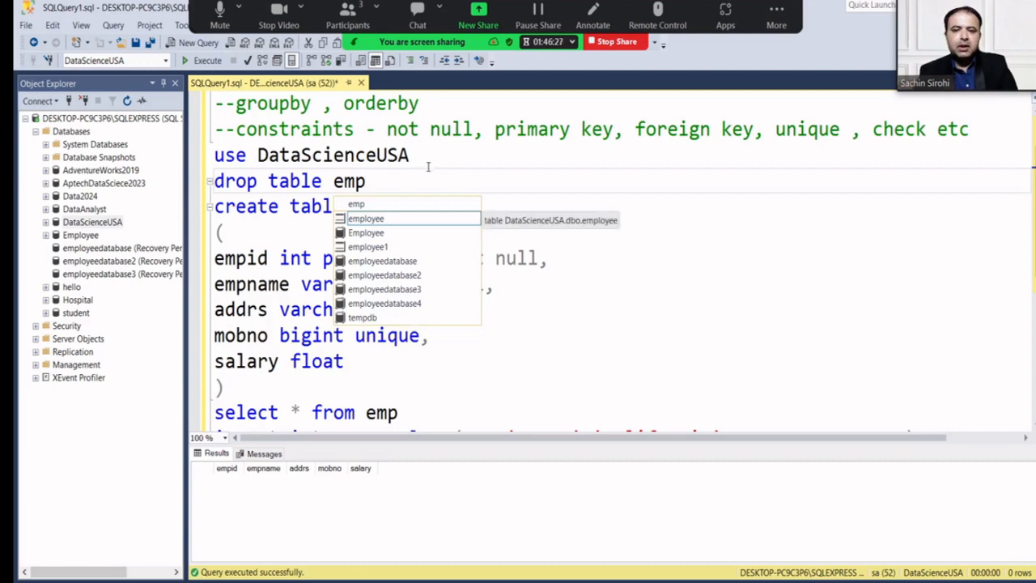
pyautogui.press('Escape')
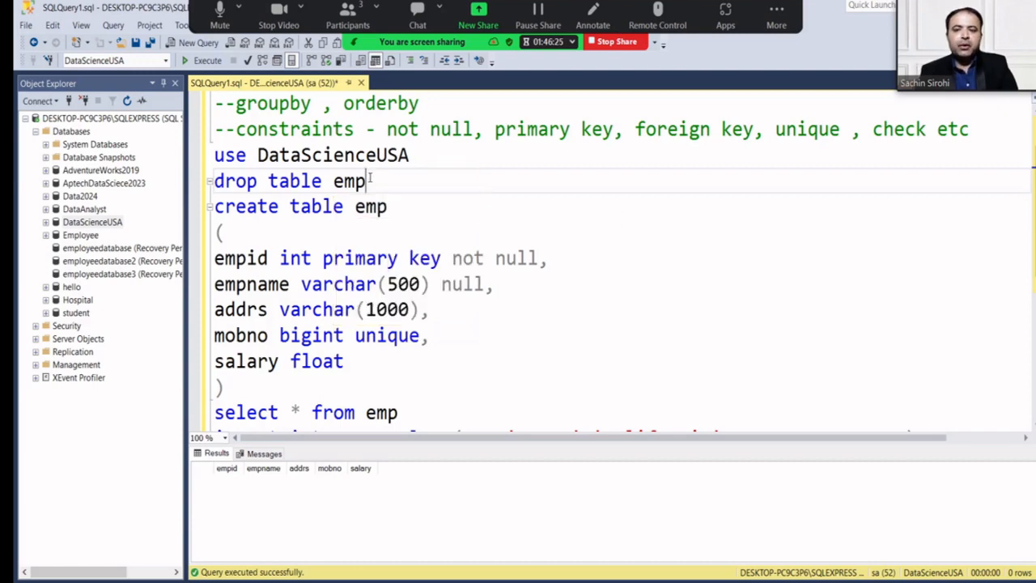
pyautogui.moveTo(366, 182); pyautogui.dragTo(213, 182)
pyautogui.press('F5')
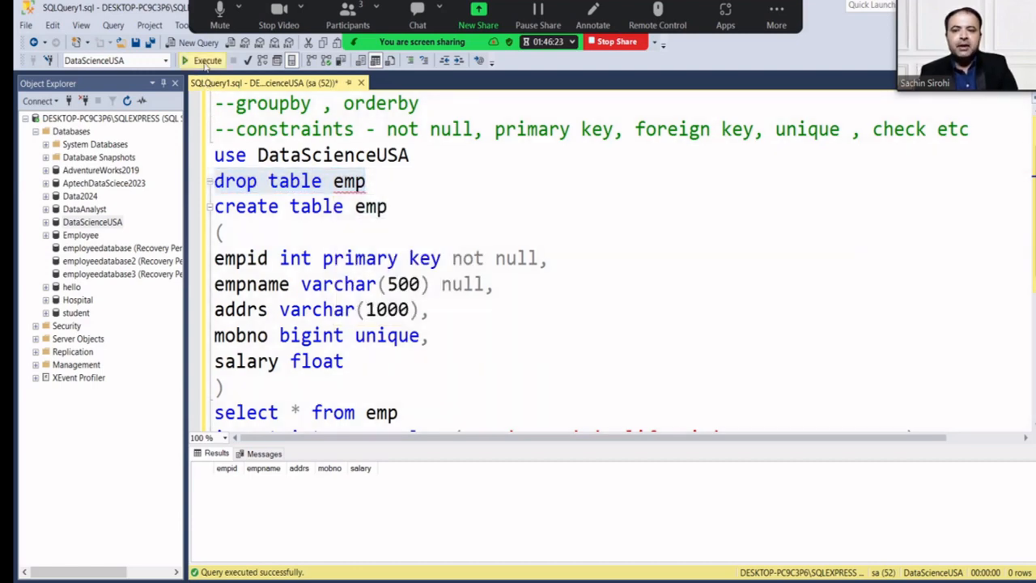
pyautogui.click(371, 182)
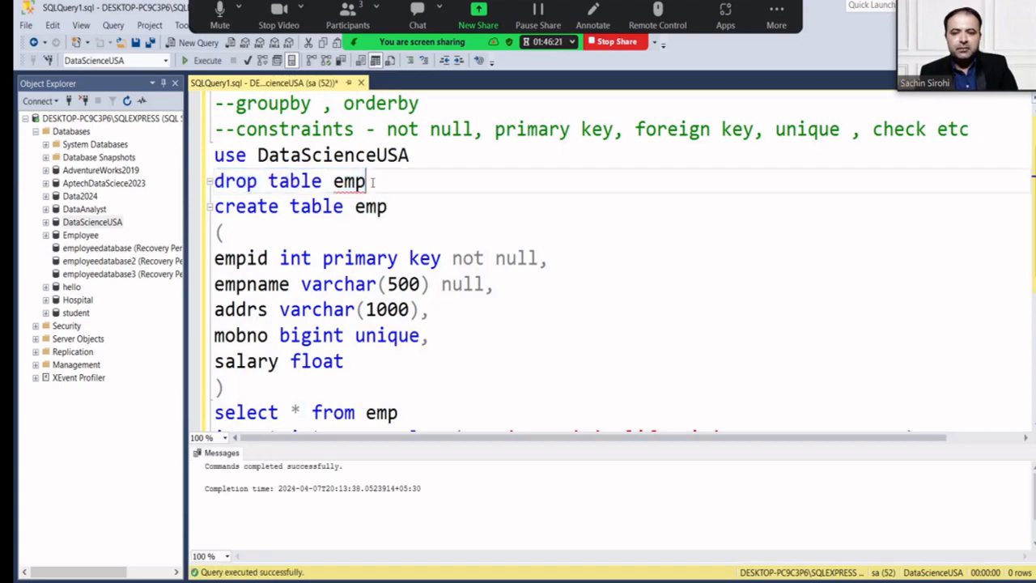
pyautogui.press('BackSpace')
pyautogui.press('BackSpace')
pyautogui.press('BackSpace')
pyautogui.press('BackSpace')
pyautogui.press('BackSpace')
pyautogui.press('BackSpace')
pyautogui.press('BackSpace')
pyautogui.press('BackSpace')
pyautogui.press('BackSpace')
pyautogui.press('BackSpace')
pyautogui.press('BackSpace')
pyautogui.press('BackSpace')
pyautogui.press('BackSpace')
pyautogui.press('BackSpace')
pyautogui.press('BackSpace')
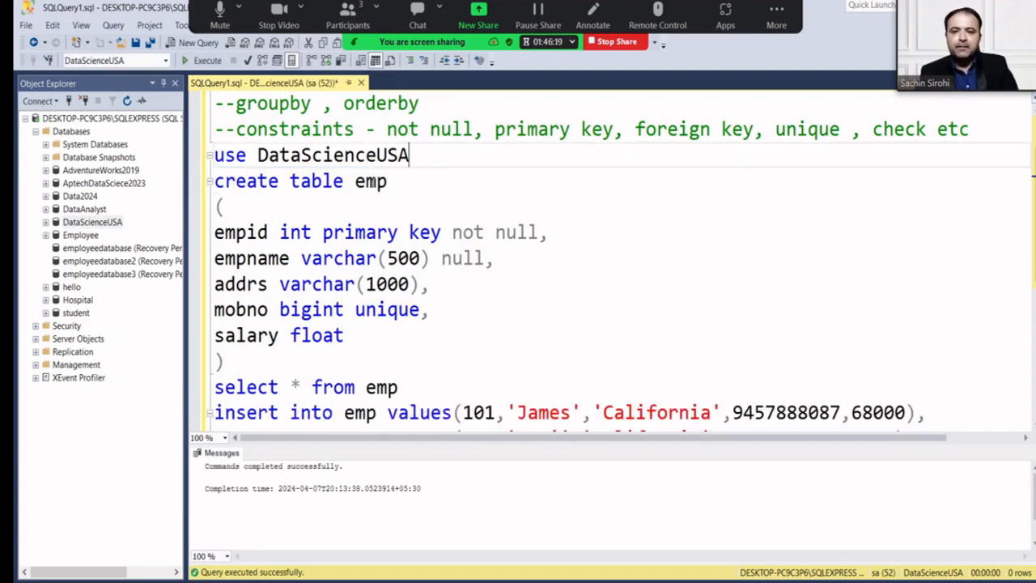
# Rerun the create table emp statement, then run 'select * from emp' for an empty result.
pyautogui.moveTo(252, 361); pyautogui.dragTo(214, 181)
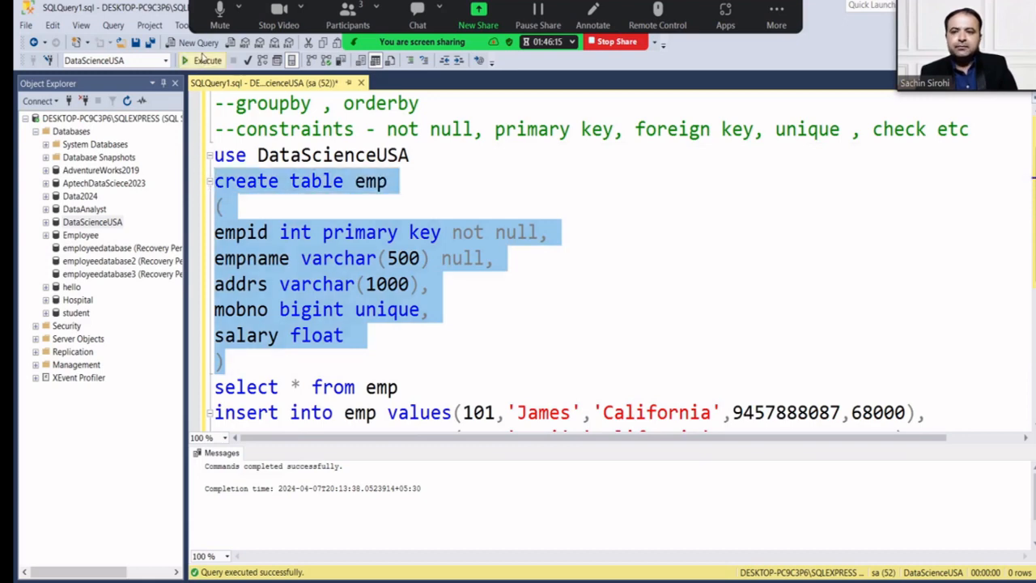
pyautogui.click(204, 60)
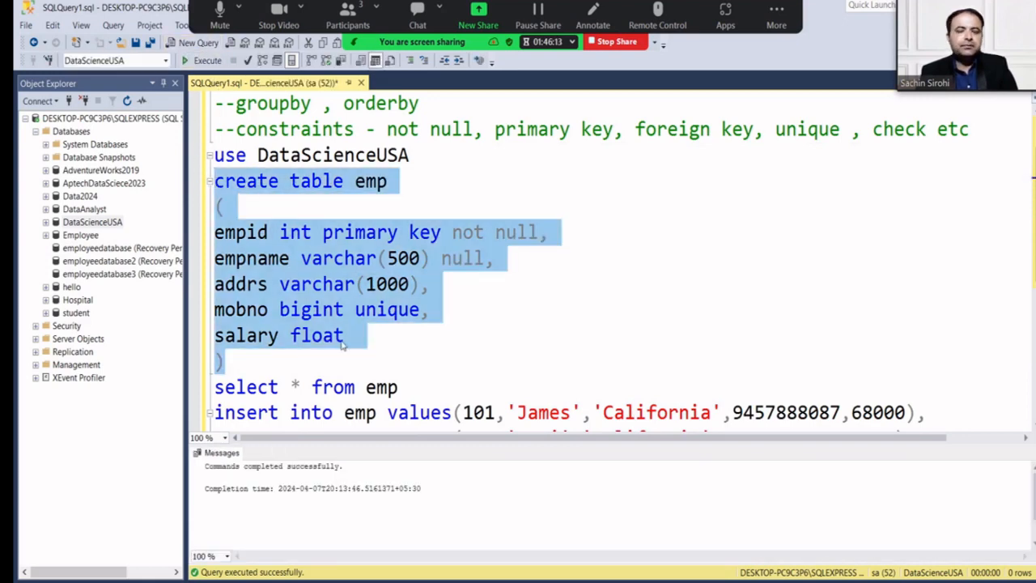
pyautogui.scroll(-1, 363, 351)
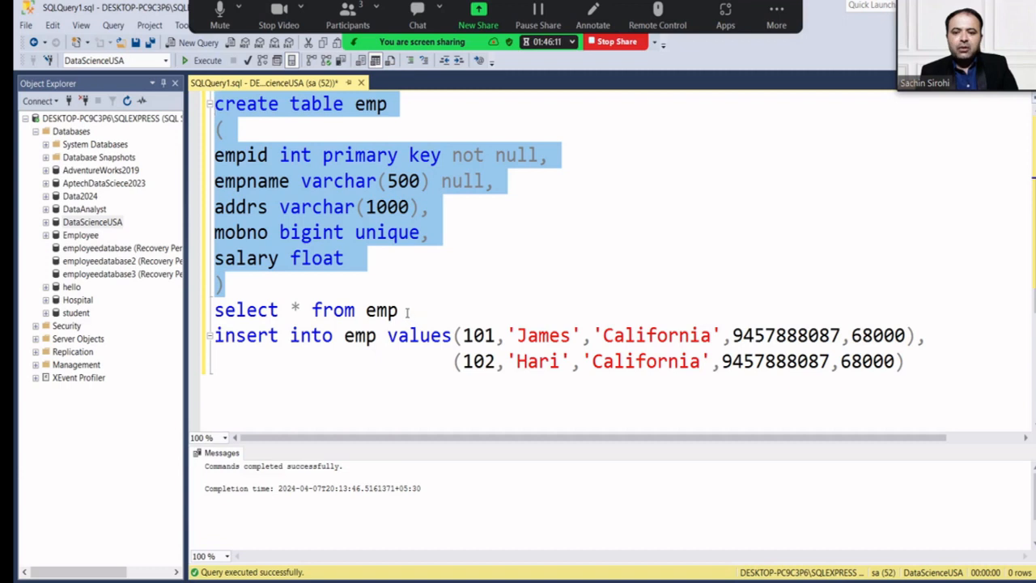
pyautogui.moveTo(397, 310); pyautogui.dragTo(214, 310)
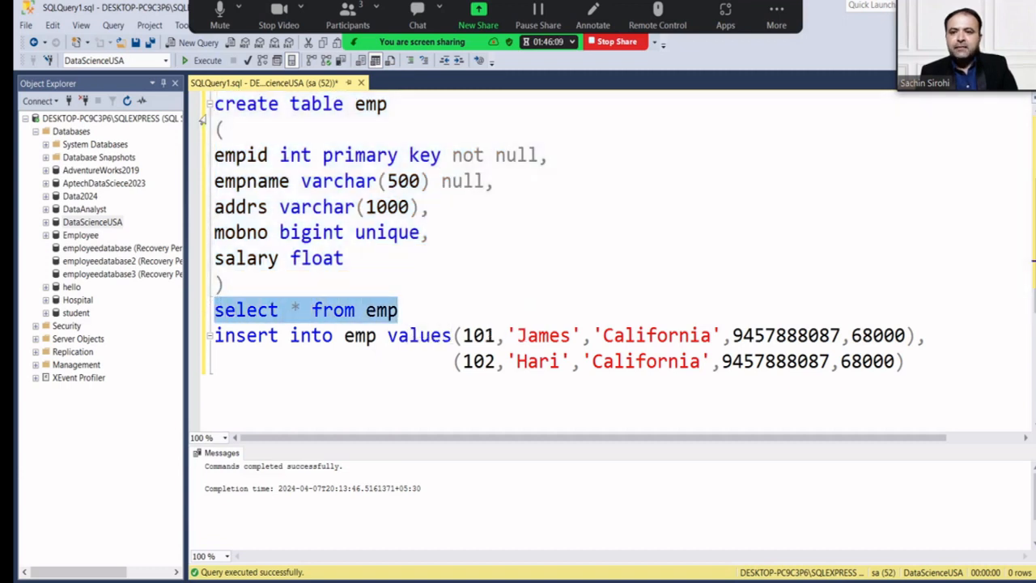
pyautogui.click(207, 61)
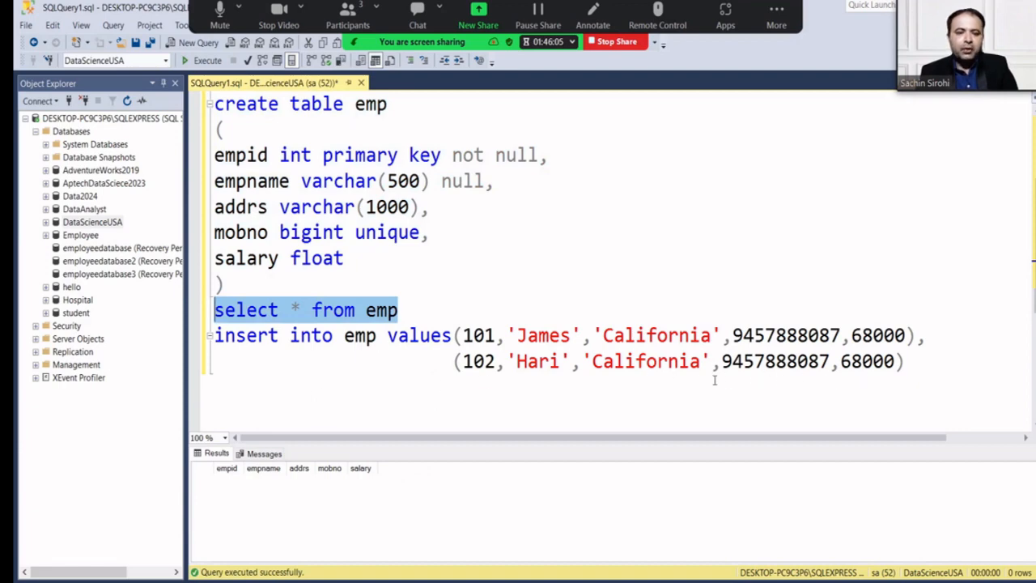
# Give the second employee row a new name and change its address from 'California' to 'Washington'.
pyautogui.click(565, 362)
pyautogui.press('BackSpace')
pyautogui.press('BackSpace')
pyautogui.press('BackSpace')
pyautogui.press('BackSpace')
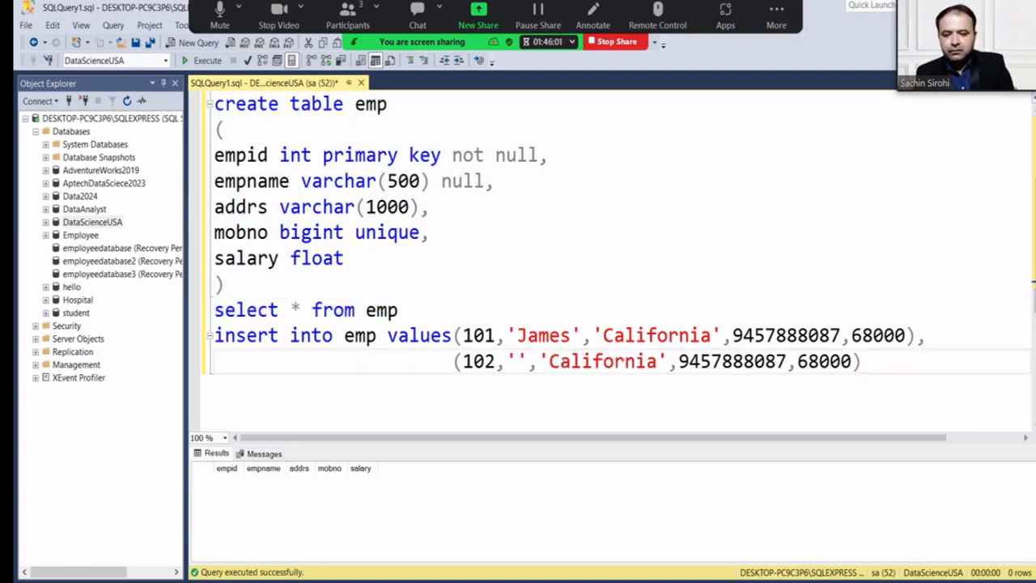
pyautogui.write('Bob')
pyautogui.press('Right')
pyautogui.press('Right')
pyautogui.press('Right')
pyautogui.press('Right')
pyautogui.press('Right')
pyautogui.press('Right')
pyautogui.press('Right')
pyautogui.press('Right')
pyautogui.press('Right')
pyautogui.press('Right')
pyautogui.press('Right')
pyautogui.press('Right')
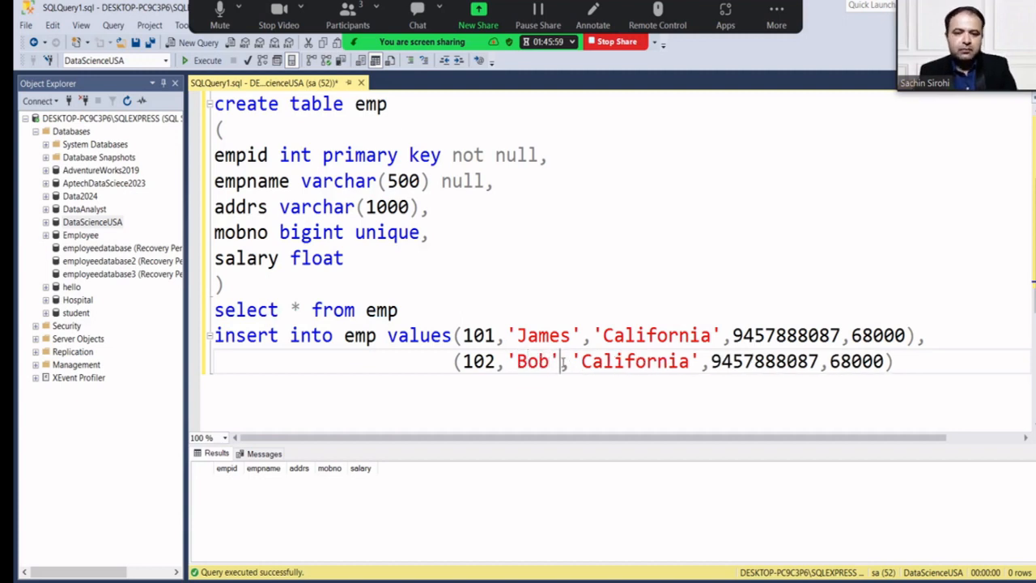
pyautogui.press('Right')
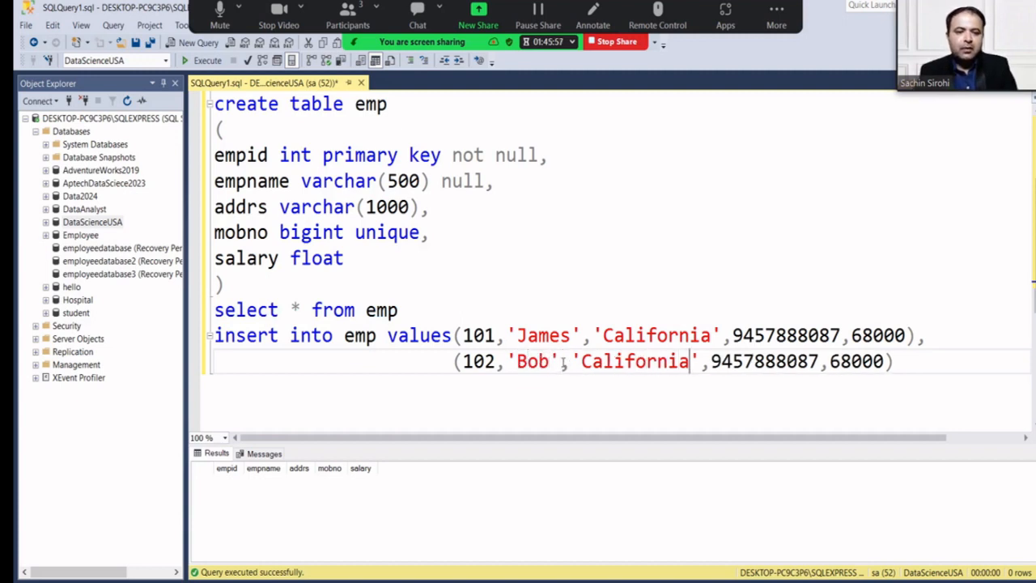
pyautogui.press('BackSpace')
pyautogui.press('BackSpace')
pyautogui.press('BackSpace')
pyautogui.press('BackSpace')
pyautogui.press('BackSpace')
pyautogui.press('BackSpace')
pyautogui.press('BackSpace')
pyautogui.press('BackSpace')
pyautogui.press('BackSpace')
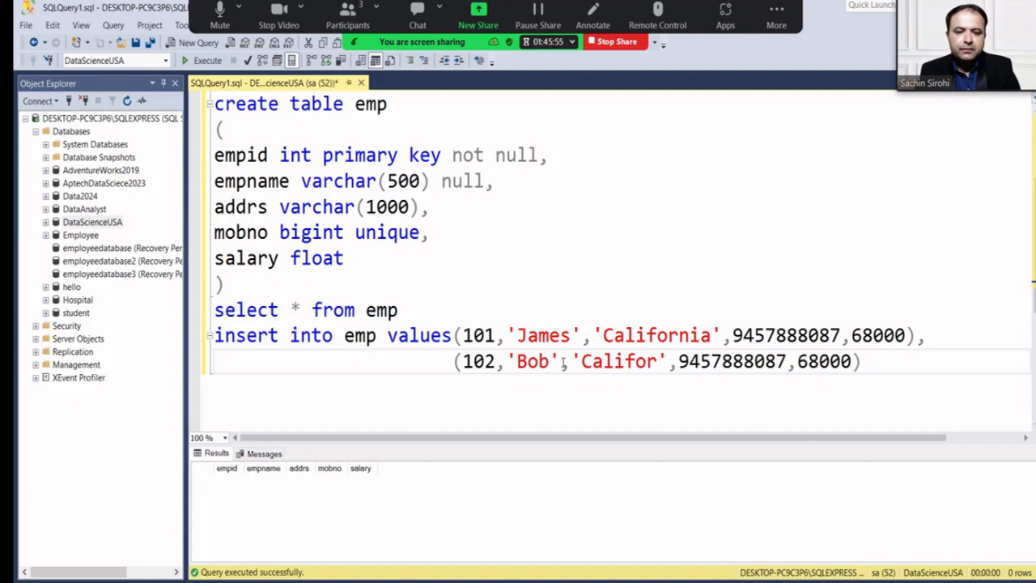
pyautogui.press('BackSpace')
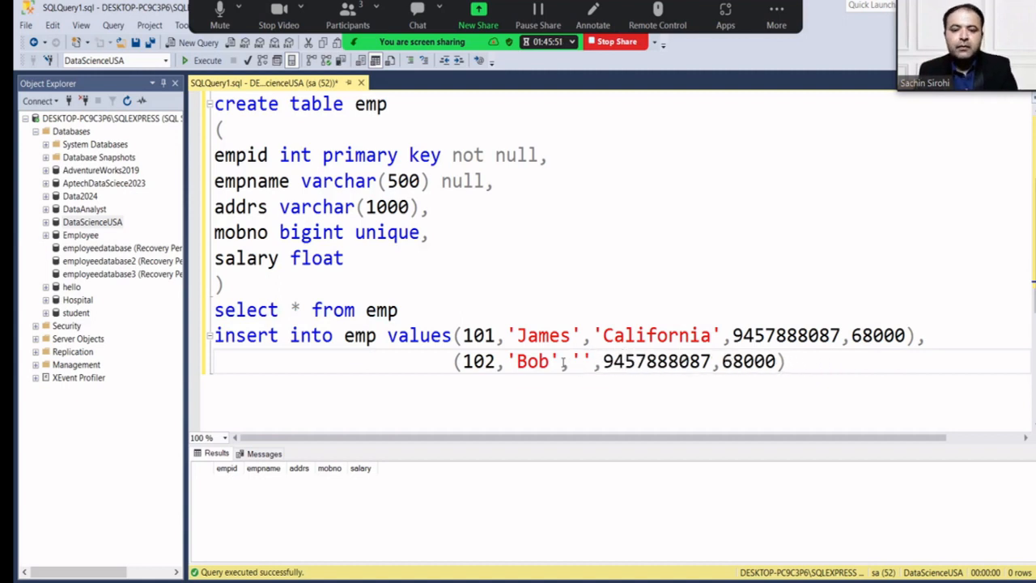
pyautogui.write('Washing')
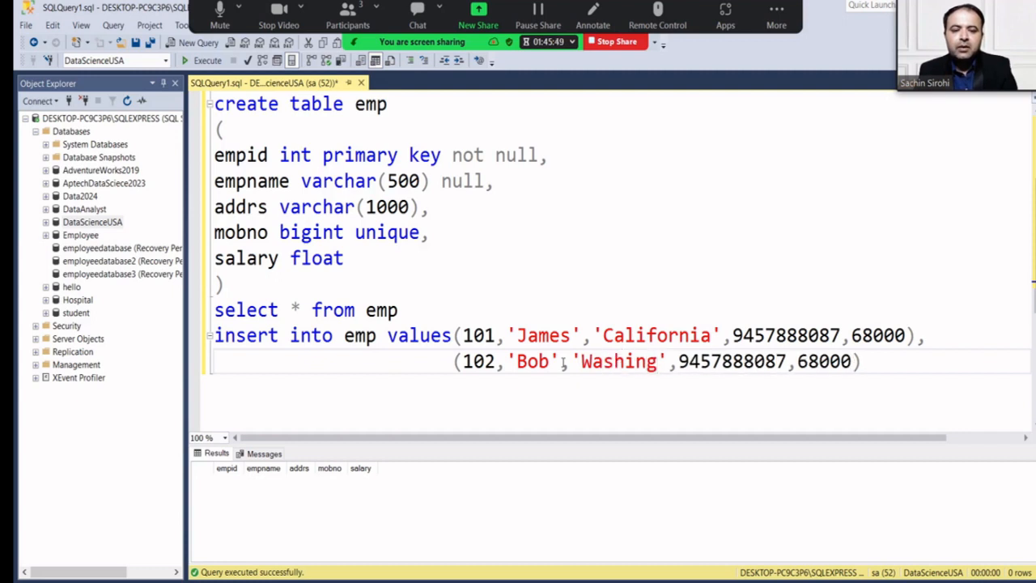
pyautogui.write('ton')
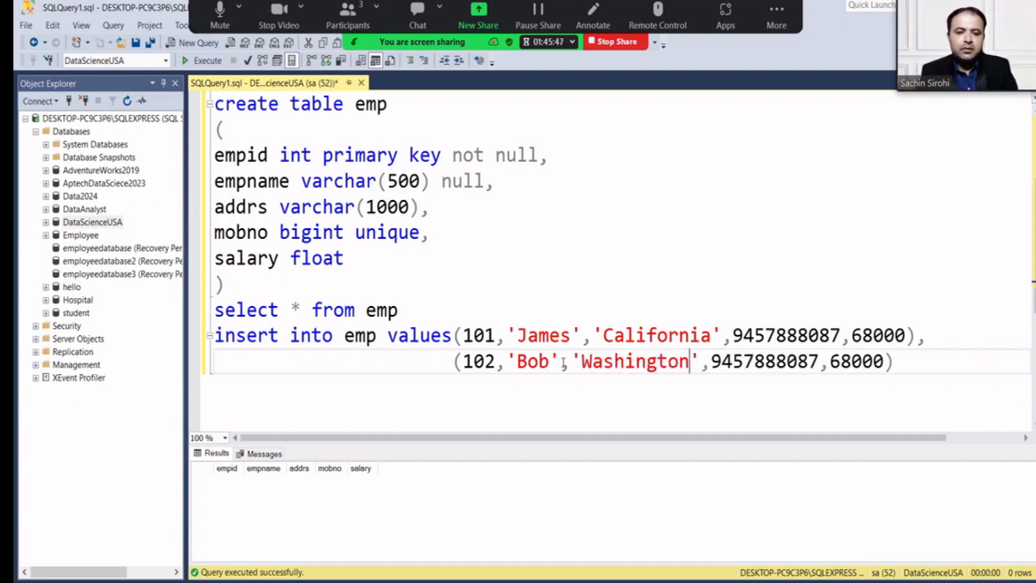
# Change the row's mobile number's last digit, set salary to 70000, and select the INSERT statement.
pyautogui.press('Right')
pyautogui.press('Right')
pyautogui.press('Right')
pyautogui.press('Right')
pyautogui.press('Right')
pyautogui.press('Right')
pyautogui.press('Right')
pyautogui.press('Right')
pyautogui.press('Right')
pyautogui.press('Right')
pyautogui.press('Right')
pyautogui.press('Right')
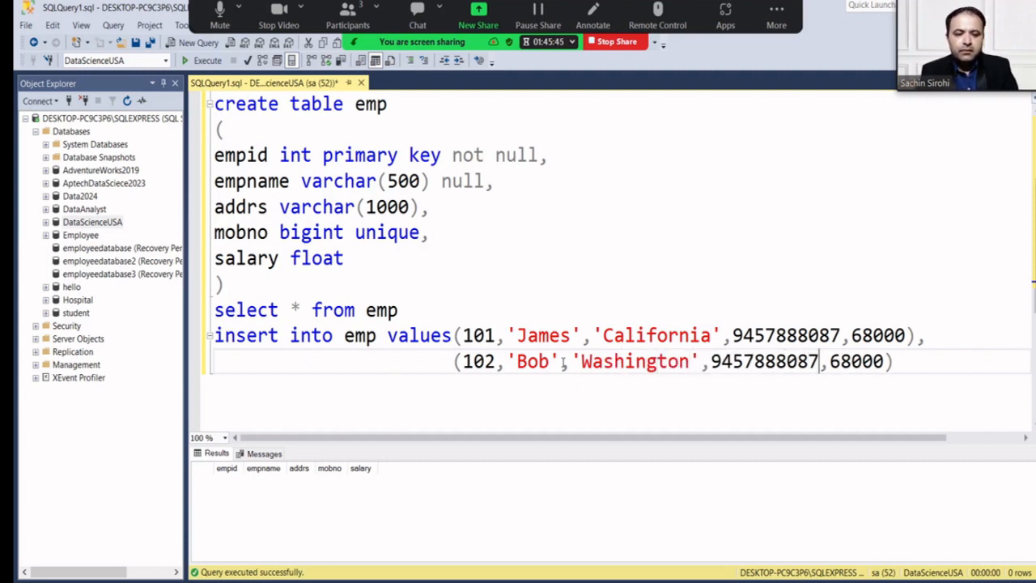
pyautogui.press('BackSpace')
pyautogui.write('8')
pyautogui.press('Right')
pyautogui.press('Right')
pyautogui.press('Right')
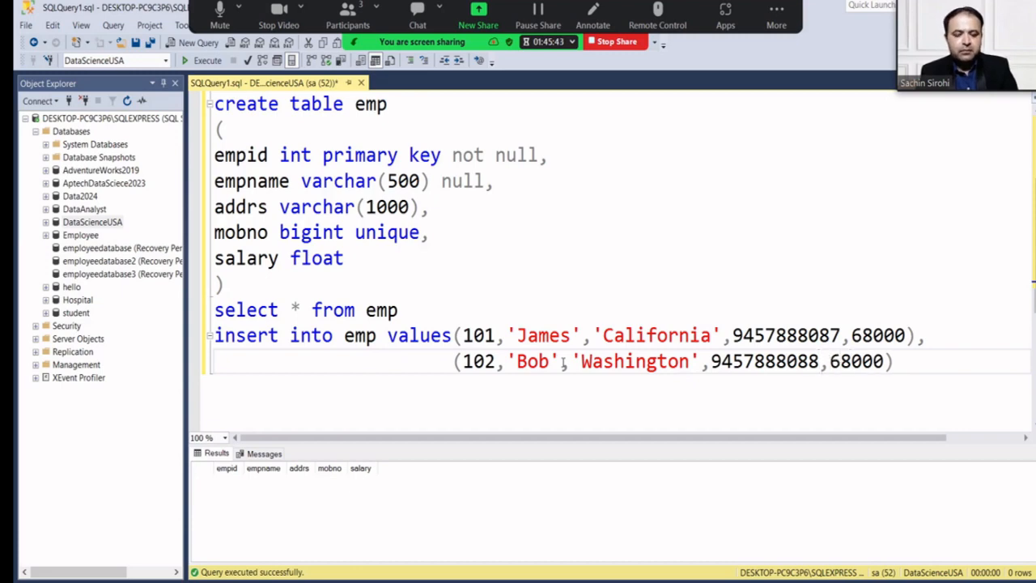
pyautogui.press('BackSpace')
pyautogui.press('BackSpace')
pyautogui.write('70')
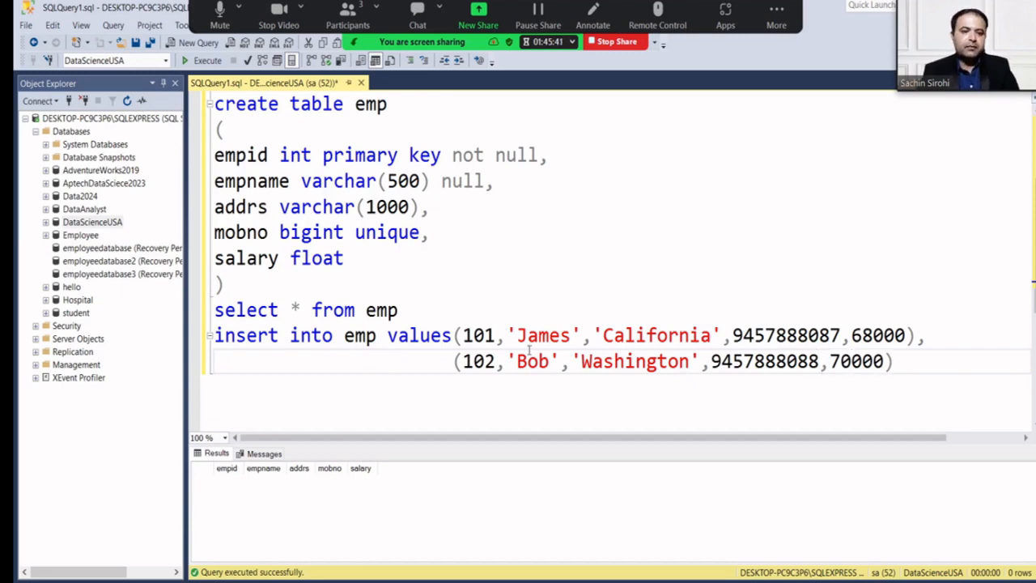
pyautogui.moveTo(920, 361); pyautogui.dragTo(214, 335)
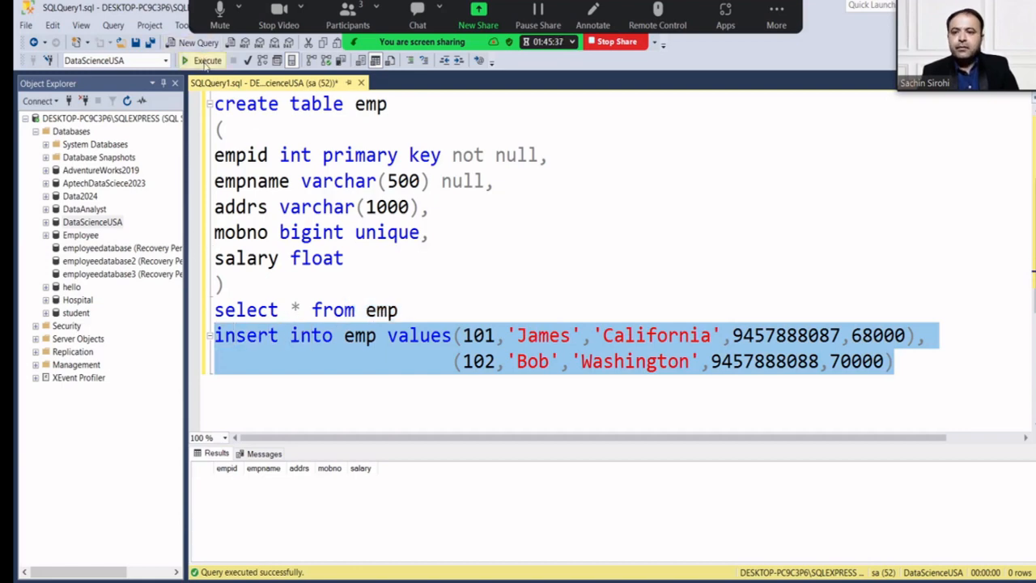
# Run the two-row emp insert, then run 'select * from emp' to verify both rows.
pyautogui.click(203, 60)
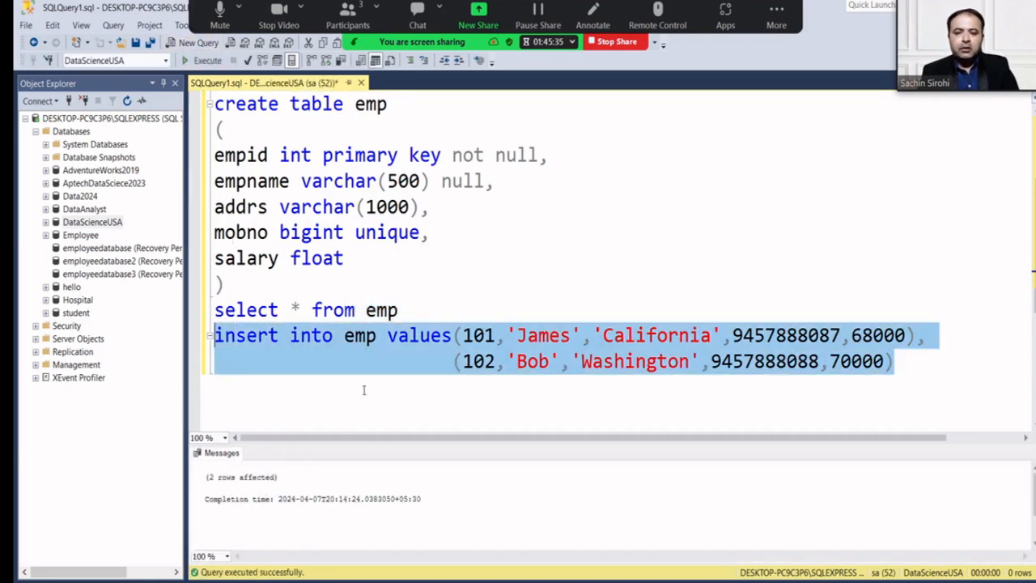
pyautogui.moveTo(413, 312); pyautogui.dragTo(211, 312)
pyautogui.click(202, 61)
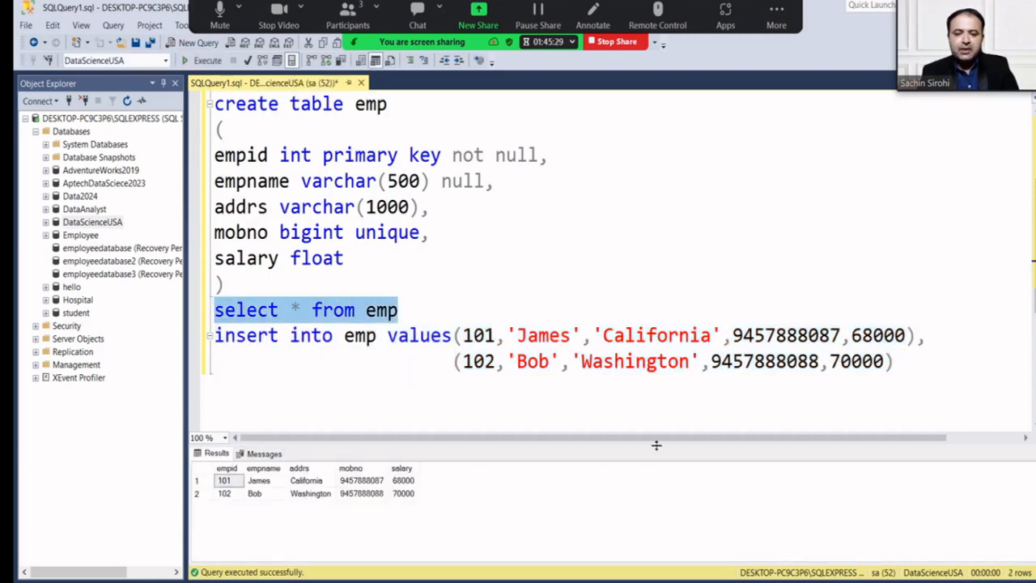
# Open a blank line below the insert statement.
pyautogui.click(918, 360)
pyautogui.press('Return')
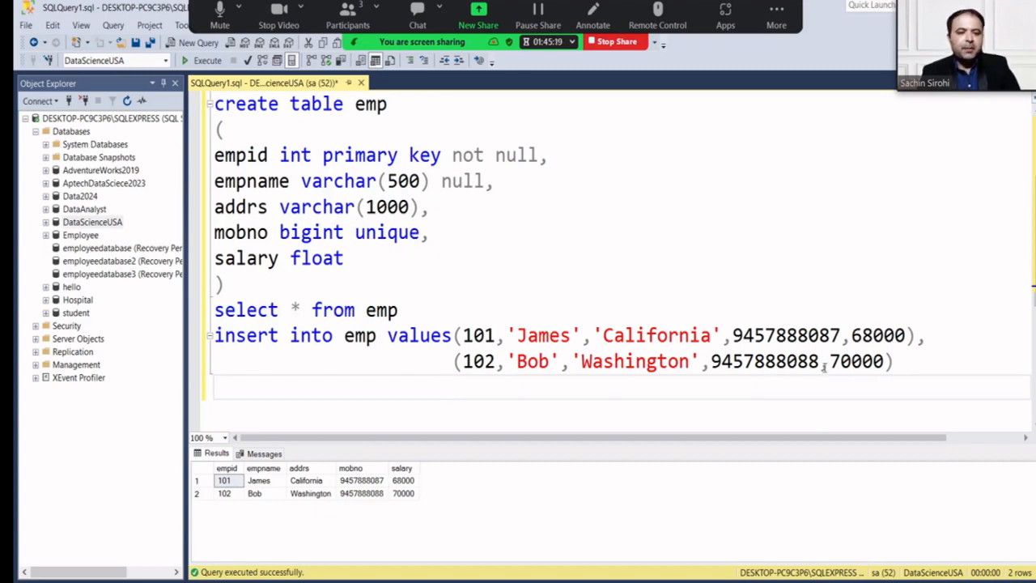
pyautogui.moveTo(819, 367); pyautogui.dragTo(714, 367)
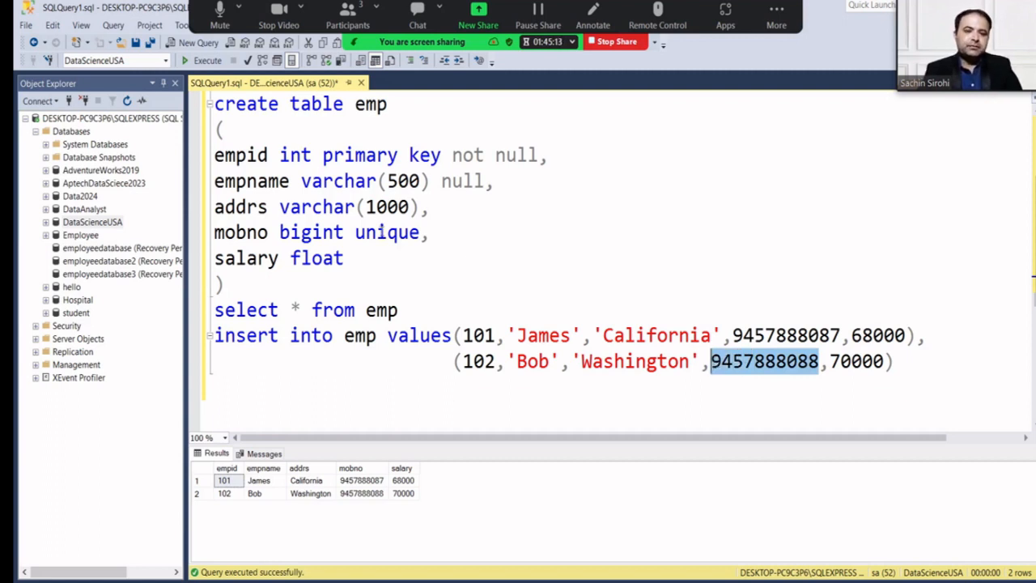
pyautogui.click(298, 392)
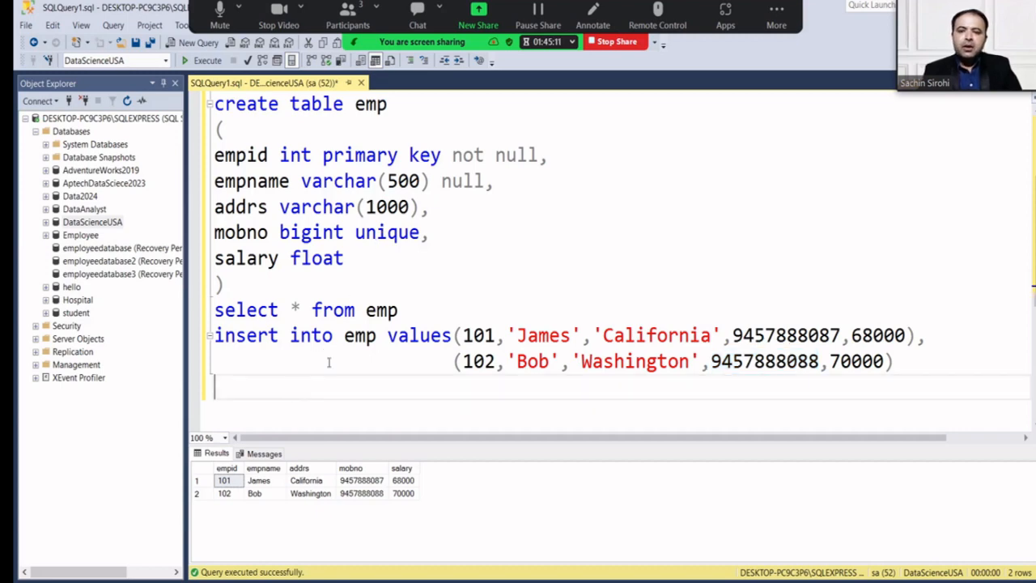
pyautogui.scroll(2, 330, 363)
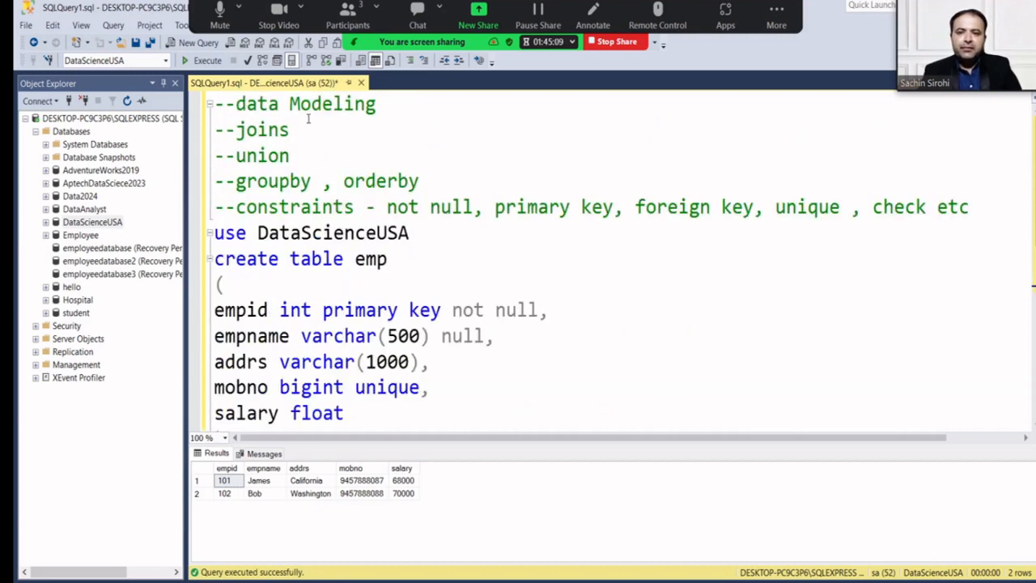
pyautogui.scroll(-3, 318, 144)
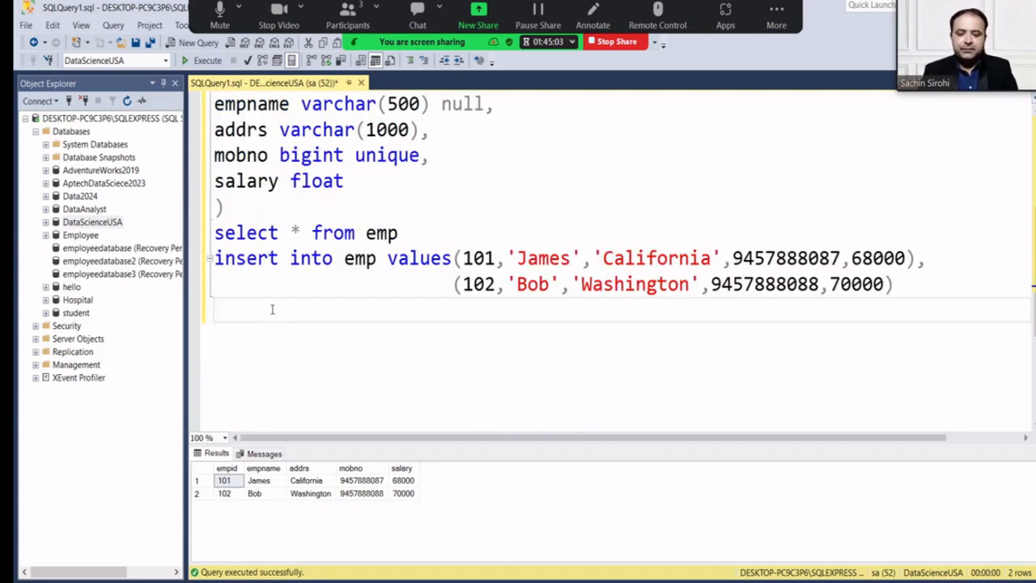
# Start a 'create table dept' statement with an empty pair of parentheses.
pyautogui.write('c')
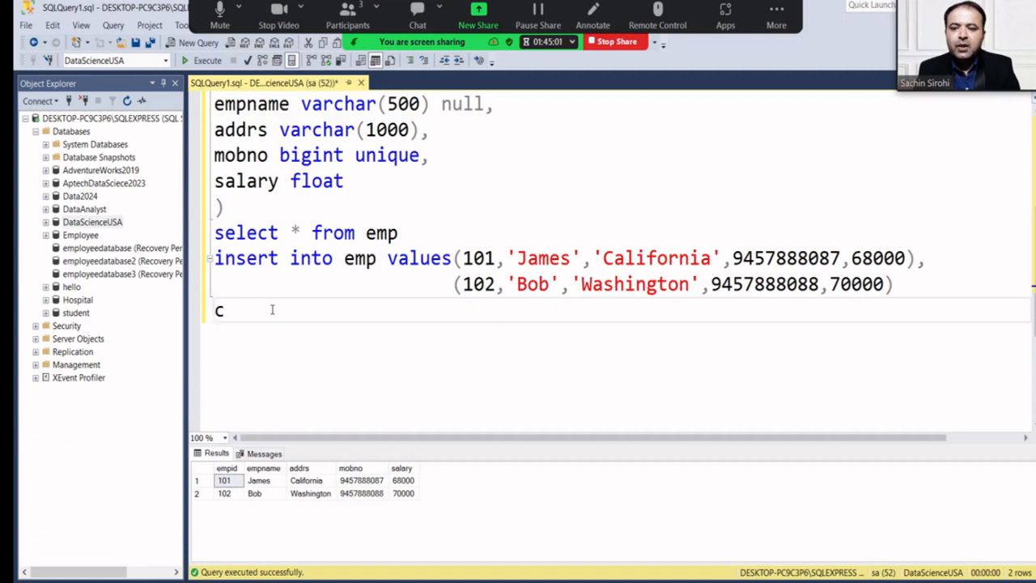
pyautogui.write('reate table')
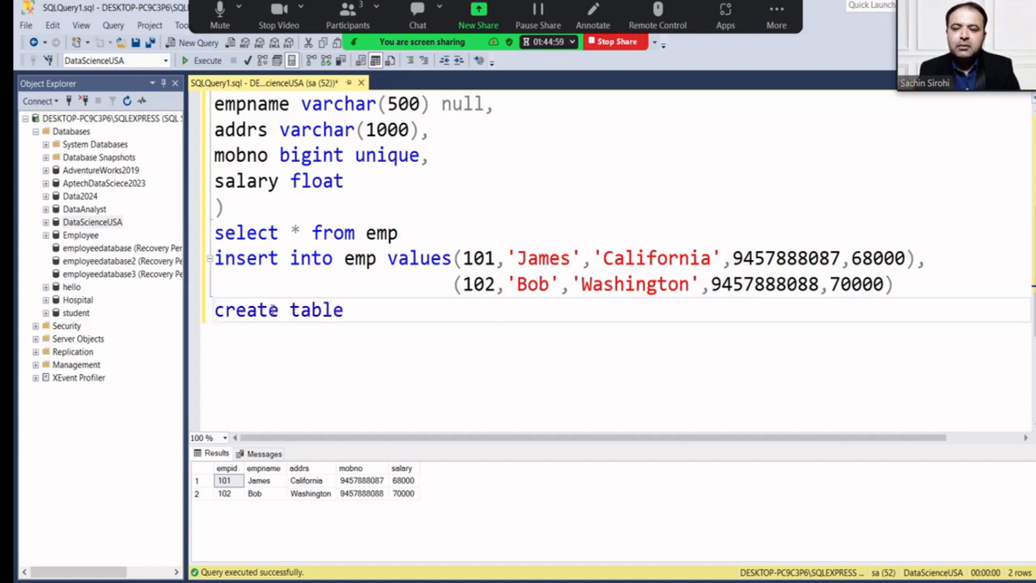
pyautogui.write(' dept')
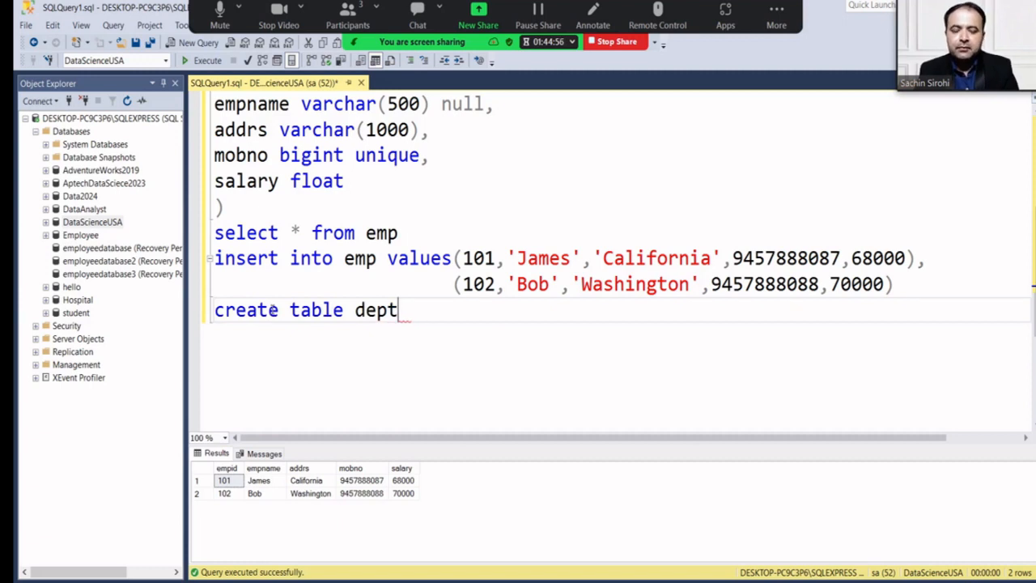
pyautogui.press('Return')
pyautogui.write('(')
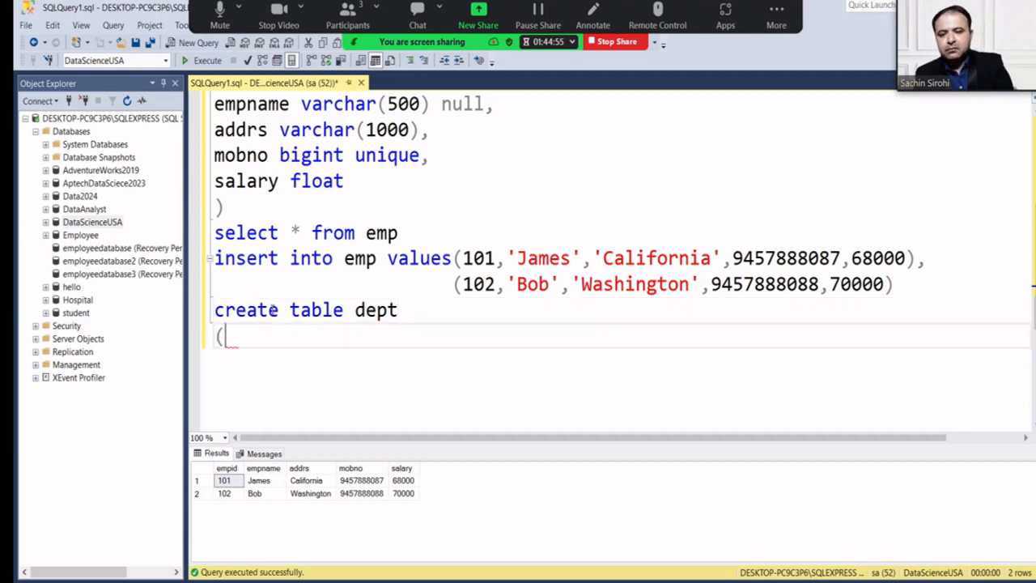
pyautogui.press('Return')
pyautogui.write(')')
pyautogui.press('Up')
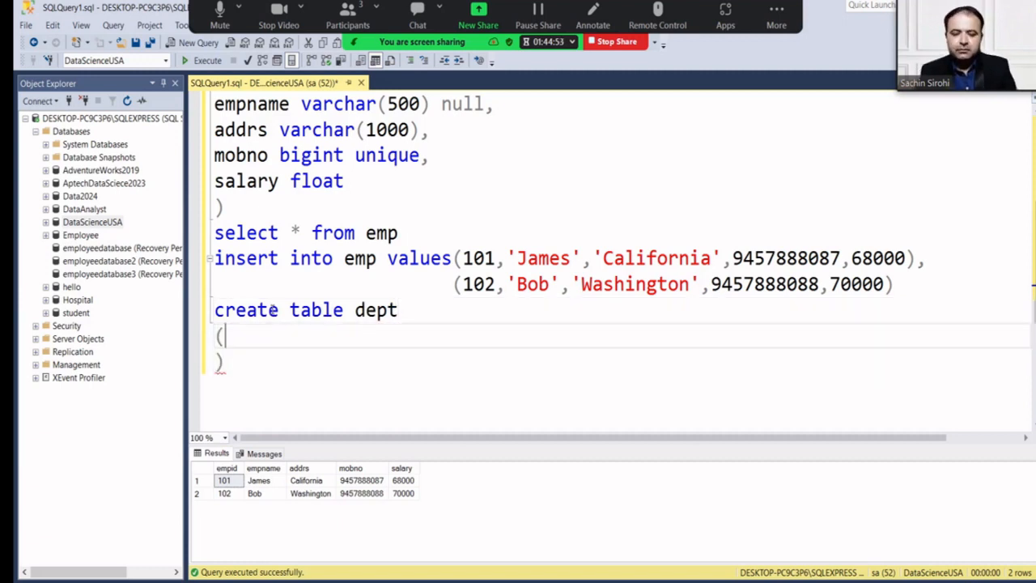
pyautogui.press('Return')
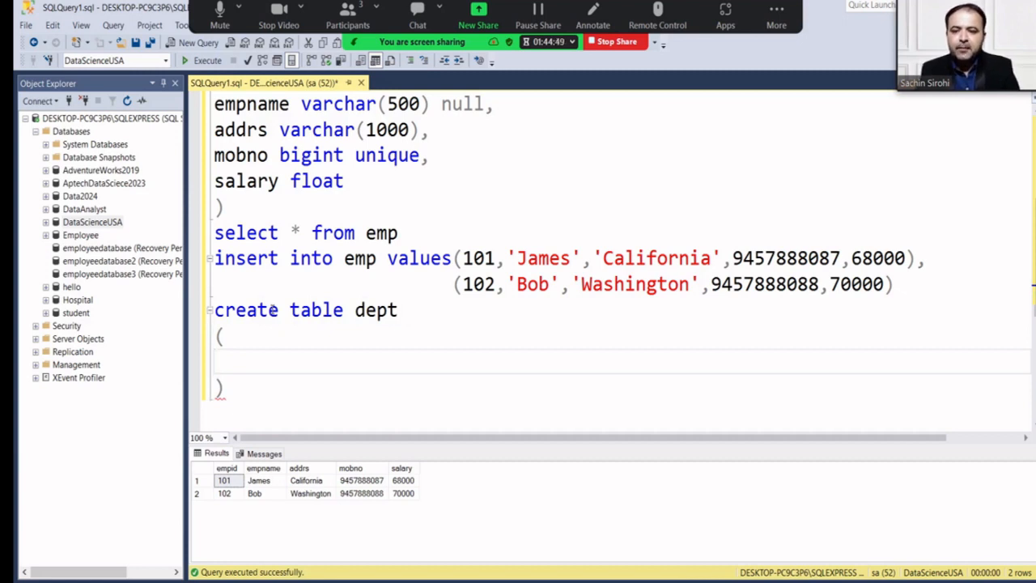
pyautogui.write('d')
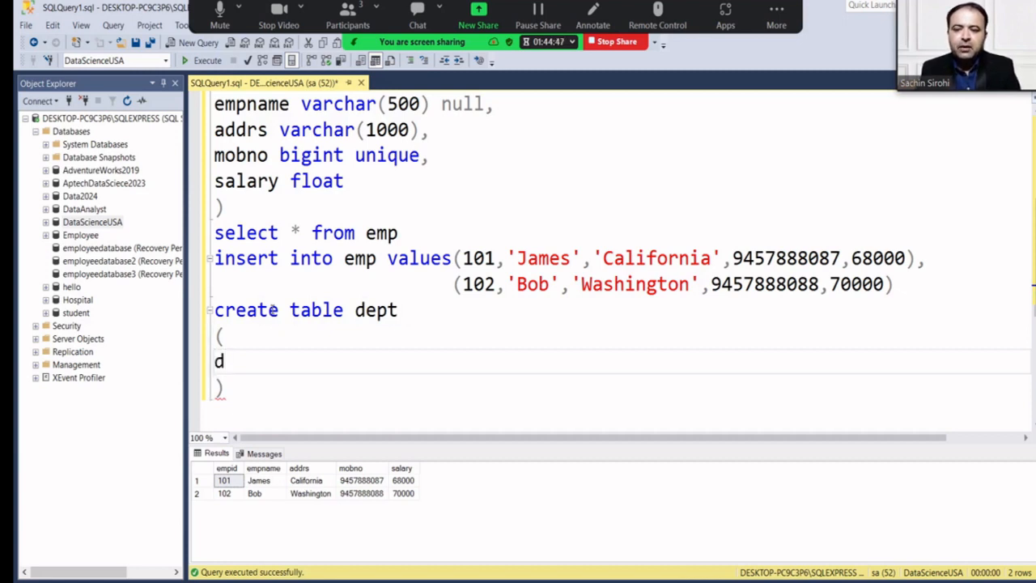
pyautogui.press('BackSpace')
# Add the column 'deptid int primary key not null,' inside the parentheses.
pyautogui.scroll(1, 261, 190)
pyautogui.click(269, 158)
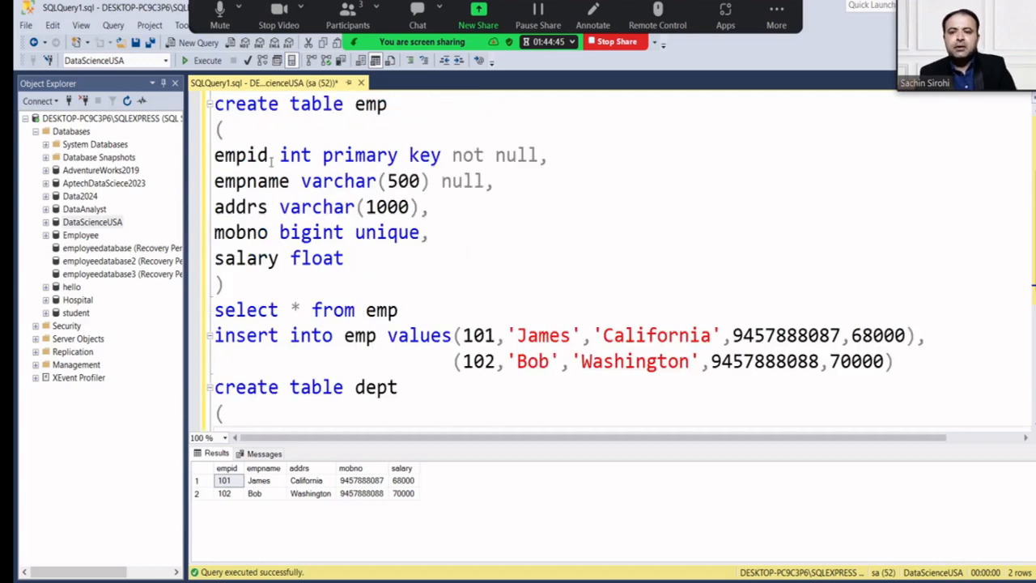
pyautogui.scroll(-1, 294, 289)
pyautogui.click(263, 355)
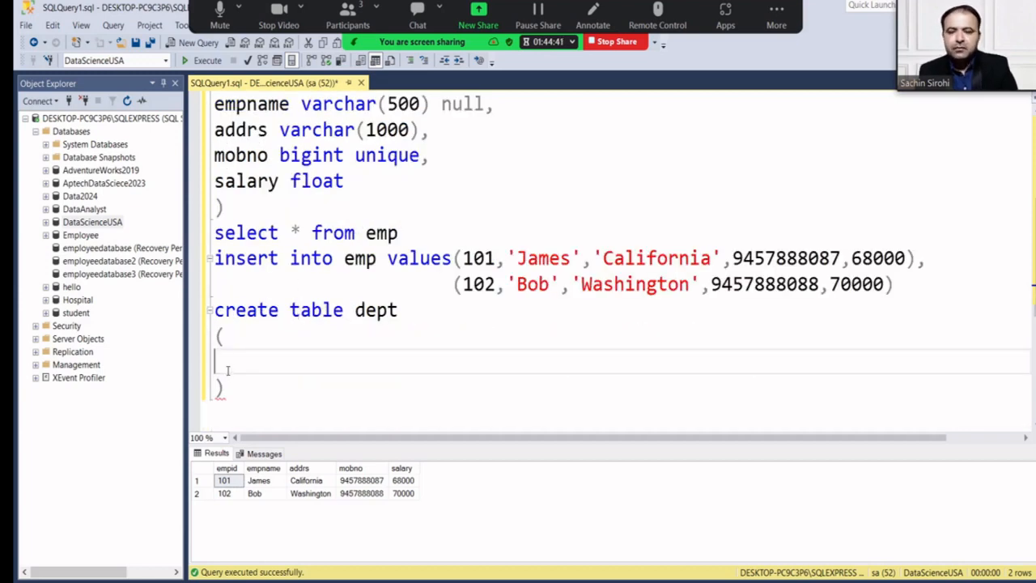
pyautogui.write('deptid')
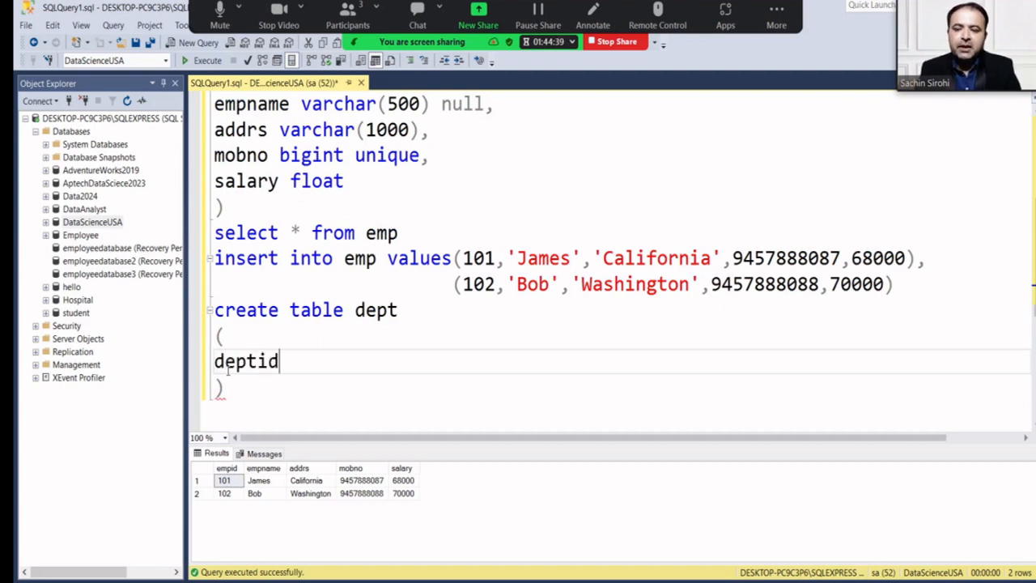
pyautogui.write(' int p')
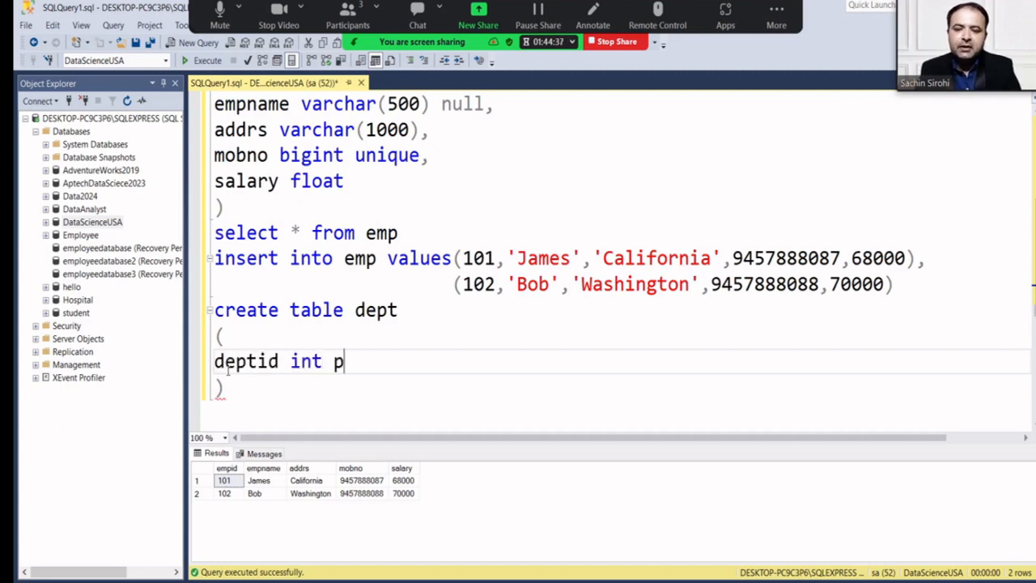
pyautogui.write('rimary key')
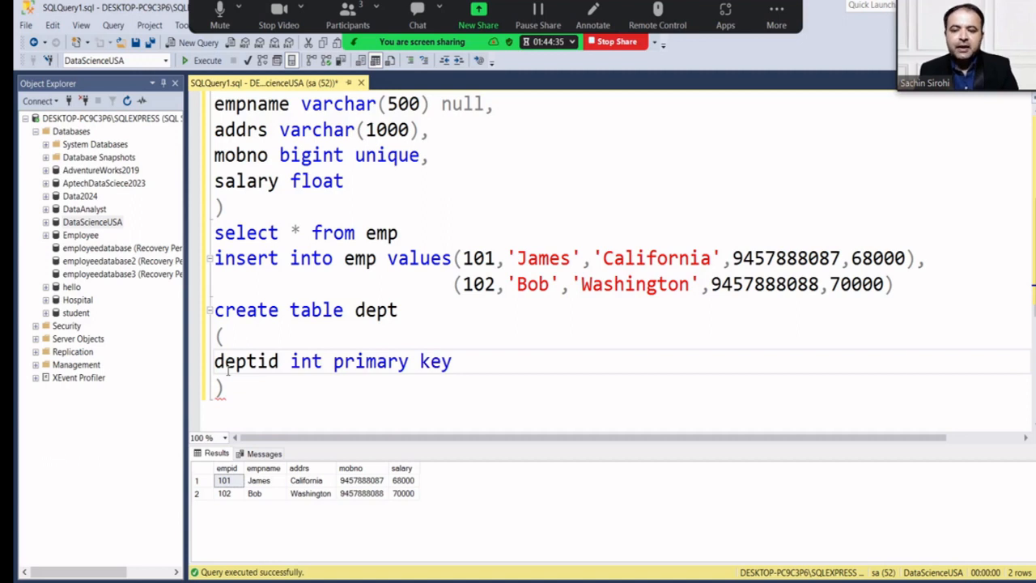
pyautogui.write(' not')
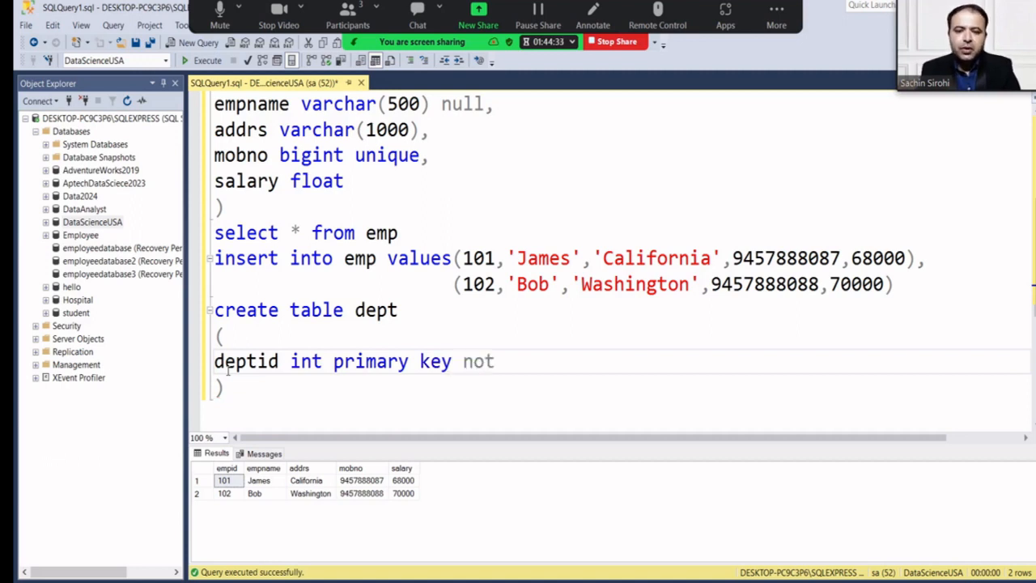
pyautogui.write(' null,')
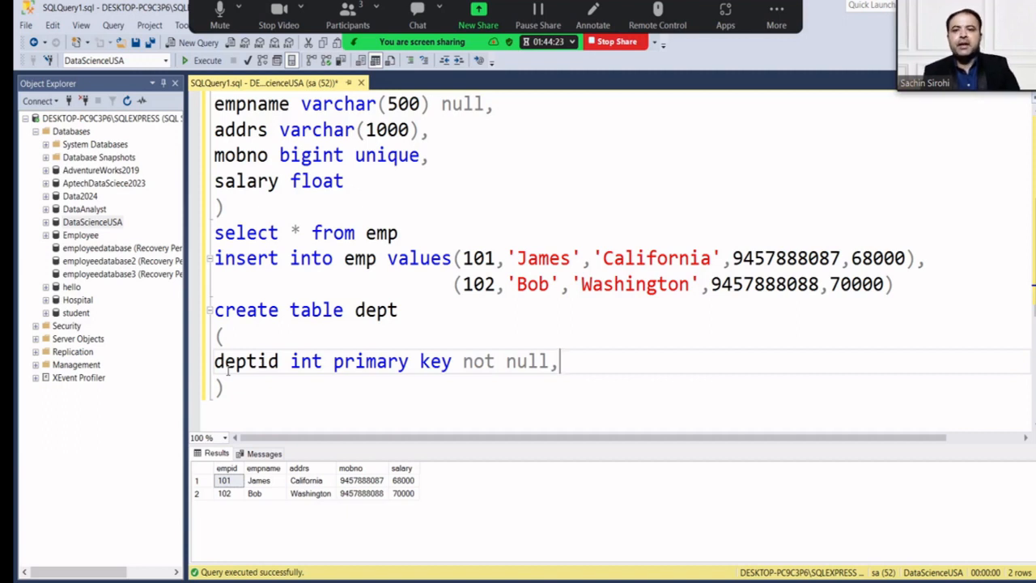
pyautogui.click(285, 10)
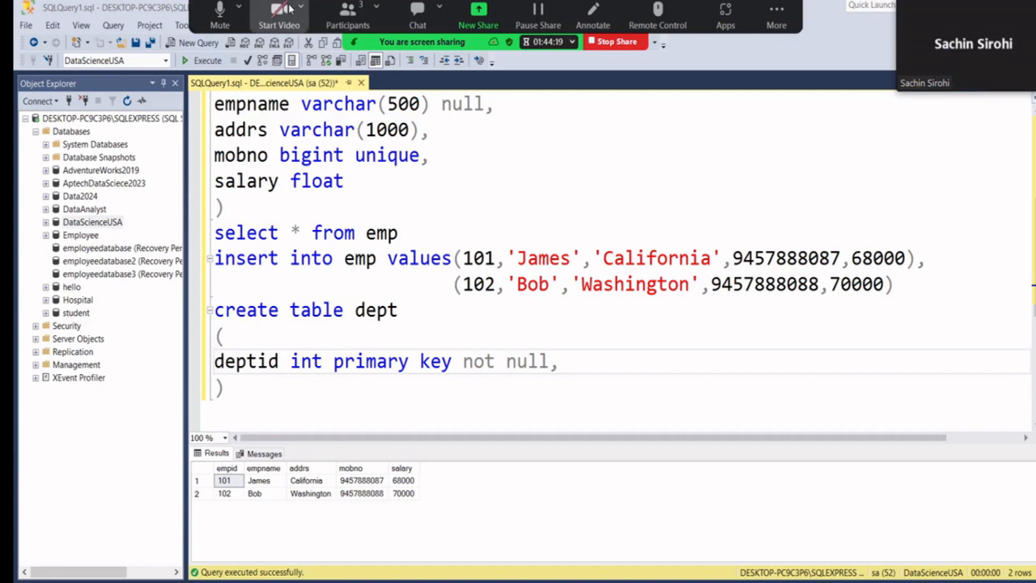
pyautogui.click(285, 10)
# Add the column 'deptname varchar(200)' on the next line.
pyautogui.click(263, 394)
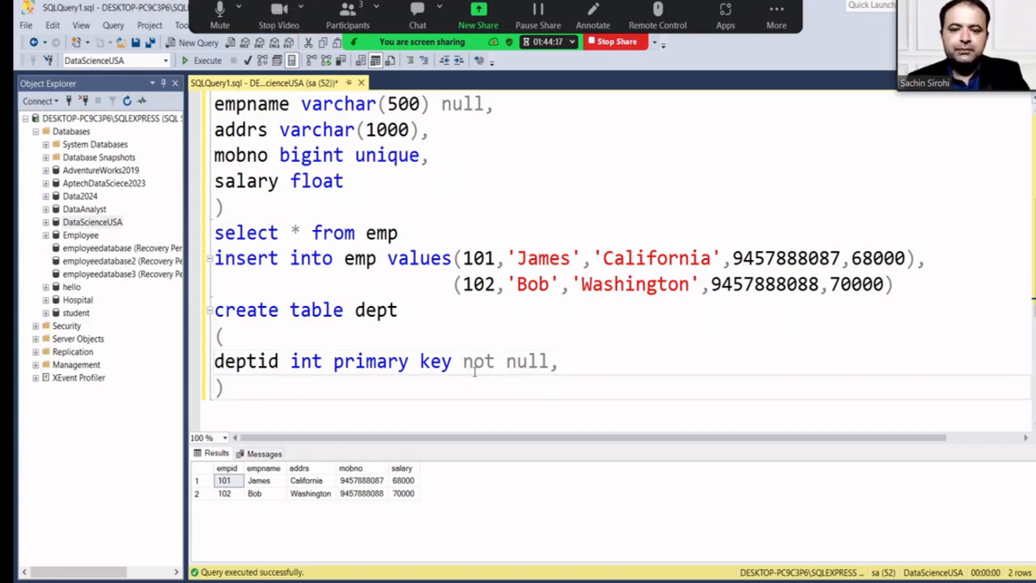
pyautogui.click(583, 362)
pyautogui.press('Return')
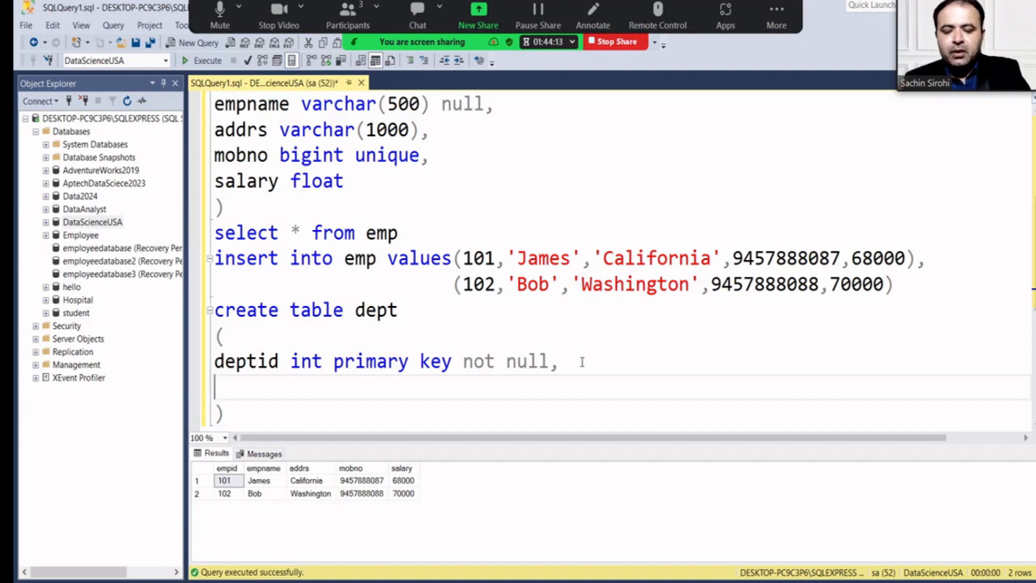
pyautogui.write('deptname')
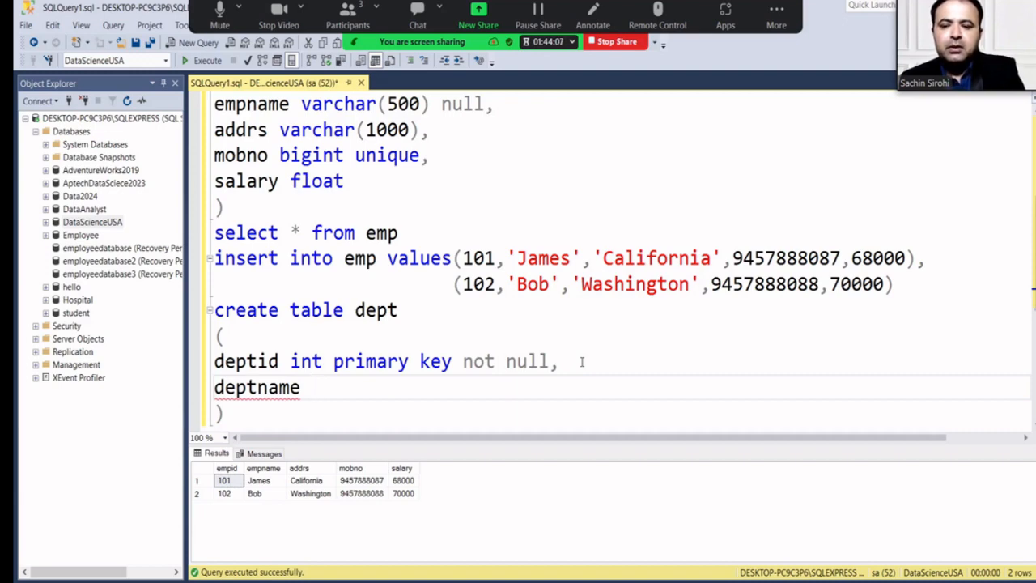
pyautogui.write(' varh')
pyautogui.press('BackSpace')
pyautogui.write('c')
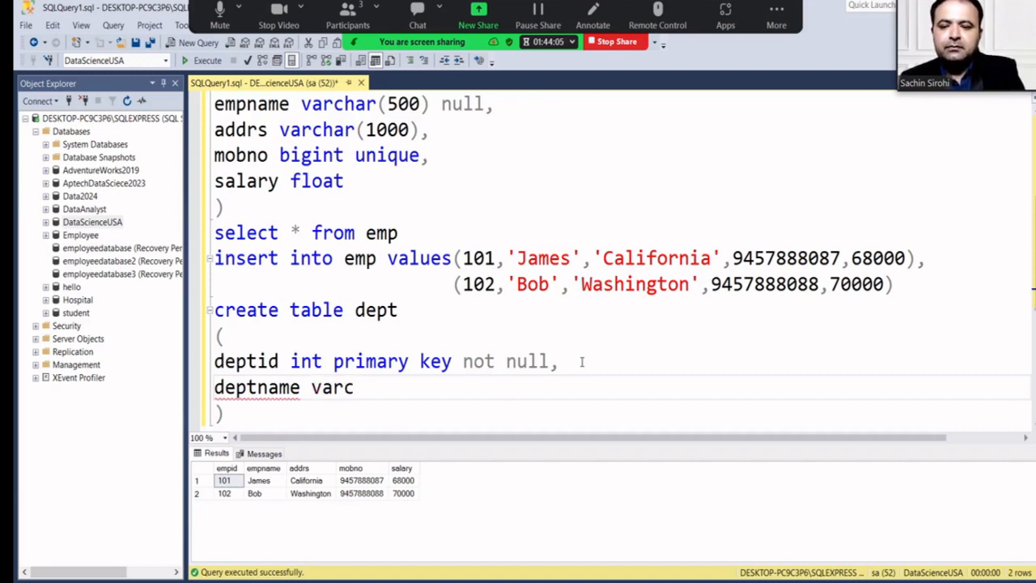
pyautogui.write('har(')
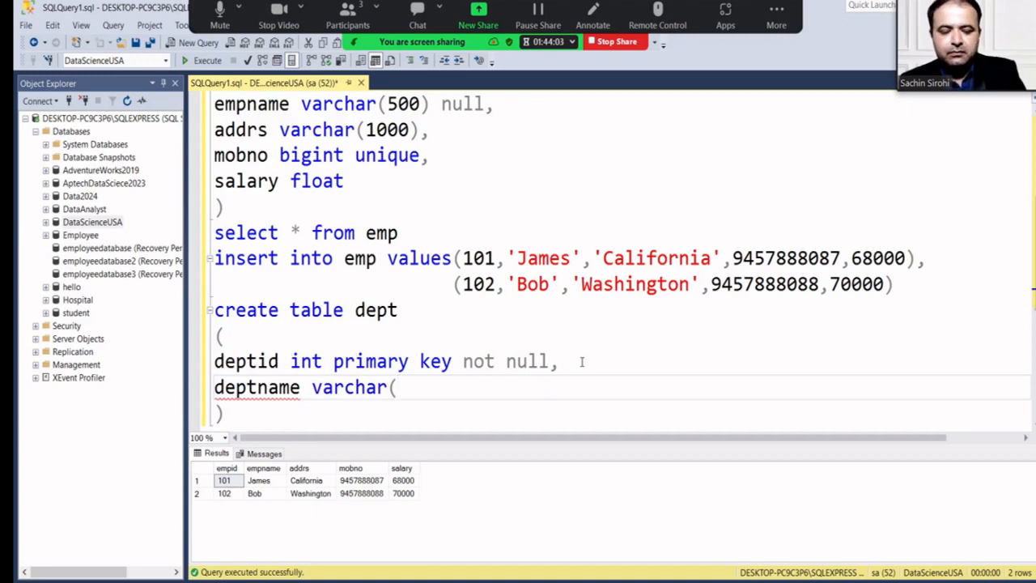
pyautogui.write('100')
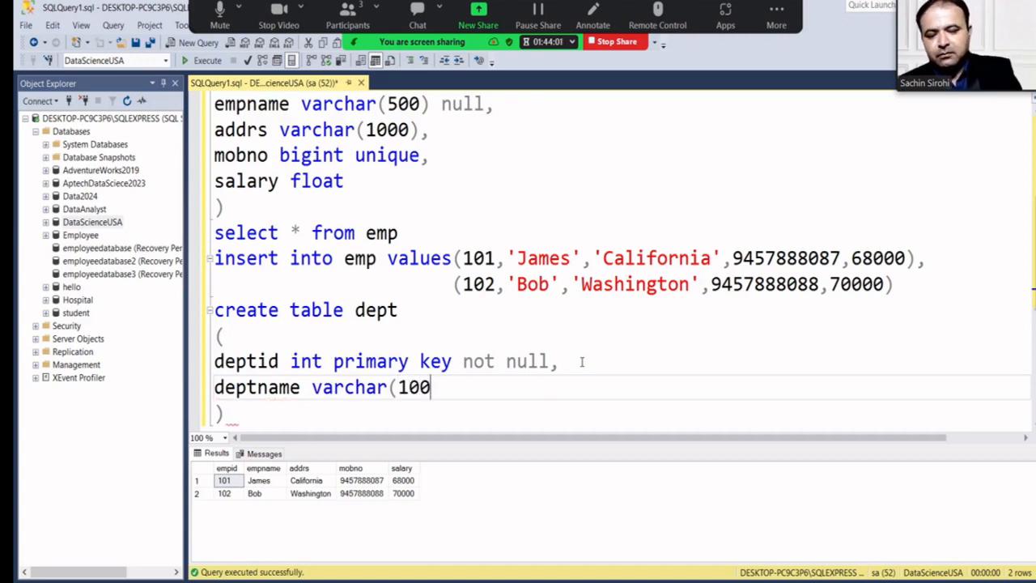
pyautogui.press('Left')
pyautogui.press('Left')
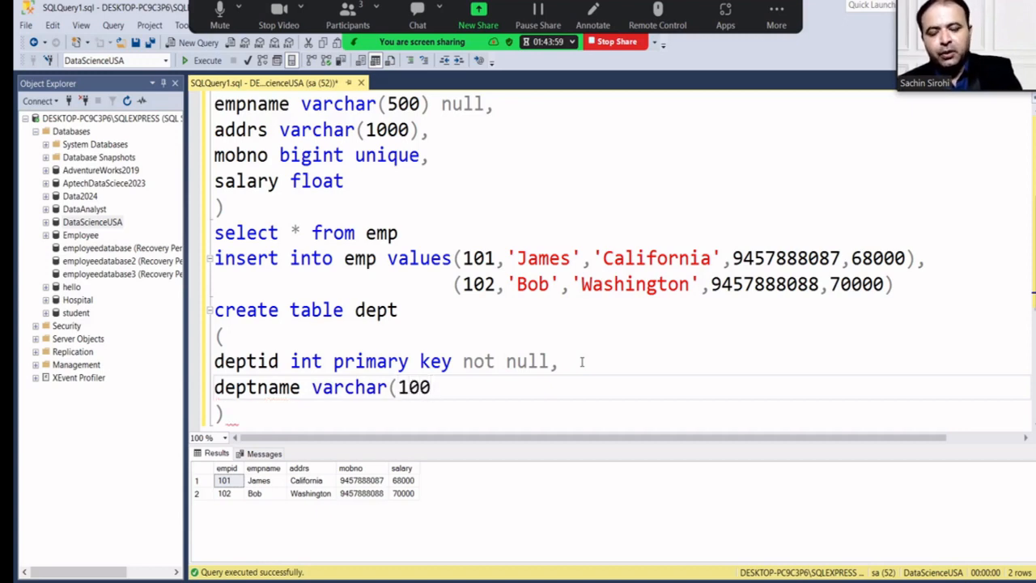
pyautogui.press('BackSpace')
pyautogui.write('2')
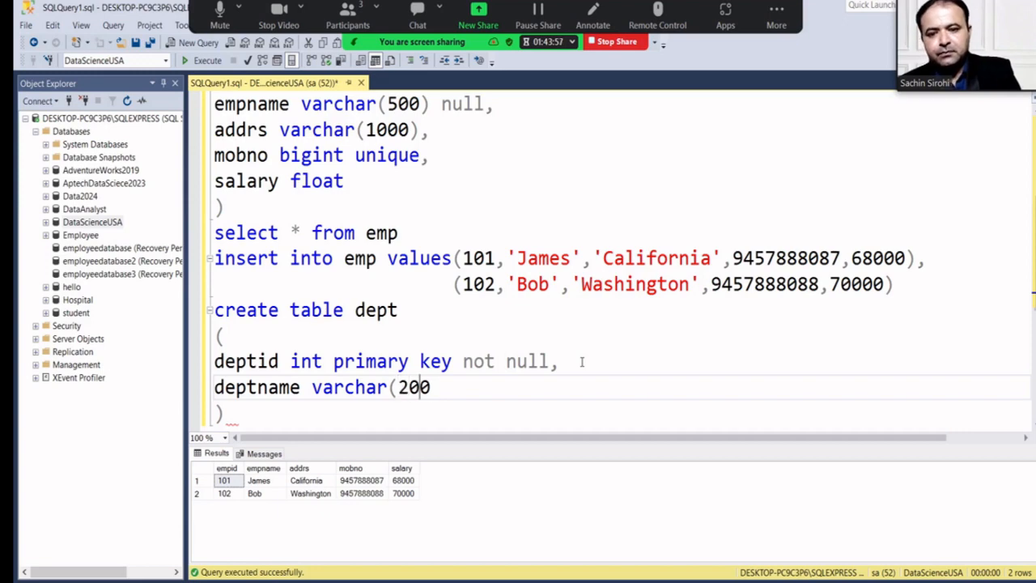
pyautogui.press('End')
pyautogui.write(')')
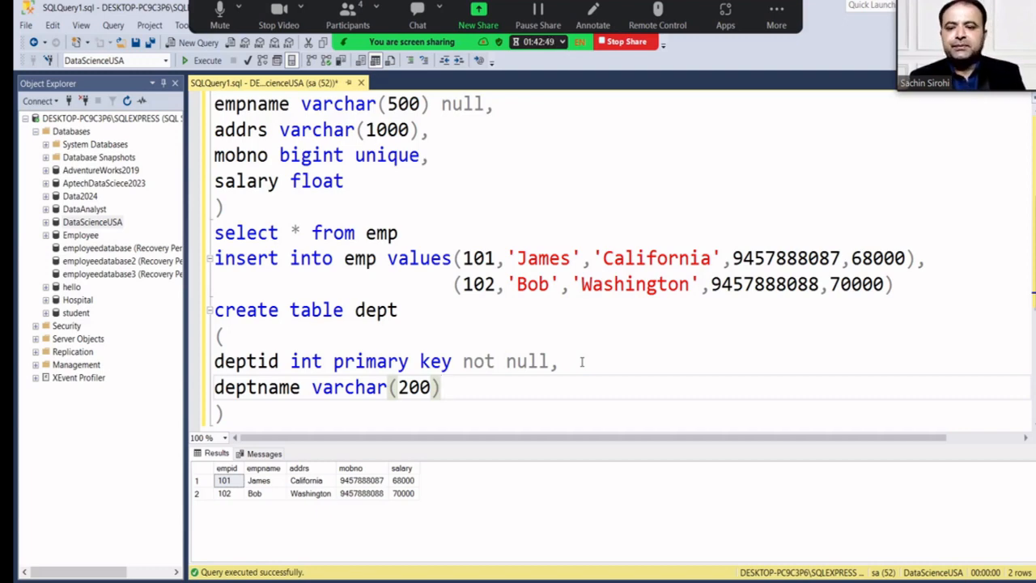
# End the deptname line with a comma and start a new line for another column.
pyautogui.write(',')
pyautogui.press('Return')
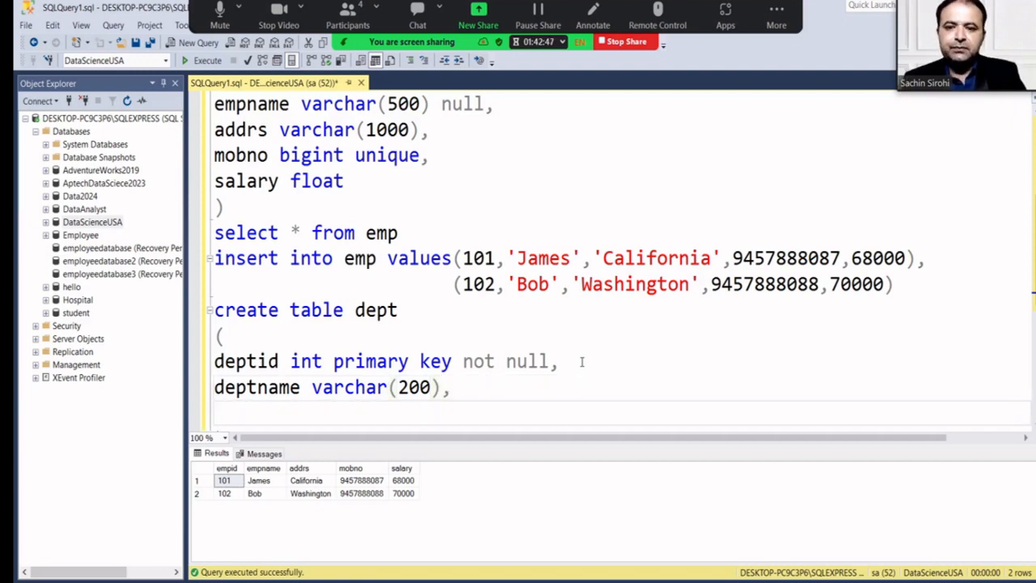
pyautogui.scroll(3, 439, 166)
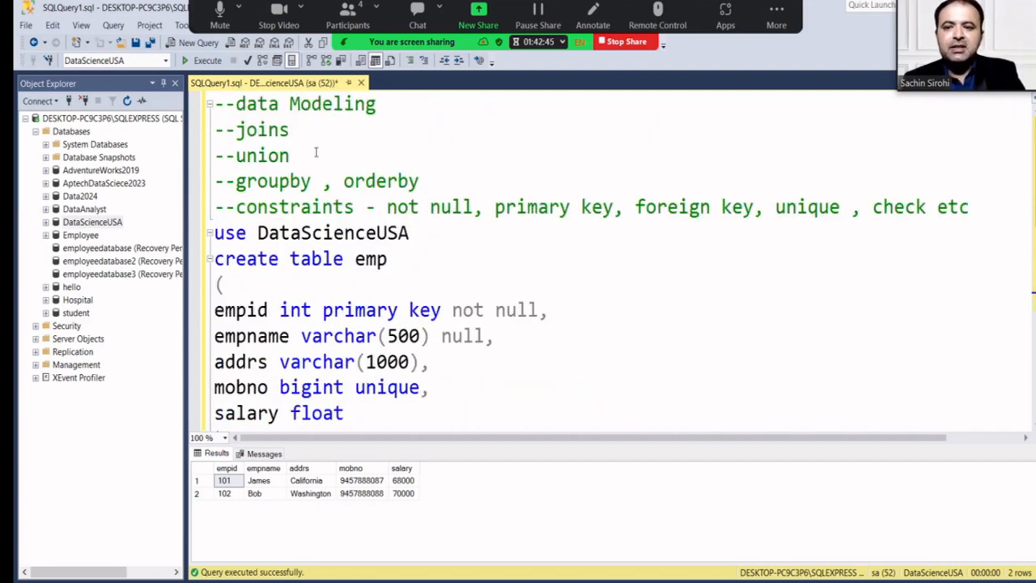
pyautogui.scroll(-3, 329, 179)
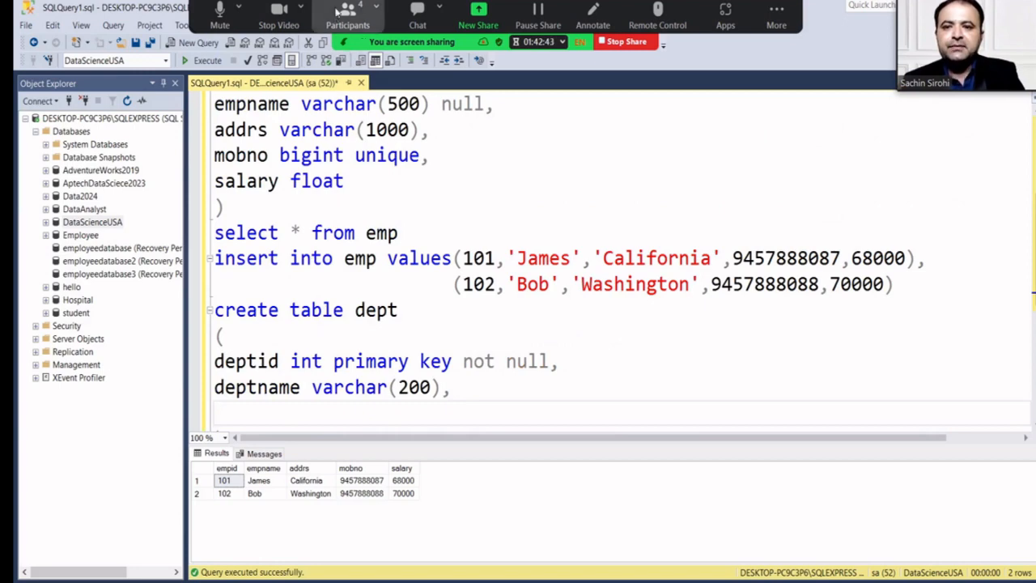
pyautogui.click(348, 14)
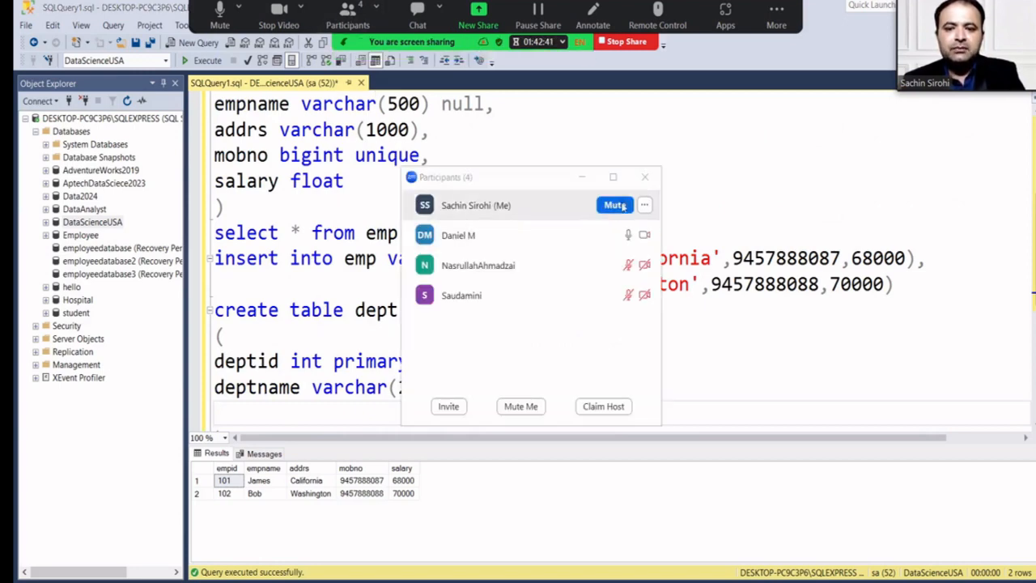
pyautogui.click(644, 177)
pyautogui.scroll(-1, 419, 330)
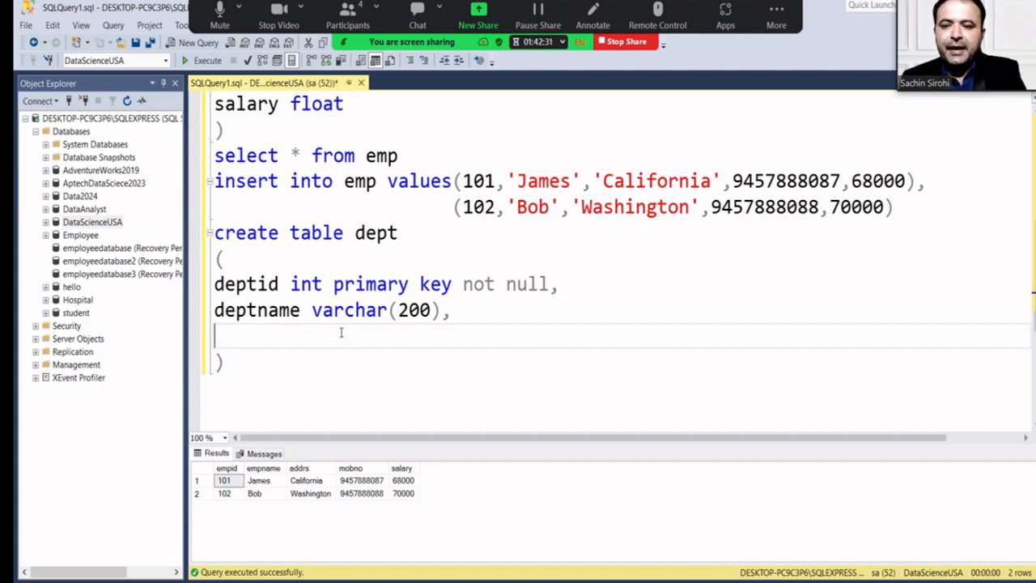
pyautogui.scroll(2, 341, 332)
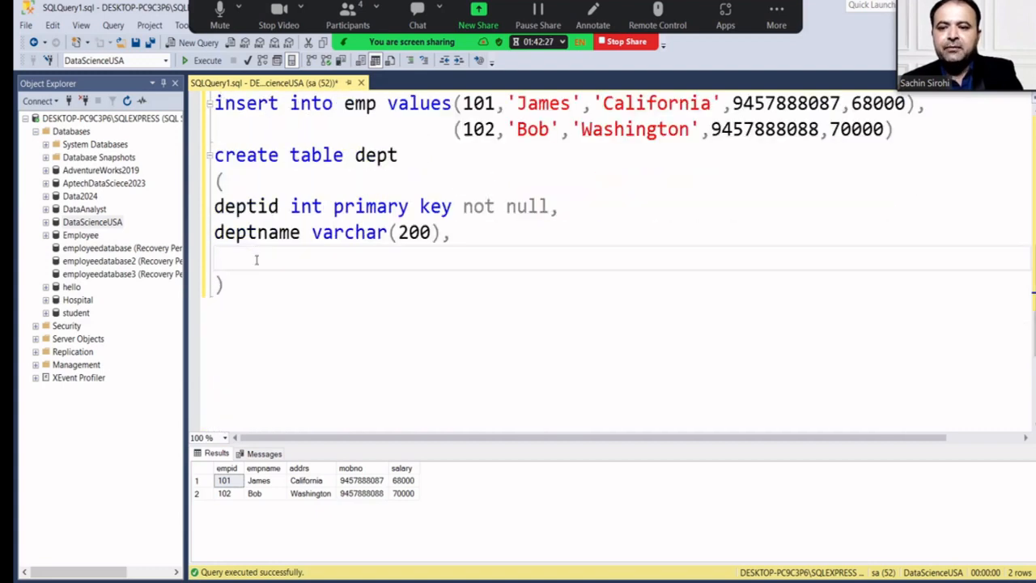
# Type the third column 'empid int foreign key references emp(empid)'.
pyautogui.write('empid ')
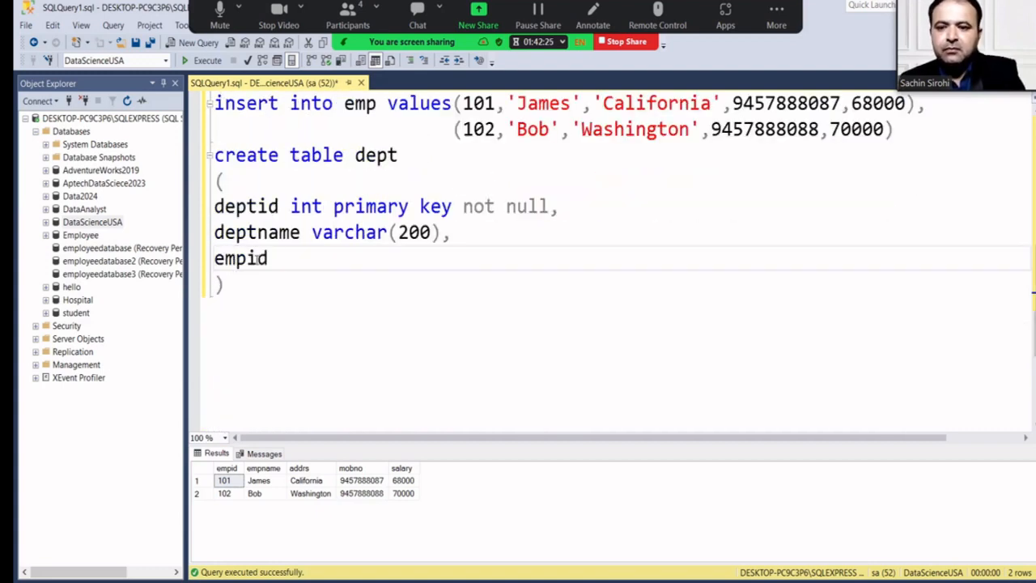
pyautogui.write('int ')
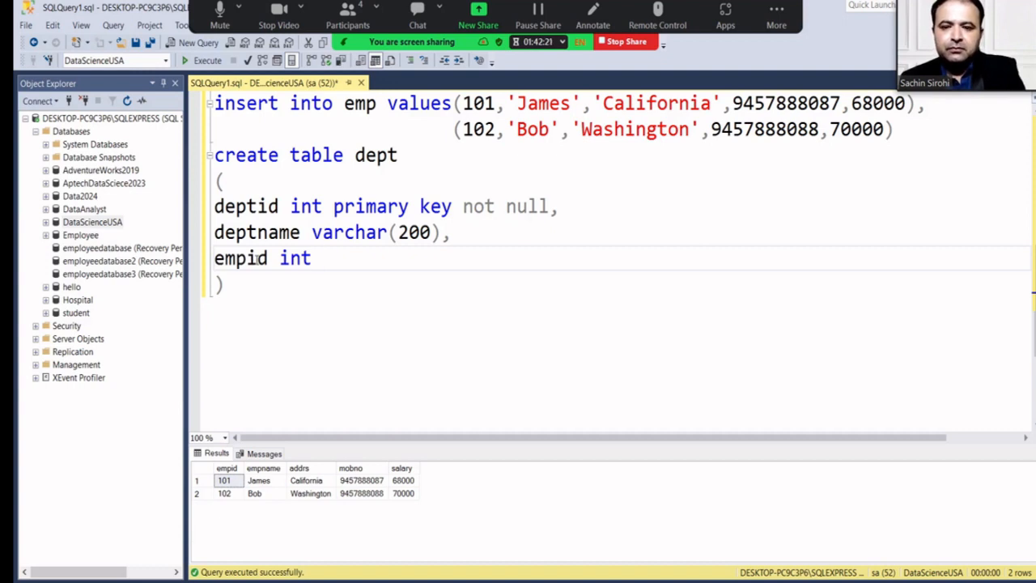
pyautogui.write('foreign k')
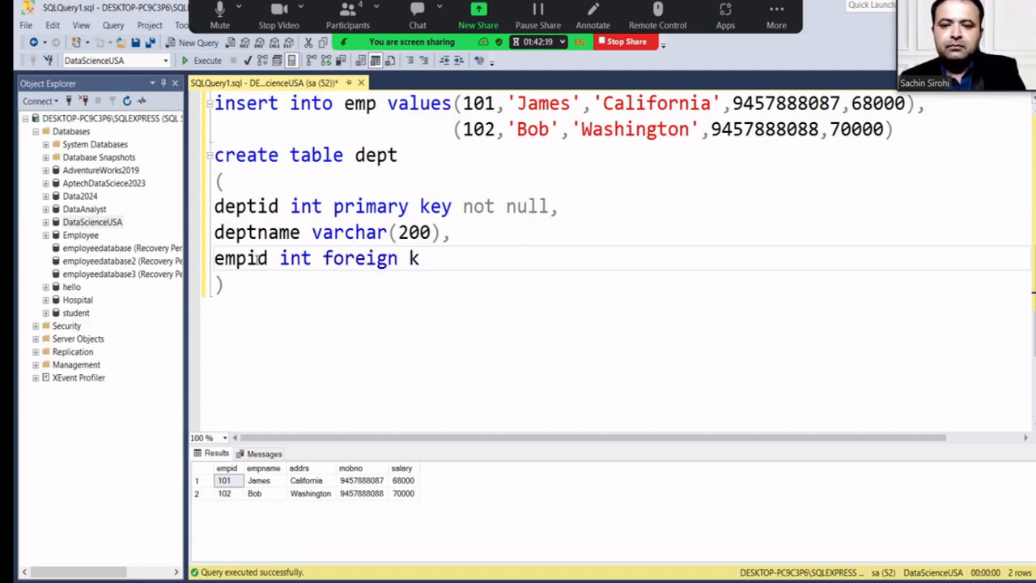
pyautogui.write('ey re')
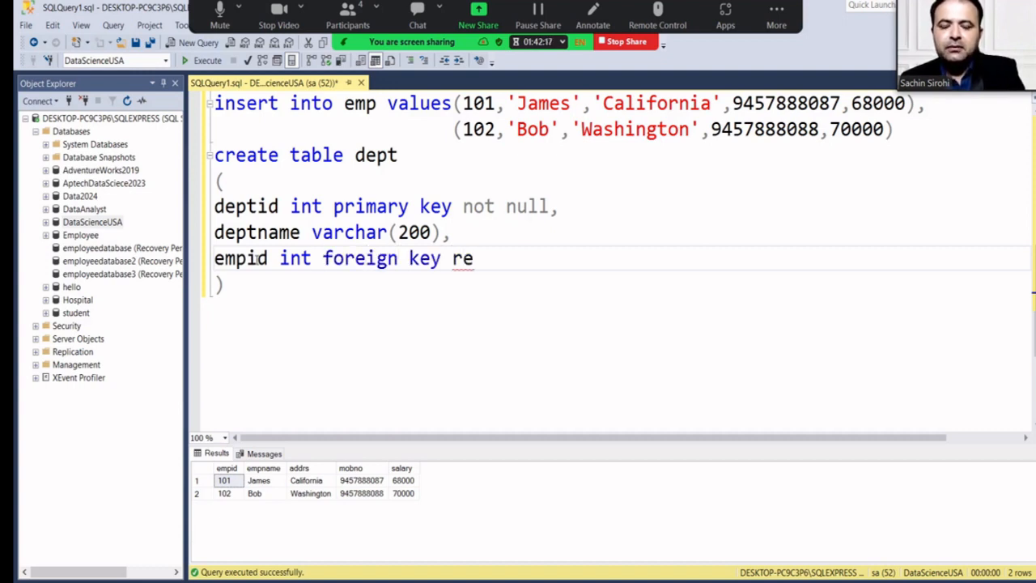
pyautogui.write('ferences')
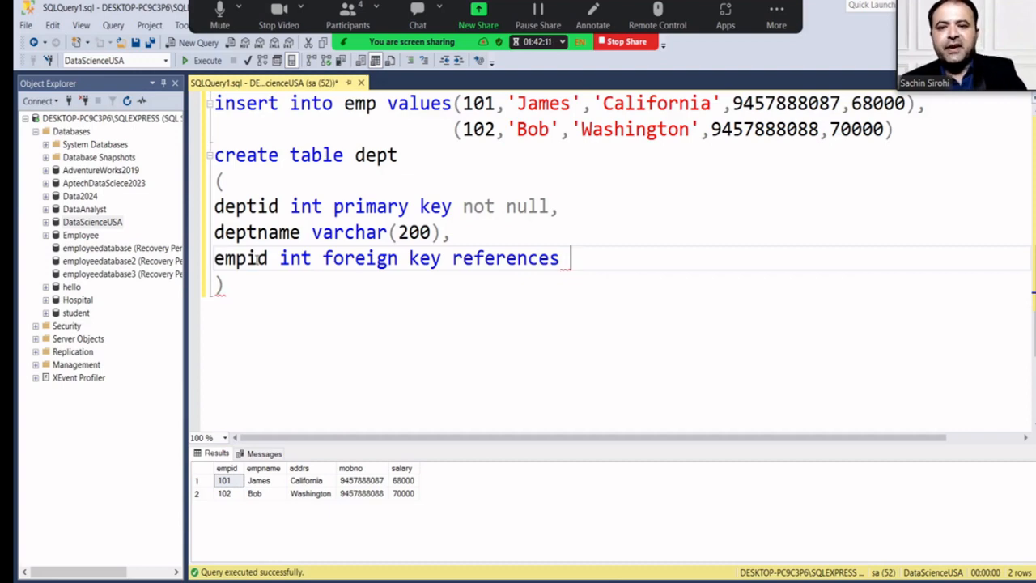
pyautogui.scroll(1, 256, 258)
pyautogui.scroll(1, 256, 258)
pyautogui.scroll(1, 255, 258)
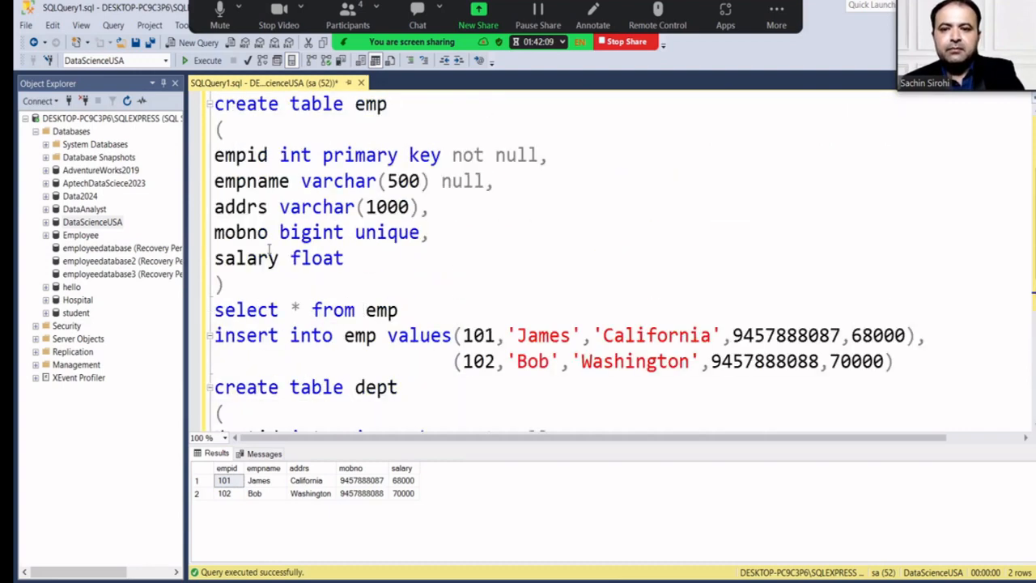
pyautogui.scroll(-1, 271, 252)
pyautogui.scroll(-2, 272, 252)
pyautogui.write('emp')
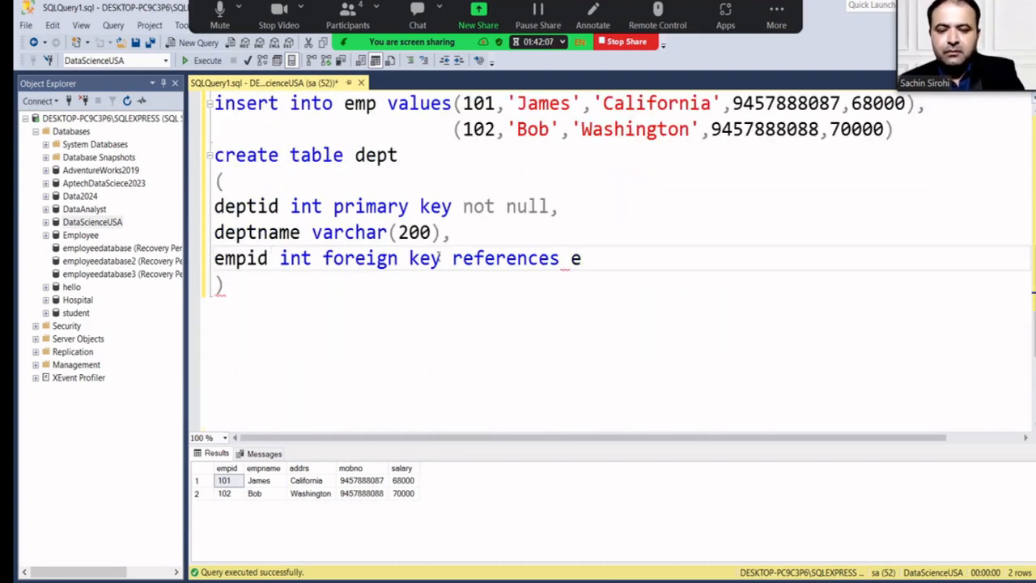
pyautogui.write('(')
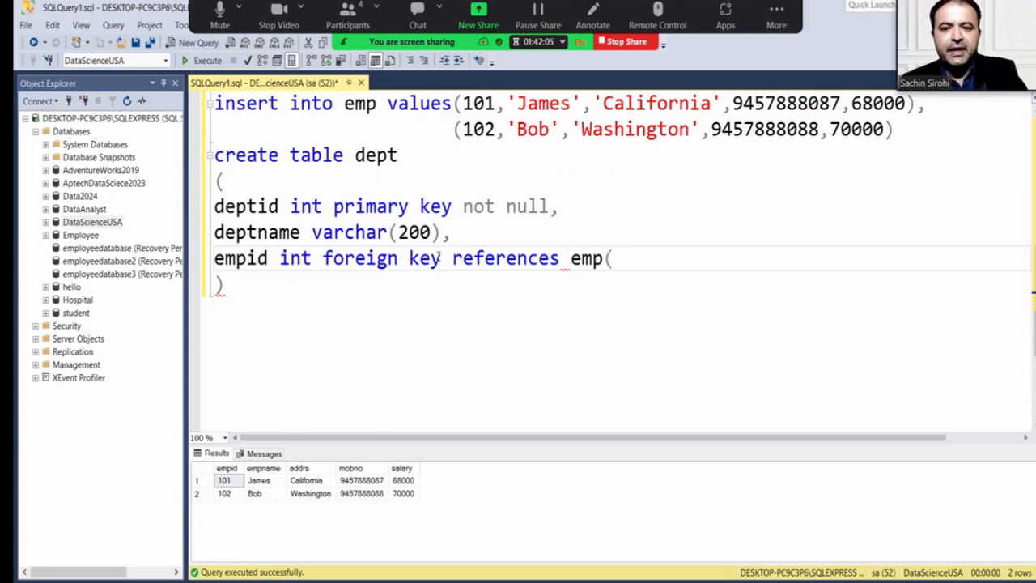
pyautogui.scroll(3, 438, 256)
pyautogui.scroll(-3, 438, 257)
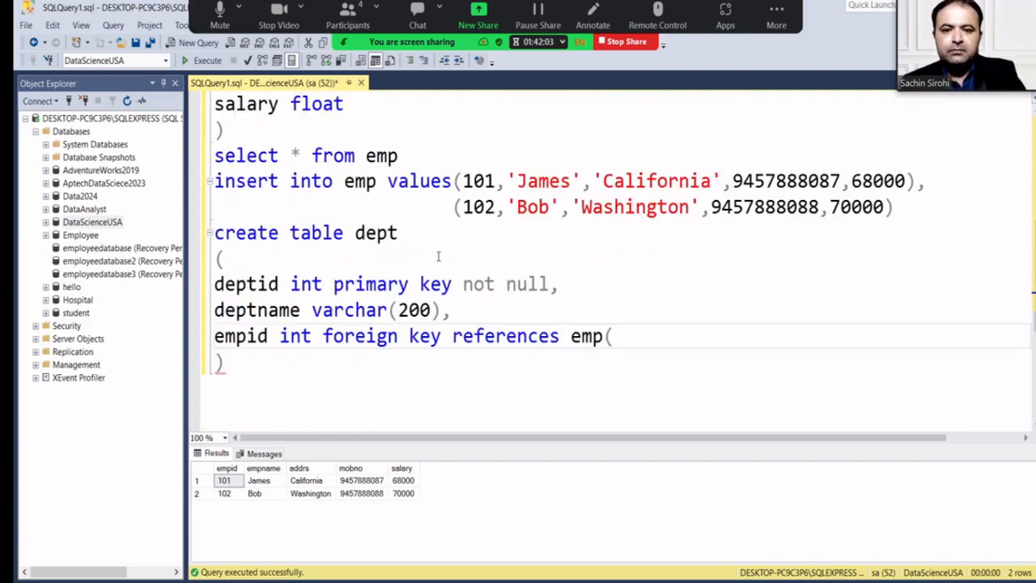
pyautogui.write('empid)')
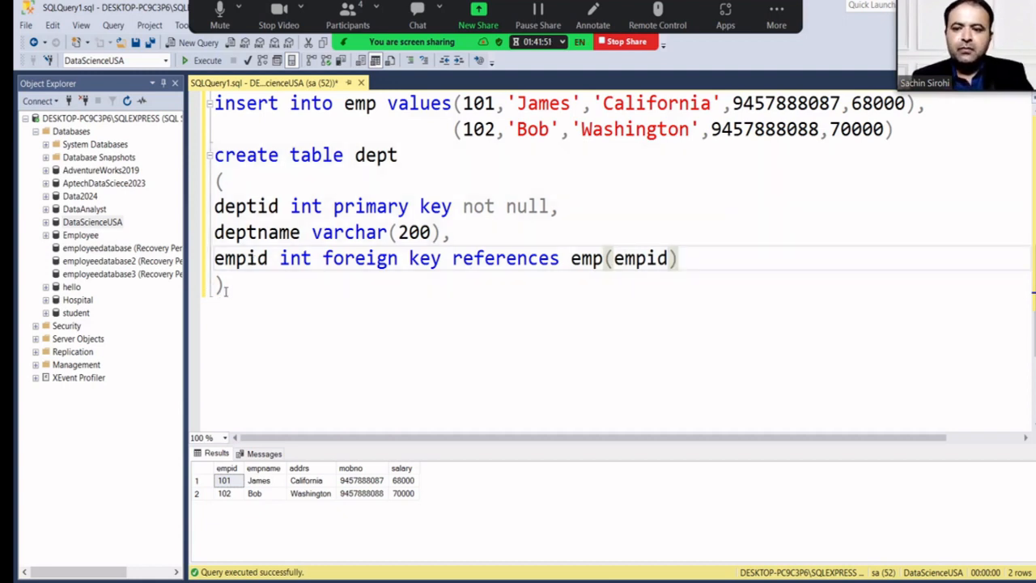
# Execute the CREATE TABLE dept statement.
pyautogui.moveTo(224, 290); pyautogui.dragTo(208, 167)
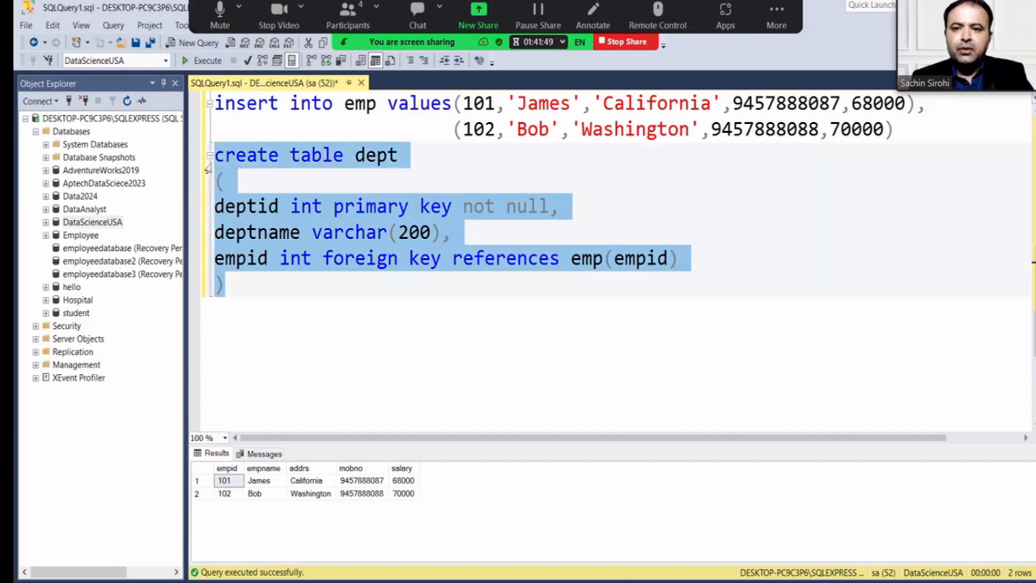
pyautogui.click(202, 61)
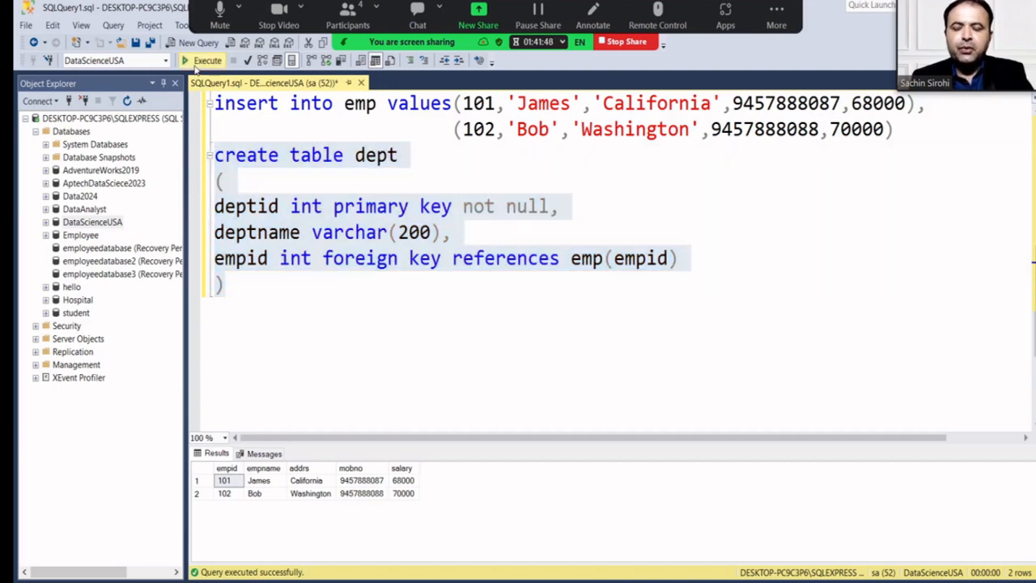
pyautogui.click(251, 289)
# Run 'select * from dept', returning empty deptid, deptname and empid columns.
pyautogui.scroll(1, 252, 291)
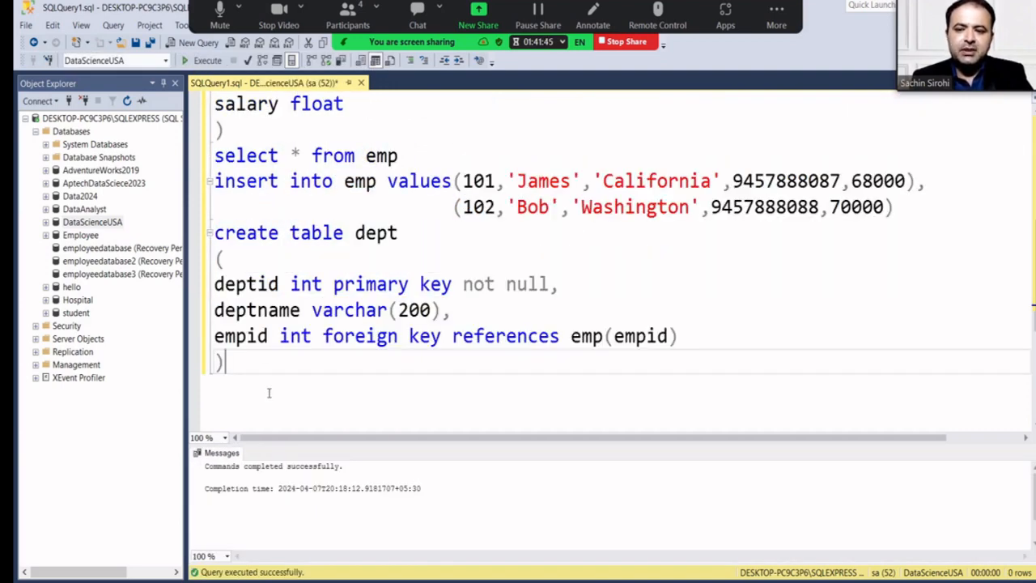
pyautogui.press('Return')
pyautogui.write('sele')
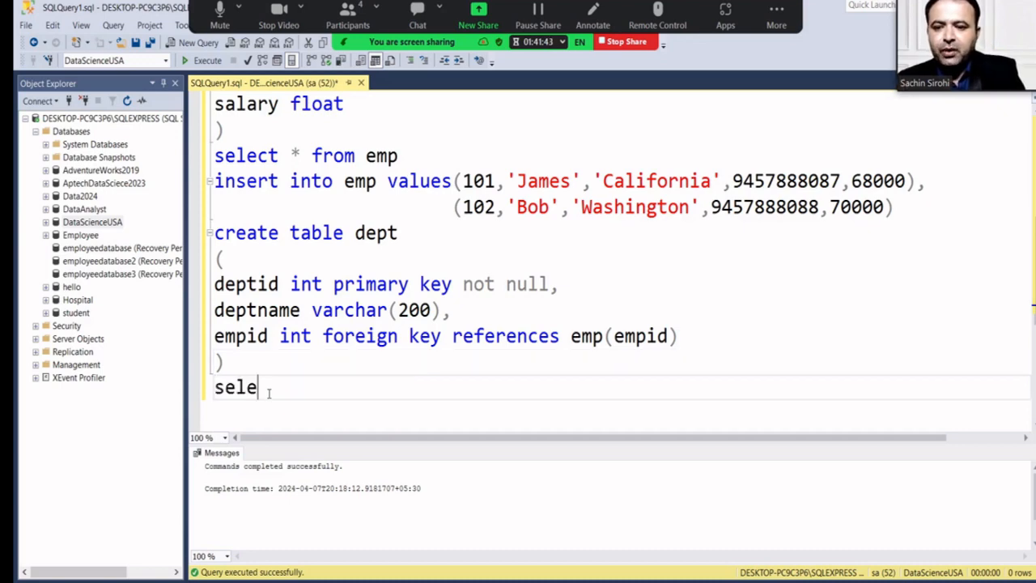
pyautogui.write('ct ')
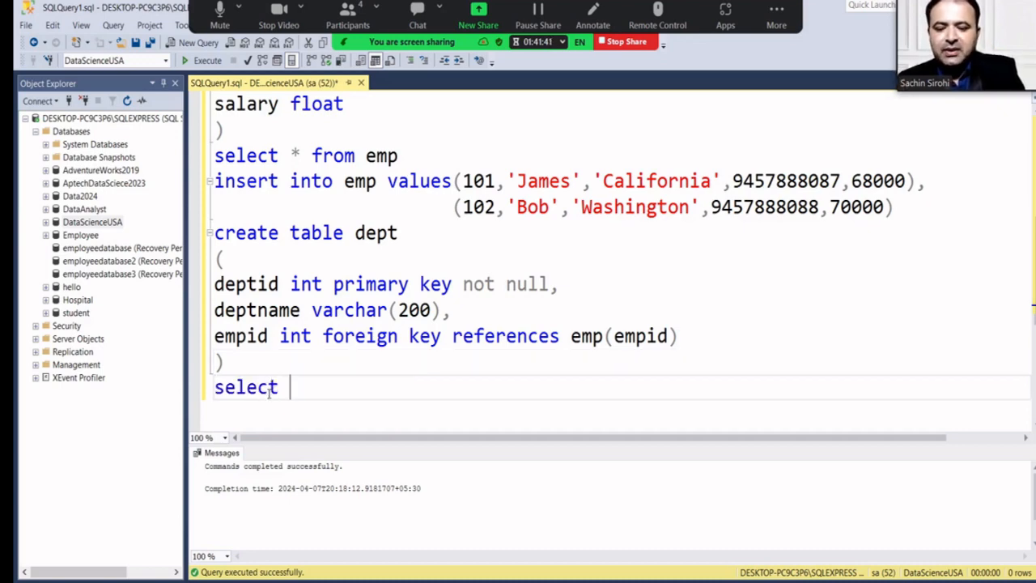
pyautogui.write('* from dept')
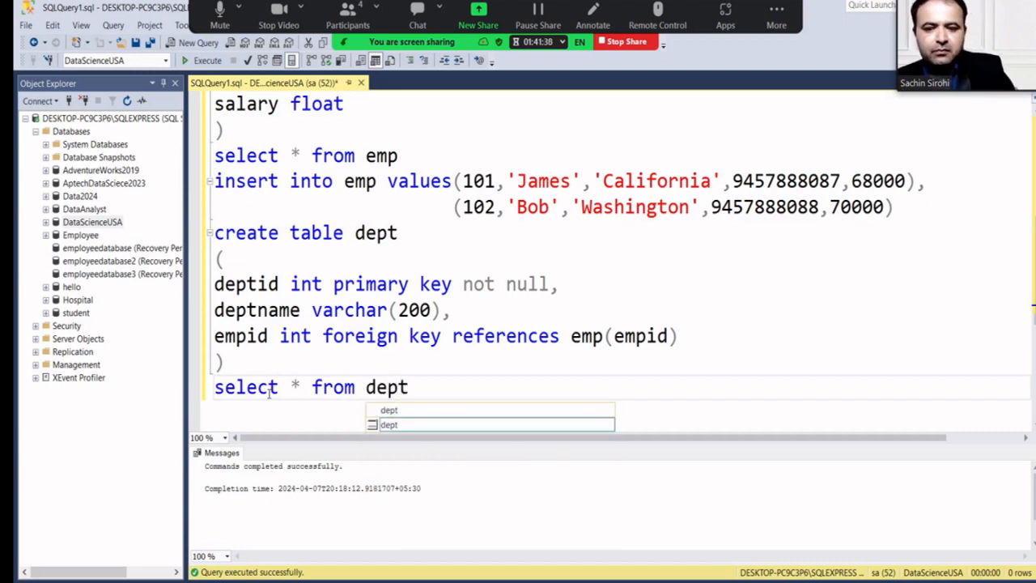
pyautogui.click(424, 365)
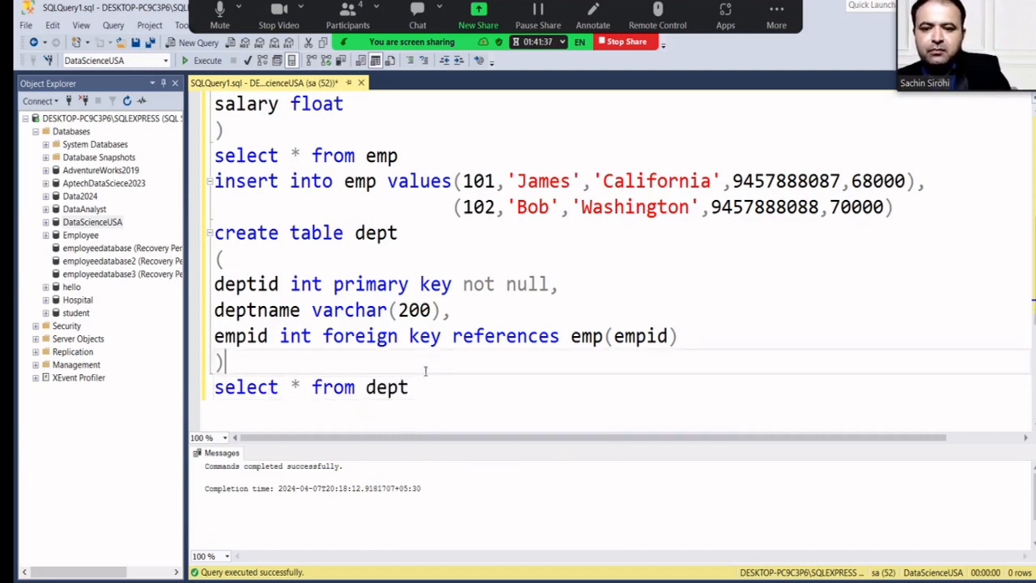
pyautogui.moveTo(421, 386); pyautogui.dragTo(214, 388)
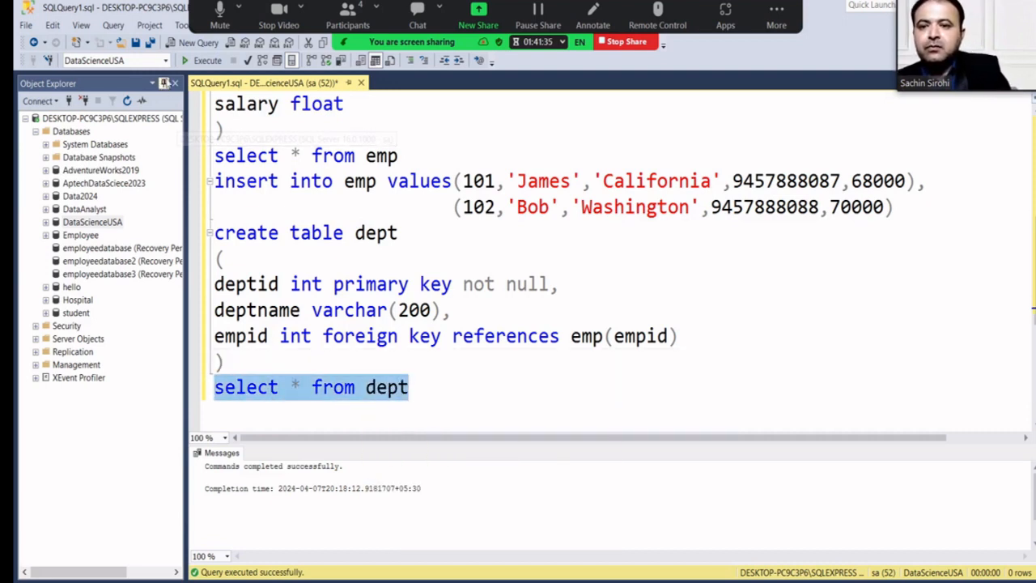
pyautogui.click(202, 61)
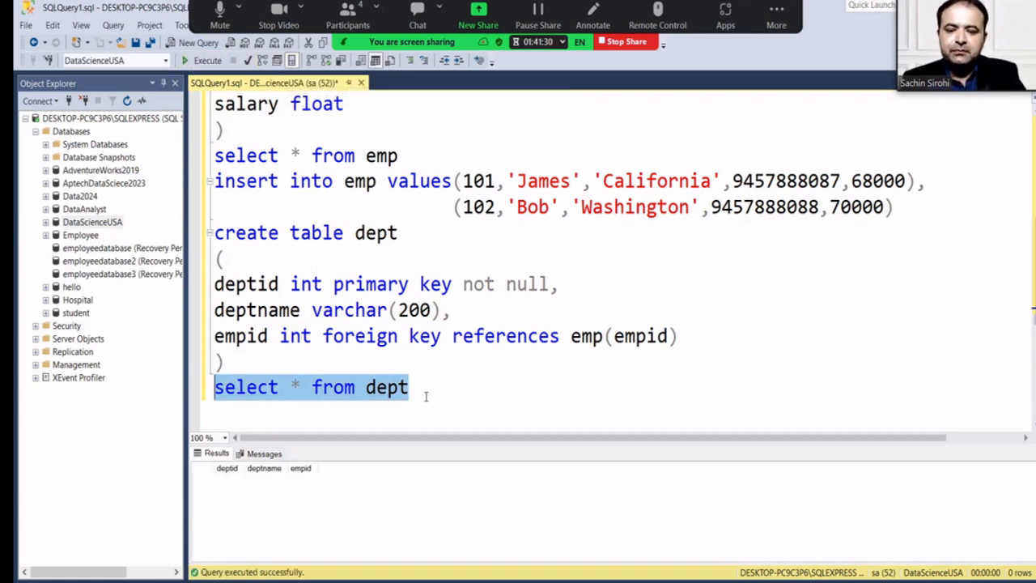
pyautogui.click(426, 396)
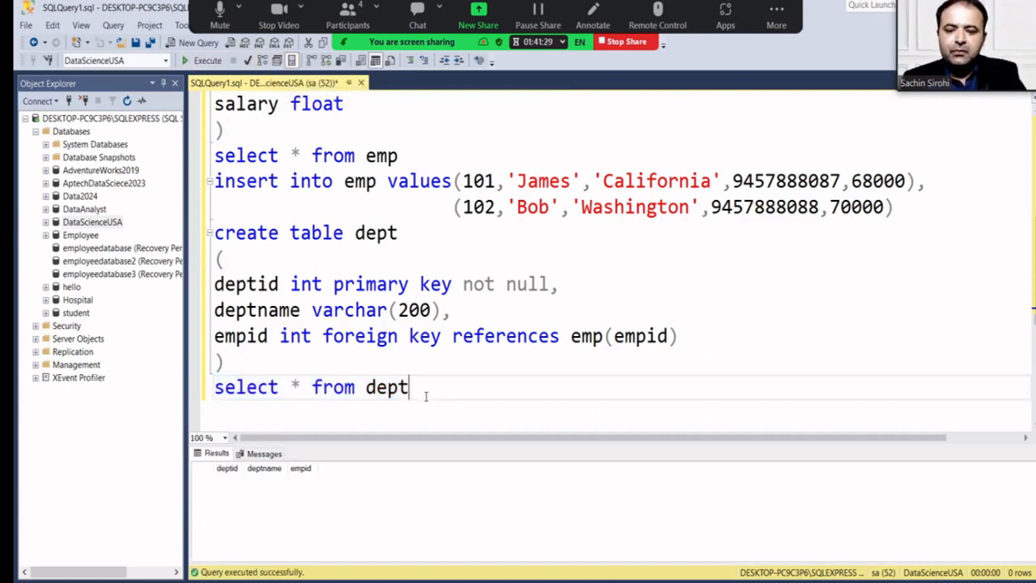
# Type 'insert into dept values()' on a new line with the caret inside the parentheses.
pyautogui.press('Return')
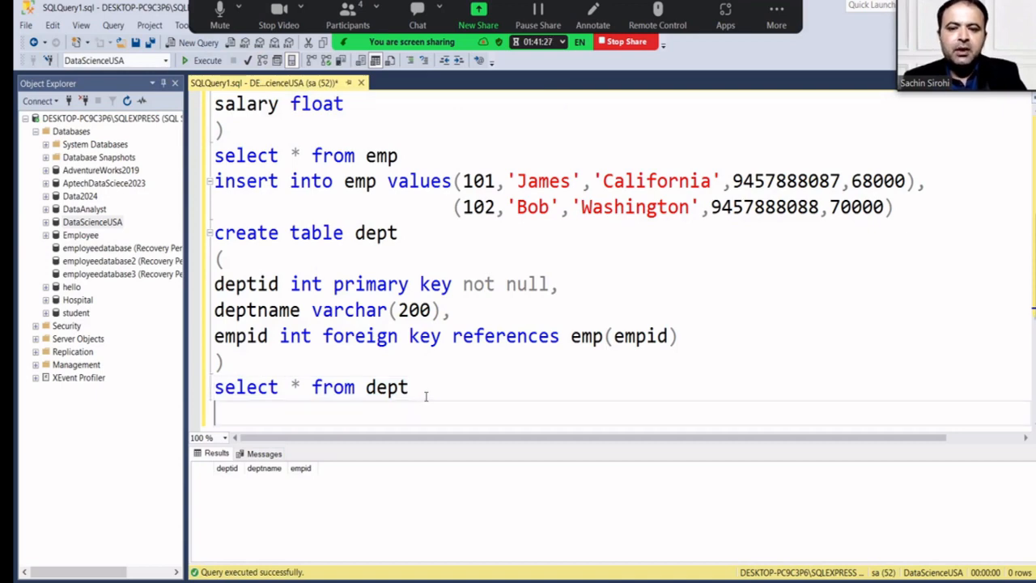
pyautogui.write('inser')
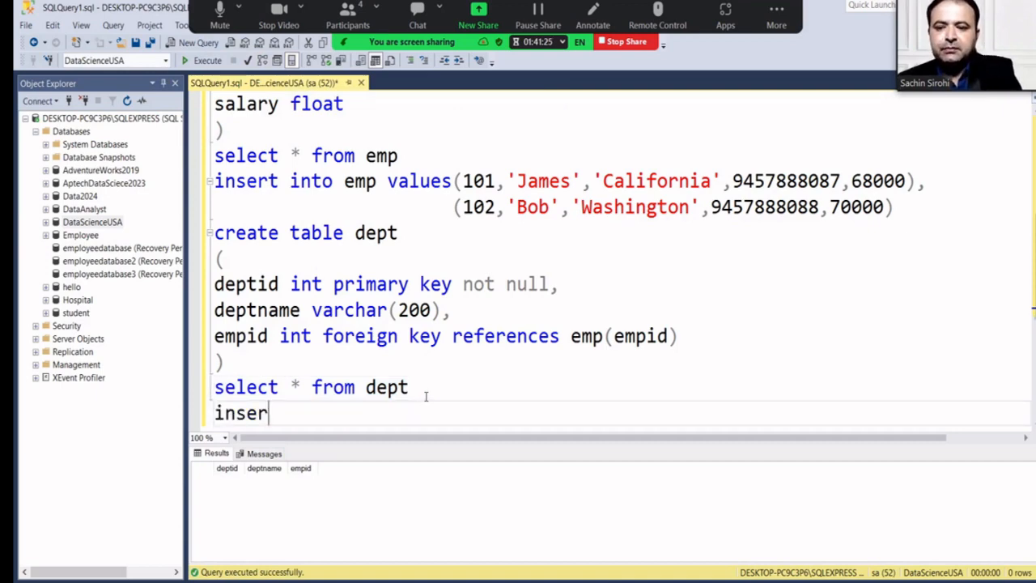
pyautogui.write('t into')
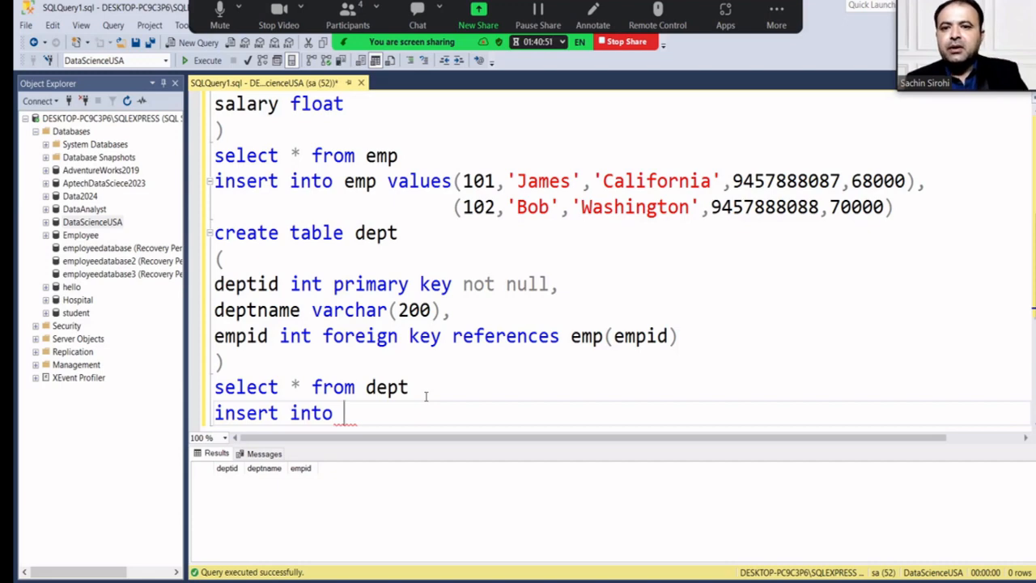
pyautogui.click(340, 26)
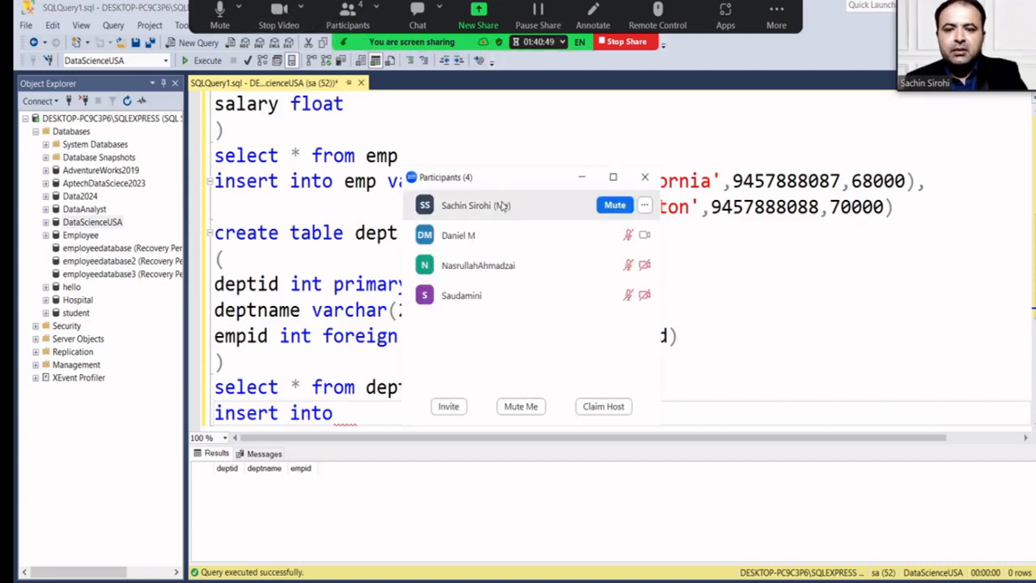
pyautogui.click(645, 176)
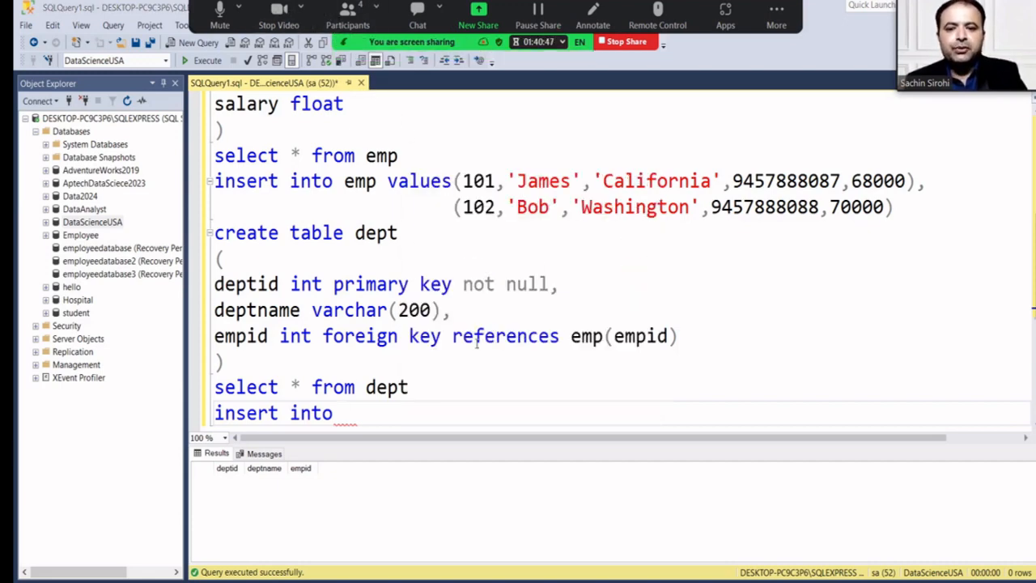
pyautogui.write('d')
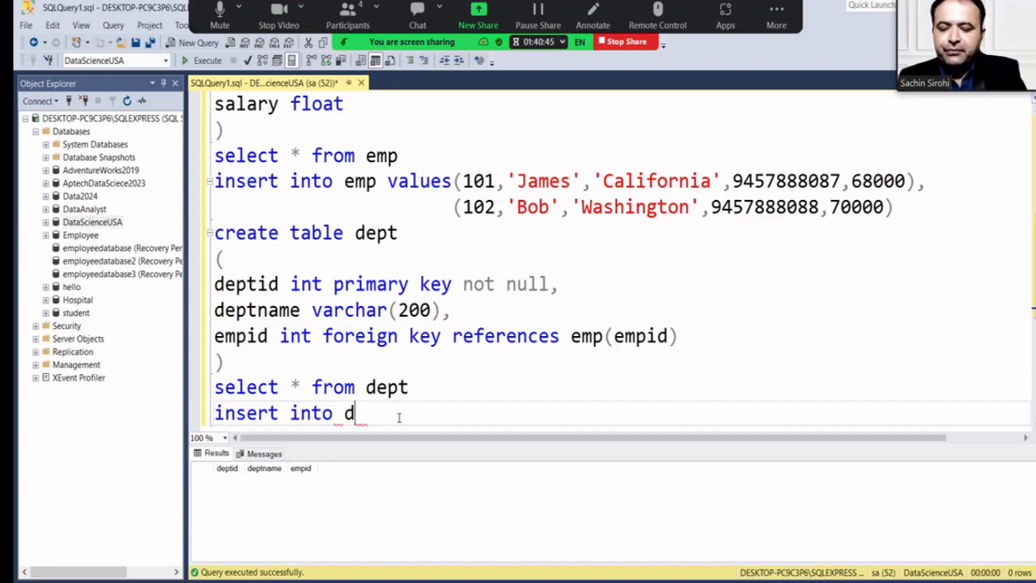
pyautogui.write('ept values()')
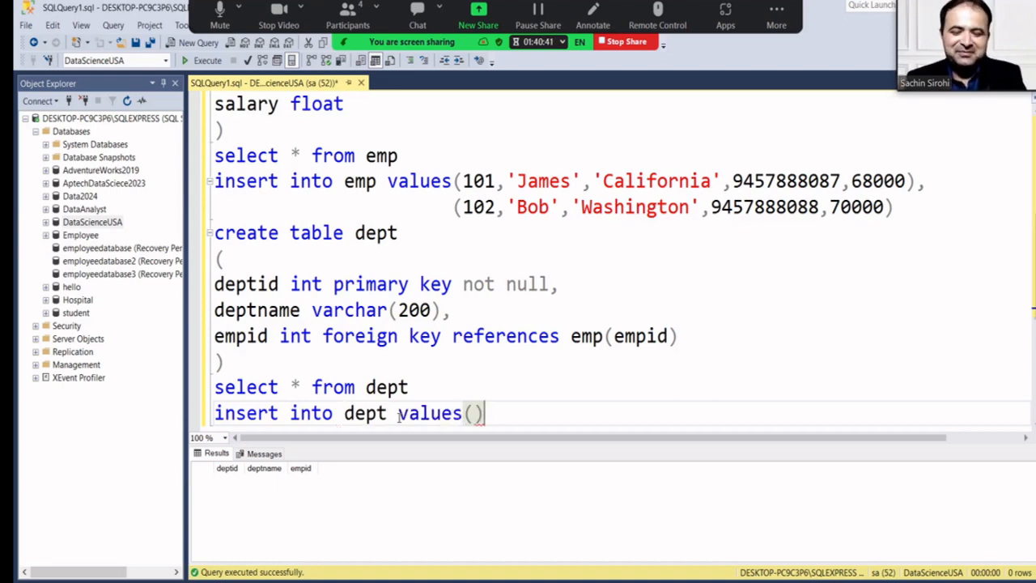
pyautogui.press('Left')
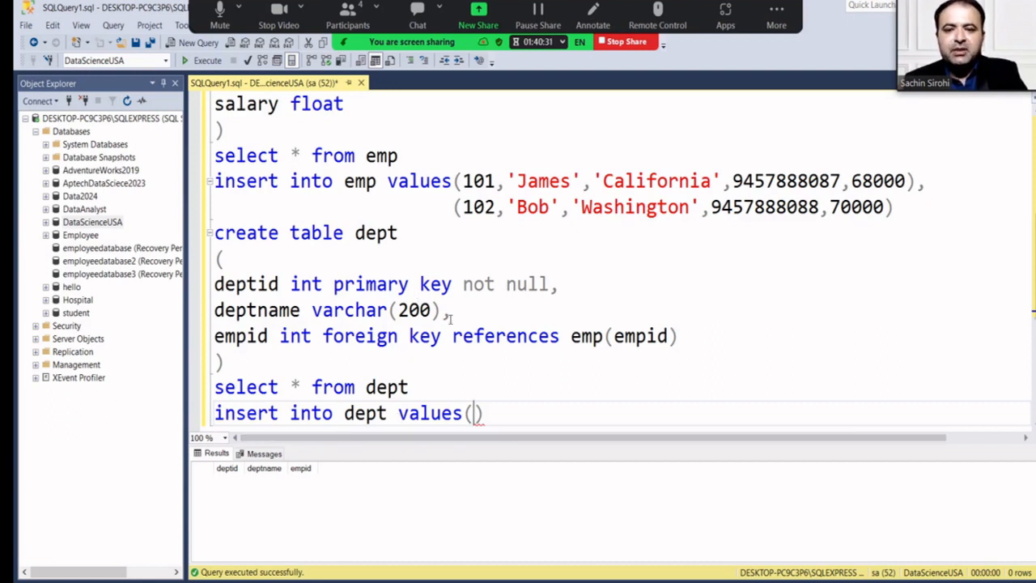
pyautogui.scroll(3, 449, 318)
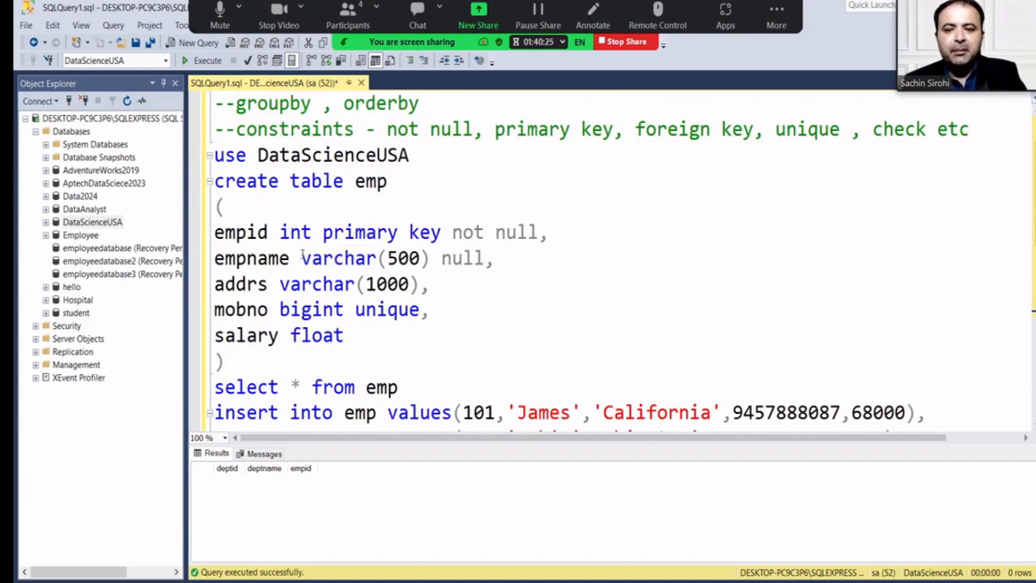
pyautogui.scroll(-2, 291, 233)
pyautogui.moveTo(458, 259); pyautogui.dragTo(495, 284)
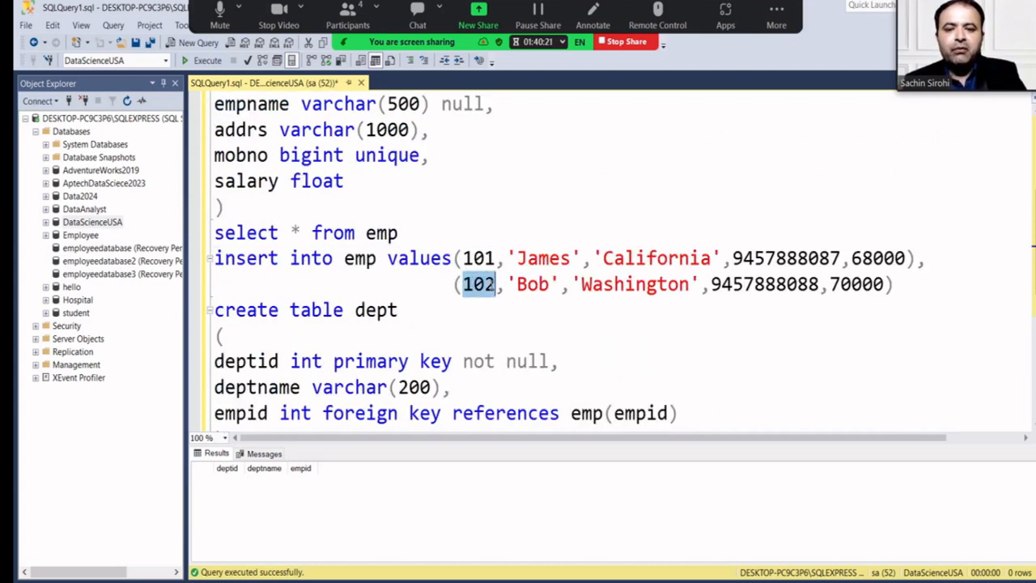
pyautogui.scroll(-2, 496, 283)
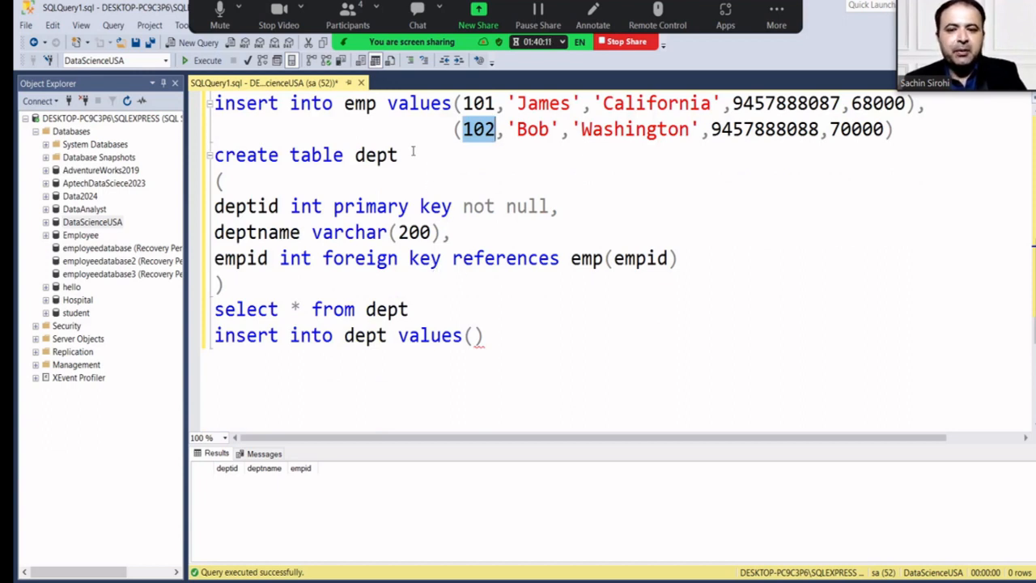
# Run the dept insert with values 1001,'IT Dept',109, which fails the foreign key check.
pyautogui.click(472, 332)
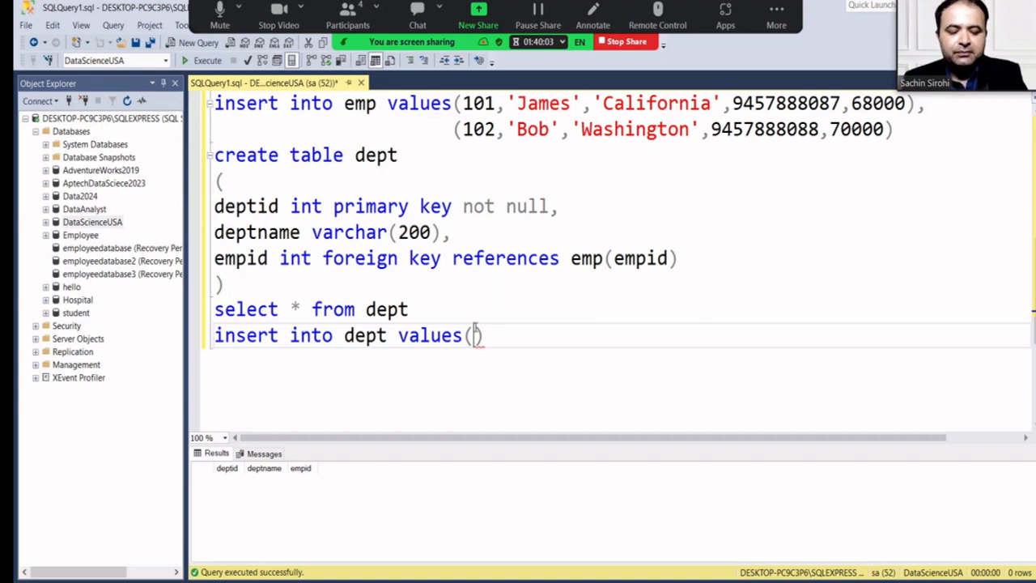
pyautogui.write('1001')
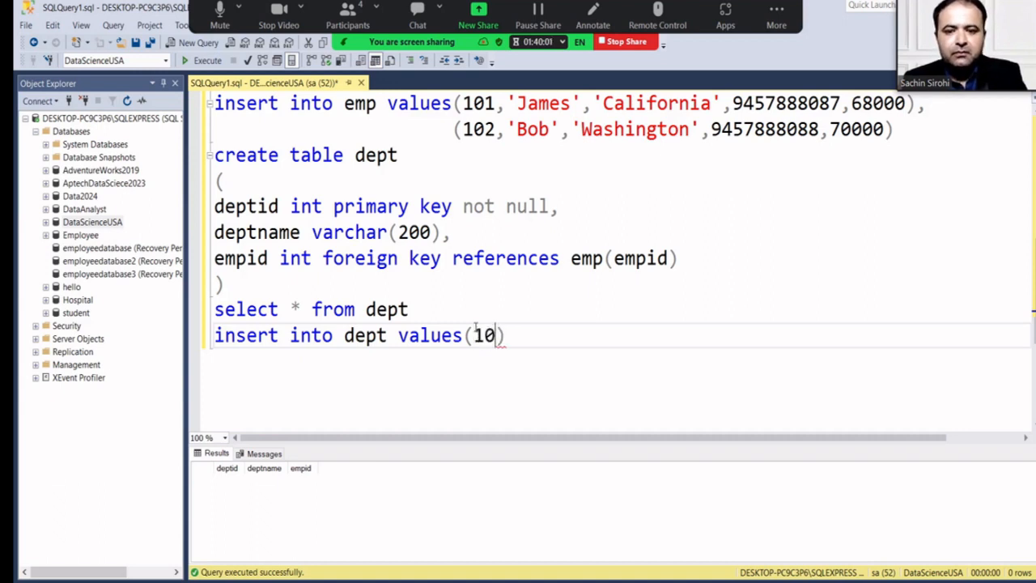
pyautogui.write(",'")
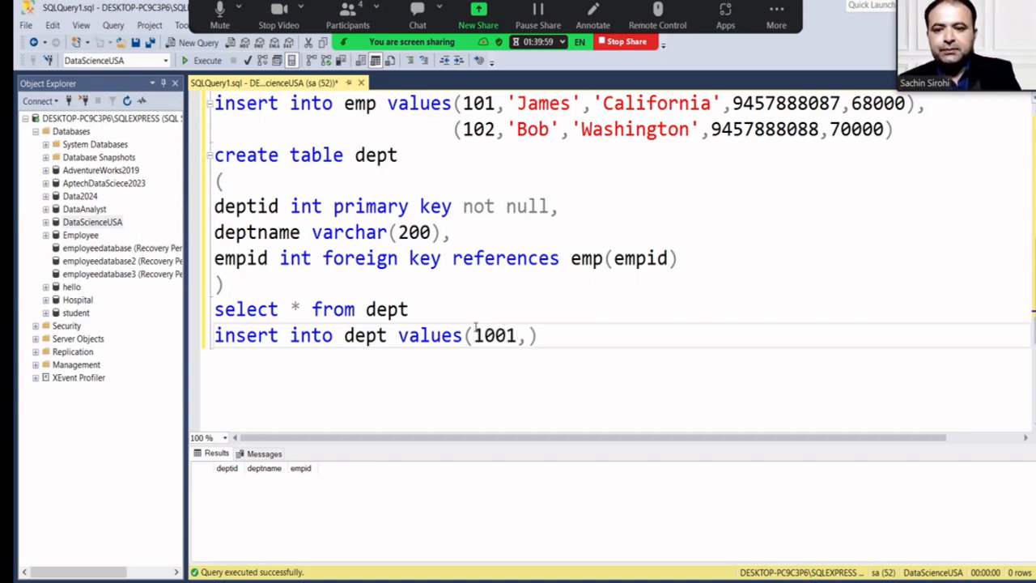
pyautogui.write('IT Dept')
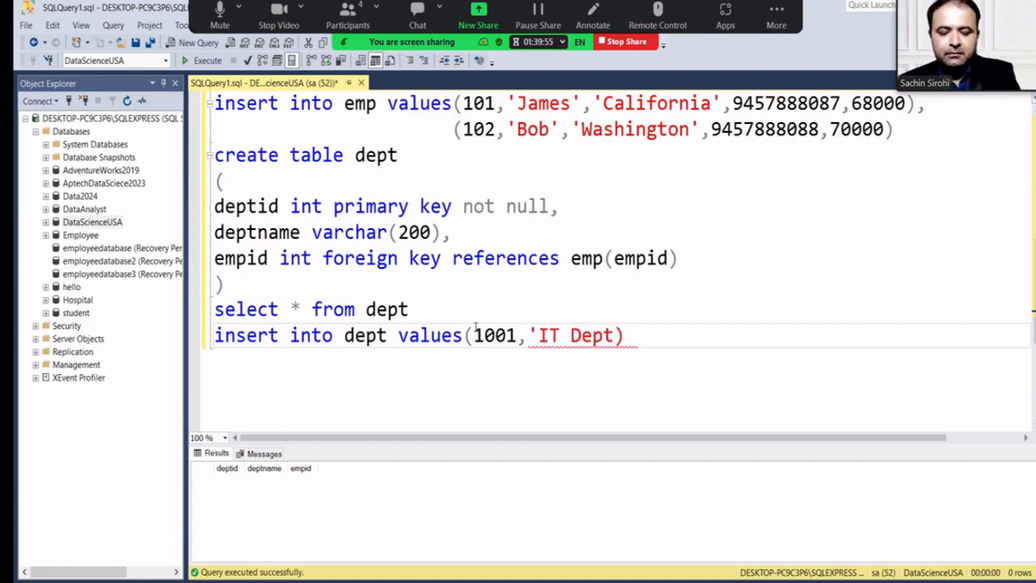
pyautogui.write("',")
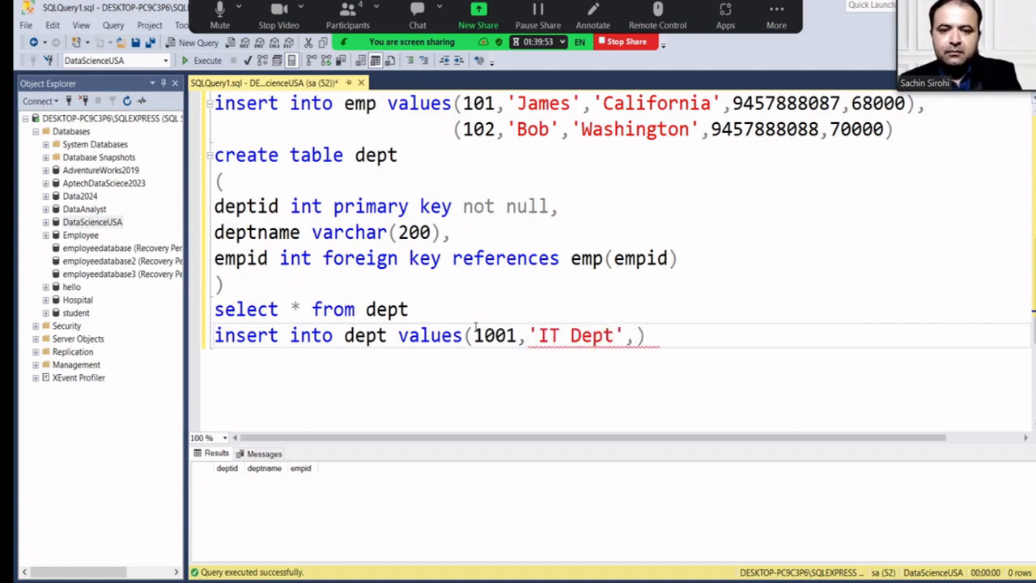
pyautogui.write('101')
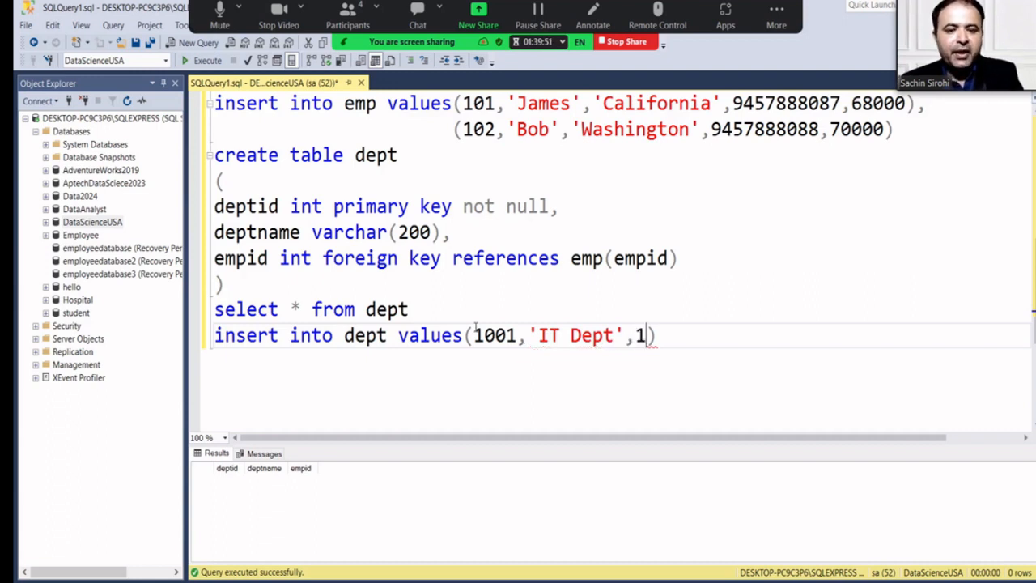
pyautogui.press('BackSpace')
pyautogui.write('9')
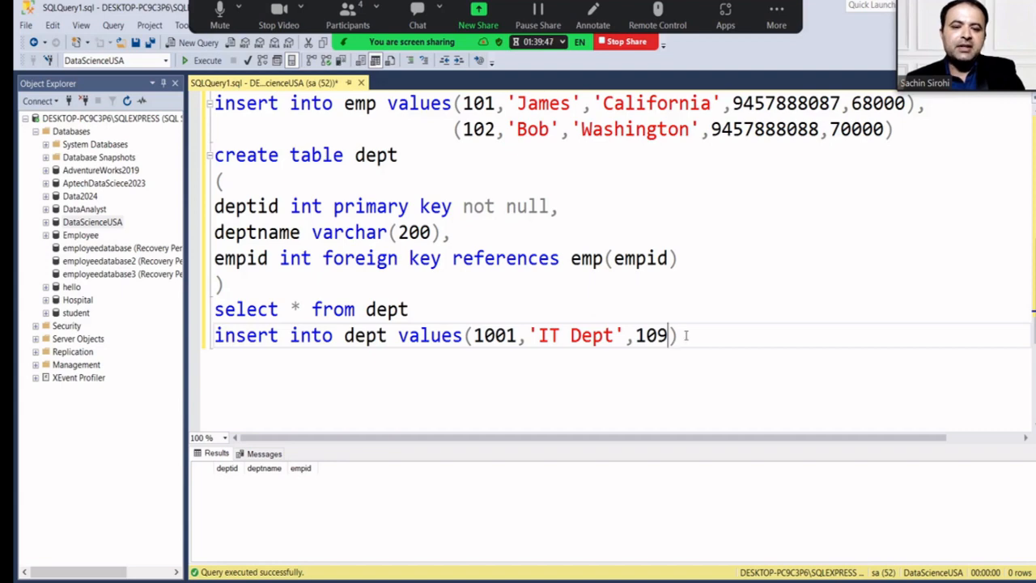
pyautogui.moveTo(684, 336); pyautogui.dragTo(212, 335)
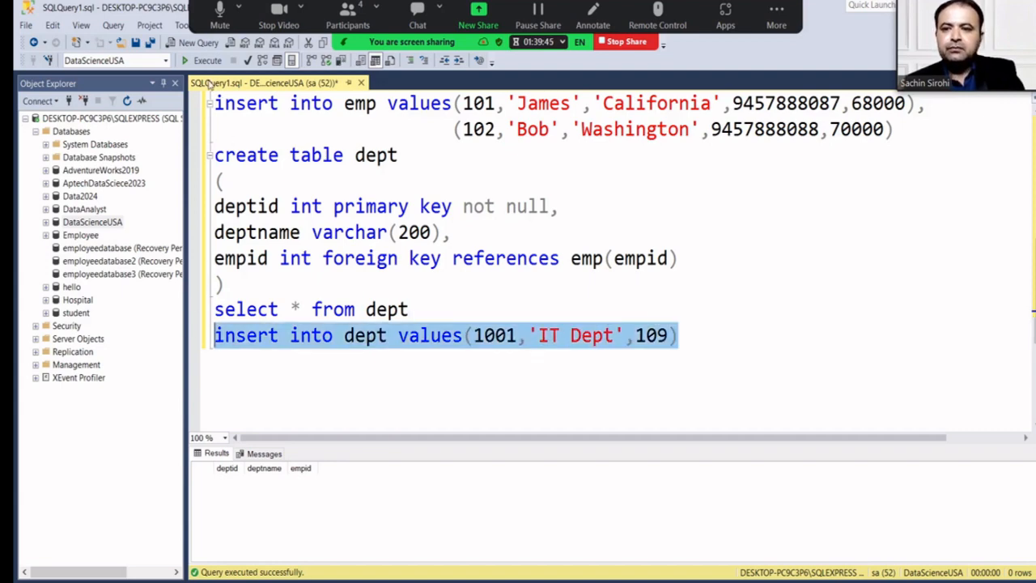
pyautogui.click(199, 64)
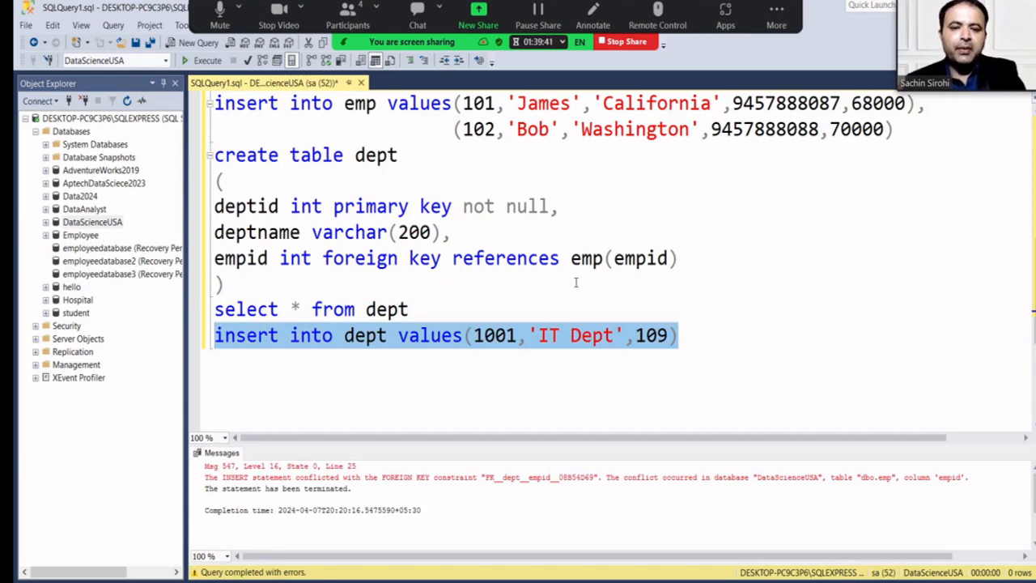
# Change the employee id from 109 to 101 and rerun the dept insert successfully.
pyautogui.click(671, 335)
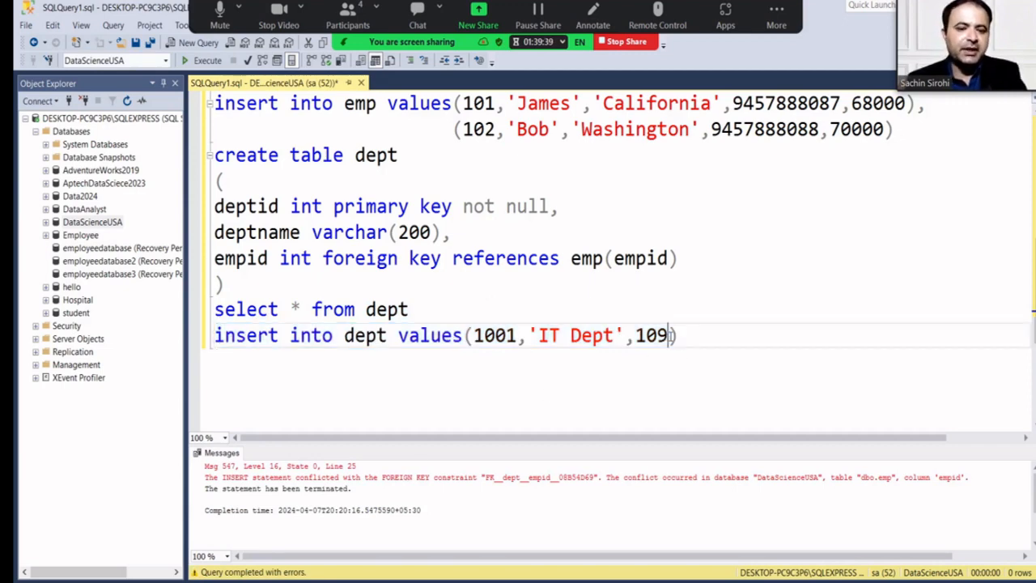
pyautogui.press('BackSpace')
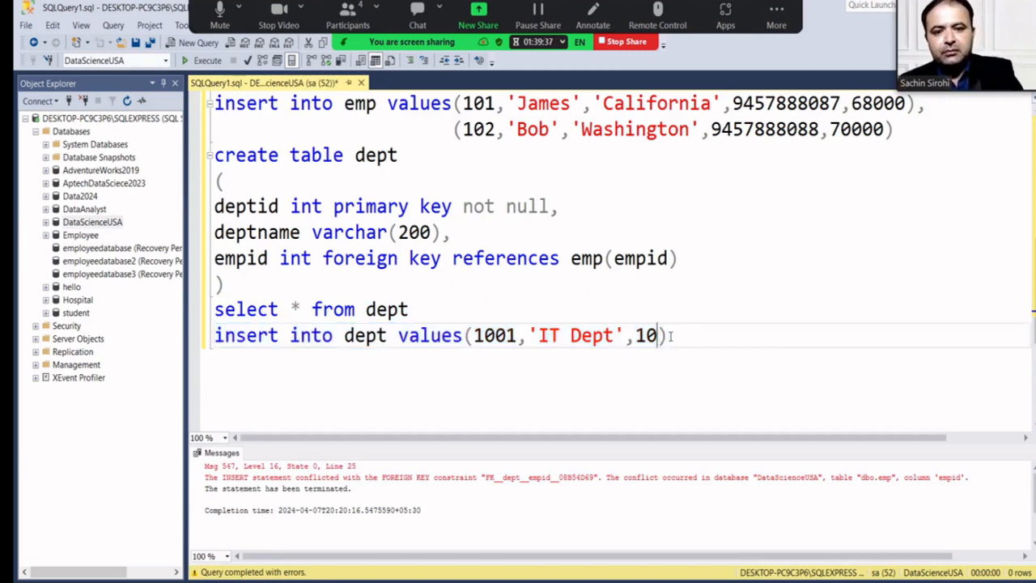
pyautogui.write('1')
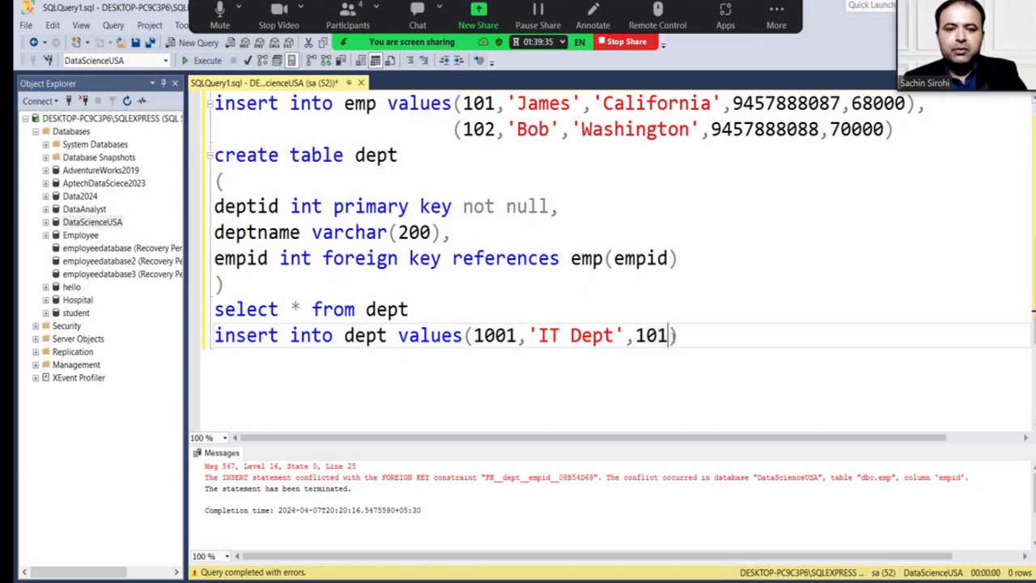
pyautogui.moveTo(678, 335); pyautogui.dragTo(209, 346)
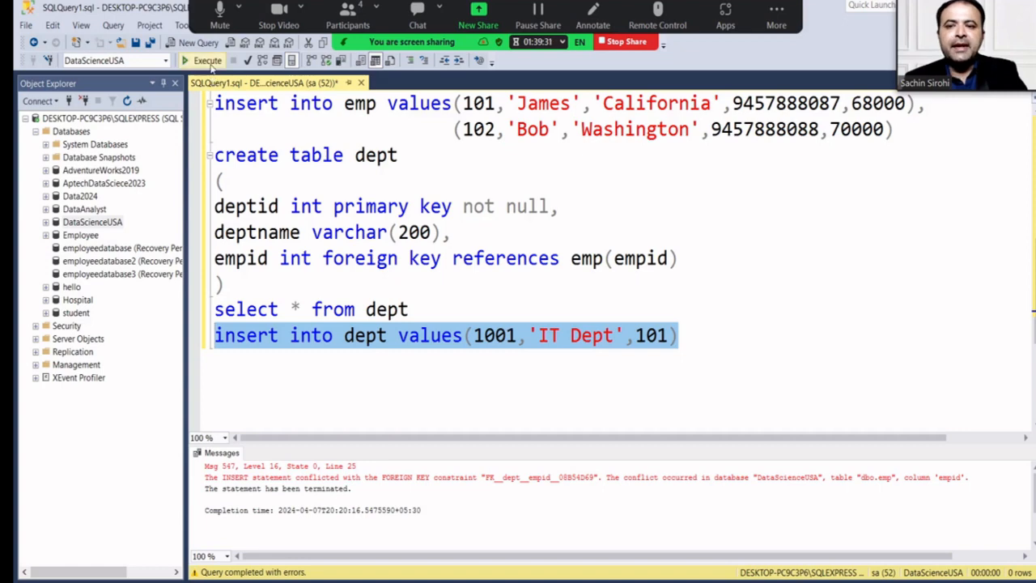
pyautogui.click(207, 62)
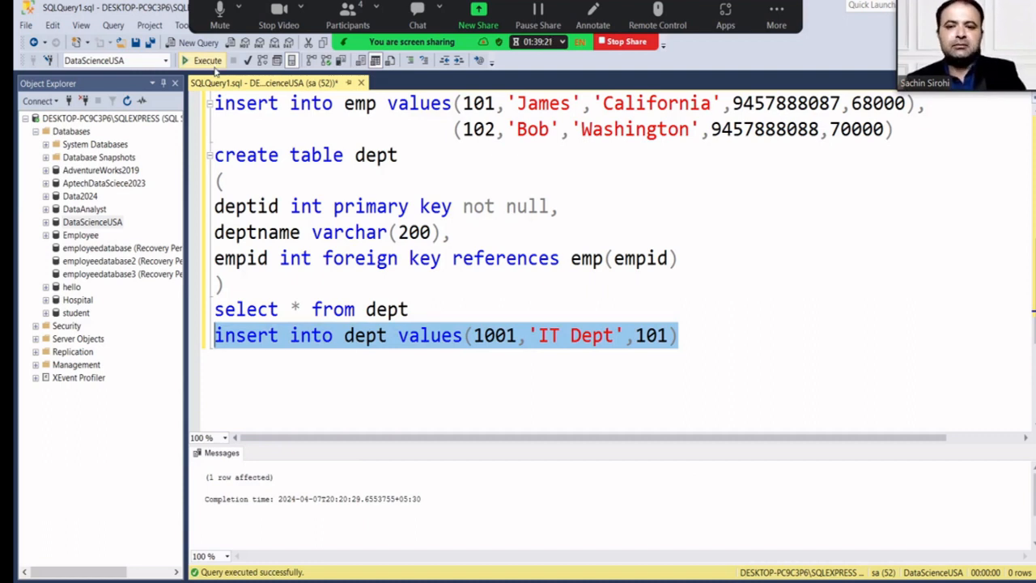
pyautogui.scroll(4, 259, 209)
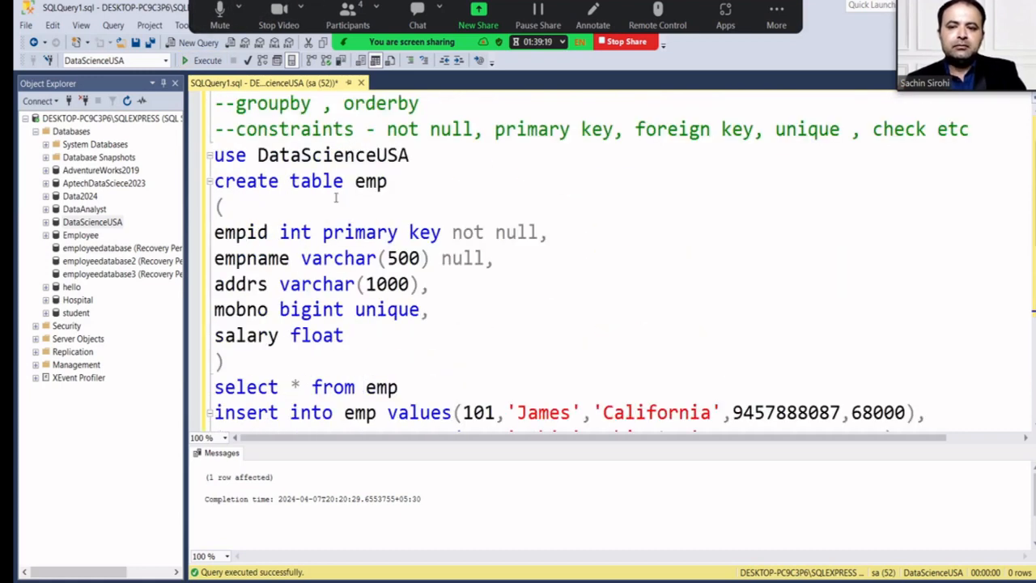
pyautogui.moveTo(215, 181); pyautogui.dragTo(269, 285)
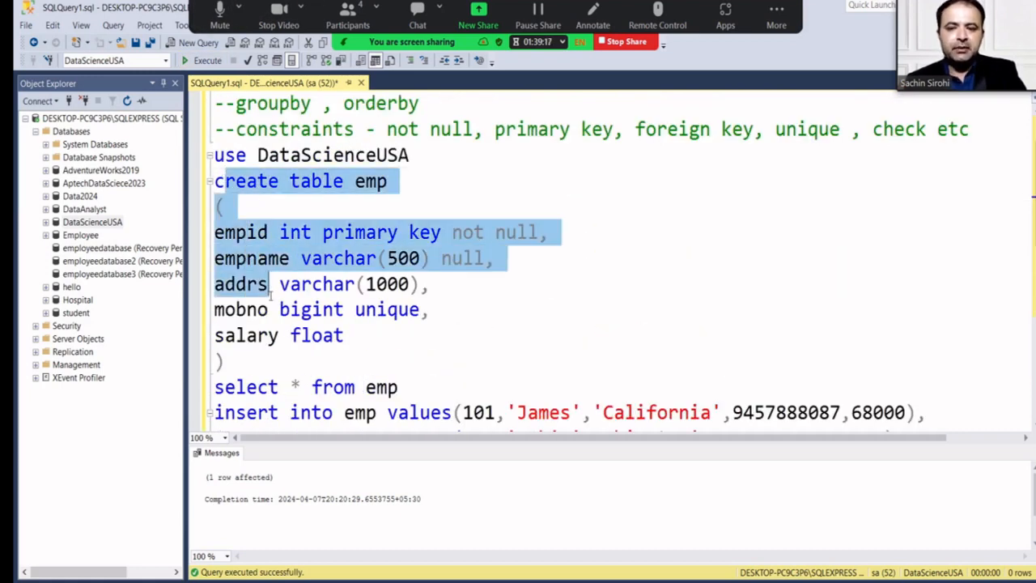
pyautogui.scroll(-4, 263, 310)
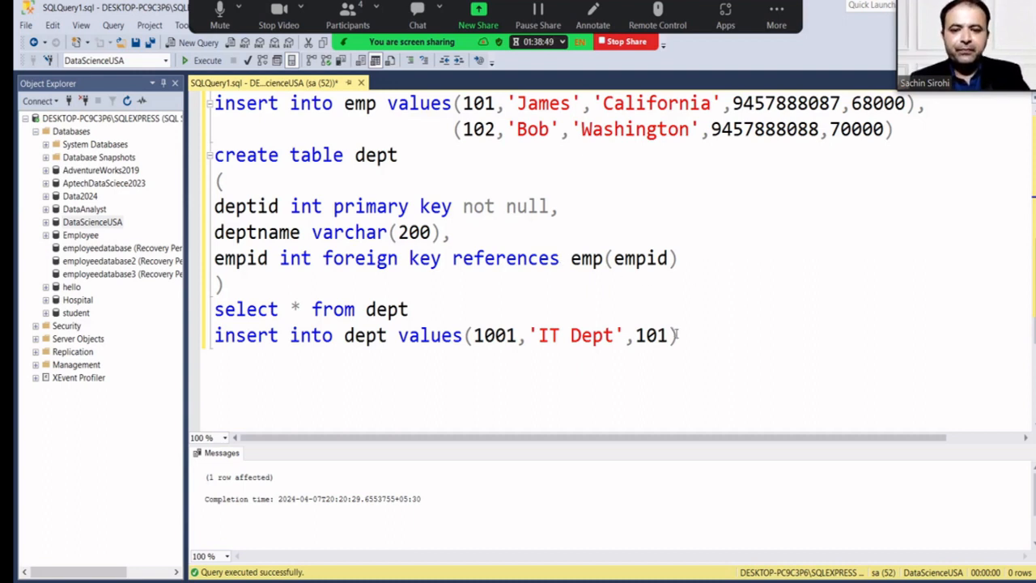
# Duplicate the 'IT Dept' insert line below itself.
pyautogui.moveTo(689, 336); pyautogui.dragTo(134, 337)
pyautogui.hotkey('ctrl', 'c')
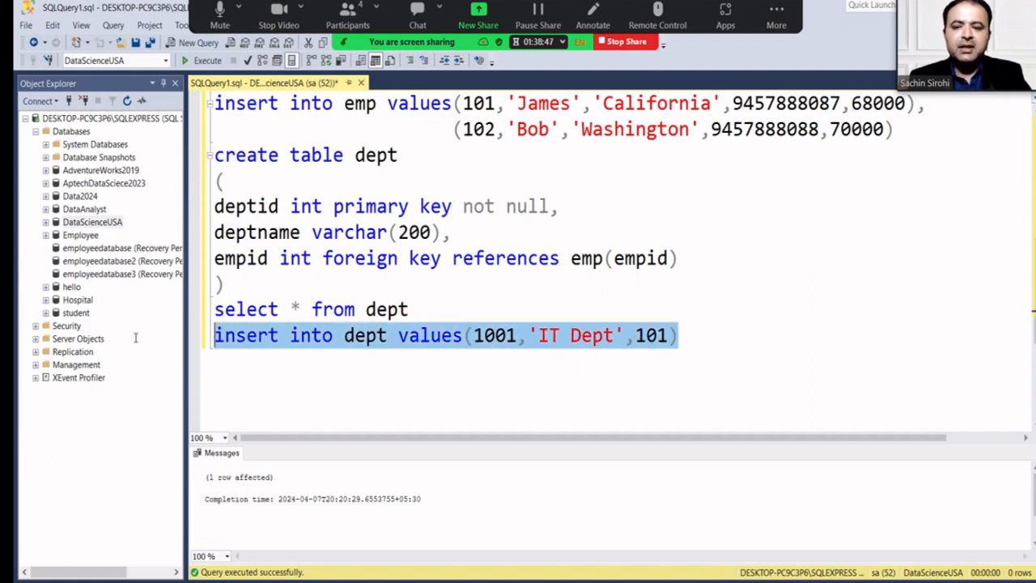
pyautogui.click(231, 365)
pyautogui.press('Return')
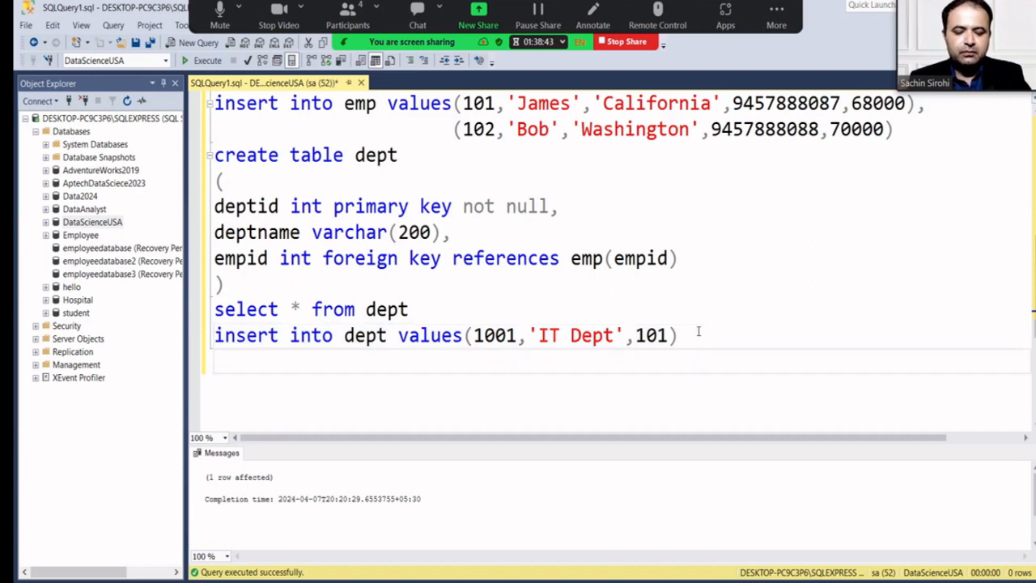
pyautogui.hotkey('ctrl', 'v')
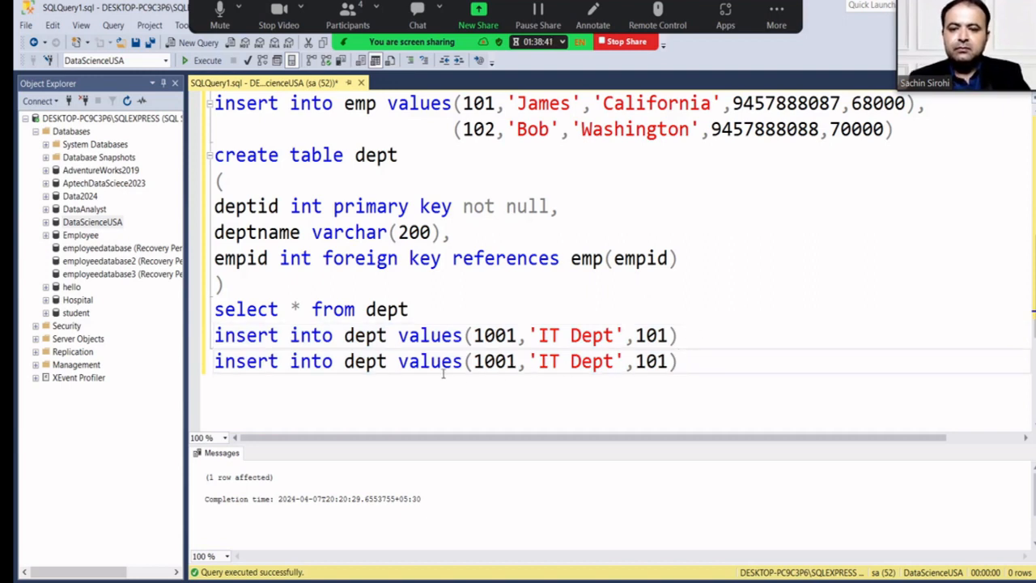
# Edit the copy to values 1002, 'Sales Dept' and employee id 102.
pyautogui.click(518, 364)
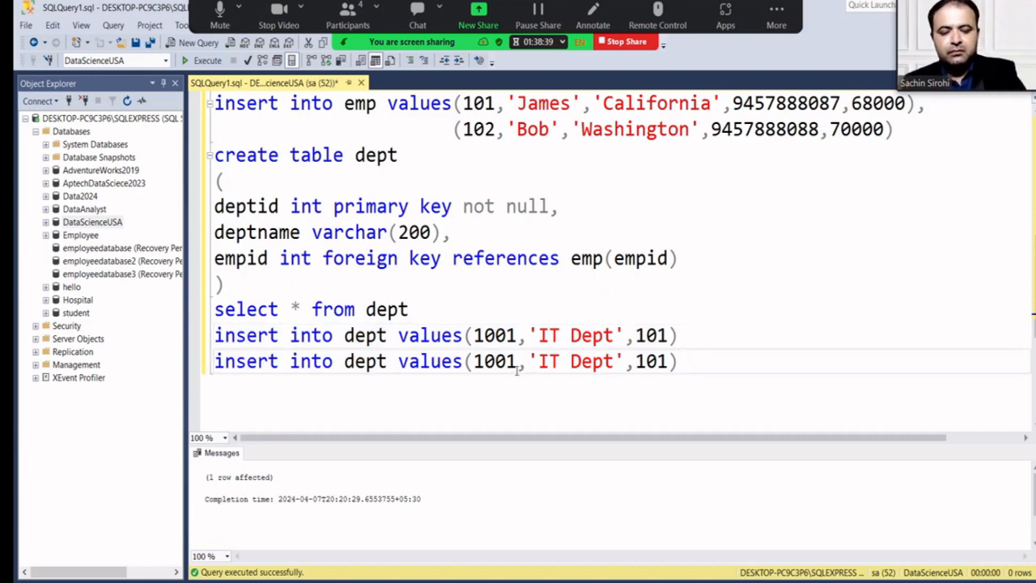
pyautogui.press('BackSpace')
pyautogui.write('2')
pyautogui.press('Right')
pyautogui.press('Right')
pyautogui.press('Right')
pyautogui.press('Right')
pyautogui.press('Right')
pyautogui.press('Right')
pyautogui.press('Right')
pyautogui.press('Right')
pyautogui.press('Right')
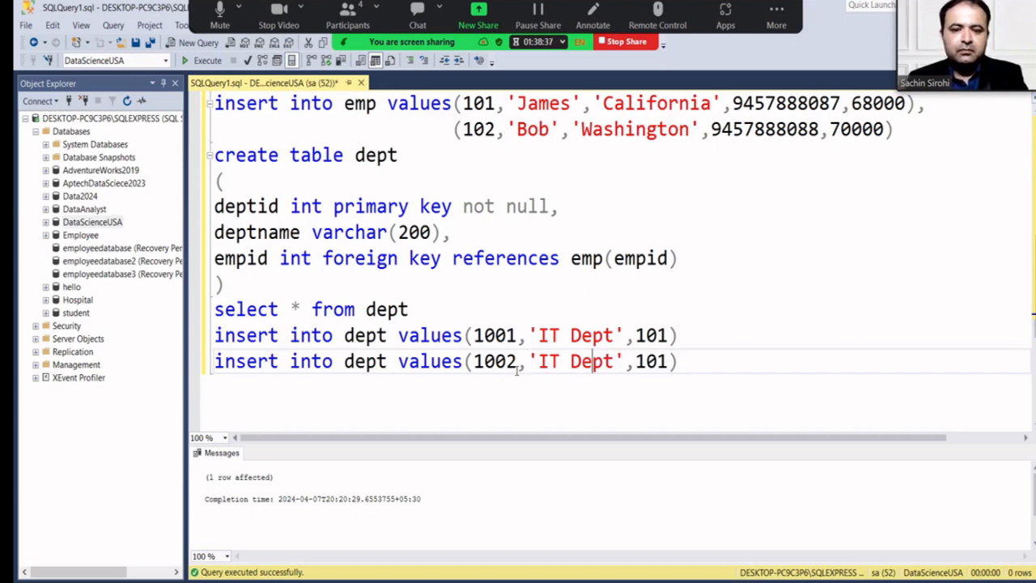
pyautogui.press('Left')
pyautogui.press('Left')
pyautogui.press('Left')
pyautogui.press('Left')
pyautogui.press('Left')
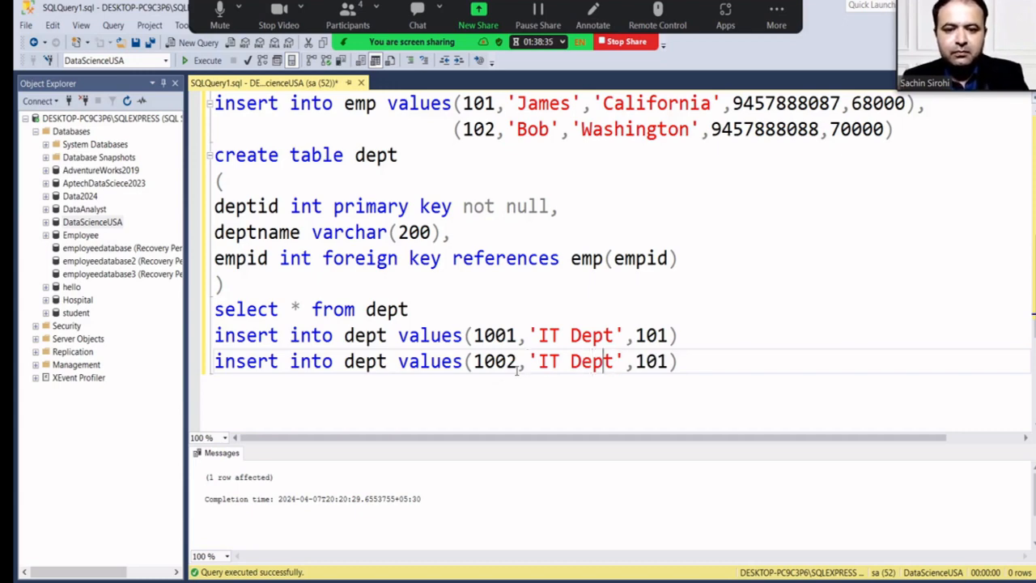
pyautogui.press('BackSpace')
pyautogui.press('BackSpace')
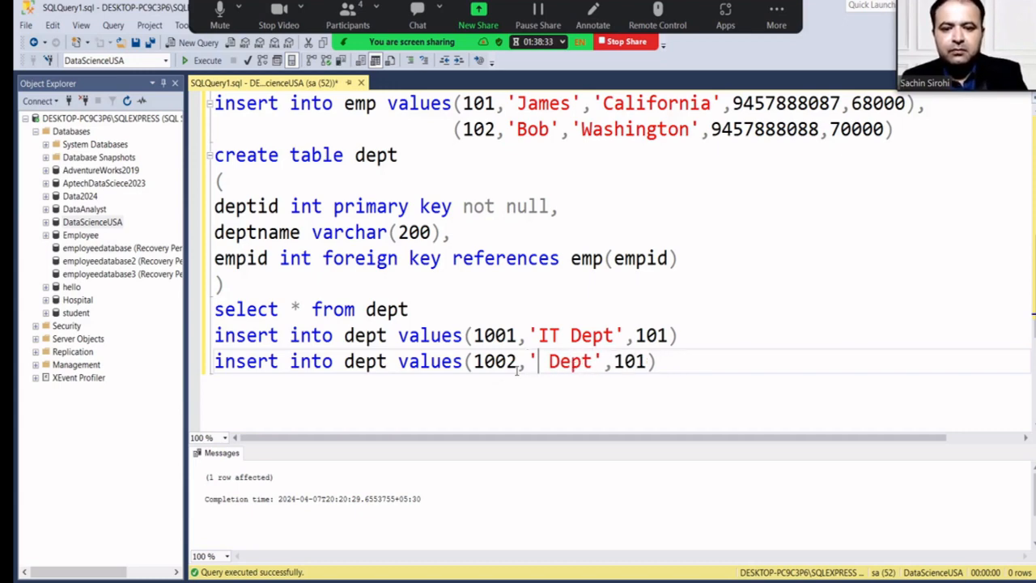
pyautogui.write('Sales')
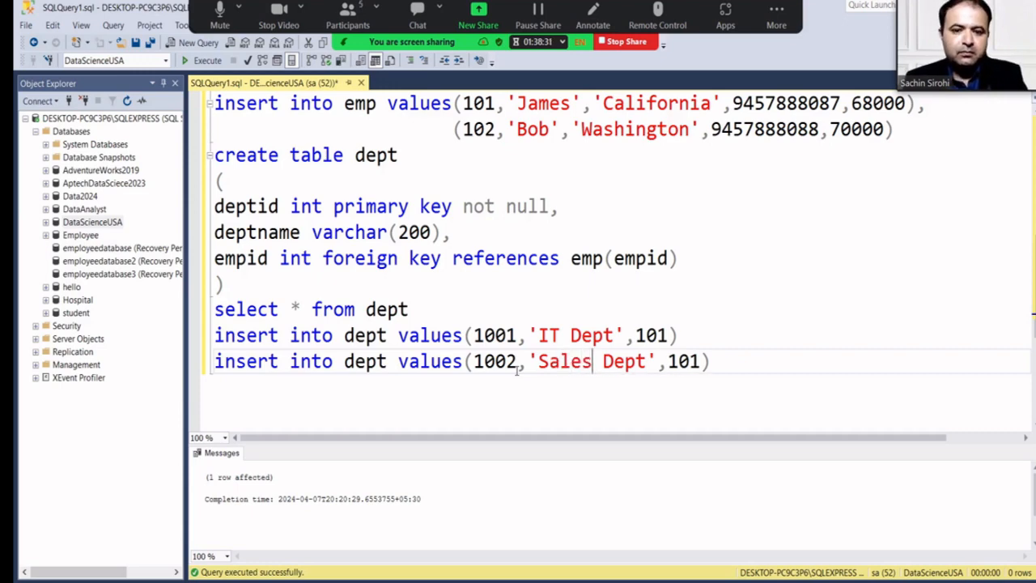
pyautogui.press('Right')
pyautogui.press('Right')
pyautogui.press('Right')
pyautogui.press('Right')
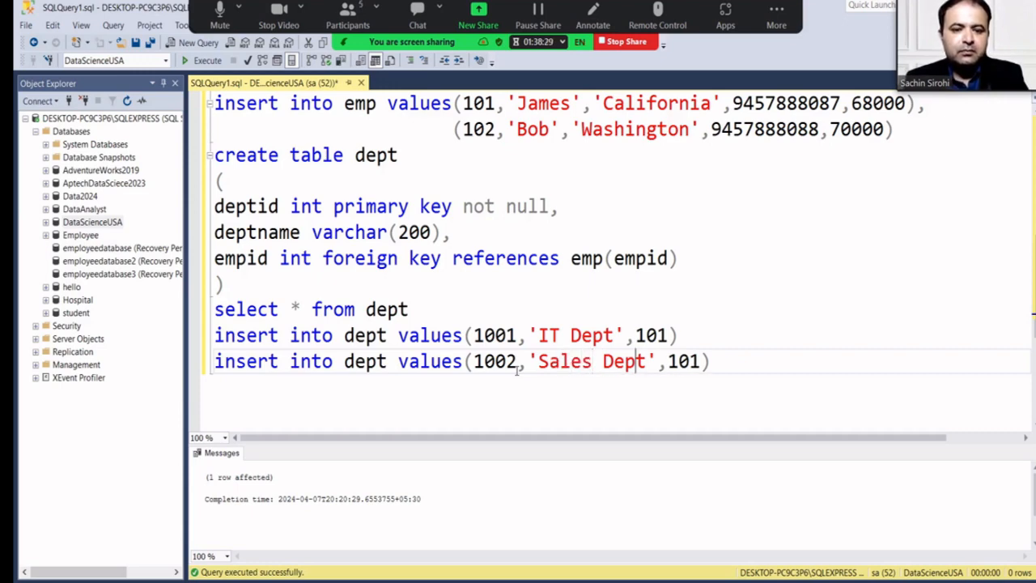
pyautogui.press('Right')
pyautogui.press('Right')
pyautogui.press('Right')
pyautogui.press('Right')
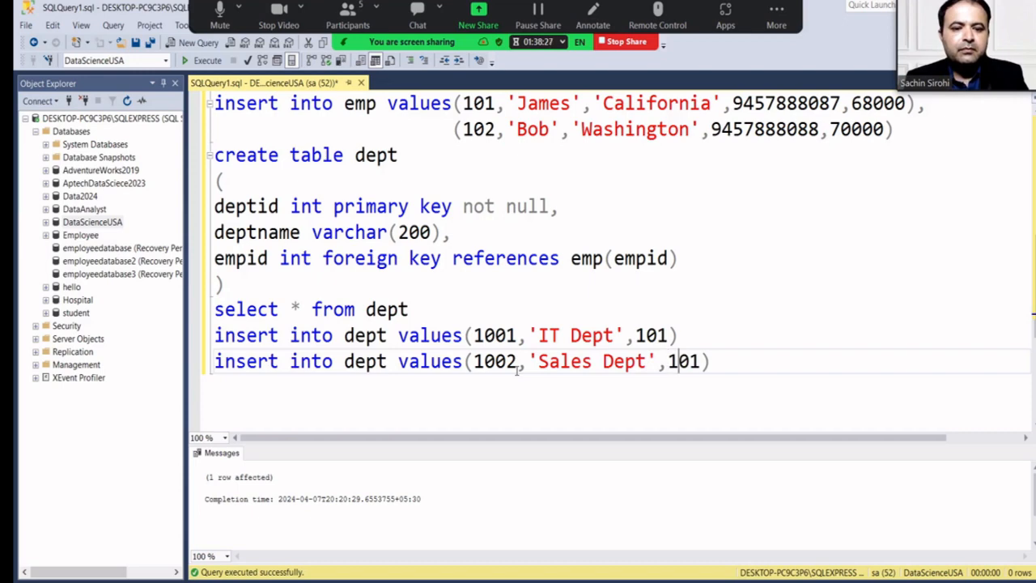
pyautogui.press('Right')
pyautogui.press('Right')
pyautogui.press('BackSpace')
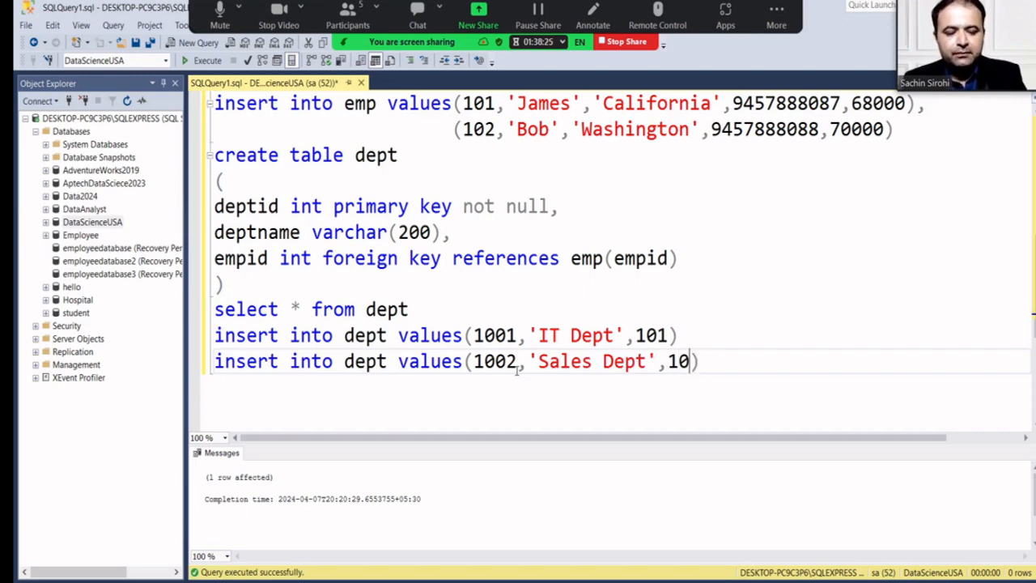
pyautogui.write('2')
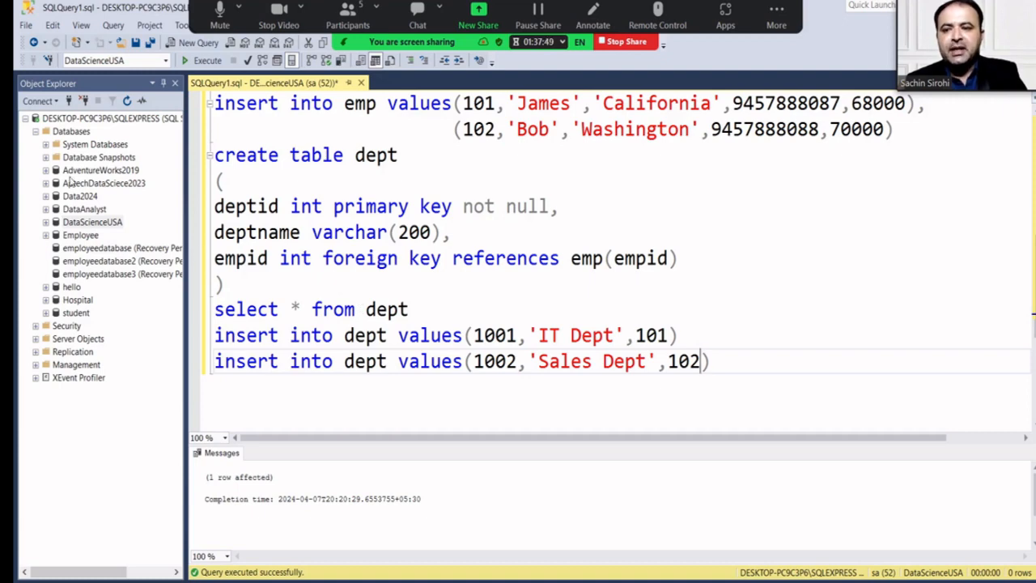
pyautogui.click(46, 170)
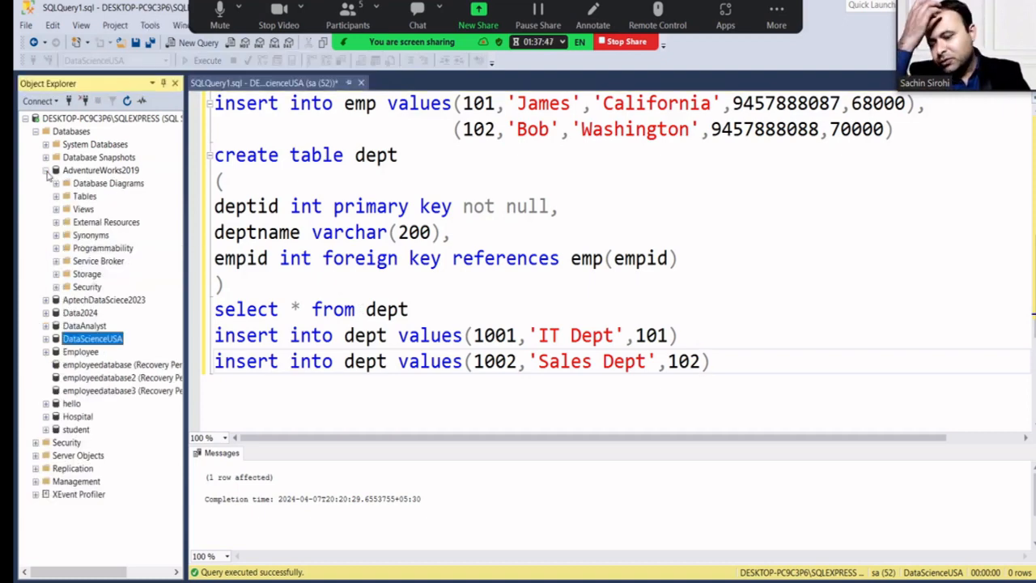
pyautogui.click(56, 196)
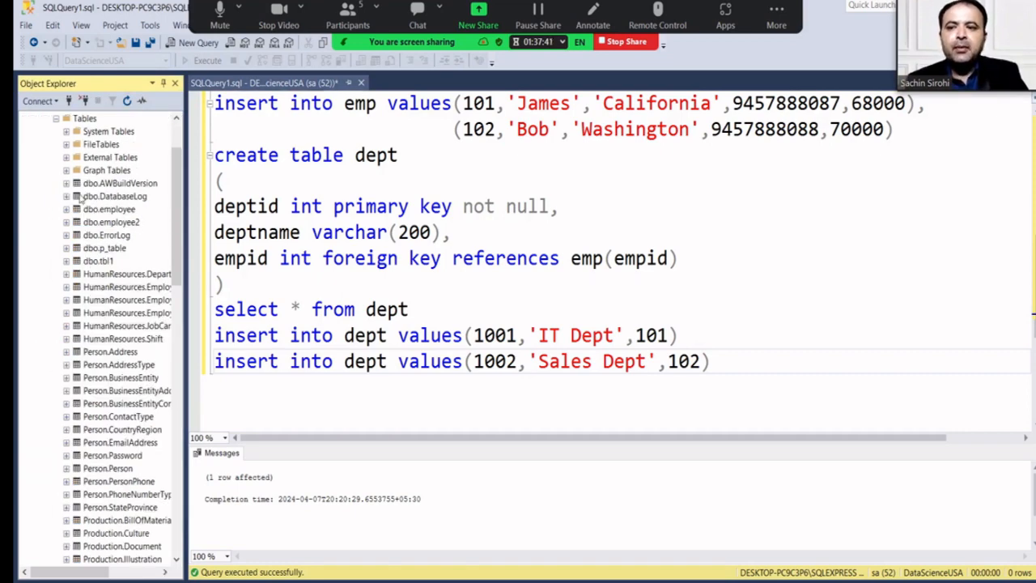
pyautogui.scroll(2, 89, 235)
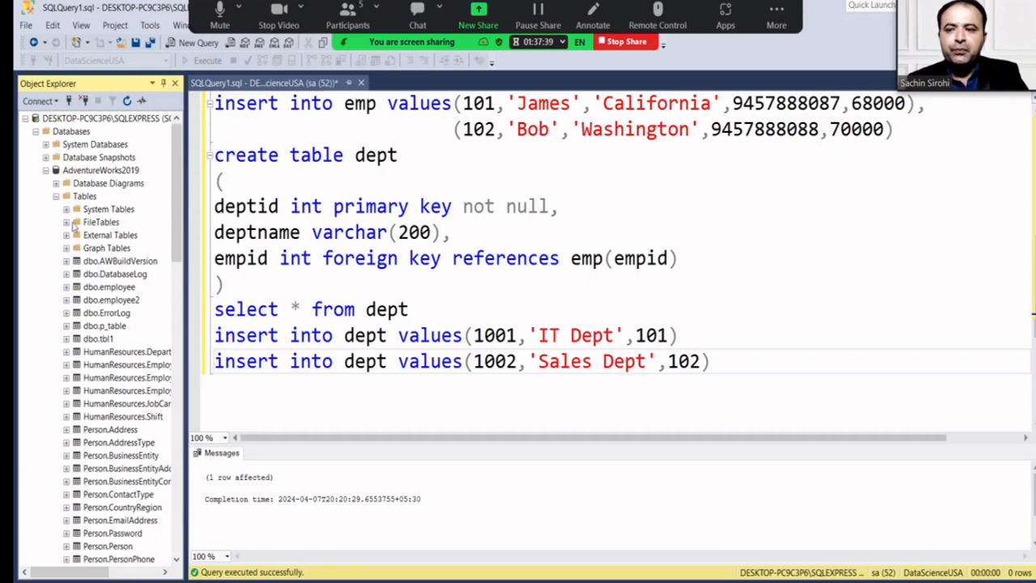
pyautogui.click(45, 169)
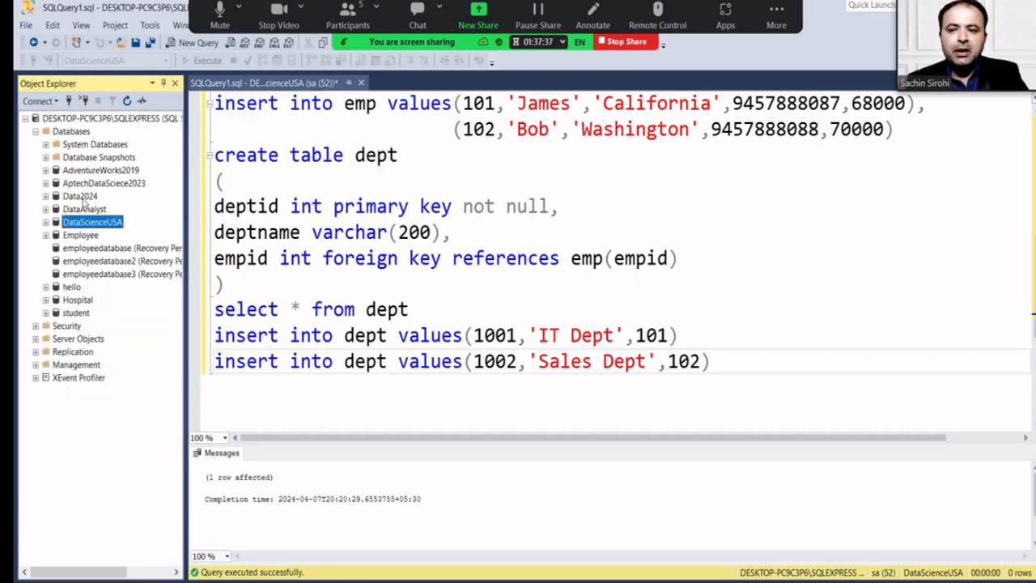
pyautogui.click(474, 337)
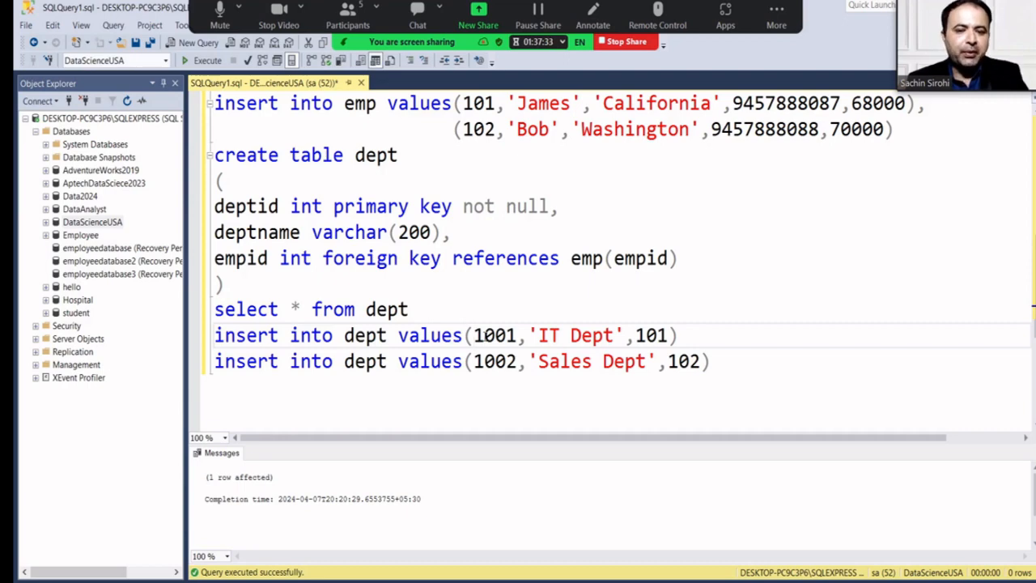
pyautogui.click(729, 362)
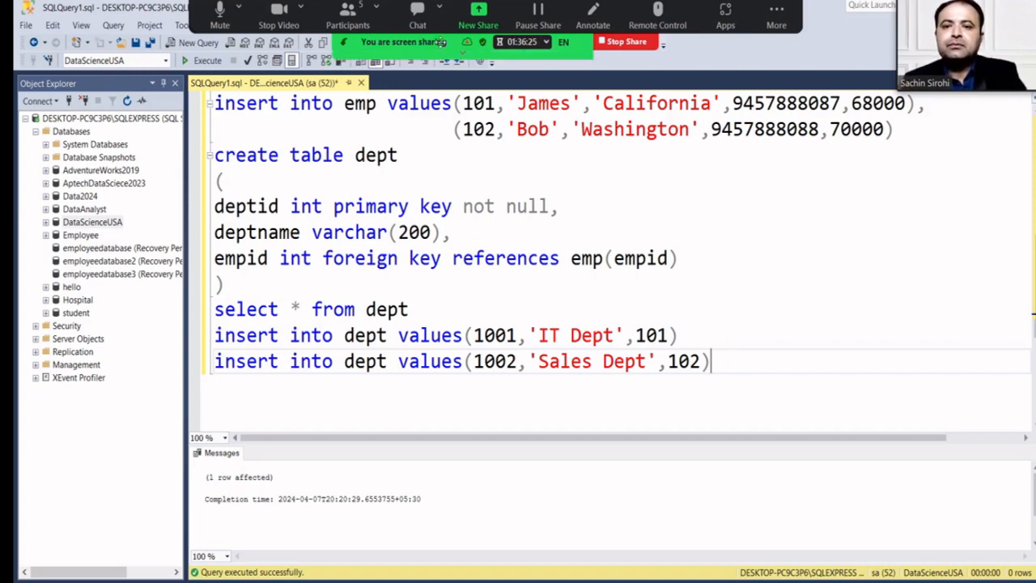
pyautogui.click(363, 24)
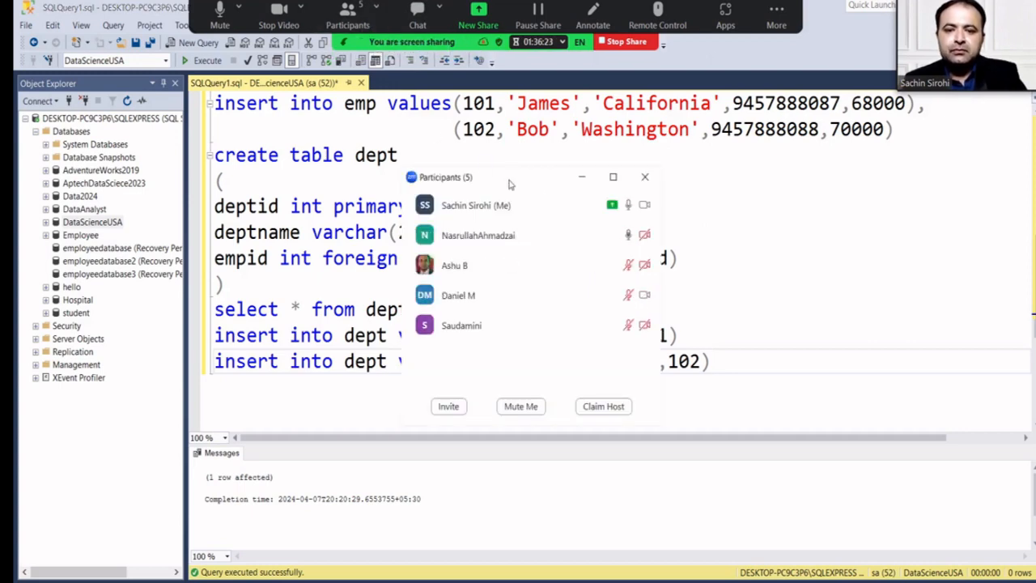
pyautogui.click(645, 177)
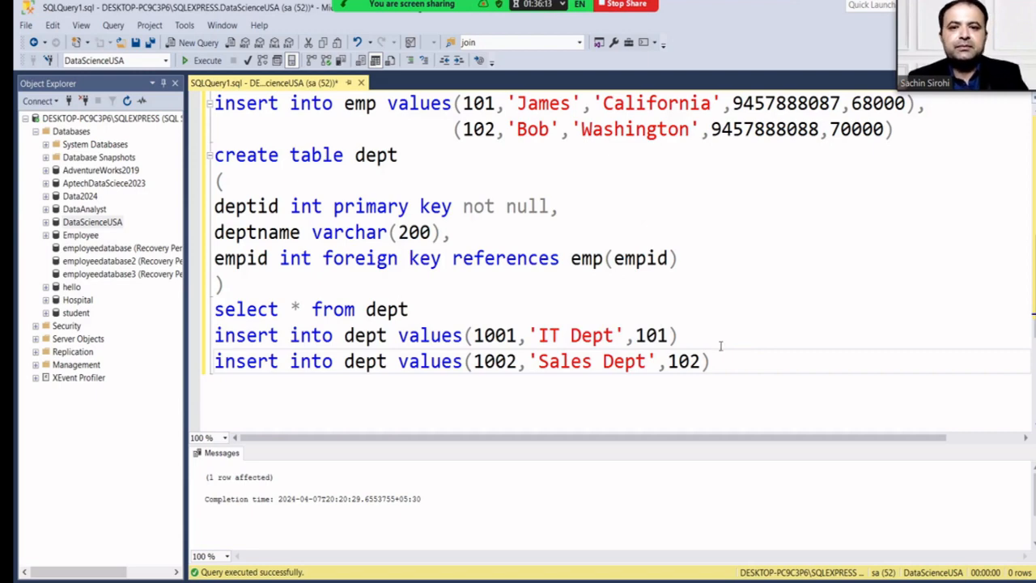
pyautogui.moveTo(420, 31)
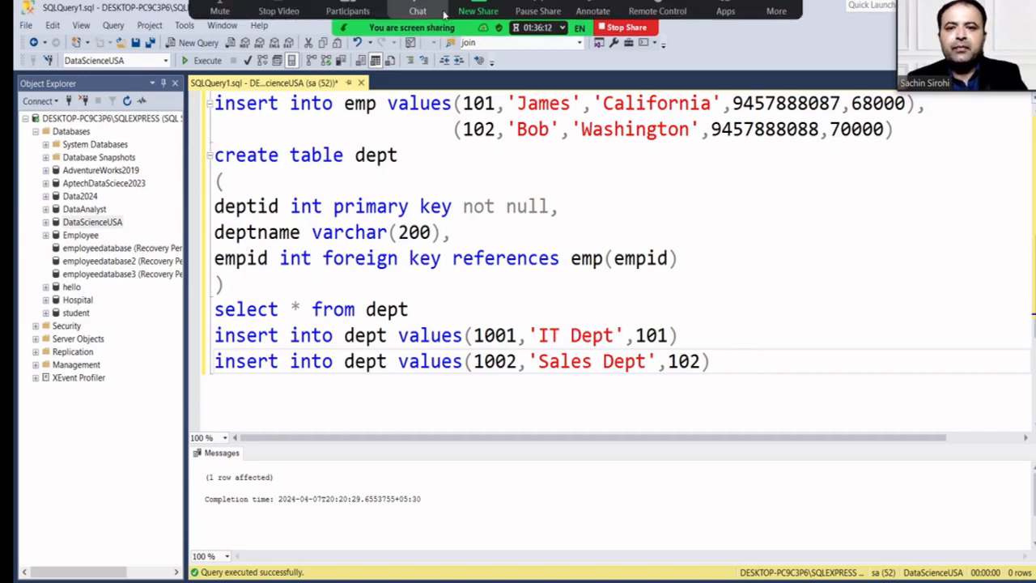
pyautogui.click(348, 18)
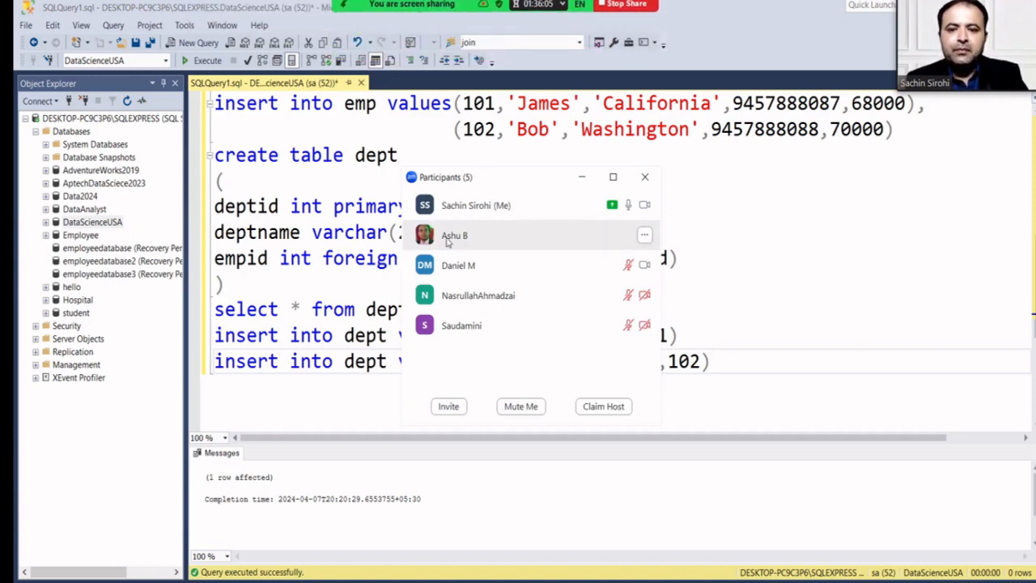
pyautogui.click(643, 234)
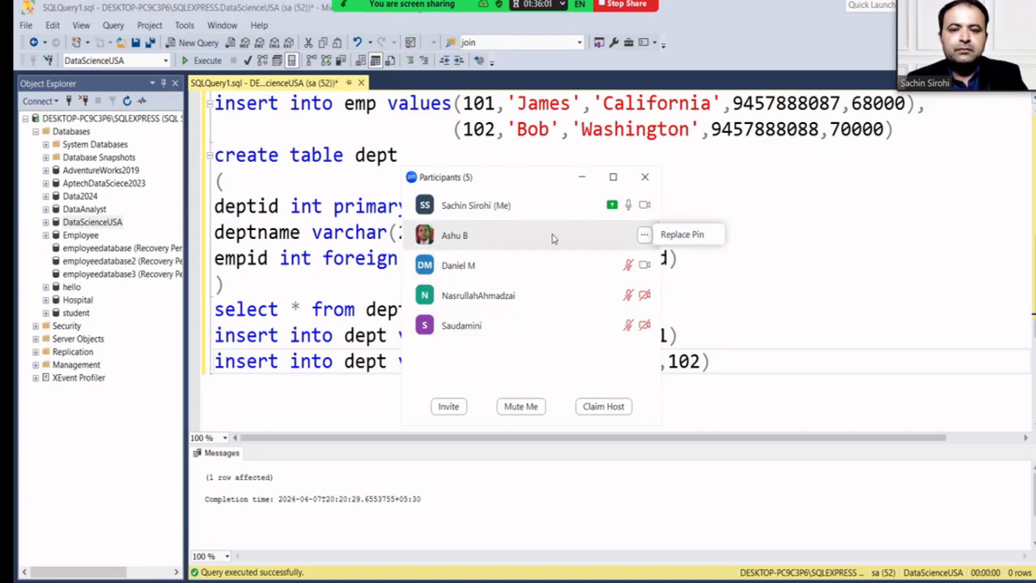
pyautogui.click(644, 177)
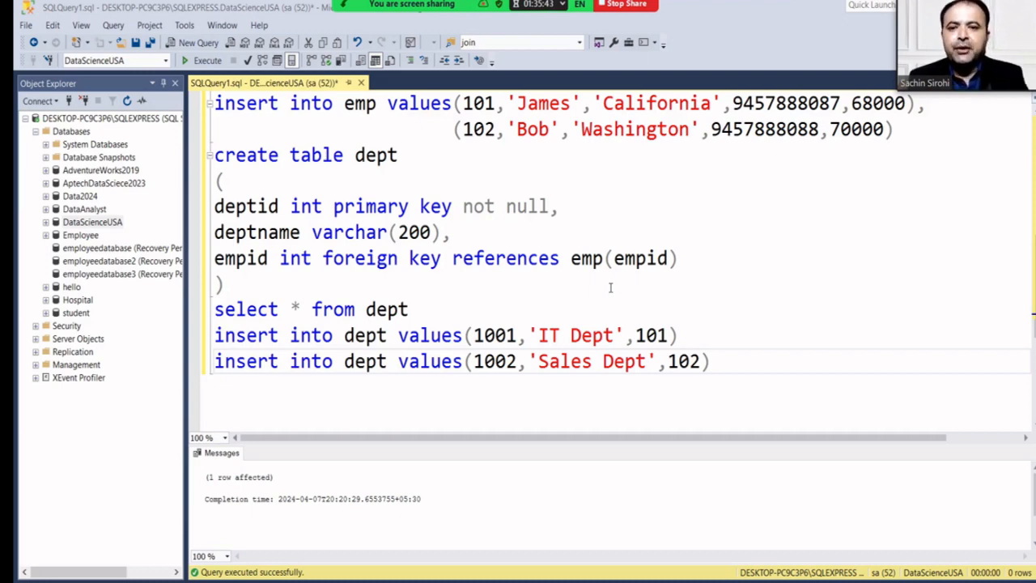
pyautogui.scroll(5, 610, 287)
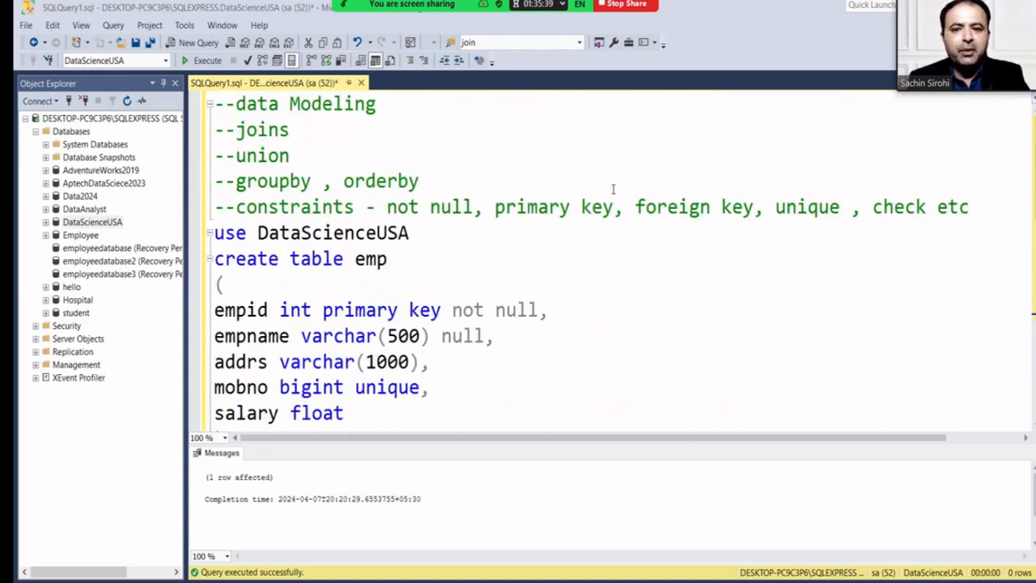
pyautogui.scroll(-1, 613, 194)
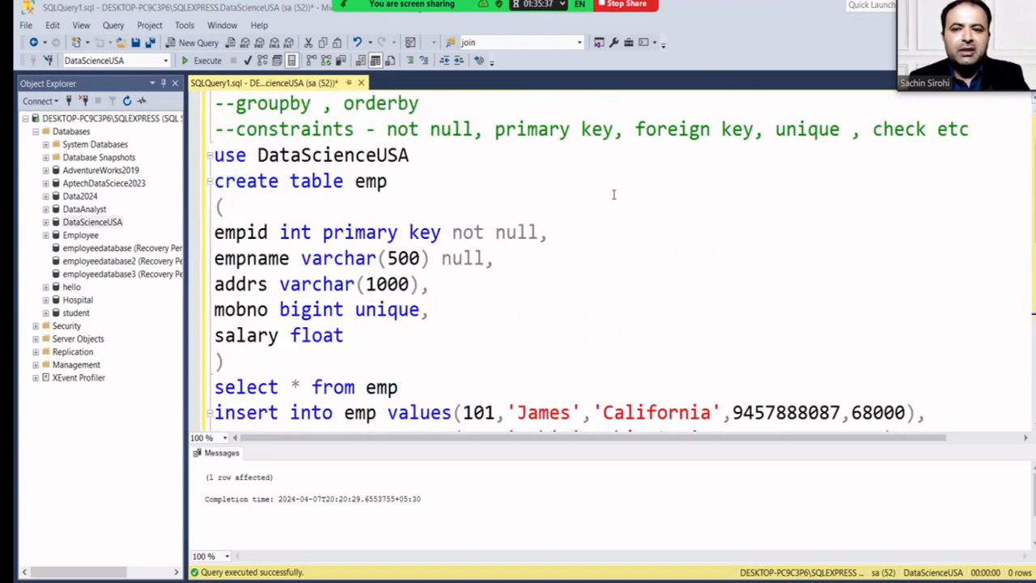
pyautogui.scroll(-6, 613, 194)
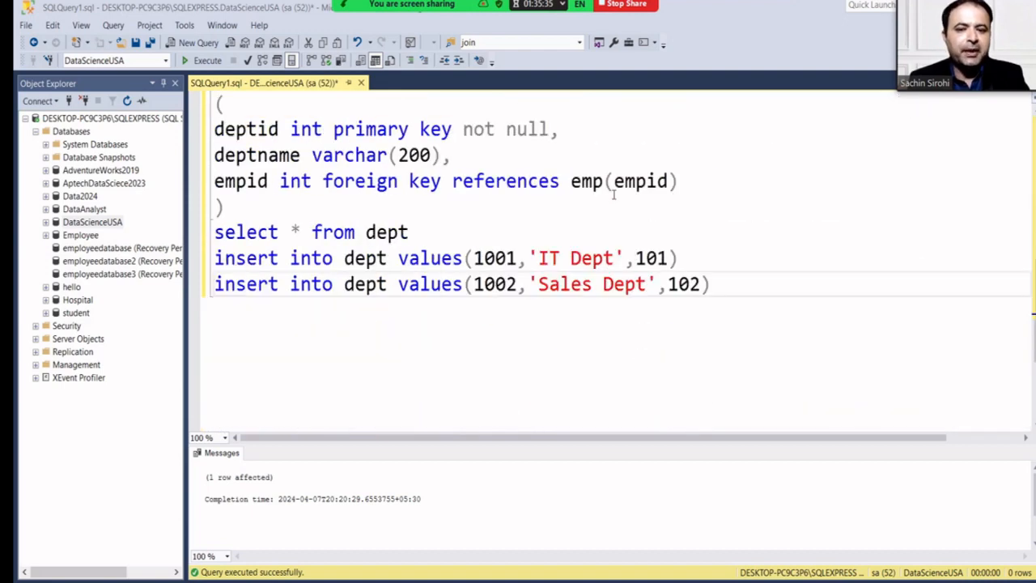
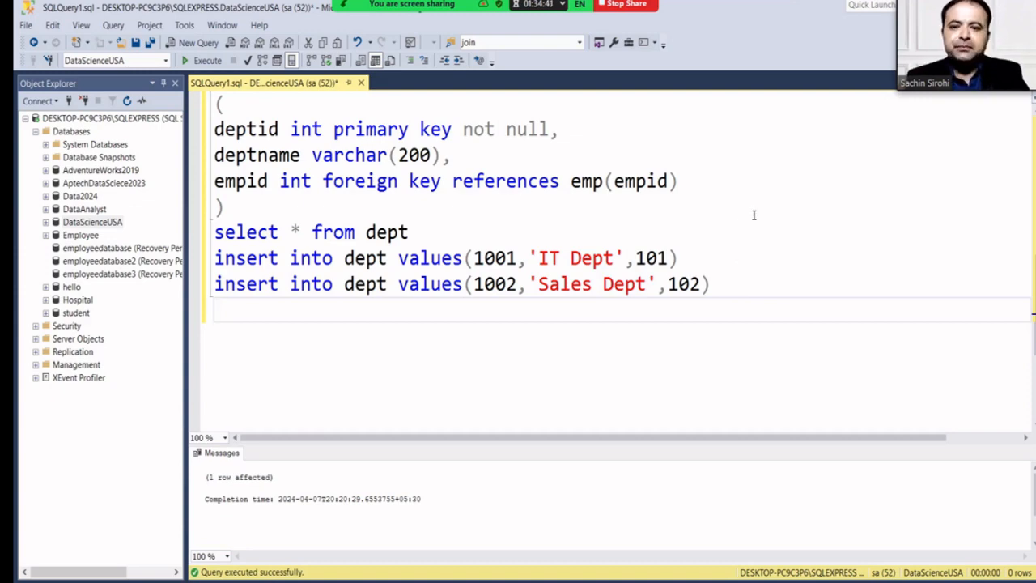
# Run select * from dept to check the table's current contents.
pyautogui.scroll(3, 712, 227)
pyautogui.scroll(-2, 631, 247)
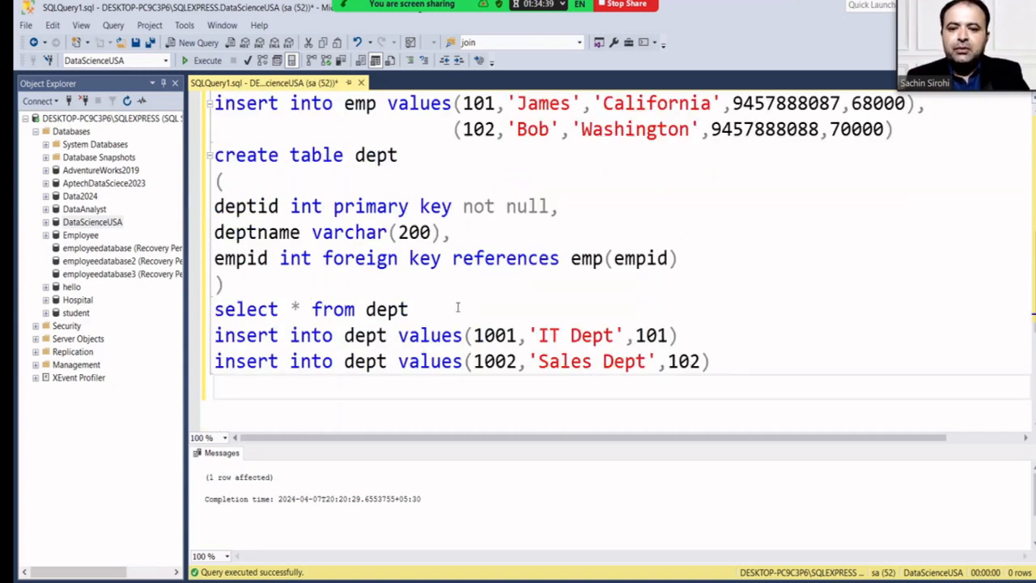
pyautogui.moveTo(410, 309); pyautogui.dragTo(214, 311)
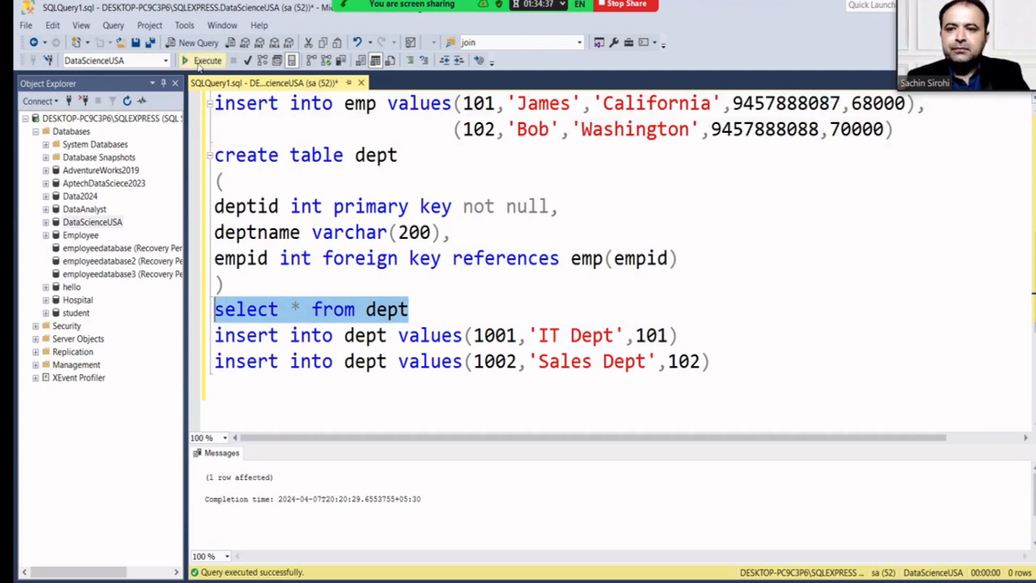
pyautogui.click(202, 61)
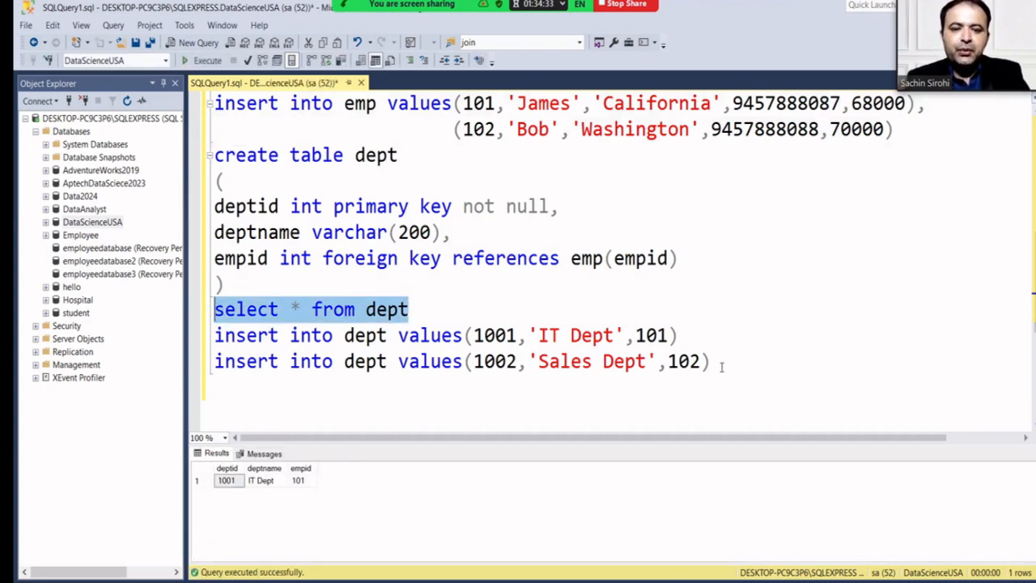
# Insert the 1002 Sales Dept row and rerun select * from dept to show both departments.
pyautogui.moveTo(709, 362); pyautogui.dragTo(211, 361)
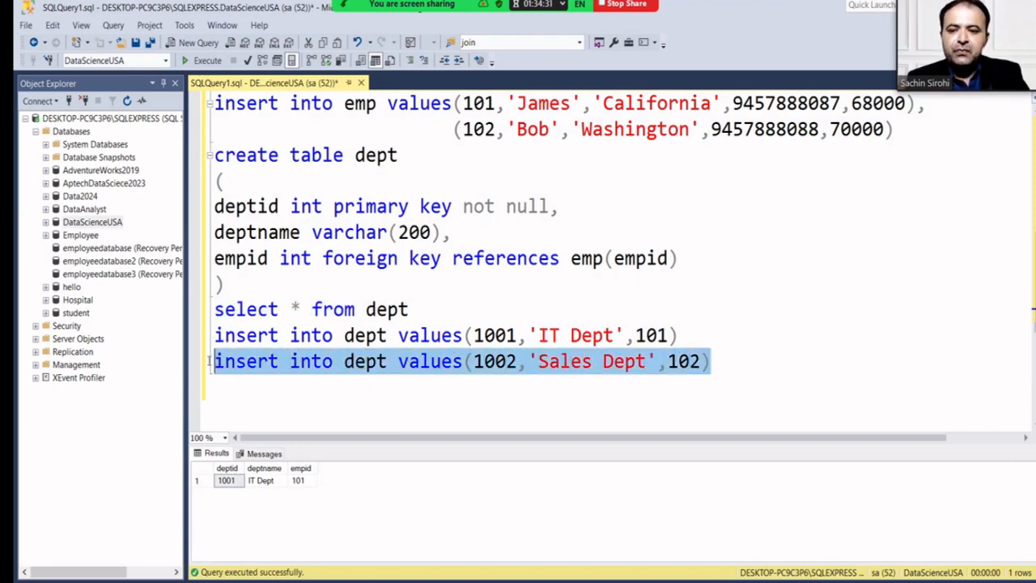
pyautogui.click(202, 61)
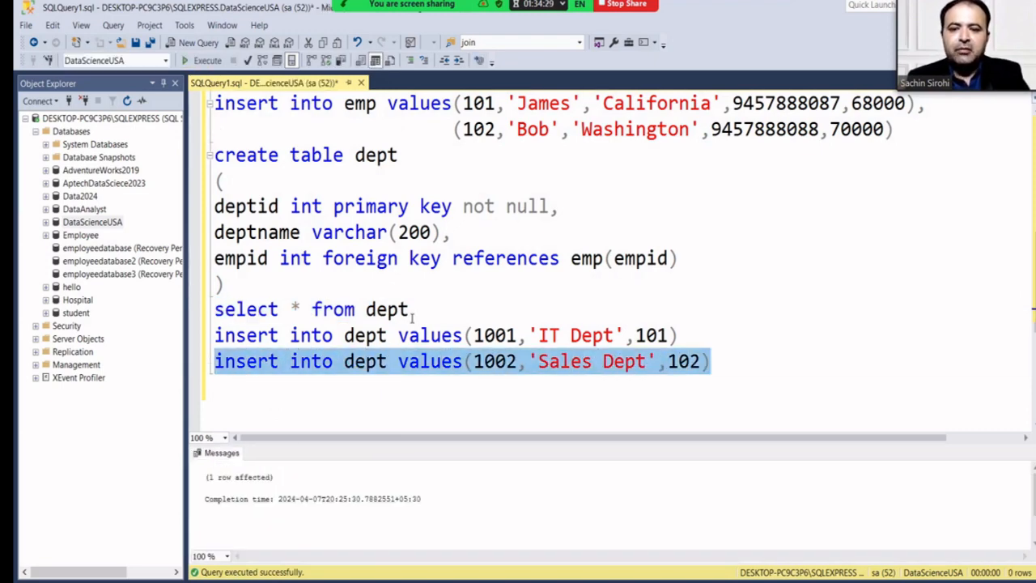
pyautogui.moveTo(411, 309); pyautogui.dragTo(202, 301)
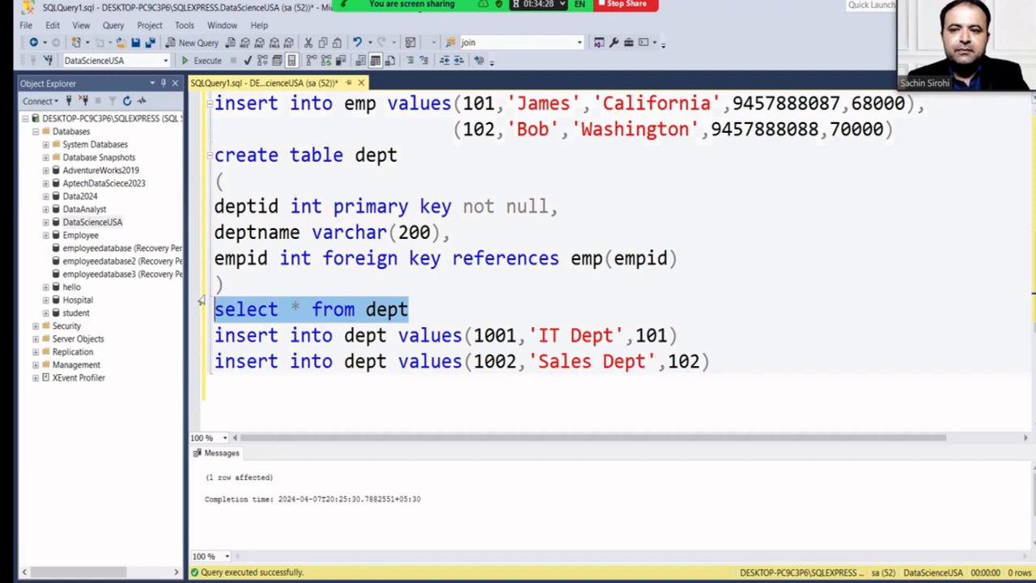
pyautogui.click(202, 61)
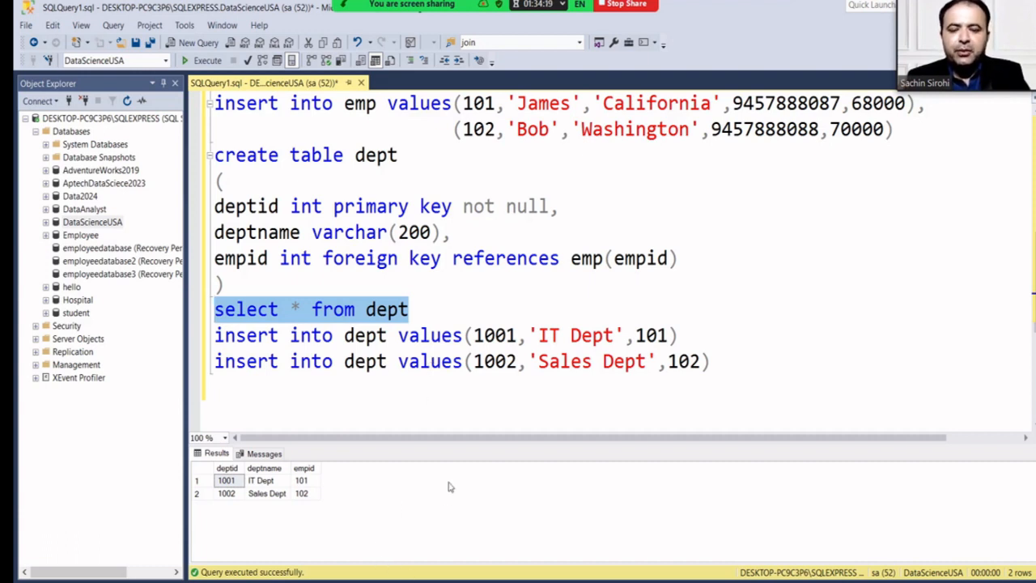
pyautogui.click(716, 358)
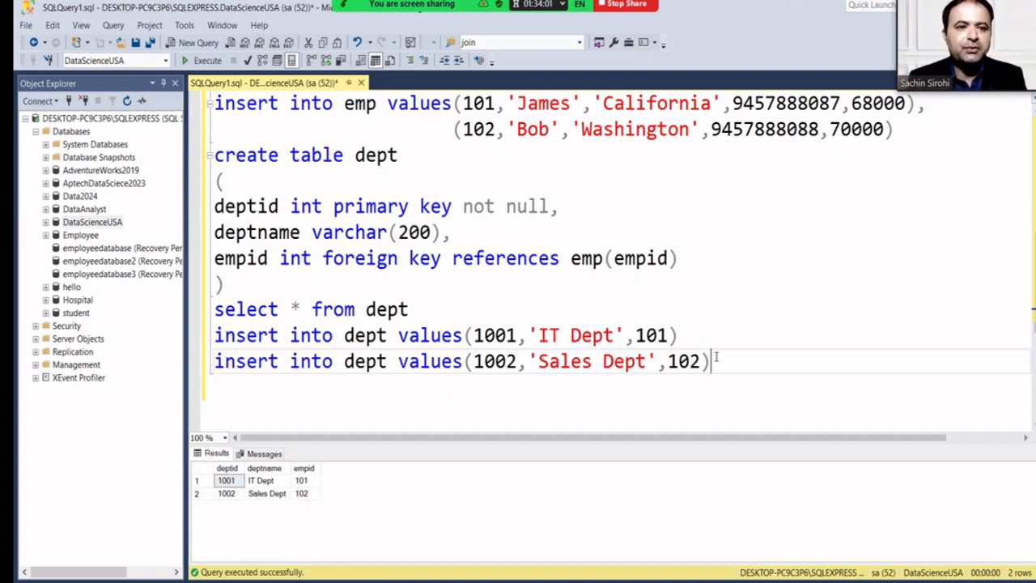
pyautogui.press('Return')
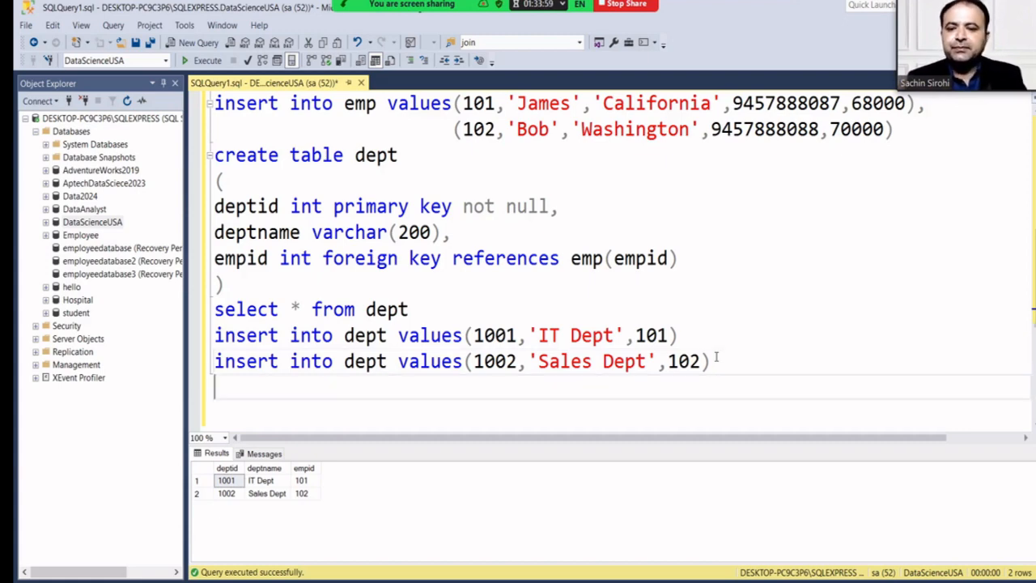
# Add 'select * from emp' on a new line at the end of the script.
pyautogui.scroll(4, 689, 316)
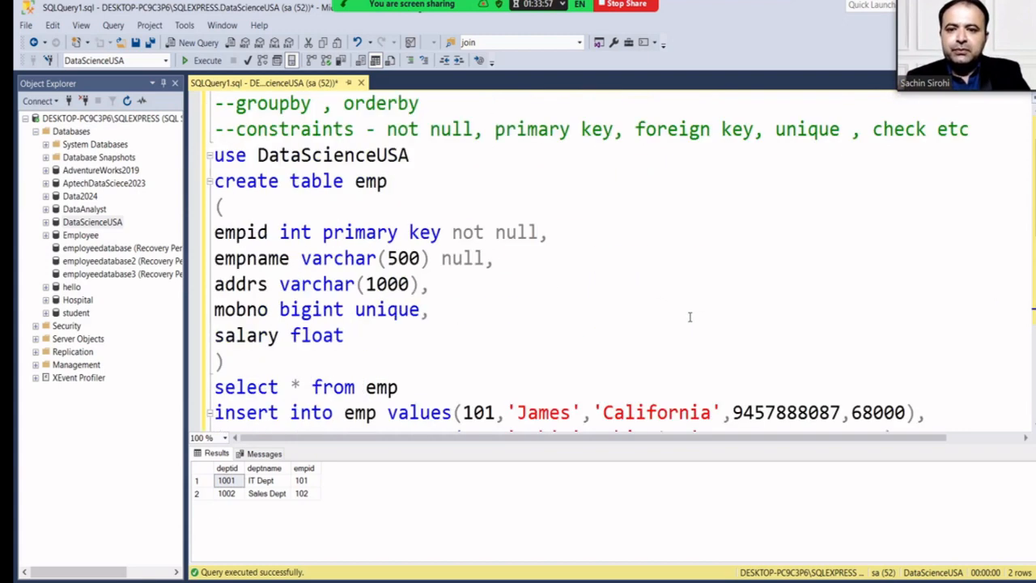
pyautogui.scroll(1, 500, 246)
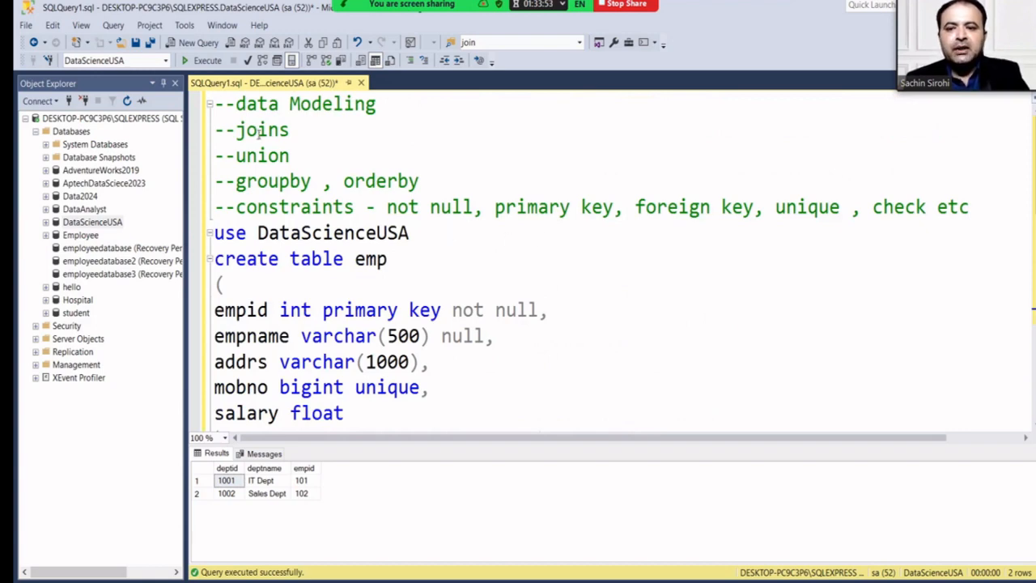
pyautogui.scroll(-3, 273, 172)
pyautogui.scroll(2, 299, 192)
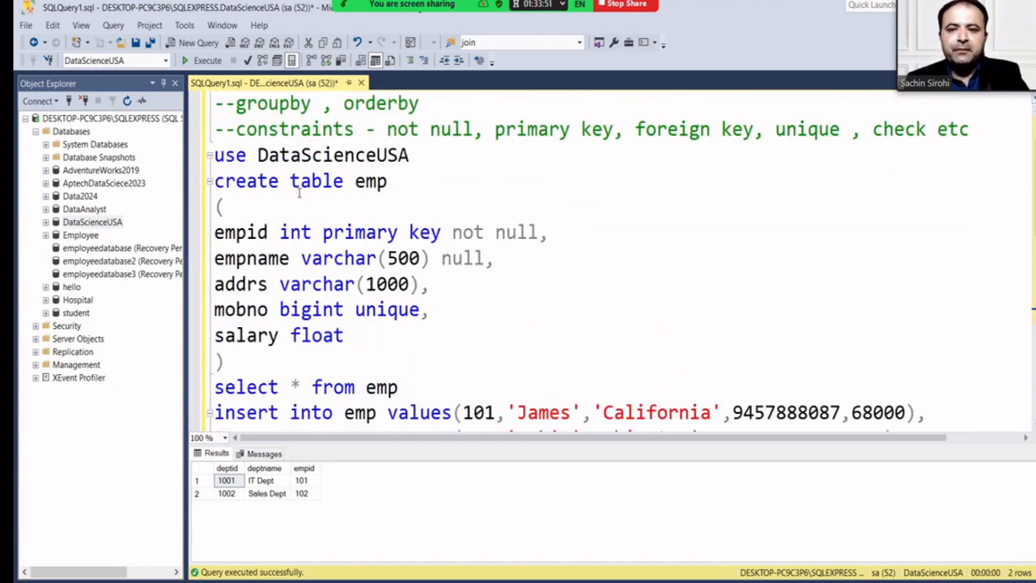
pyautogui.scroll(1, 299, 192)
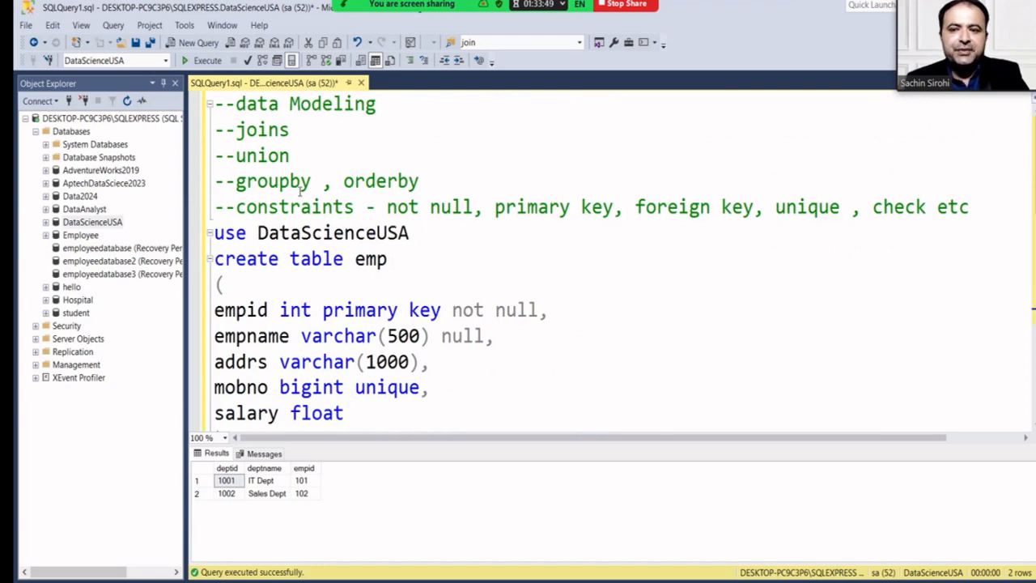
pyautogui.scroll(-6, 301, 189)
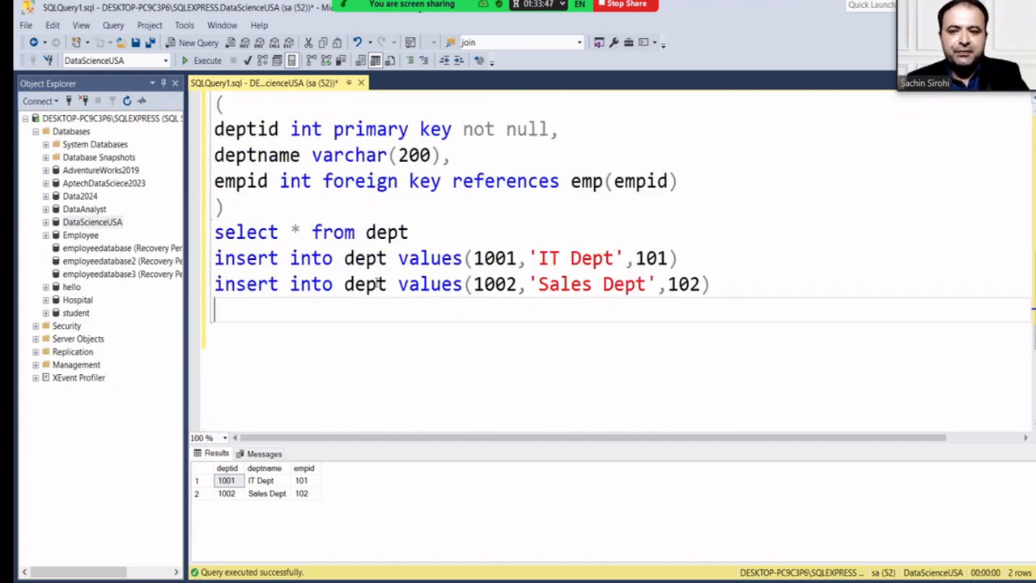
pyautogui.scroll(2, 401, 246)
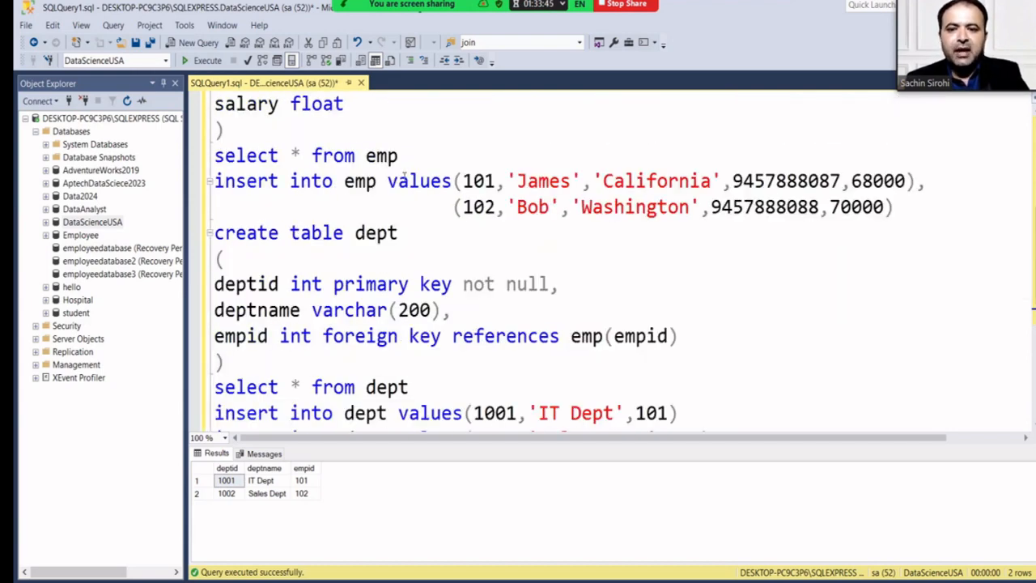
pyautogui.moveTo(400, 156); pyautogui.dragTo(199, 154)
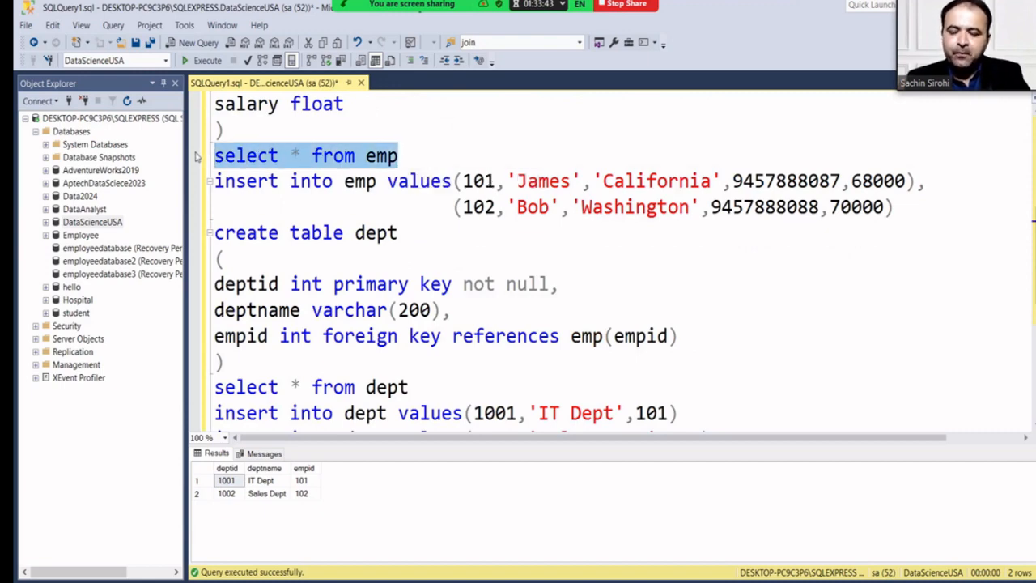
pyautogui.scroll(-5, 297, 267)
pyautogui.click(289, 181)
pyautogui.scroll(1, 289, 180)
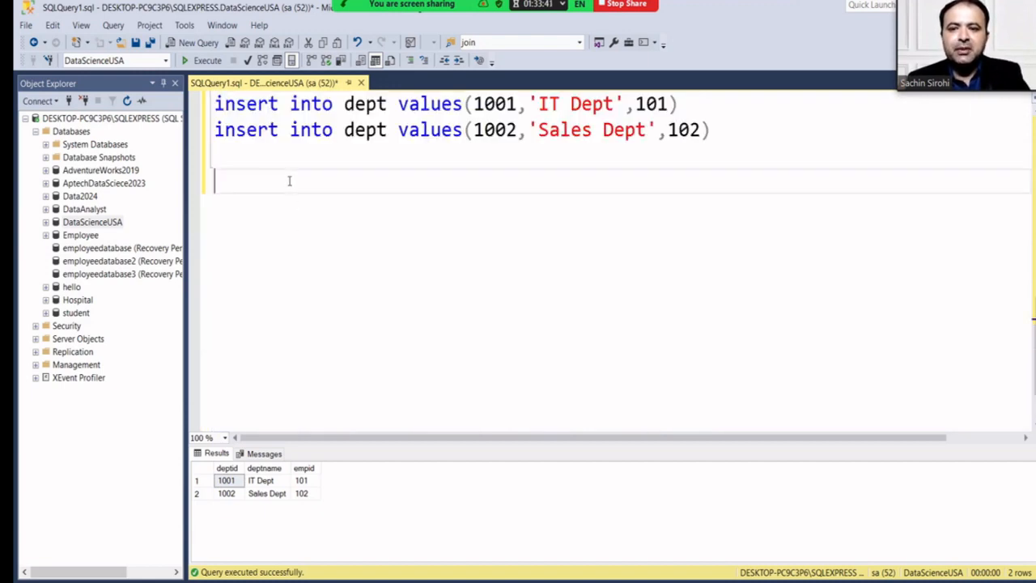
pyautogui.press('Return')
pyautogui.write('select * from emp')
# Copy 'select * from dept' and paste it below the new emp query.
pyautogui.scroll(1, 289, 181)
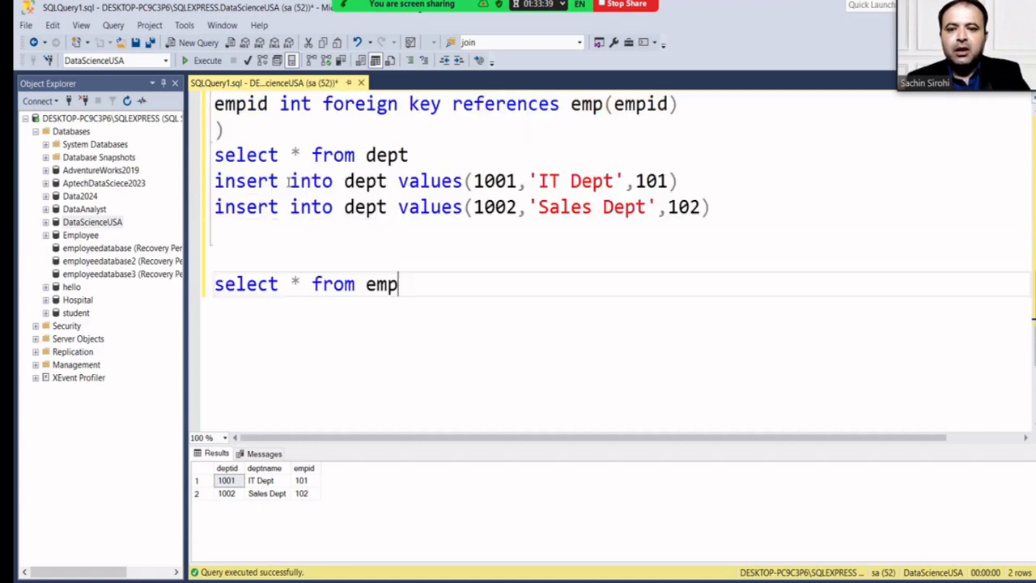
pyautogui.moveTo(419, 155); pyautogui.dragTo(184, 157)
pyautogui.hotkey('ctrl', 'c')
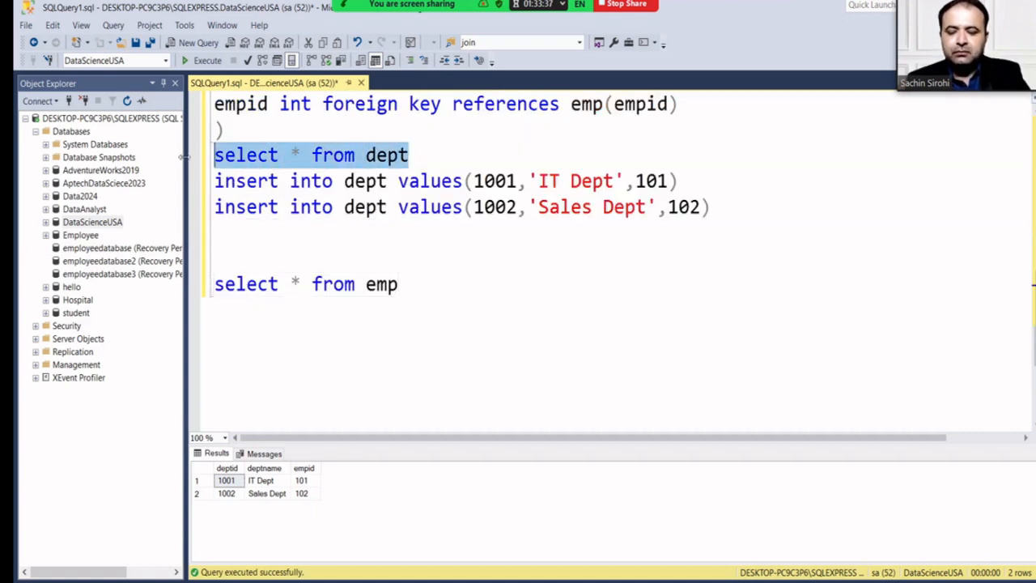
pyautogui.click(411, 285)
pyautogui.press('Return')
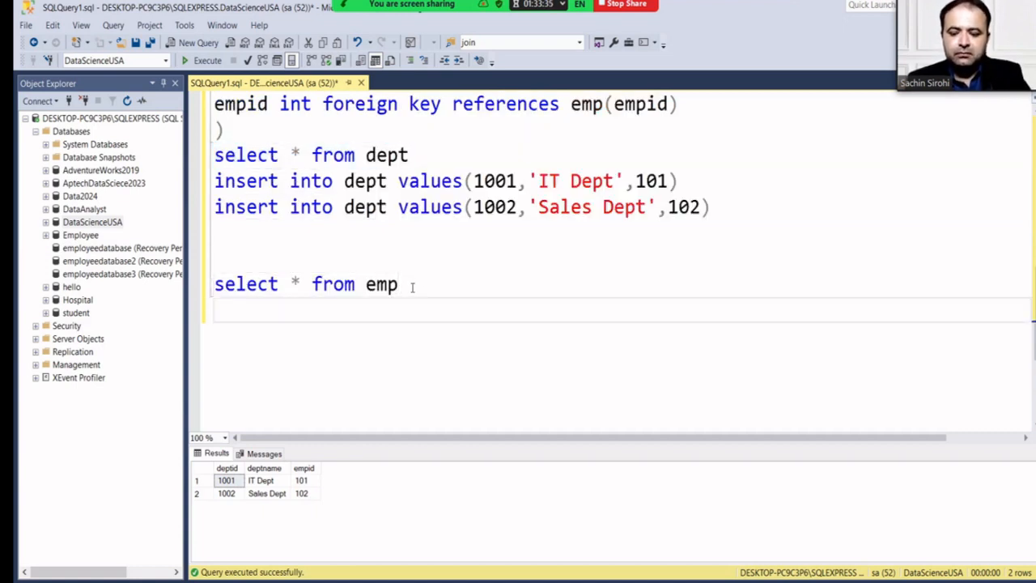
pyautogui.hotkey('ctrl', 'v')
# Select the emp insert statement for employee 101 to copy it.
pyautogui.scroll(3, 412, 287)
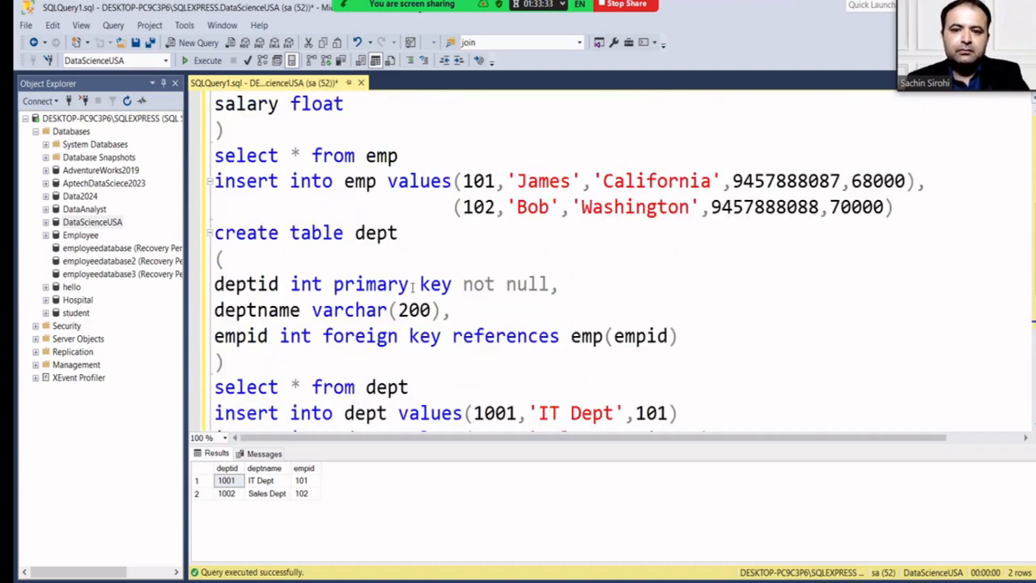
pyautogui.scroll(1, 412, 287)
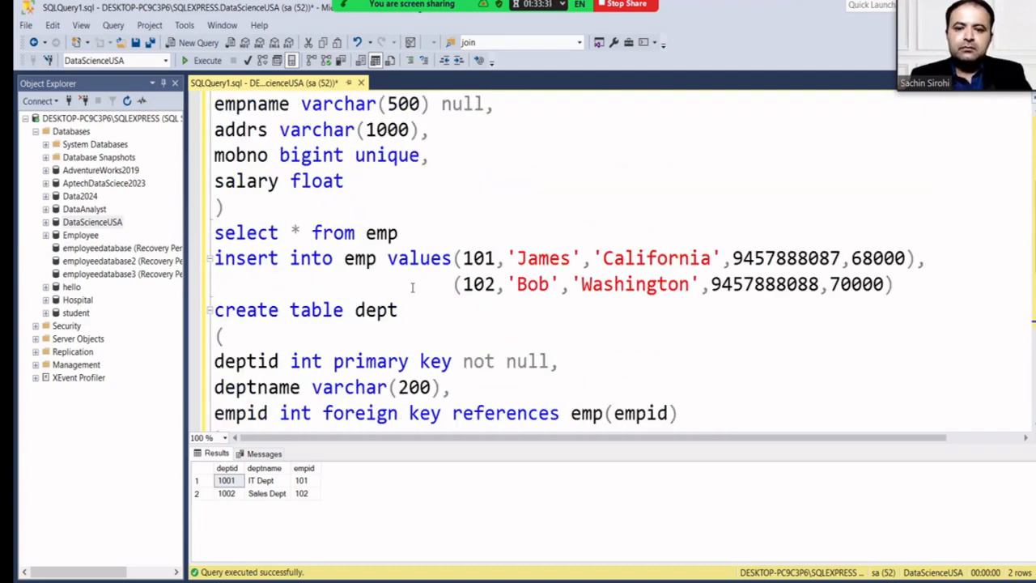
pyautogui.click(894, 284)
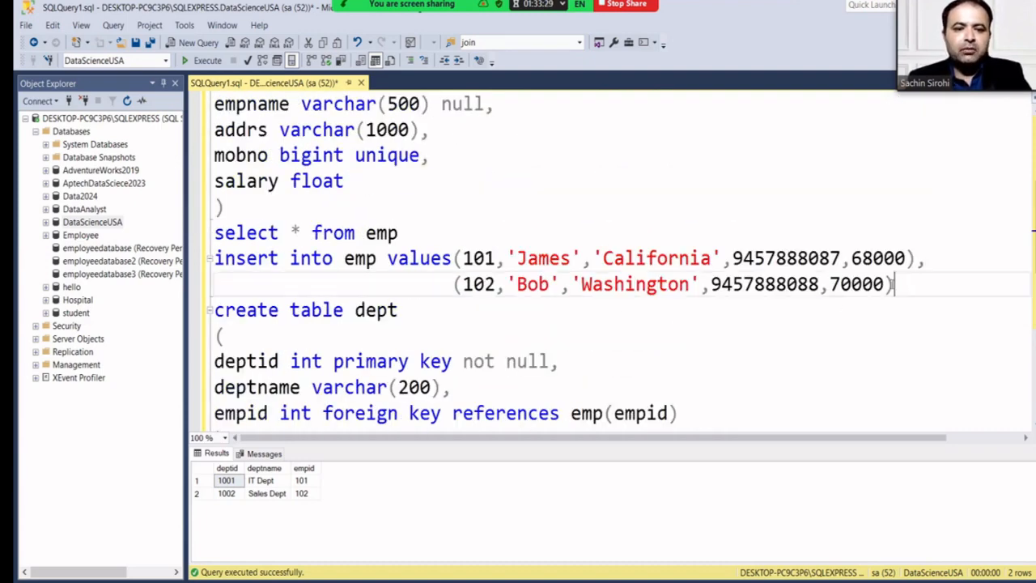
pyautogui.moveTo(894, 284); pyautogui.dragTo(443, 278)
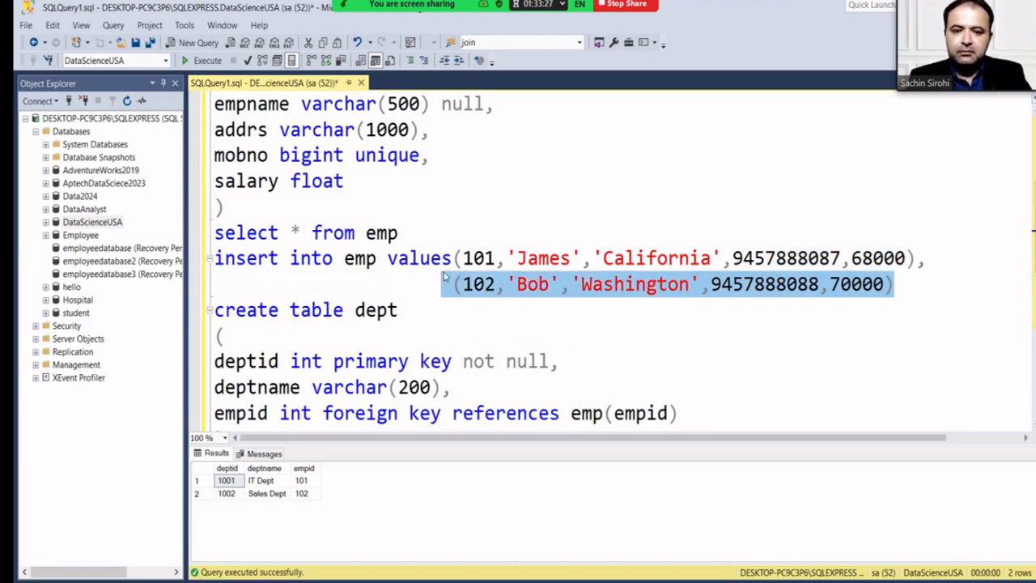
pyautogui.click(926, 281)
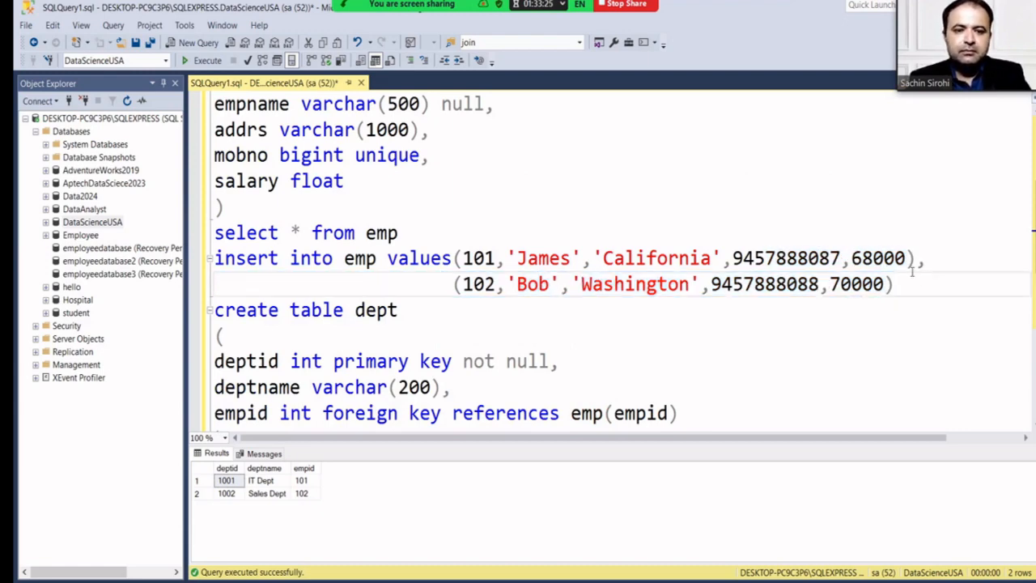
pyautogui.moveTo(914, 259); pyautogui.dragTo(207, 260)
pyautogui.hotkey('ctrl', 'c')
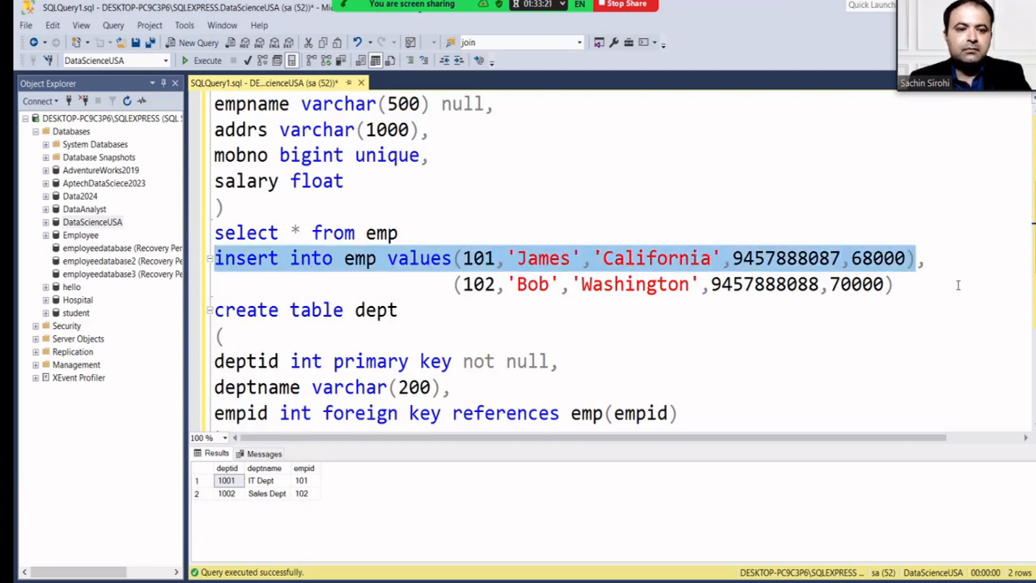
# Paste a copy of the employee 101 insert on a new line below the emp inserts.
pyautogui.click(957, 284)
pyautogui.press('Return')
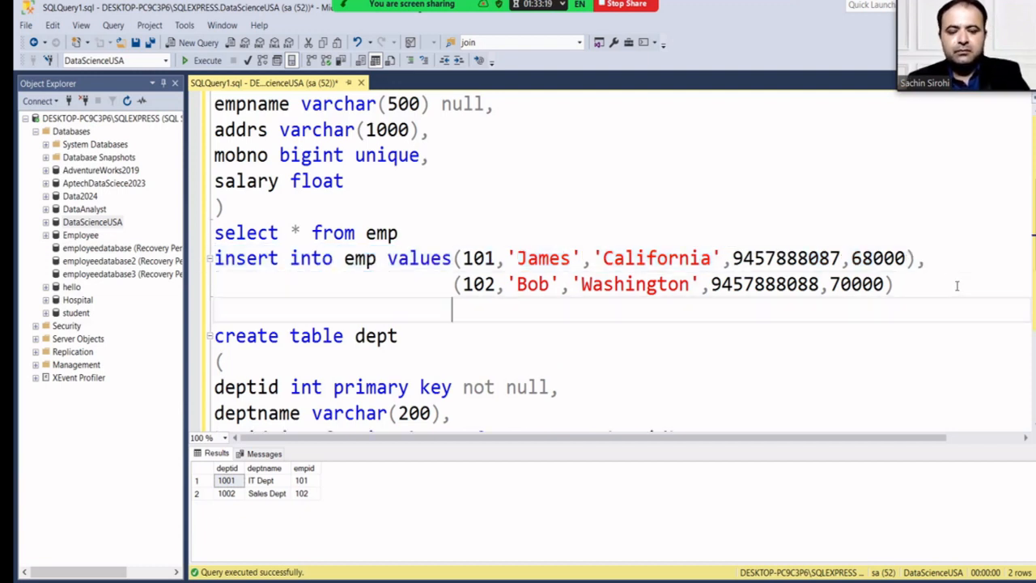
pyautogui.press('BackSpace')
pyautogui.press('BackSpace')
pyautogui.press('BackSpace')
pyautogui.press('BackSpace')
pyautogui.press('BackSpace')
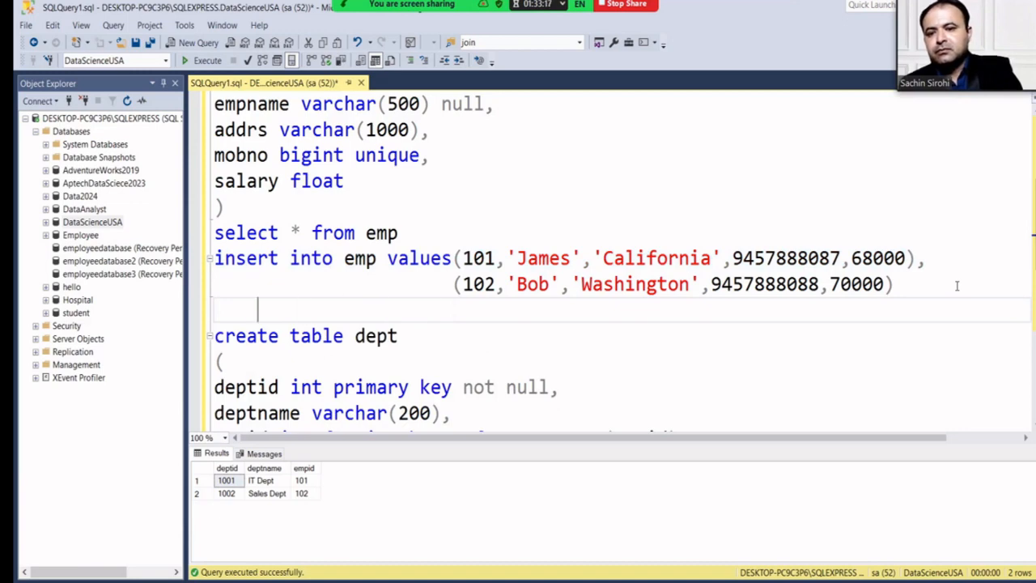
pyautogui.hotkey('ctrl', 'v')
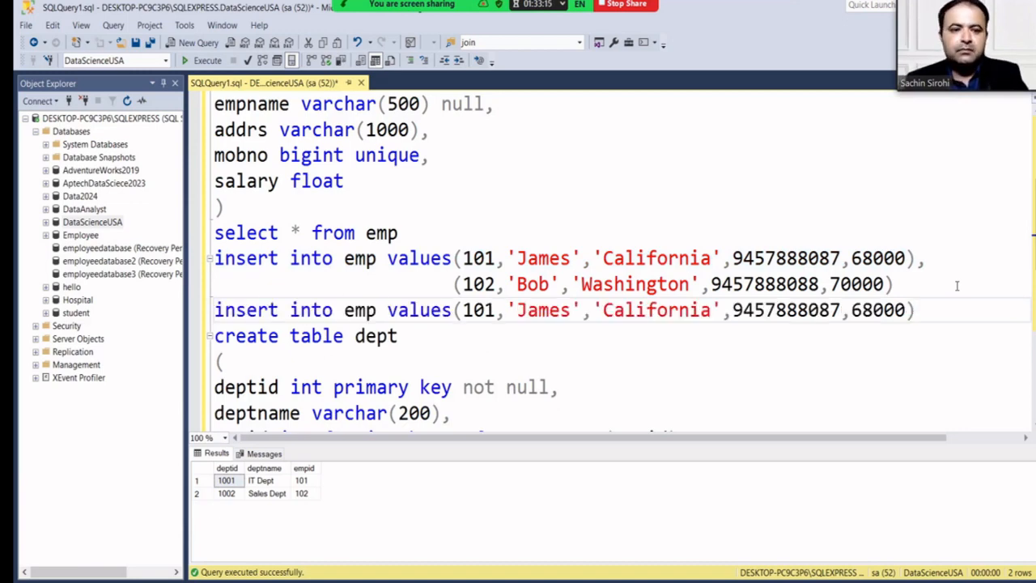
pyautogui.press('Return')
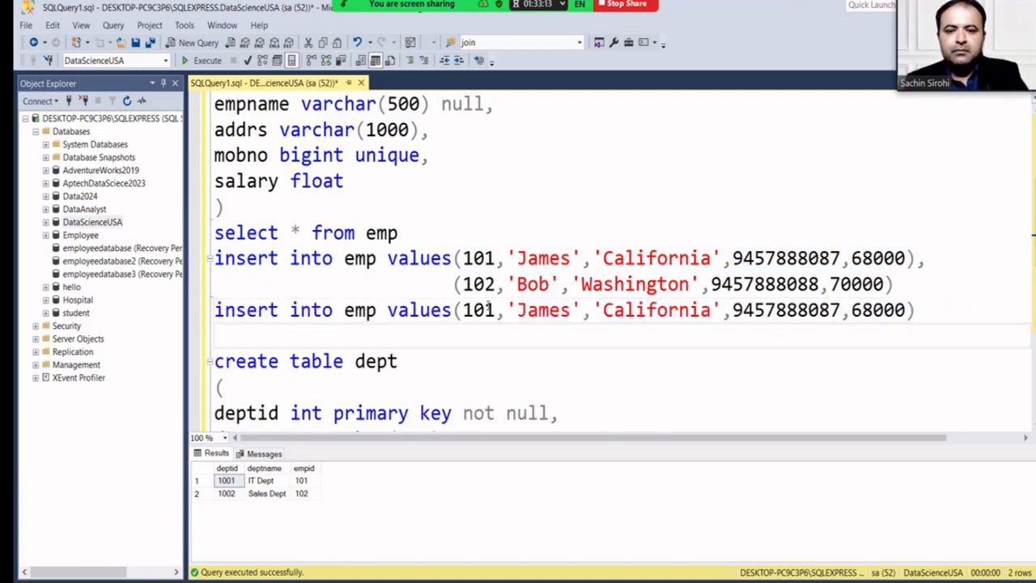
# Change the copied insert's employee id to 103 and replace the employee name.
pyautogui.click(495, 310)
pyautogui.press('BackSpace')
pyautogui.write('3')
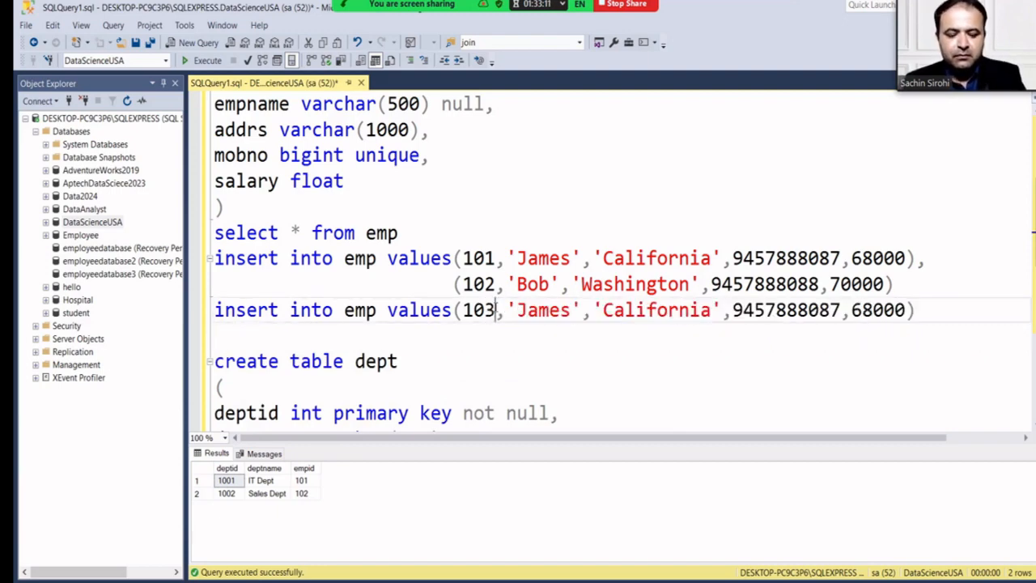
pyautogui.press('Right')
pyautogui.press('Right')
pyautogui.press('Right')
pyautogui.press('Right')
pyautogui.press('Right')
pyautogui.press('Right')
pyautogui.press('Right')
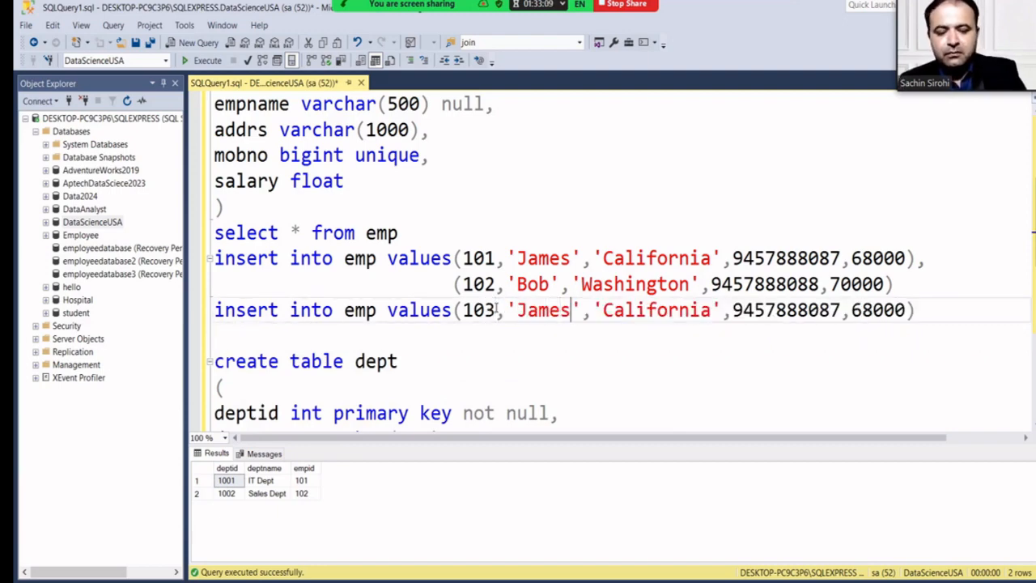
pyautogui.press('BackSpace')
pyautogui.press('BackSpace')
pyautogui.press('BackSpace')
pyautogui.press('BackSpace')
pyautogui.press('BackSpace')
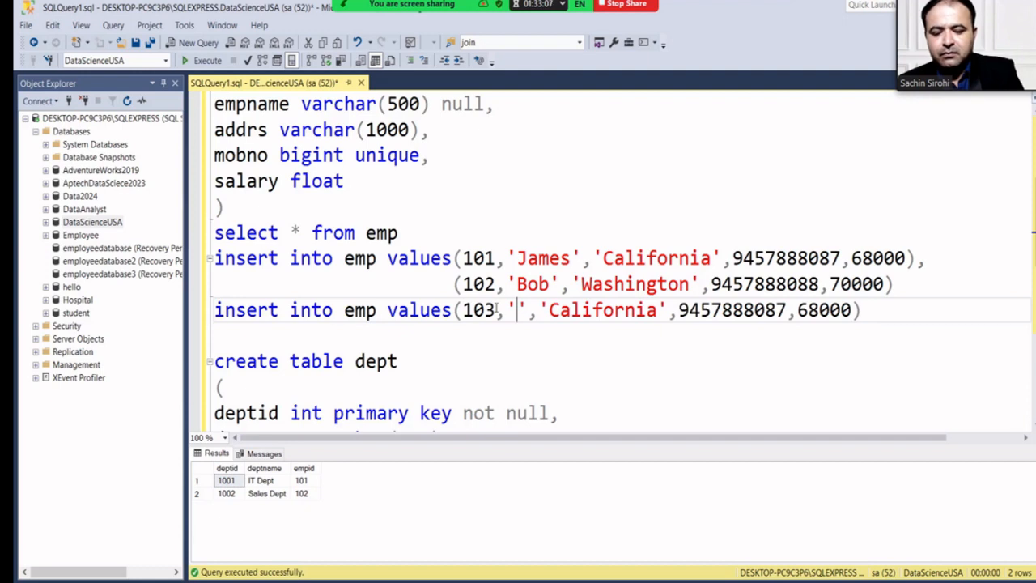
pyautogui.write('Denial')
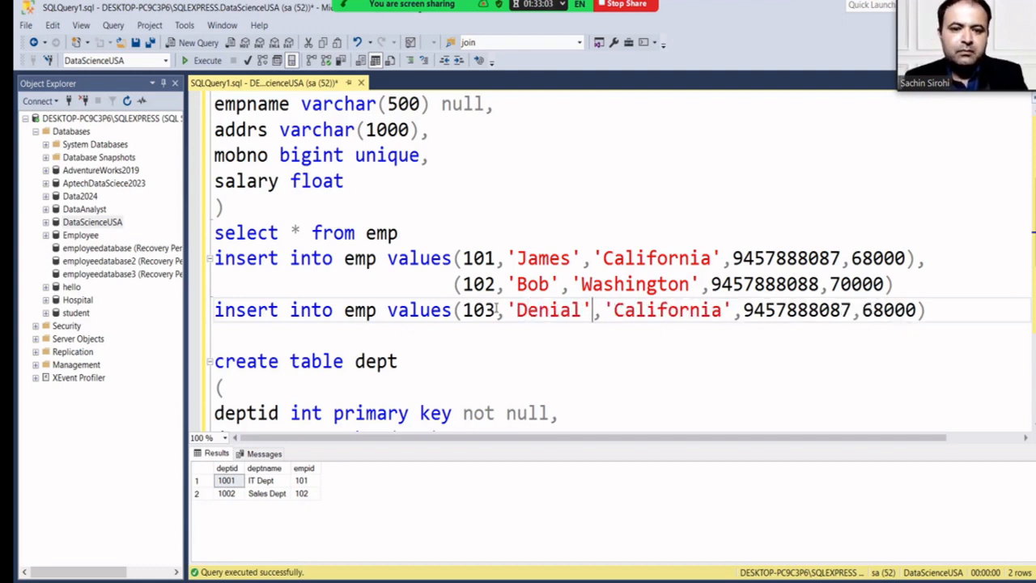
# Change the mobile number's last digit to 6 and the salary to 90000, then select the line.
pyautogui.press('Right')
pyautogui.press('Right')
pyautogui.press('Right')
pyautogui.press('Right')
pyautogui.press('Right')
pyautogui.press('Right')
pyautogui.press('Right')
pyautogui.press('Right')
pyautogui.press('Right')
pyautogui.press('Right')
pyautogui.press('Right')
pyautogui.press('Right')
pyautogui.press('Right')
pyautogui.press('Right')
pyautogui.press('Right')
pyautogui.press('Right')
pyautogui.press('Right')
pyautogui.press('Right')
pyautogui.press('Right')
pyautogui.press('Right')
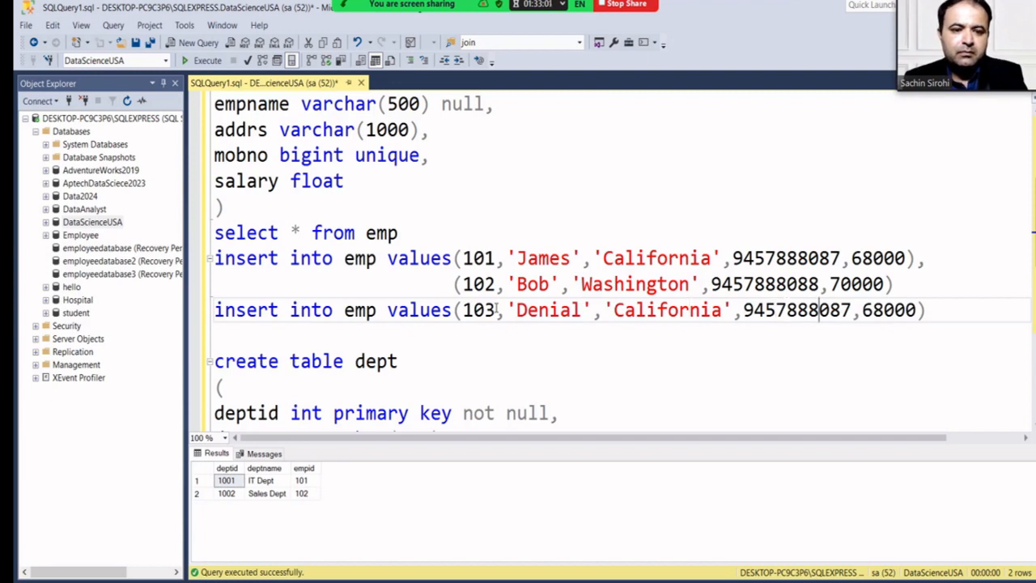
pyautogui.press('Right')
pyautogui.press('Right')
pyautogui.press('Right')
pyautogui.press('BackSpace')
pyautogui.write('6')
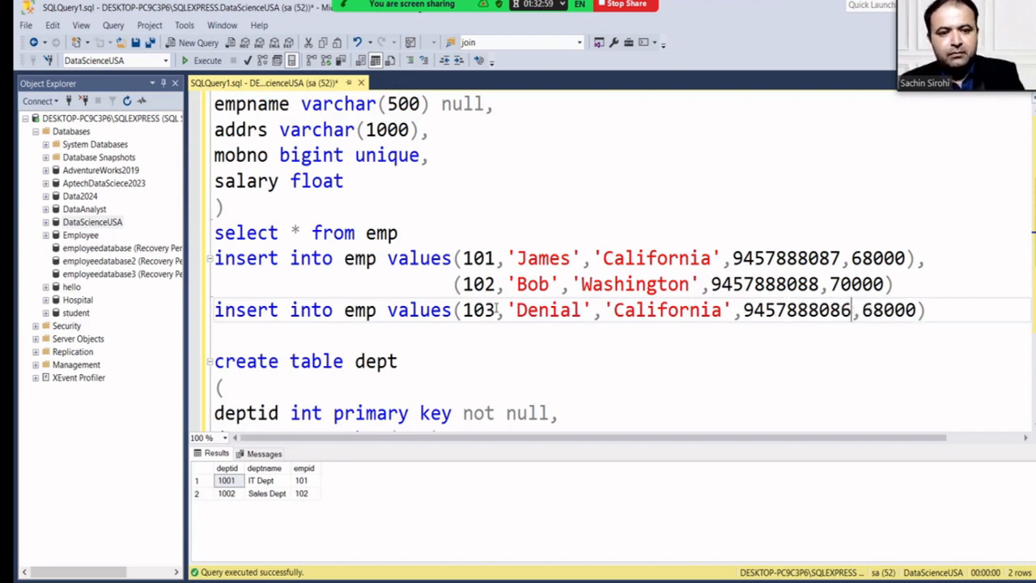
pyautogui.press('Right')
pyautogui.press('Right')
pyautogui.press('Right')
pyautogui.press('BackSpace')
pyautogui.press('BackSpace')
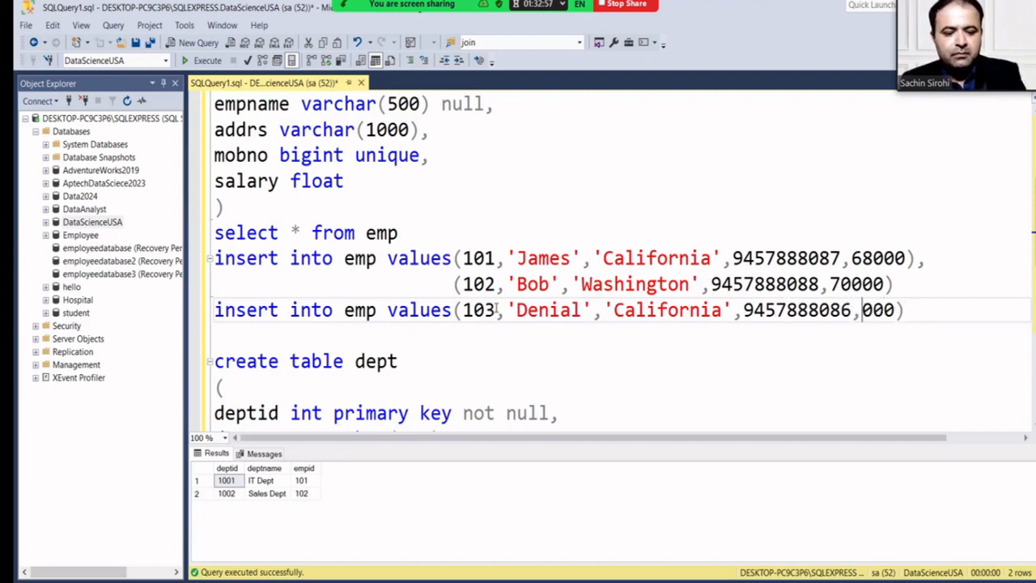
pyautogui.write('90')
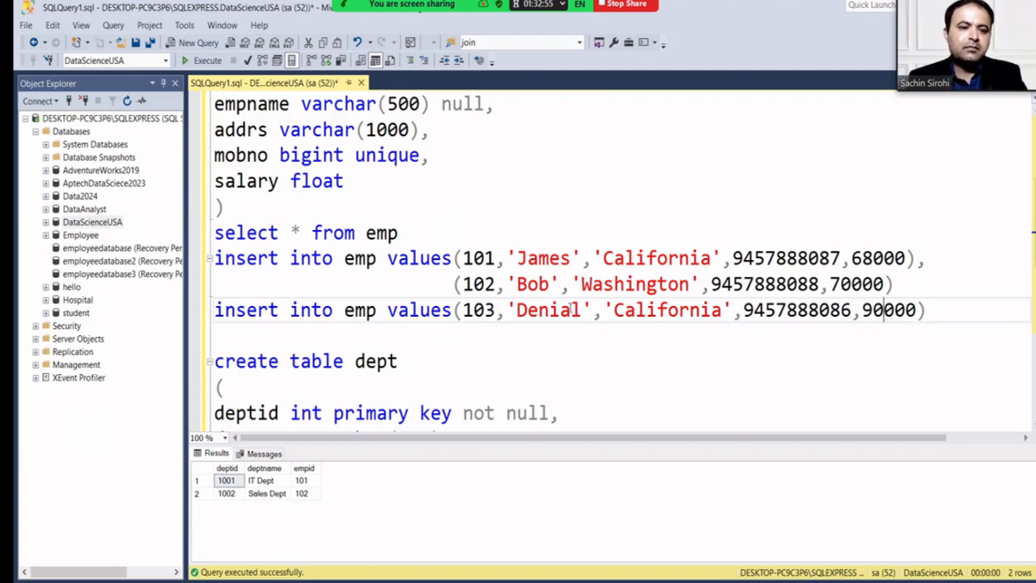
pyautogui.click(955, 315)
pyautogui.moveTo(955, 315); pyautogui.dragTo(202, 318)
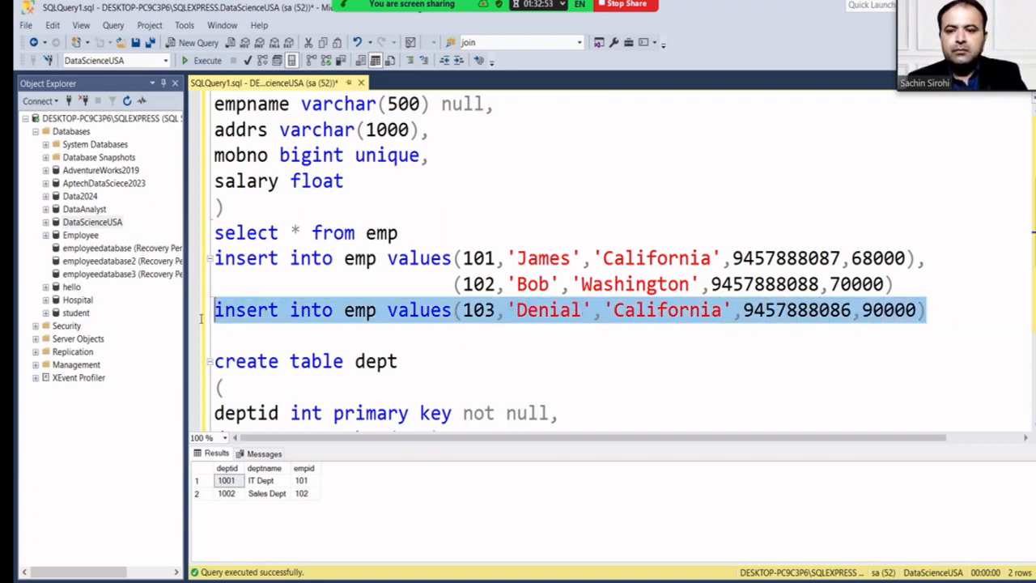
# Insert employee 103, then run select * from emp and select * from dept together.
pyautogui.click(200, 61)
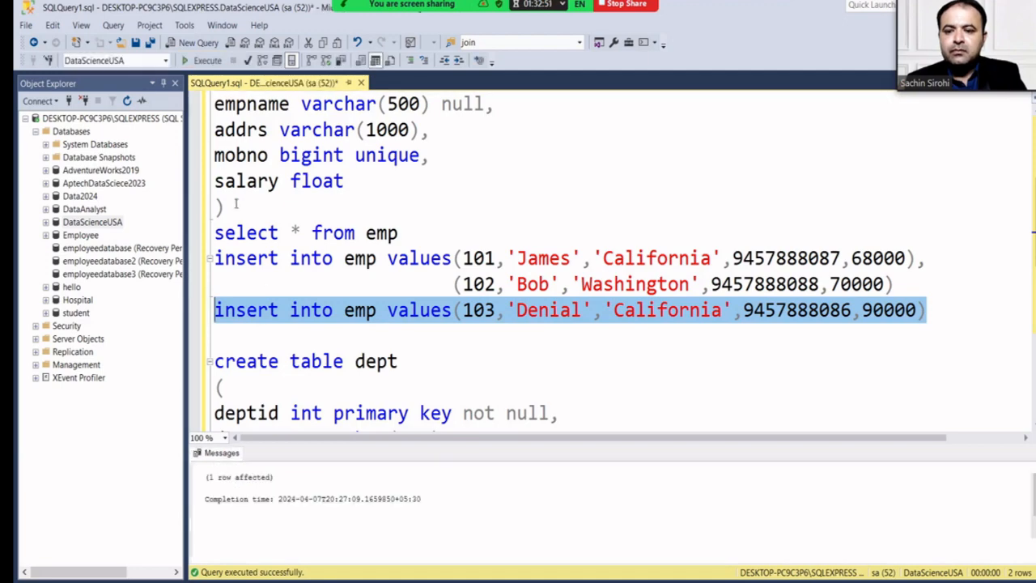
pyautogui.scroll(-4, 421, 325)
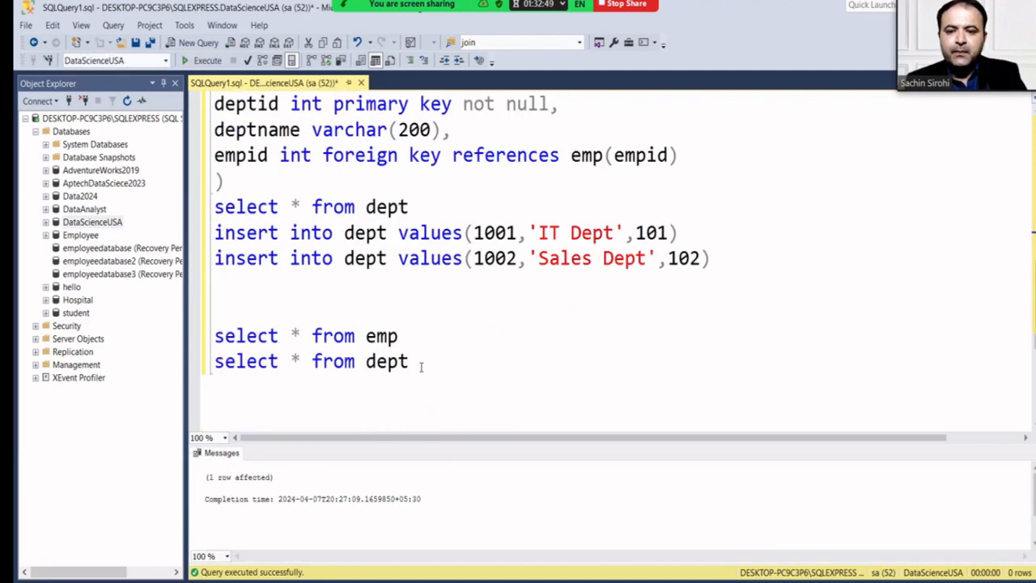
pyautogui.moveTo(409, 361); pyautogui.dragTo(205, 322)
pyautogui.click(200, 60)
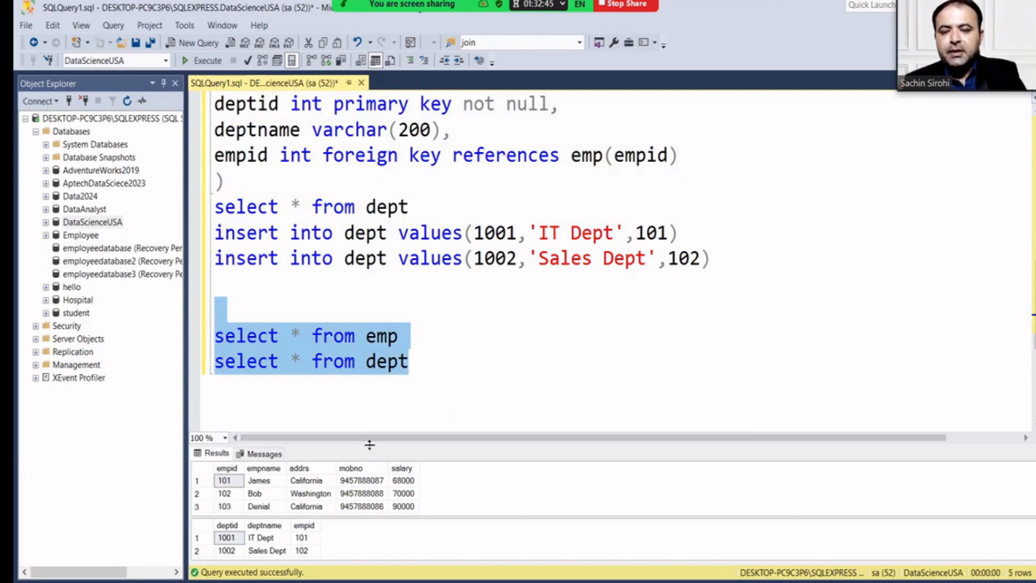
# Enlarge the results pane to review three emp and two dept rows, then open Save File As.
pyautogui.moveTo(368, 441); pyautogui.dragTo(364, 377)
pyautogui.scroll(-2, 341, 343)
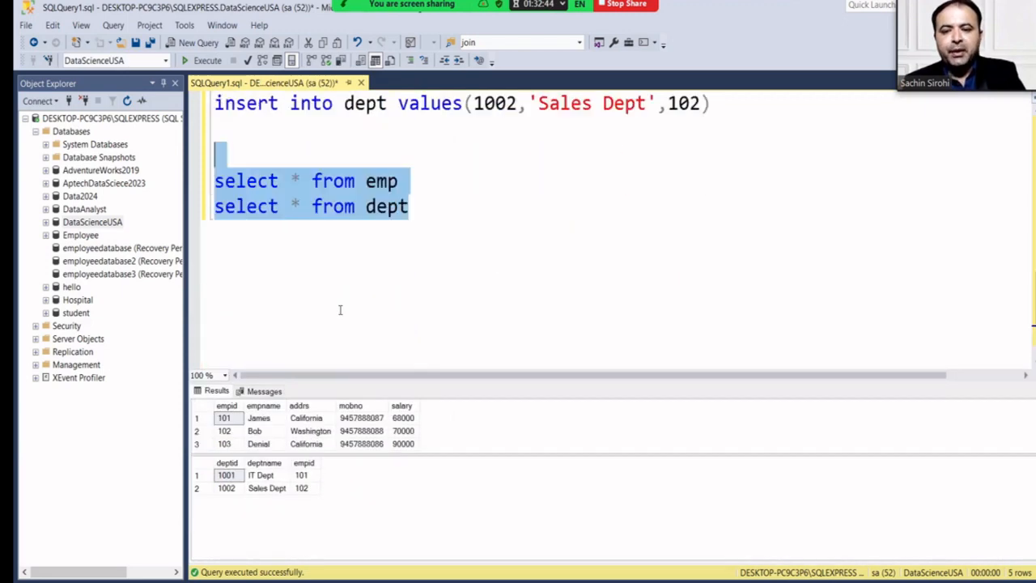
pyautogui.click(446, 224)
pyautogui.press('Return')
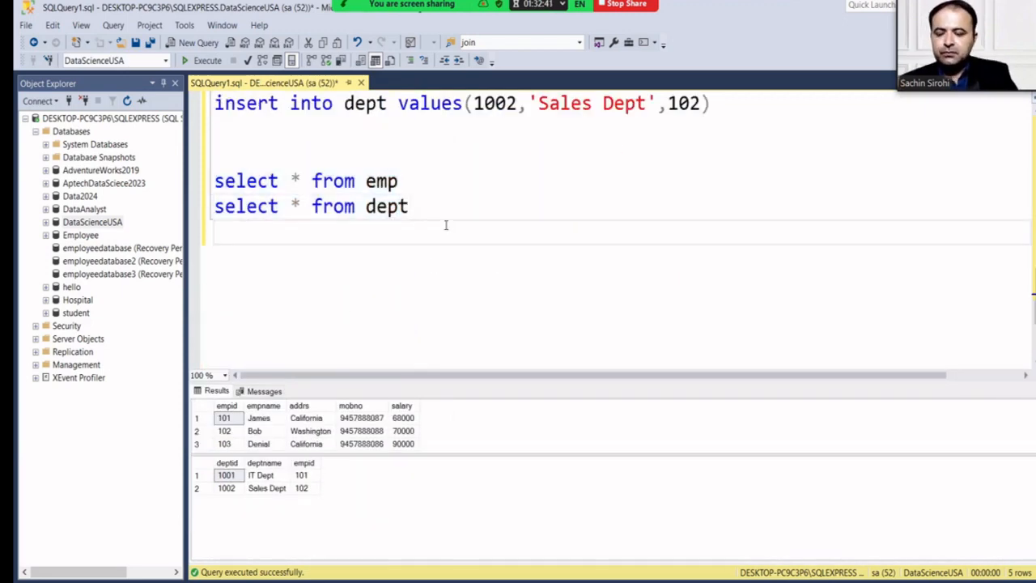
pyautogui.hotkey('ctrl', 's')
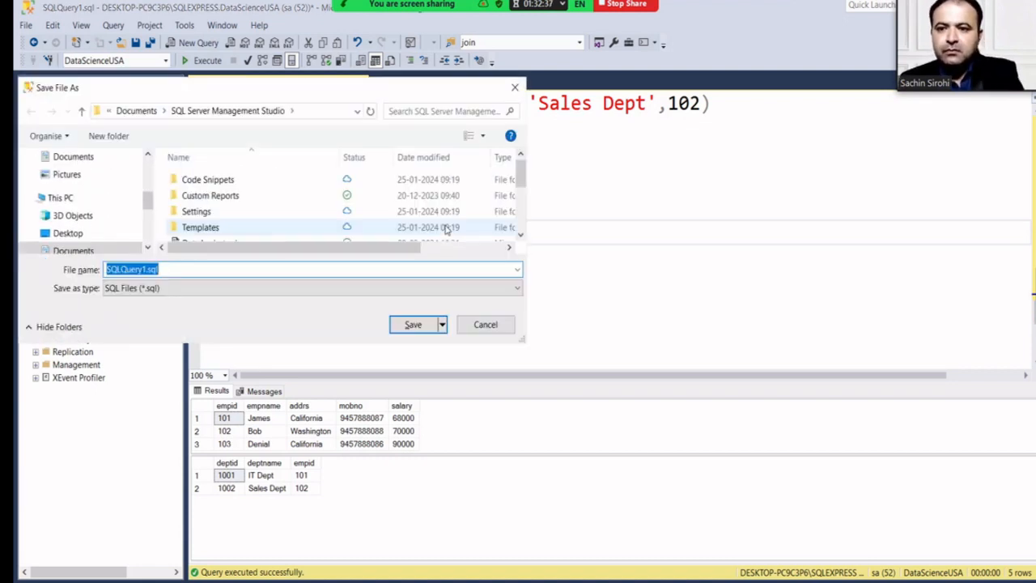
# Prefix the file name with 'Data Science 8-00-10-30' and save it as Data Science 8-00-10-30 SQLQuery1.sql.
pyautogui.press('Home')
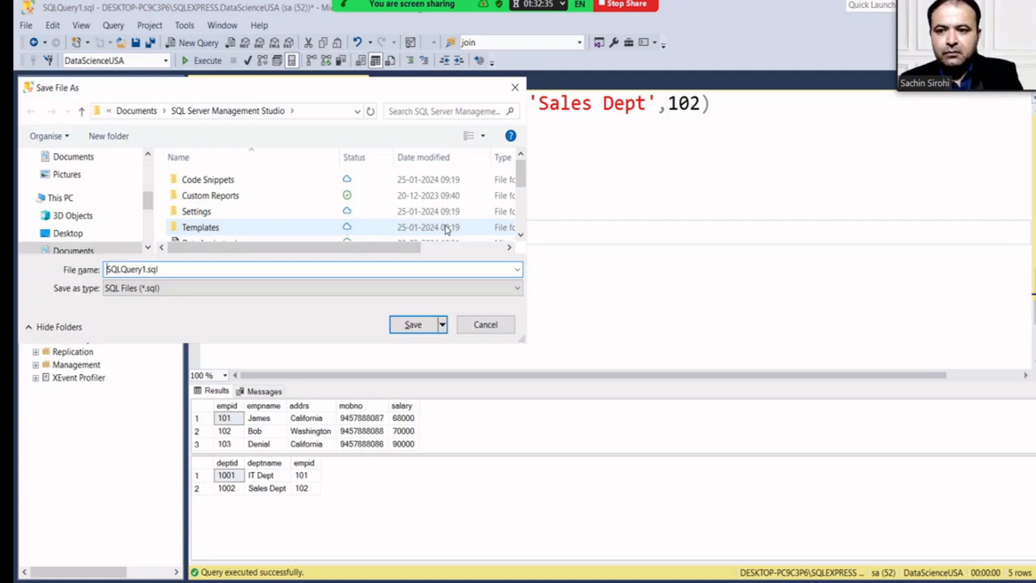
pyautogui.write('Data Science ')
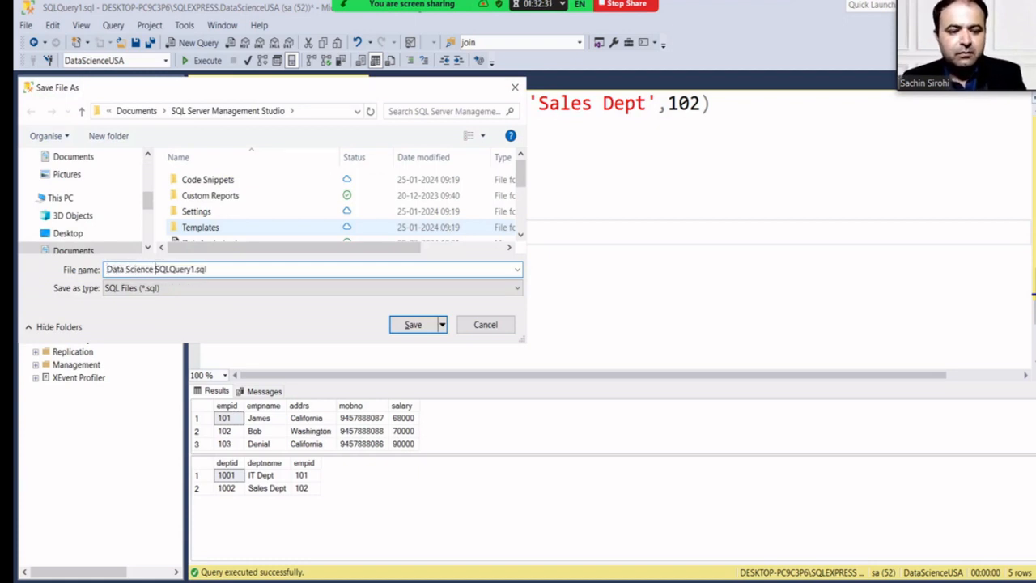
pyautogui.write('8-')
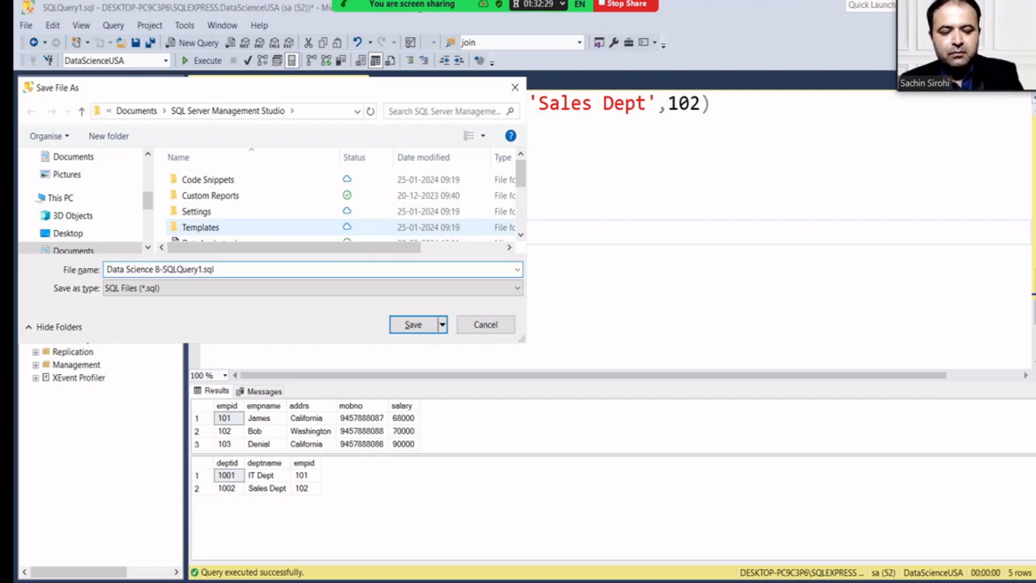
pyautogui.write('10-')
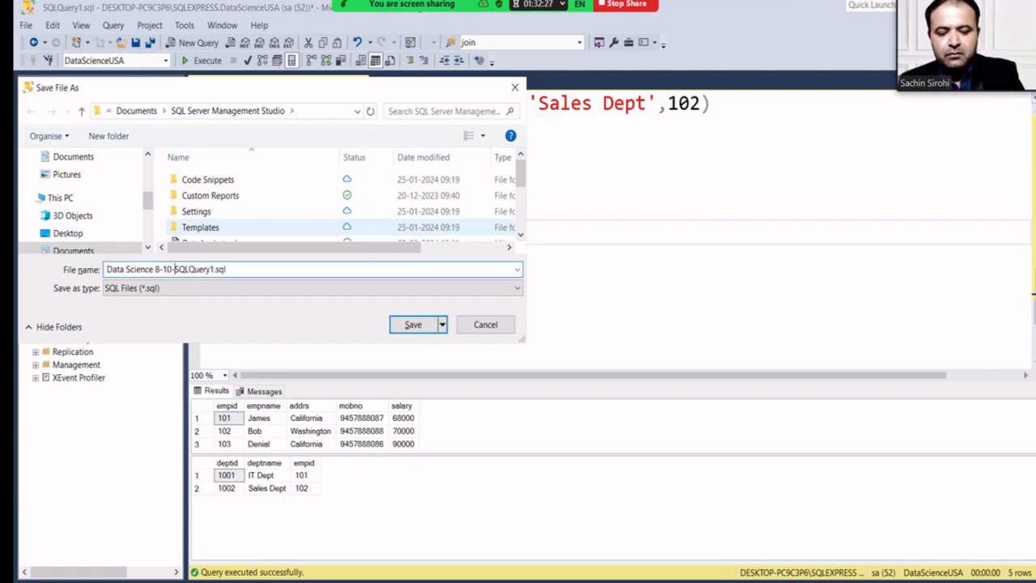
pyautogui.write('30')
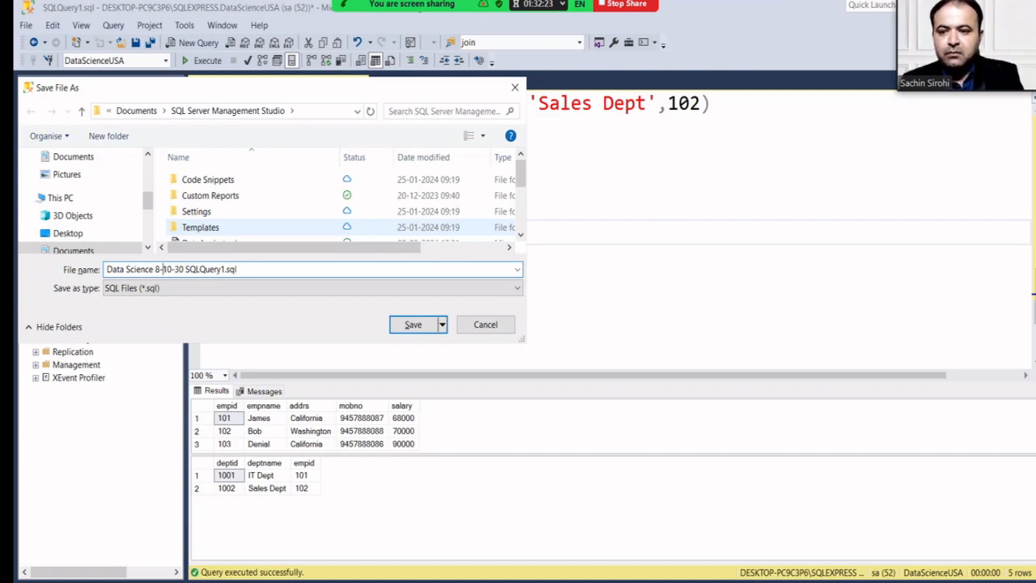
pyautogui.write(' 00')
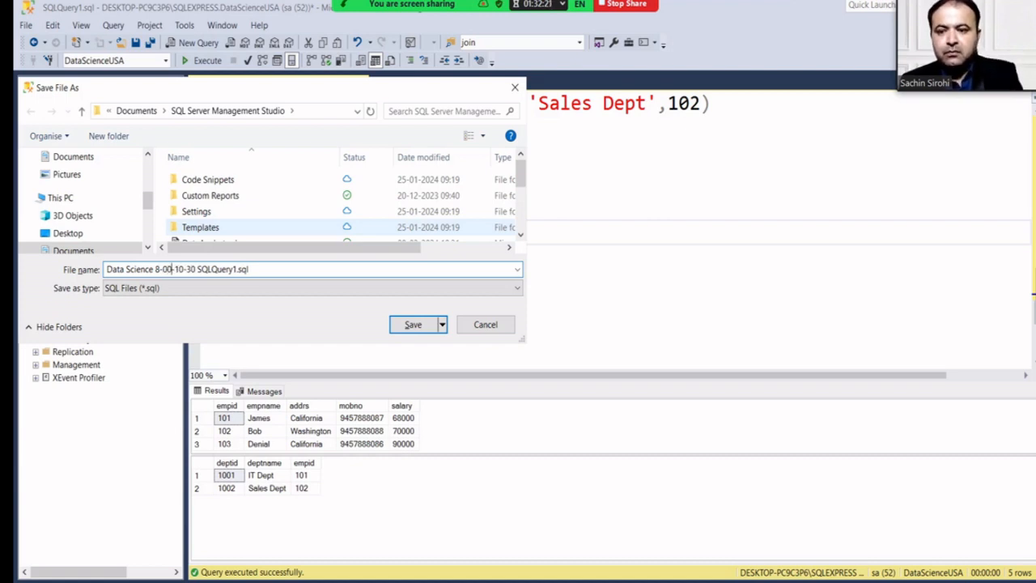
pyautogui.press('Return')
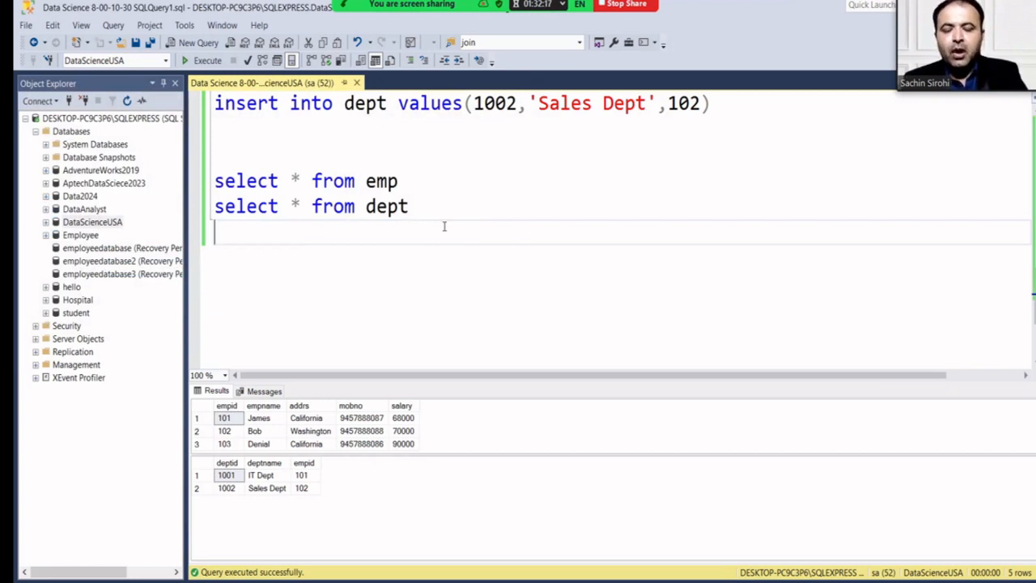
# Type 'select * from emp inner join dept on' on a new line, correcting the typos.
pyautogui.press('Return')
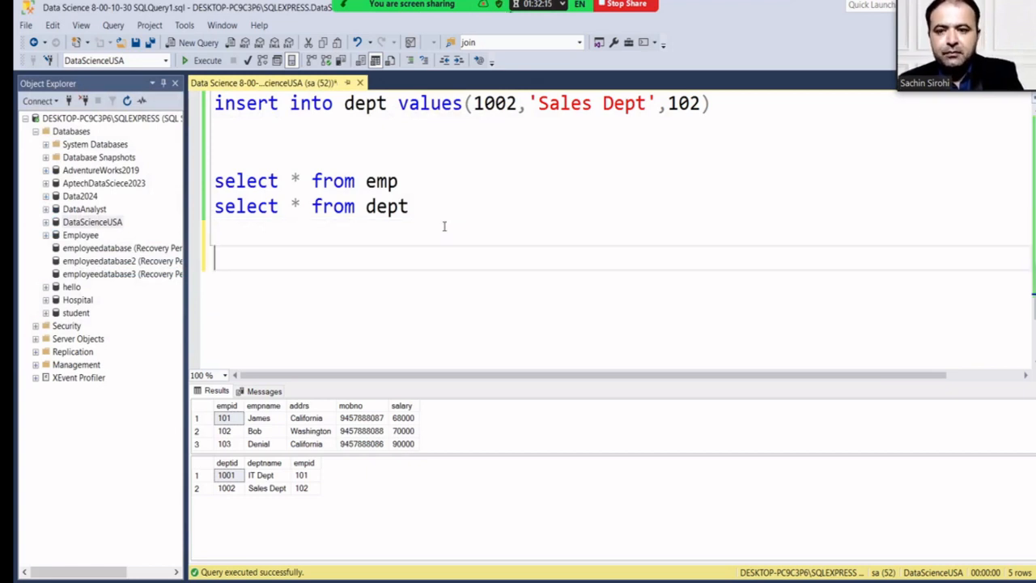
pyautogui.write('sele')
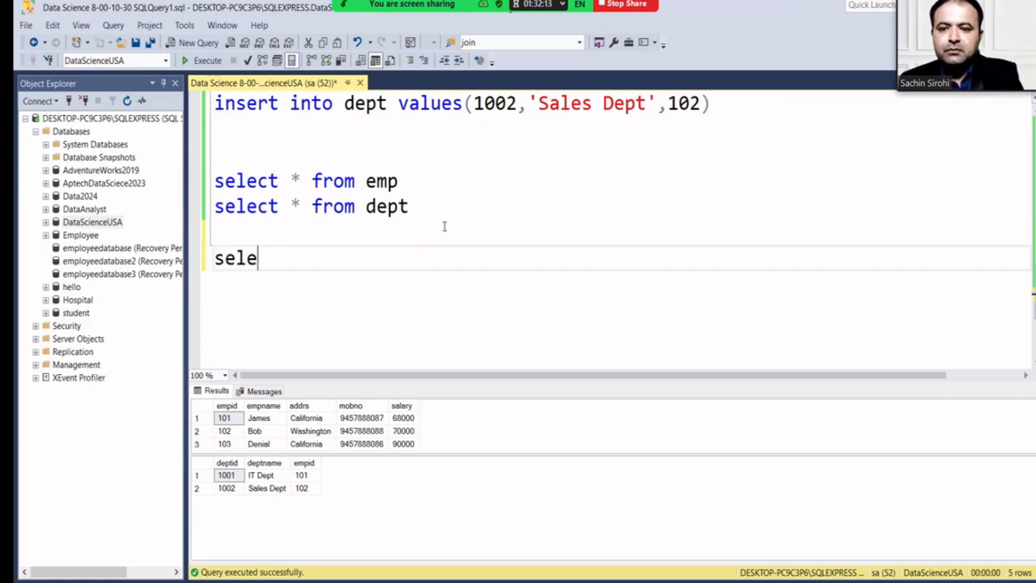
pyautogui.write('ct ')
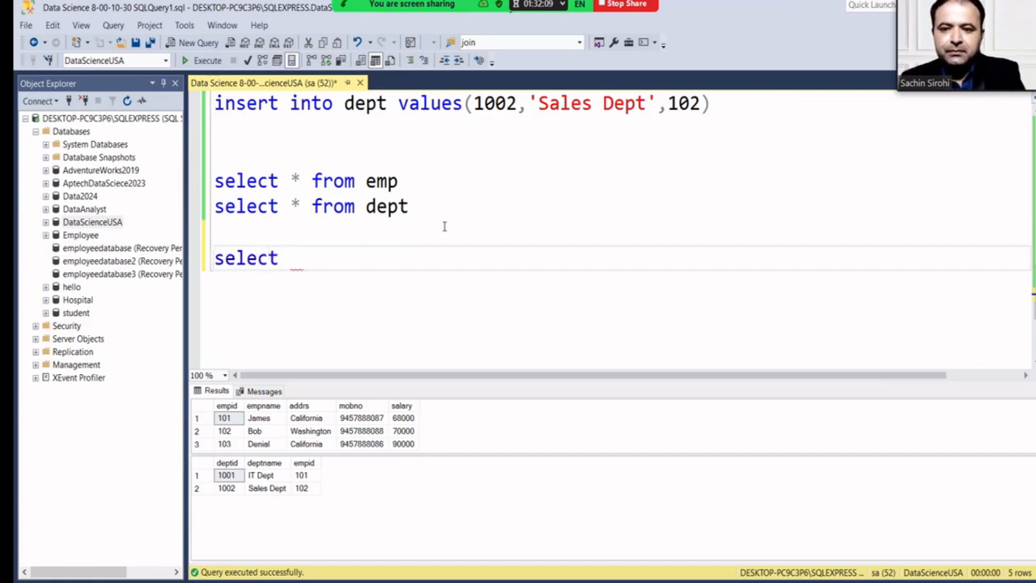
pyautogui.write('* fro')
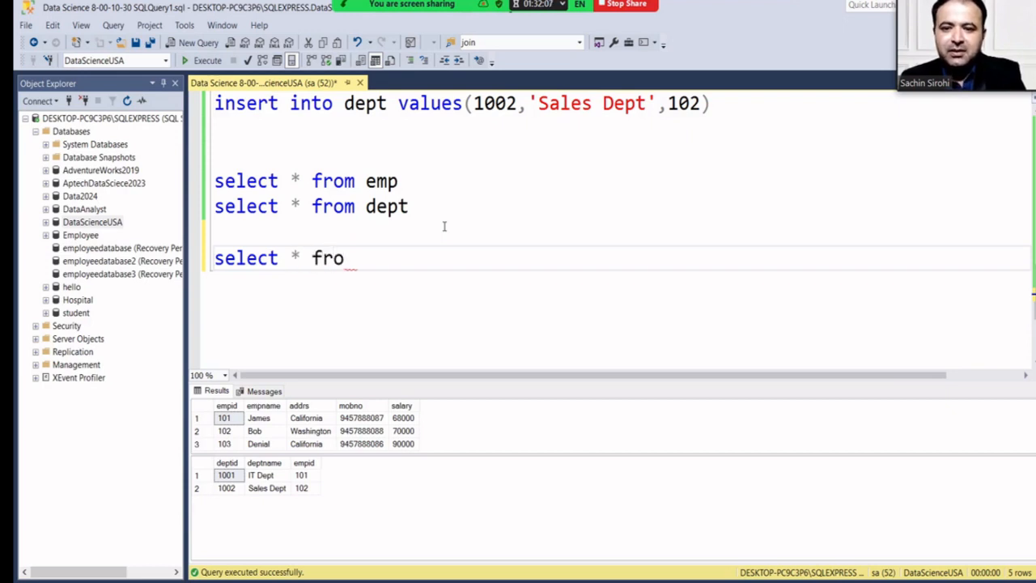
pyautogui.write('m emp')
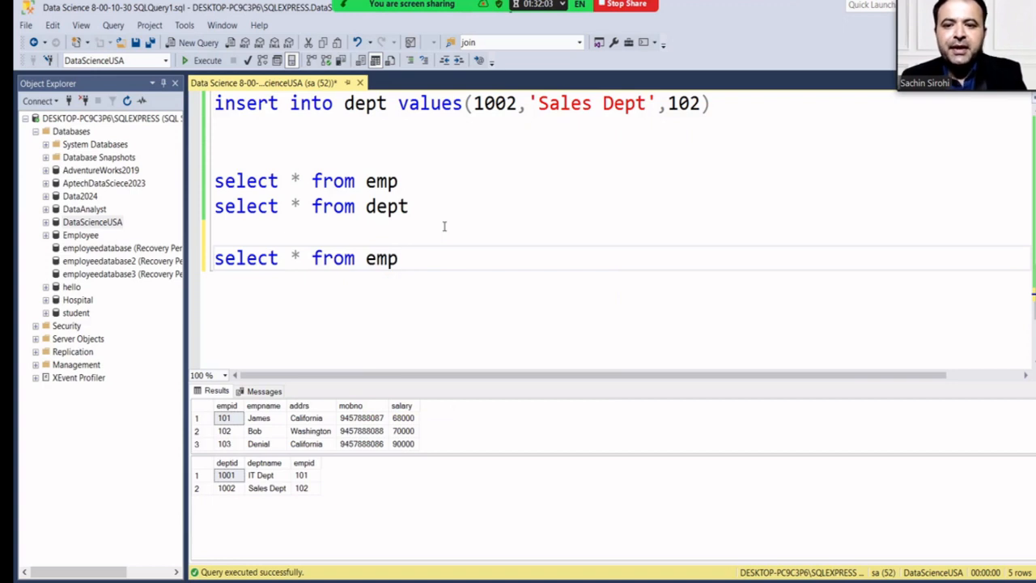
pyautogui.write('innder')
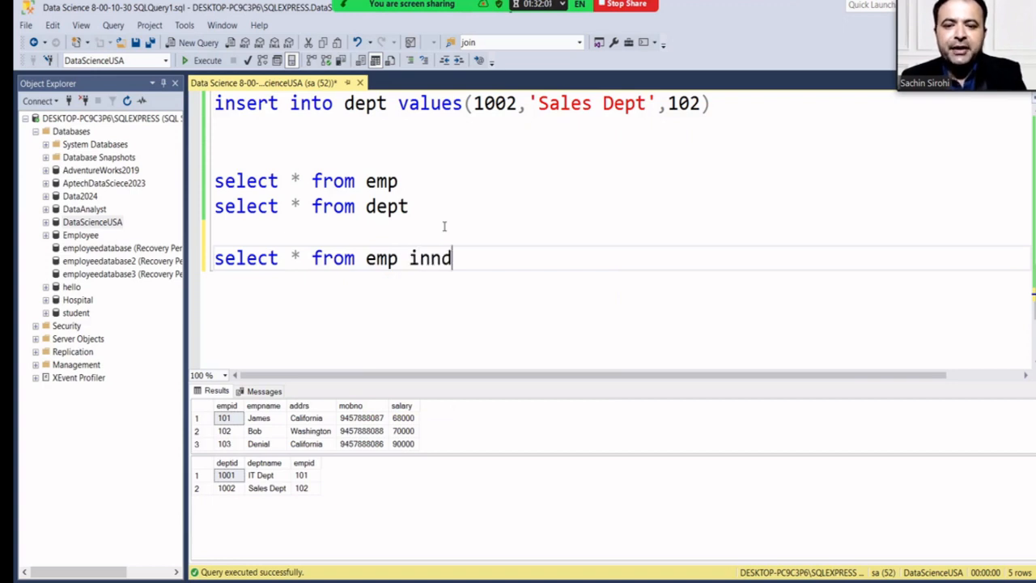
pyautogui.press('BackSpace')
pyautogui.press('BackSpace')
pyautogui.press('BackSpace')
pyautogui.write('er ')
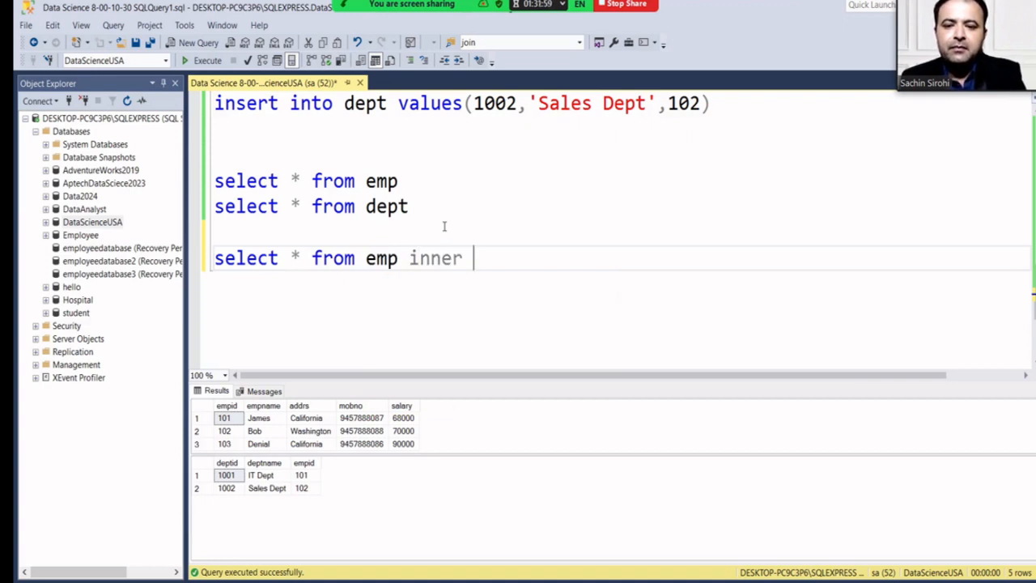
pyautogui.write('join')
pyautogui.write(' de')
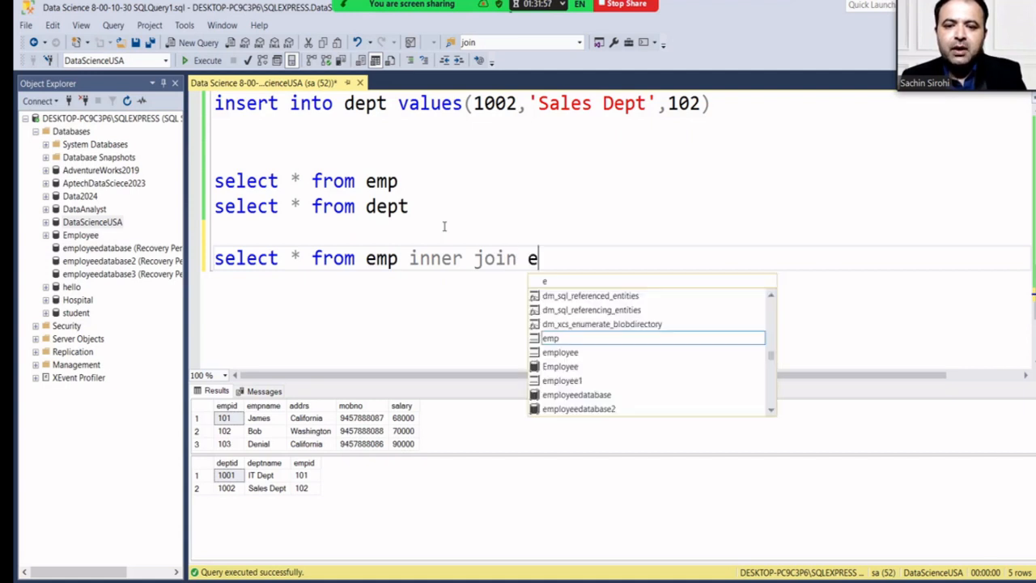
pyautogui.press('BackSpace')
pyautogui.write('dept on')
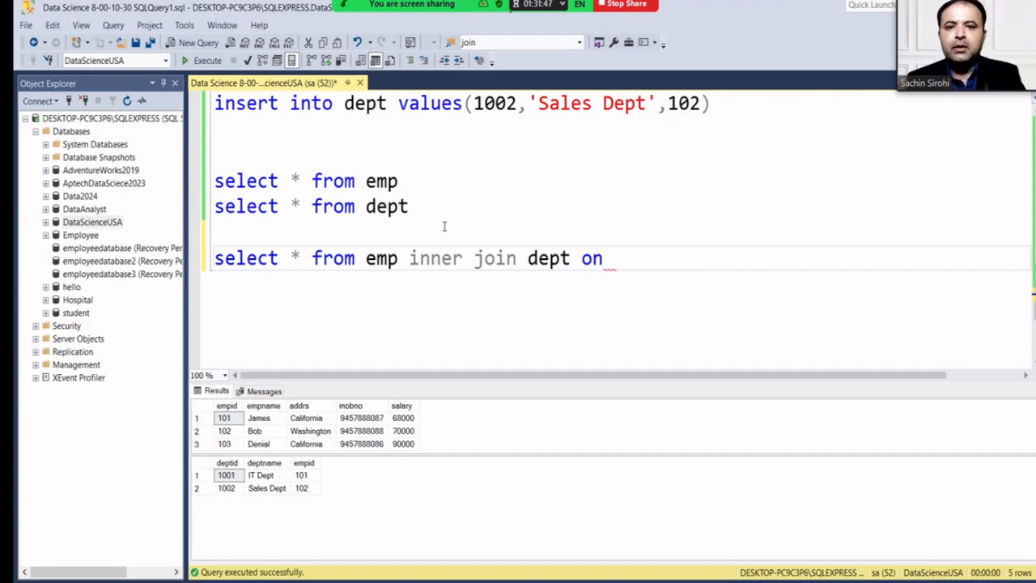
pyautogui.scroll(3, 486, 247)
# Add blank lines below the inserts and run select * from emp on its own.
pyautogui.scroll(3, 496, 252)
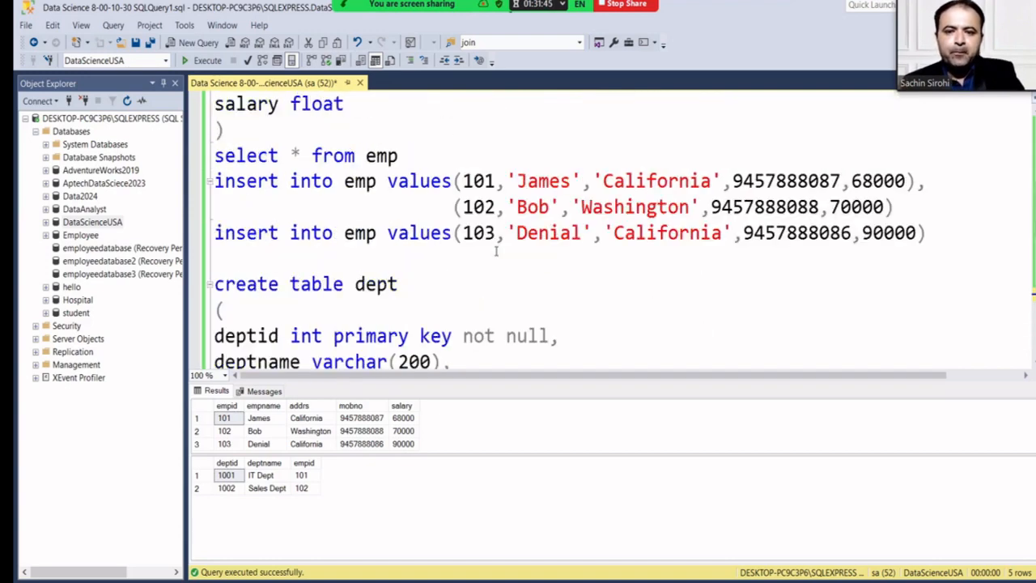
pyautogui.scroll(-2, 387, 187)
pyautogui.click(331, 183)
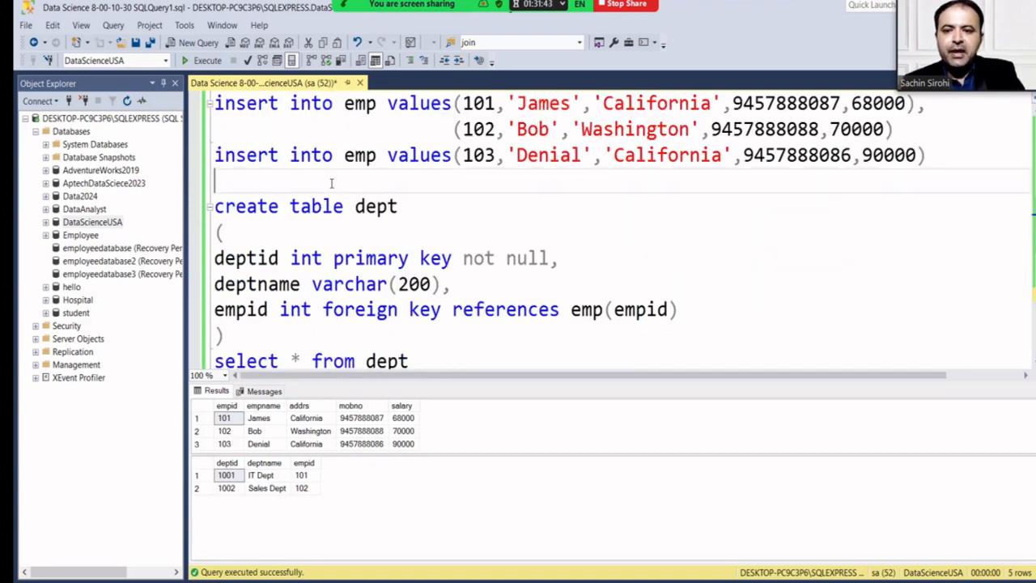
pyautogui.press('Return')
pyautogui.press('Return')
pyautogui.scroll(1, 331, 183)
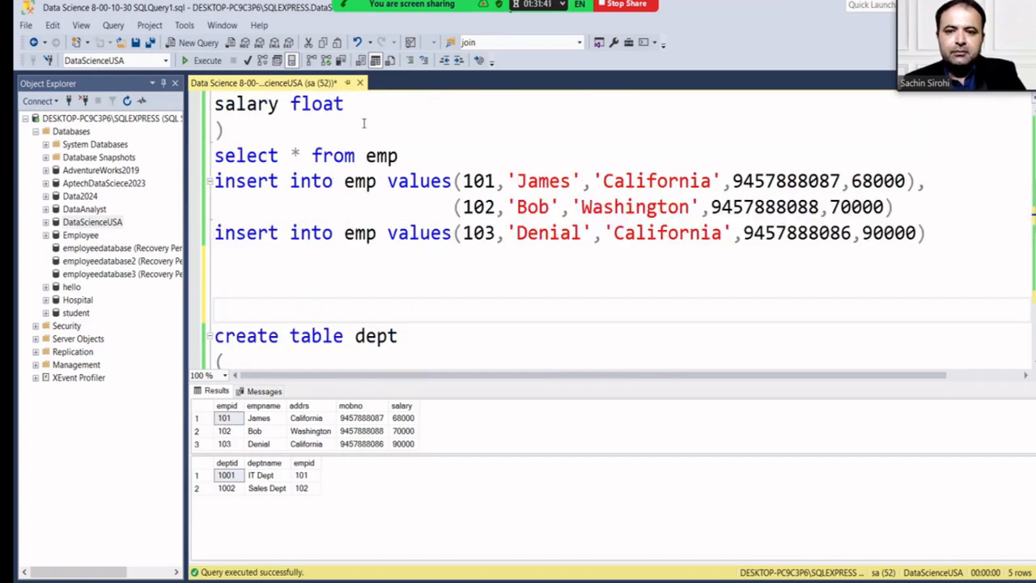
pyautogui.click(414, 154)
pyautogui.moveTo(413, 154); pyautogui.dragTo(214, 156)
pyautogui.hotkey('ctrl', 'c')
pyautogui.click(201, 61)
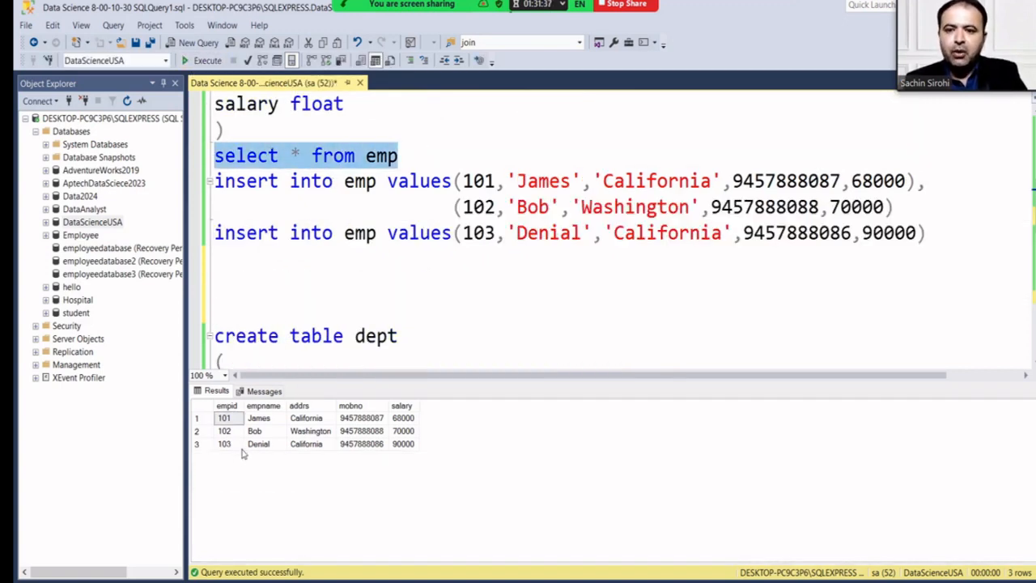
# Write select * from emp where empid=102 and run it, returning only employee 102's row.
pyautogui.click(247, 264)
pyautogui.press('Return')
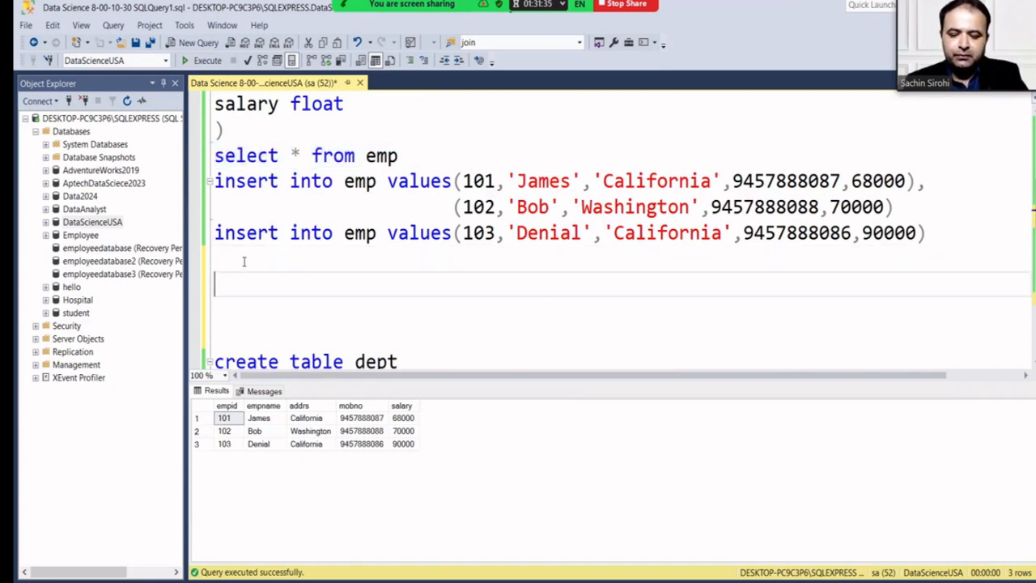
pyautogui.hotkey('ctrl', 'v')
pyautogui.write('where')
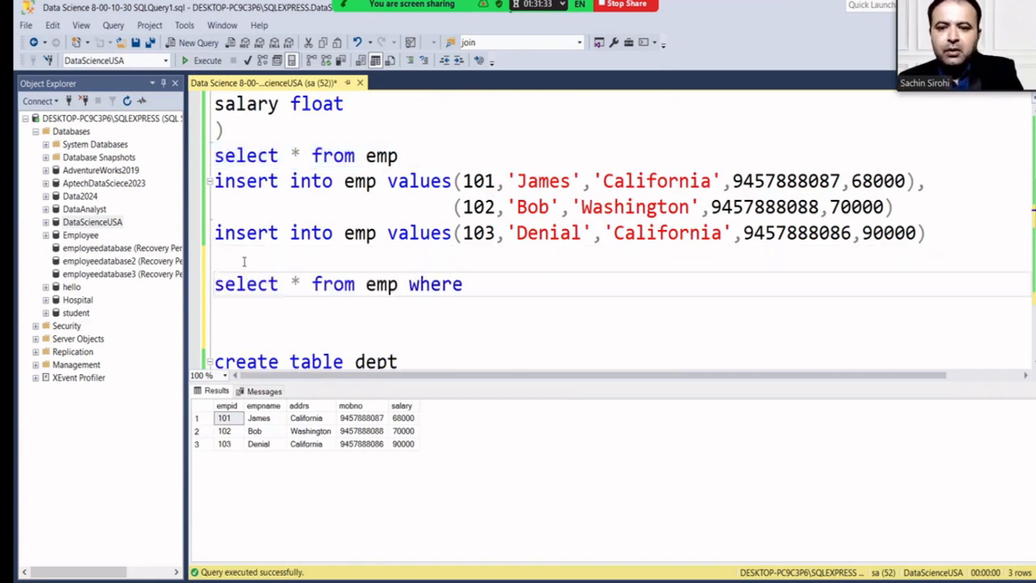
pyautogui.write(' empid=')
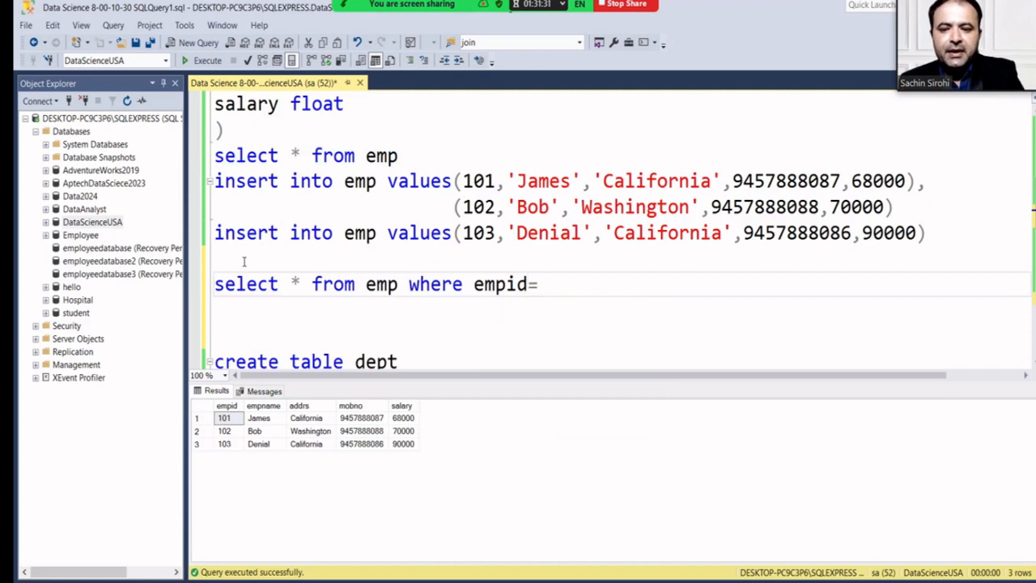
pyautogui.write('102')
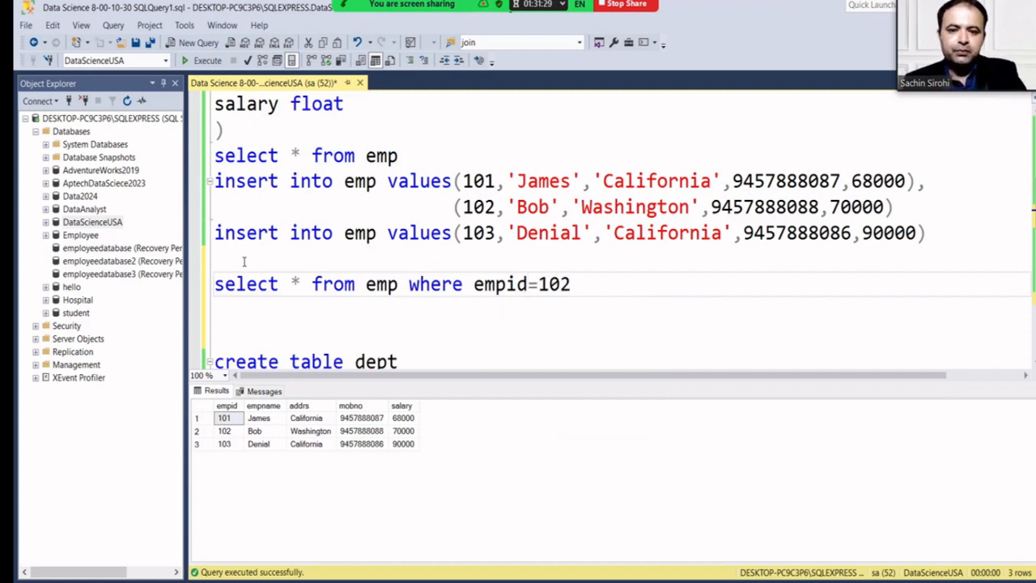
pyautogui.click(292, 327)
pyautogui.click(205, 294)
pyautogui.hotkey('ctrl', 'c')
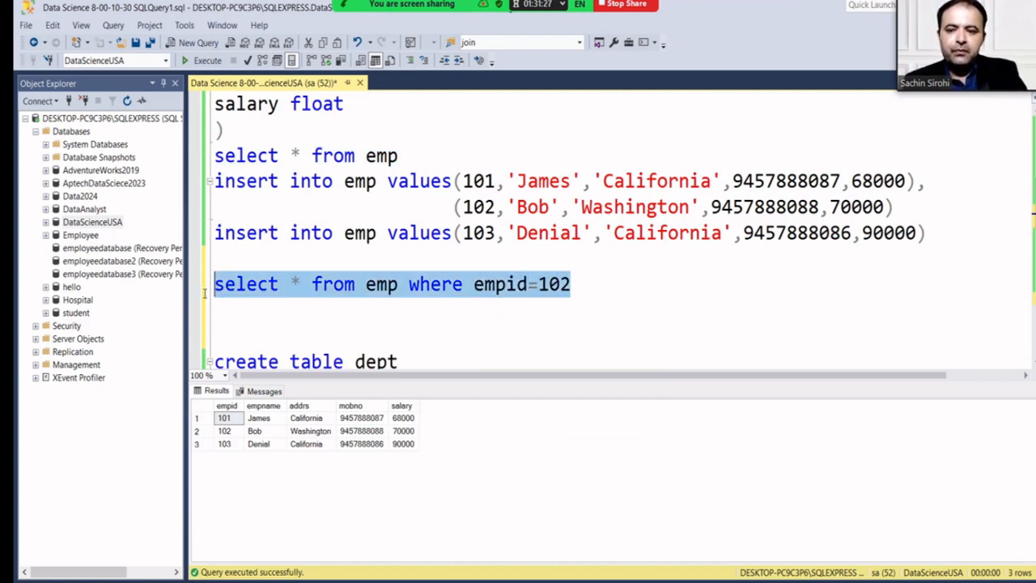
pyautogui.click(204, 61)
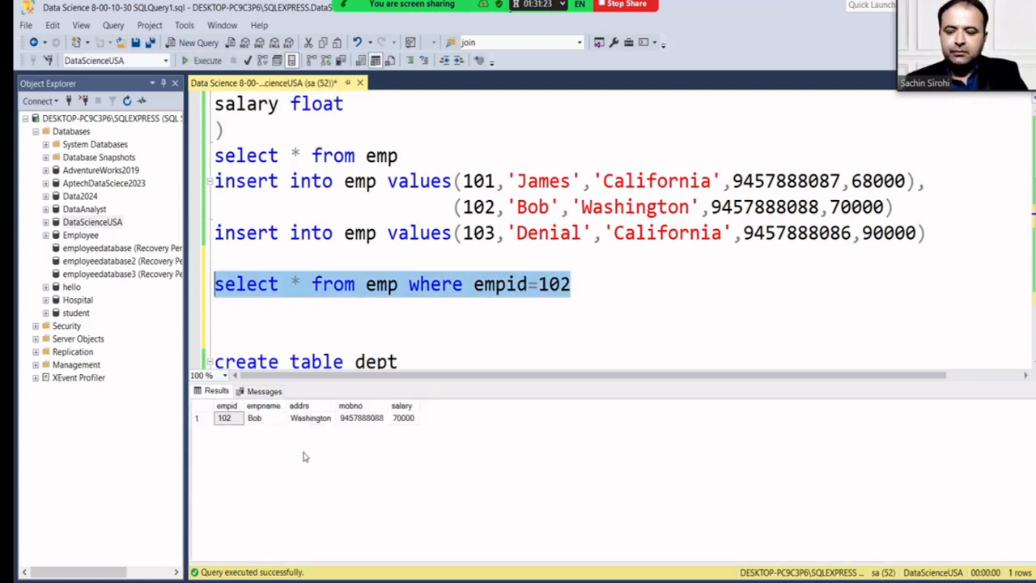
pyautogui.click(575, 302)
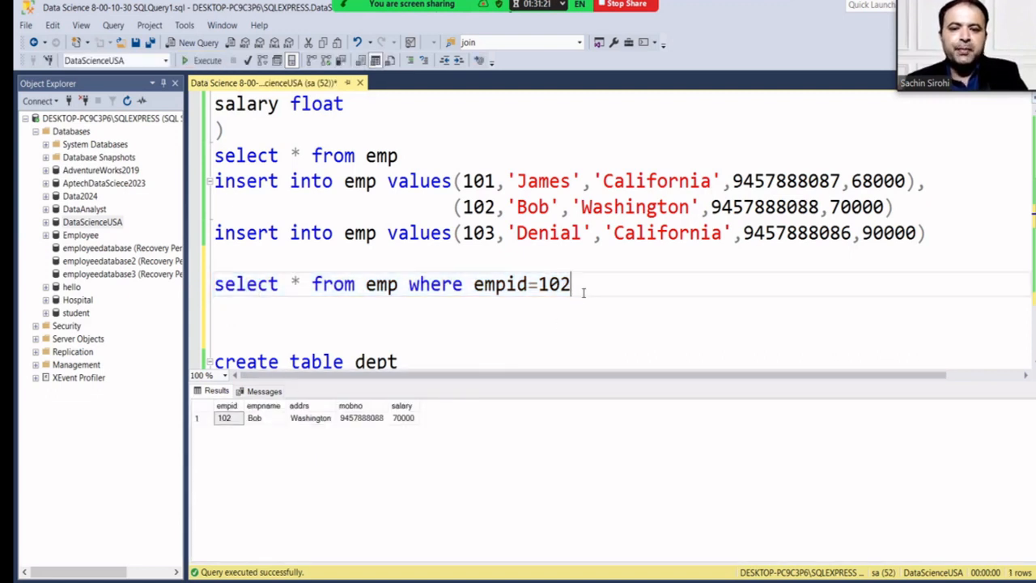
# Rewrite the filter as select * from emp where empid=101, dropping the BETWEEN attempt.
pyautogui.hotkey('ctrl', 'v')
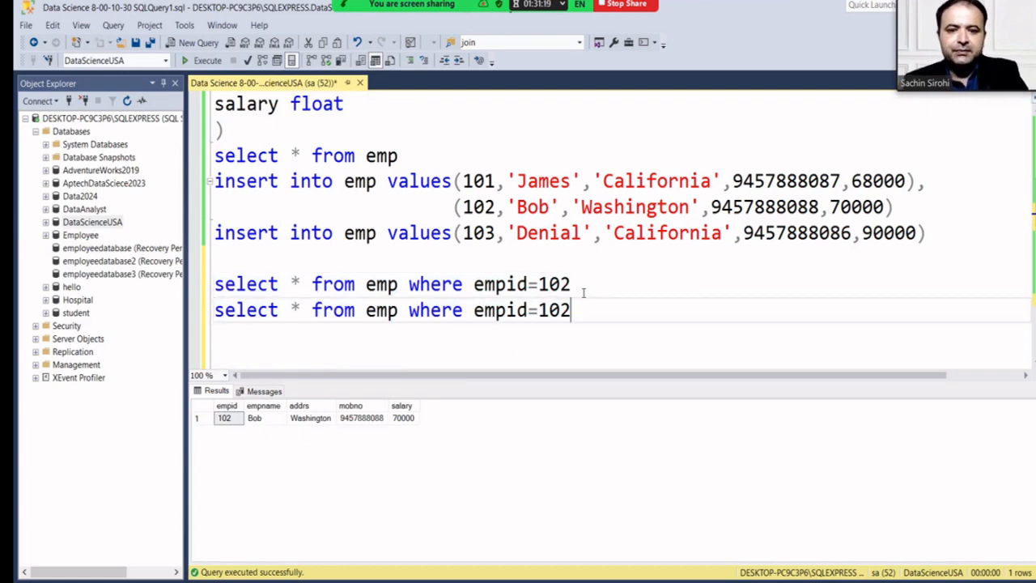
pyautogui.press('BackSpace')
pyautogui.press('BackSpace')
pyautogui.press('BackSpace')
pyautogui.press('BackSpace')
pyautogui.press('BackSpace')
pyautogui.press('BackSpace')
pyautogui.press('BackSpace')
pyautogui.press('BackSpace')
pyautogui.press('BackSpace')
pyautogui.write('b')
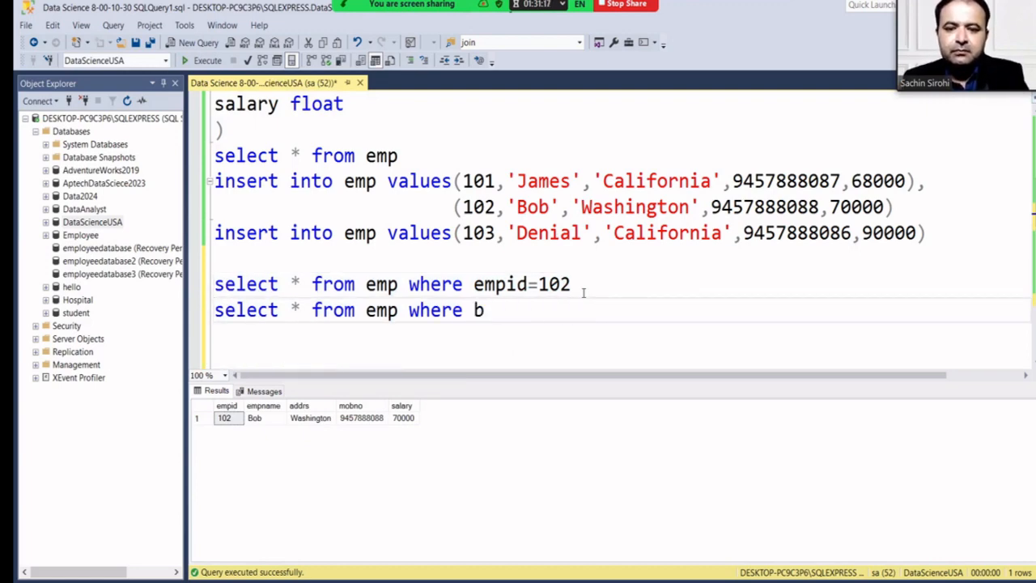
pyautogui.write('etwee')
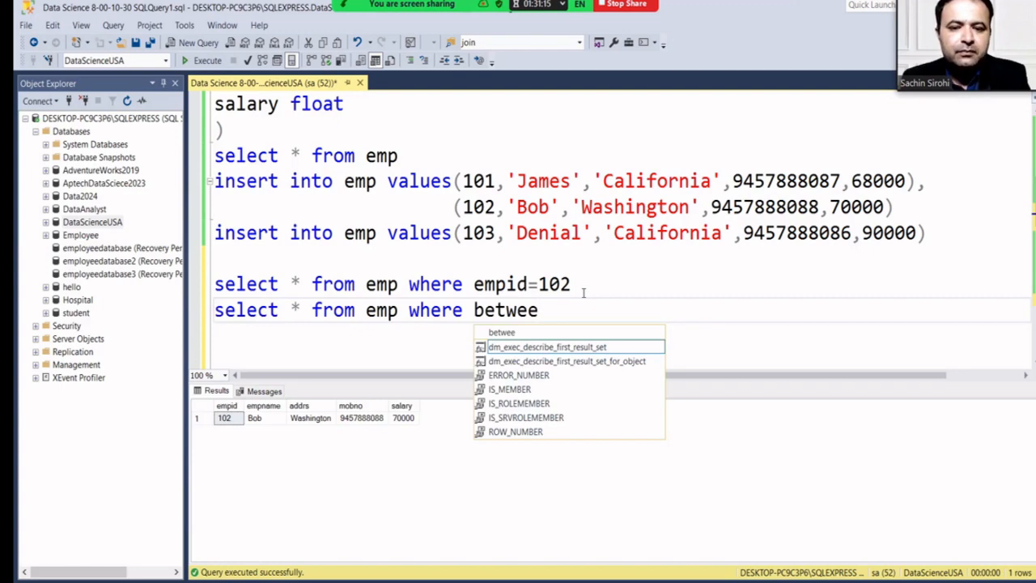
pyautogui.press('BackSpace')
pyautogui.press('BackSpace')
pyautogui.press('BackSpace')
pyautogui.press('BackSpace')
pyautogui.press('BackSpace')
pyautogui.press('BackSpace')
pyautogui.press('BackSpace')
pyautogui.press('BackSpace')
pyautogui.press('BackSpace')
pyautogui.press('BackSpace')
pyautogui.press('BackSpace')
pyautogui.press('BackSpace')
pyautogui.press('BackSpace')
pyautogui.press('BackSpace')
pyautogui.press('BackSpace')
pyautogui.press('BackSpace')
pyautogui.press('BackSpace')
pyautogui.press('BackSpace')
pyautogui.press('BackSpace')
pyautogui.press('BackSpace')
pyautogui.press('BackSpace')
pyautogui.press('BackSpace')
pyautogui.press('BackSpace')
pyautogui.press('BackSpace')
pyautogui.press('BackSpace')
pyautogui.press('BackSpace')
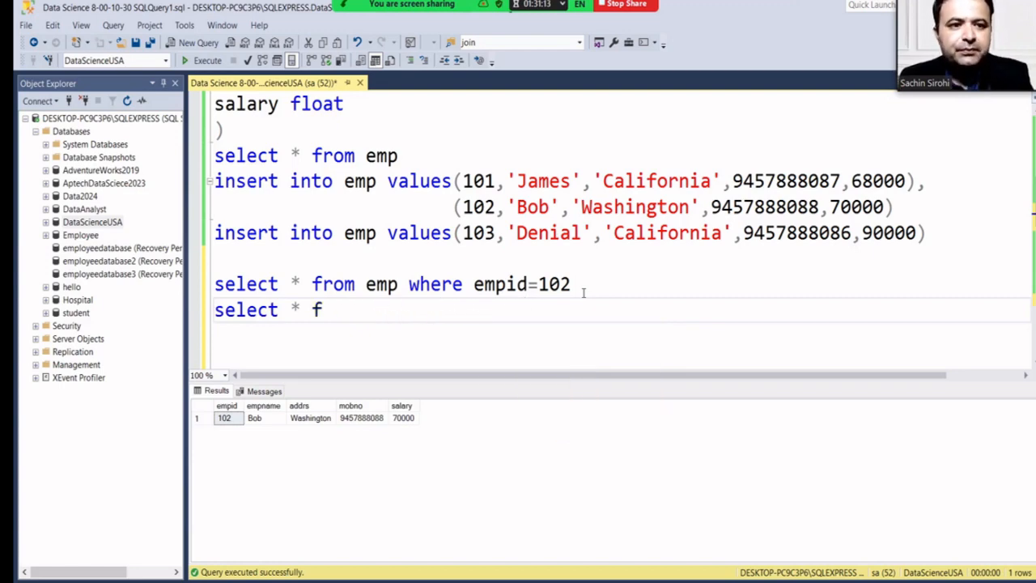
pyautogui.write('01')
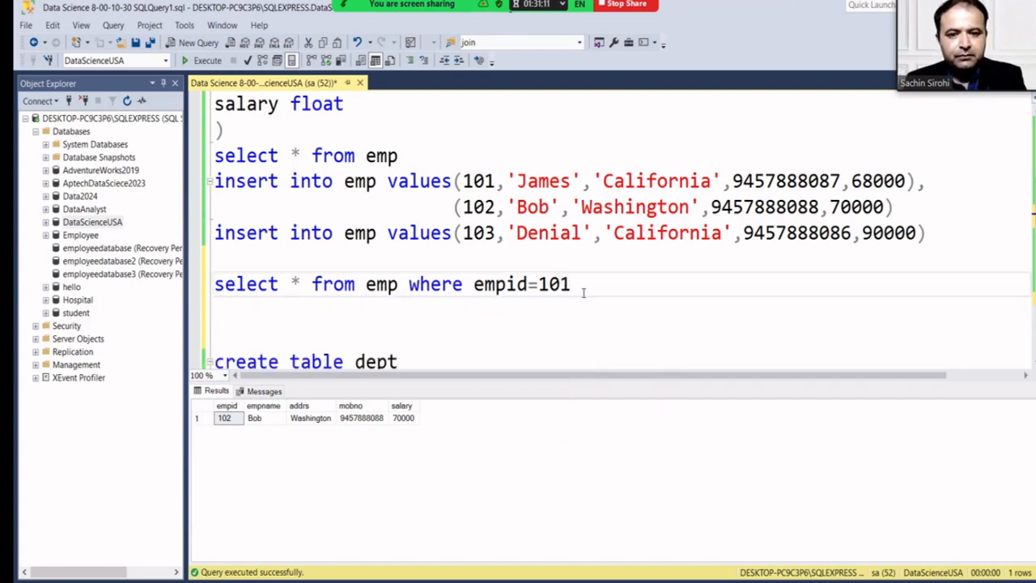
pyautogui.press('Delete')
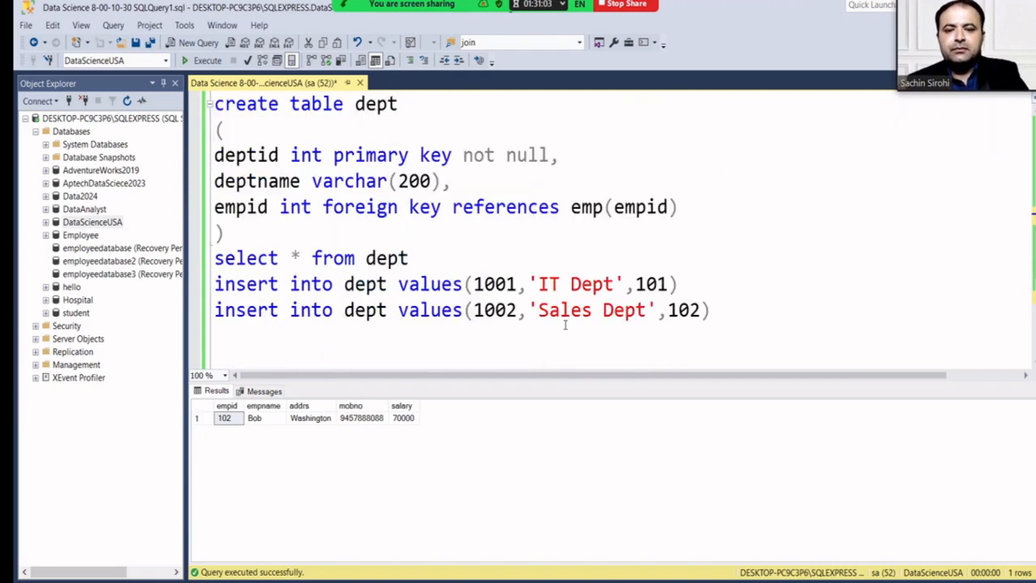
# Alias emp as e and dept as d in the inner join query.
pyautogui.scroll(-2, 564, 323)
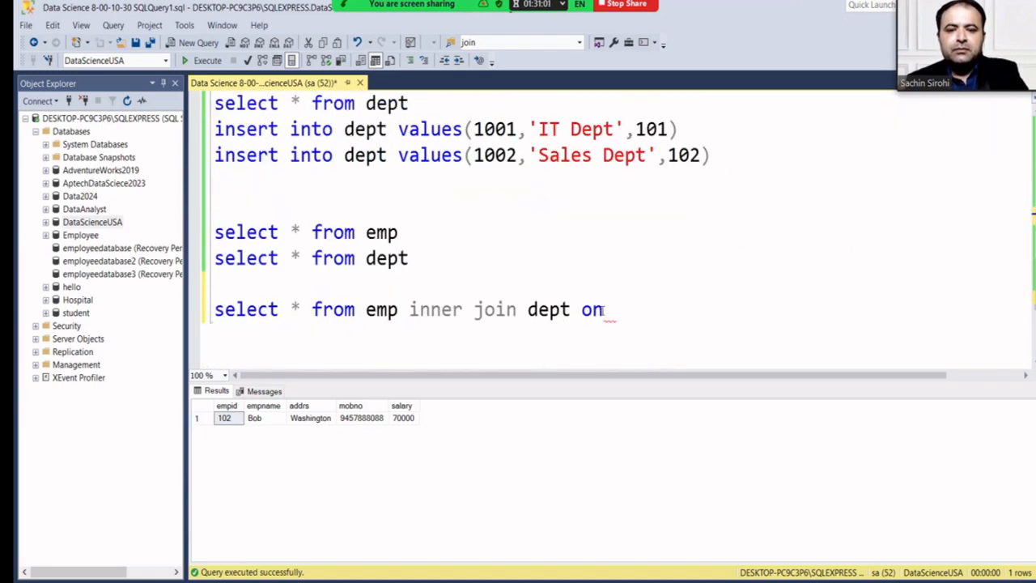
pyautogui.click(609, 309)
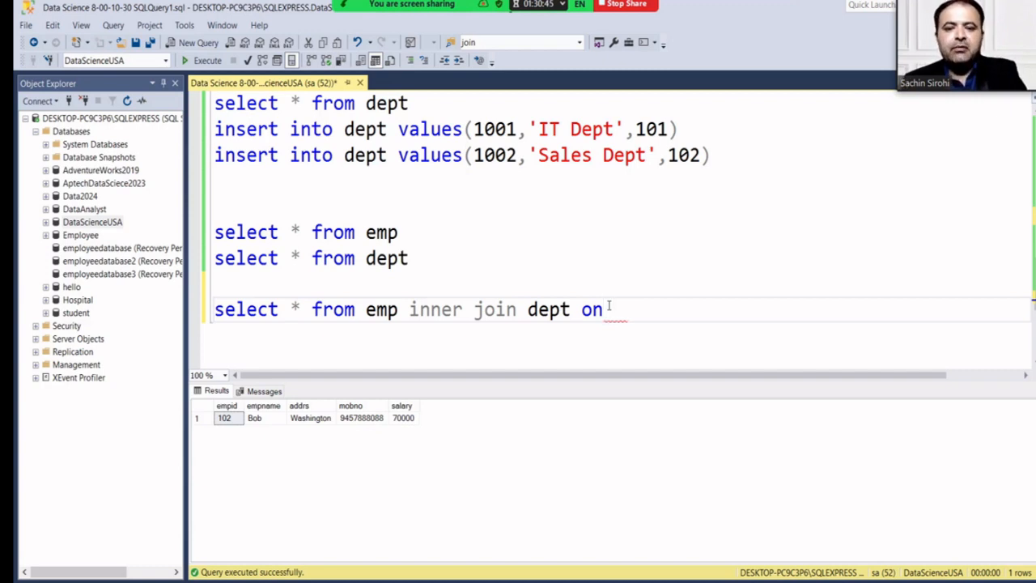
pyautogui.click(405, 309)
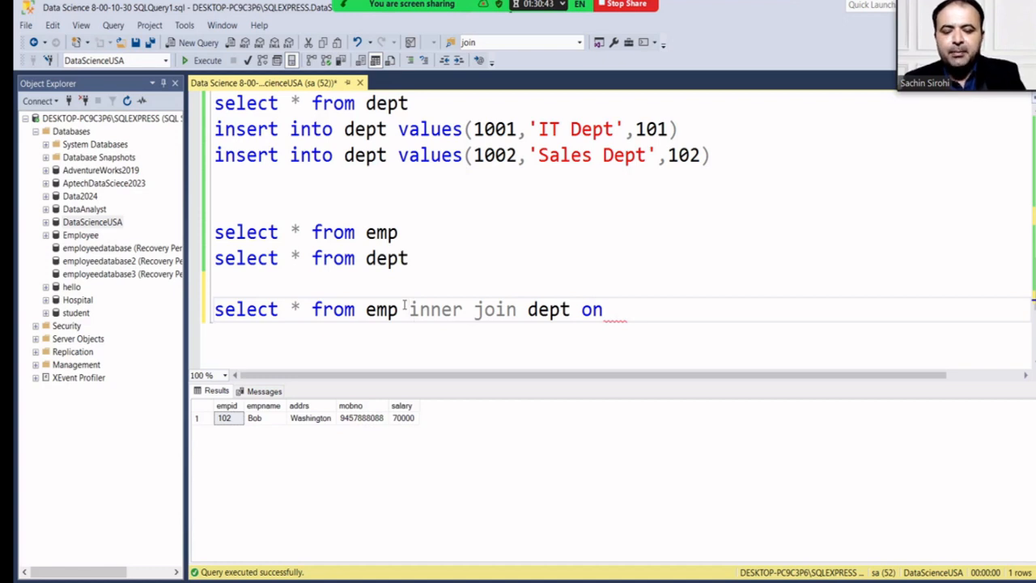
pyautogui.write('as e')
pyautogui.press('Right')
pyautogui.press('Right')
pyautogui.press('Right')
pyautogui.press('Right')
pyautogui.press('Right')
pyautogui.press('Right')
pyautogui.press('Right')
pyautogui.press('Right')
pyautogui.press('Right')
pyautogui.press('Right')
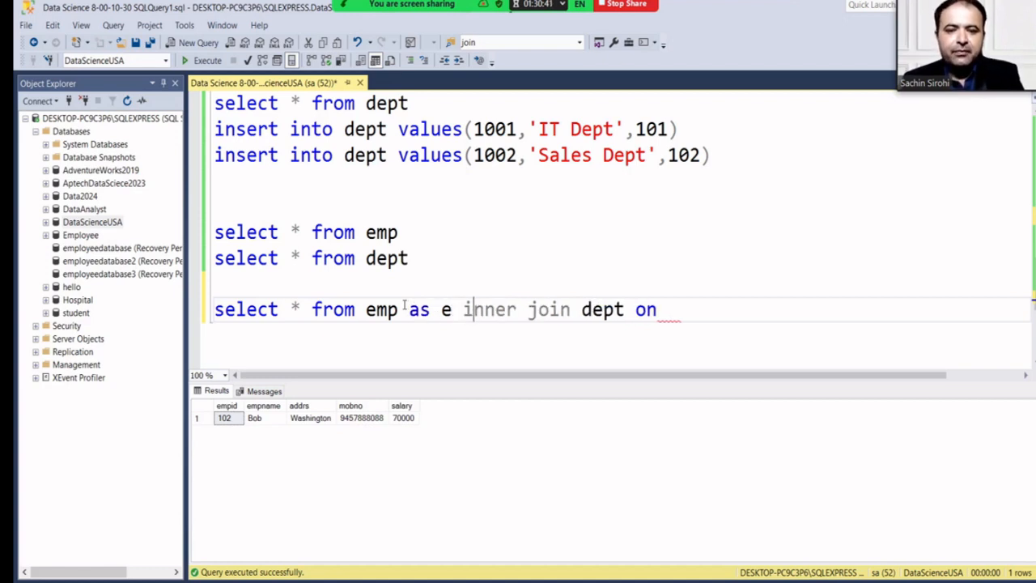
pyautogui.press('Right')
pyautogui.press('Right')
pyautogui.press('Right')
pyautogui.press('Right')
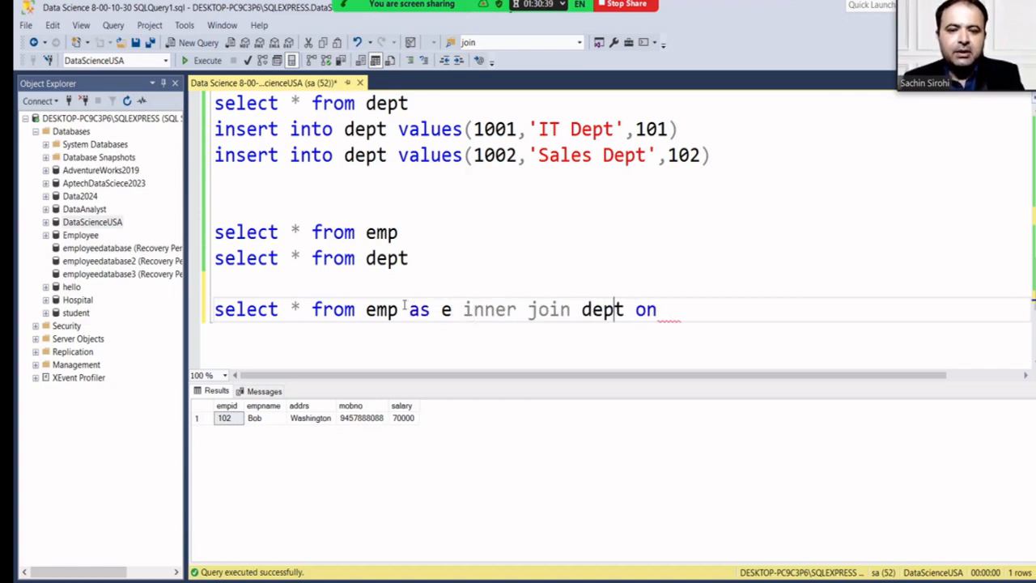
pyautogui.write('ad')
pyautogui.press('BackSpace')
pyautogui.press('BackSpace')
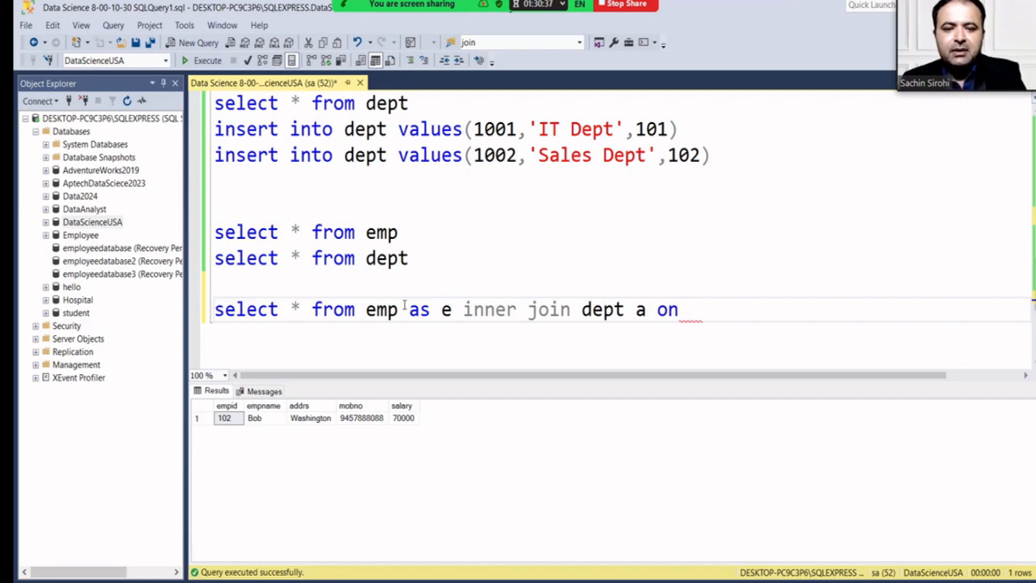
pyautogui.write('s d')
# Complete the join condition as e.empid=d.empid using IntelliSense suggestions.
pyautogui.press('Right')
pyautogui.press('Right')
pyautogui.press('Right')
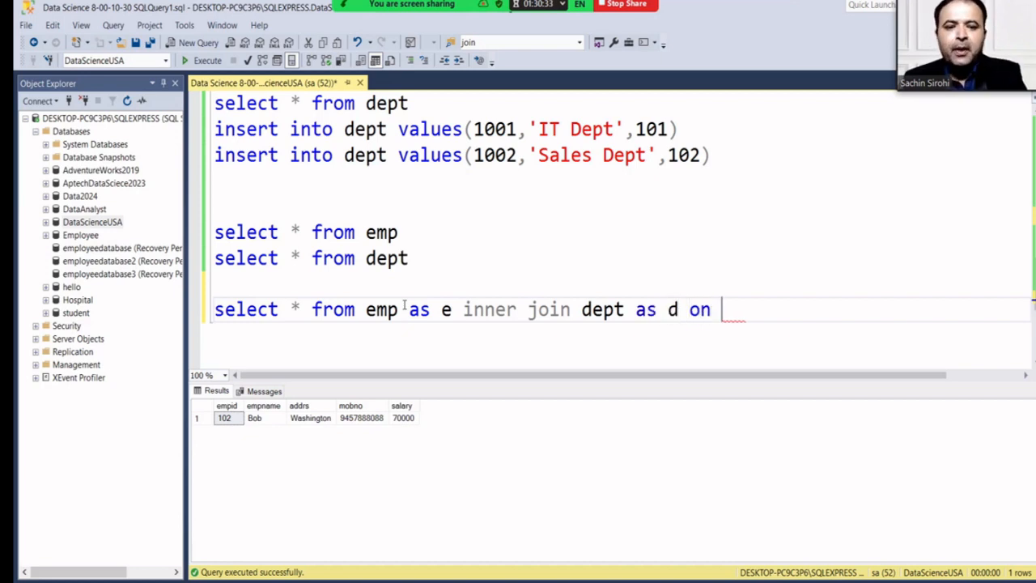
pyautogui.write('e.')
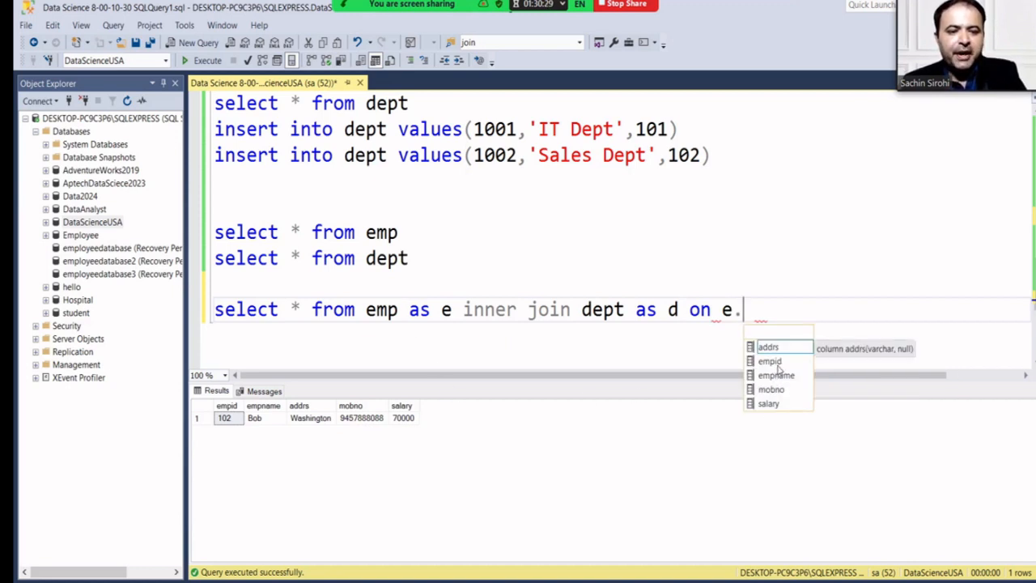
pyautogui.press('Down')
pyautogui.press('Down')
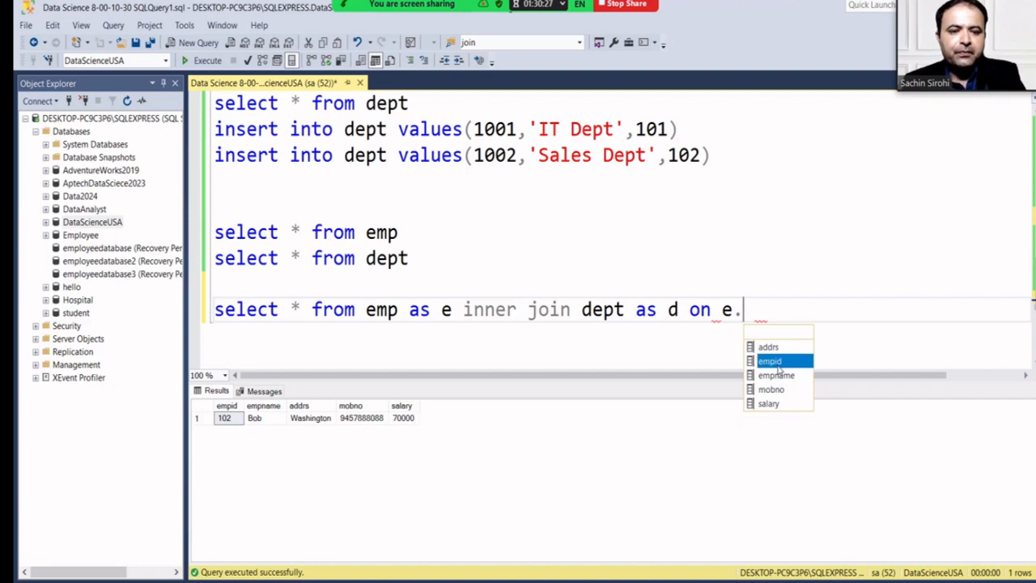
pyautogui.press('Return')
pyautogui.write('=')
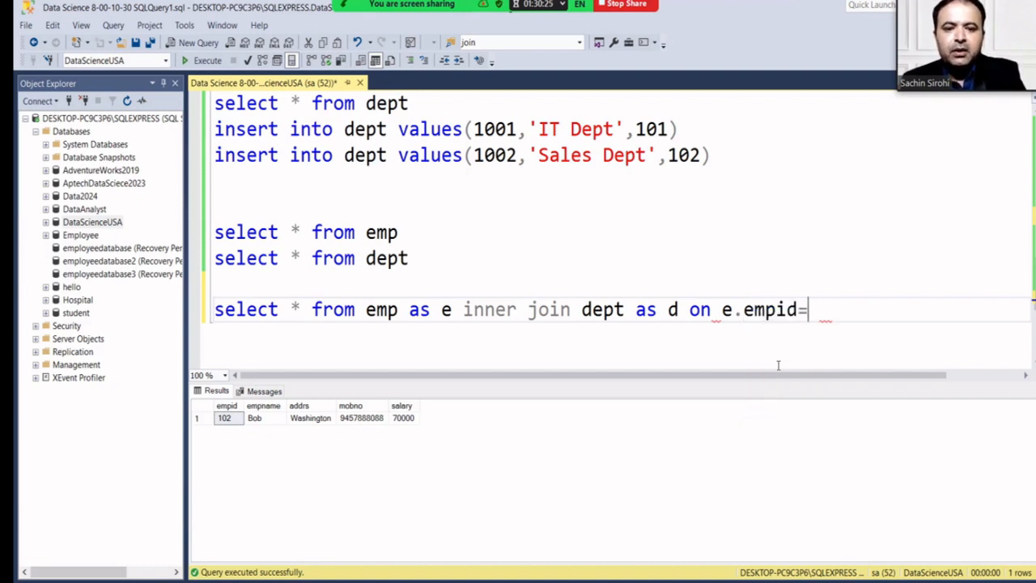
pyautogui.write('d.')
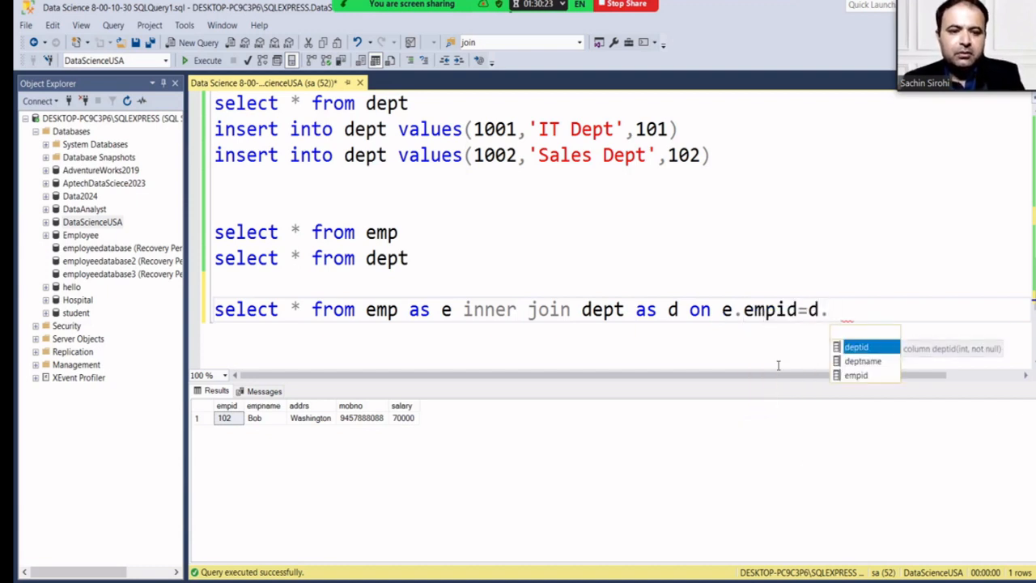
pyautogui.press('Return')
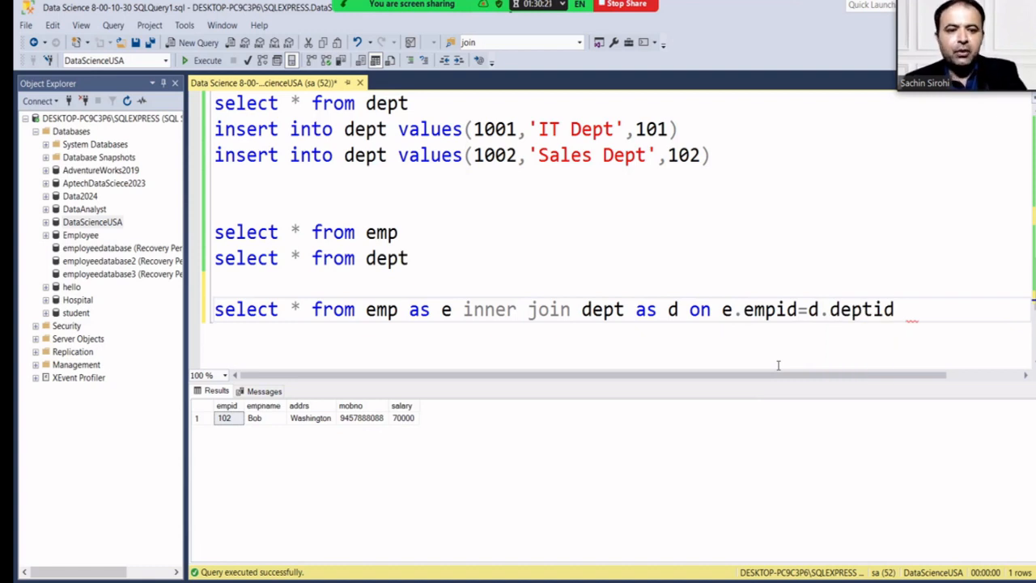
pyautogui.press('BackSpace')
pyautogui.press('BackSpace')
pyautogui.press('BackSpace')
pyautogui.press('BackSpace')
pyautogui.press('BackSpace')
pyautogui.press('BackSpace')
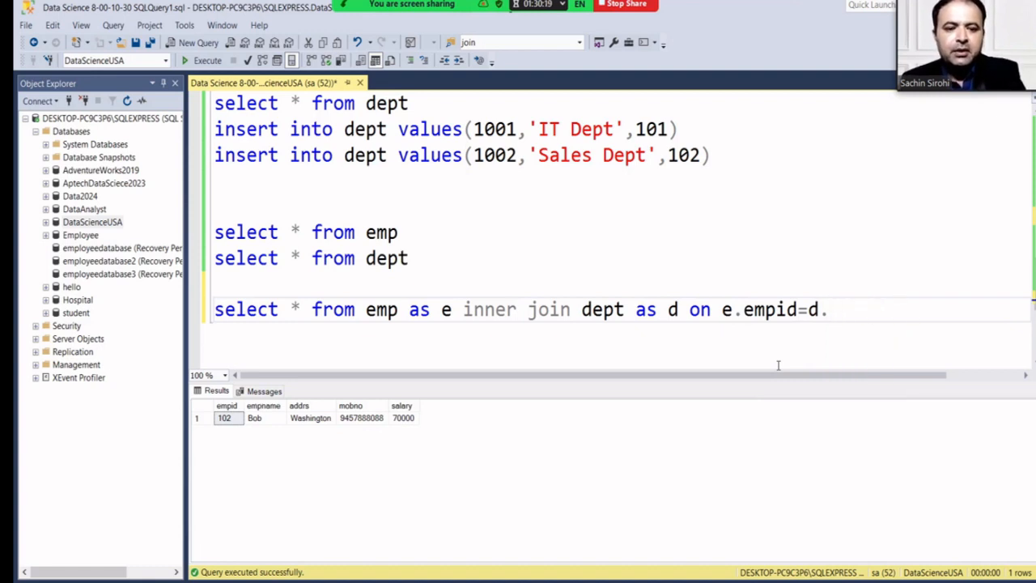
pyautogui.write('e')
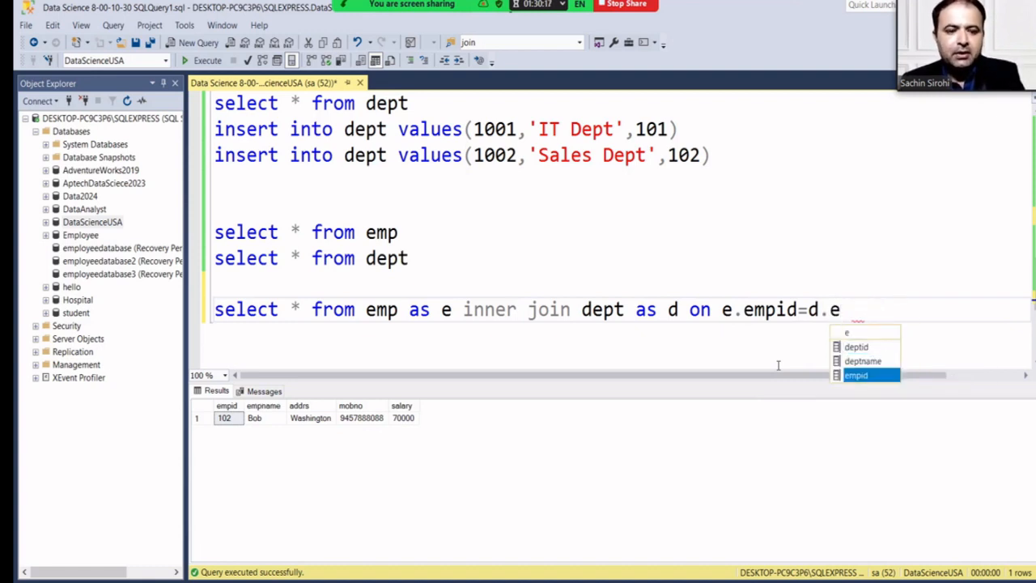
pyautogui.press('Tab')
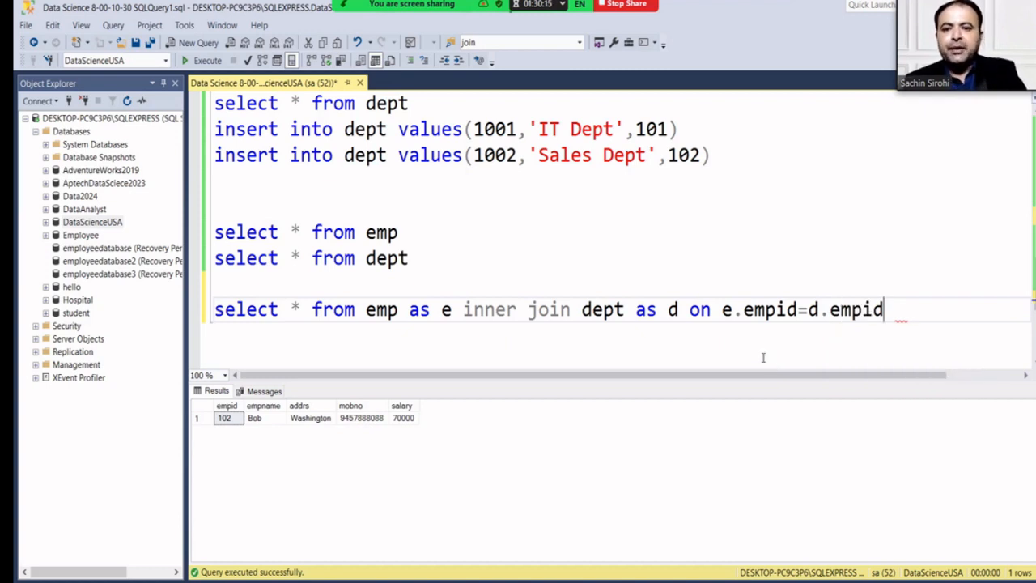
# Run both select * queries, then run the inner join pairing employees 101 and 102 with departments.
pyautogui.moveTo(409, 258); pyautogui.dragTo(204, 231)
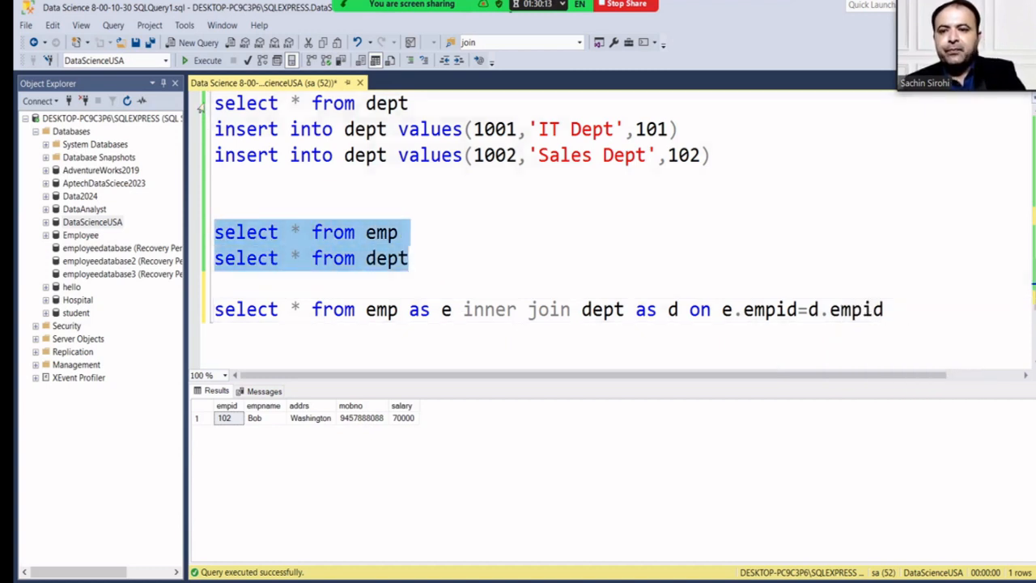
pyautogui.click(203, 62)
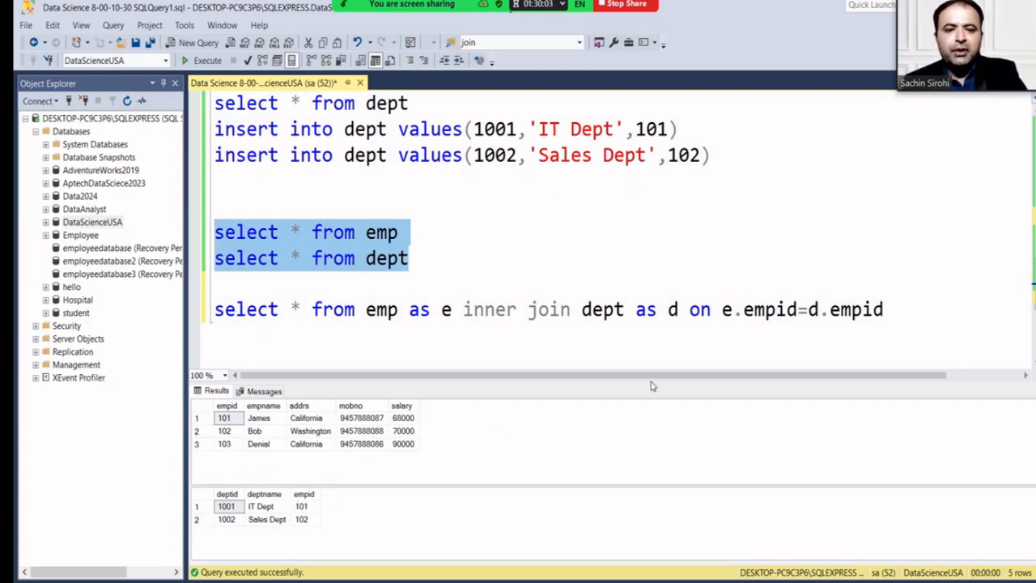
pyautogui.moveTo(890, 311); pyautogui.dragTo(214, 311)
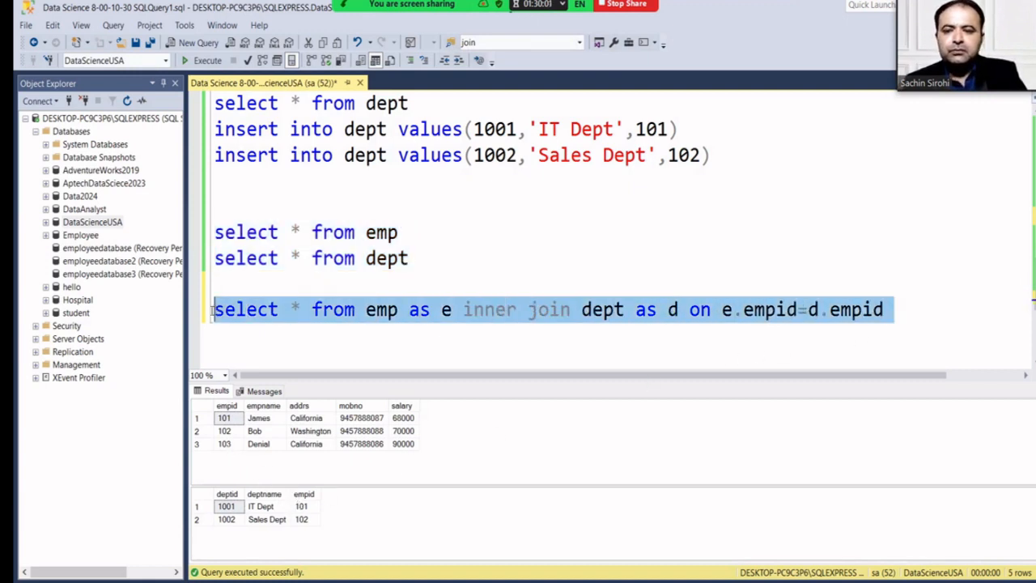
pyautogui.click(212, 61)
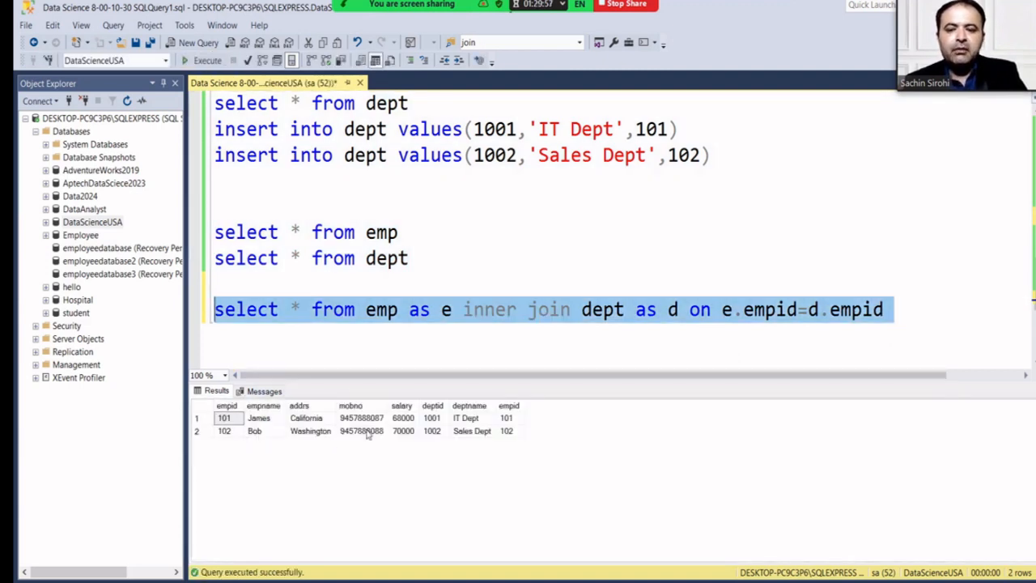
pyautogui.click(304, 311)
# Replace * in the inner join with e.empid, e.empname, e.addrs and e.salary.
pyautogui.press('BackSpace')
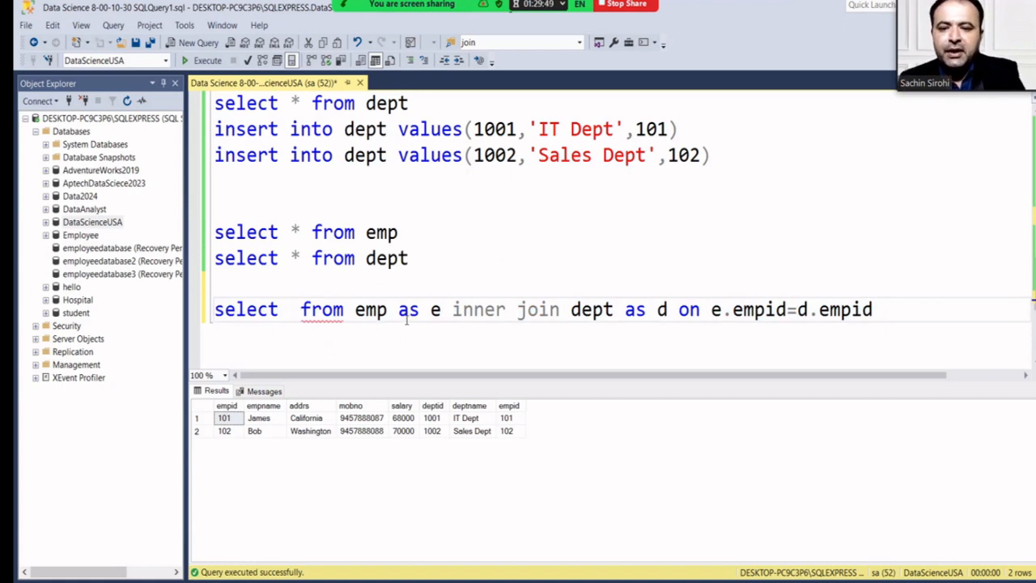
pyautogui.write('e.em')
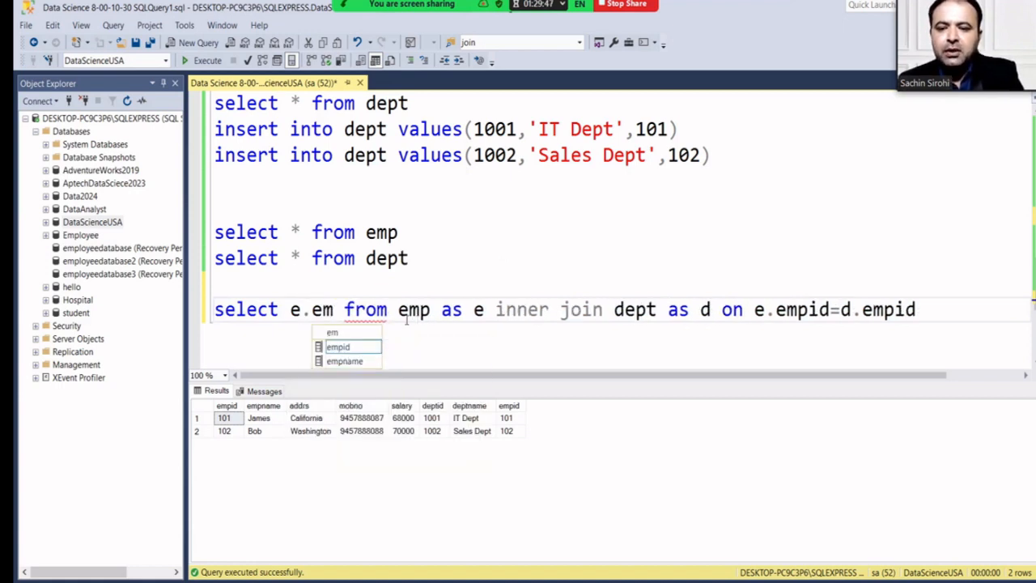
pyautogui.write('p')
pyautogui.press('Tab')
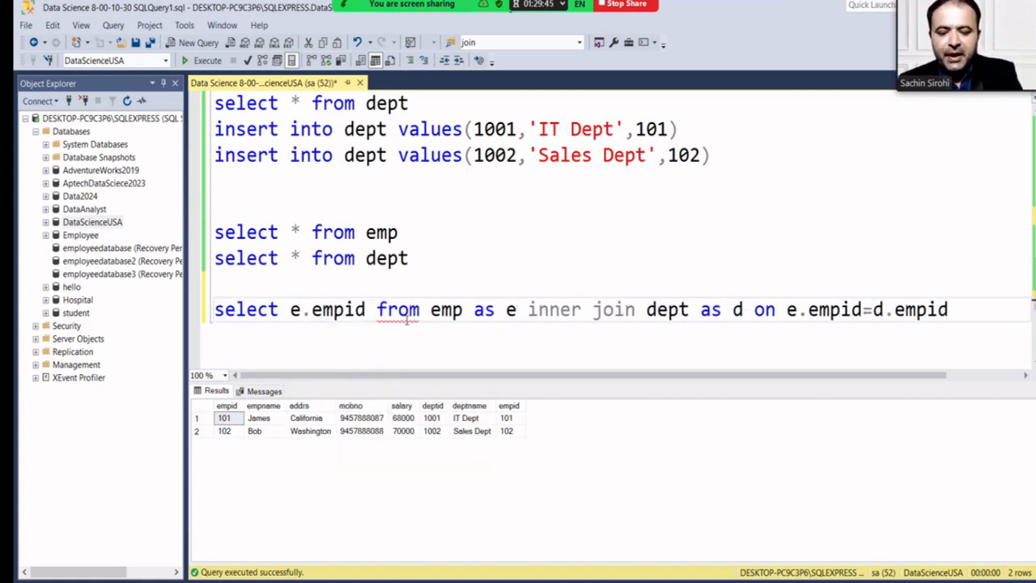
pyautogui.write(',e.em')
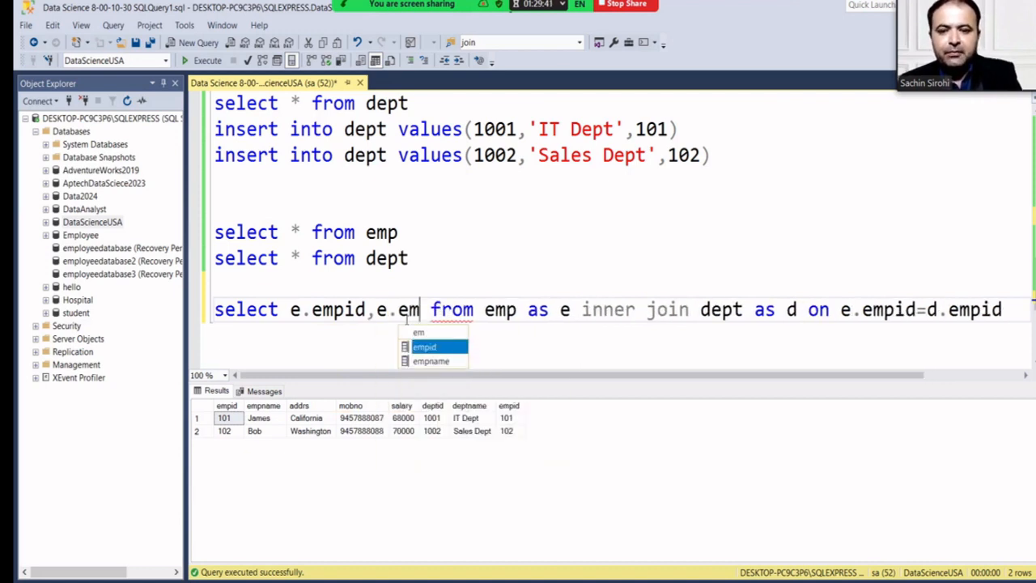
pyautogui.press('Down')
pyautogui.press('Tab')
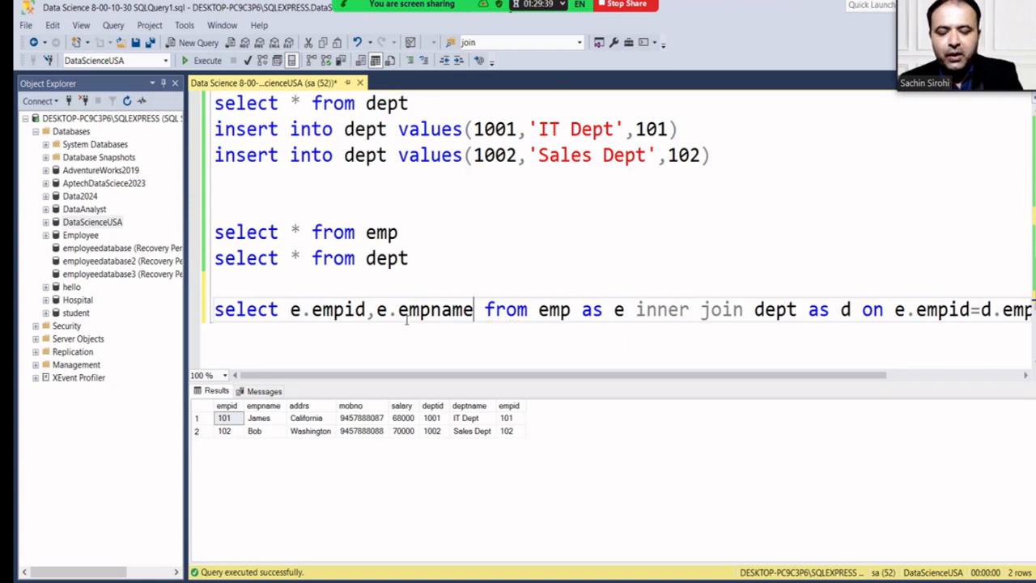
pyautogui.write(',')
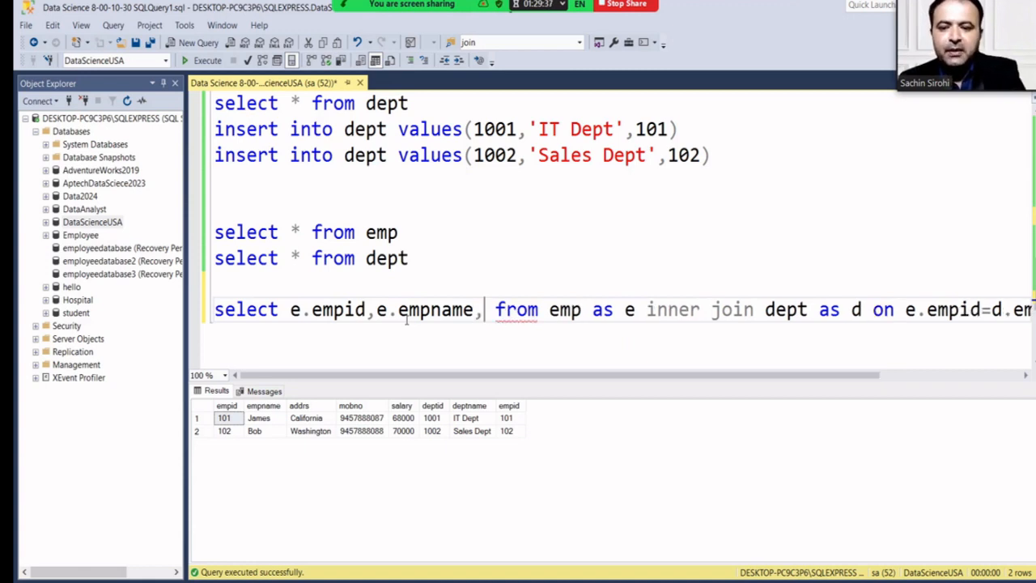
pyautogui.write('e.a')
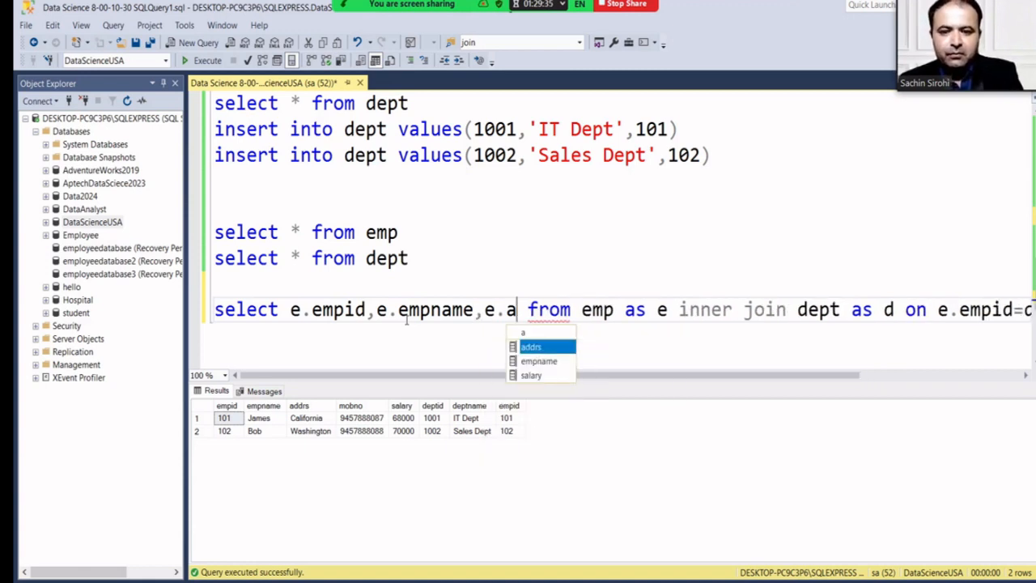
pyautogui.press('Tab')
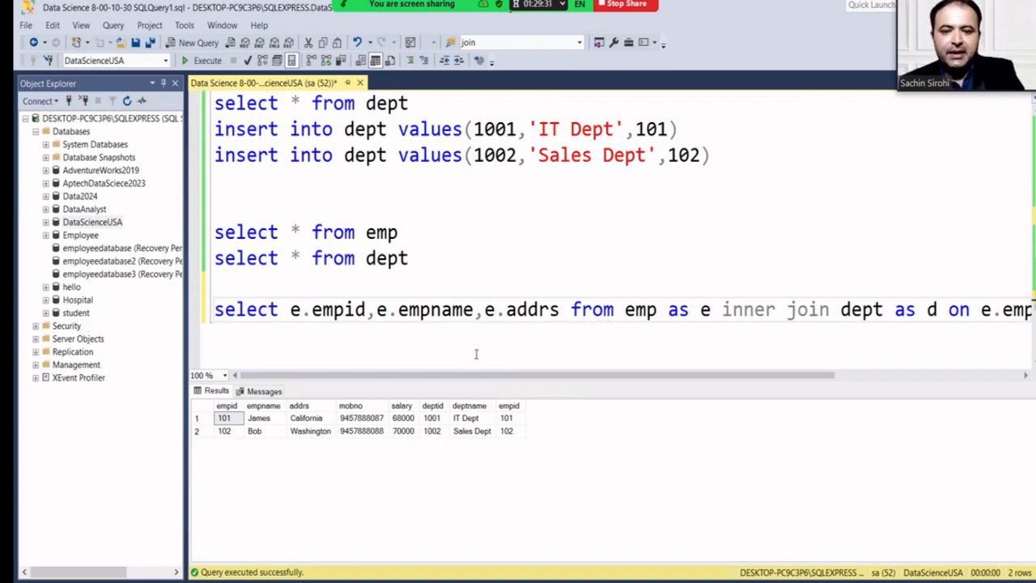
pyautogui.write(',e.')
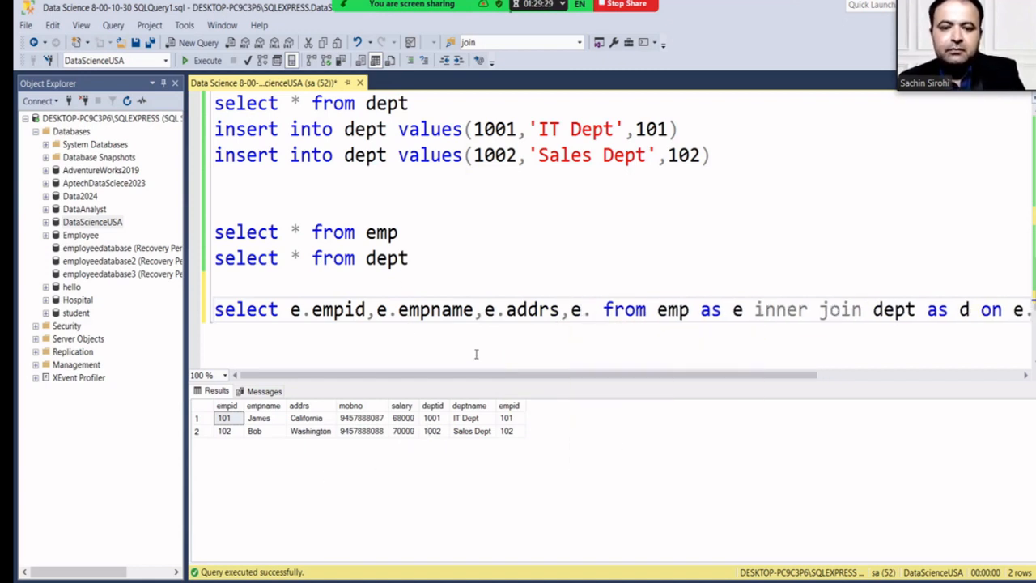
pyautogui.write('s')
pyautogui.press('Down')
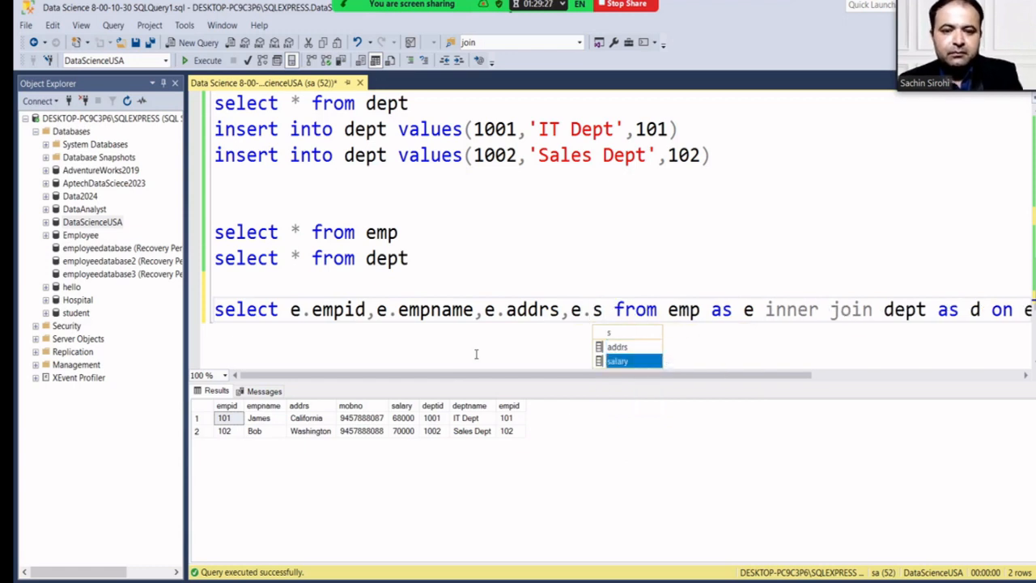
pyautogui.press('Tab')
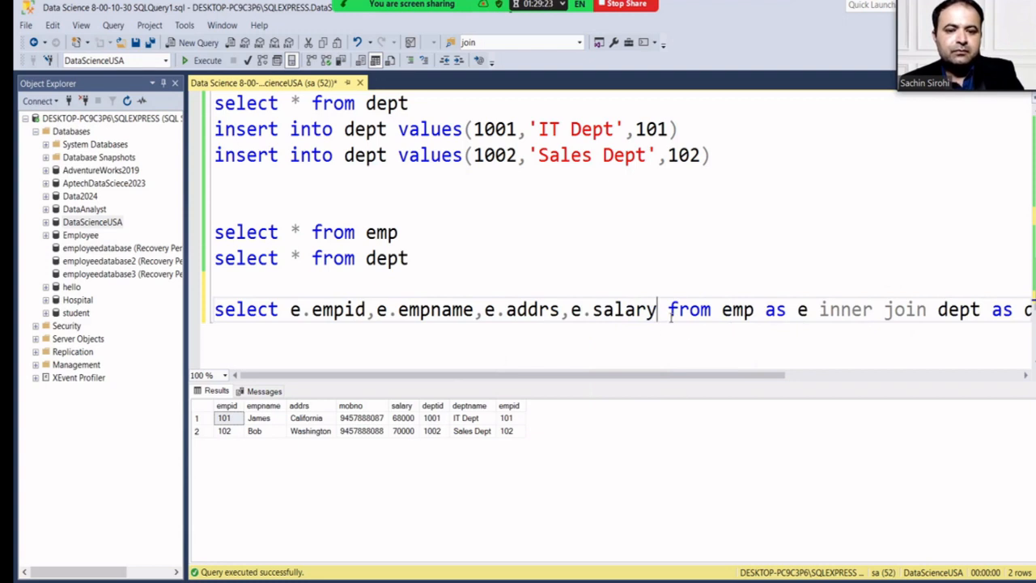
# Add d.deptname as the last column, put from on its own line, and run the join.
pyautogui.press('Return')
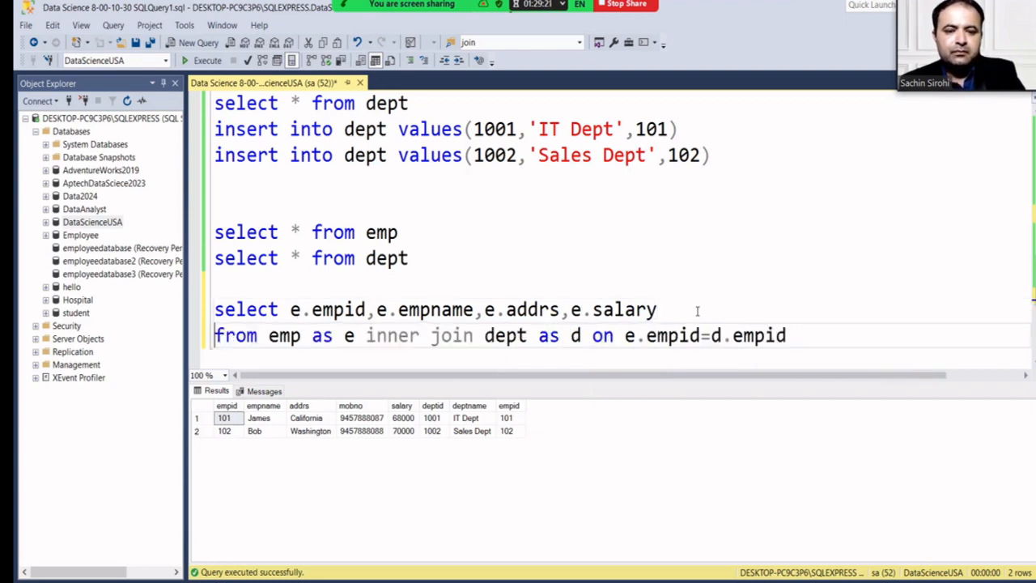
pyautogui.click(696, 310)
pyautogui.write(',')
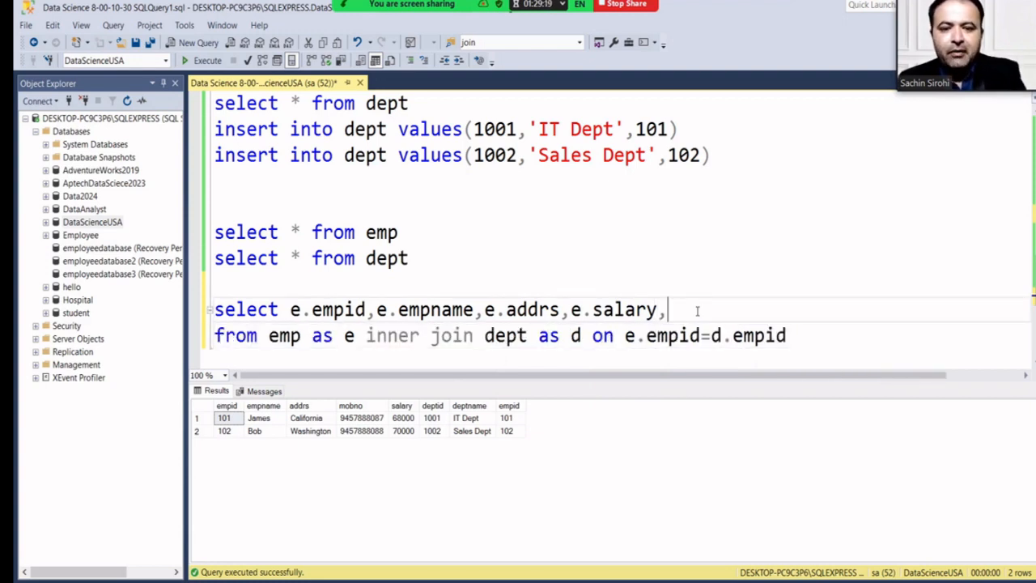
pyautogui.write('d.')
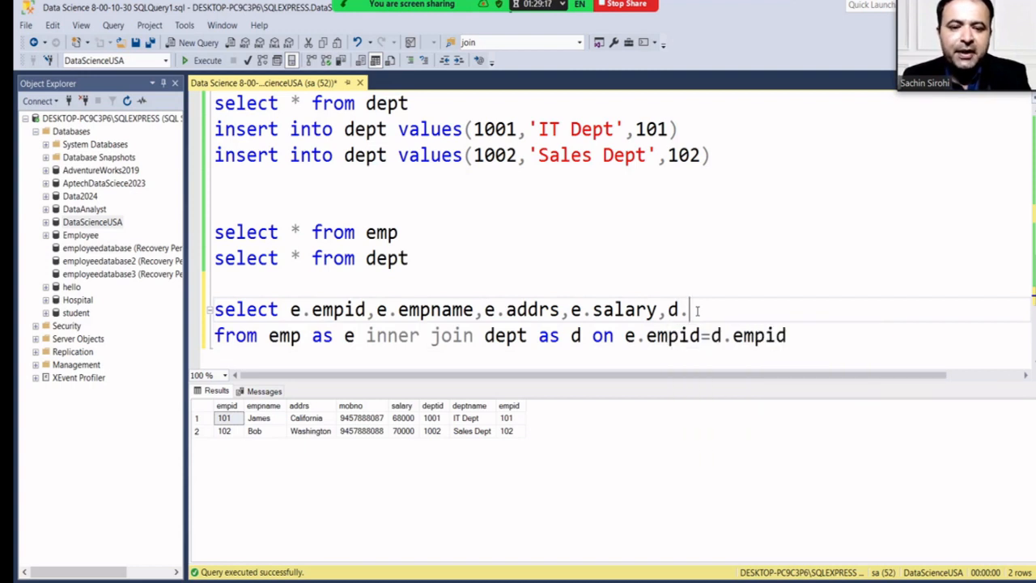
pyautogui.write('de')
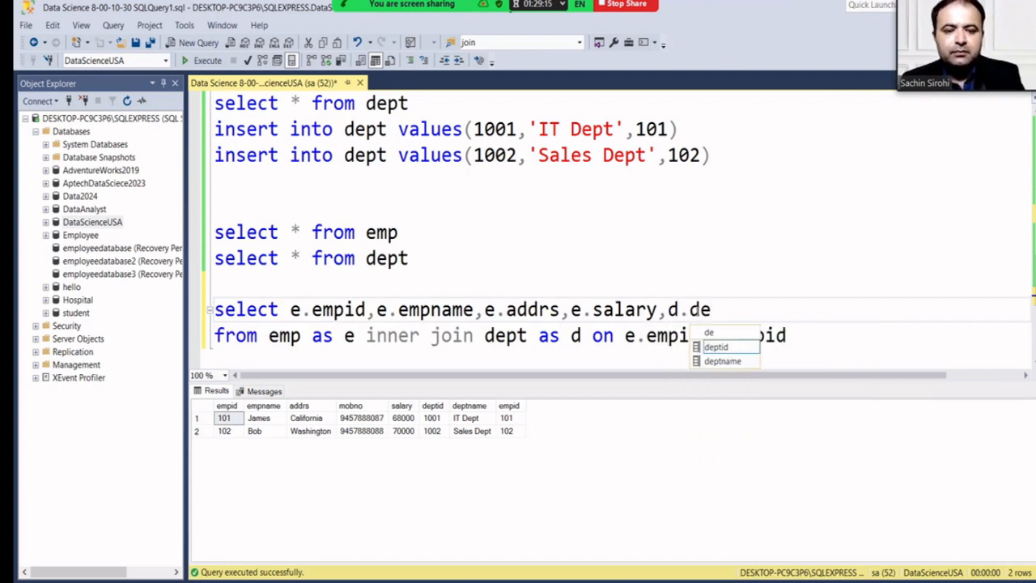
pyautogui.press('Down')
pyautogui.press('Tab')
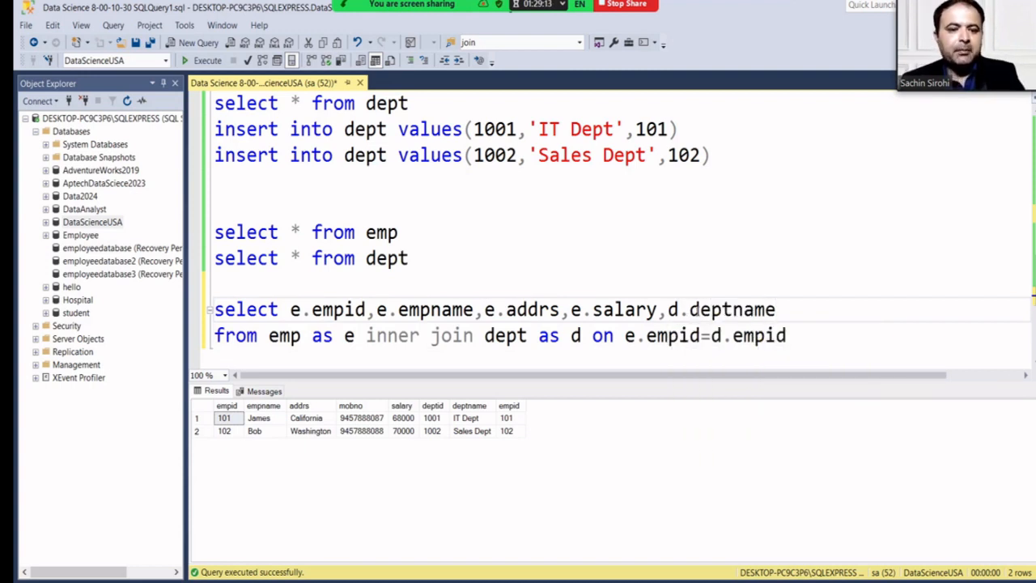
pyautogui.moveTo(819, 346); pyautogui.dragTo(215, 310)
pyautogui.hotkey('ctrl', 'c')
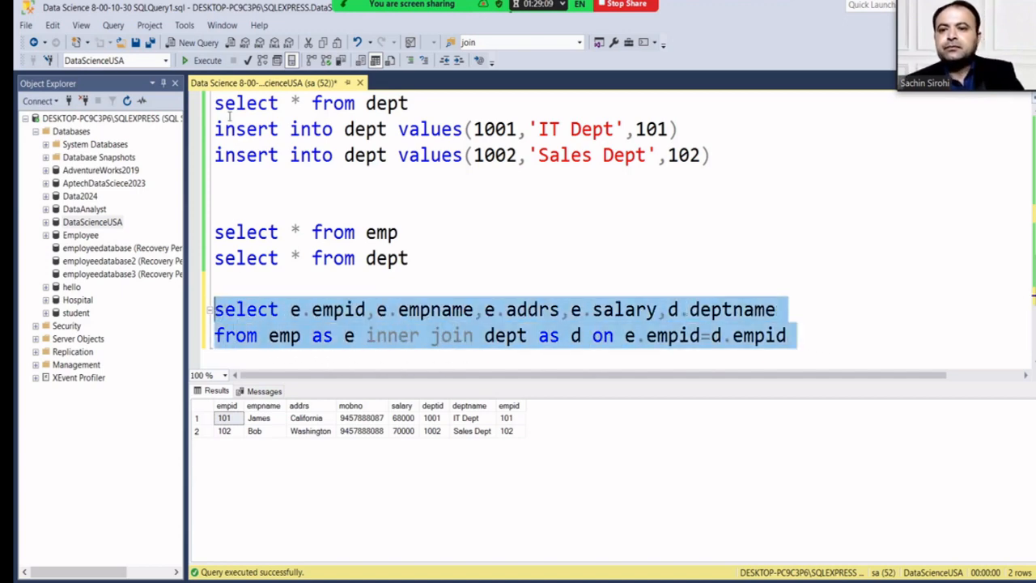
pyautogui.click(204, 65)
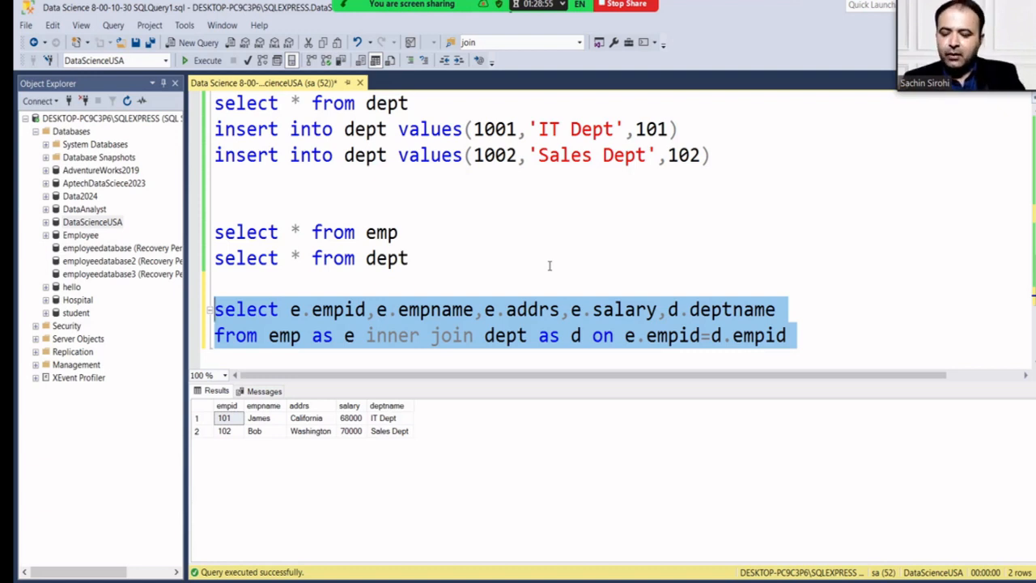
# Paste a copy of the join below, change inner to left, and run the left join.
pyautogui.click(799, 321)
pyautogui.press('Down')
pyautogui.press('Right')
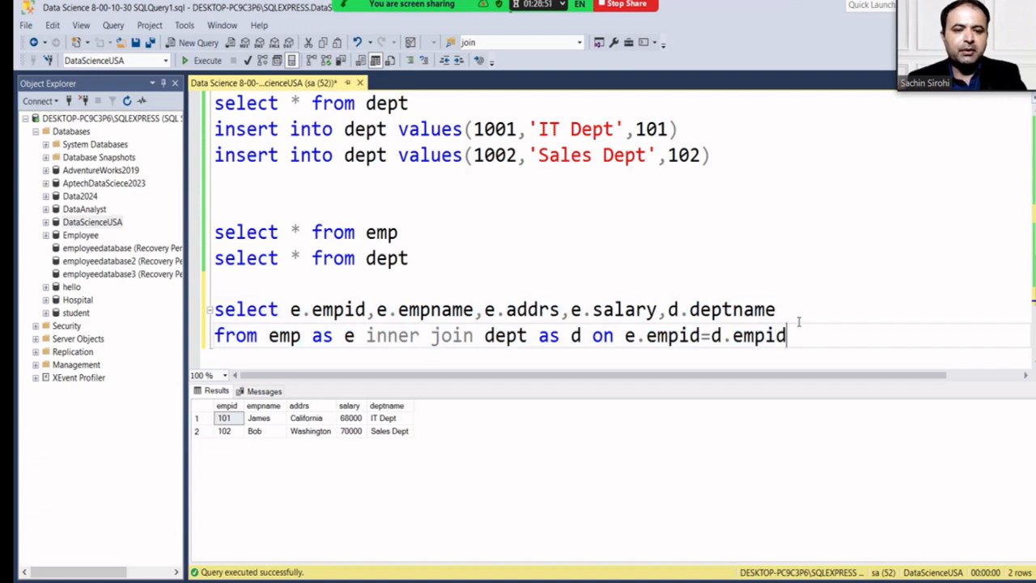
pyautogui.press('Return')
pyautogui.press('Return')
pyautogui.hotkey('ctrl', 'v')
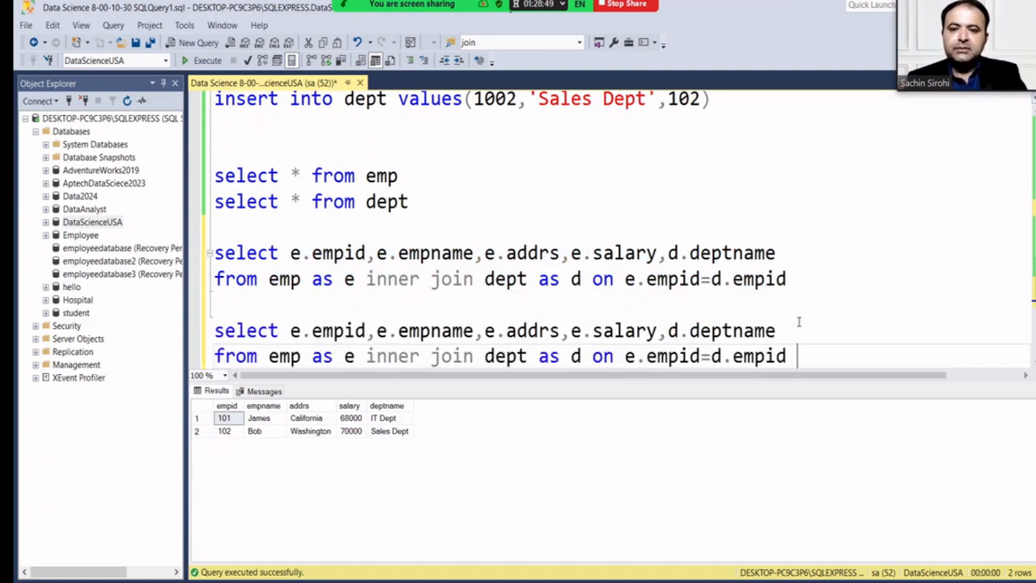
pyautogui.click(420, 362)
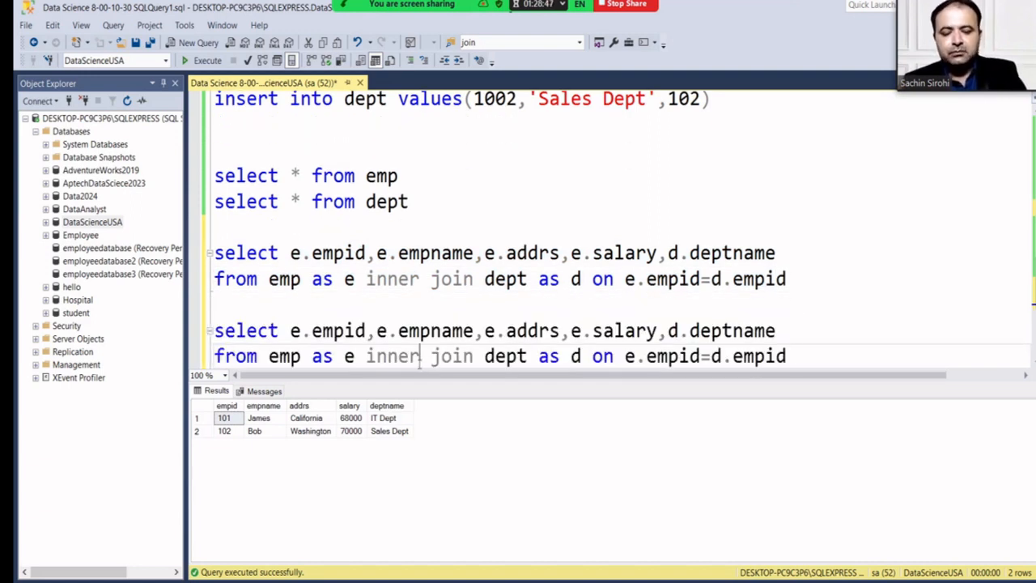
pyautogui.press('BackSpace')
pyautogui.press('BackSpace')
pyautogui.press('BackSpace')
pyautogui.press('BackSpace')
pyautogui.press('BackSpace')
pyautogui.write('left')
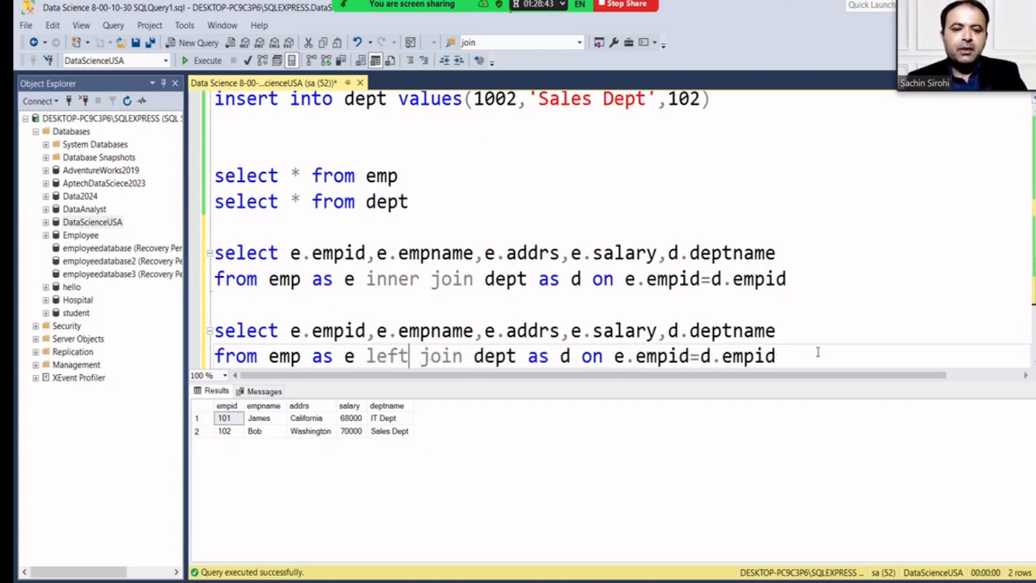
pyautogui.moveTo(813, 356); pyautogui.dragTo(214, 325)
pyautogui.hotkey('ctrl', 'c')
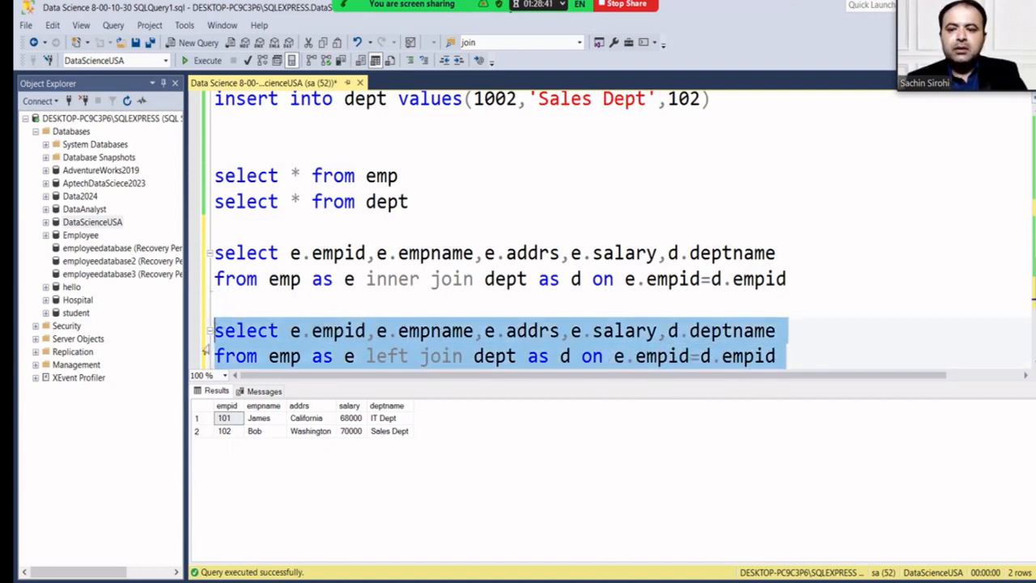
pyautogui.click(205, 61)
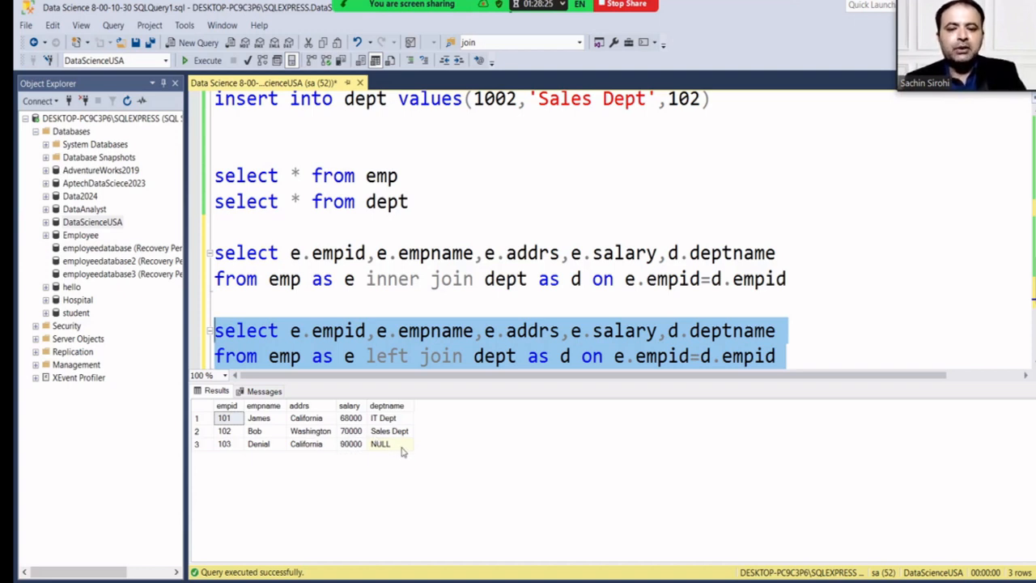
# Paste another copy of the left join query below it.
pyautogui.scroll(-1, 563, 353)
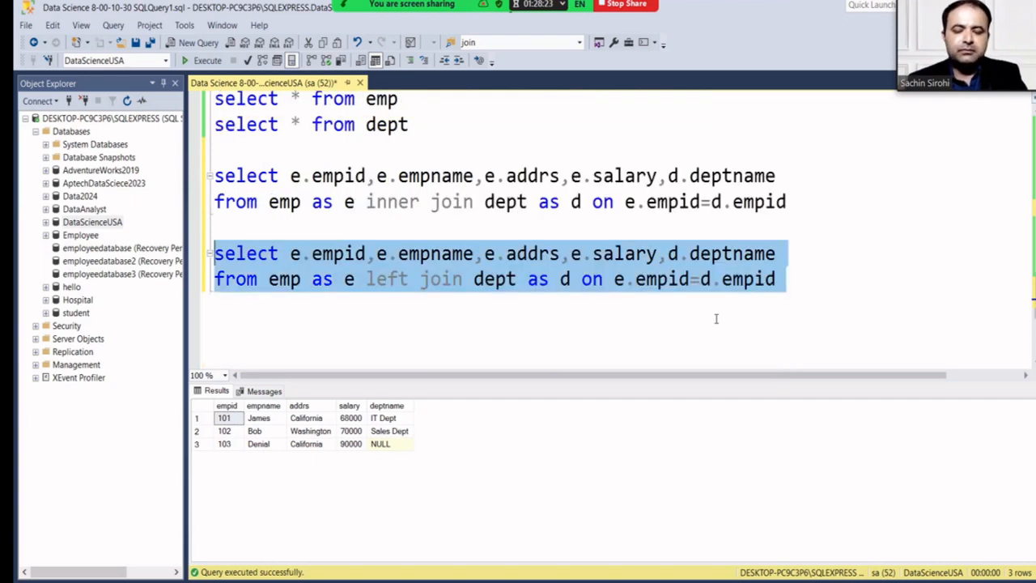
pyautogui.click(741, 297)
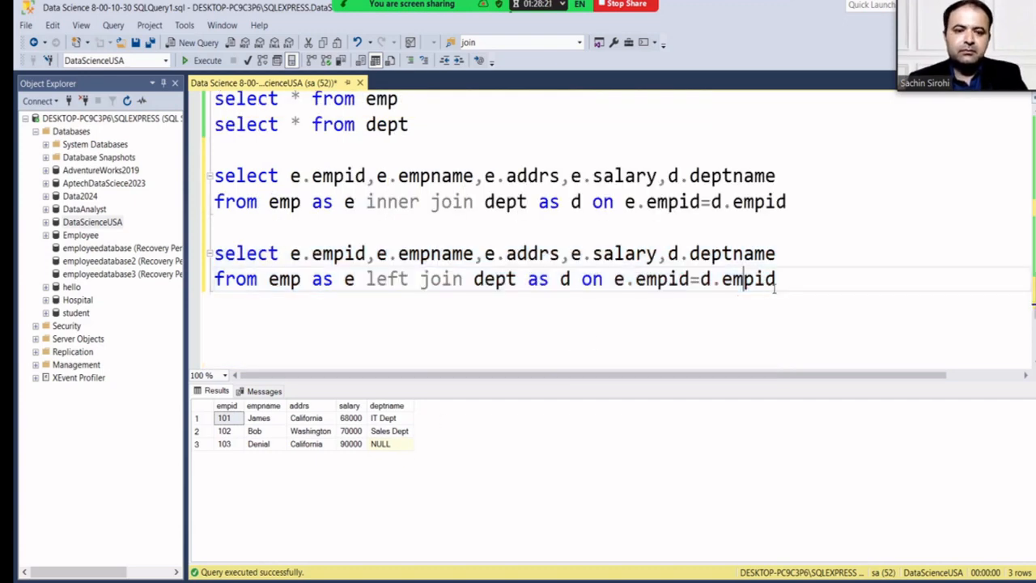
pyautogui.press('Return')
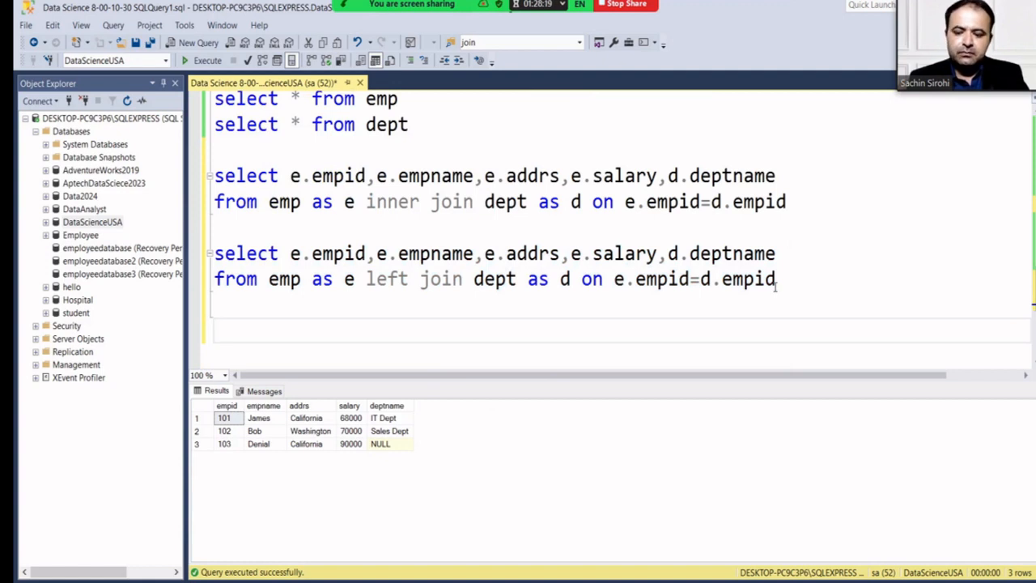
pyautogui.hotkey('ctrl', 'v')
# Change the copy from left to right join and run it.
pyautogui.click(409, 357)
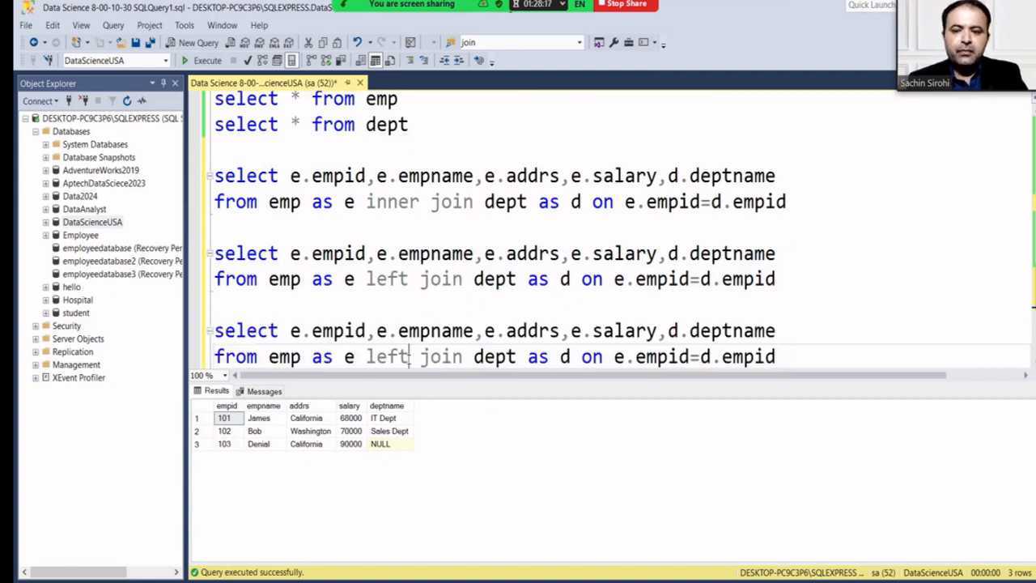
pyautogui.scroll(-1, 409, 357)
pyautogui.press('BackSpace')
pyautogui.press('BackSpace')
pyautogui.press('BackSpace')
pyautogui.press('BackSpace')
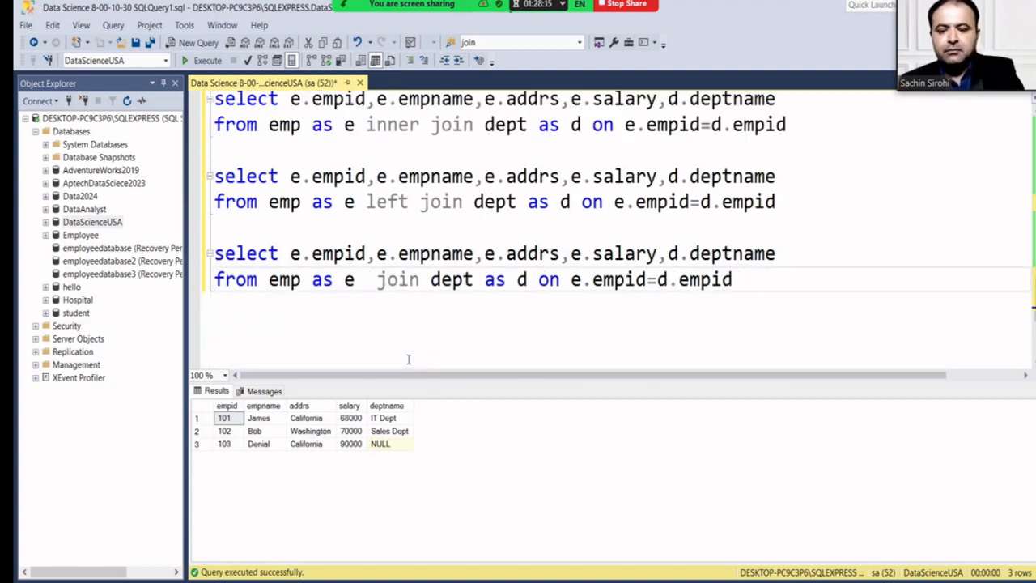
pyautogui.write('right')
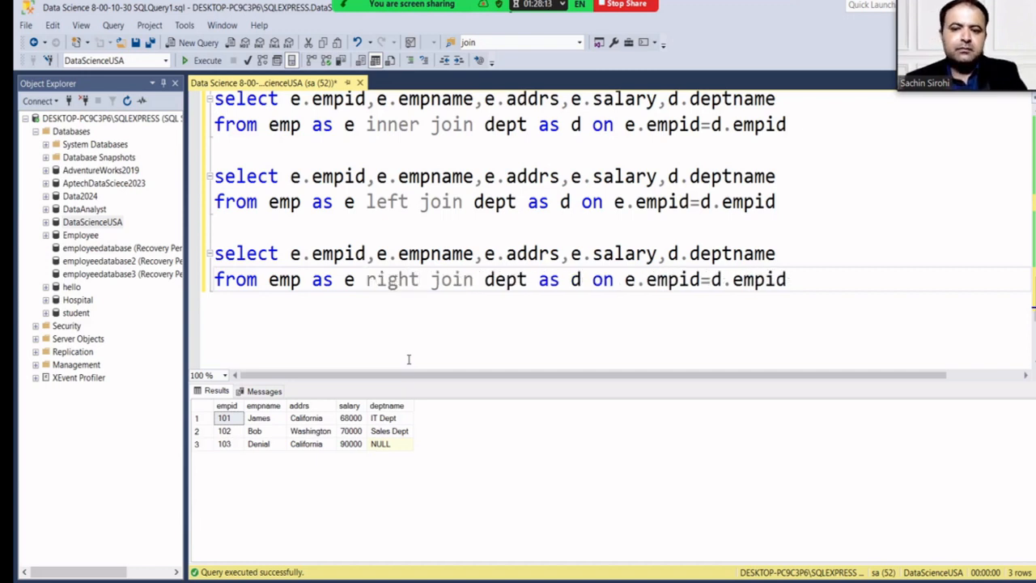
pyautogui.moveTo(799, 280); pyautogui.dragTo(213, 253)
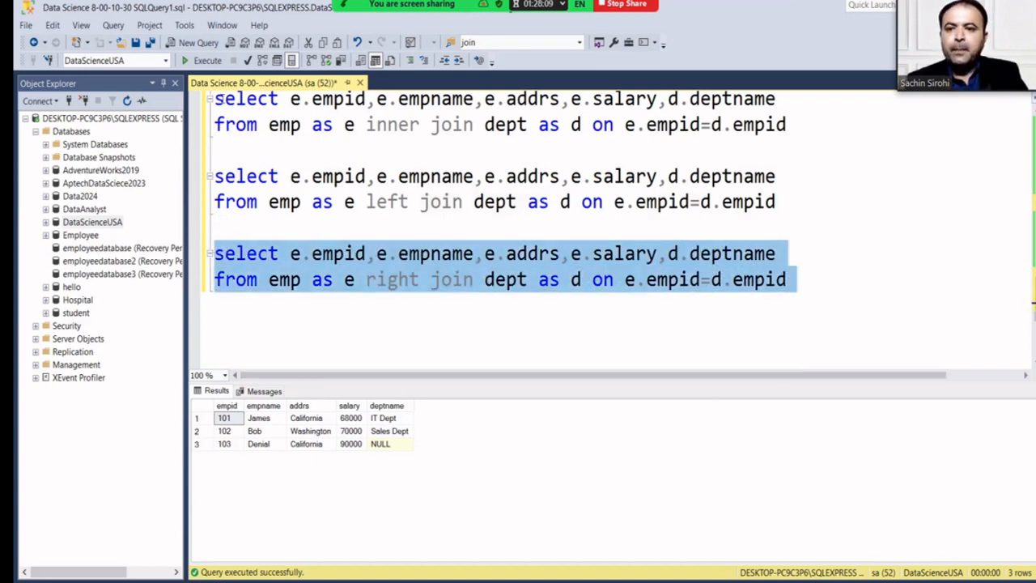
pyautogui.click(207, 62)
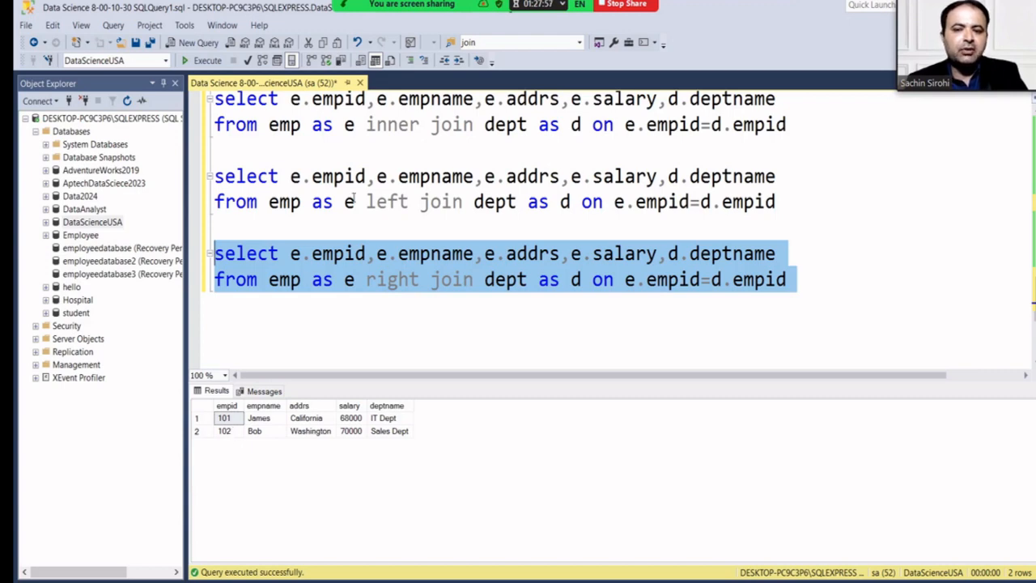
# Paste another copy of the left join query below the right join.
pyautogui.click(809, 279)
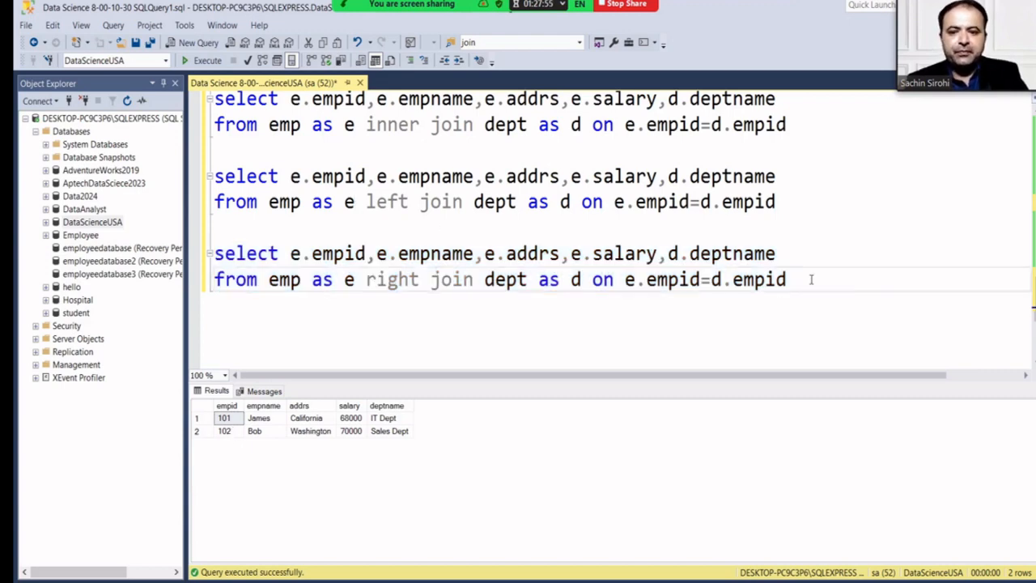
pyautogui.press('Return')
pyautogui.press('Return')
pyautogui.hotkey('ctrl', 'v')
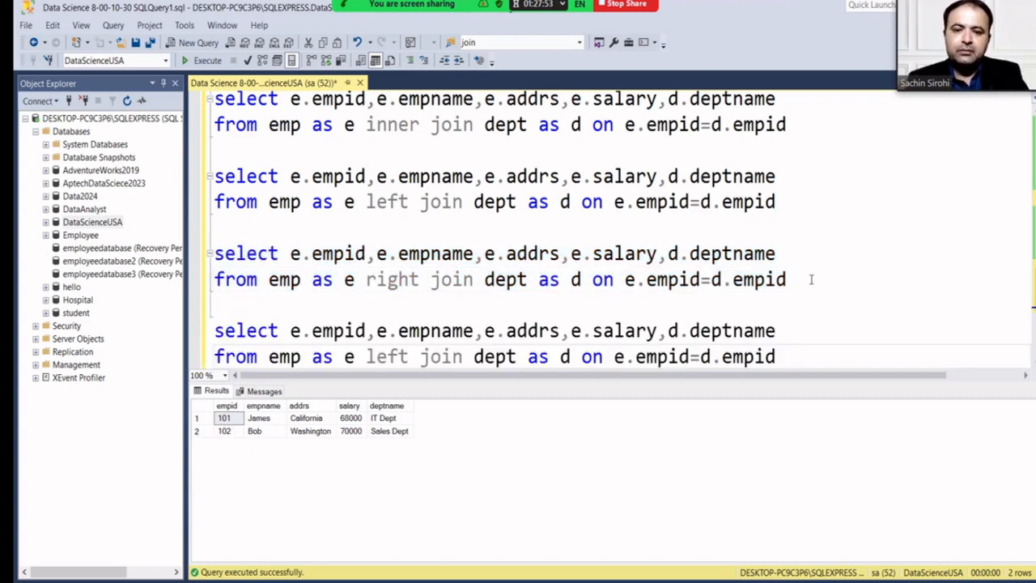
# Change the newest query's join type from left to cross join.
pyautogui.scroll(-1, 485, 293)
pyautogui.click(409, 279)
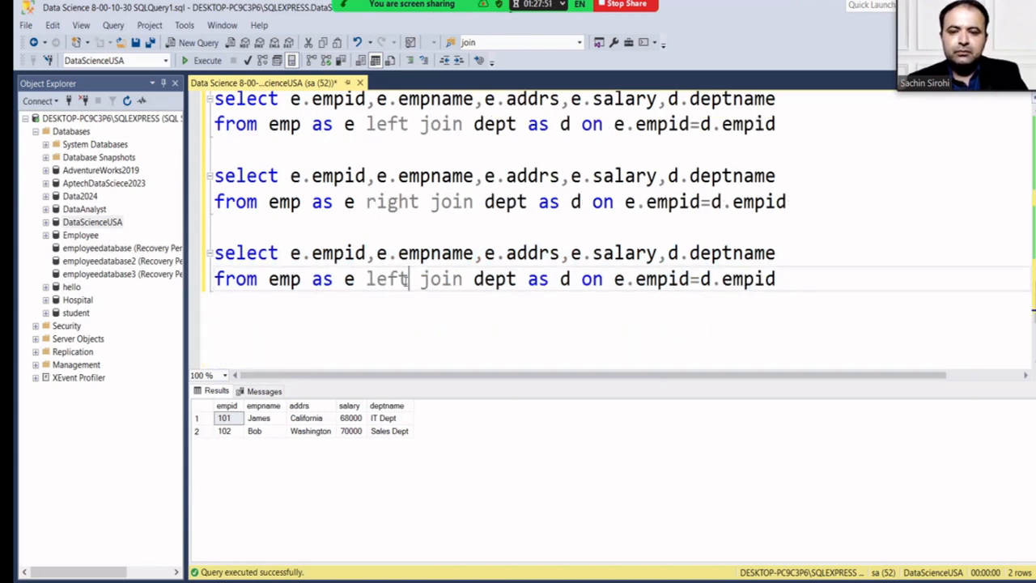
pyautogui.press('BackSpace')
pyautogui.press('BackSpace')
pyautogui.press('BackSpace')
pyautogui.press('BackSpace')
pyautogui.write('fu')
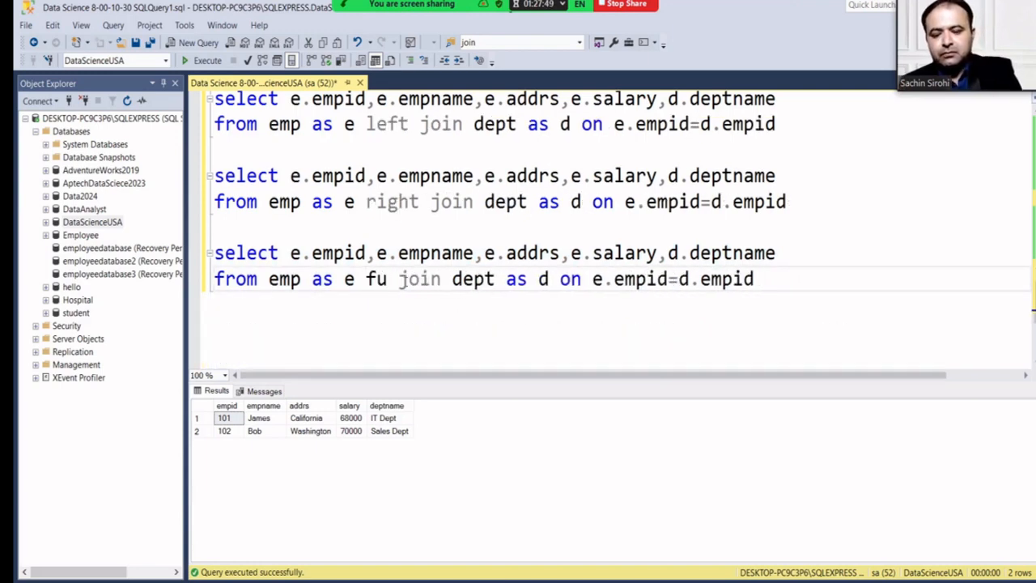
pyautogui.write('ll')
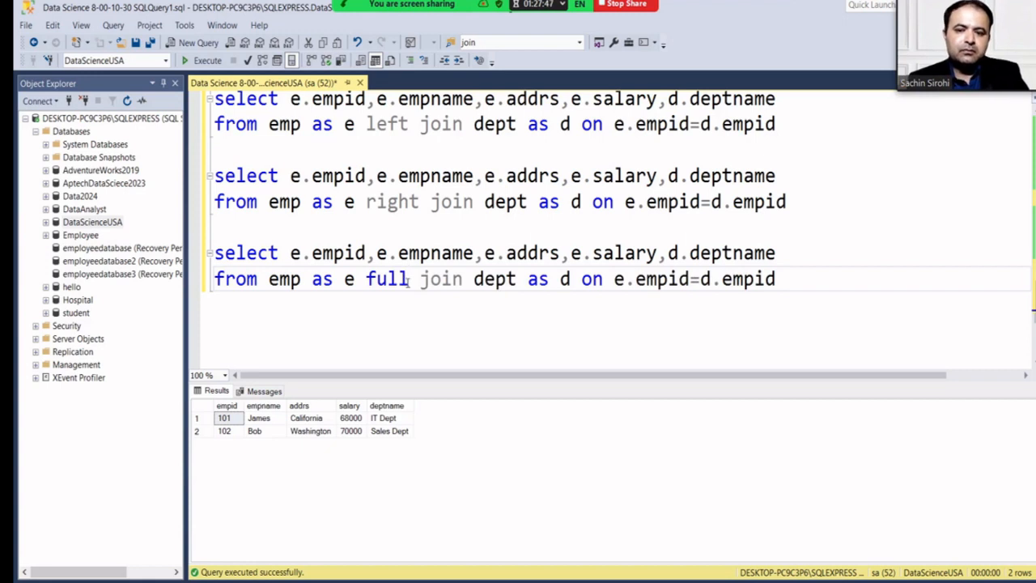
pyautogui.press('BackSpace')
pyautogui.press('BackSpace')
pyautogui.press('BackSpace')
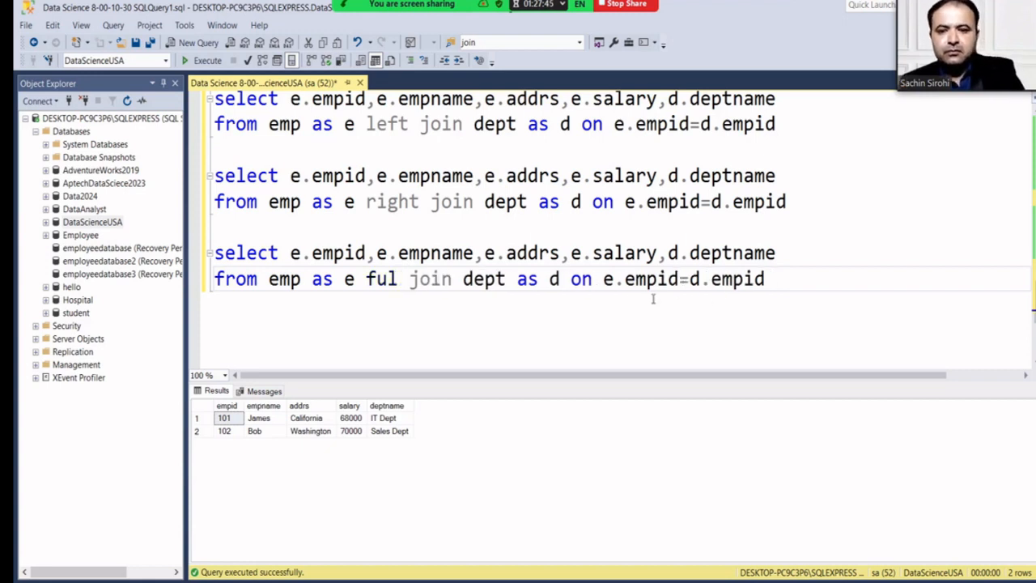
pyautogui.press('BackSpace')
pyautogui.write('outer')
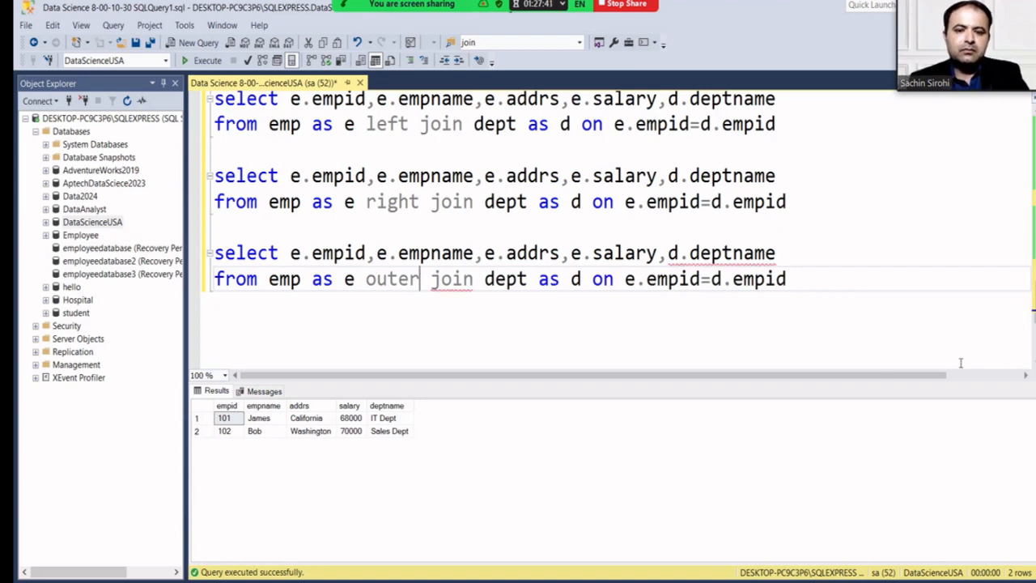
pyautogui.press('BackSpace')
pyautogui.press('BackSpace')
pyautogui.press('BackSpace')
pyautogui.press('BackSpace')
pyautogui.press('BackSpace')
pyautogui.write('cross')
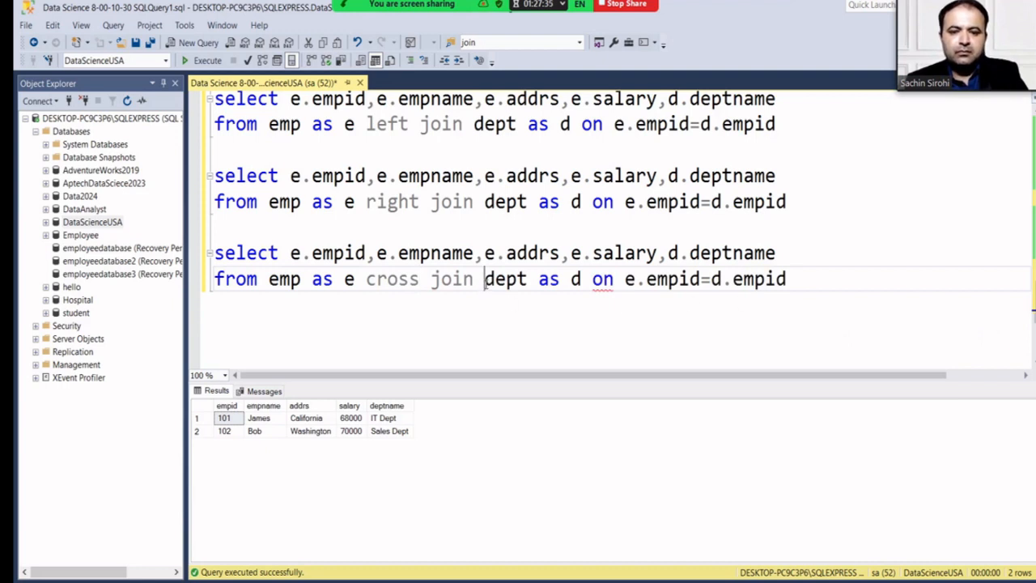
# Delete the alias and ON condition and replace the column list with *.
pyautogui.moveTo(484, 280); pyautogui.dragTo(796, 280)
pyautogui.press('BackSpace')
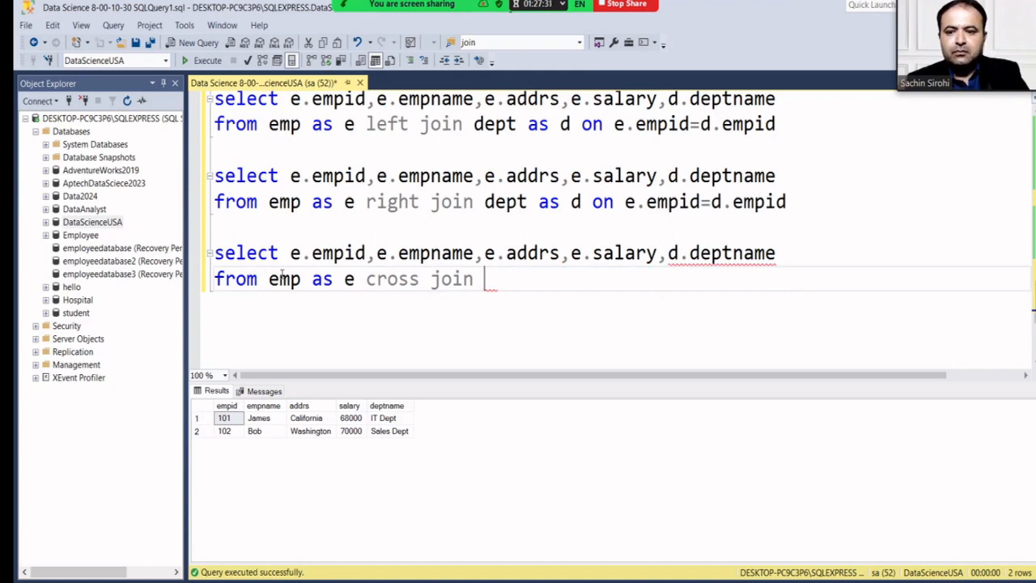
pyautogui.moveTo(291, 253); pyautogui.dragTo(776, 253)
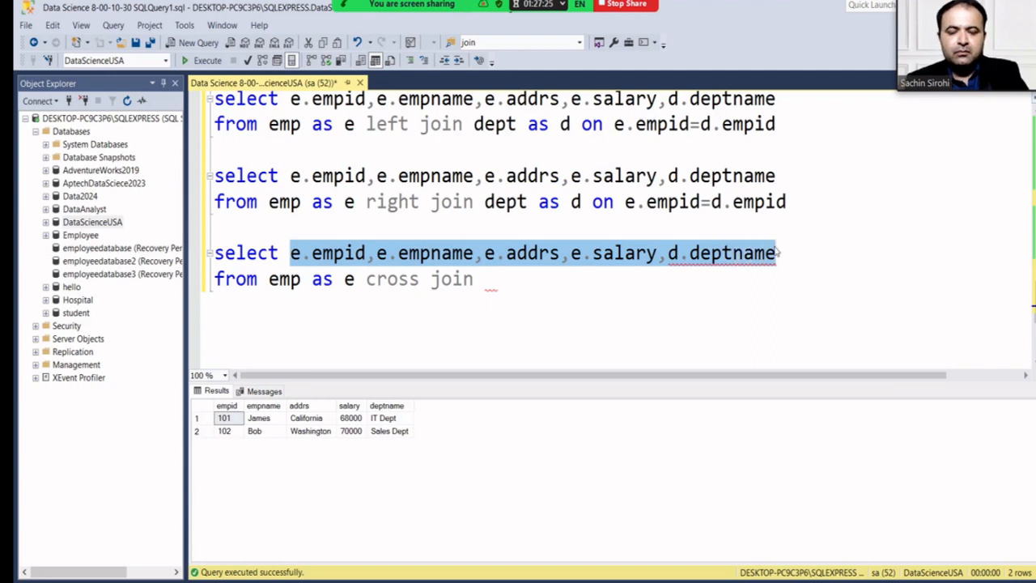
pyautogui.press('BackSpace')
pyautogui.write('*')
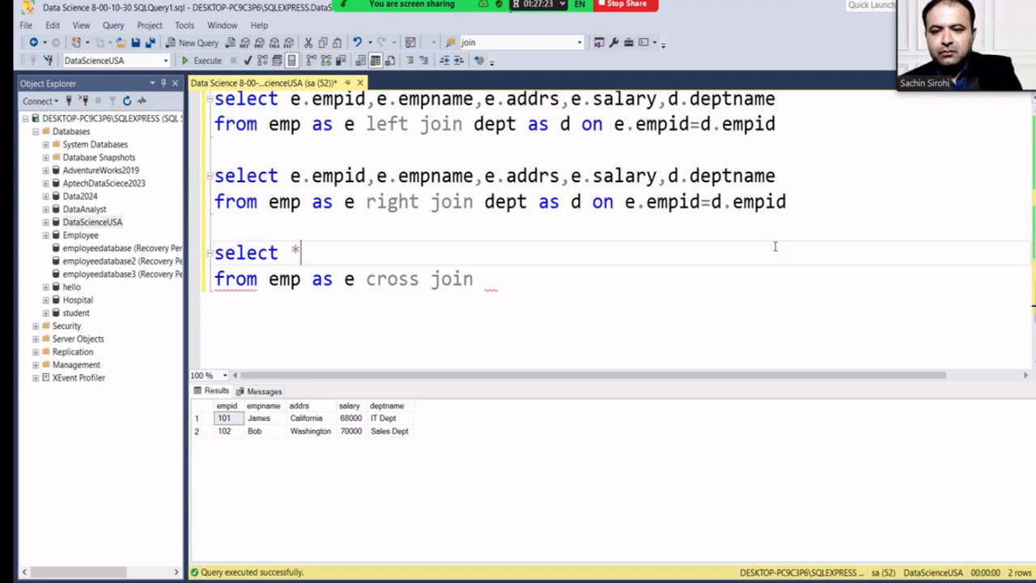
# Reduce it to one line, 'select * from emp cross join dept', and run it.
pyautogui.click(357, 279)
pyautogui.press('BackSpace')
pyautogui.press('BackSpace')
pyautogui.press('BackSpace')
pyautogui.press('BackSpace')
pyautogui.press('BackSpace')
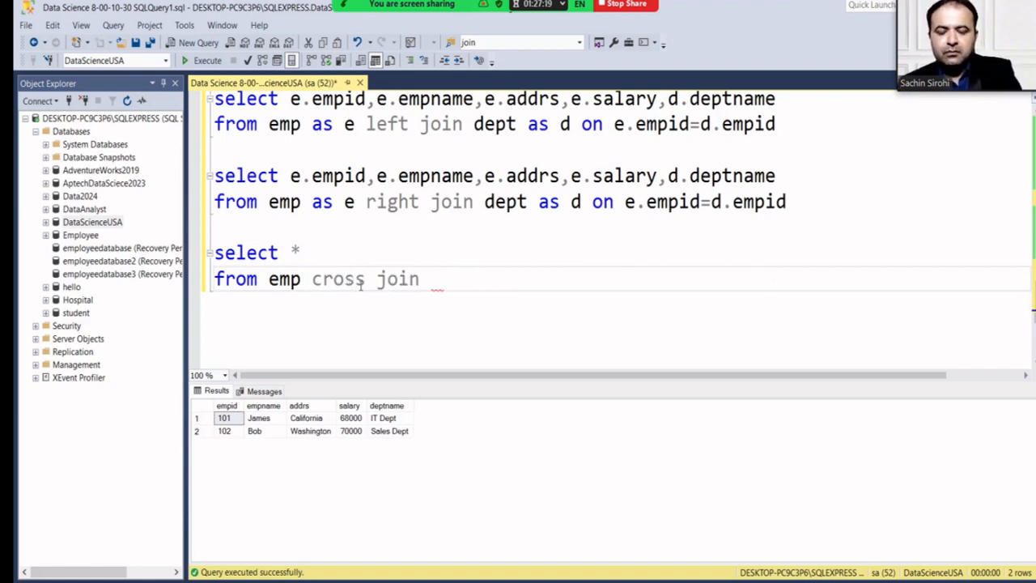
pyautogui.press('Right')
pyautogui.press('Up')
pyautogui.press('Delete')
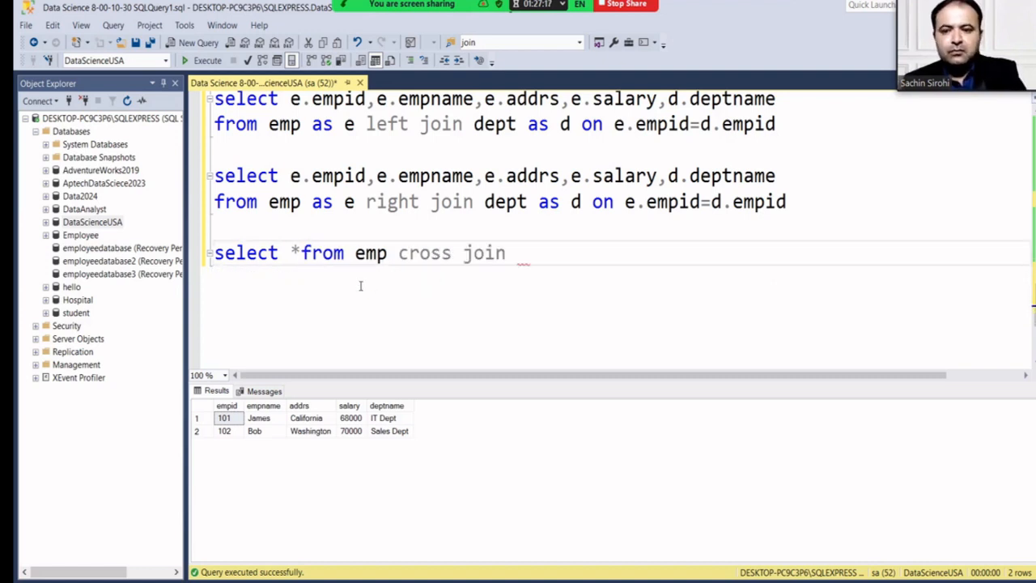
pyautogui.press('Right')
pyautogui.press('Right')
pyautogui.press('Right')
pyautogui.press('Right')
pyautogui.press('Right')
pyautogui.press('Right')
pyautogui.press('Right')
pyautogui.press('Right')
pyautogui.press('Right')
pyautogui.press('Right')
pyautogui.press('Right')
pyautogui.press('Right')
pyautogui.press('Right')
pyautogui.press('Right')
pyautogui.press('Right')
pyautogui.press('Right')
pyautogui.press('Right')
pyautogui.press('Right')
pyautogui.press('Right')
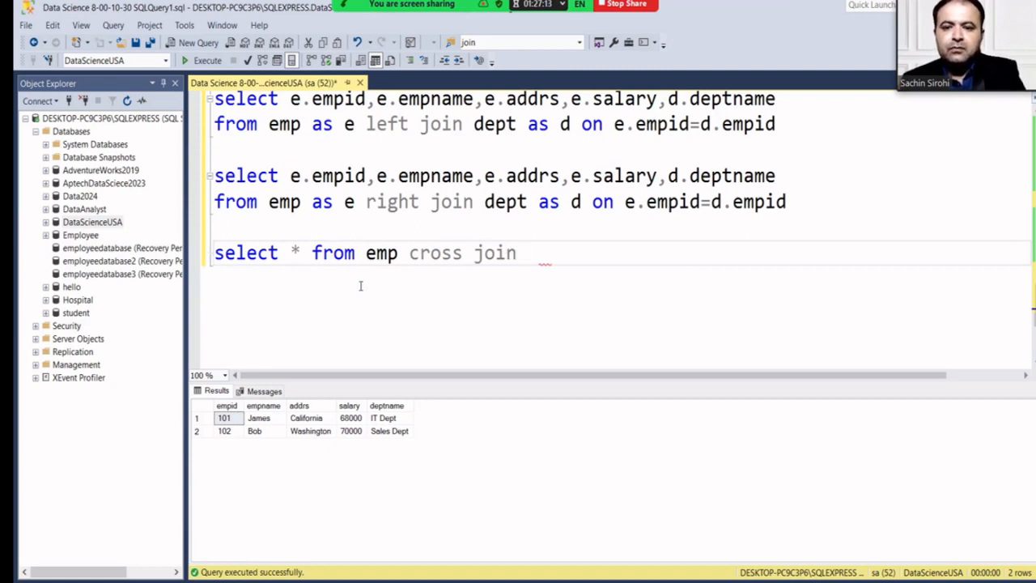
pyautogui.write('dept')
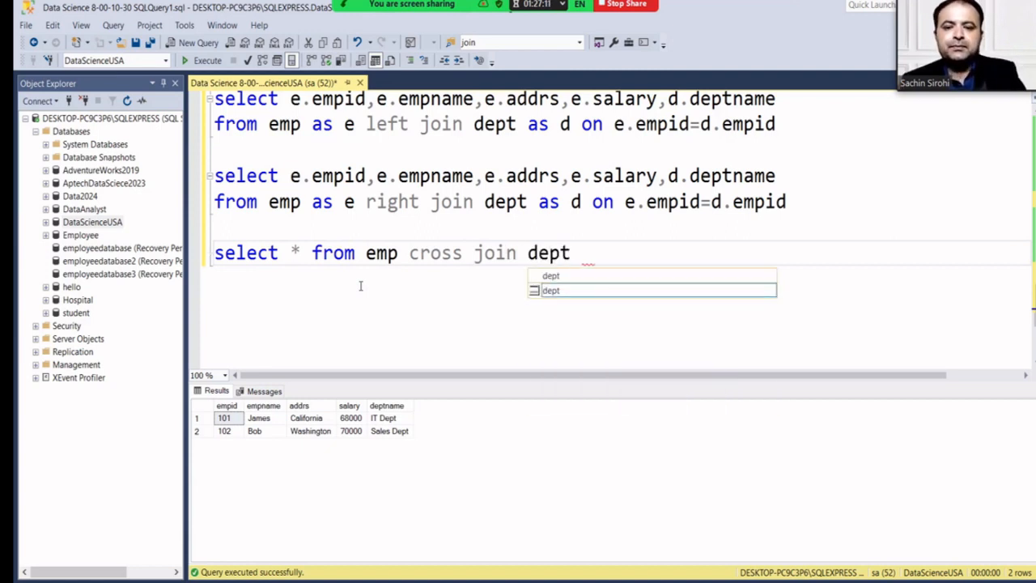
pyautogui.click(312, 253)
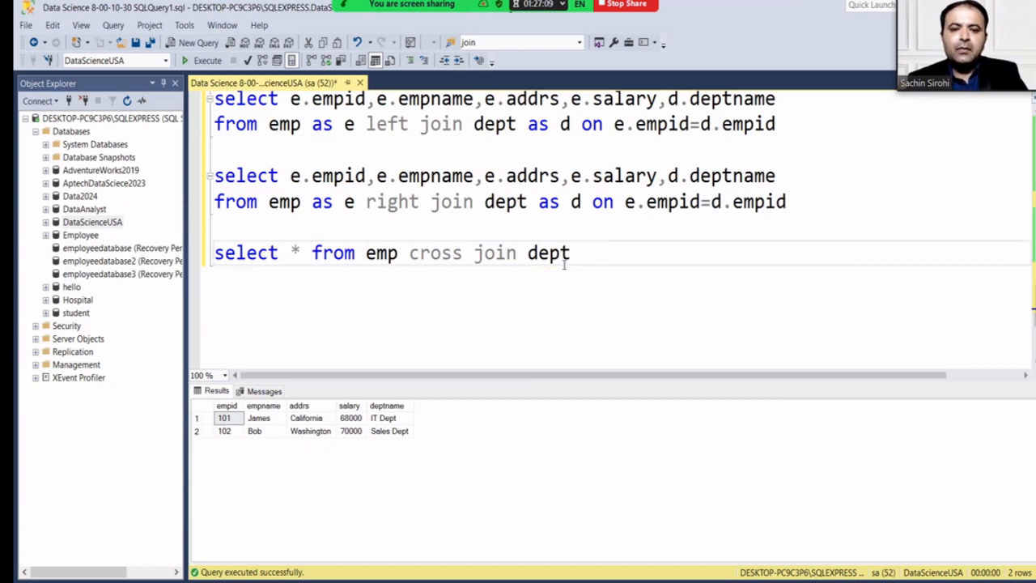
pyautogui.moveTo(581, 254); pyautogui.dragTo(207, 256)
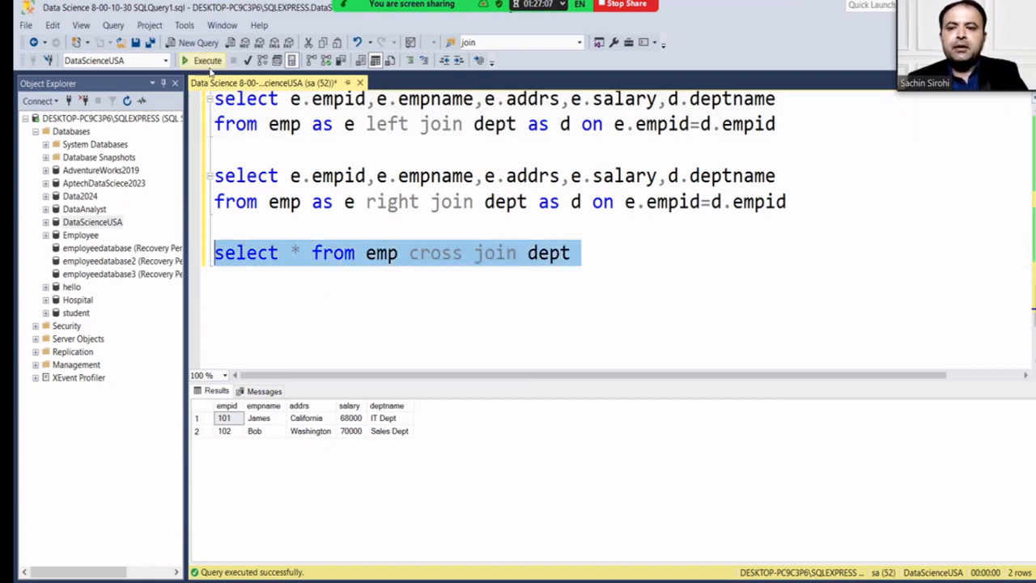
pyautogui.click(202, 61)
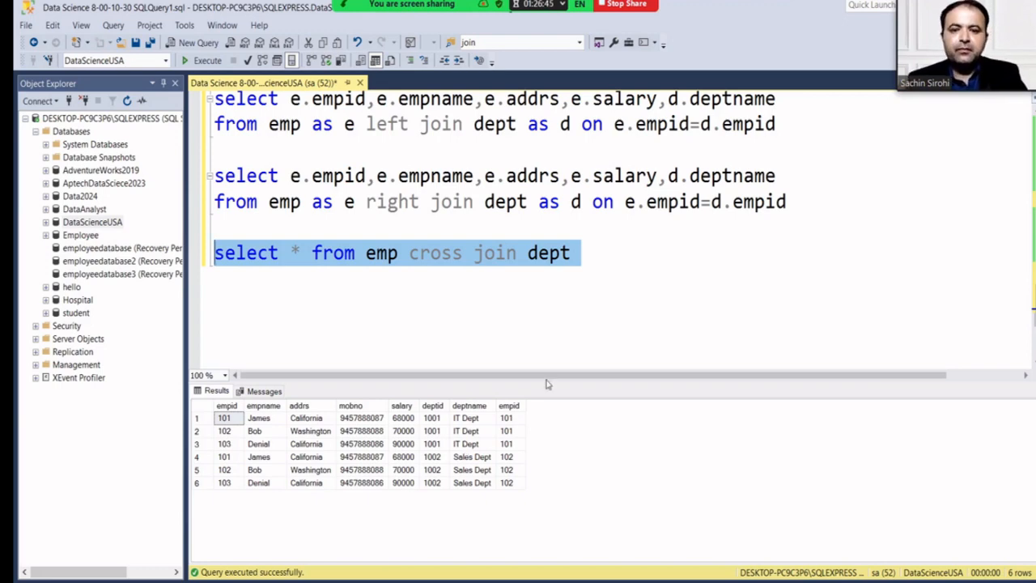
# Select the existing 'select * from dept' query higher up in the script.
pyautogui.click(596, 264)
pyautogui.scroll(4, 596, 263)
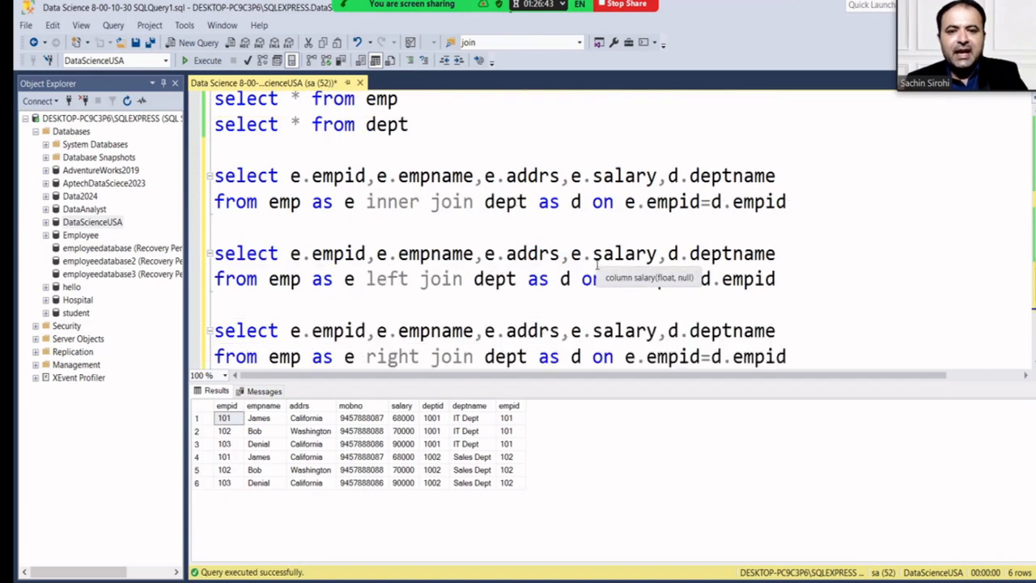
pyautogui.scroll(2, 536, 237)
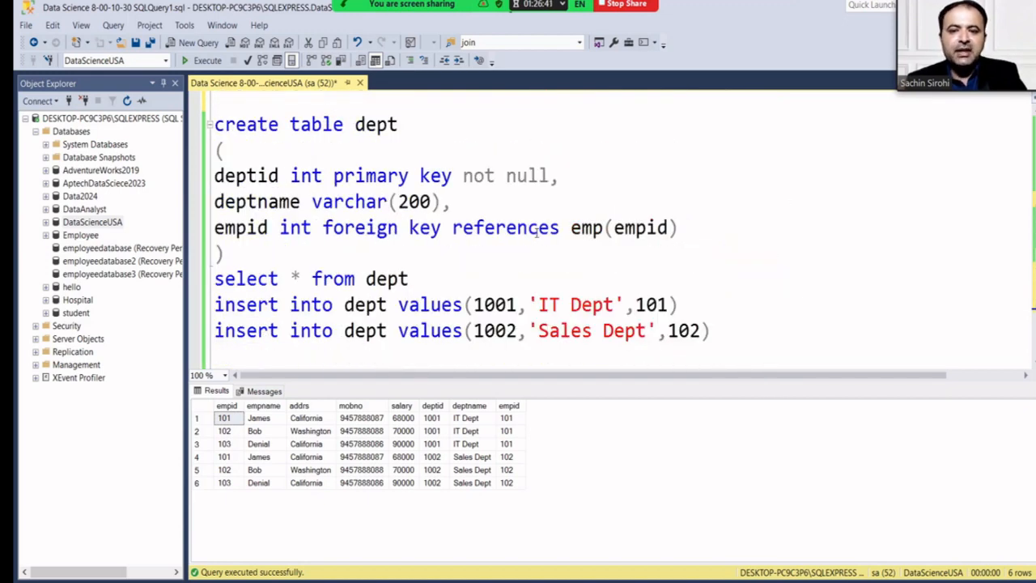
pyautogui.scroll(-4, 354, 228)
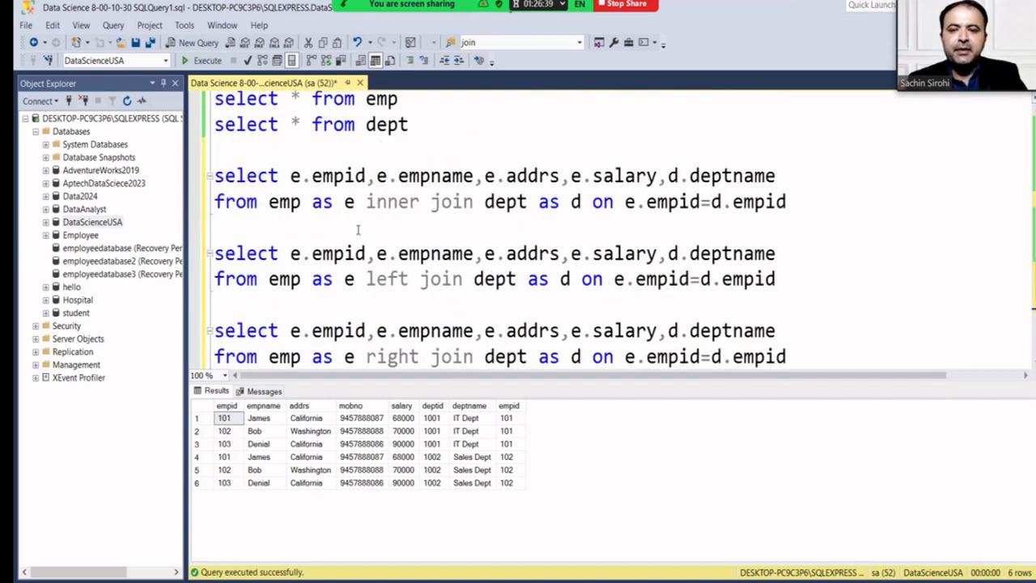
pyautogui.moveTo(416, 124); pyautogui.dragTo(210, 122)
pyautogui.hotkey('ctrl', 'c')
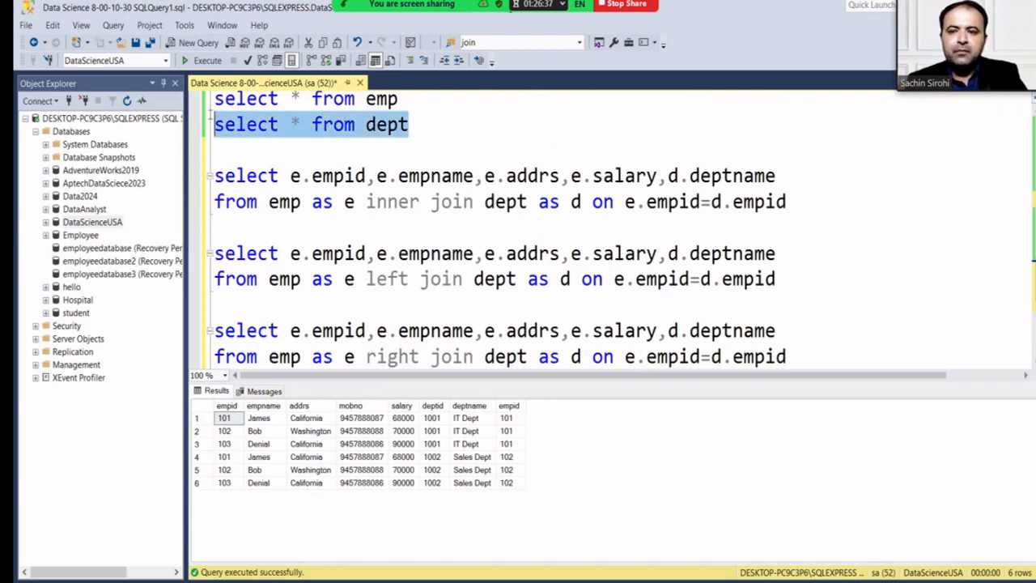
pyautogui.scroll(-2, 235, 235)
# Paste 'select * from dept' below the cross join and run it.
pyautogui.click(246, 254)
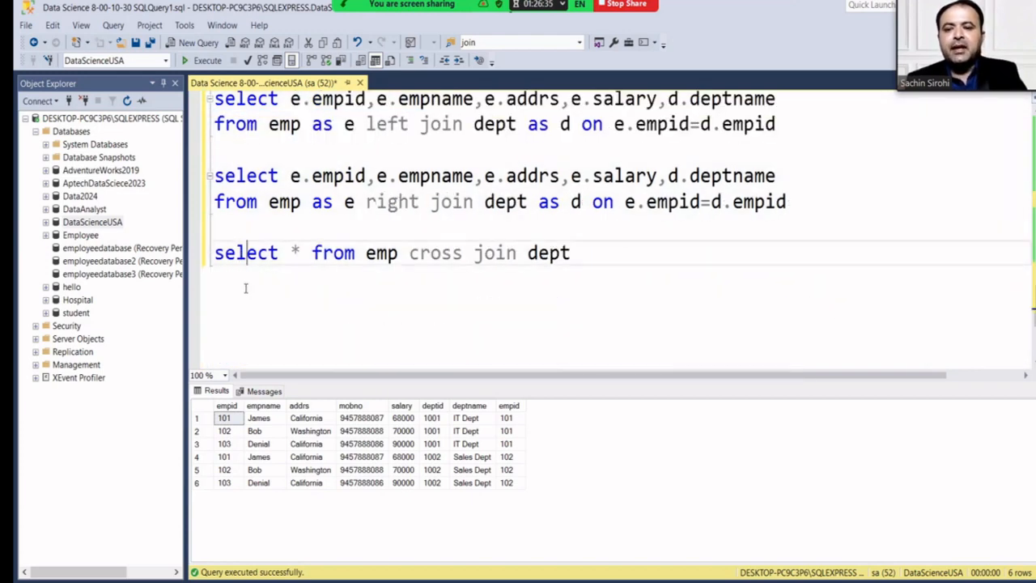
pyautogui.click(593, 268)
pyautogui.press('Return')
pyautogui.press('Return')
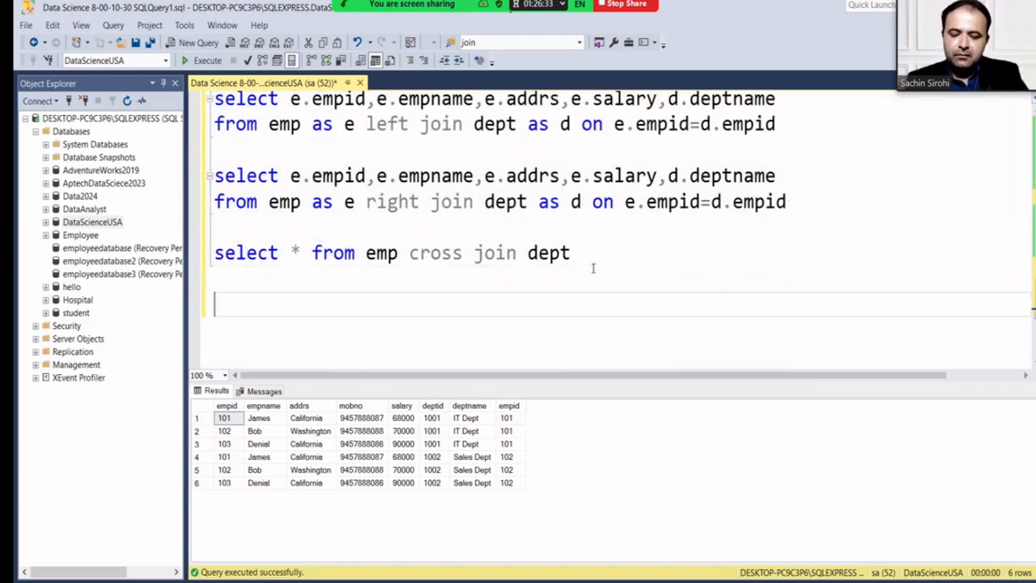
pyautogui.hotkey('ctrl', 'v')
pyautogui.moveTo(445, 308); pyautogui.dragTo(137, 322)
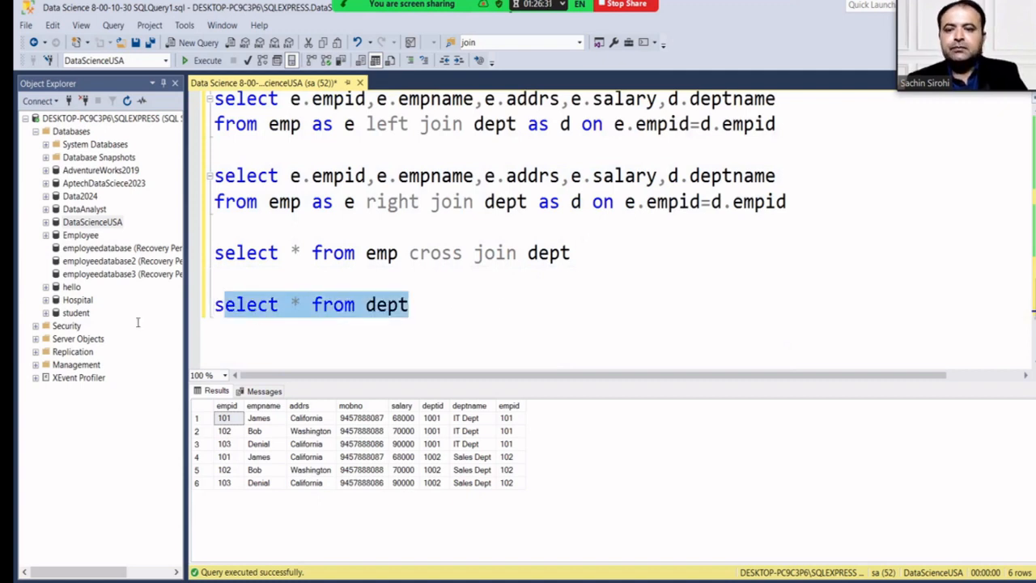
pyautogui.click(186, 61)
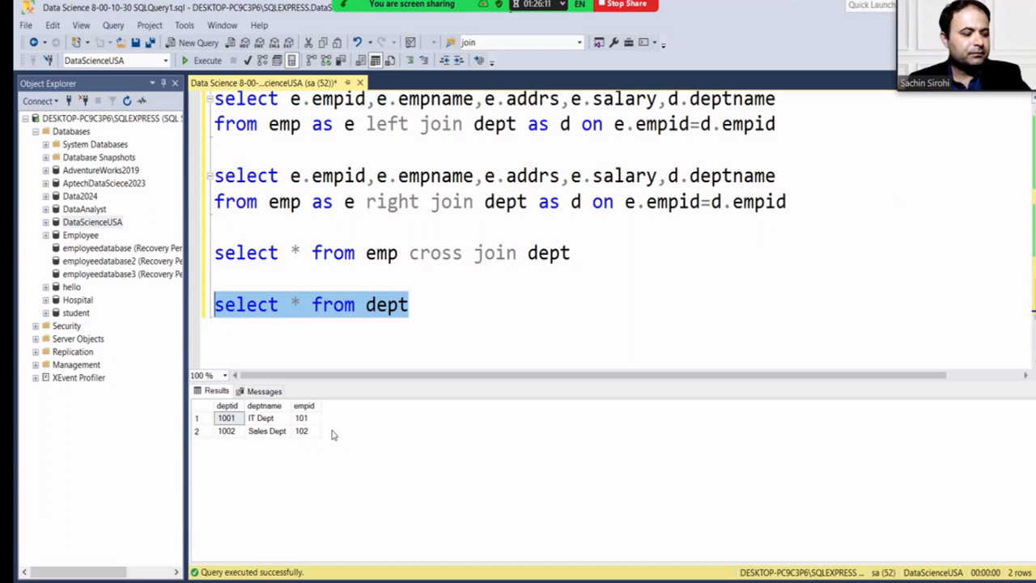
pyautogui.moveTo(240, 3)
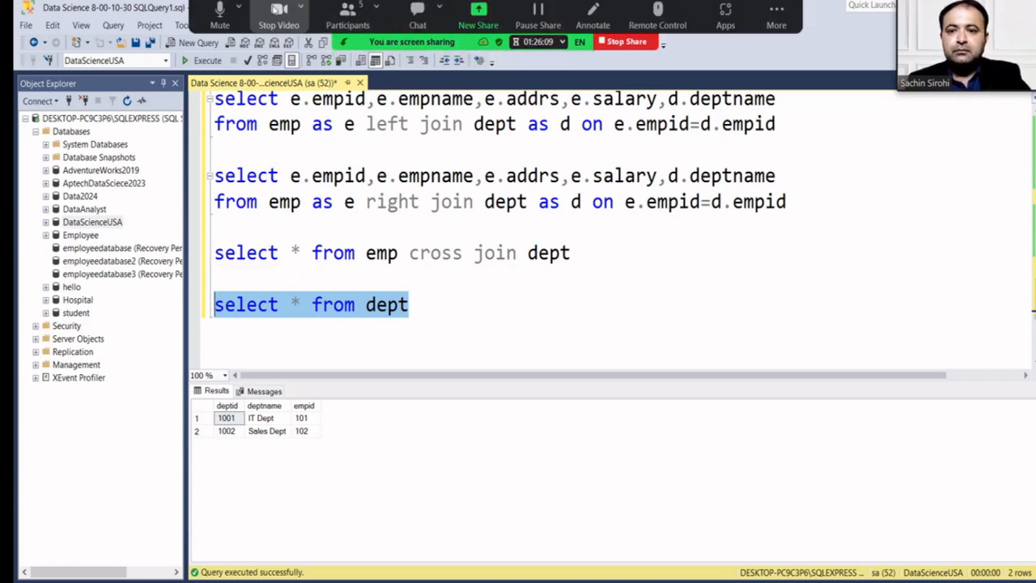
pyautogui.click(273, 12)
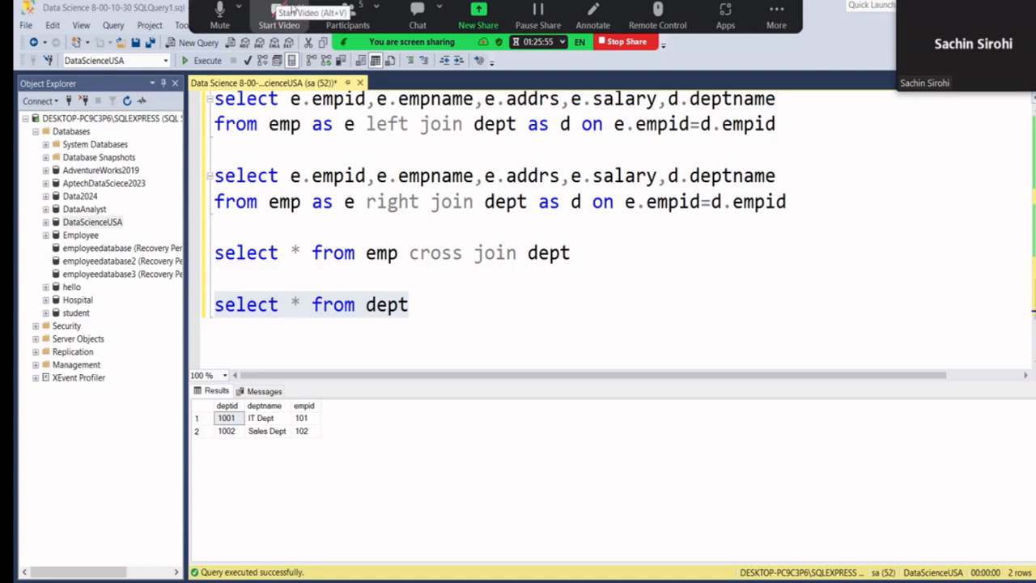
pyautogui.click(277, 11)
pyautogui.click(414, 295)
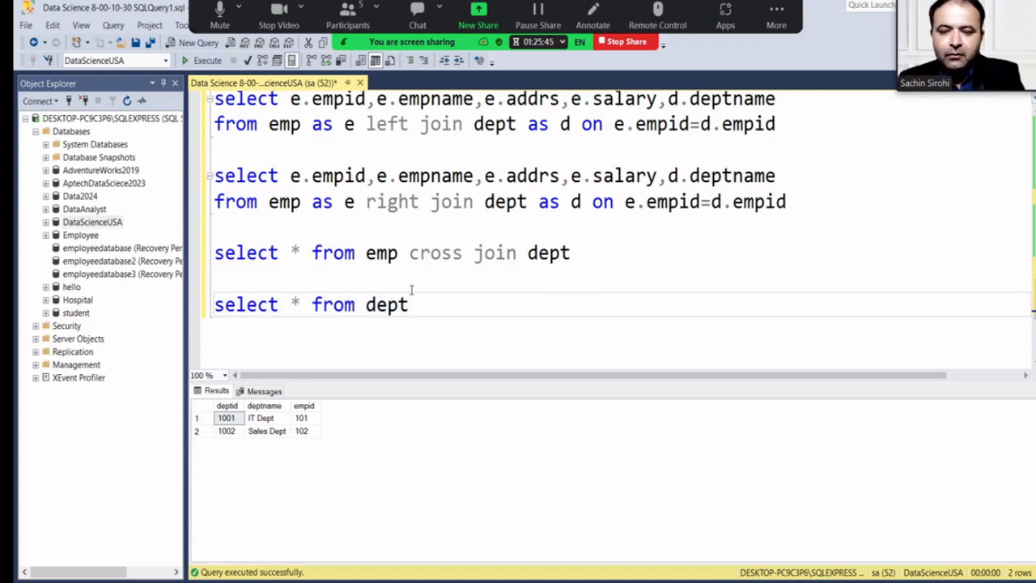
# Extend the line to an inner join of dept with itself, aliased d1 and d2.
pyautogui.write('innder')
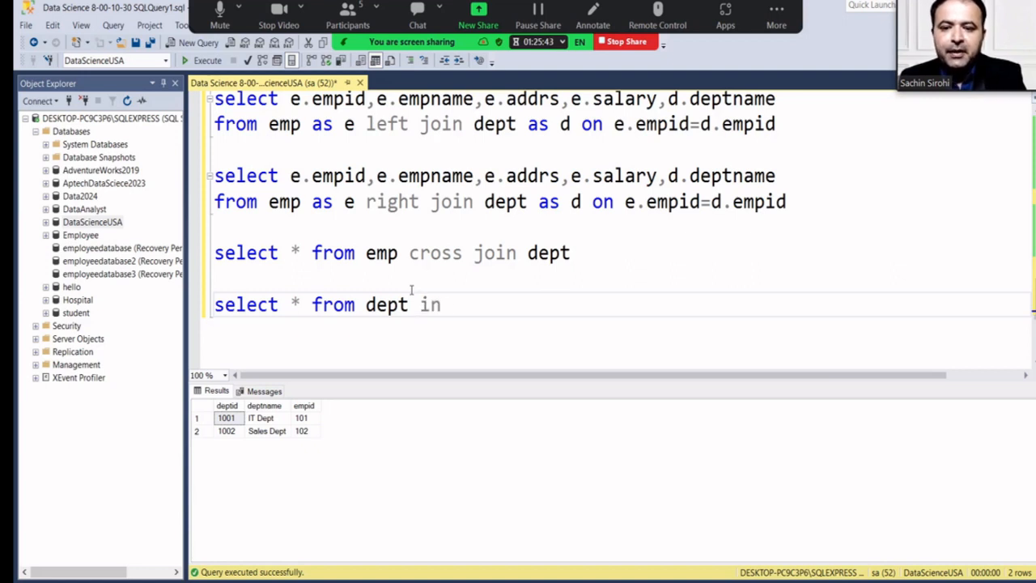
pyautogui.press('BackSpace')
pyautogui.press('BackSpace')
pyautogui.press('BackSpace')
pyautogui.write('er join')
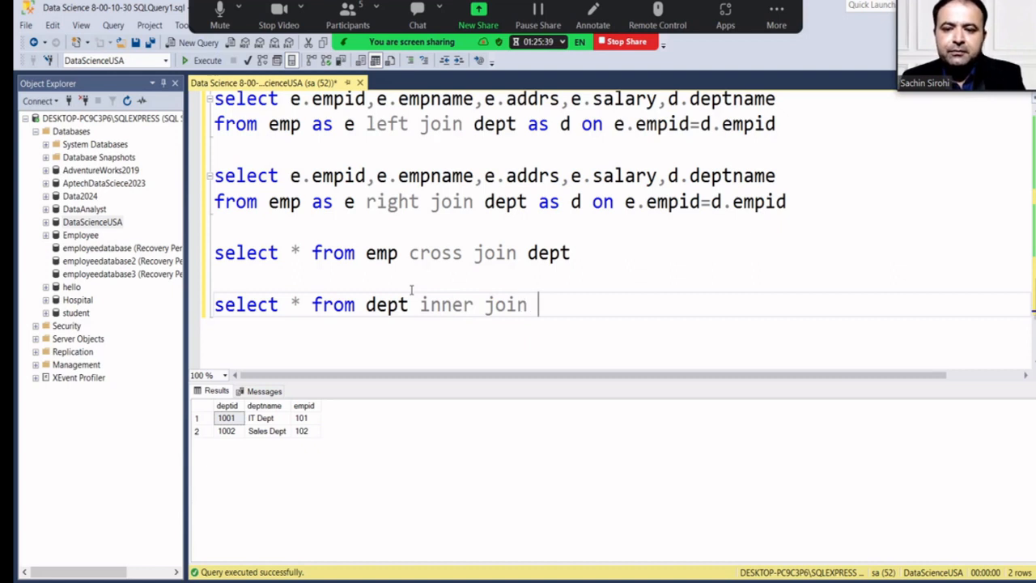
pyautogui.write(' dept')
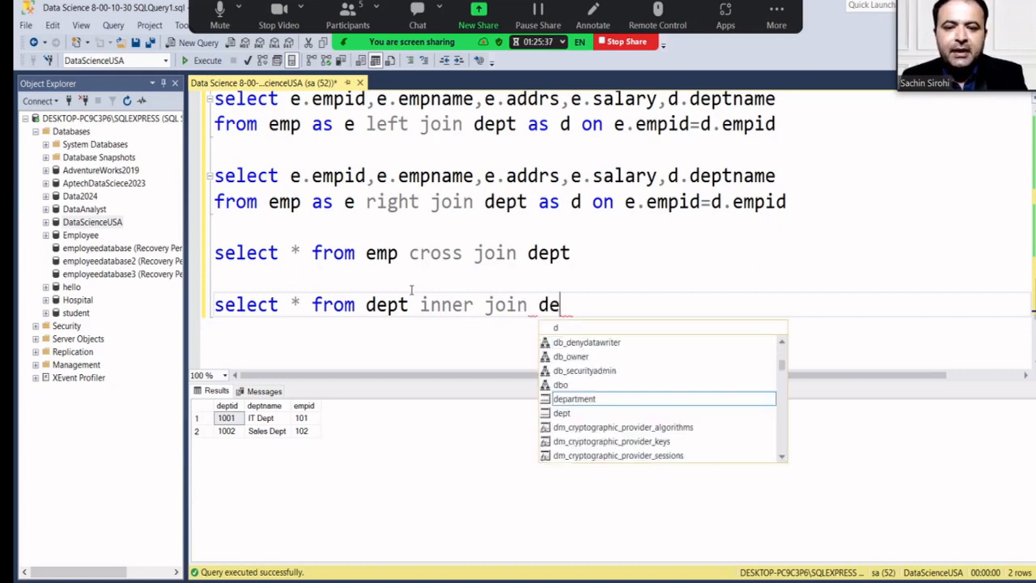
pyautogui.write(' on')
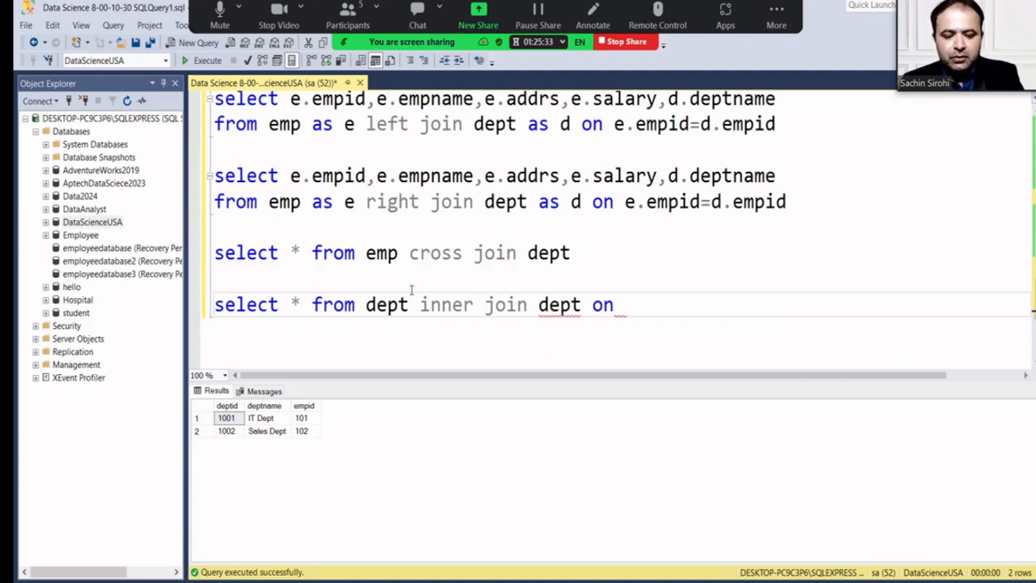
pyautogui.press('Left')
pyautogui.press('Left')
pyautogui.press('Left')
pyautogui.press('Left')
pyautogui.press('Left')
pyautogui.press('Left')
pyautogui.press('Left')
pyautogui.press('Left')
pyautogui.press('Left')
pyautogui.press('Left')
pyautogui.press('Left')
pyautogui.press('Left')
pyautogui.press('Left')
pyautogui.press('Left')
pyautogui.press('Left')
pyautogui.press('Left')
pyautogui.press('Left')
pyautogui.press('Left')
pyautogui.press('Left')
pyautogui.press('Left')
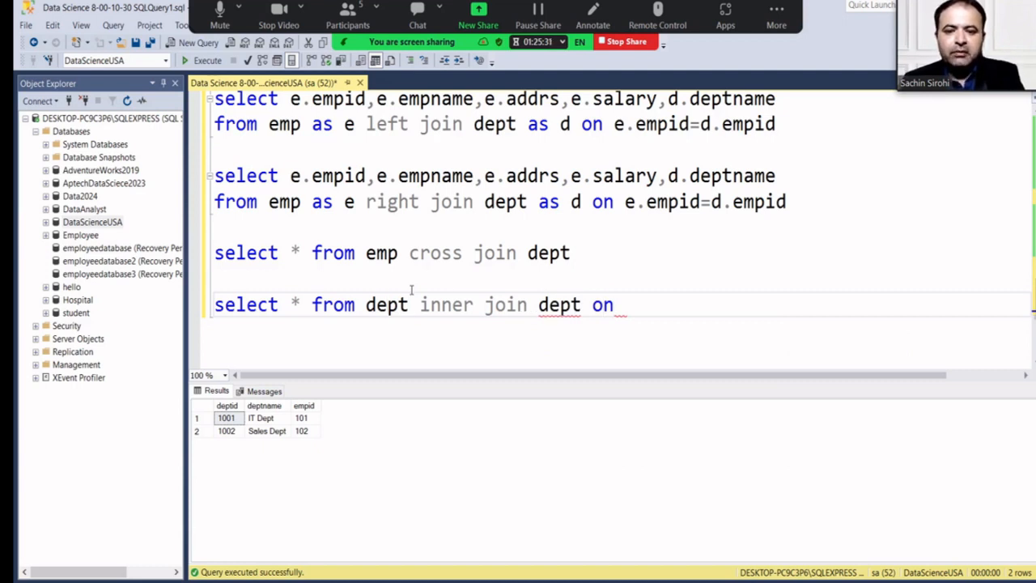
pyautogui.press('Right')
pyautogui.write('as ')
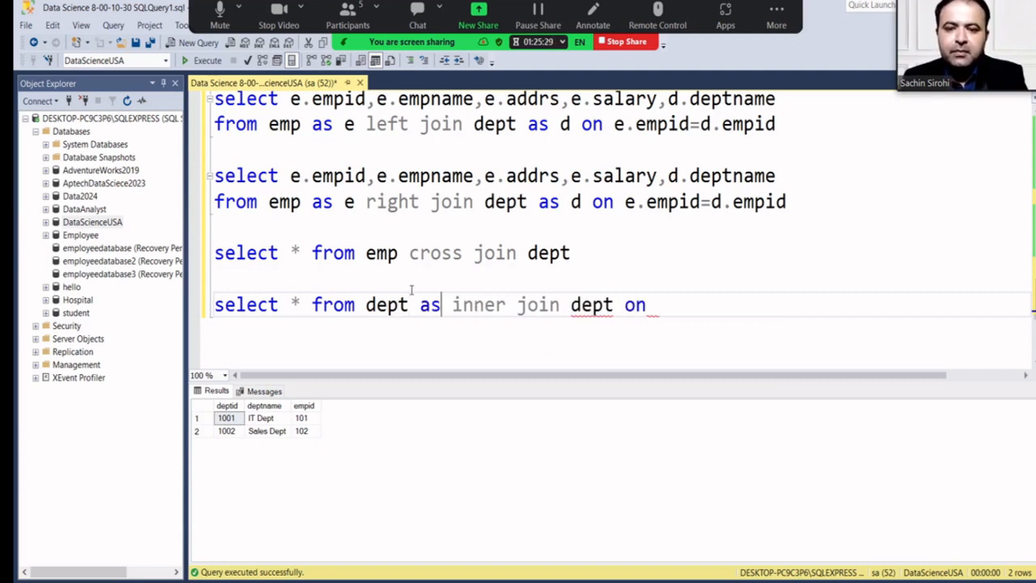
pyautogui.write('d1')
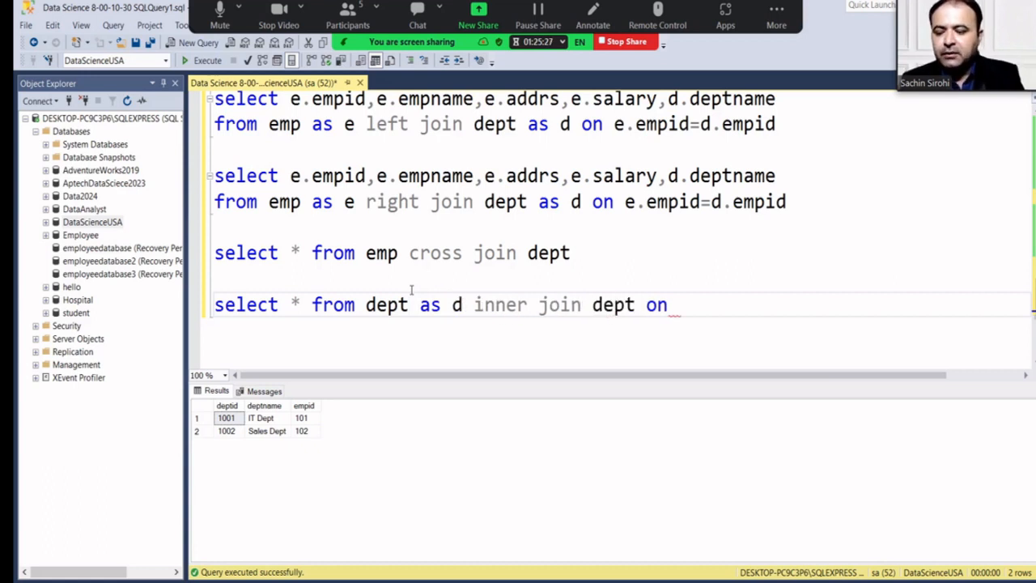
pyautogui.press('Right')
pyautogui.press('Right')
pyautogui.press('Right')
pyautogui.press('Right')
pyautogui.press('Right')
pyautogui.press('Right')
pyautogui.press('Right')
pyautogui.press('Right')
pyautogui.press('Right')
pyautogui.press('Right')
pyautogui.press('Right')
pyautogui.press('Right')
pyautogui.press('Right')
pyautogui.press('Right')
pyautogui.press('Right')
pyautogui.press('Right')
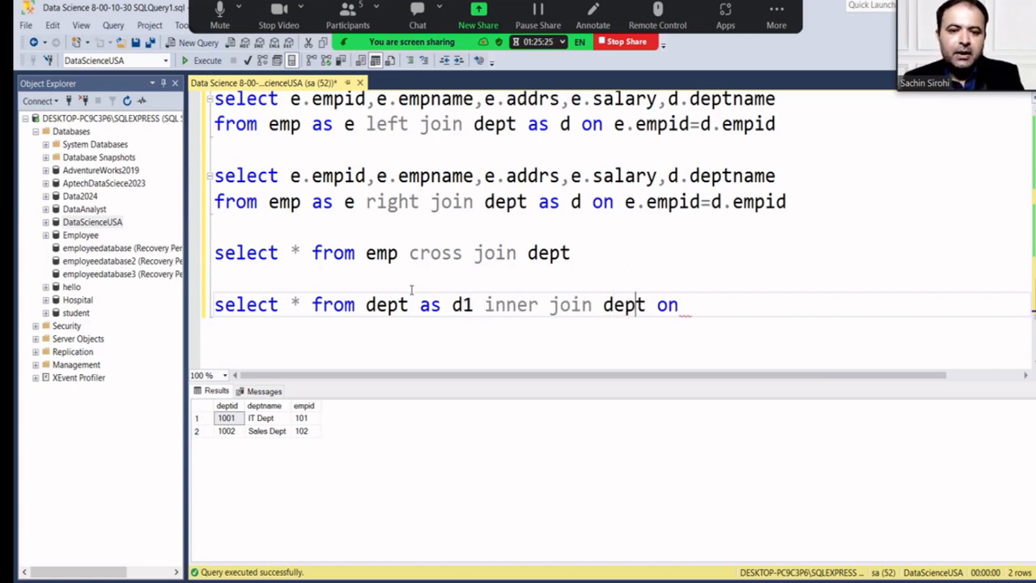
pyautogui.write('d ')
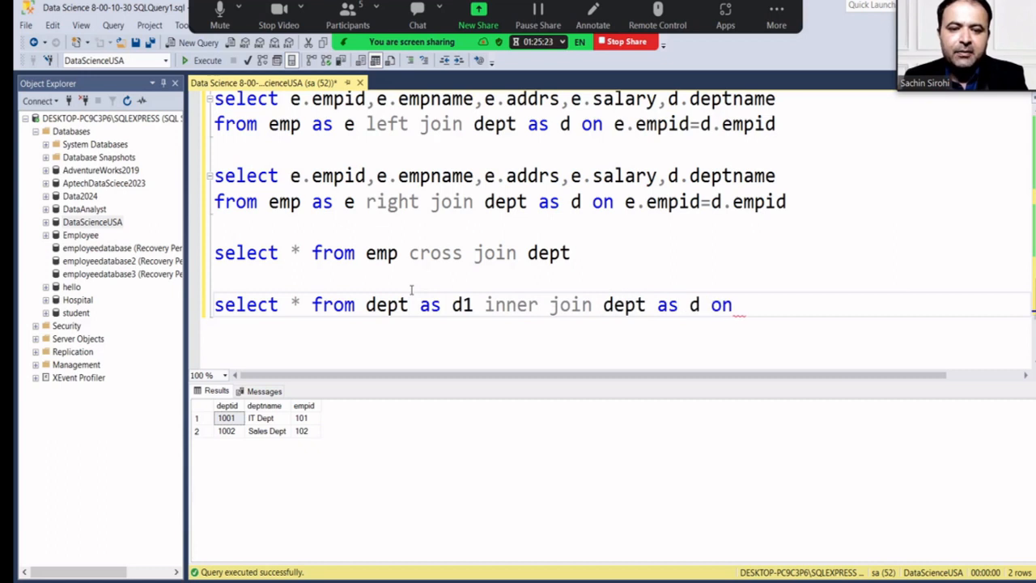
pyautogui.write('2')
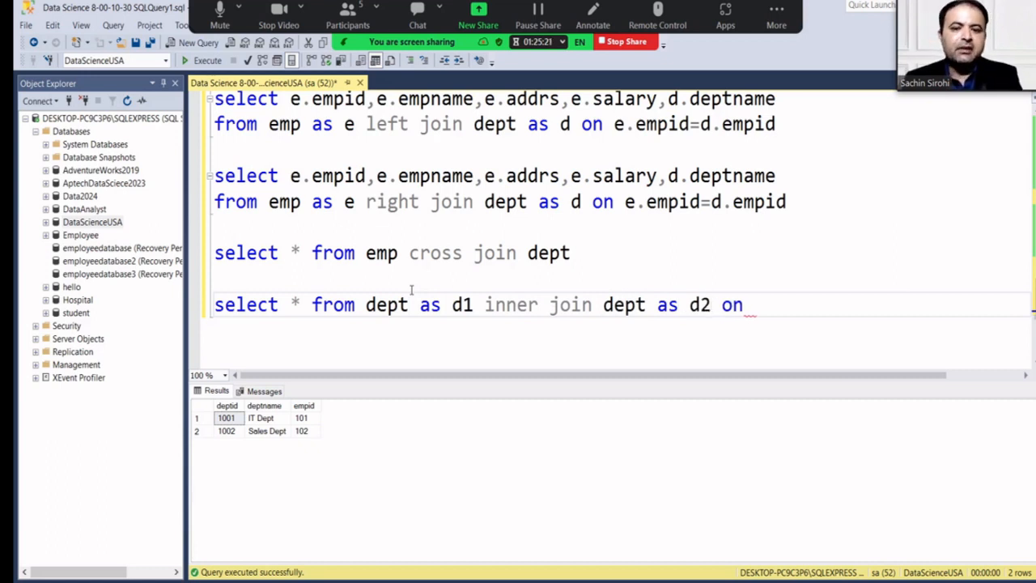
# Add the condition on d1.empid=d2.empid and select the whole self-join line.
pyautogui.press('Right')
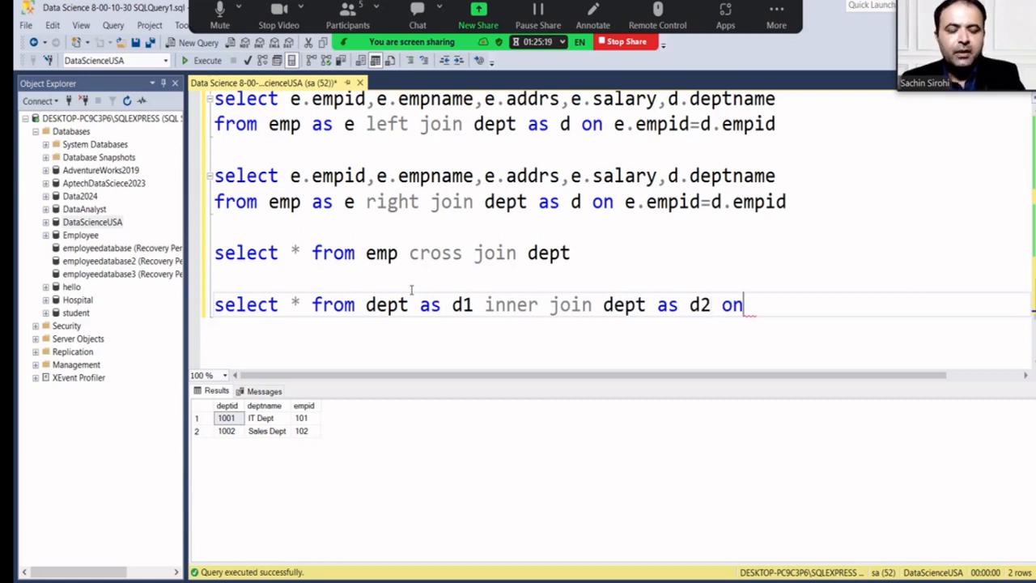
pyautogui.write('d')
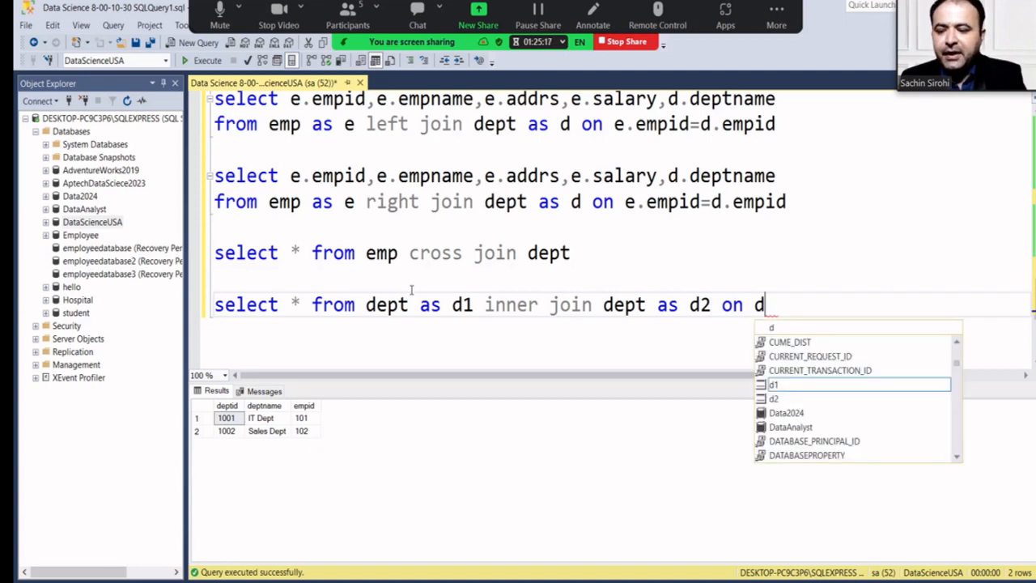
pyautogui.write('1.')
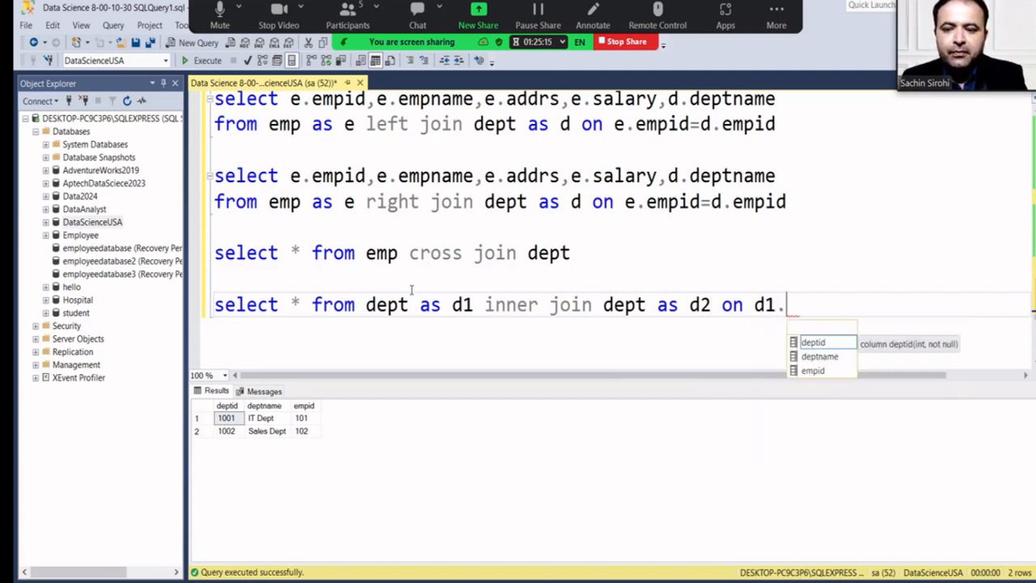
pyautogui.write('emp')
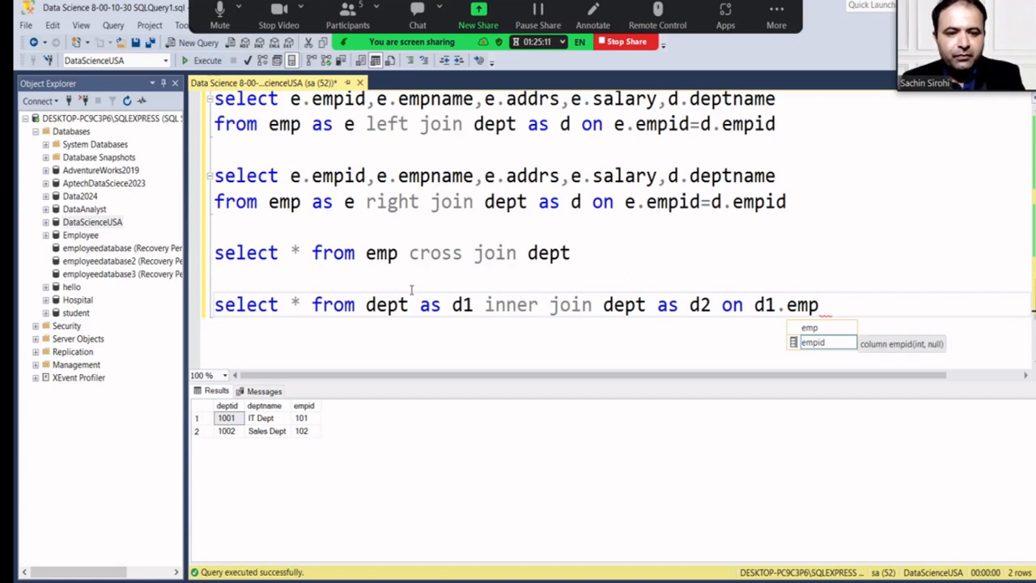
pyautogui.write('=')
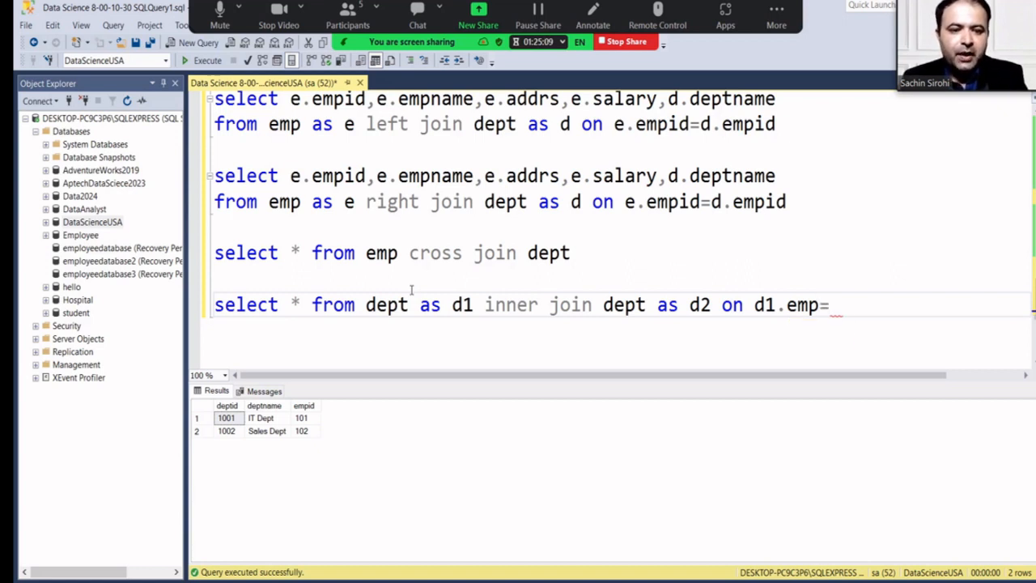
pyautogui.write('d2.')
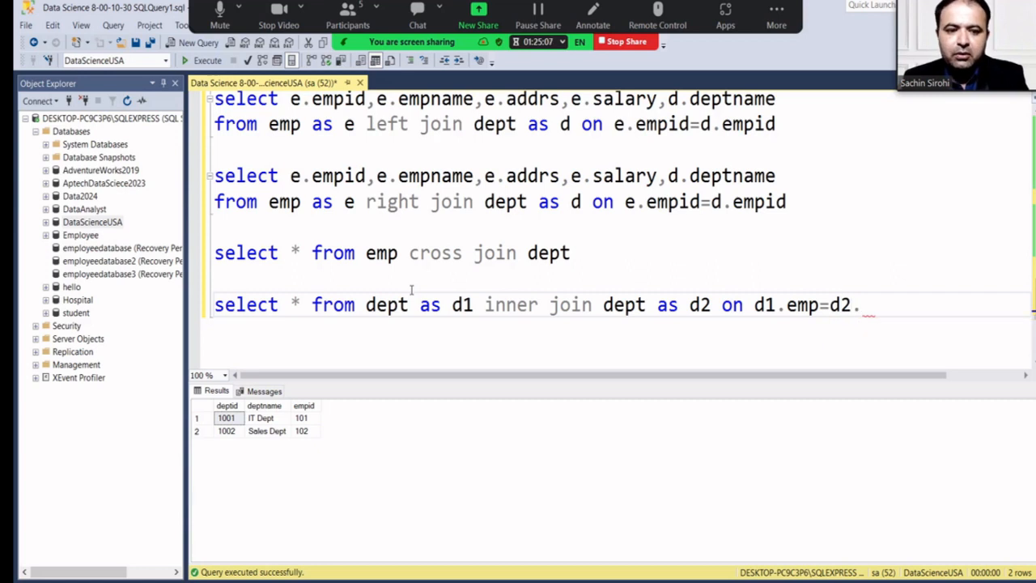
pyautogui.write('emp')
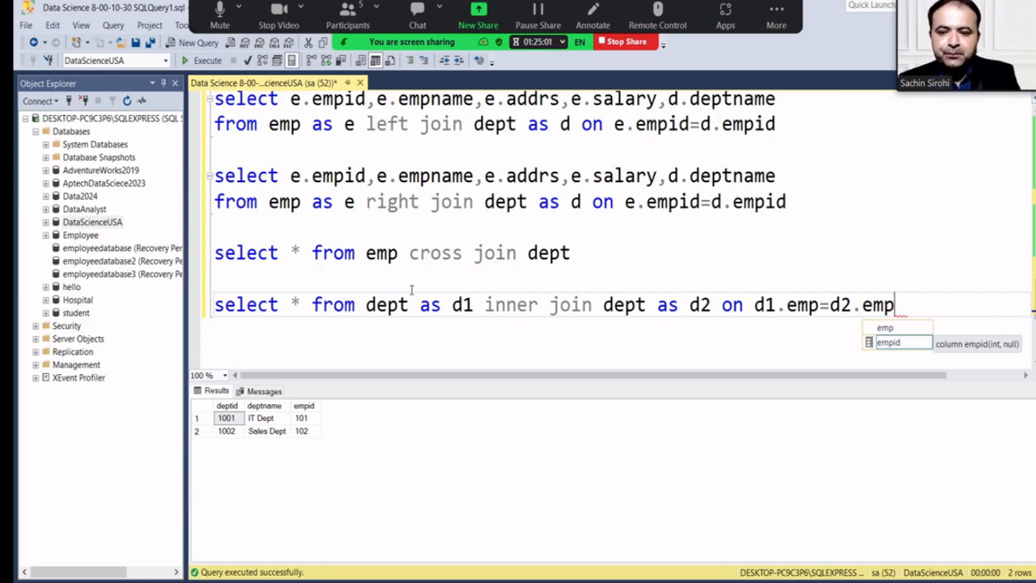
pyautogui.press('Left')
pyautogui.press('Left')
pyautogui.press('Left')
pyautogui.press('Left')
pyautogui.press('Left')
pyautogui.press('Left')
pyautogui.press('Left')
pyautogui.press('Left')
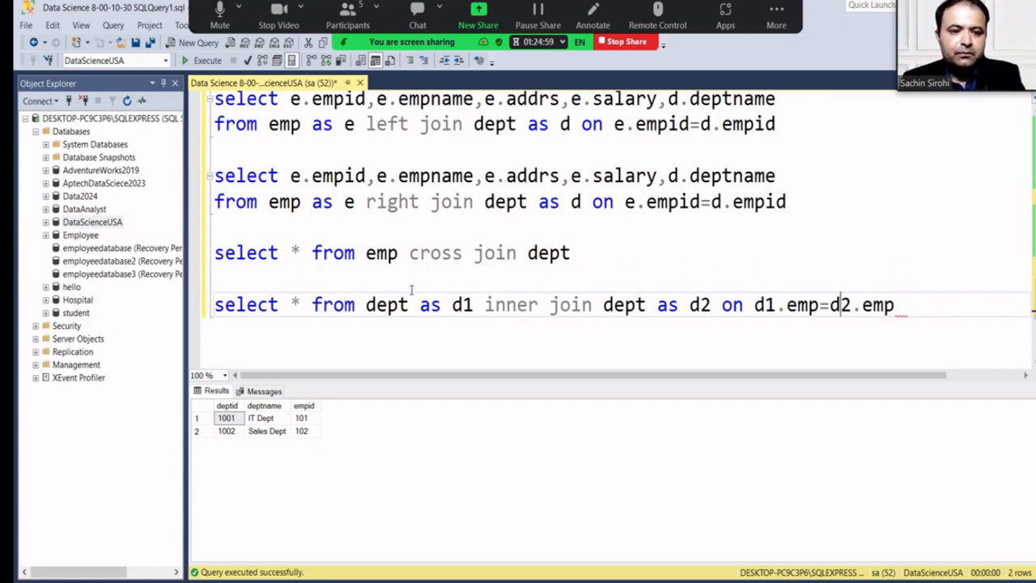
pyautogui.press('BackSpace')
pyautogui.press('Right')
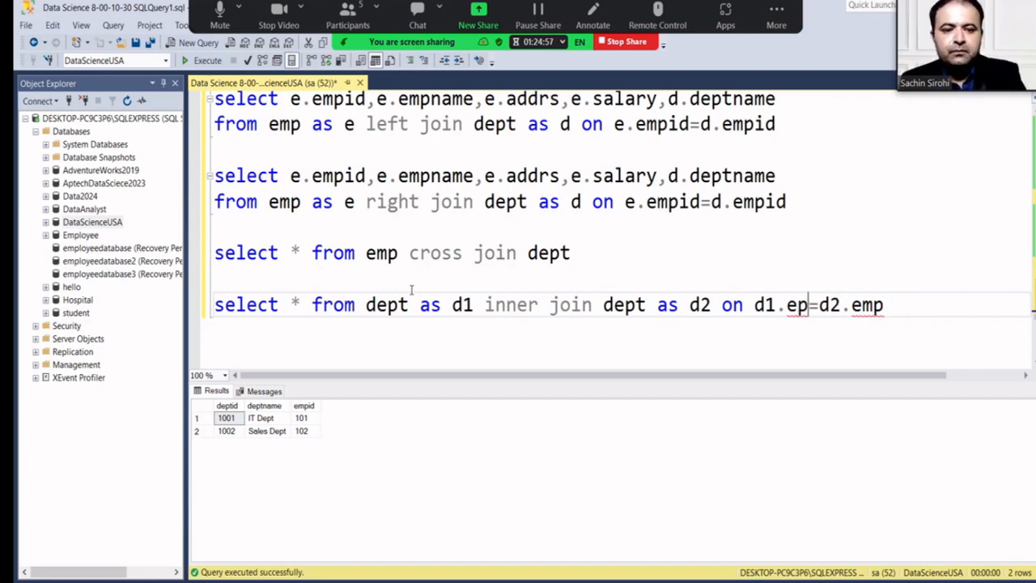
pyautogui.press('BackSpace')
pyautogui.press('BackSpace')
pyautogui.press('BackSpace')
pyautogui.write('.em')
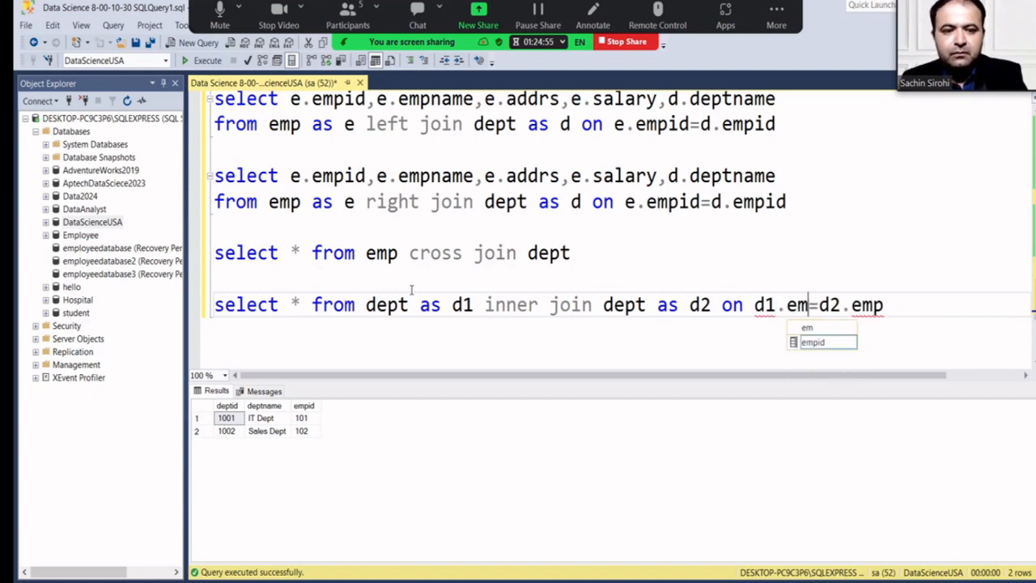
pyautogui.write('pid')
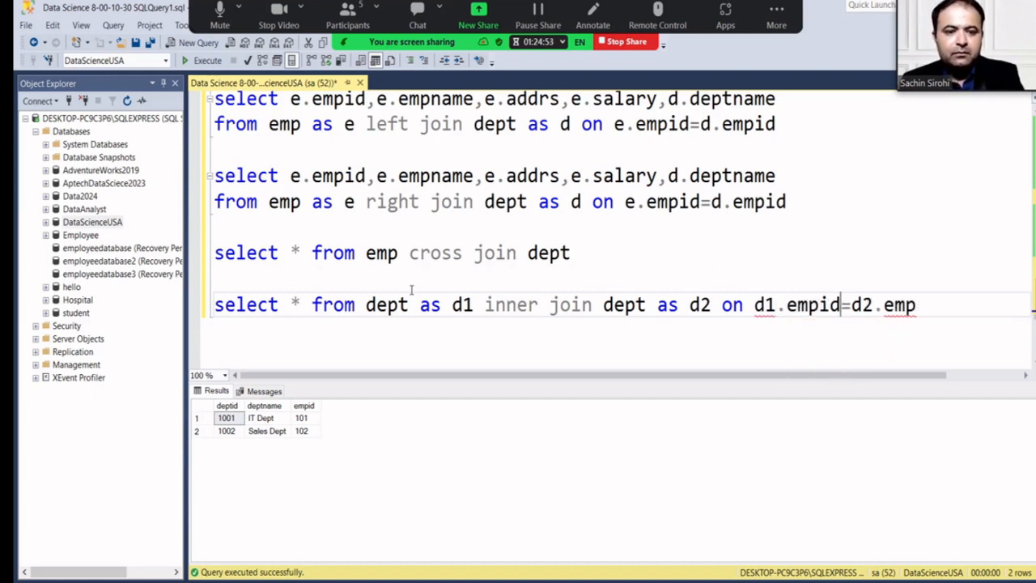
pyautogui.press('Right')
pyautogui.press('Right')
pyautogui.press('Right')
pyautogui.press('Right')
pyautogui.press('Right')
pyautogui.press('Right')
pyautogui.press('Right')
pyautogui.press('BackSpace')
pyautogui.press('BackSpace')
pyautogui.press('BackSpace')
pyautogui.press('BackSpace')
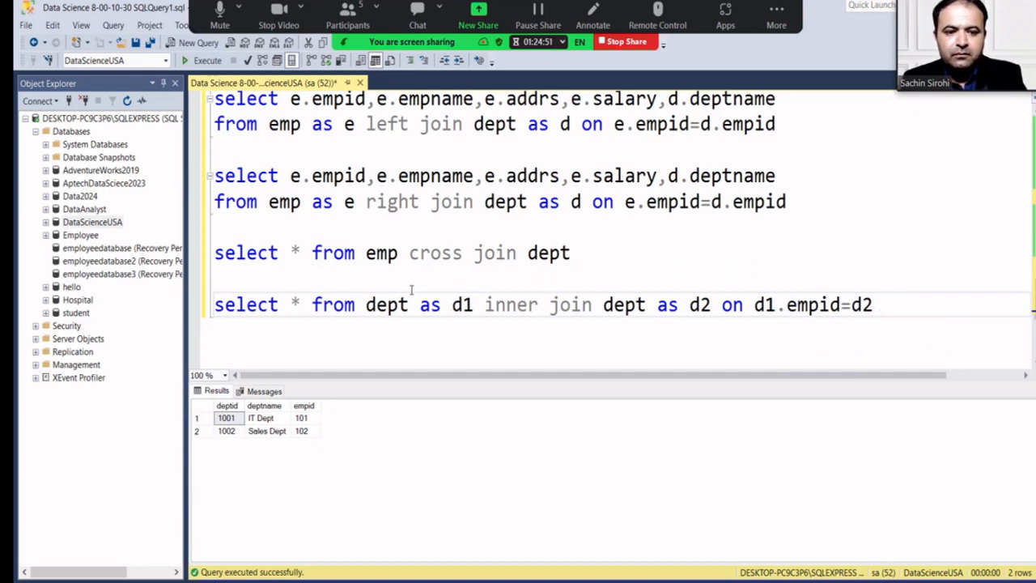
pyautogui.write('.emm')
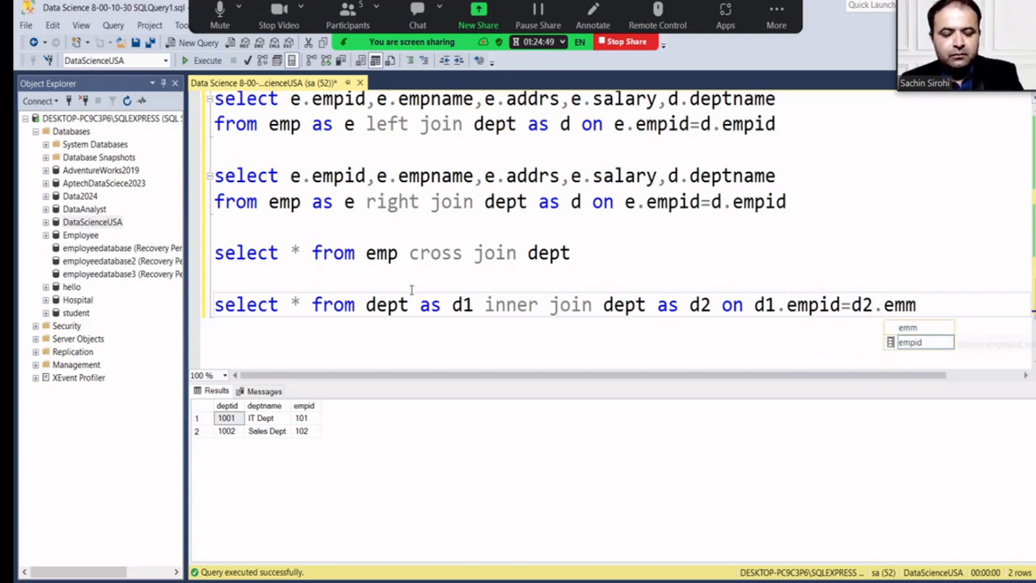
pyautogui.press('Tab')
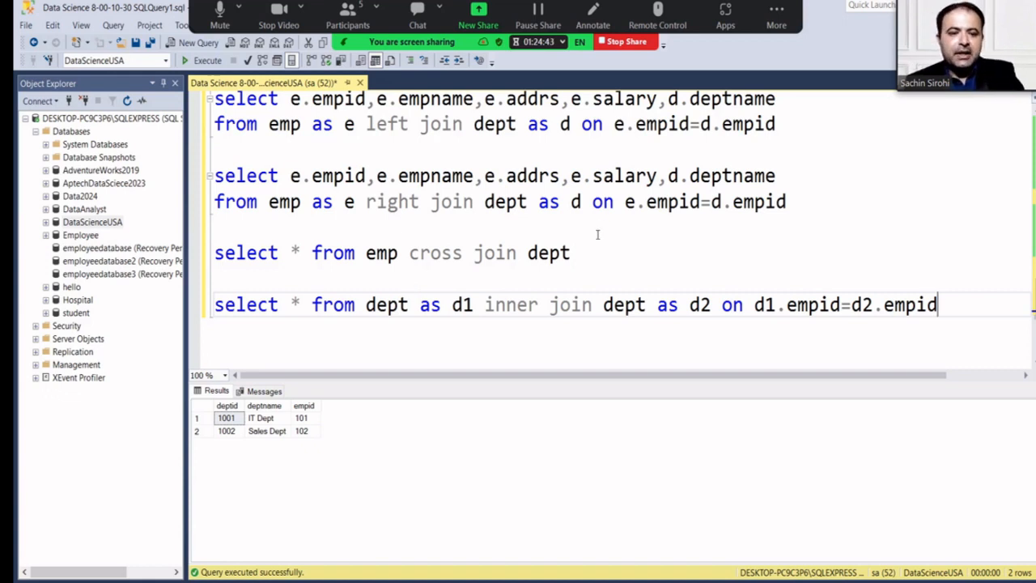
pyautogui.moveTo(937, 304); pyautogui.dragTo(215, 304)
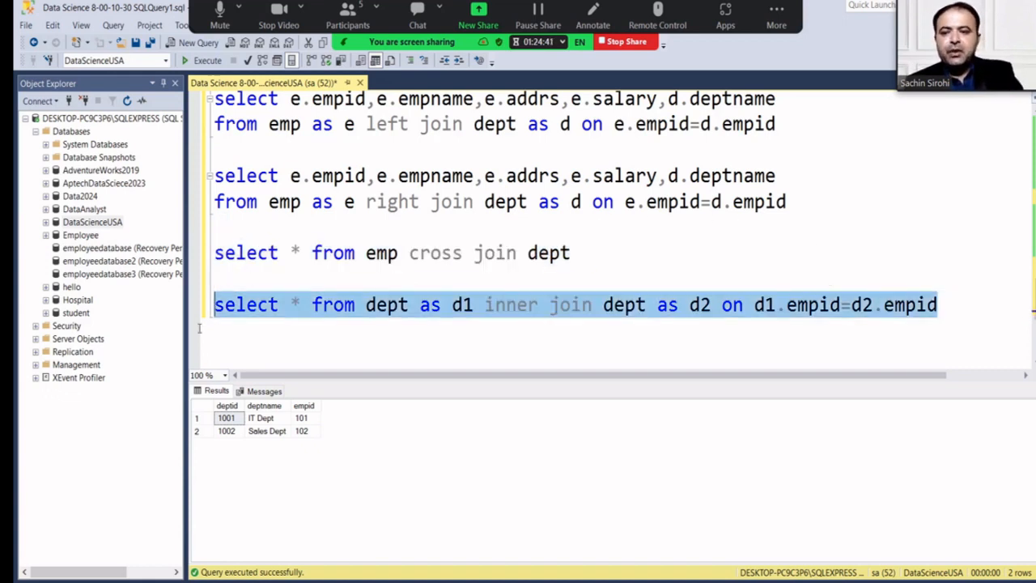
# Run the dept self-join and add a '--self join' comment line above it.
pyautogui.click(208, 61)
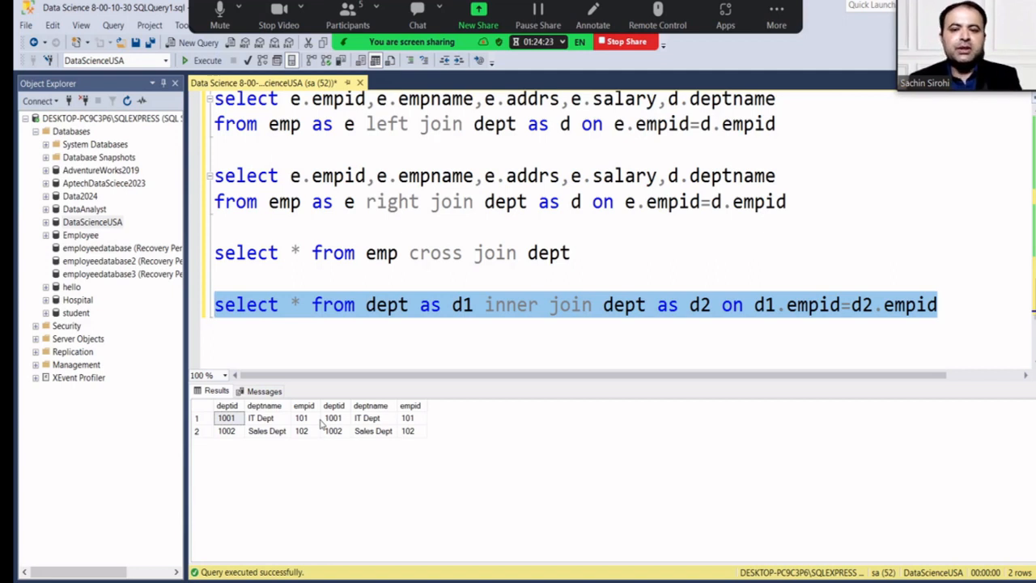
pyautogui.click(230, 279)
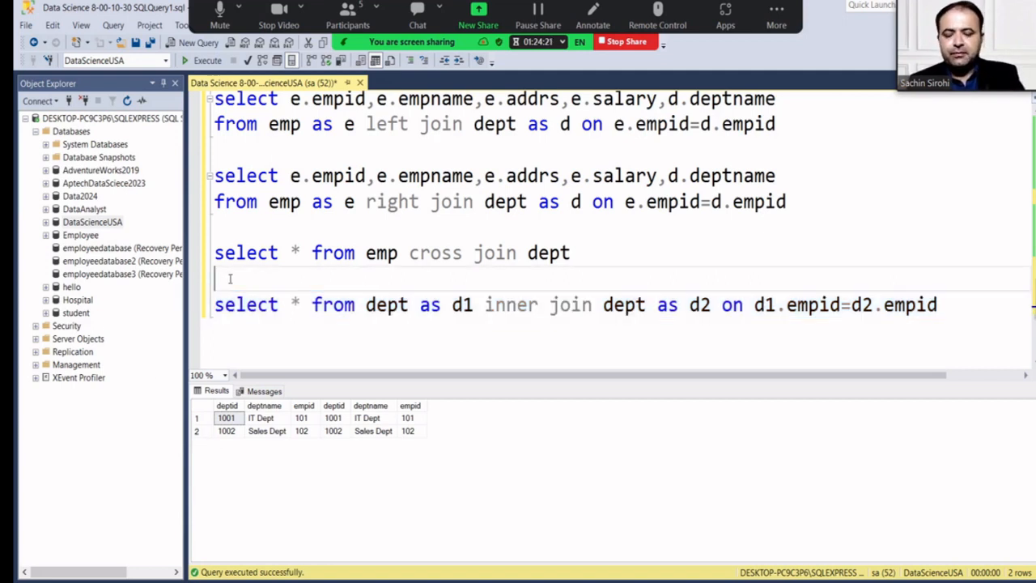
pyautogui.write('--self')
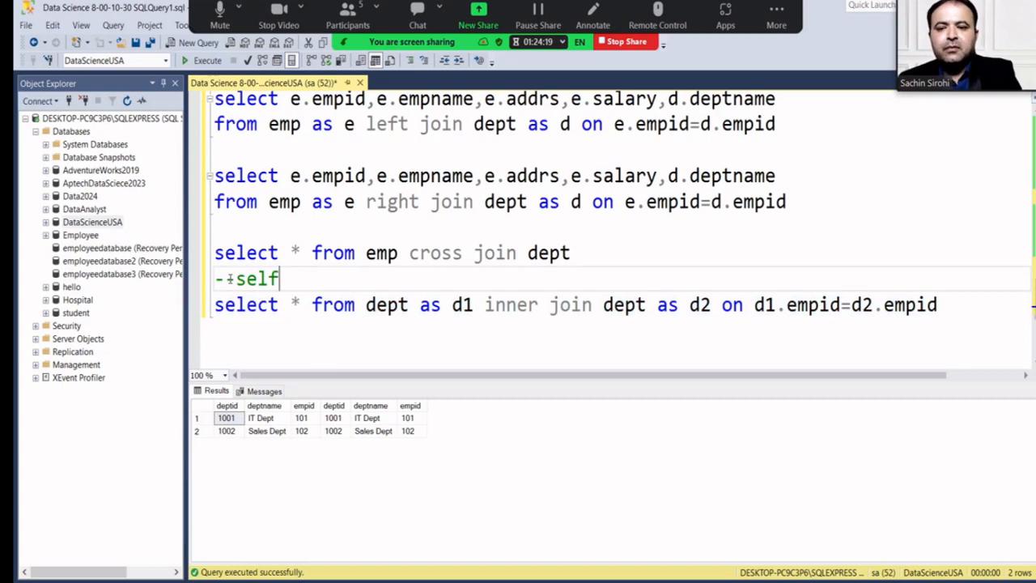
pyautogui.write(' join')
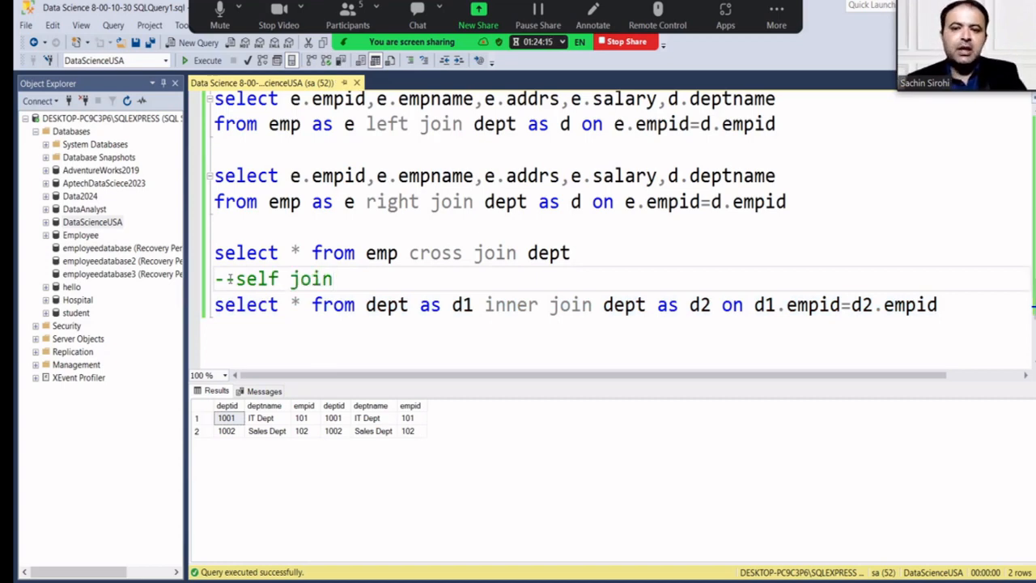
pyautogui.scroll(2, 265, 267)
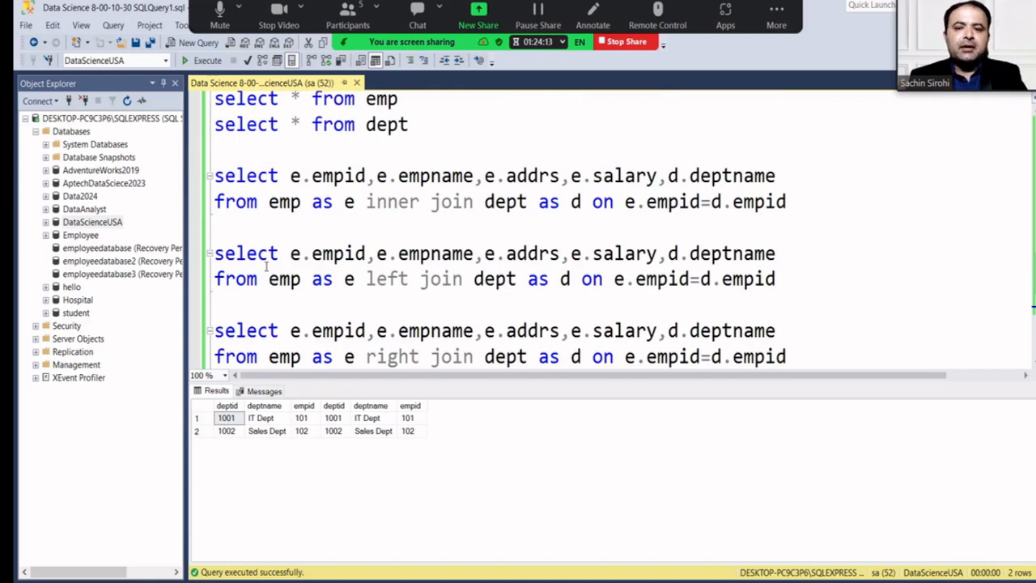
pyautogui.scroll(4, 327, 226)
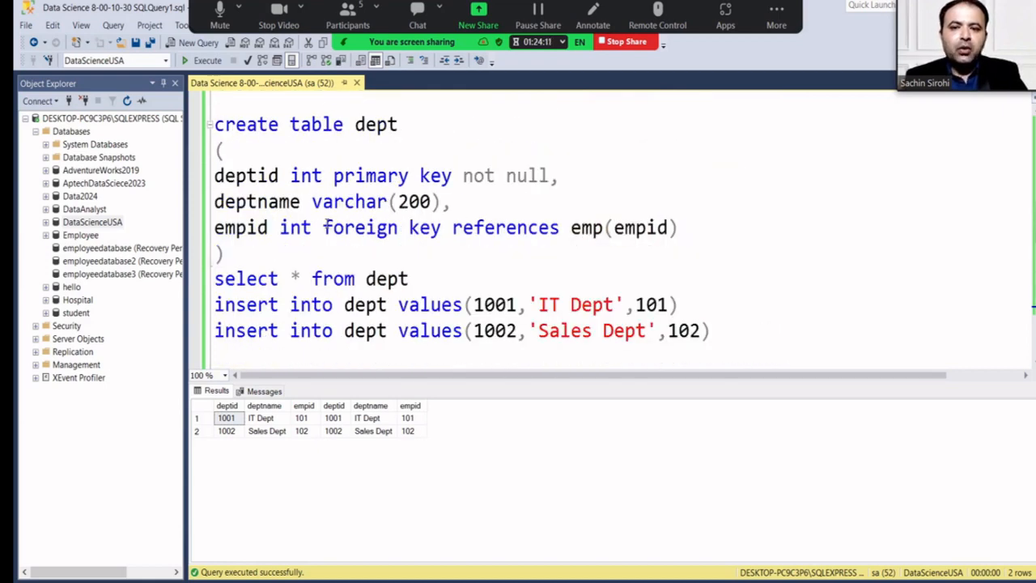
pyautogui.scroll(6, 327, 225)
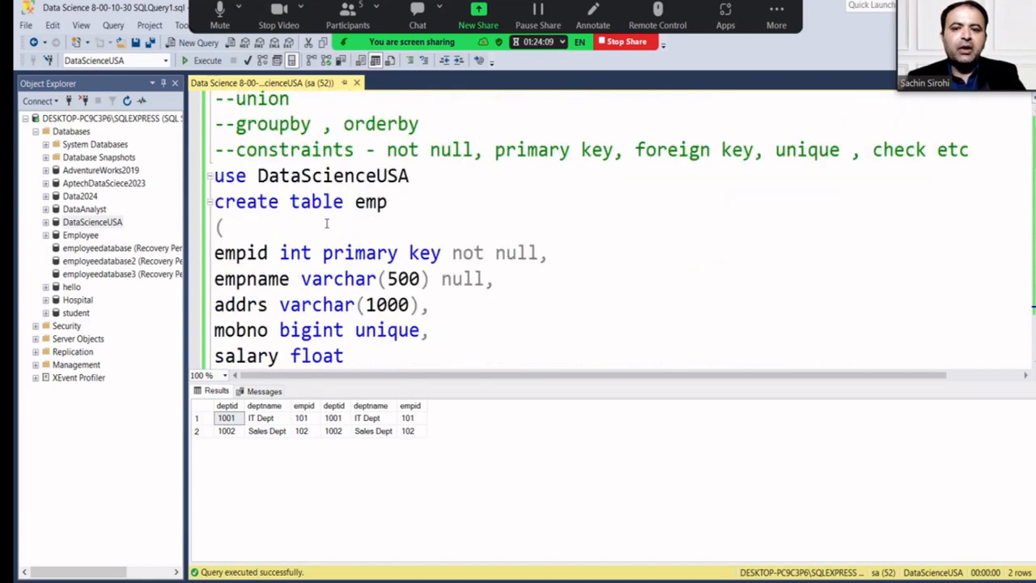
pyautogui.scroll(1, 327, 223)
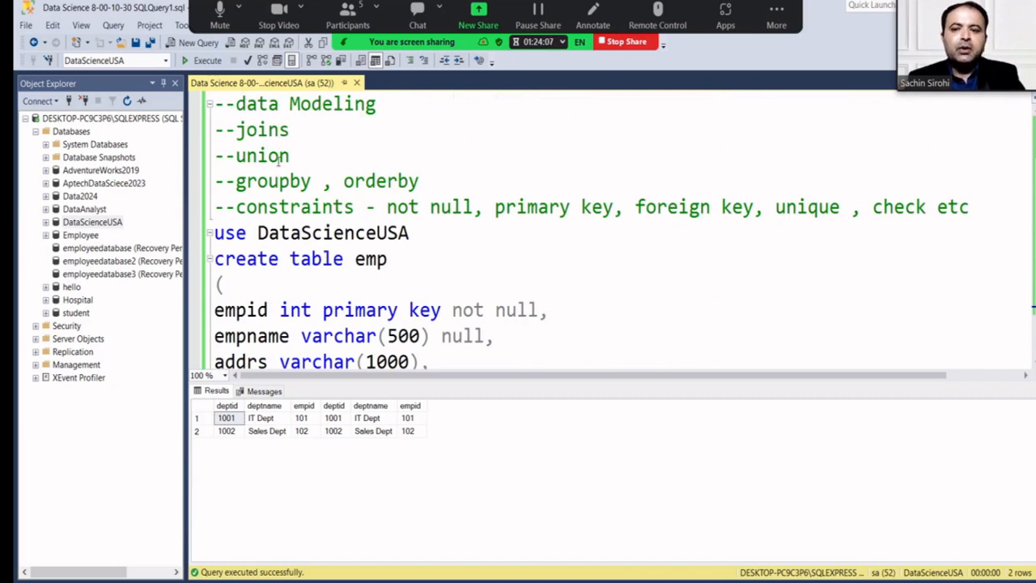
pyautogui.scroll(-12, 279, 160)
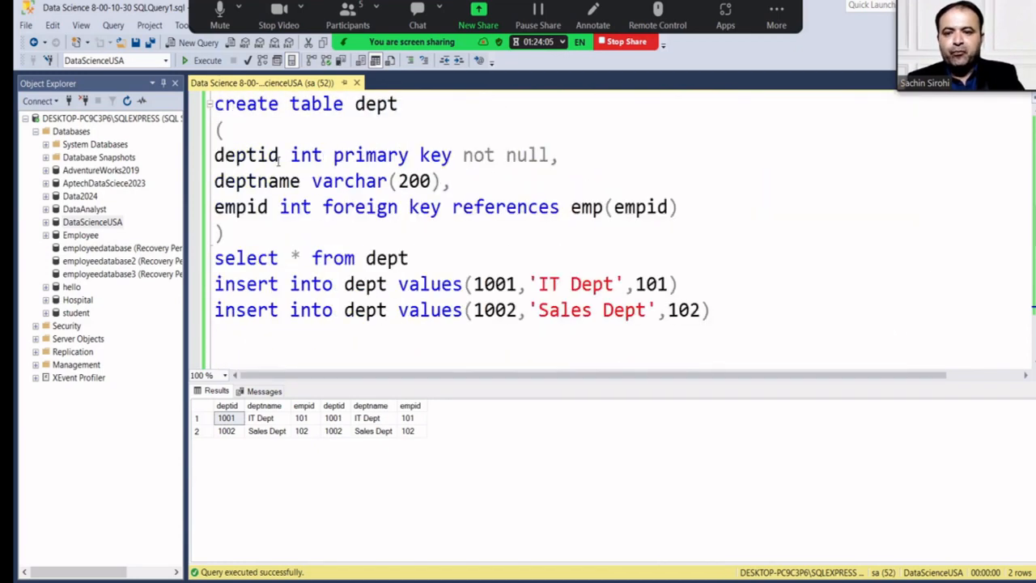
pyautogui.scroll(-4, 278, 160)
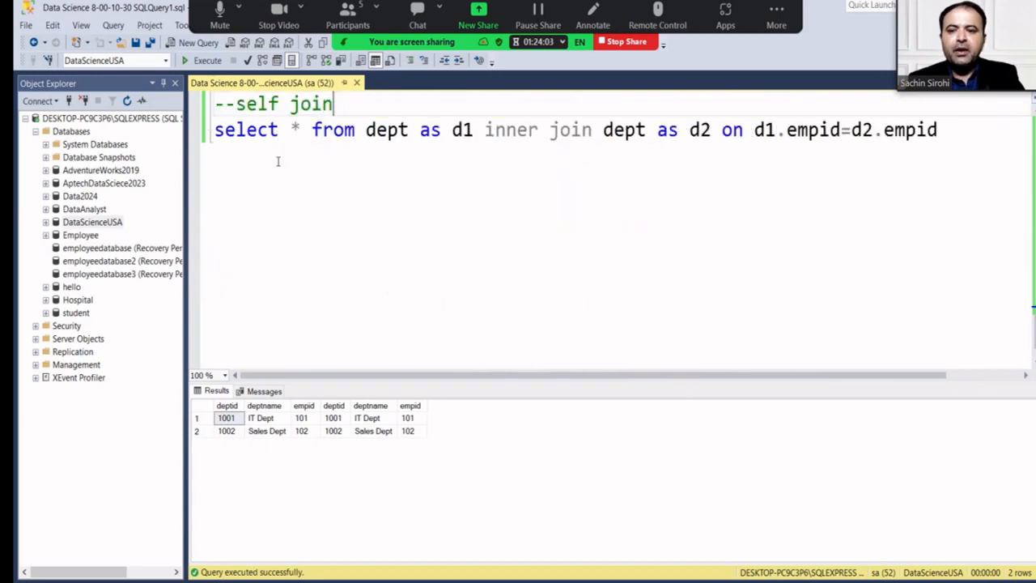
# Add a '--union and union all' comment below the self-join, then begin 'create table'.
pyautogui.click(962, 136)
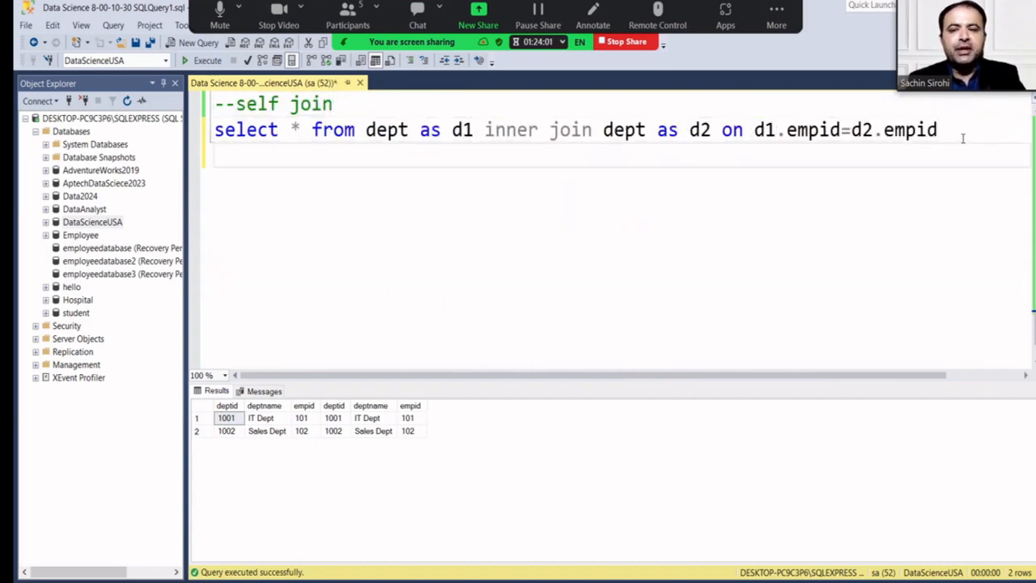
pyautogui.press('Return')
pyautogui.write('--un')
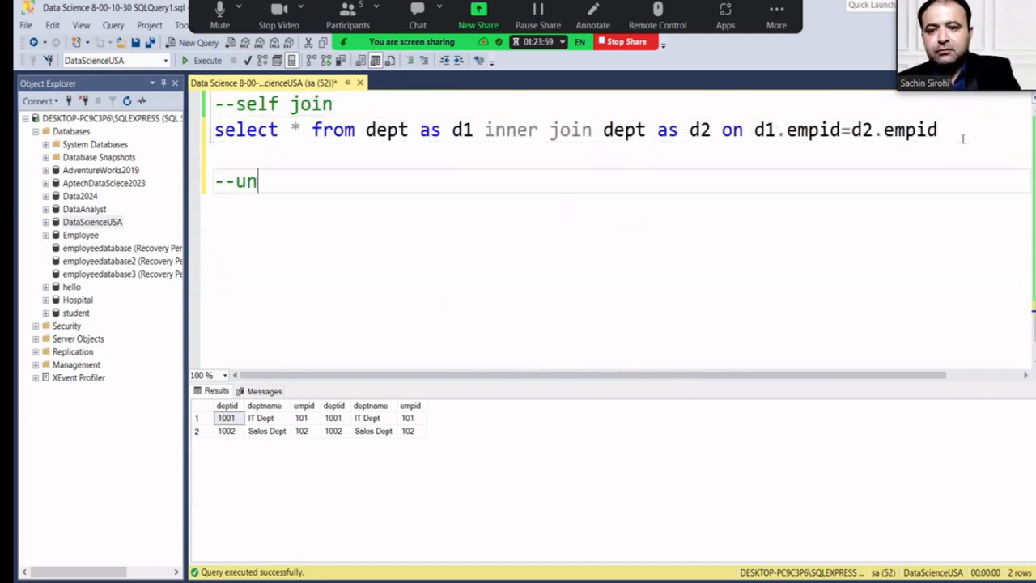
pyautogui.write('ion and un')
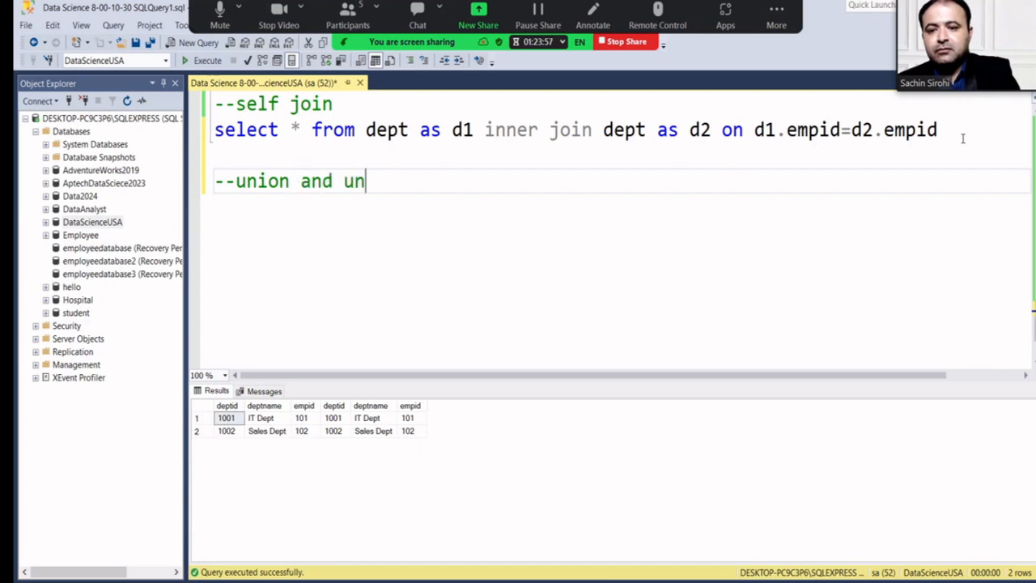
pyautogui.write('ion all')
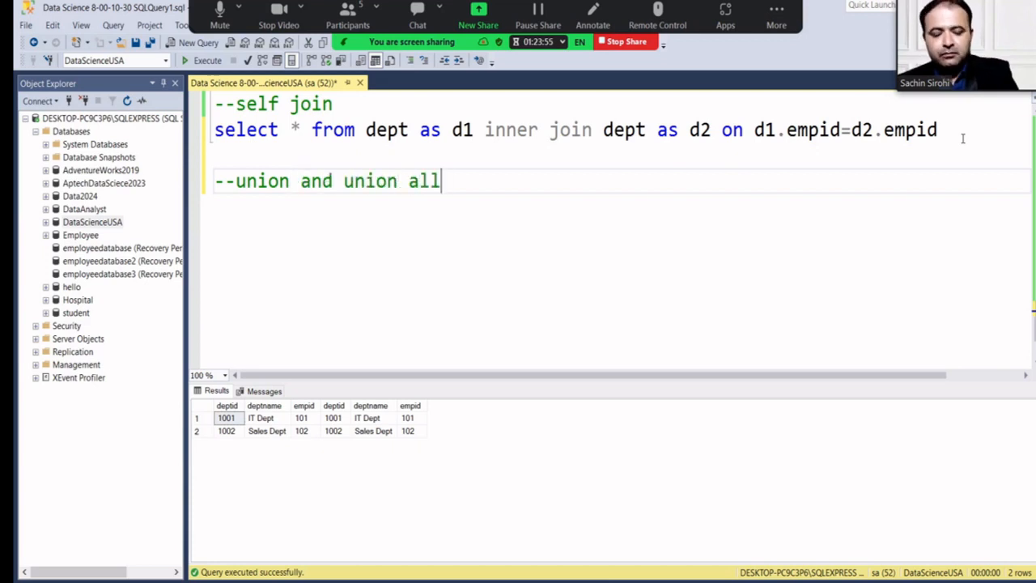
pyautogui.press('Return')
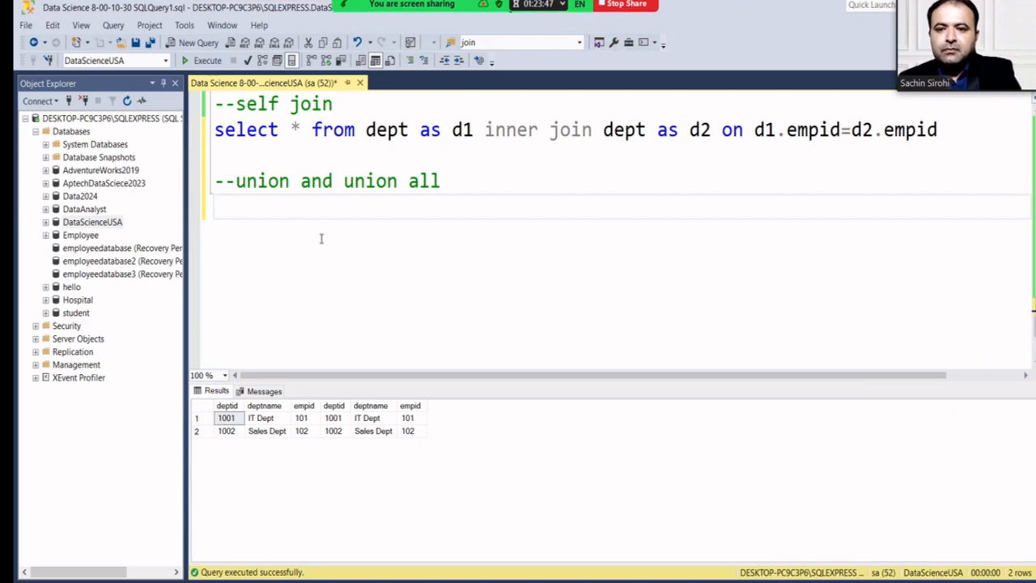
pyautogui.write('create table')
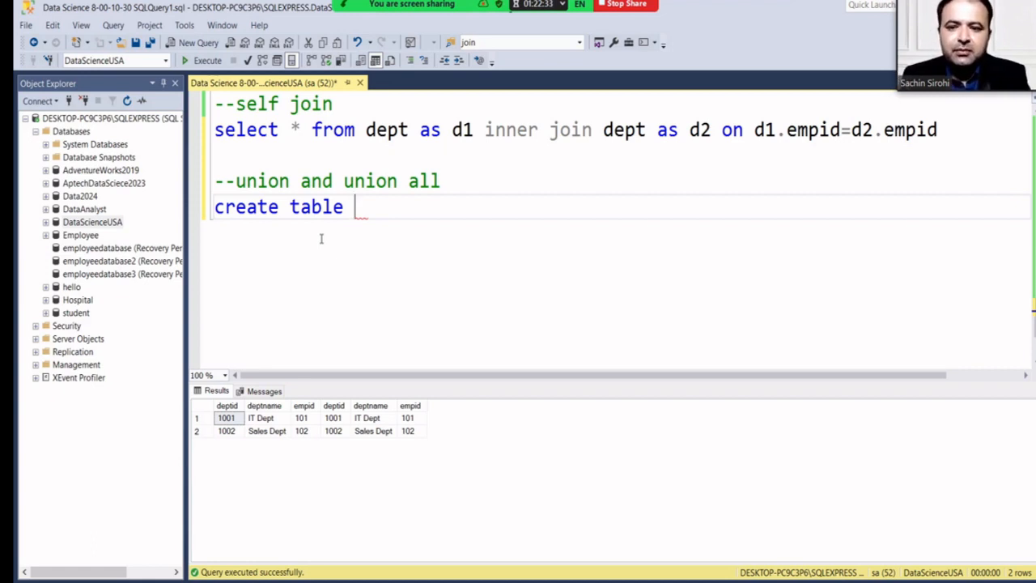
# Name the new table tb1 and add its opening and closing parentheses.
pyautogui.write('t')
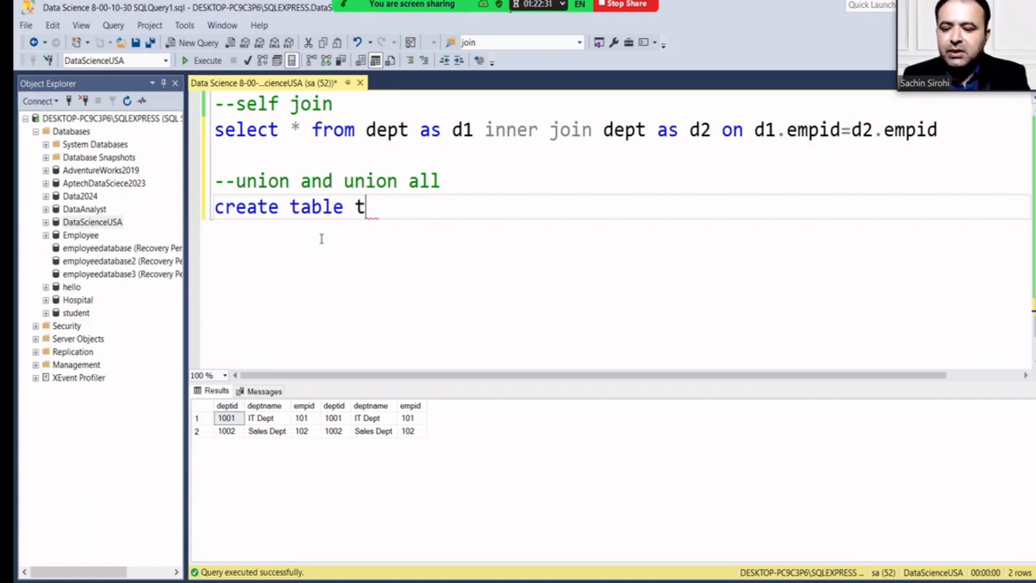
pyautogui.write('lb1')
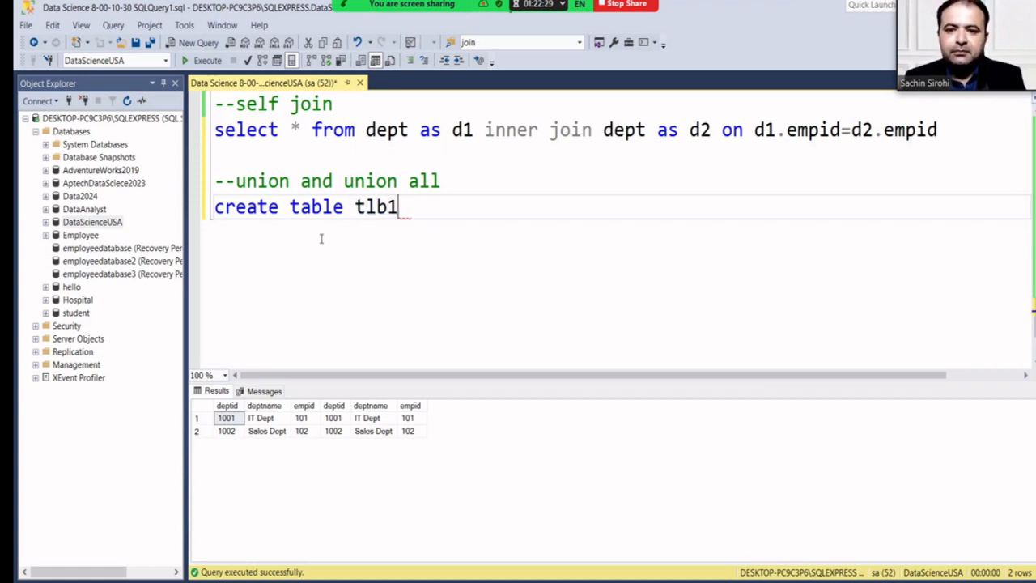
pyautogui.press('BackSpace')
pyautogui.press('BackSpace')
pyautogui.press('BackSpace')
pyautogui.write('b1')
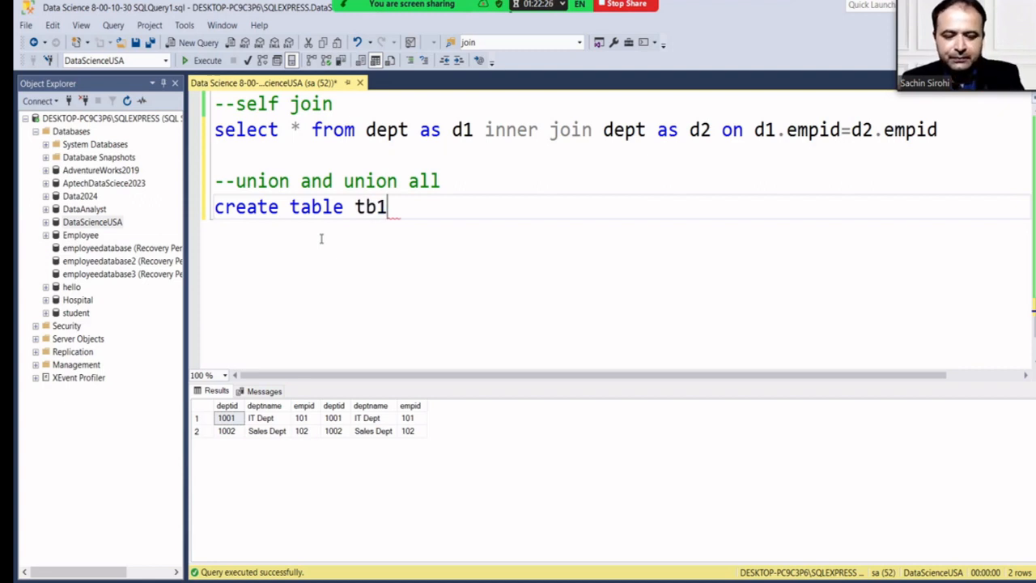
pyautogui.press('Return')
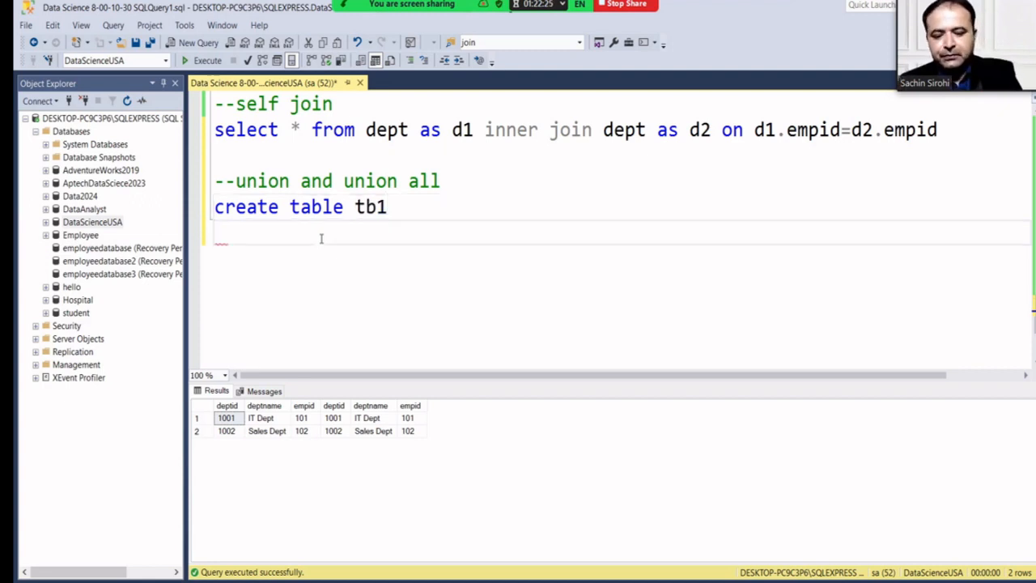
pyautogui.write('(')
pyautogui.press('Return')
pyautogui.write(')')
# Define the columns id int and name char(100) inside the parentheses.
pyautogui.press('Up')
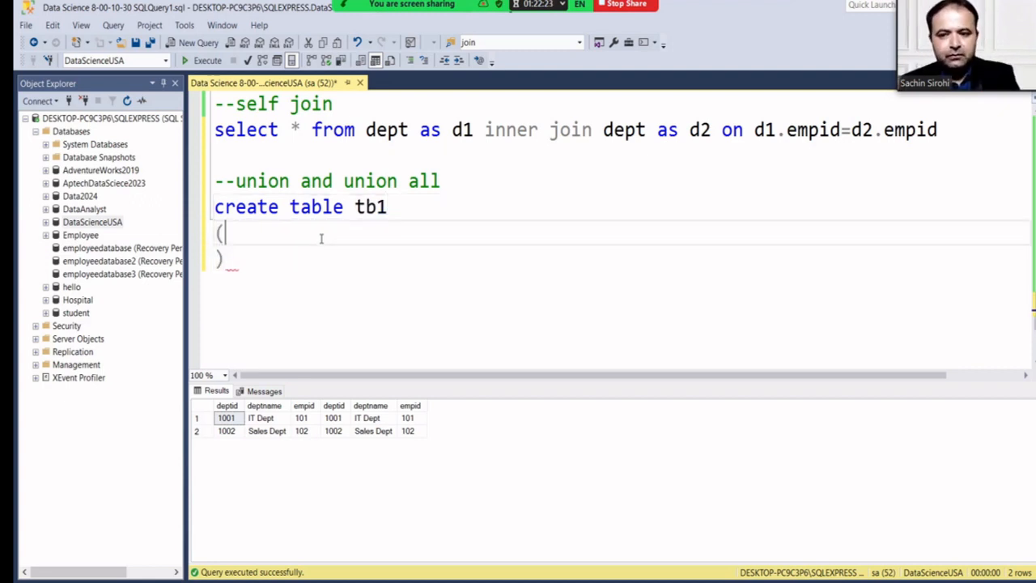
pyautogui.press('Return')
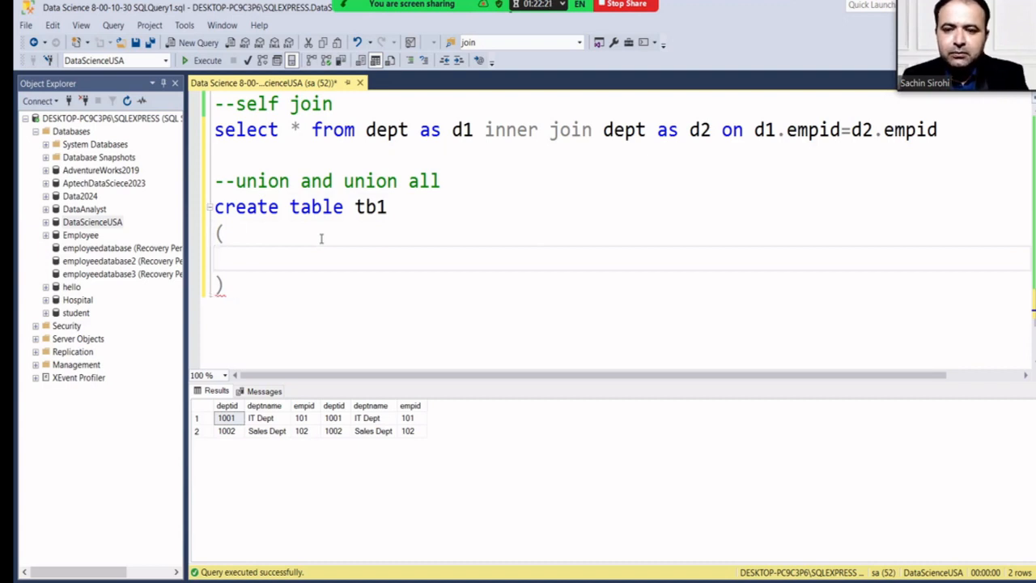
pyautogui.write('i')
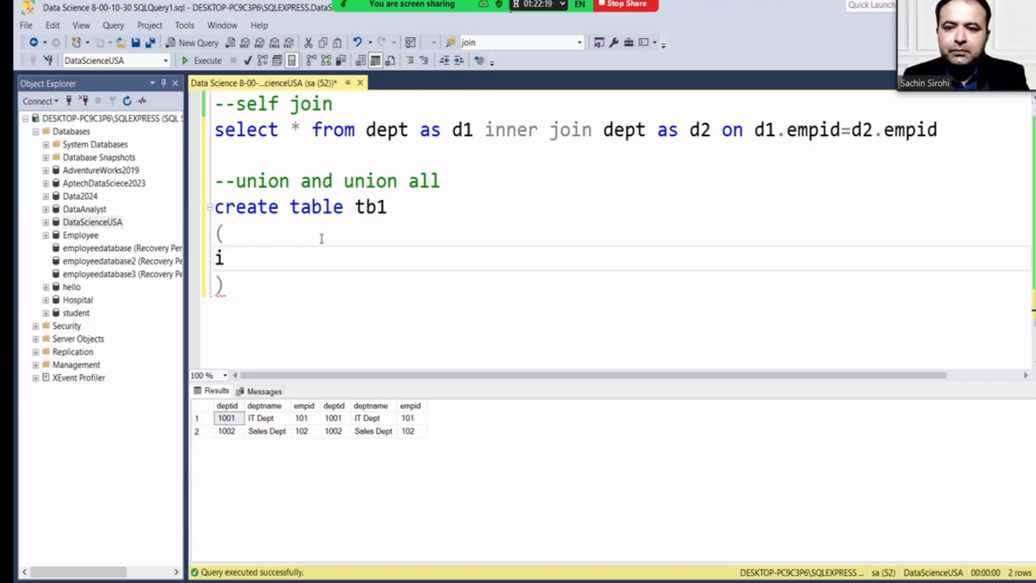
pyautogui.write('d int,')
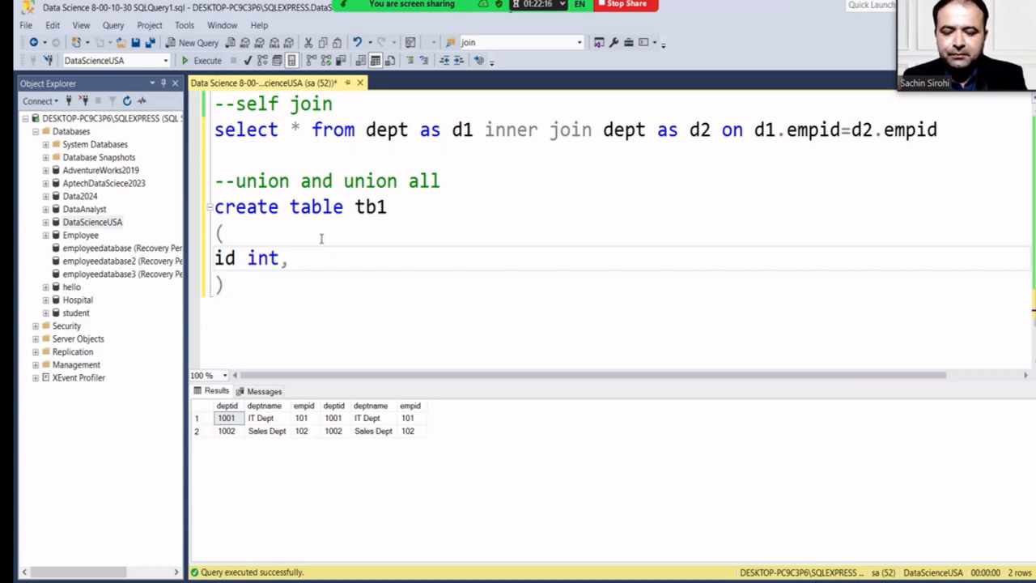
pyautogui.press('Return')
pyautogui.write('name')
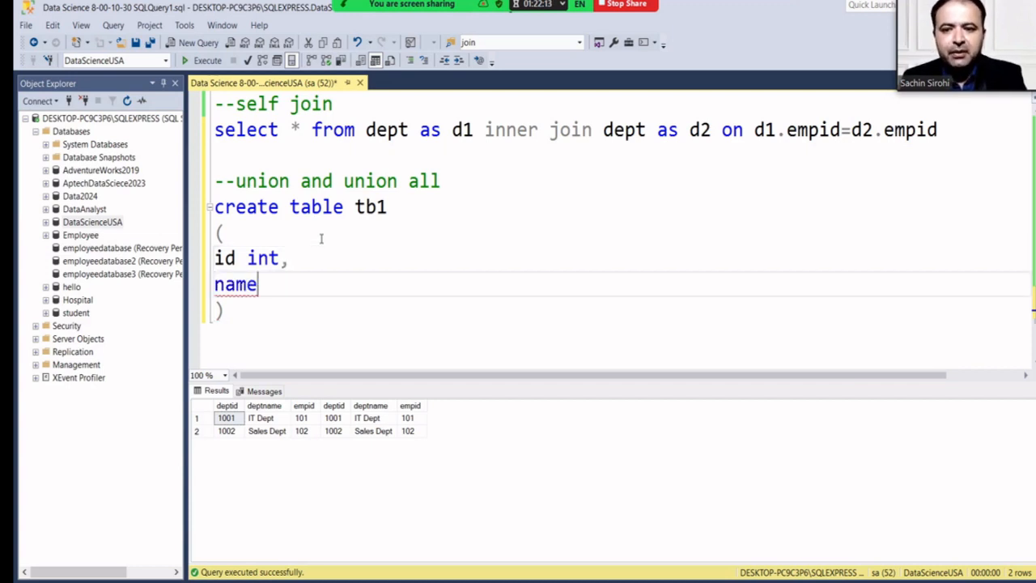
pyautogui.write(' char')
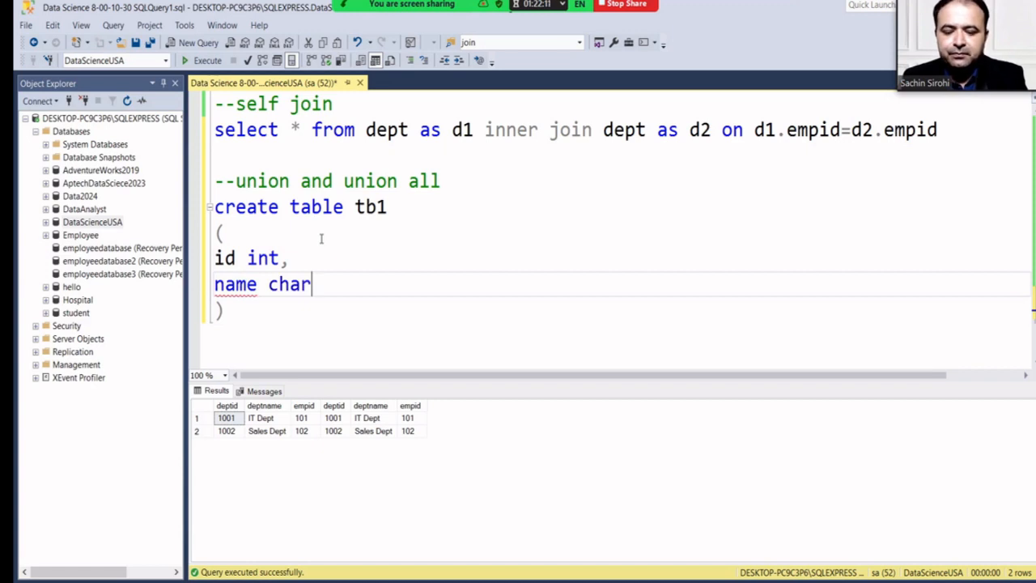
pyautogui.write('(100)')
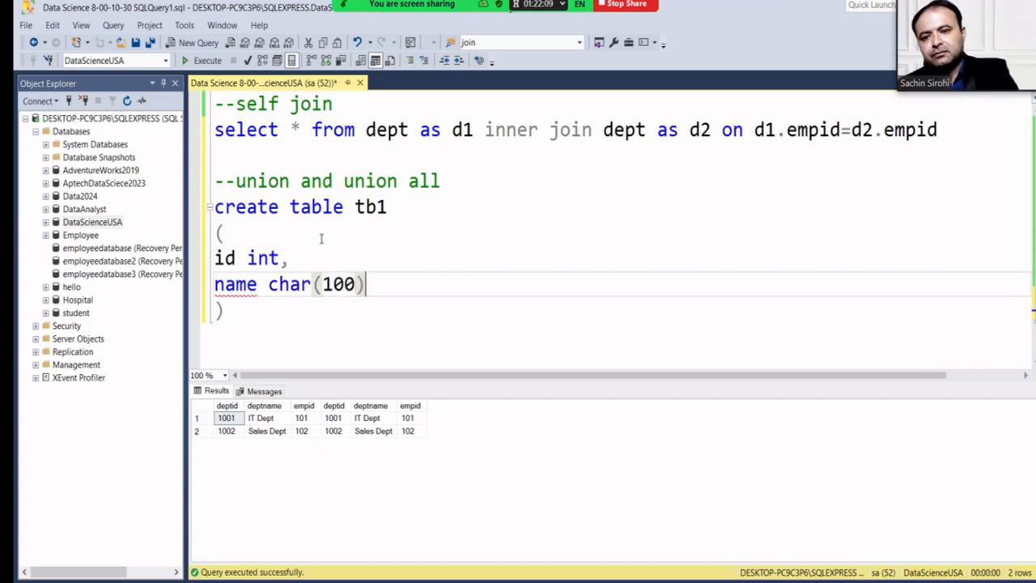
pyautogui.click(277, 303)
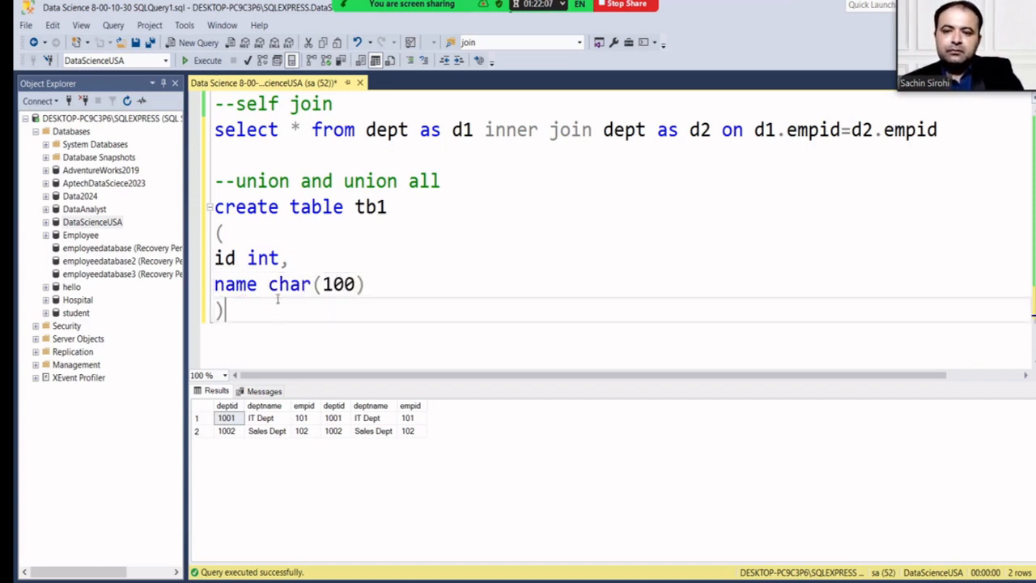
pyautogui.press('Return')
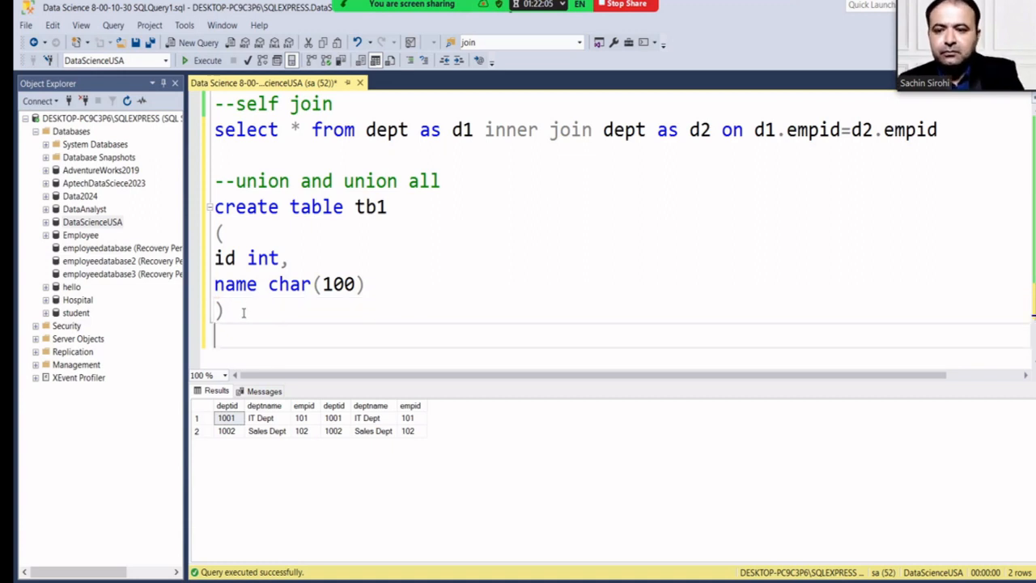
# Start the insert into tb1 statement with the row (101,'James').
pyautogui.write('inser into')
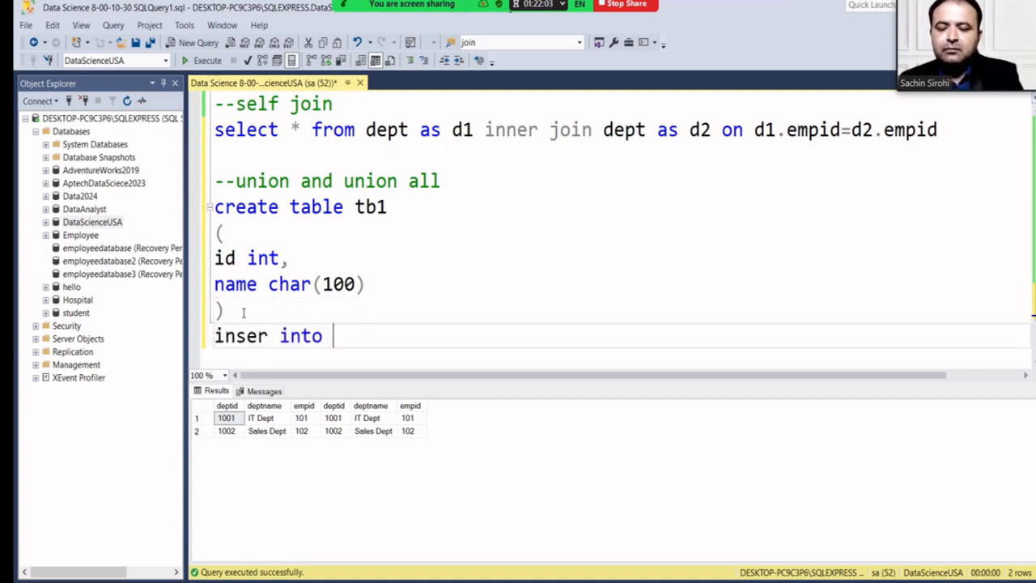
pyautogui.write('tbl')
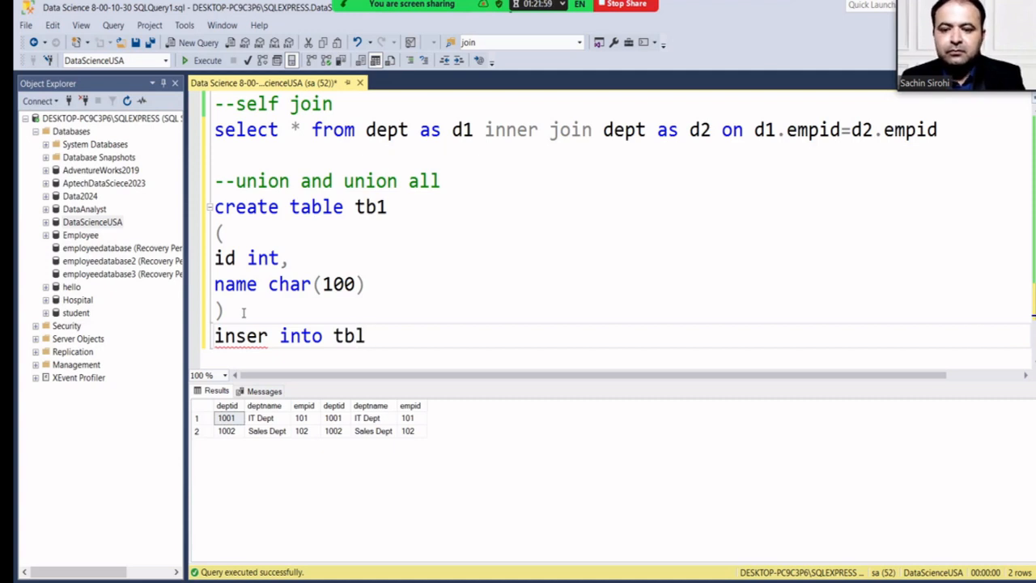
pyautogui.write(' values')
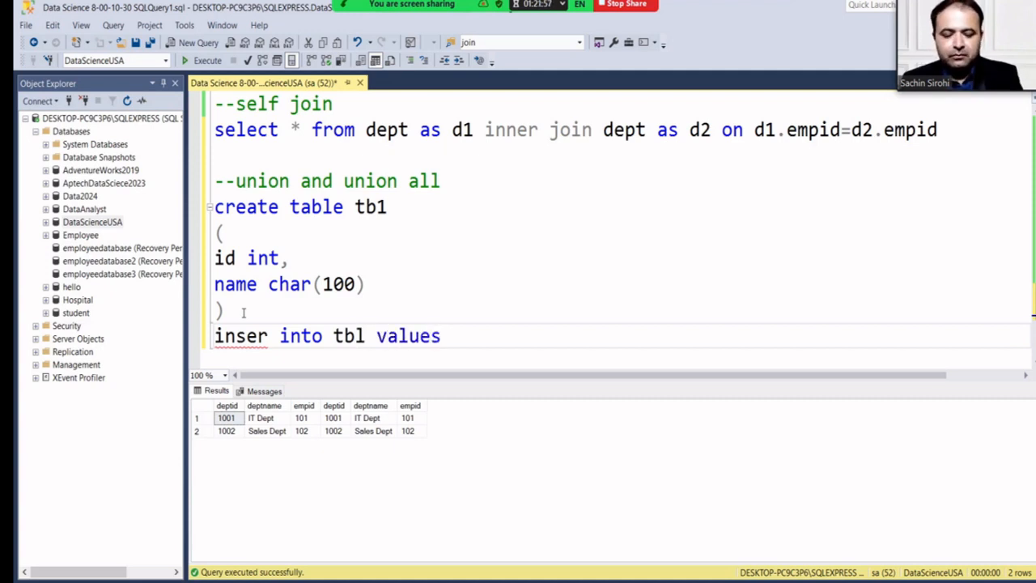
pyautogui.press('Left')
pyautogui.press('Left')
pyautogui.press('Left')
pyautogui.press('Left')
pyautogui.press('Left')
pyautogui.press('Left')
pyautogui.press('Left')
pyautogui.press('Left')
pyautogui.press('Left')
pyautogui.press('Left')
pyautogui.press('Left')
pyautogui.press('Left')
pyautogui.press('Left')
pyautogui.press('Left')
pyautogui.press('Left')
pyautogui.press('Left')
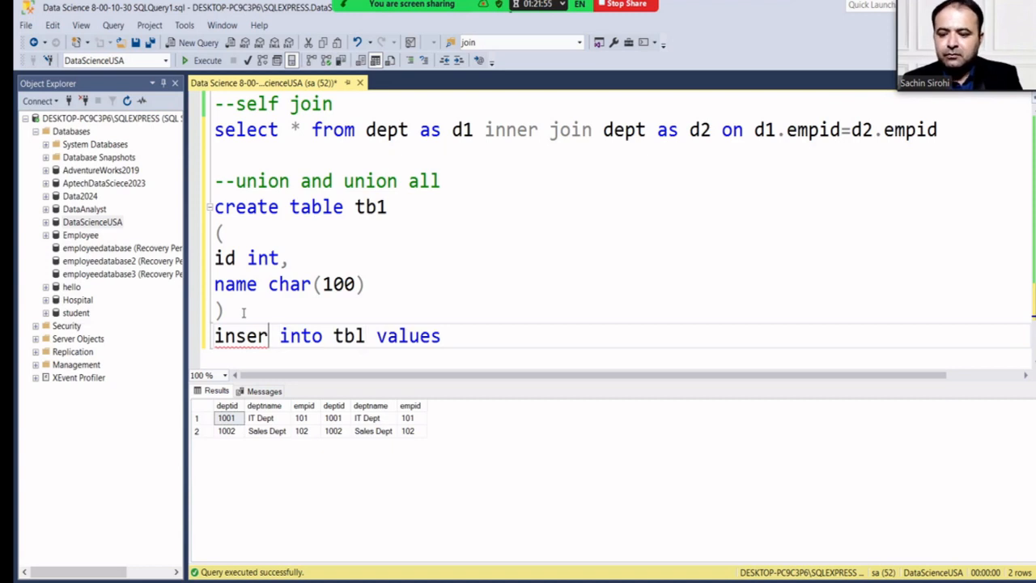
pyautogui.write('t')
pyautogui.press('Right')
pyautogui.press('Right')
pyautogui.press('Right')
pyautogui.press('Right')
pyautogui.press('Right')
pyautogui.press('Right')
pyautogui.press('Right')
pyautogui.press('Right')
pyautogui.press('Right')
pyautogui.press('Right')
pyautogui.press('Right')
pyautogui.press('Right')
pyautogui.press('Right')
pyautogui.press('Right')
pyautogui.press('Right')
pyautogui.press('Right')
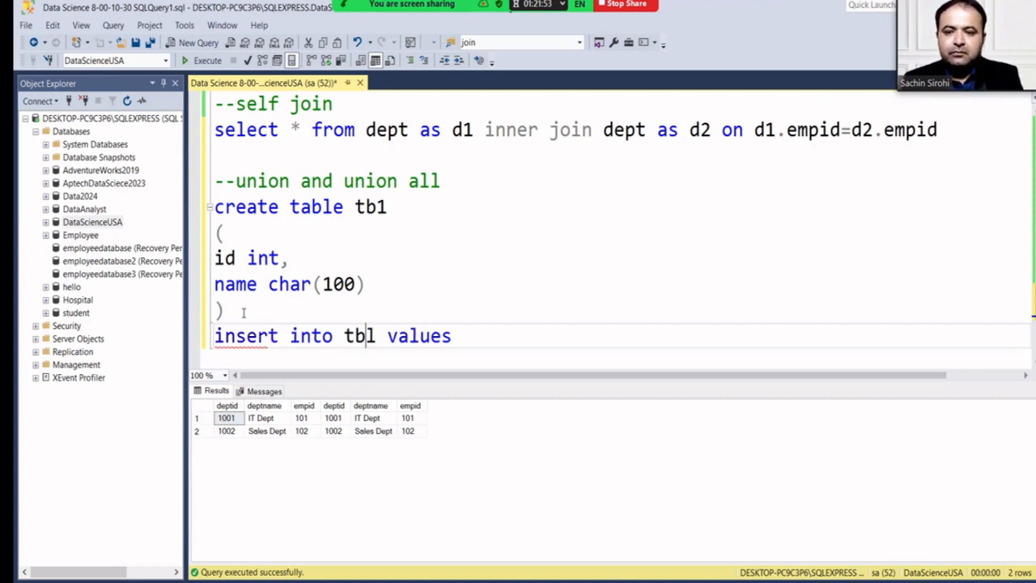
pyautogui.write('(')
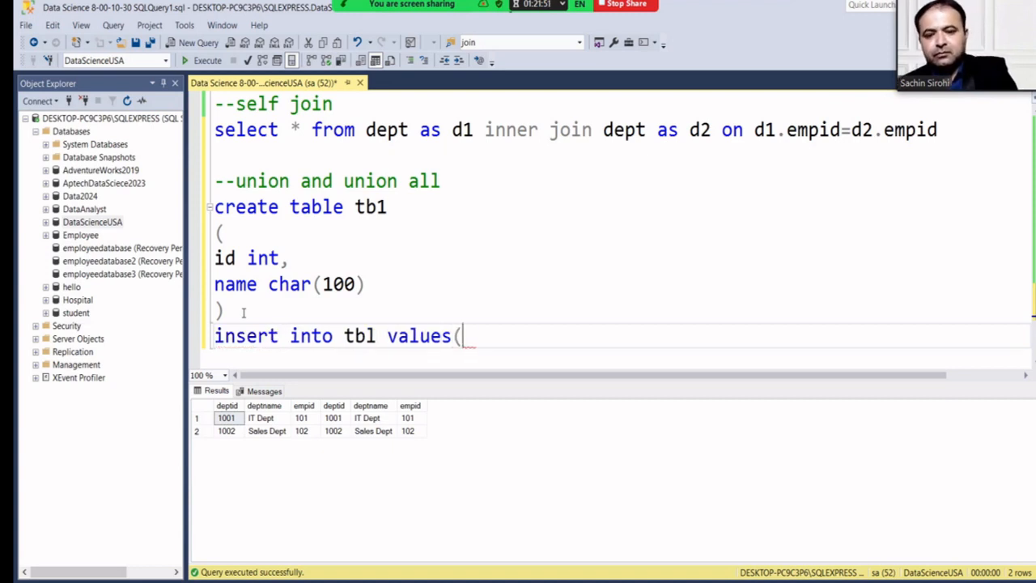
pyautogui.write(')101')
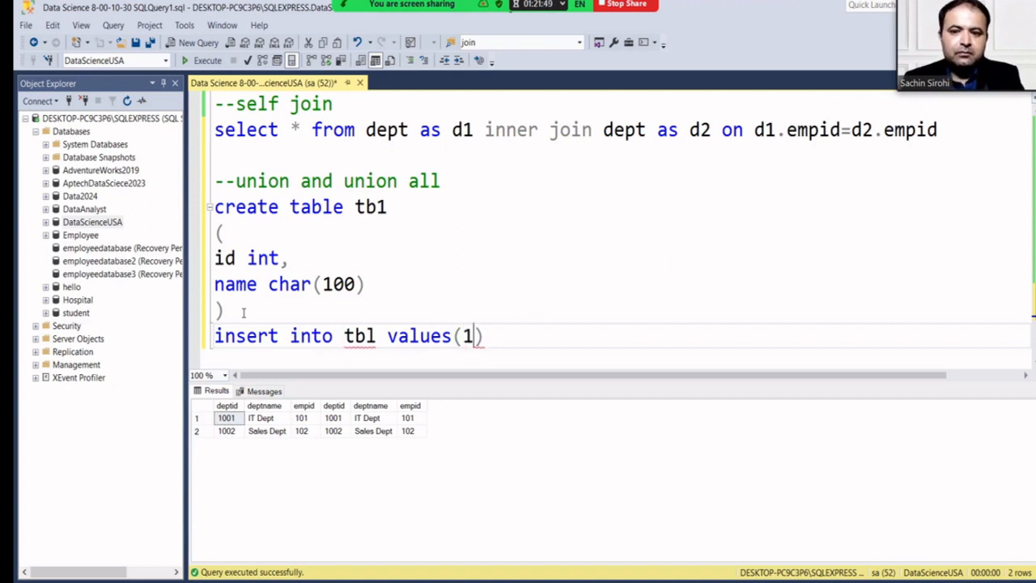
pyautogui.write(',')
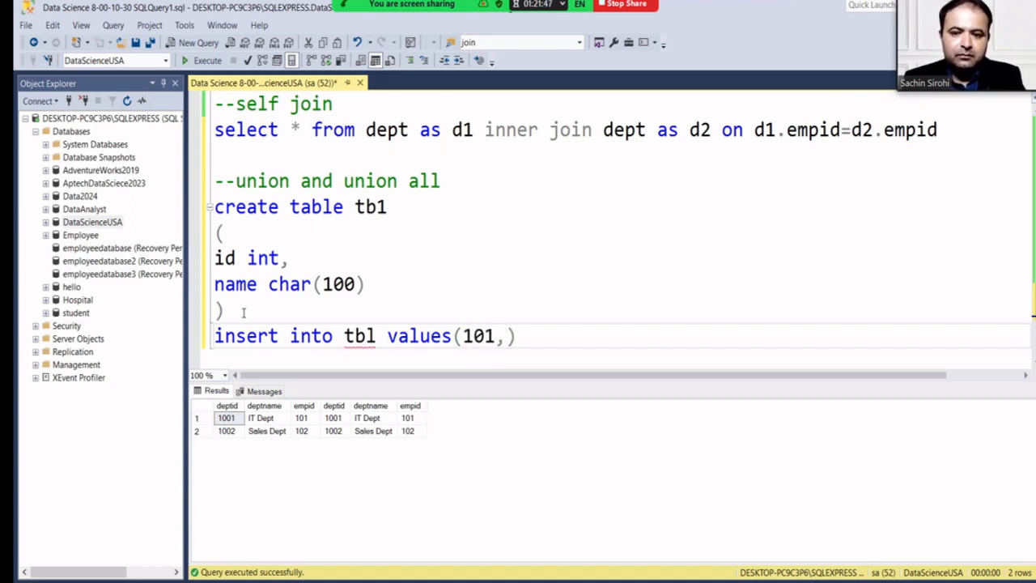
pyautogui.write("'")
pyautogui.write('James')
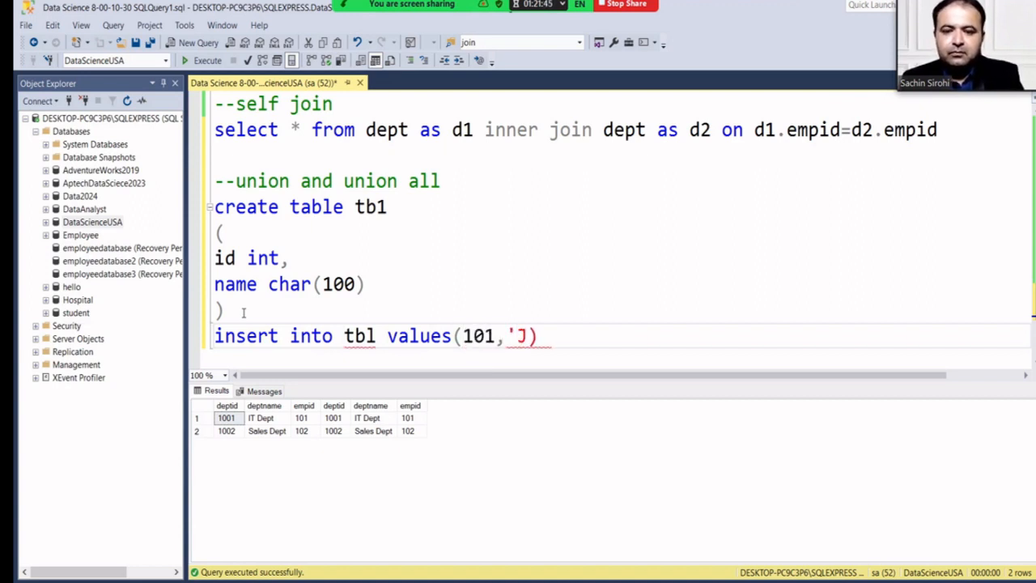
pyautogui.write("'")
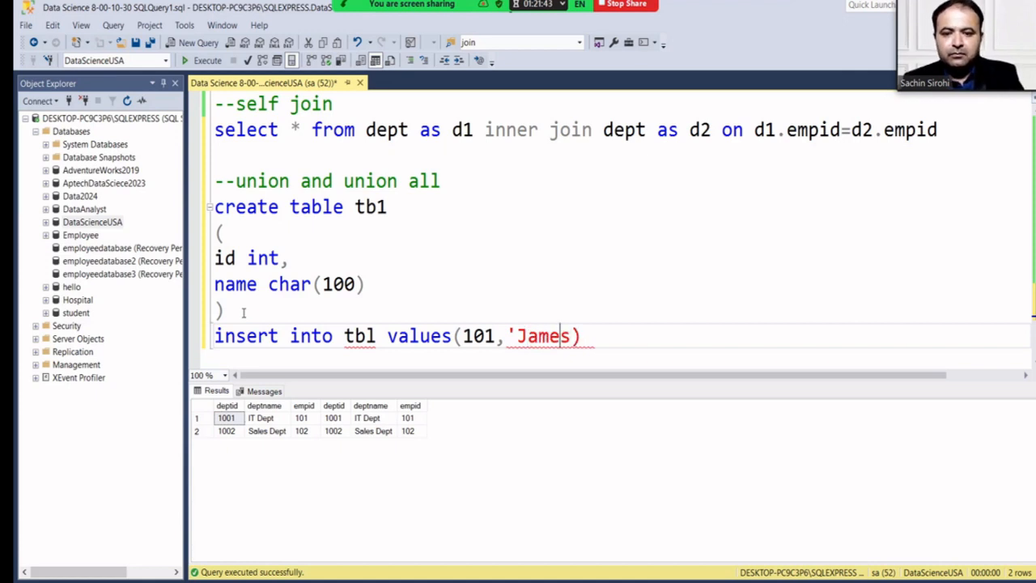
pyautogui.press('Left')
pyautogui.press('Left')
pyautogui.press('Left')
pyautogui.press('Left')
pyautogui.press('Left')
pyautogui.press('Left')
pyautogui.press('Left')
pyautogui.press('Left')
pyautogui.press('Left')
pyautogui.press('Left')
pyautogui.press('Left')
pyautogui.press('Left')
pyautogui.press('Left')
pyautogui.press('Left')
pyautogui.press('Left')
pyautogui.press('Left')
pyautogui.press('Left')
pyautogui.press('Left')
pyautogui.press('Left')
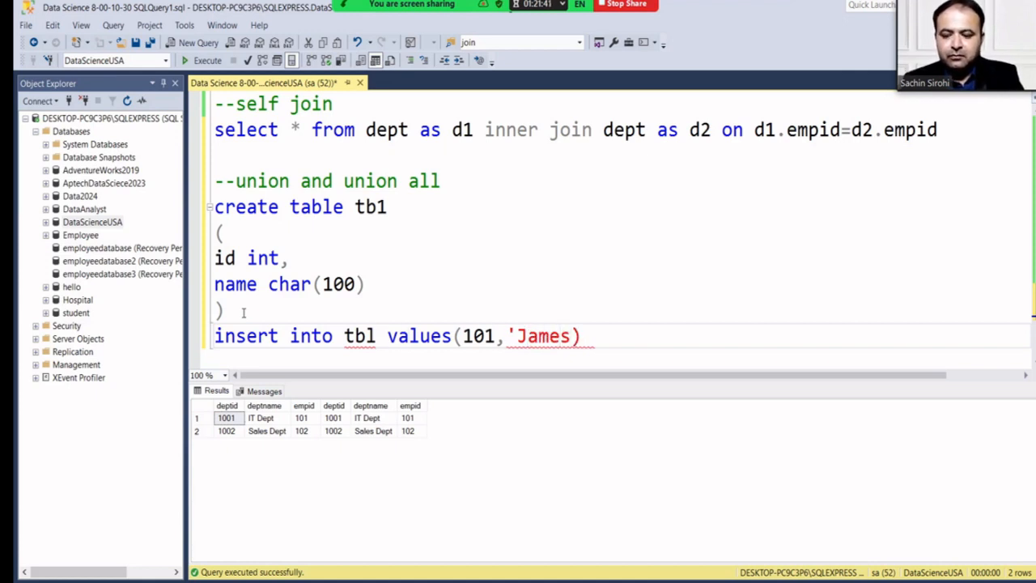
pyautogui.write('1')
pyautogui.press('Right')
pyautogui.press('Right')
pyautogui.press('Right')
pyautogui.press('Right')
pyautogui.press('Right')
pyautogui.press('Right')
pyautogui.press('Right')
pyautogui.press('Right')
pyautogui.press('Right')
pyautogui.press('Right')
pyautogui.press('Right')
pyautogui.press('Right')
pyautogui.press('Right')
pyautogui.press('Right')
pyautogui.press('Right')
pyautogui.press('Right')
pyautogui.press('Right')
pyautogui.press('Right')
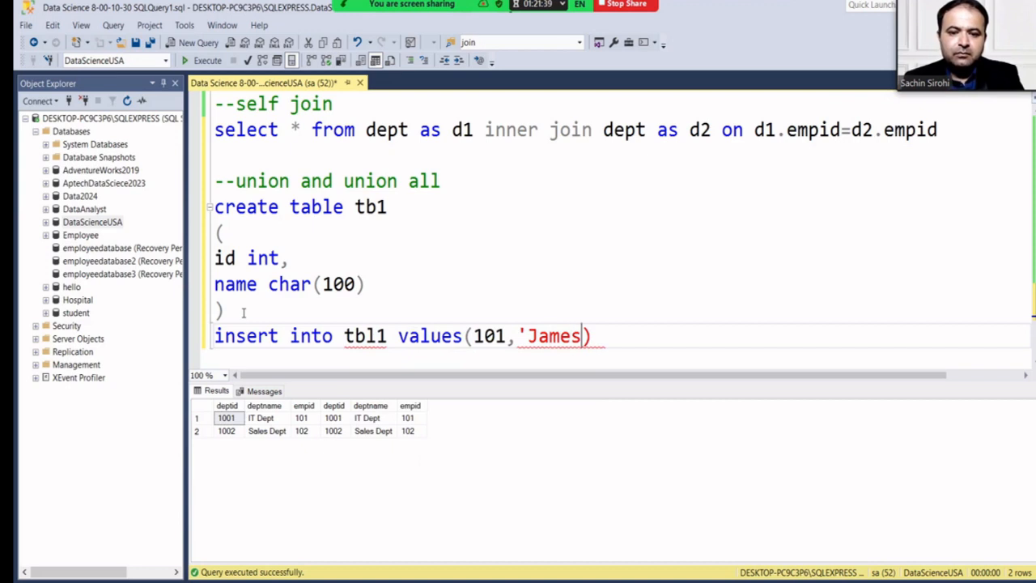
pyautogui.write("'")
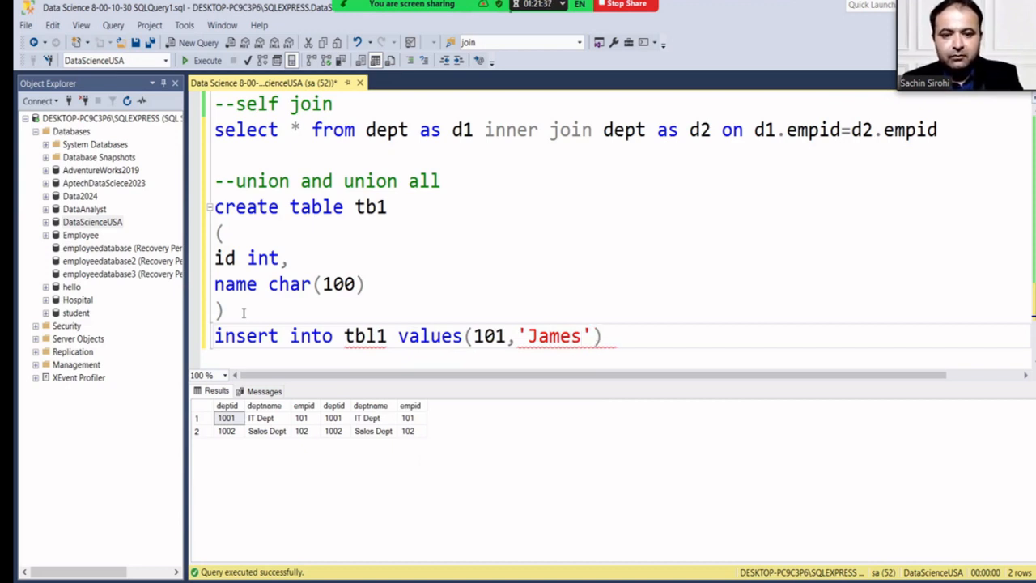
pyautogui.press('Right')
pyautogui.write(',(')
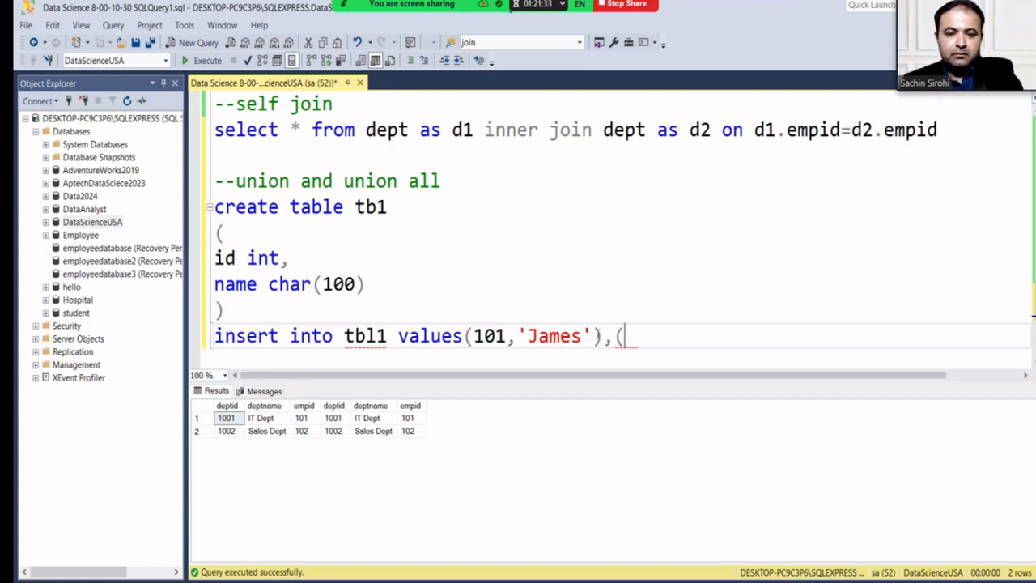
# Duplicate the (101,'James') row, add (102,'Gita'), and correct the table name to tb1.
pyautogui.moveTo(602, 336); pyautogui.dragTo(464, 336)
pyautogui.hotkey('ctrl', 'c')
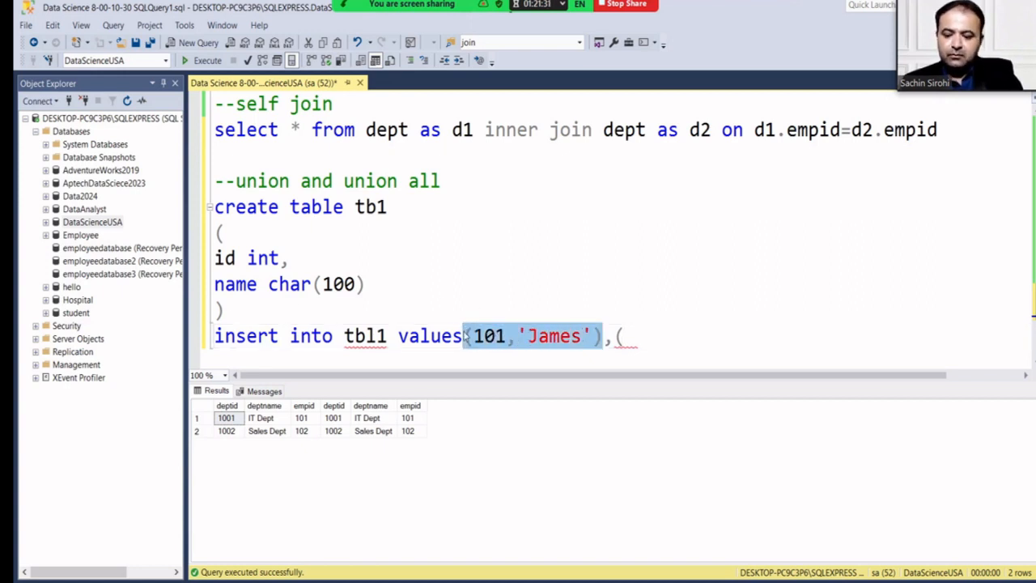
pyautogui.click(632, 339)
pyautogui.hotkey('ctrl', 'v')
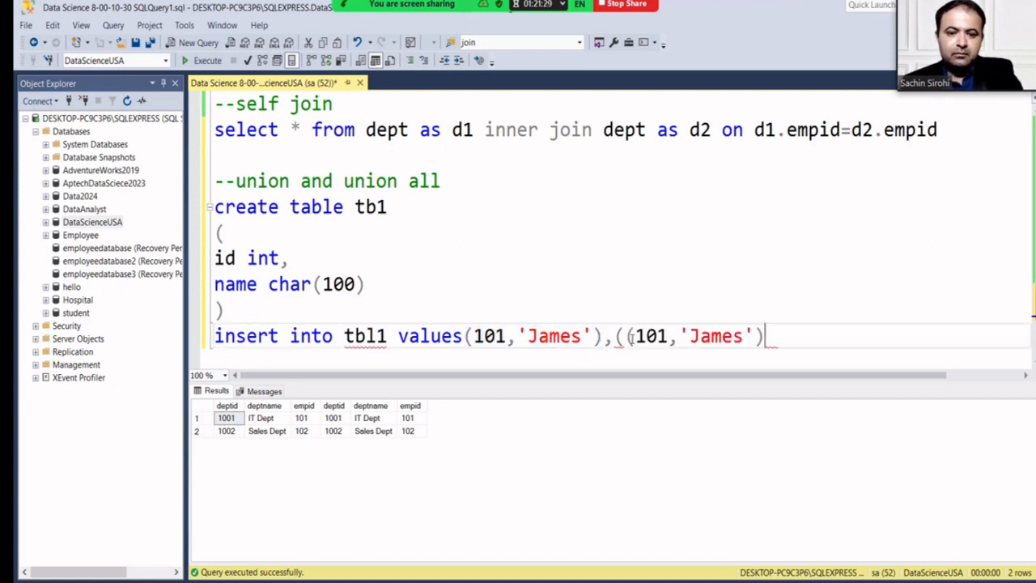
pyautogui.click(636, 336)
pyautogui.press('BackSpace')
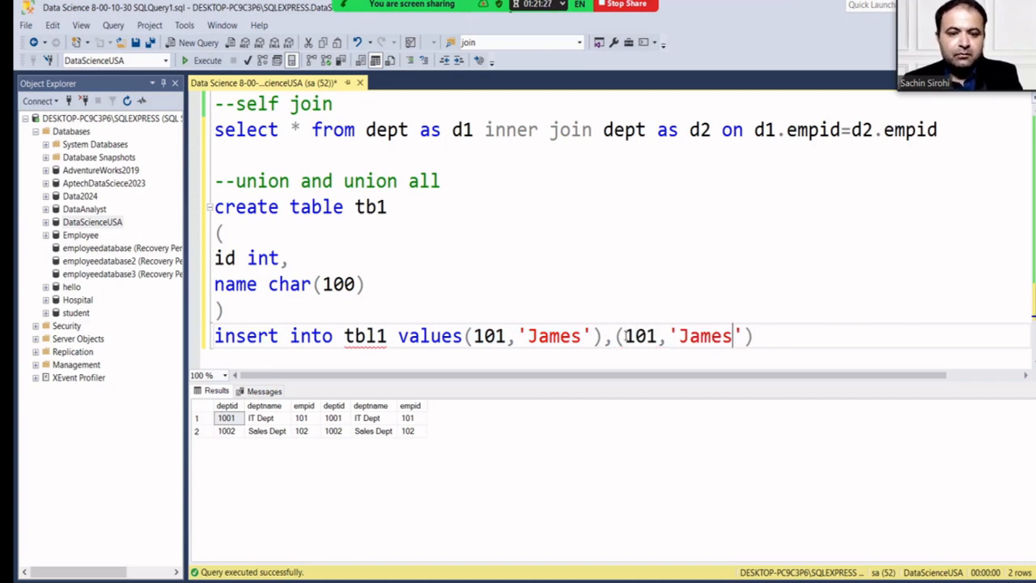
pyautogui.click(754, 336)
pyautogui.write(',()')
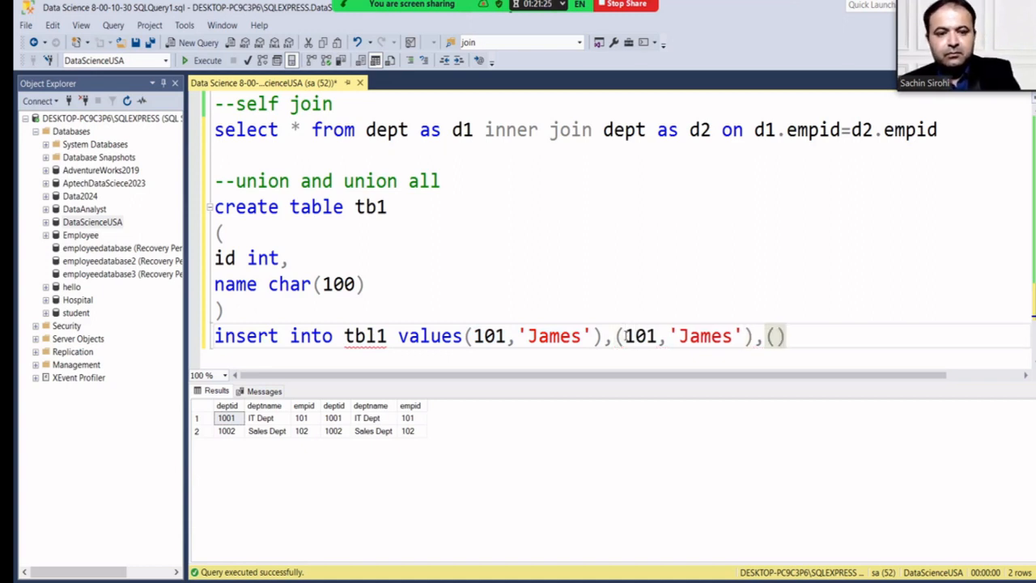
pyautogui.press('Left')
pyautogui.write("102,'")
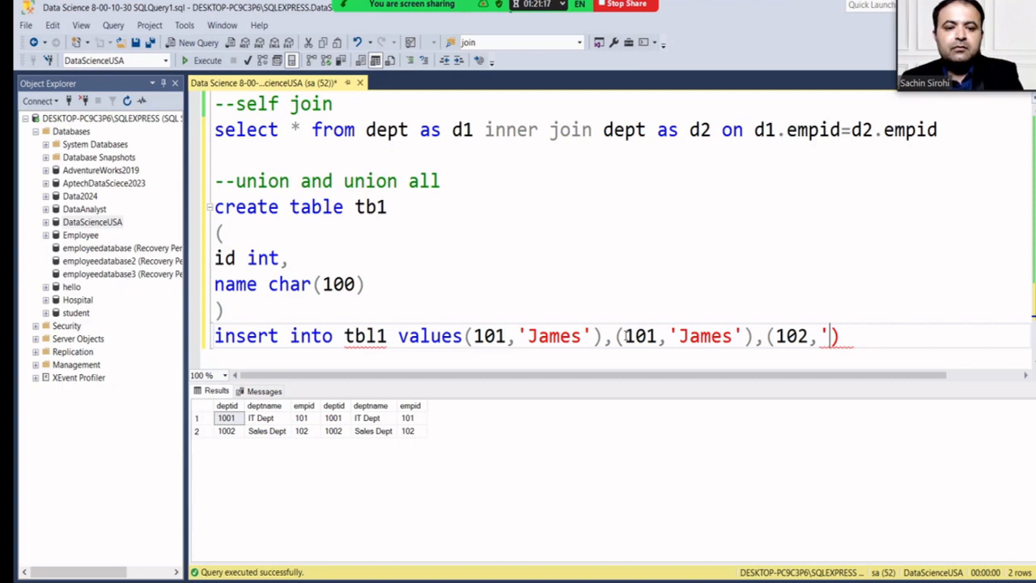
pyautogui.write("Gita'")
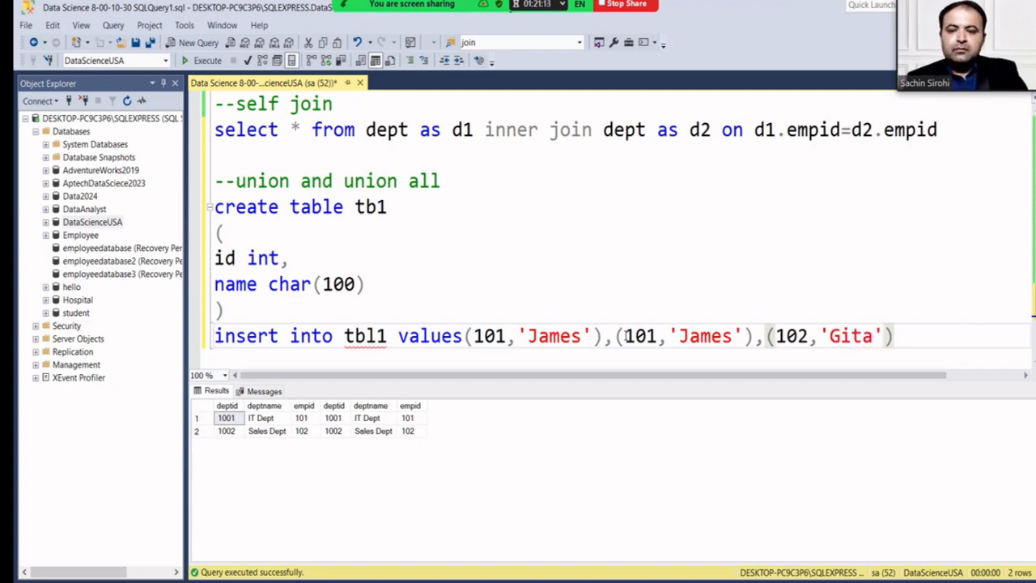
pyautogui.click(377, 336)
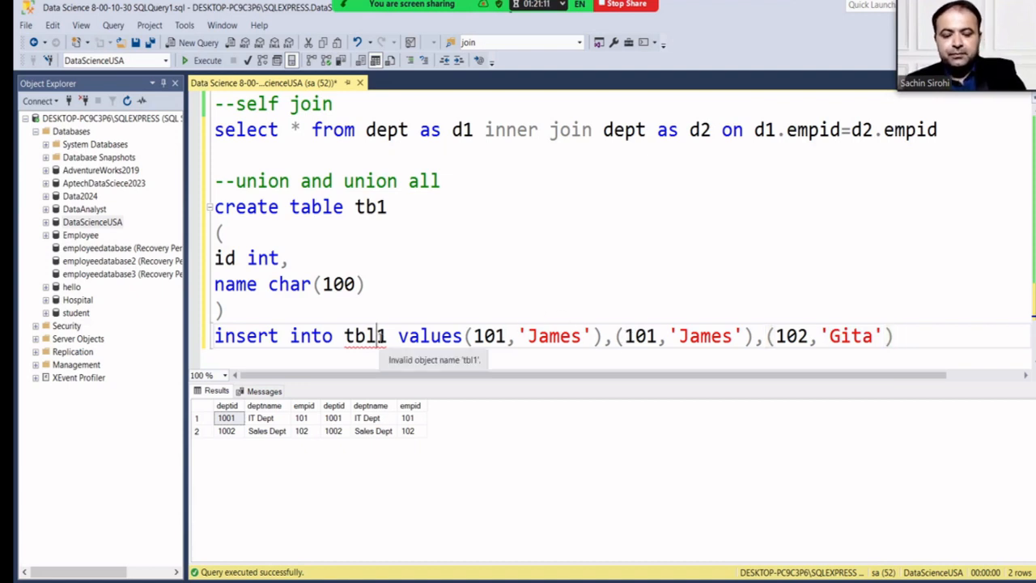
pyautogui.press('BackSpace')
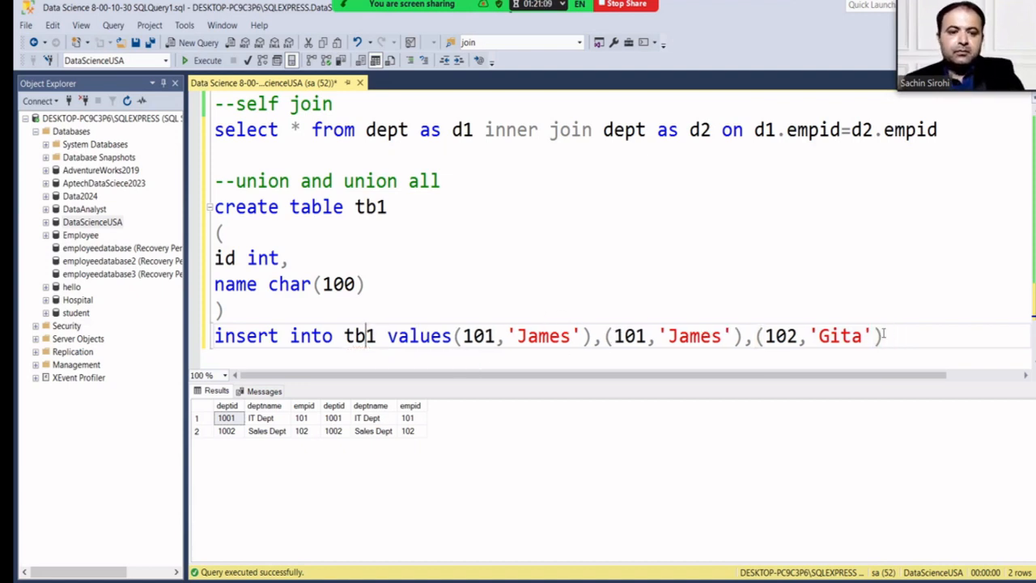
# Execute the tb1 create and insert, then run select * from tb1 to list its three rows.
pyautogui.moveTo(885, 337); pyautogui.dragTo(213, 207)
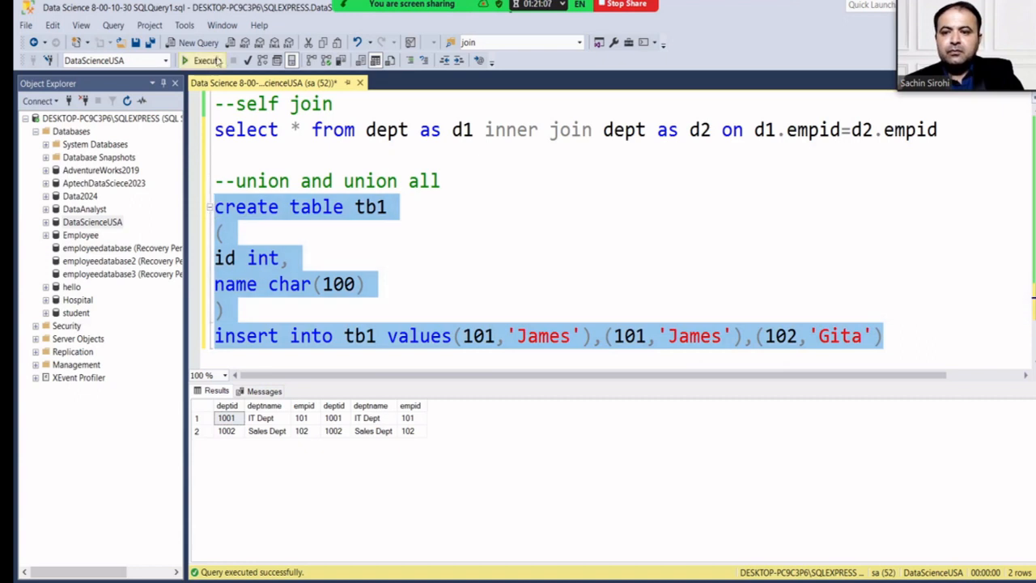
pyautogui.click(203, 61)
pyautogui.click(910, 347)
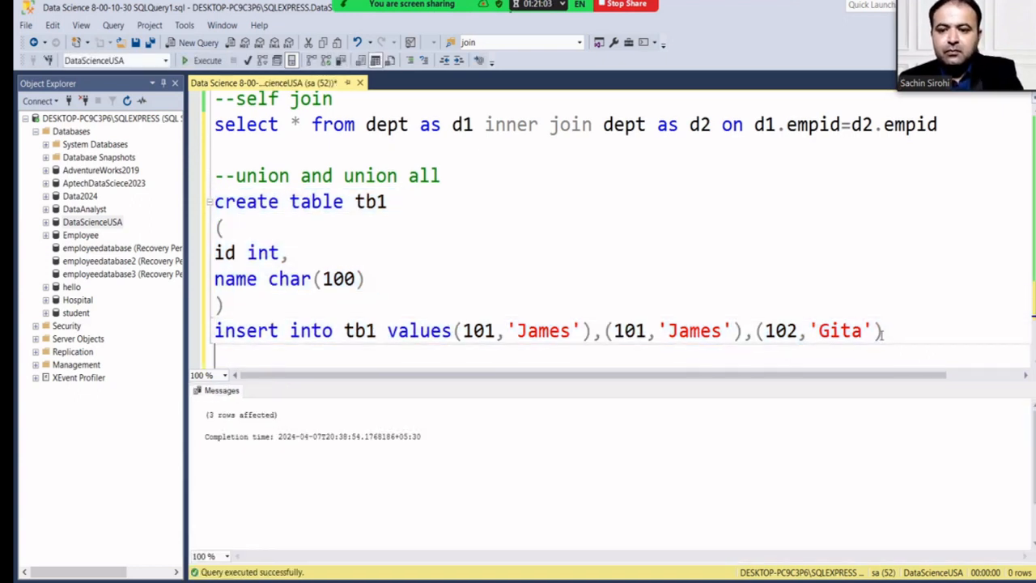
pyautogui.write('select *')
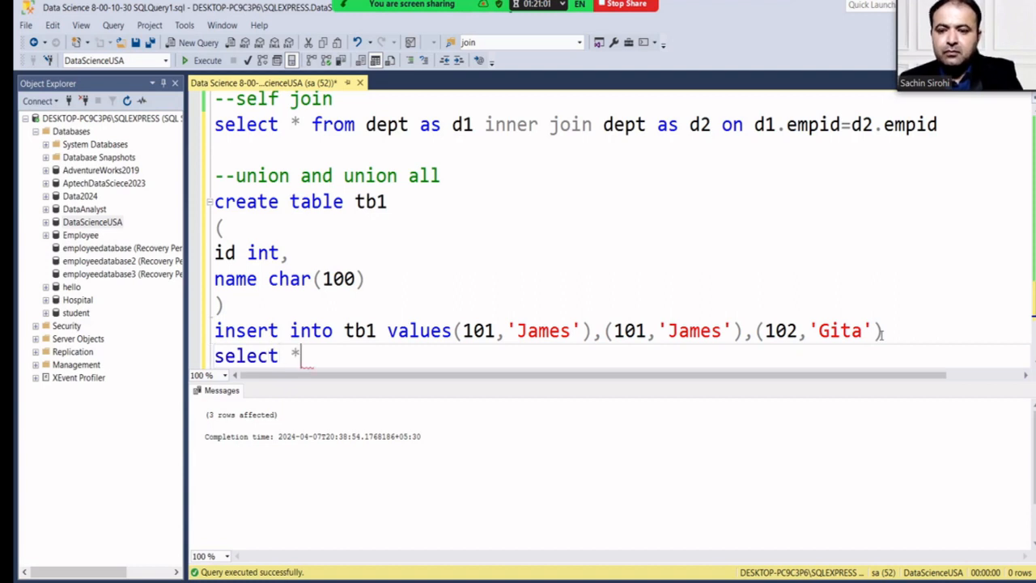
pyautogui.write(' from tb1')
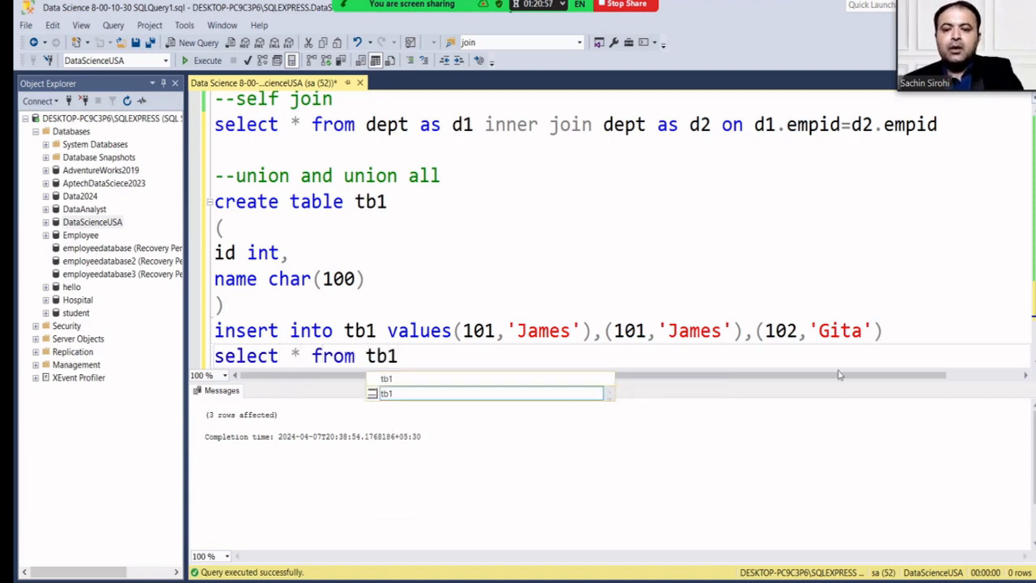
pyautogui.moveTo(499, 362); pyautogui.dragTo(203, 361)
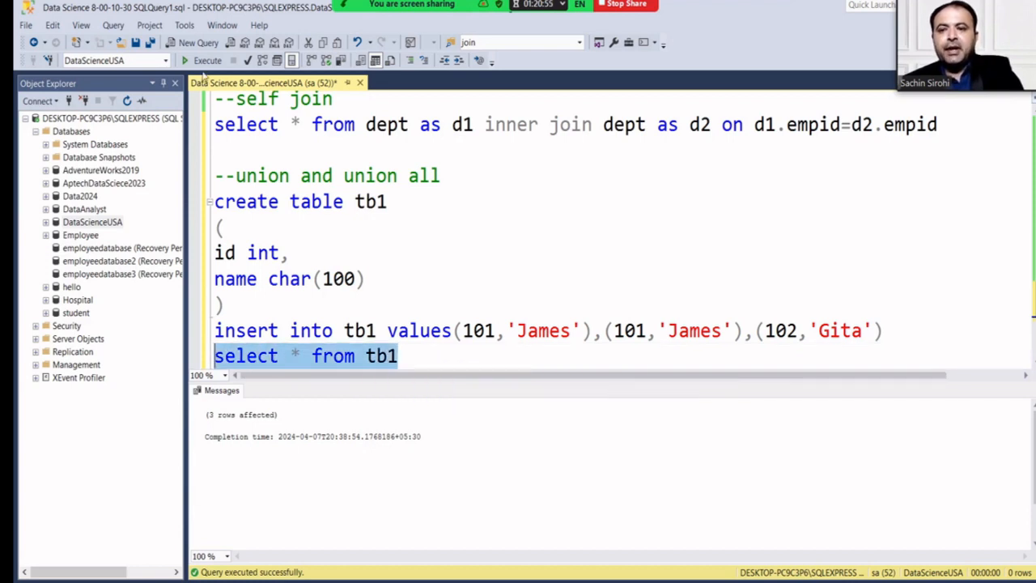
pyautogui.click(203, 66)
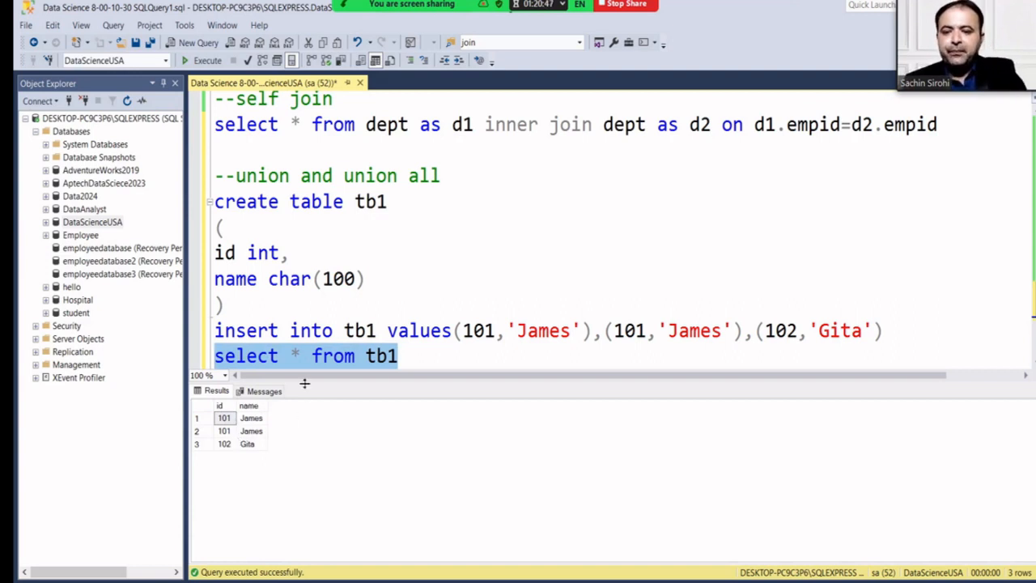
pyautogui.moveTo(304, 384); pyautogui.dragTo(315, 451)
pyautogui.moveTo(409, 356); pyautogui.dragTo(208, 214)
pyautogui.hotkey('ctrl', 'c')
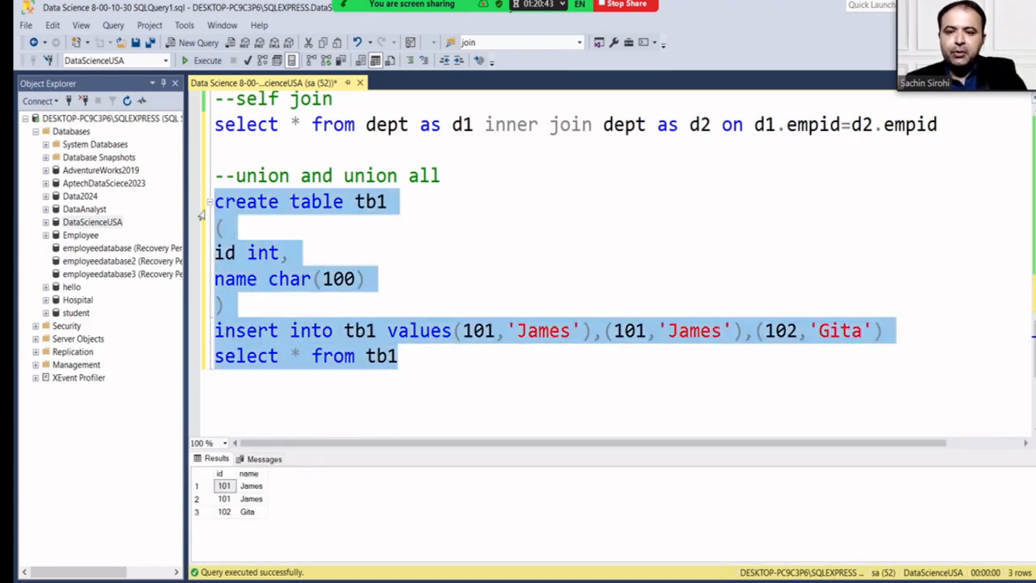
# Paste a copy of the tb1 block below and rename its created table to tb2.
pyautogui.click(486, 374)
pyautogui.press('Return')
pyautogui.press('Return')
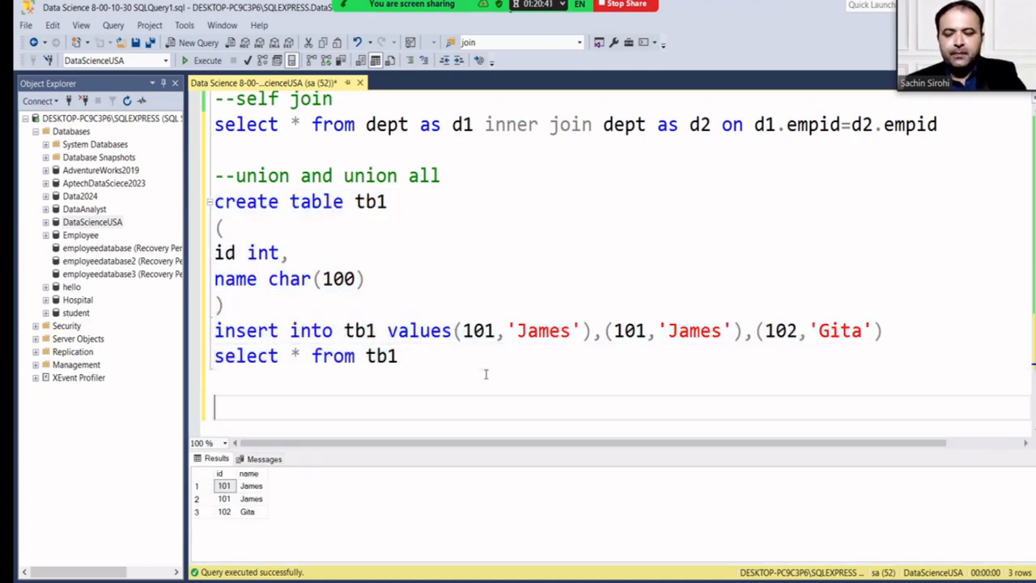
pyautogui.hotkey('ctrl', 'v')
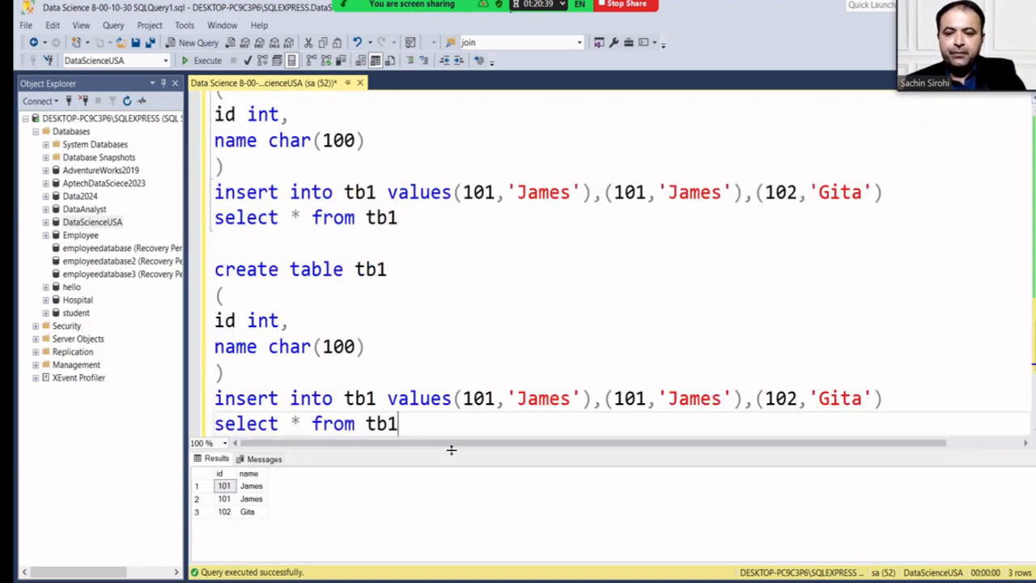
pyautogui.moveTo(450, 449); pyautogui.dragTo(446, 492)
pyautogui.click(394, 269)
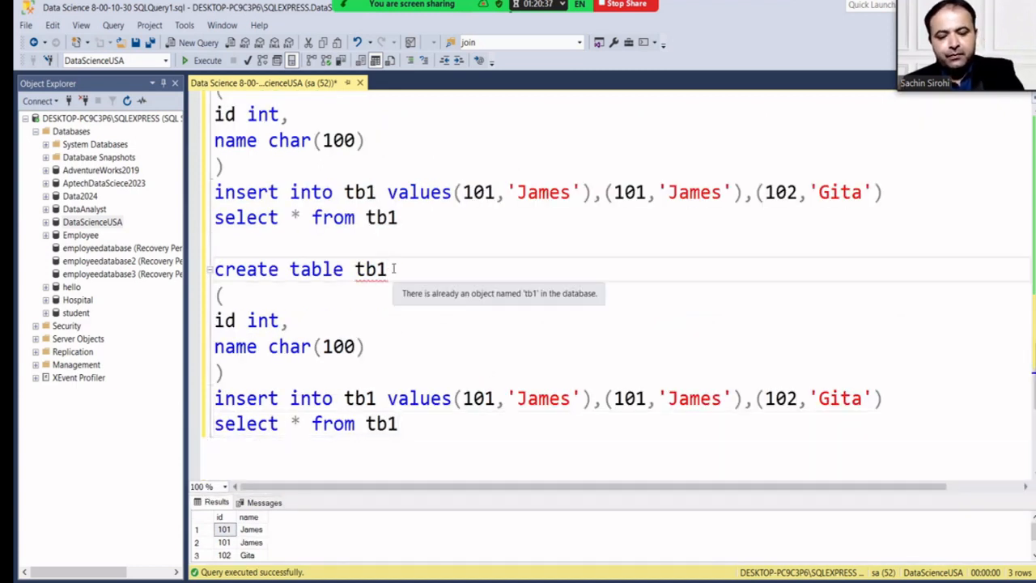
pyautogui.press('BackSpace')
pyautogui.write('2')
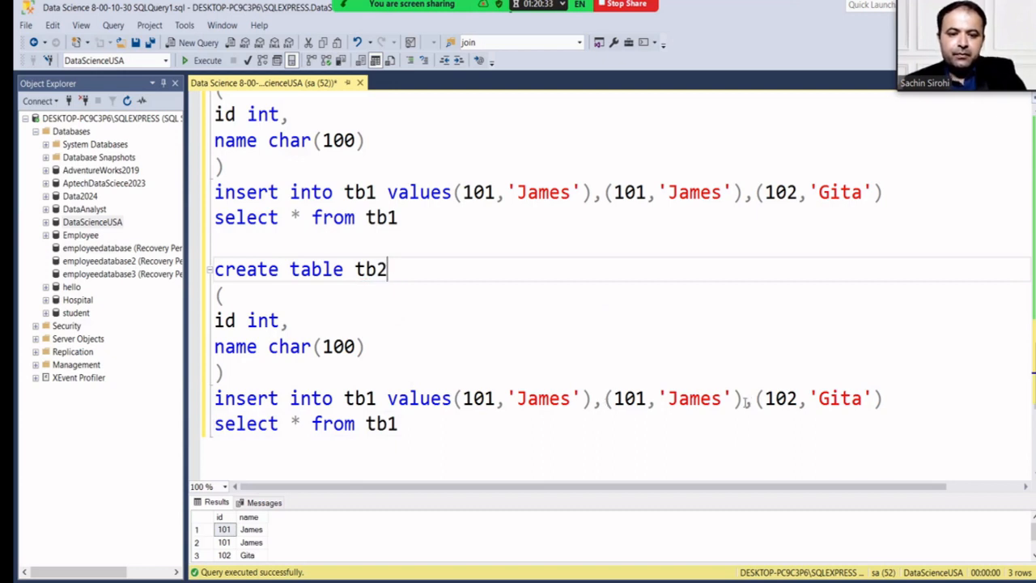
# Change the copied values to (103,'Kellon') and (104,'Alan'), dropping the third row.
pyautogui.click(495, 398)
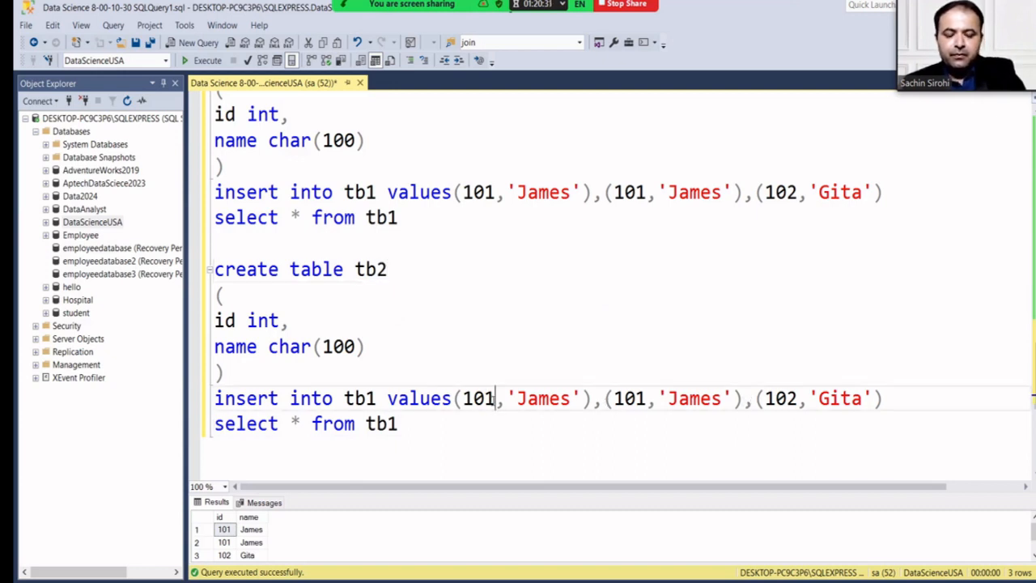
pyautogui.press('BackSpace')
pyautogui.write('3')
pyautogui.press('Right')
pyautogui.press('Right')
pyautogui.press('Right')
pyautogui.press('Right')
pyautogui.press('Right')
pyautogui.press('Right')
pyautogui.press('Right')
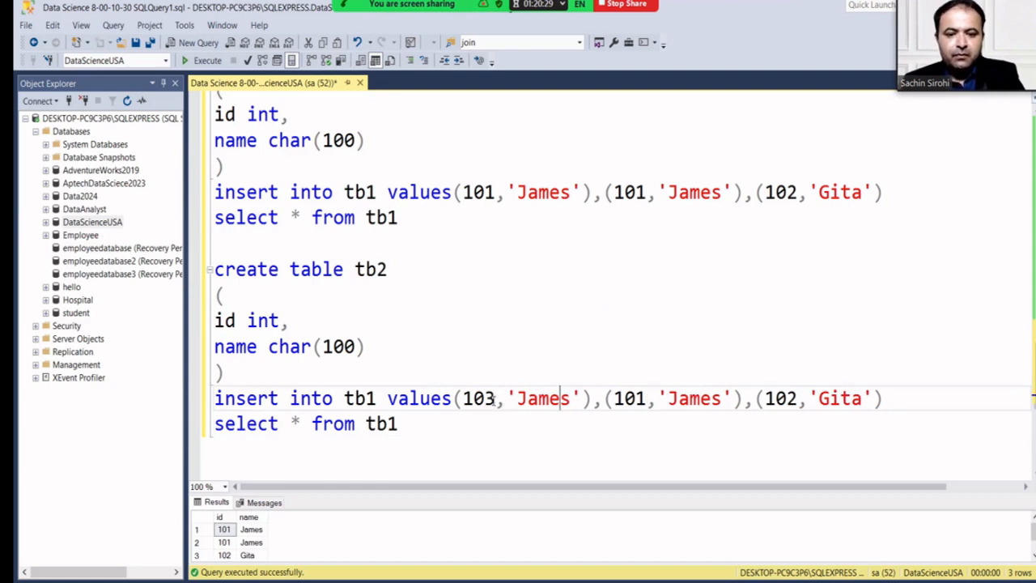
pyautogui.press('BackSpace')
pyautogui.press('BackSpace')
pyautogui.press('BackSpace')
pyautogui.press('BackSpace')
pyautogui.press('BackSpace')
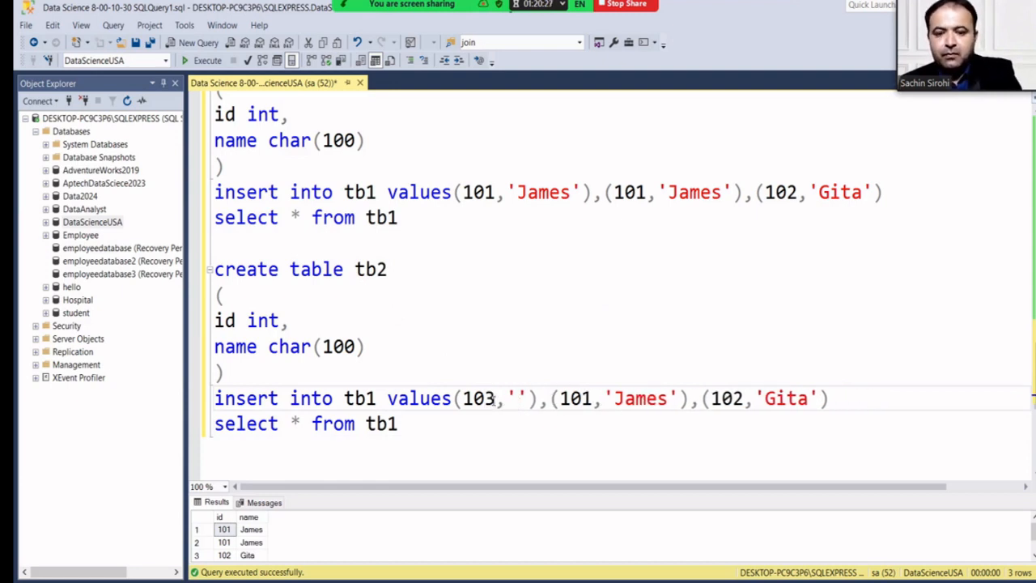
pyautogui.write('Kellon')
pyautogui.press('BackSpace')
pyautogui.press('BackSpace')
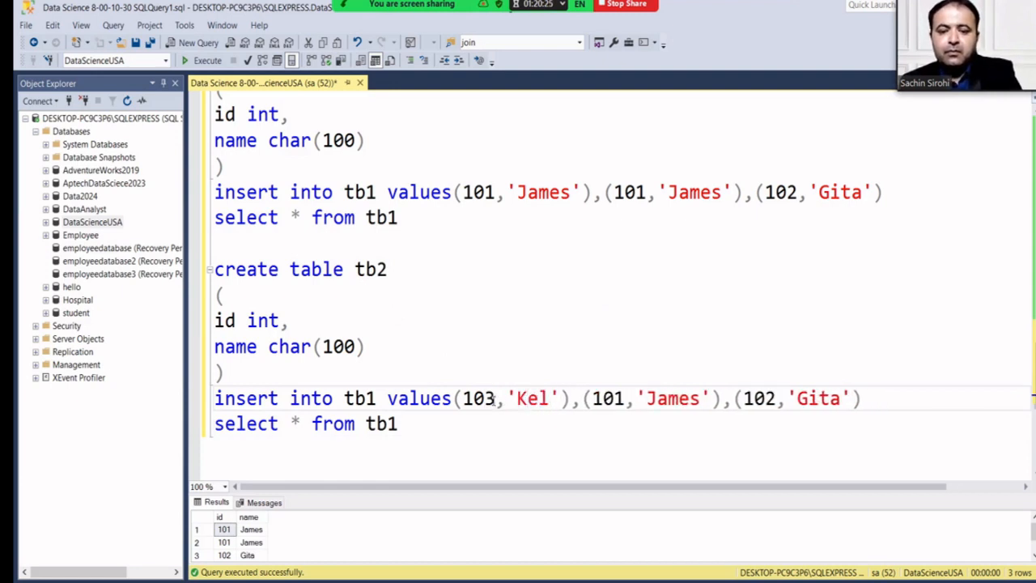
pyautogui.write('lon')
pyautogui.press('Right')
pyautogui.press('Right')
pyautogui.press('Right')
pyautogui.press('Right')
pyautogui.press('Right')
pyautogui.press('Right')
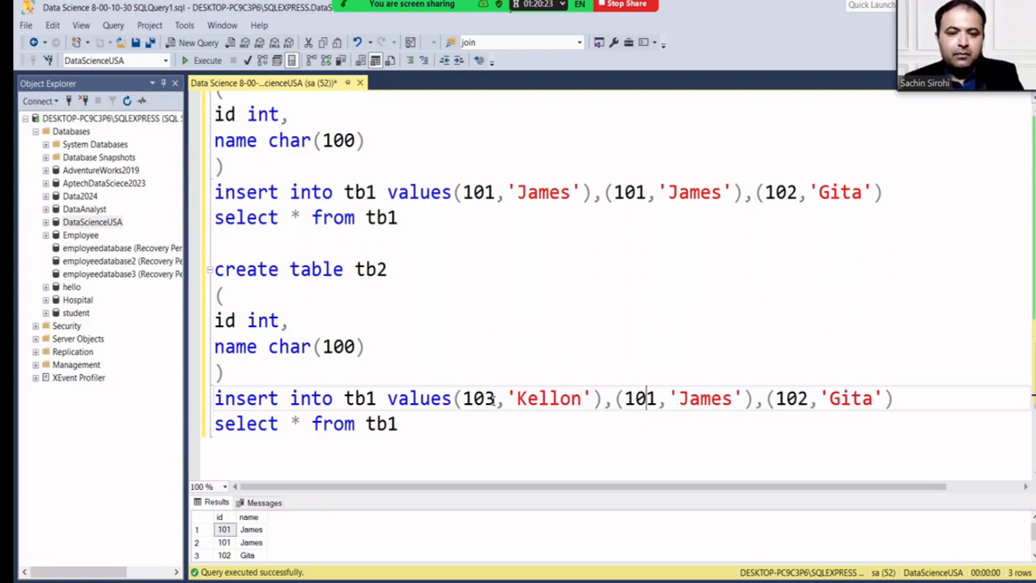
pyautogui.press('BackSpace')
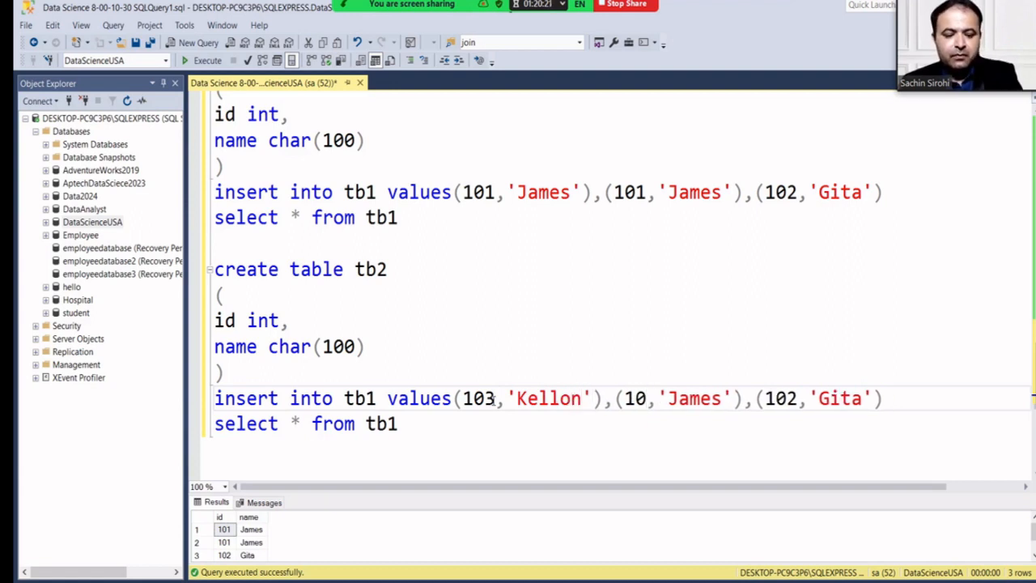
pyautogui.write('4')
pyautogui.press('Right')
pyautogui.press('Right')
pyautogui.press('Right')
pyautogui.press('Right')
pyautogui.press('Right')
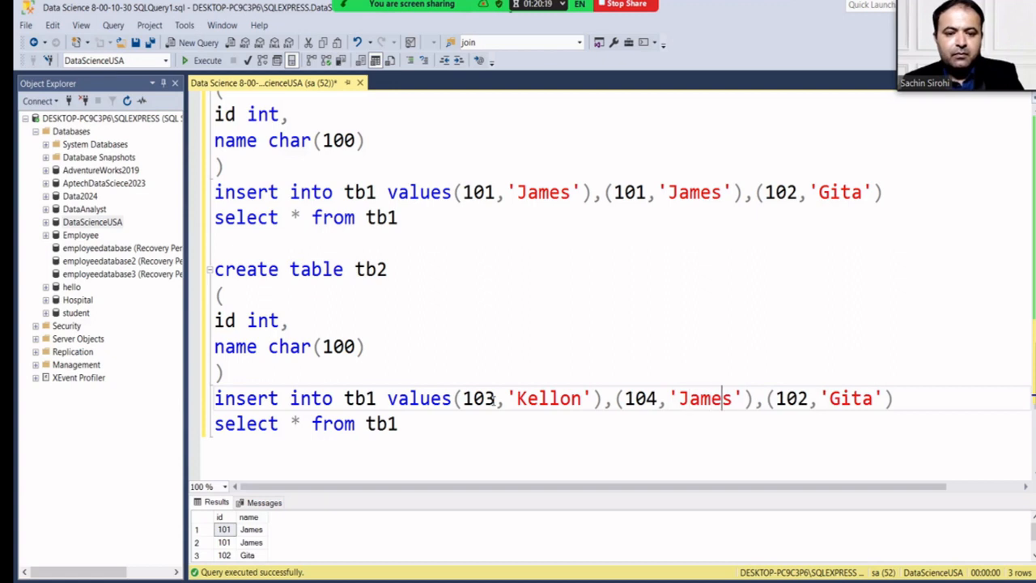
pyautogui.press('BackSpace')
pyautogui.press('BackSpace')
pyautogui.press('BackSpace')
pyautogui.press('BackSpace')
pyautogui.press('BackSpace')
pyautogui.write('Alan')
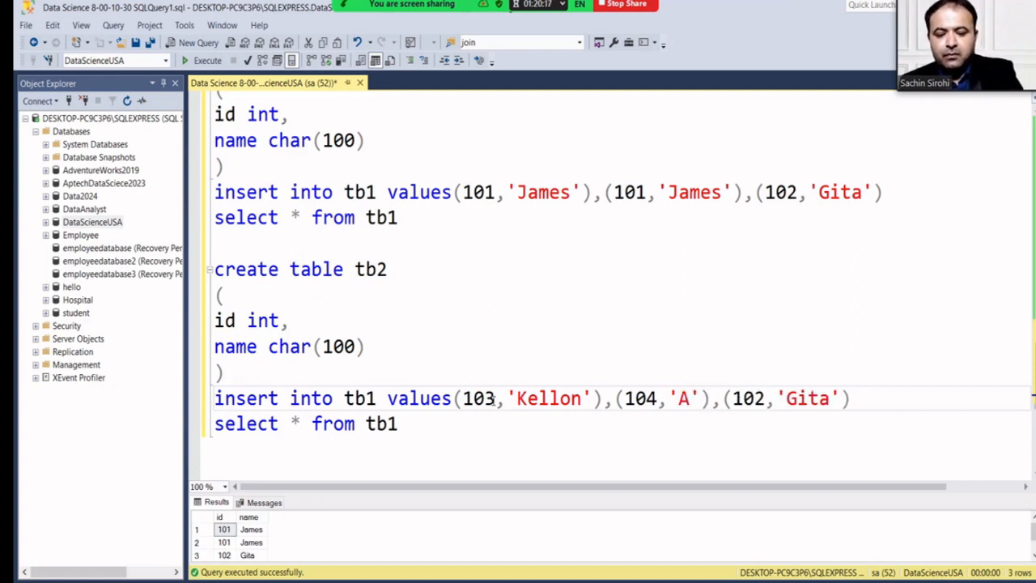
pyautogui.press('Right')
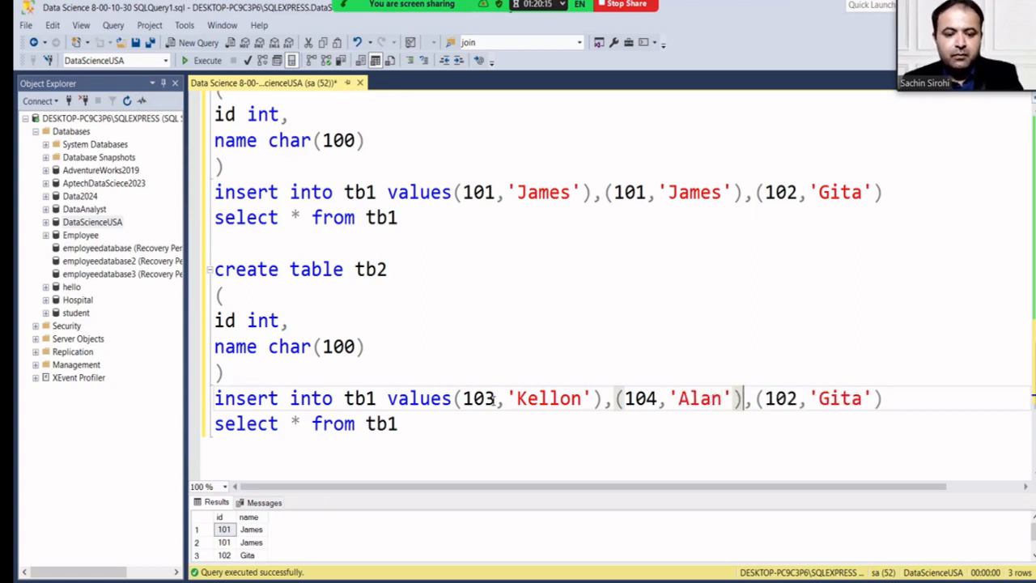
pyautogui.press('Delete')
pyautogui.press('Delete')
pyautogui.press('Delete')
pyautogui.press('Delete')
pyautogui.press('Delete')
pyautogui.press('Delete')
pyautogui.press('Delete')
pyautogui.press('Delete')
pyautogui.press('Delete')
pyautogui.press('Delete')
pyautogui.press('Delete')
pyautogui.press('Delete')
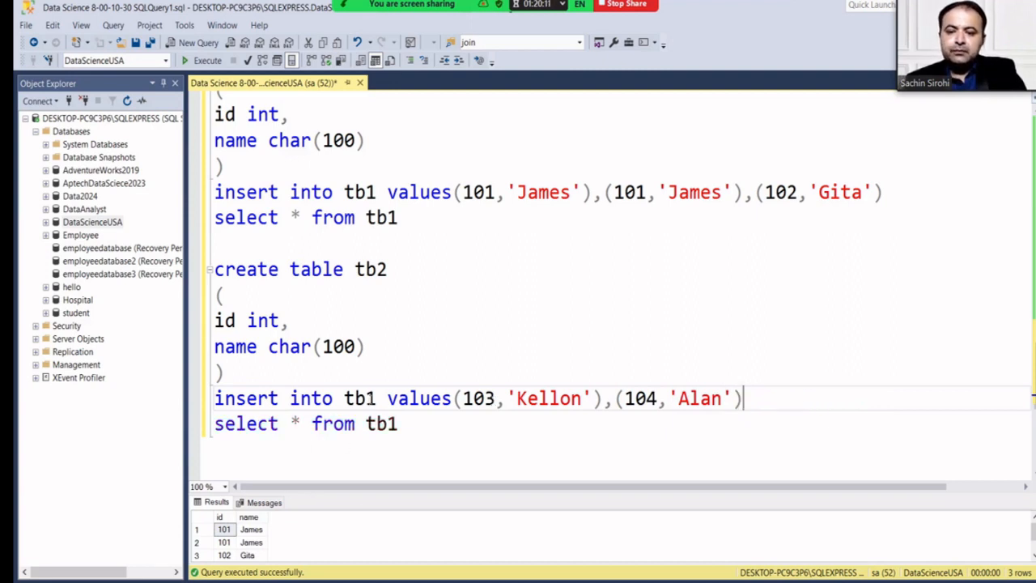
# Point the copied insert and select statements at tb2 instead of tb1.
pyautogui.click(377, 398)
pyautogui.press('BackSpace')
pyautogui.write('2')
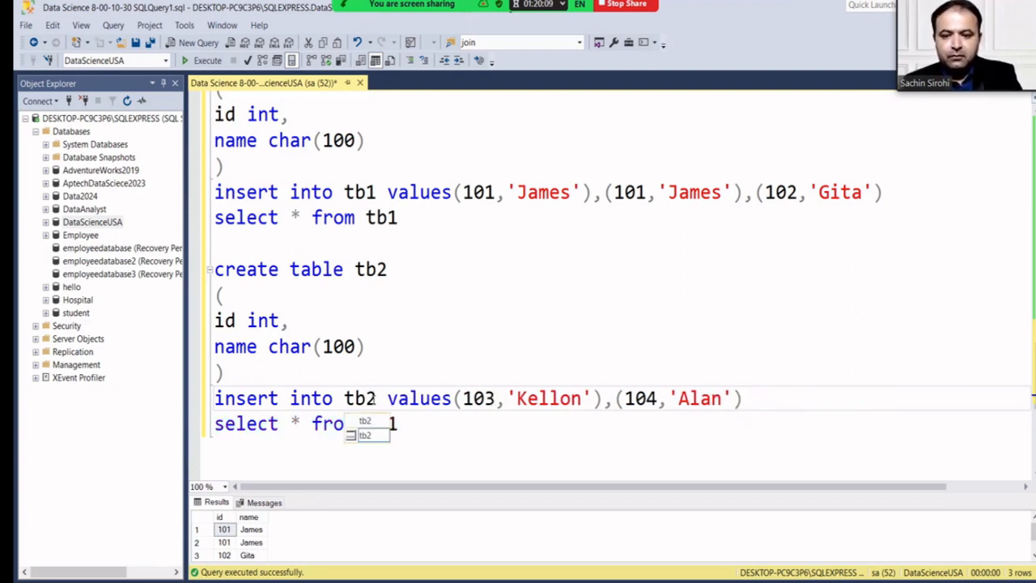
pyautogui.press('Up')
pyautogui.click(400, 436)
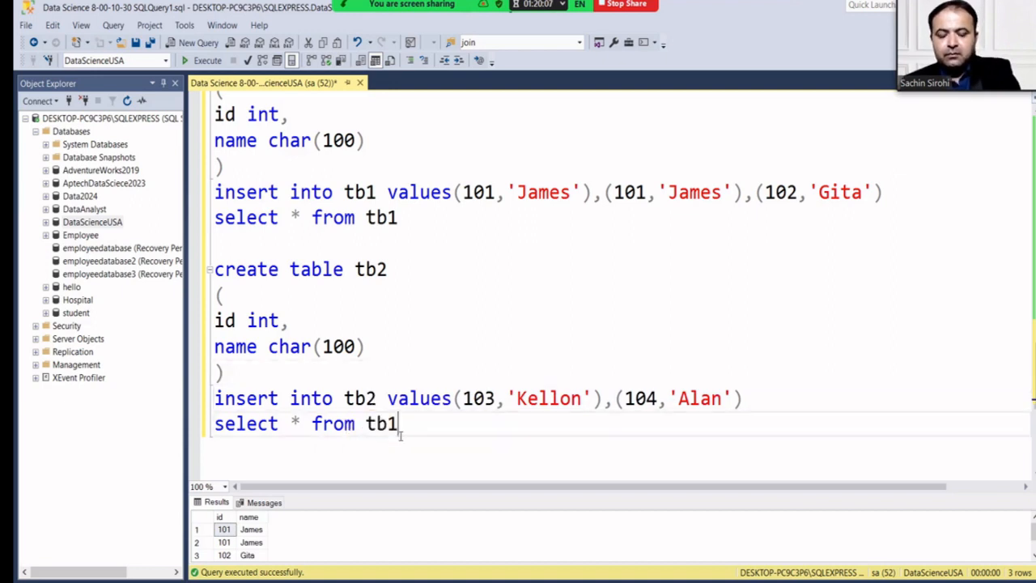
pyautogui.write('2')
pyautogui.click(423, 348)
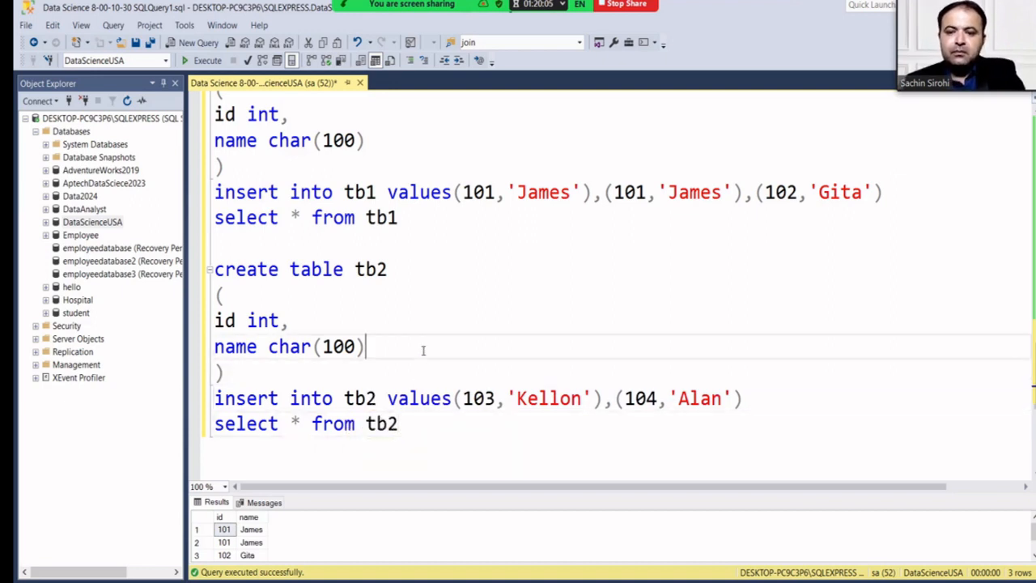
# Run the tb2 batch to list 103 Kellon and 104 Alan, then paste select * from tb1 at the end.
pyautogui.moveTo(403, 429); pyautogui.dragTo(221, 270)
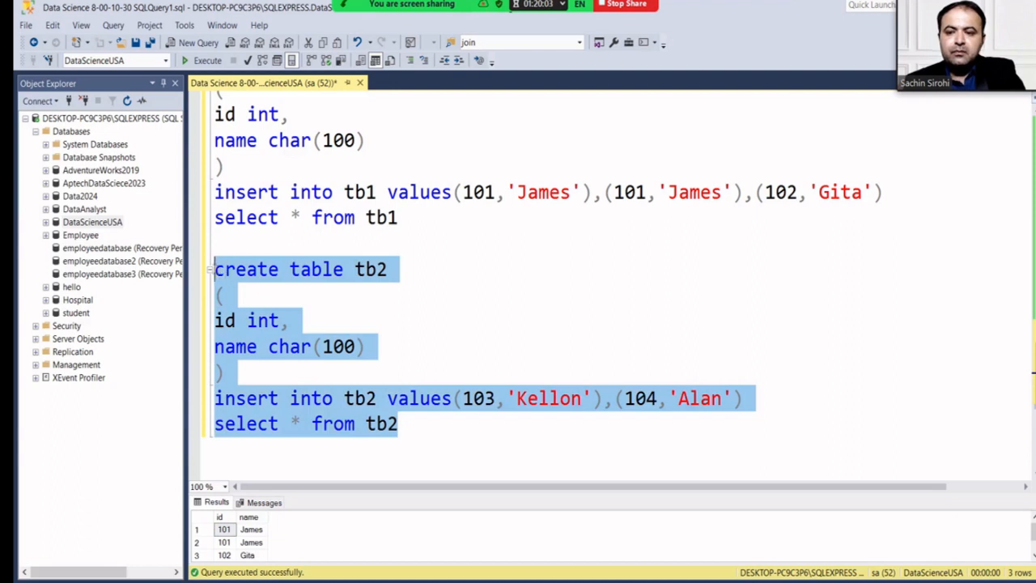
pyautogui.click(205, 61)
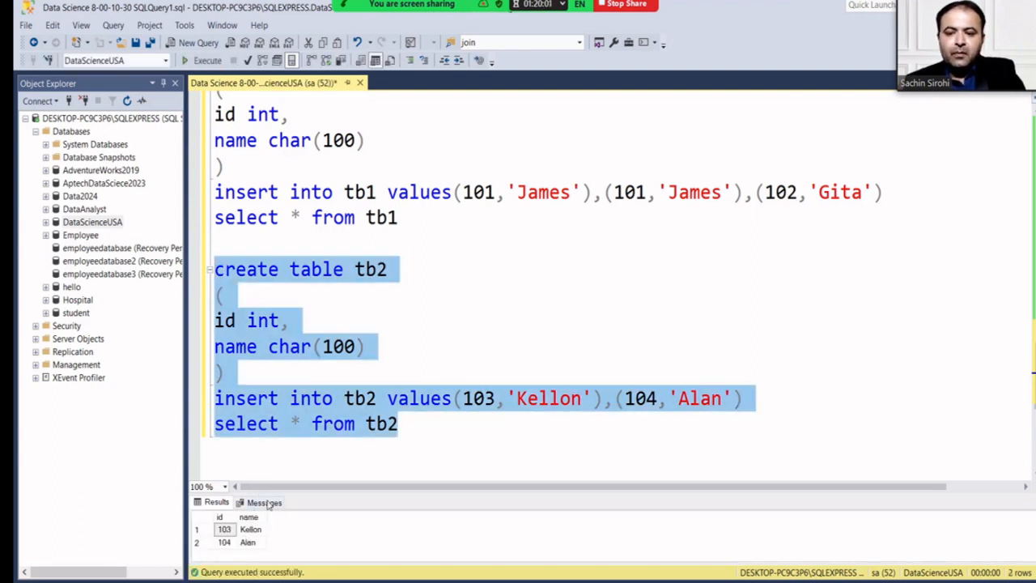
pyautogui.moveTo(411, 219); pyautogui.dragTo(208, 219)
pyautogui.hotkey('ctrl', 'c')
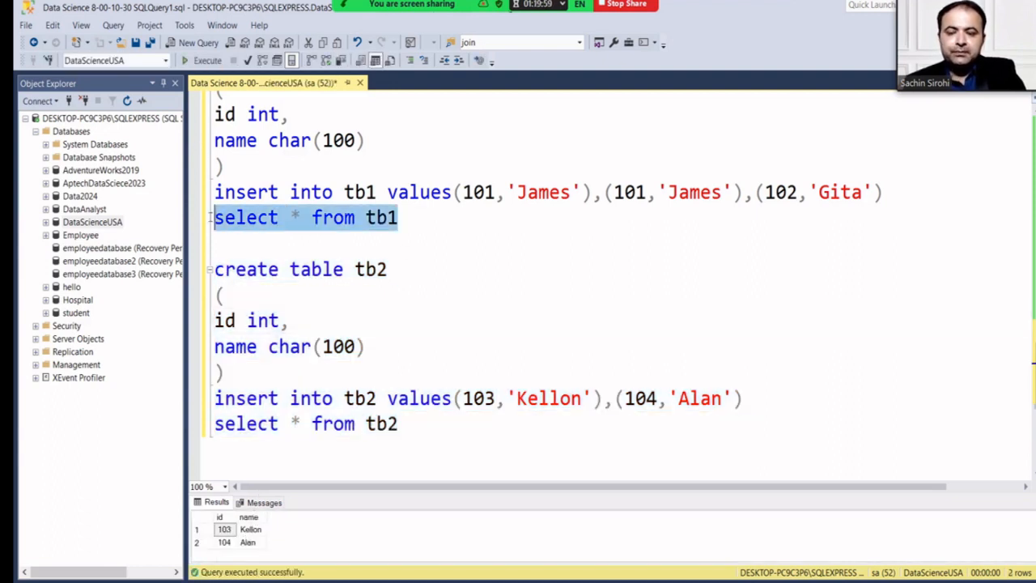
pyautogui.scroll(-1, 280, 381)
pyautogui.click(329, 406)
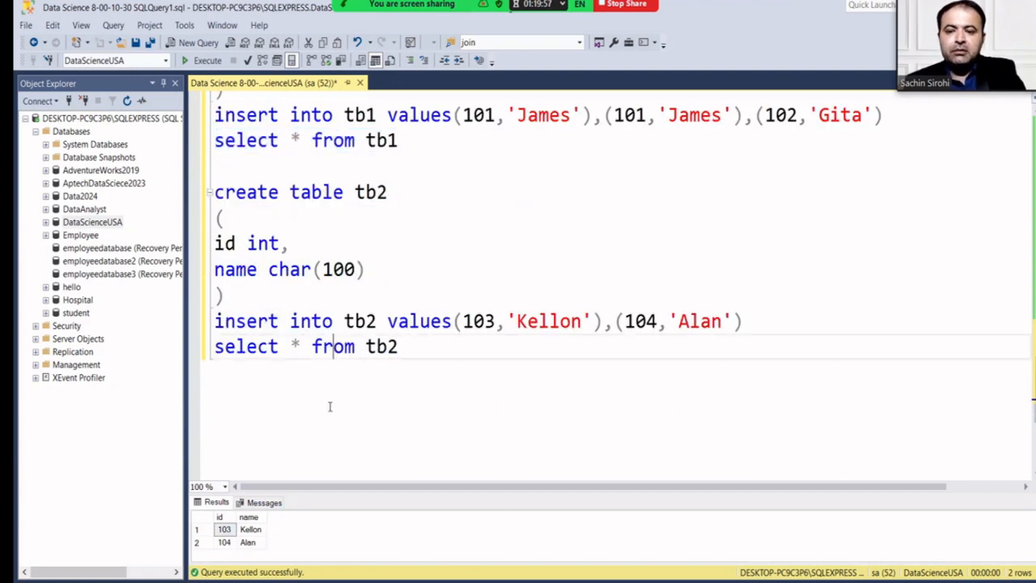
pyautogui.press('Right')
pyautogui.press('Right')
pyautogui.press('Right')
pyautogui.press('Right')
pyautogui.press('Right')
pyautogui.press('Right')
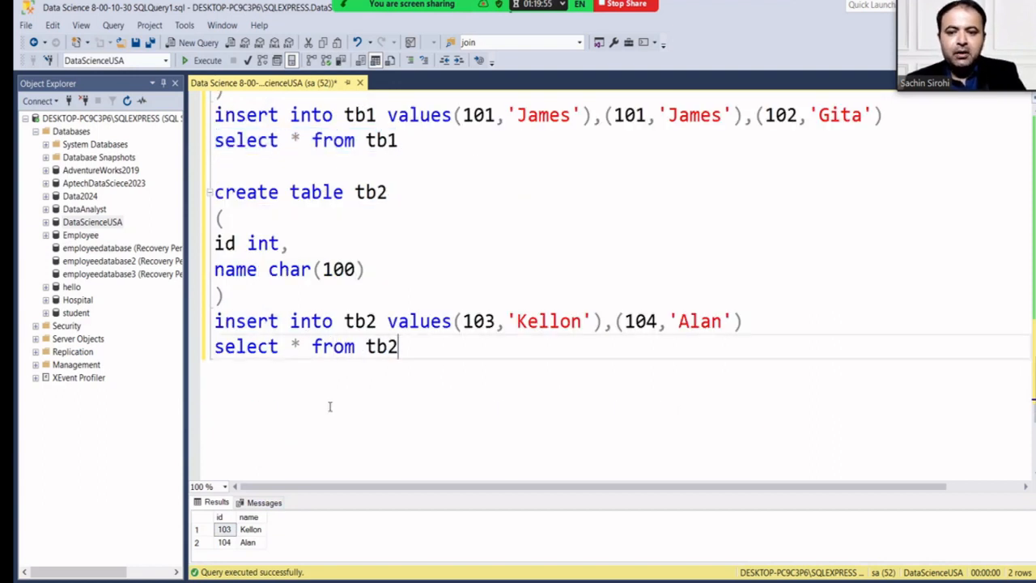
pyautogui.press('Return')
pyautogui.press('Return')
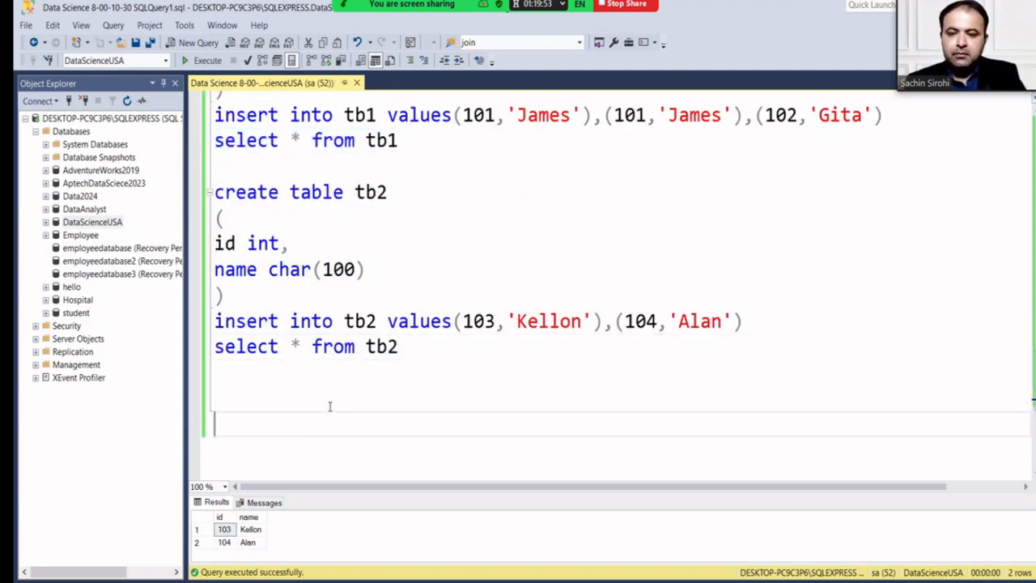
pyautogui.hotkey('ctrl', 'v')
# Add select * from tb2 below the tb1 select, run both together, and enlarge the results grids.
pyautogui.moveTo(394, 350); pyautogui.dragTo(181, 346)
pyautogui.hotkey('ctrl', 'c')
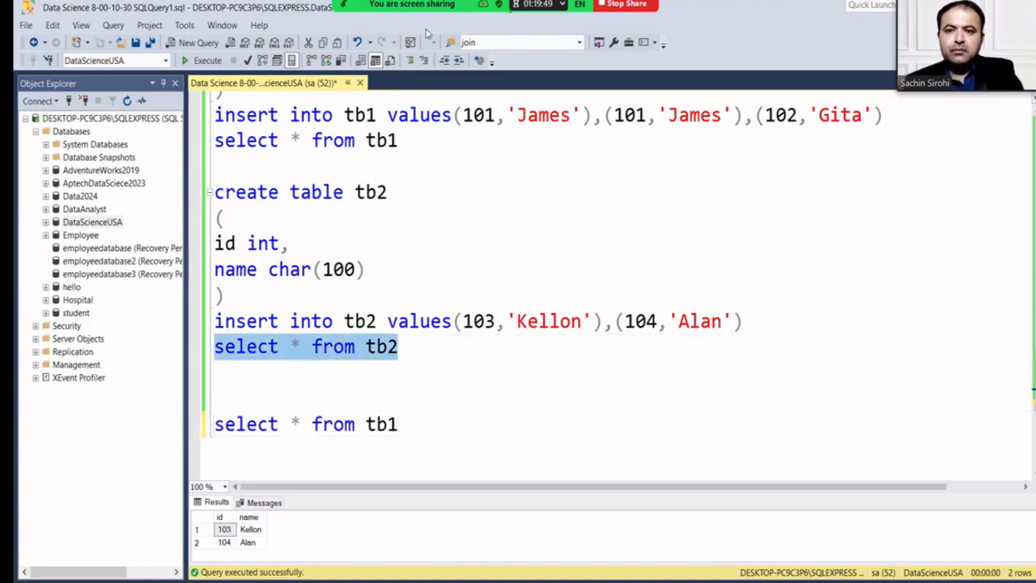
pyautogui.click(411, 426)
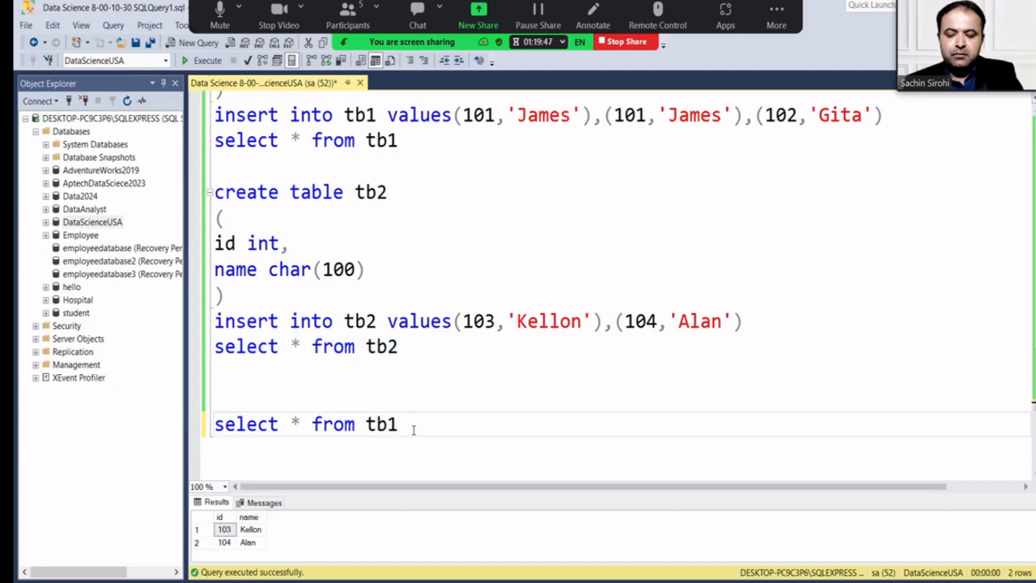
pyautogui.press('Return')
pyautogui.hotkey('ctrl', 'v')
pyautogui.moveTo(424, 450); pyautogui.dragTo(207, 423)
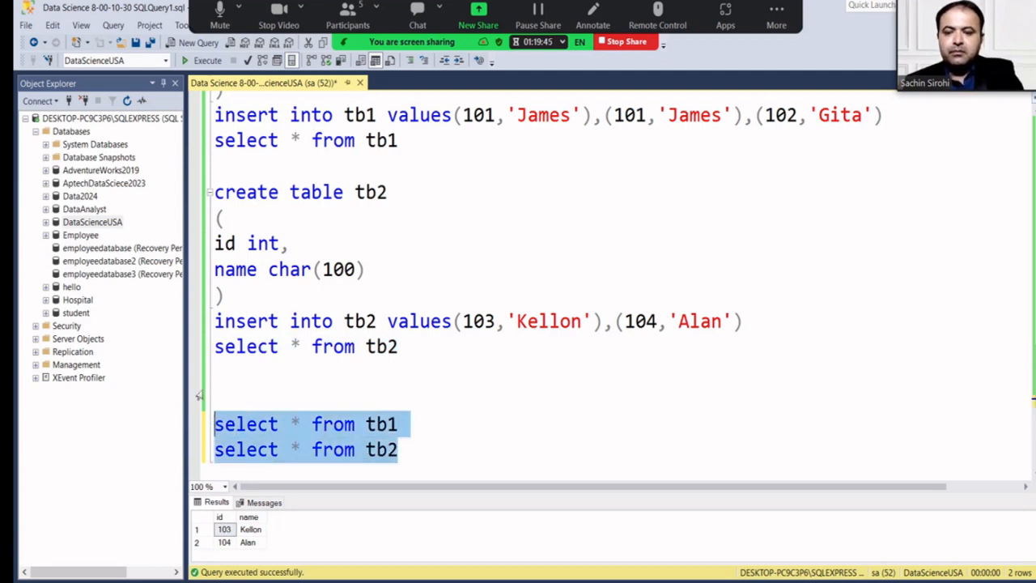
pyautogui.click(196, 61)
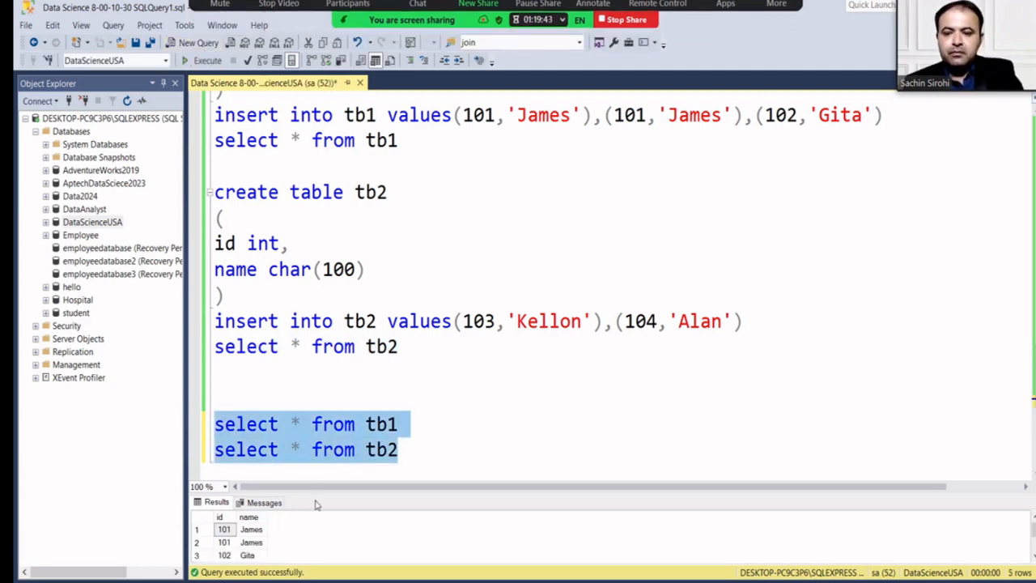
pyautogui.moveTo(313, 493); pyautogui.dragTo(303, 429)
pyautogui.scroll(-1, 301, 380)
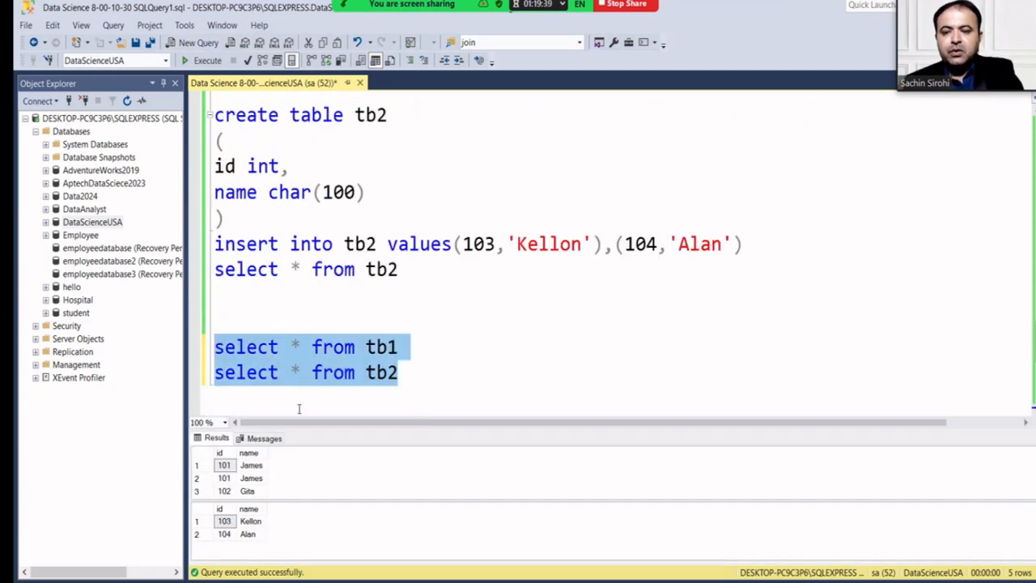
pyautogui.moveTo(307, 430); pyautogui.dragTo(308, 391)
pyautogui.click(272, 318)
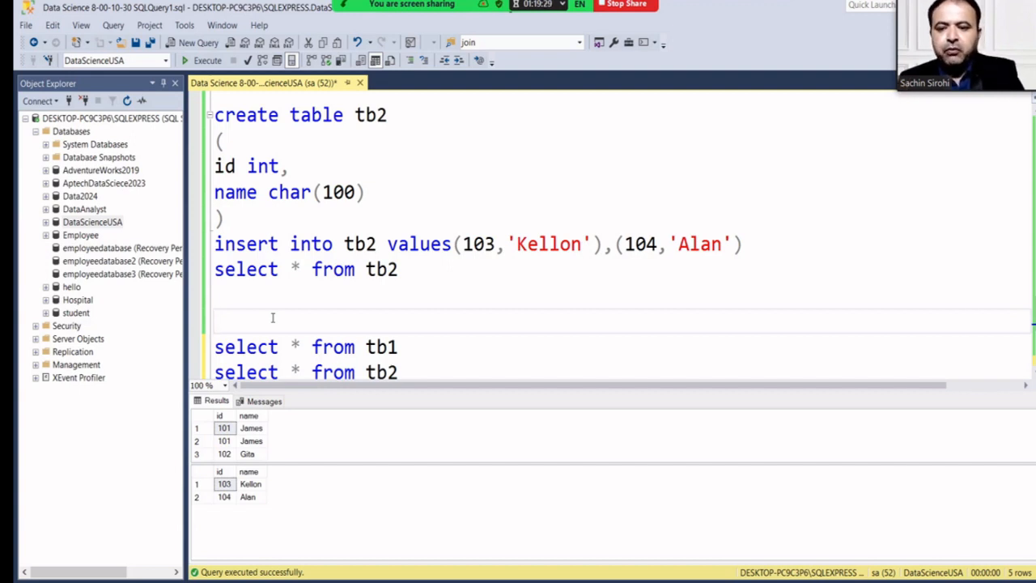
# Add the comment '--union show unique or distinct value', put union between the selects, and run it.
pyautogui.write('--union show')
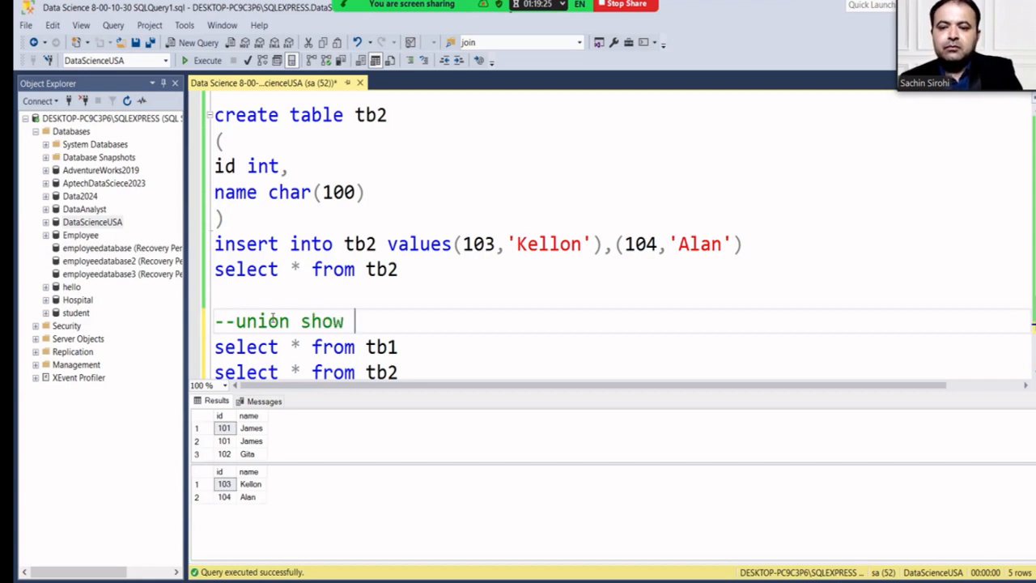
pyautogui.write(' uni')
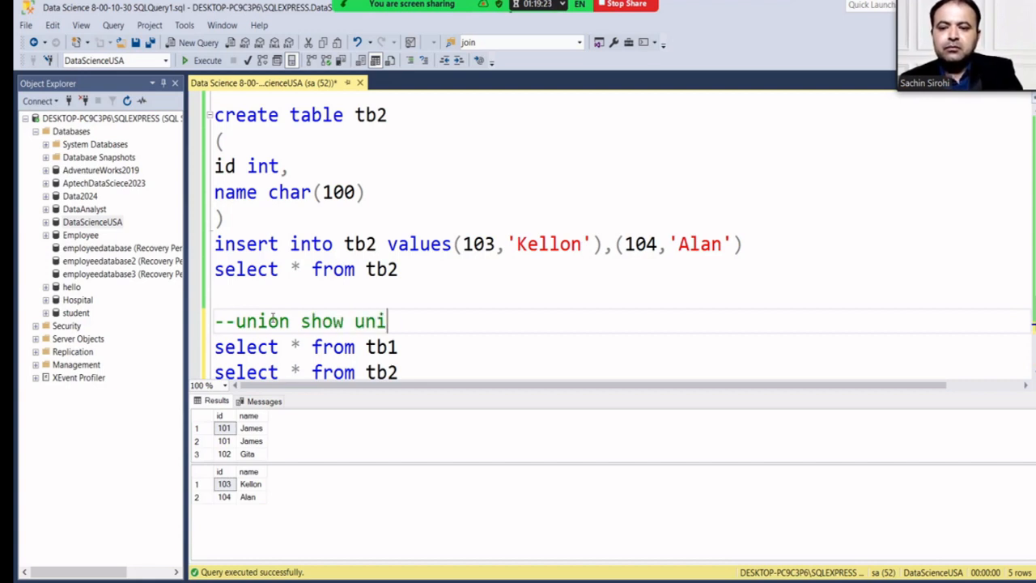
pyautogui.write('que or dis')
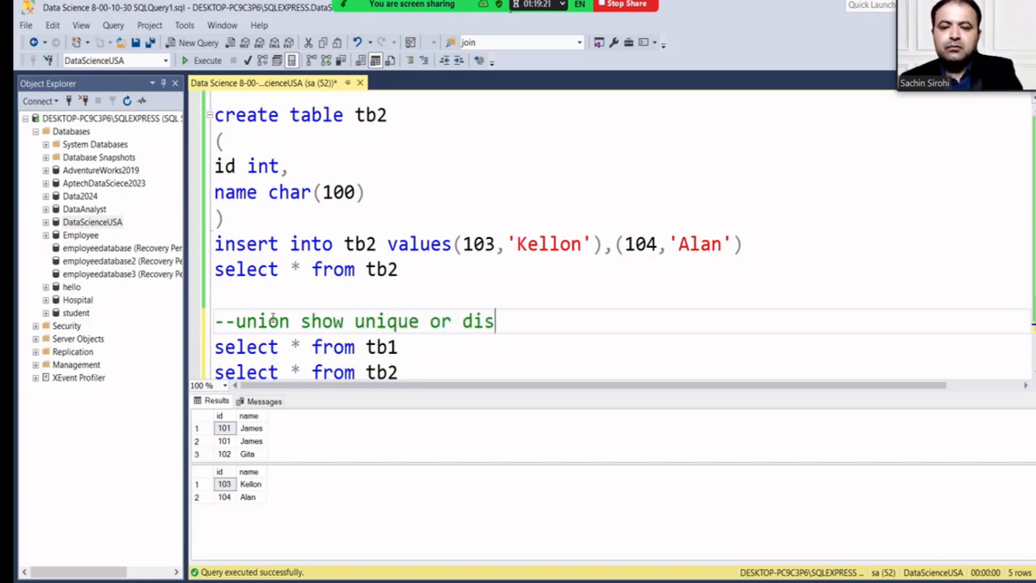
pyautogui.write('tinct valu')
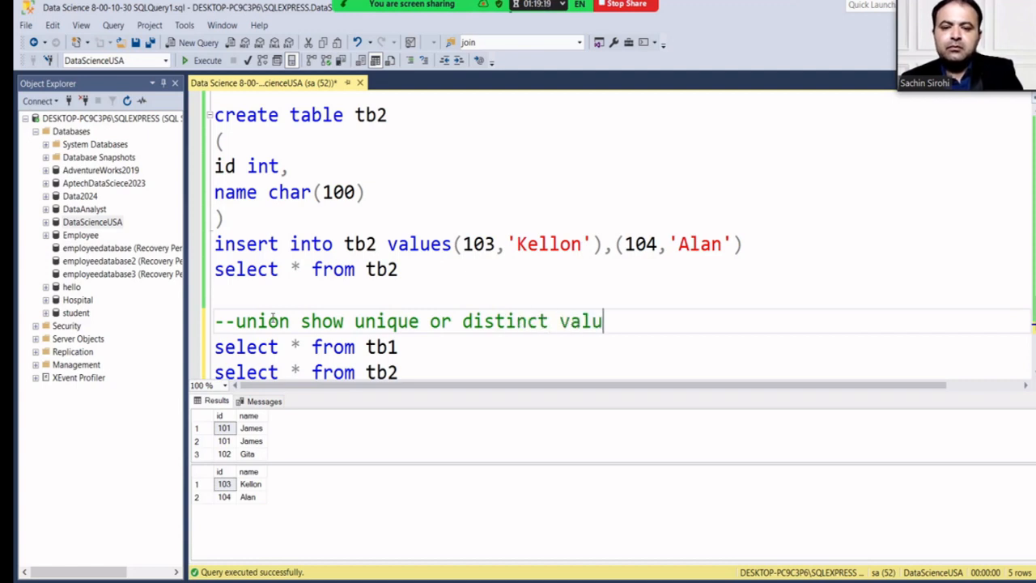
pyautogui.write('e')
pyautogui.scroll(-1, 272, 321)
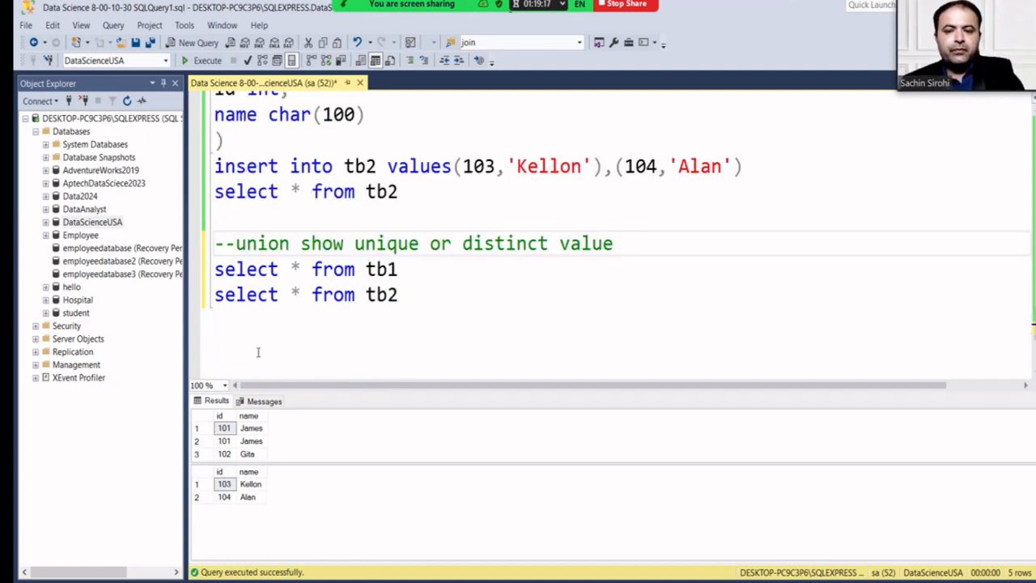
pyautogui.click(412, 271)
pyautogui.press('Return')
pyautogui.write('union')
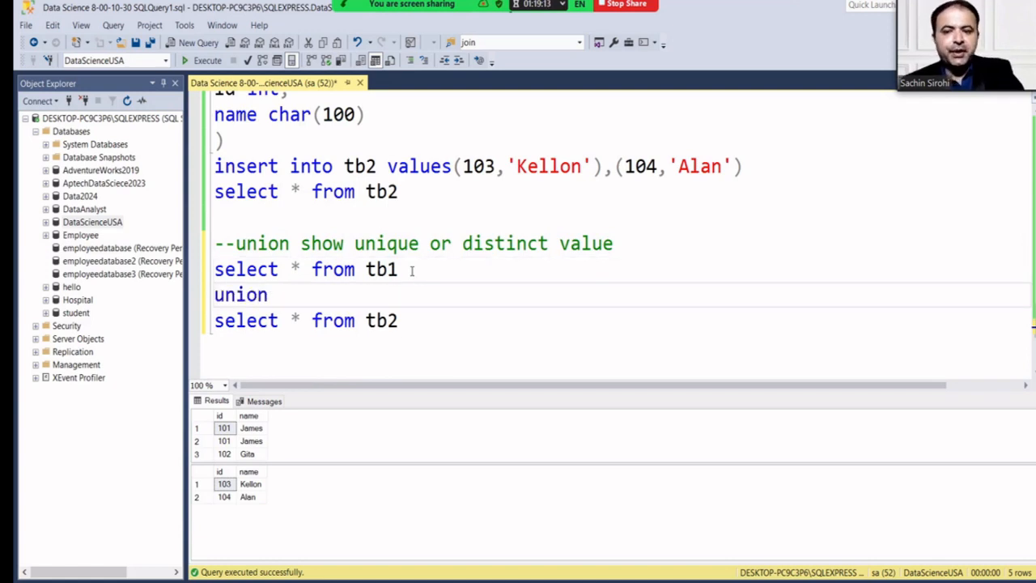
pyautogui.moveTo(400, 321); pyautogui.dragTo(213, 270)
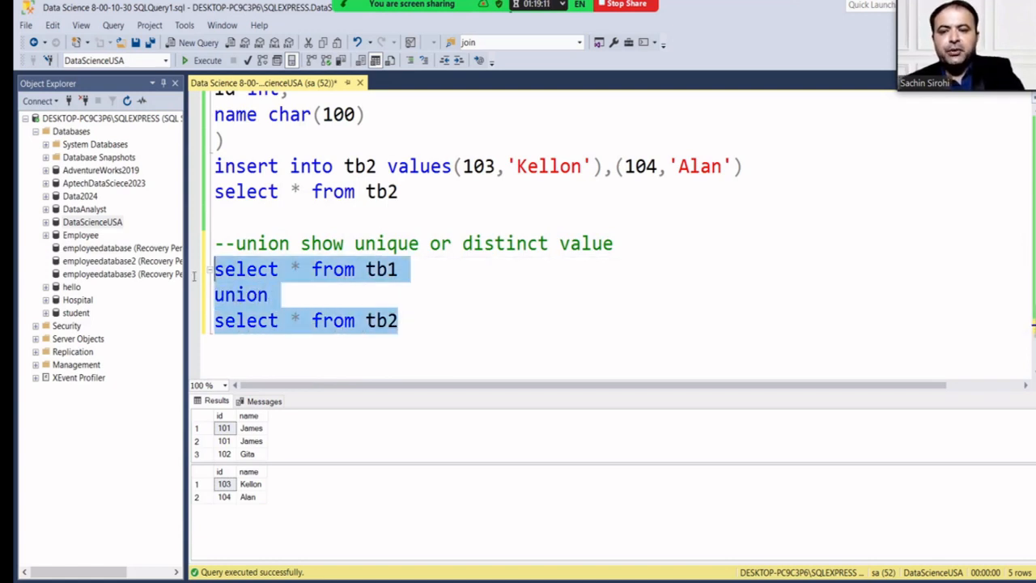
pyautogui.click(203, 60)
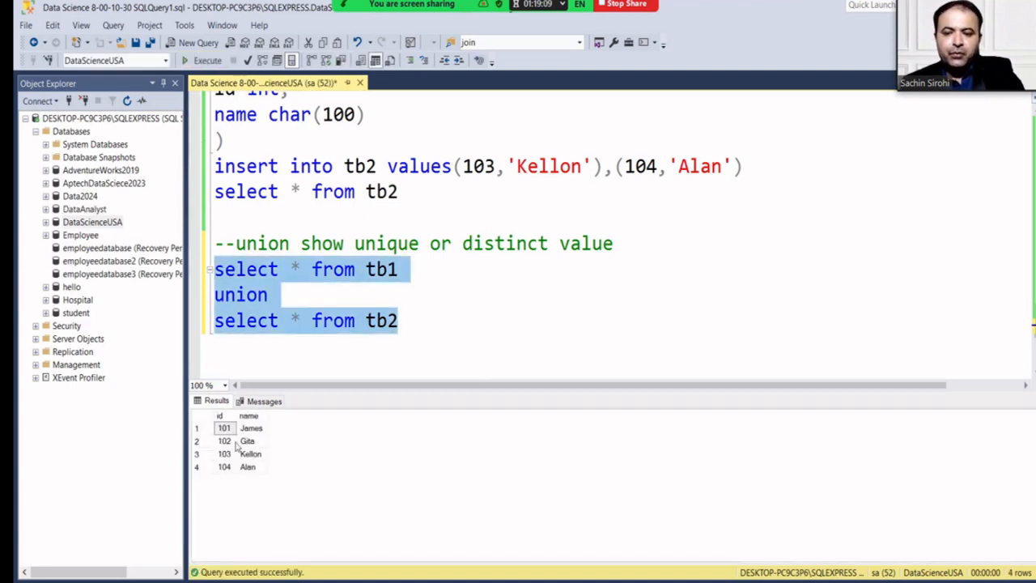
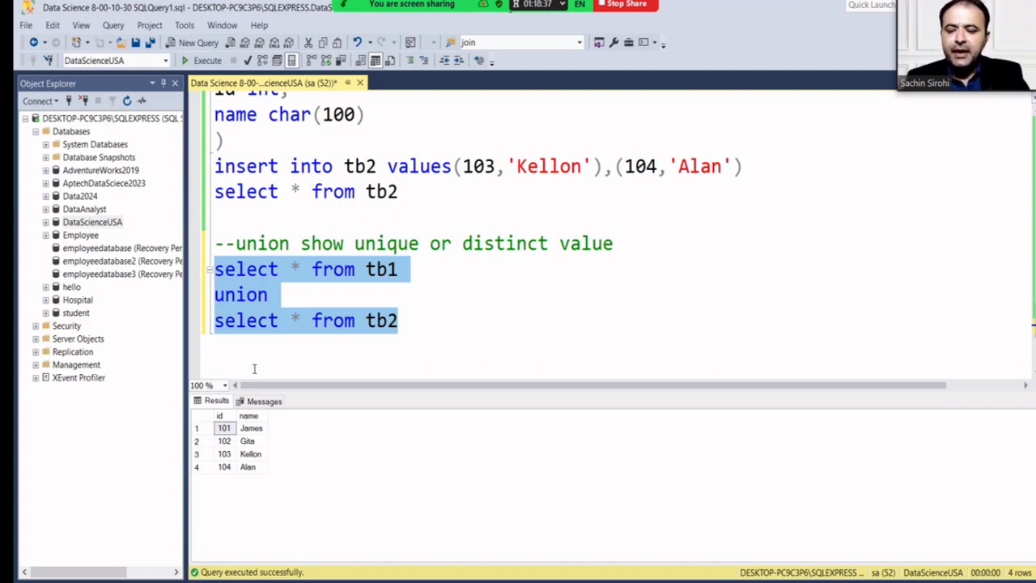
# Add a '--union all' comment below the union query, then paste a copy changed to union all.
pyautogui.click(423, 326)
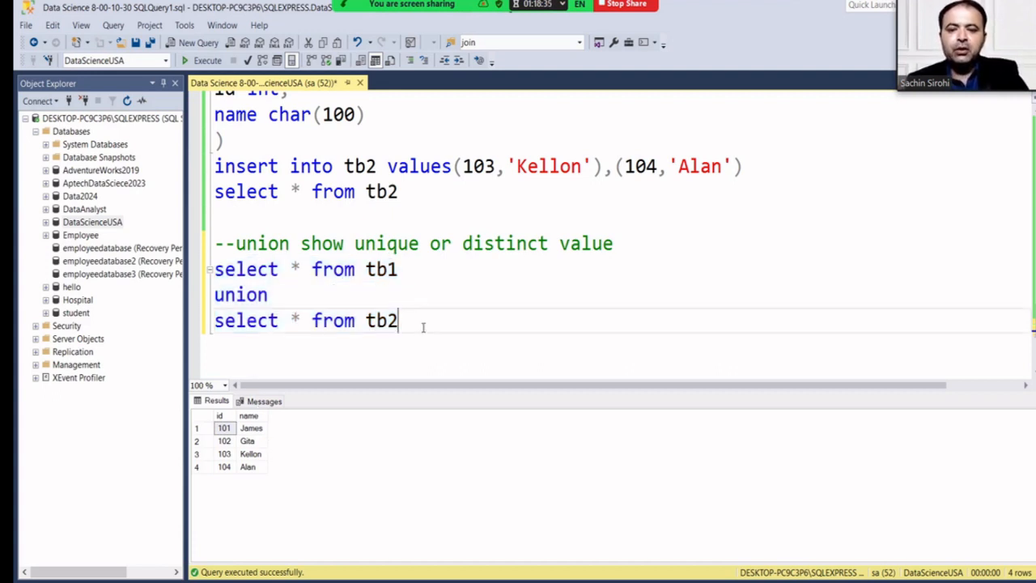
pyautogui.press('Return')
pyautogui.press('Return')
pyautogui.write('--unio')
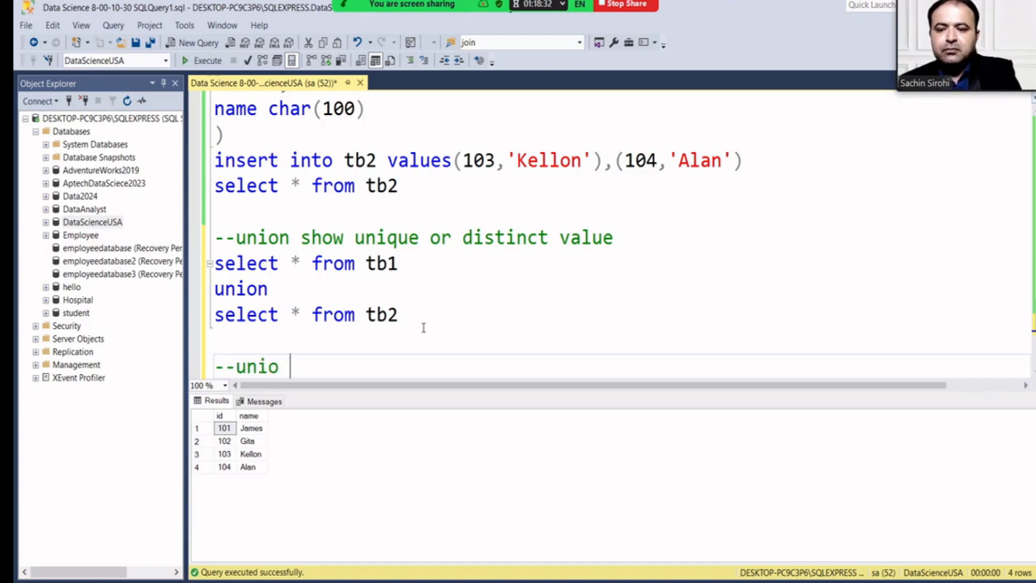
pyautogui.press('BackSpace')
pyautogui.write('n ')
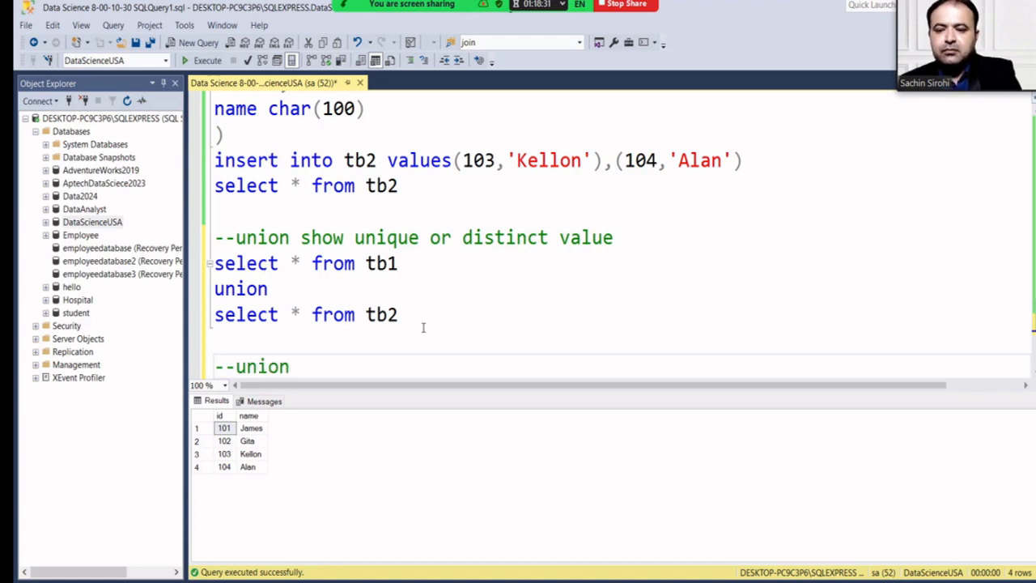
pyautogui.write('all')
pyautogui.press('Return')
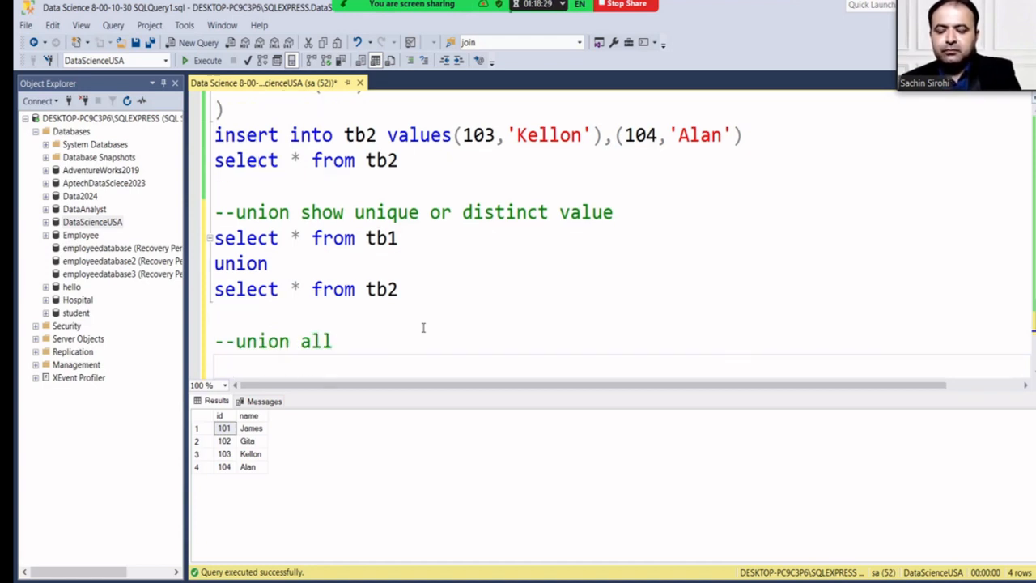
pyautogui.write('select * from tb1 union select * from tb2')
pyautogui.click(303, 339)
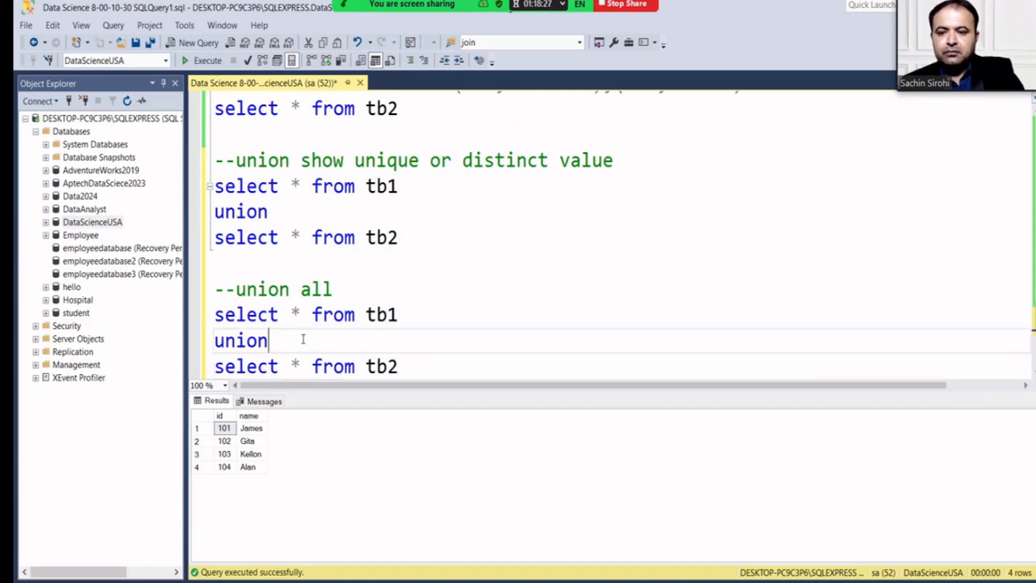
pyautogui.write('all')
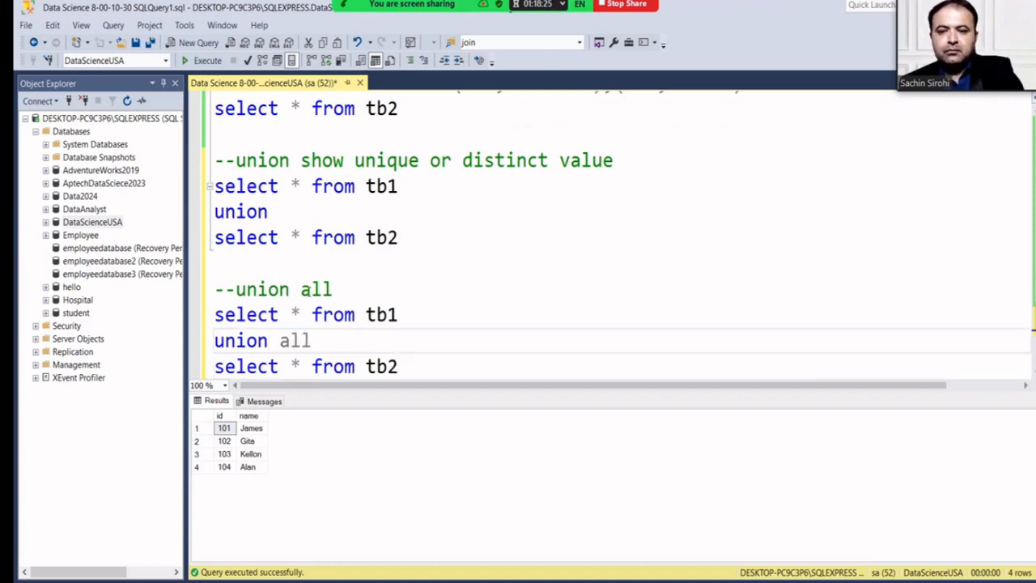
# Complete the comment so it reads '--union all show all values'.
pyautogui.click(364, 288)
pyautogui.write('who')
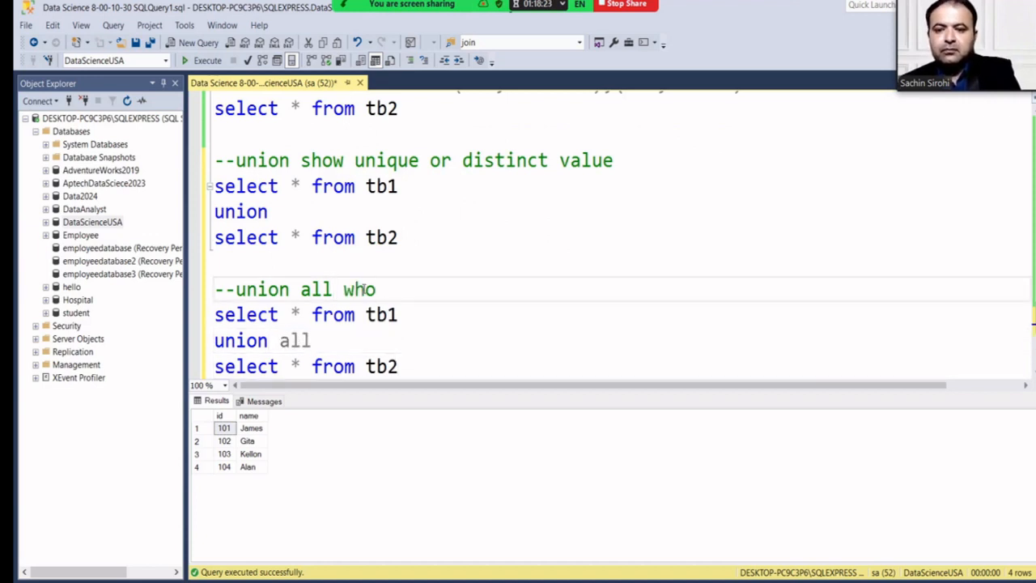
pyautogui.press('BackSpace')
pyautogui.press('BackSpace')
pyautogui.press('BackSpace')
pyautogui.write('show all')
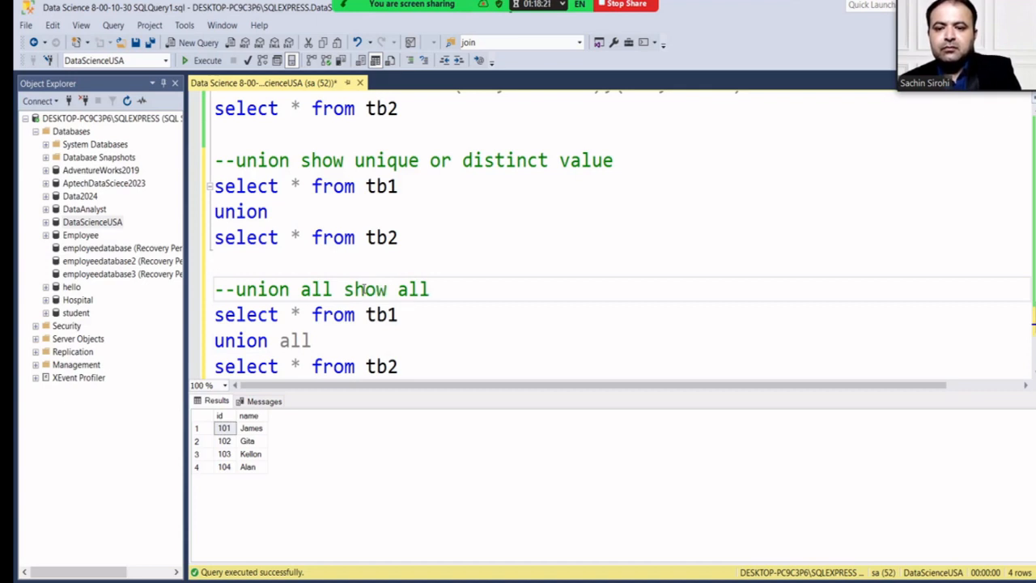
pyautogui.write(' values')
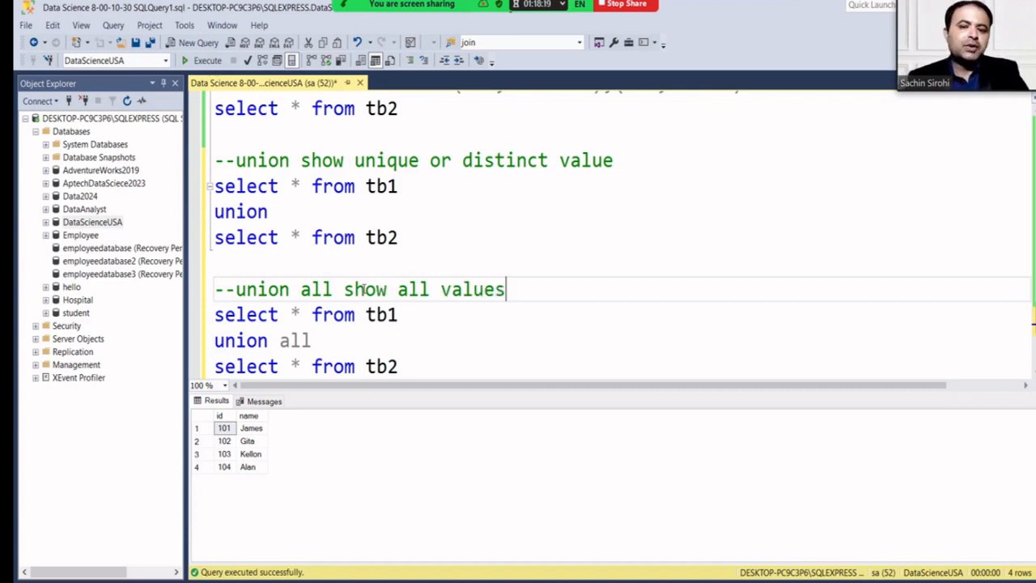
pyautogui.scroll(-1, 361, 289)
# Run the union all query, showing 5 rows with 101 James twice, and save the script.
pyautogui.click(397, 289)
pyautogui.moveTo(397, 289); pyautogui.dragTo(197, 247)
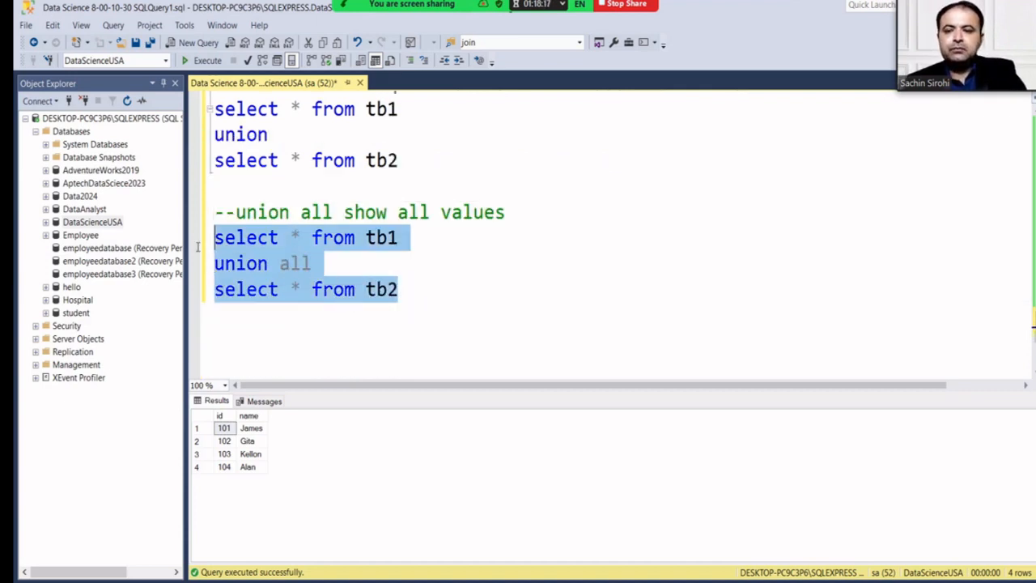
pyautogui.click(202, 60)
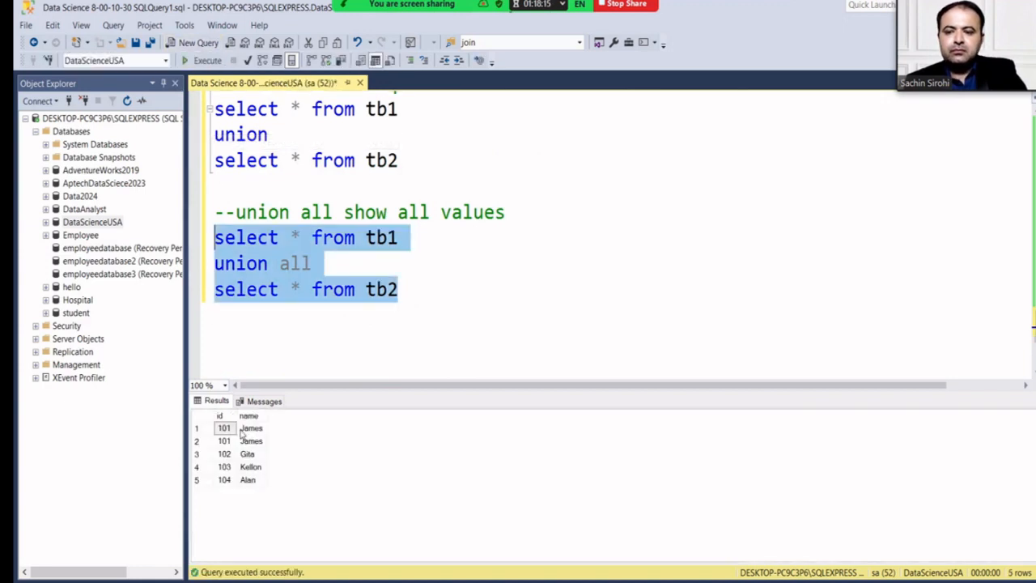
pyautogui.click(230, 431)
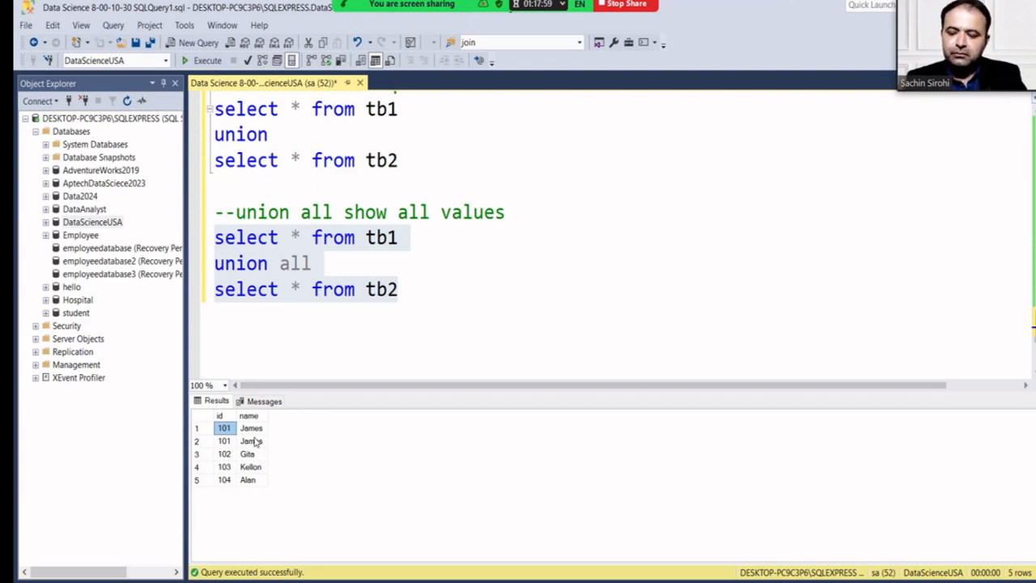
pyautogui.hotkey('ctrl', 's')
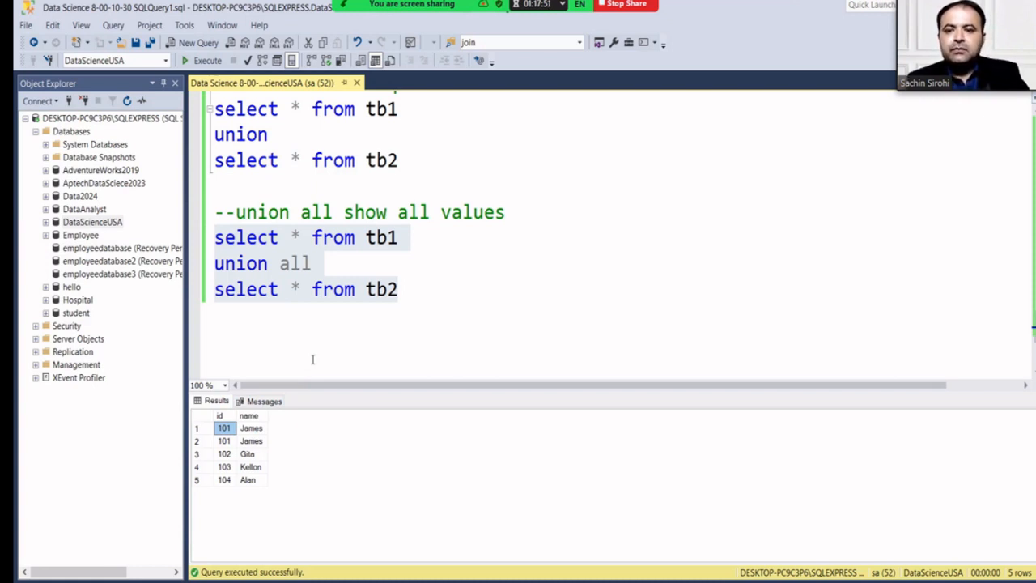
# Enlarge the editor pane, add blank lines and a '--' comment, then scroll up to the emp and dept statements.
pyautogui.click(412, 288)
pyautogui.scroll(1, 412, 288)
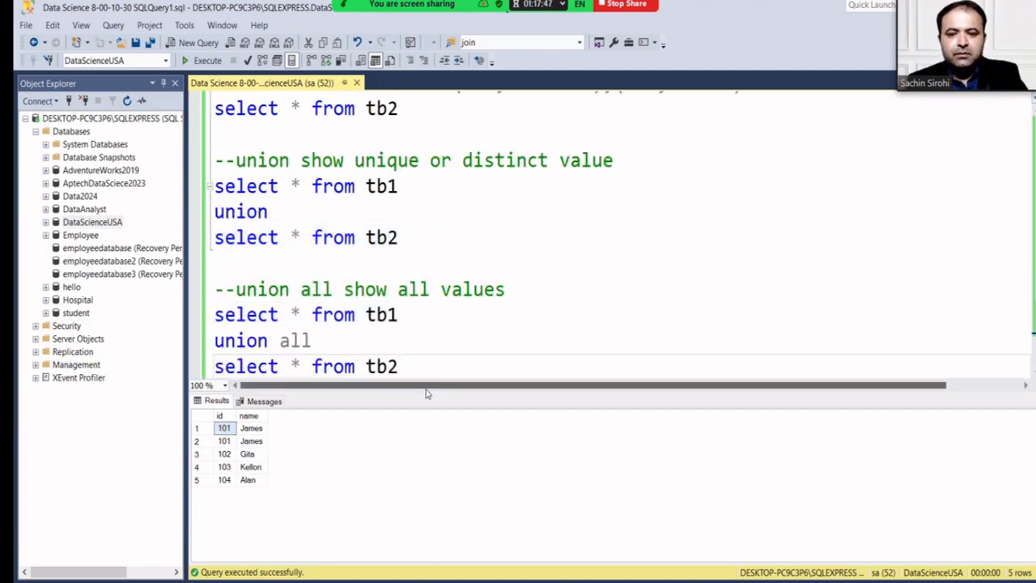
pyautogui.moveTo(426, 393); pyautogui.dragTo(422, 428)
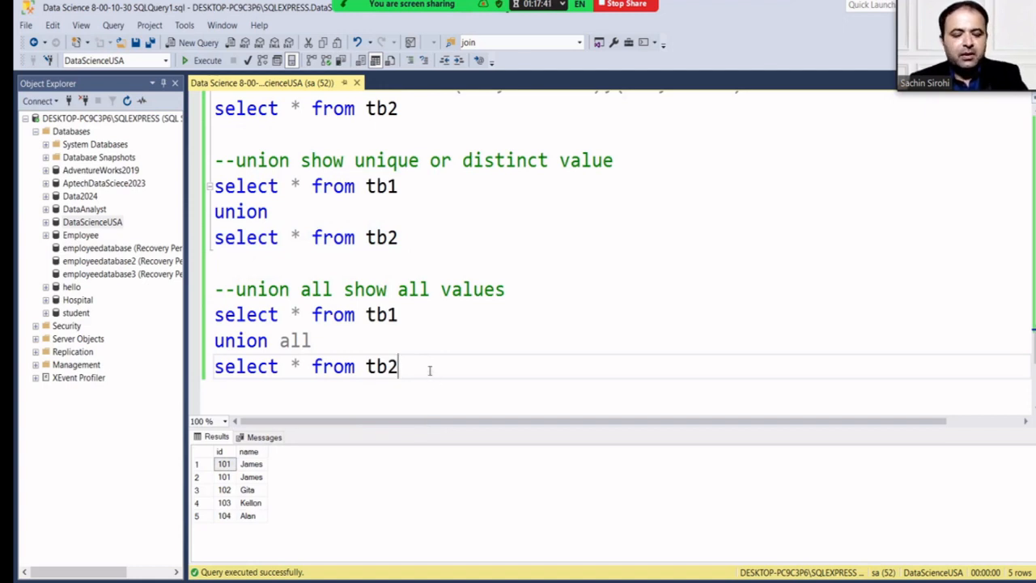
pyautogui.press('Return')
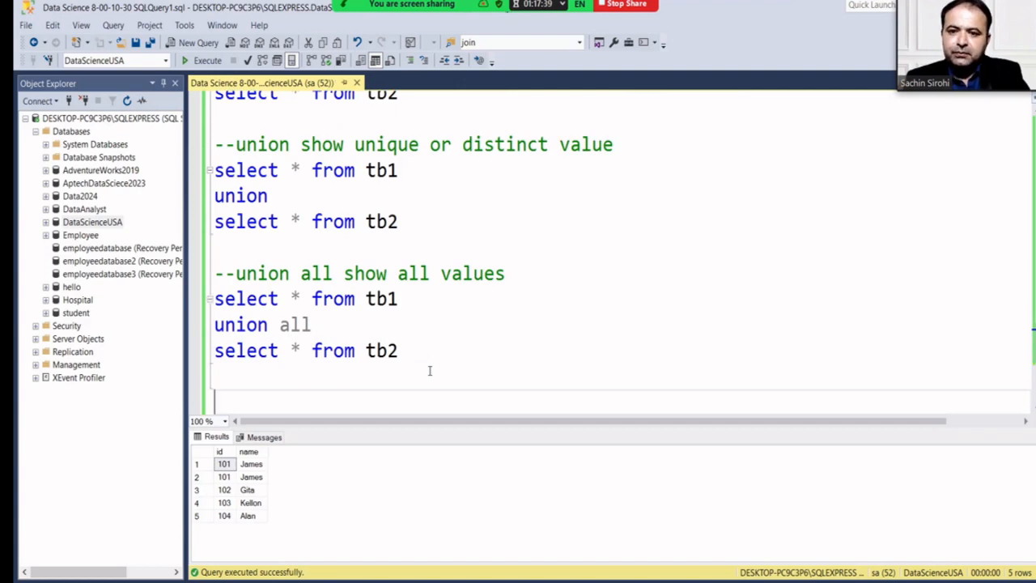
pyautogui.scroll(10, 454, 249)
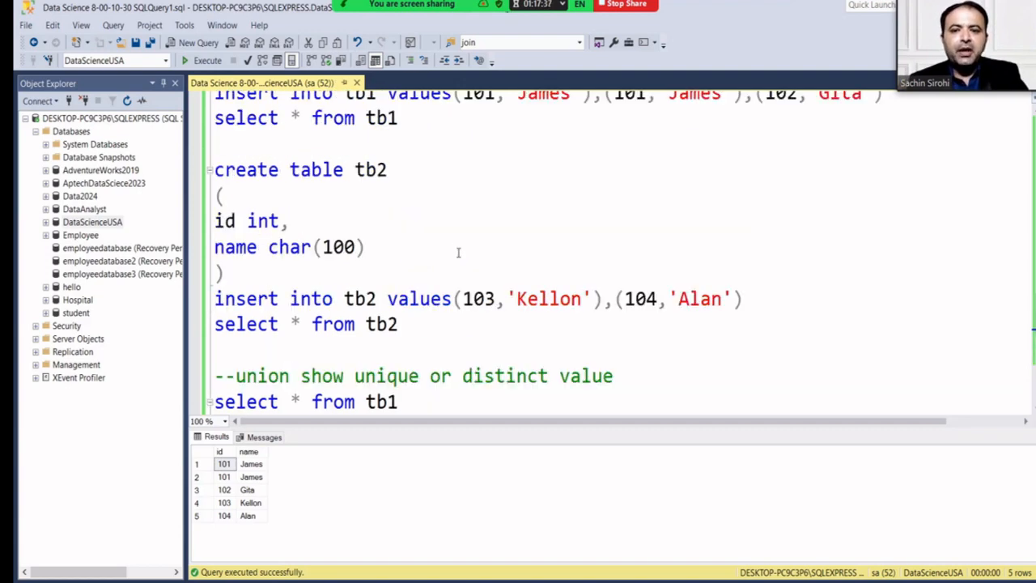
pyautogui.scroll(-10, 457, 252)
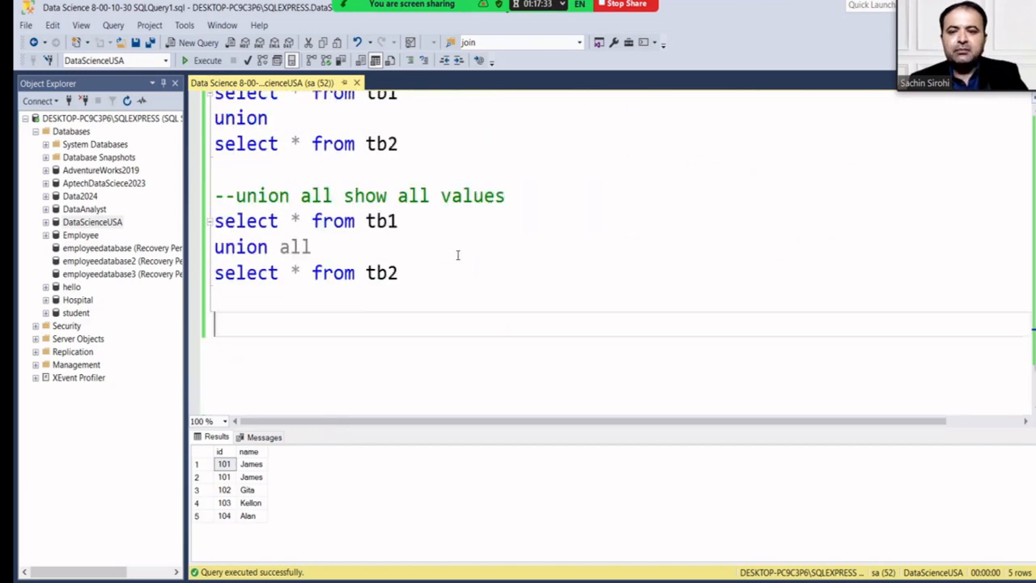
pyautogui.press('Return')
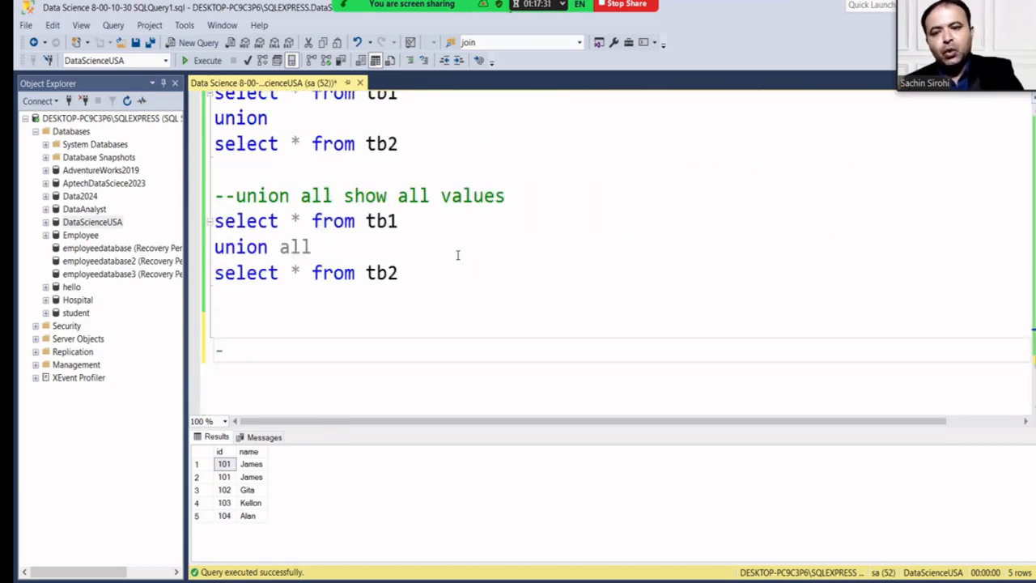
pyautogui.write('--')
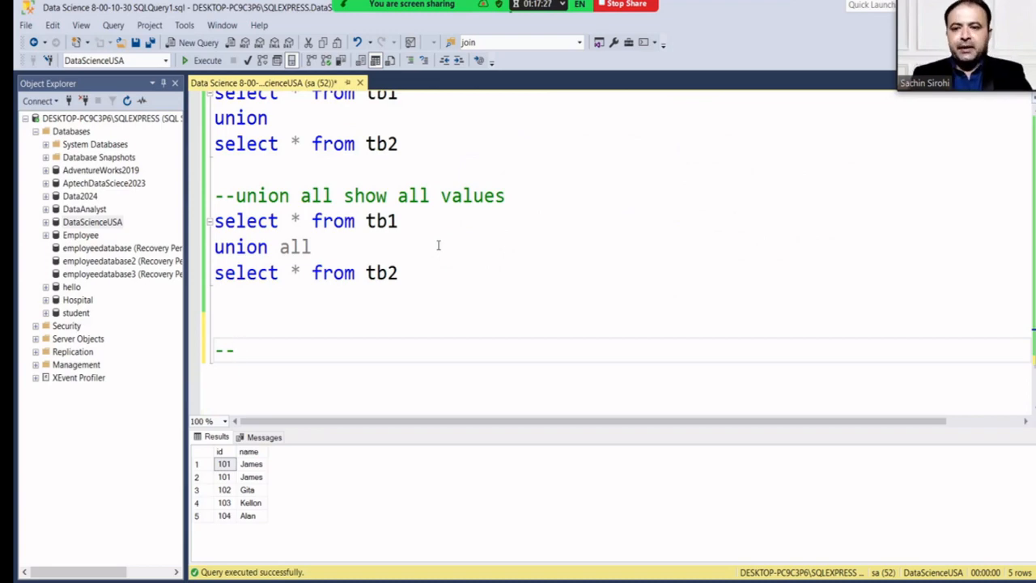
pyautogui.scroll(7, 437, 245)
pyautogui.scroll(7, 411, 232)
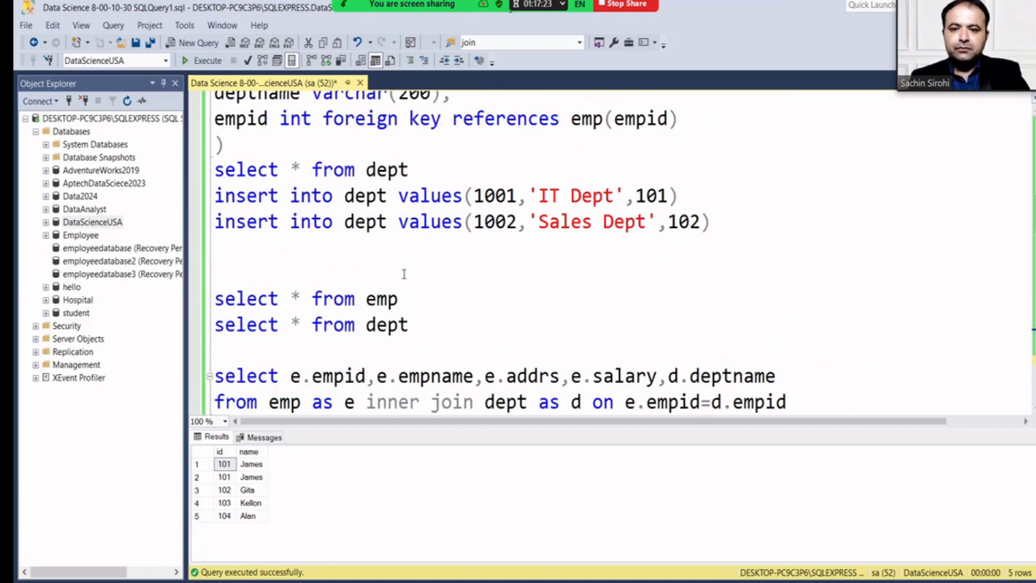
# Run select * from emp to list employees 101–103, then return to the new comment line.
pyautogui.moveTo(413, 300); pyautogui.dragTo(199, 303)
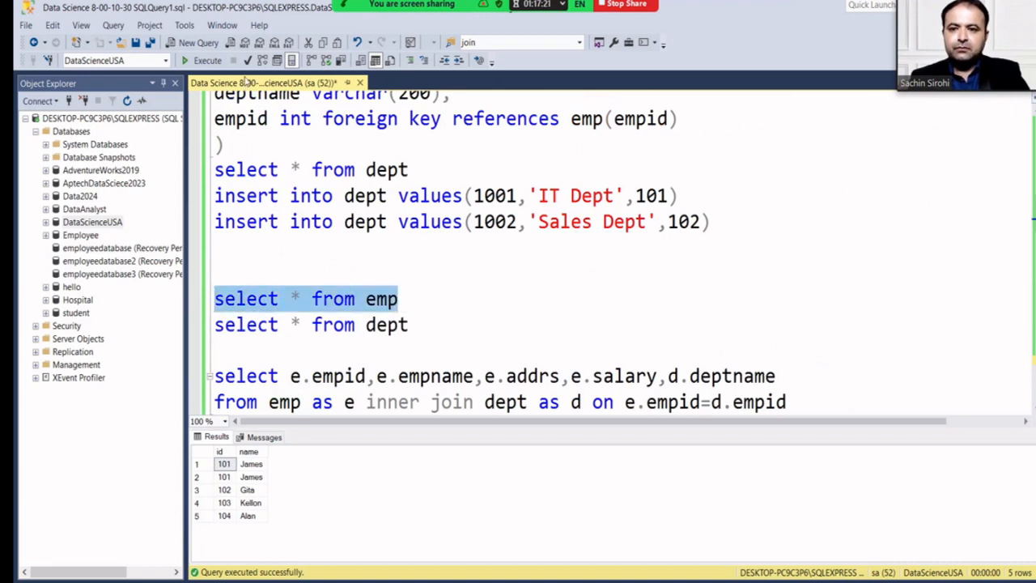
pyautogui.click(204, 61)
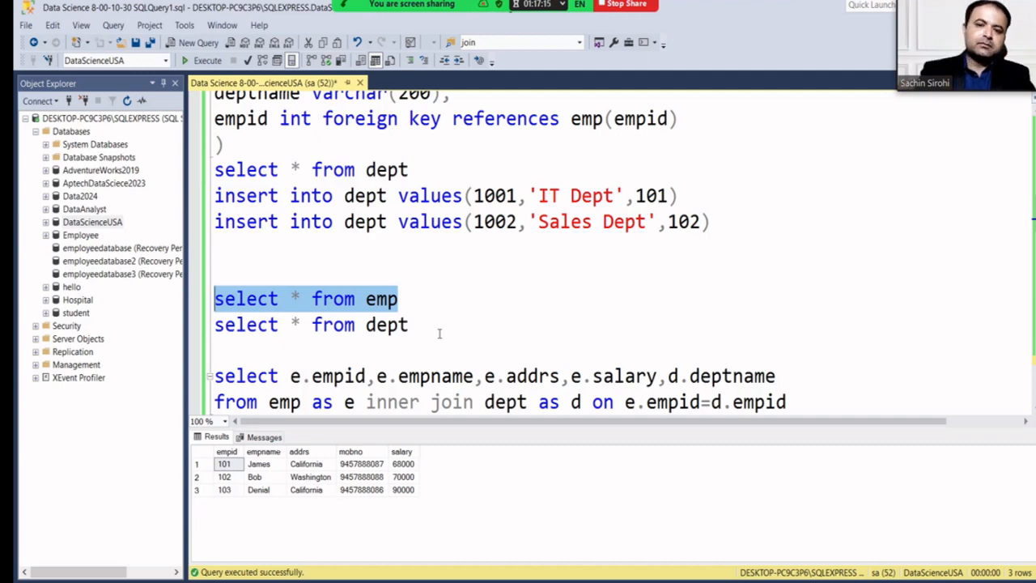
pyautogui.scroll(-10, 439, 328)
pyautogui.scroll(-5, 440, 319)
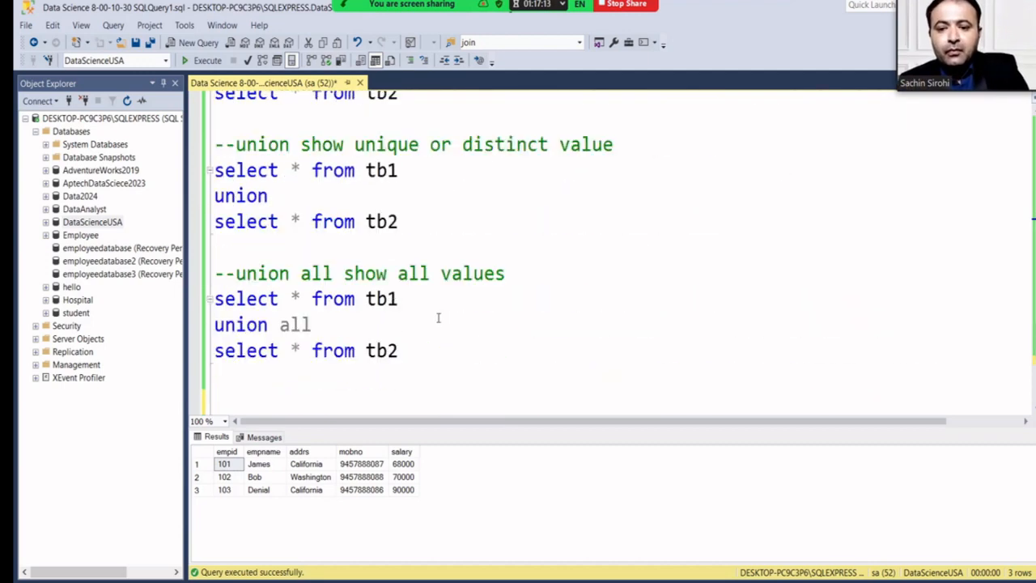
pyautogui.click(340, 345)
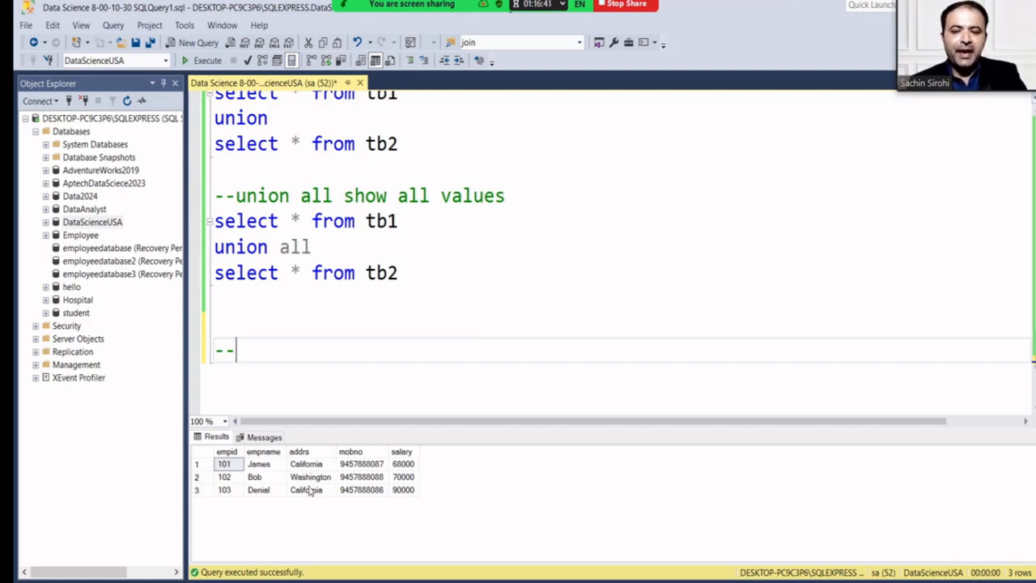
# Point out the 68000 and 90000 salary values in the emp results.
pyautogui.click(403, 464)
pyautogui.click(403, 489)
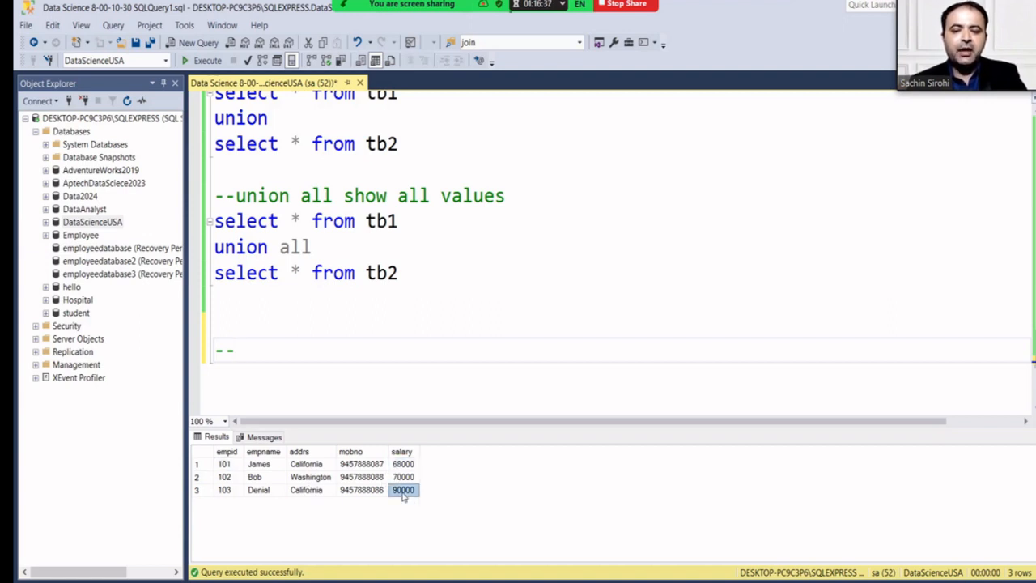
pyautogui.click(405, 467)
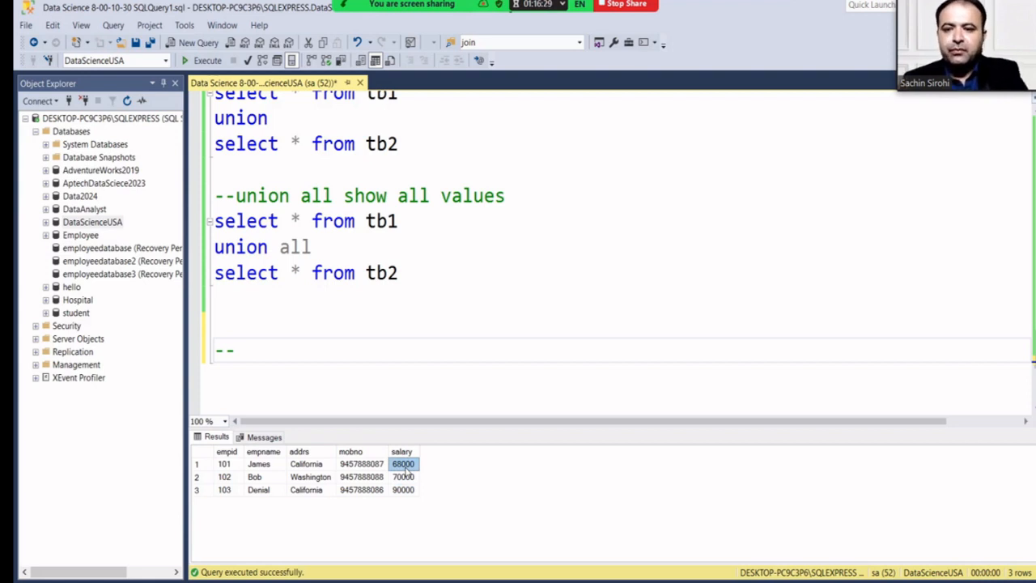
# Write the comment '--group summerize the data' and start a new line below it.
pyautogui.click(269, 363)
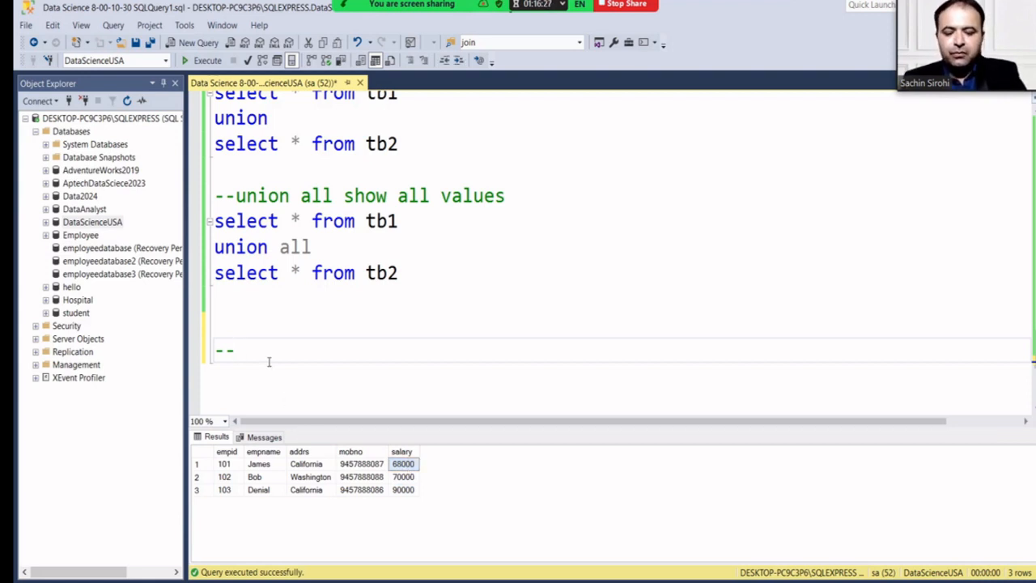
pyautogui.write('group')
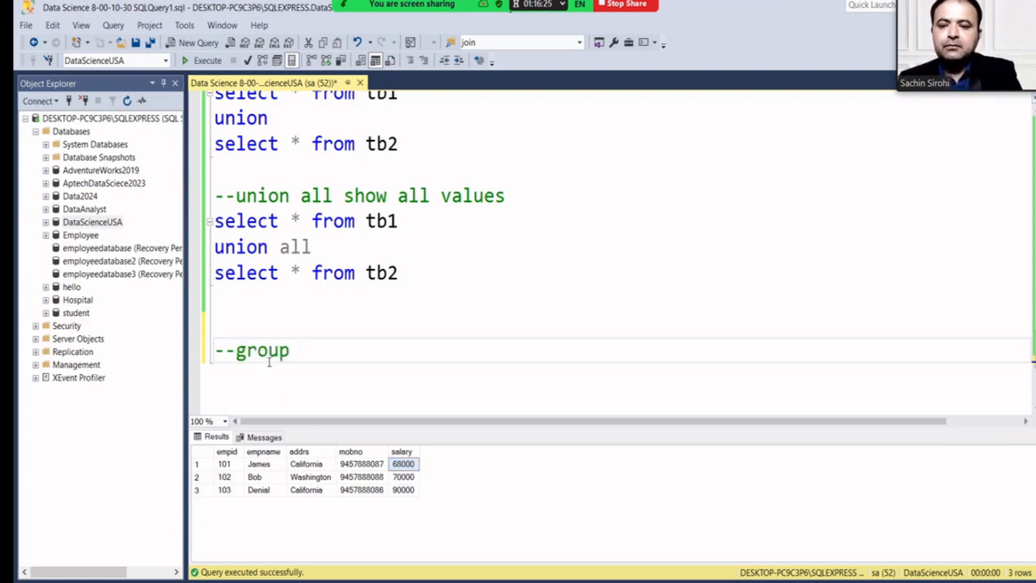
pyautogui.write(' summ')
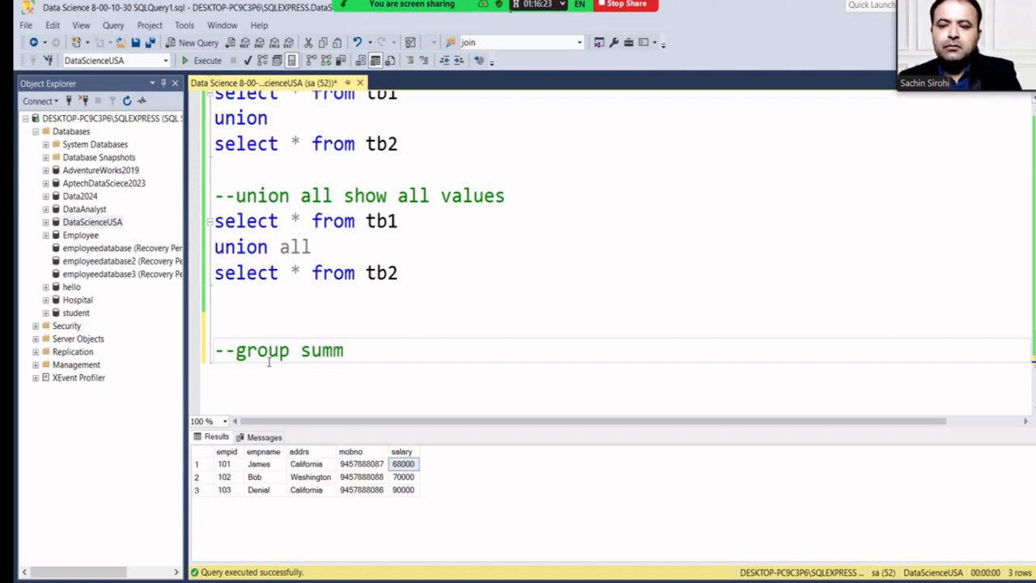
pyautogui.write('erize t')
pyautogui.write('h')
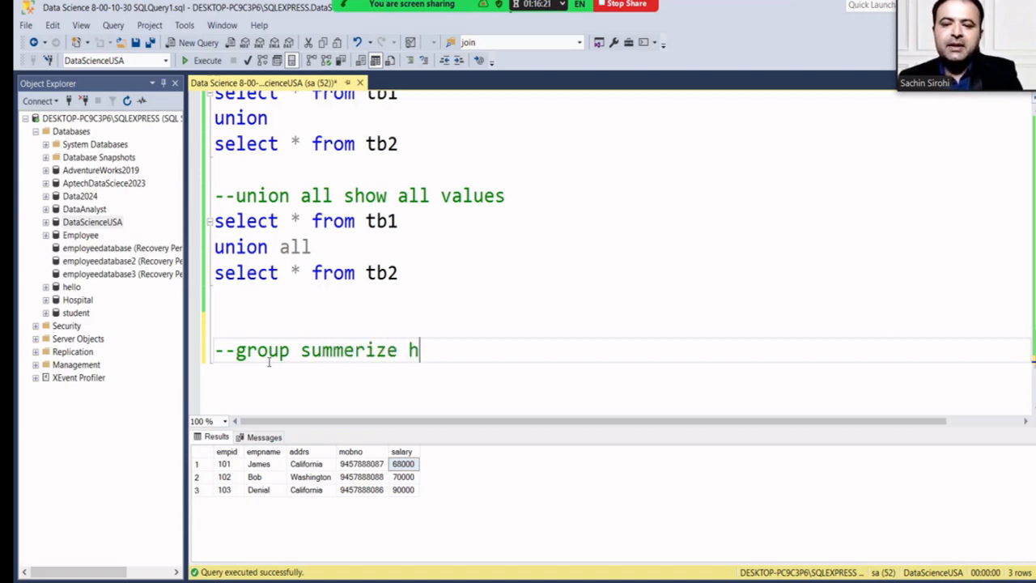
pyautogui.press('BackSpace')
pyautogui.write('the ')
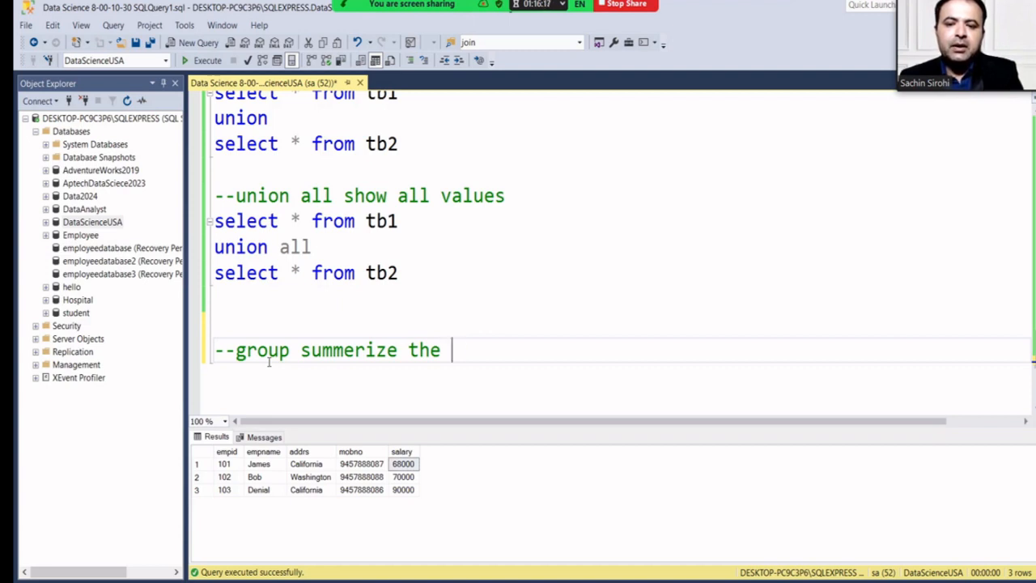
pyautogui.write('data')
pyautogui.press('Return')
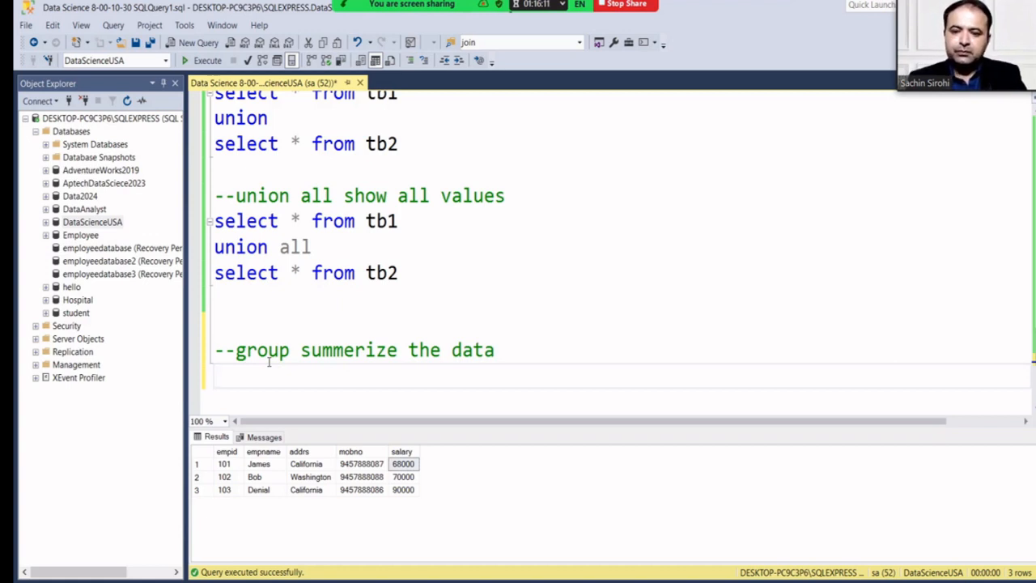
# Write the query select * from emp group by addrs.
pyautogui.write('select * from emp')
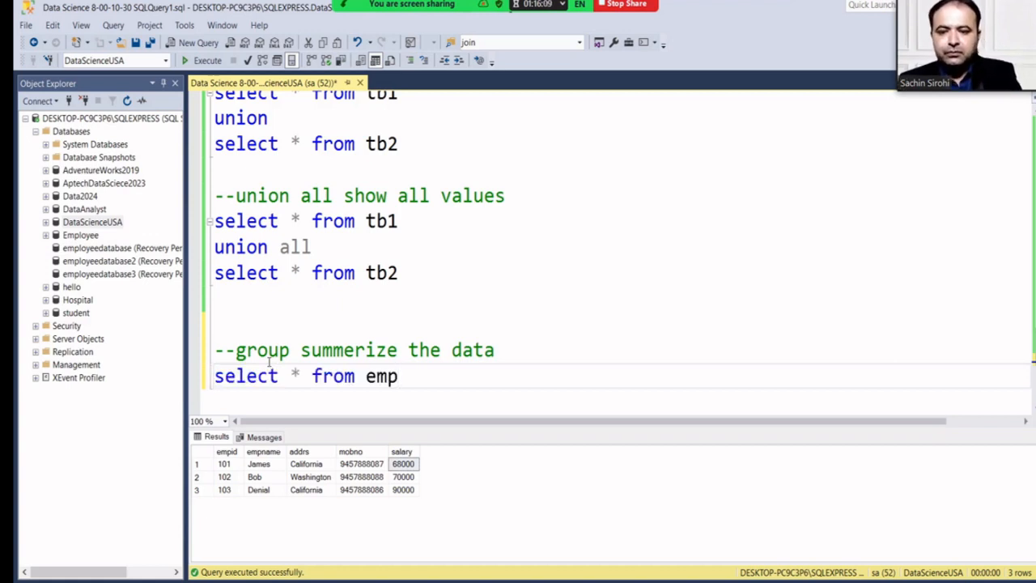
pyautogui.press('BackSpace')
pyautogui.press('BackSpace')
pyautogui.press('BackSpace')
pyautogui.write('dept')
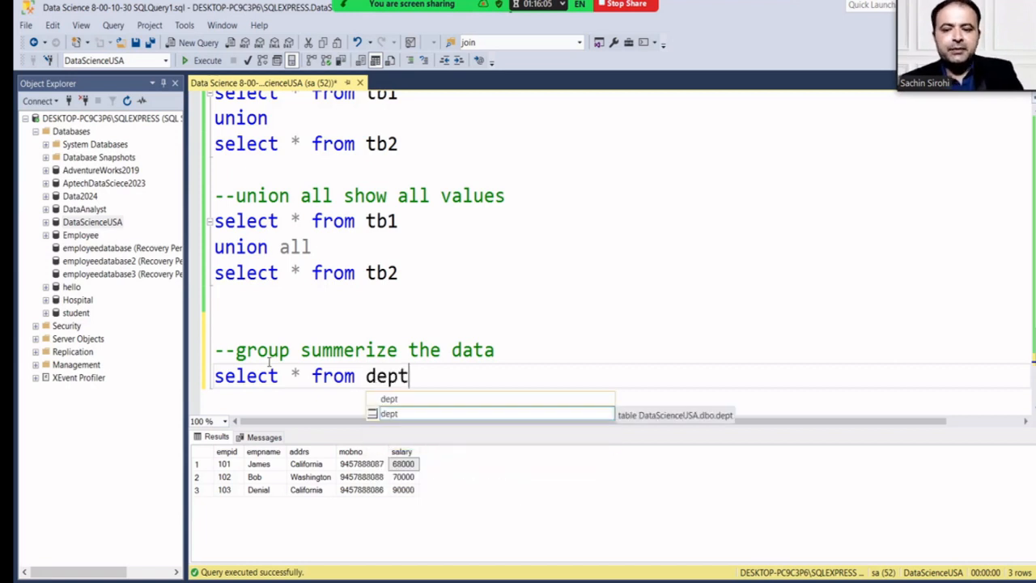
pyautogui.press('BackSpace')
pyautogui.press('BackSpace')
pyautogui.press('BackSpace')
pyautogui.press('BackSpace')
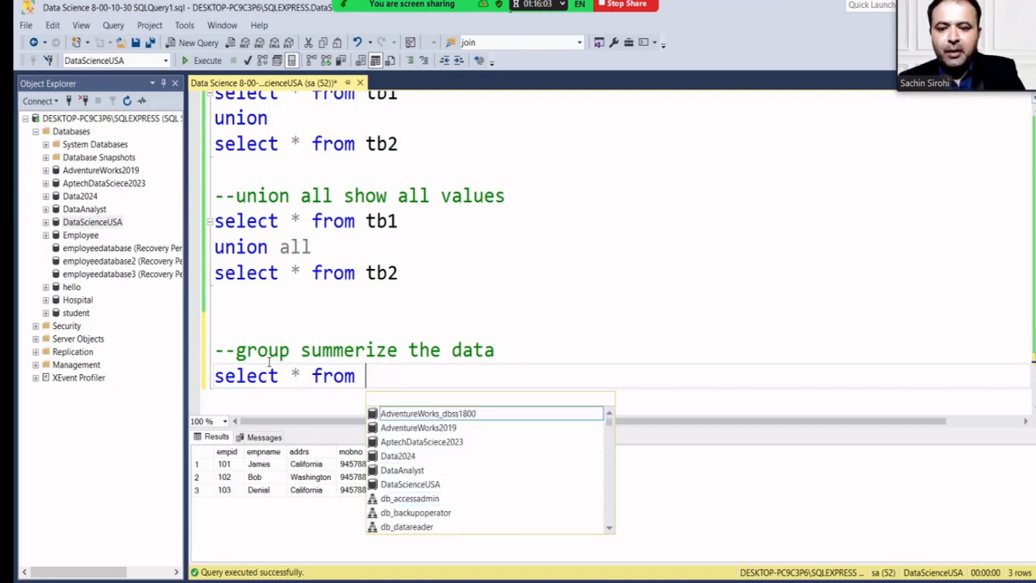
pyautogui.write('emp')
pyautogui.press('Escape')
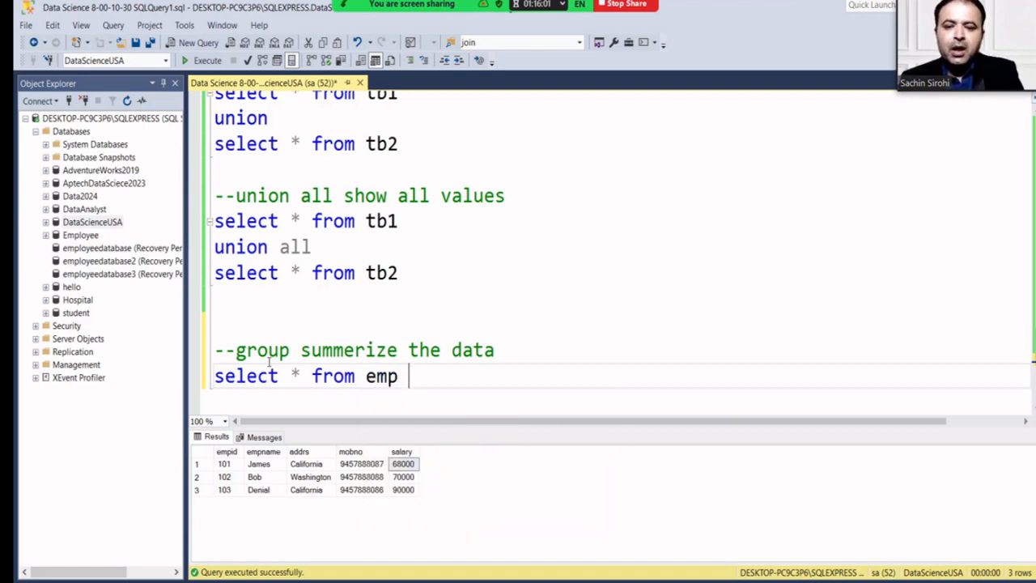
pyautogui.write('grou')
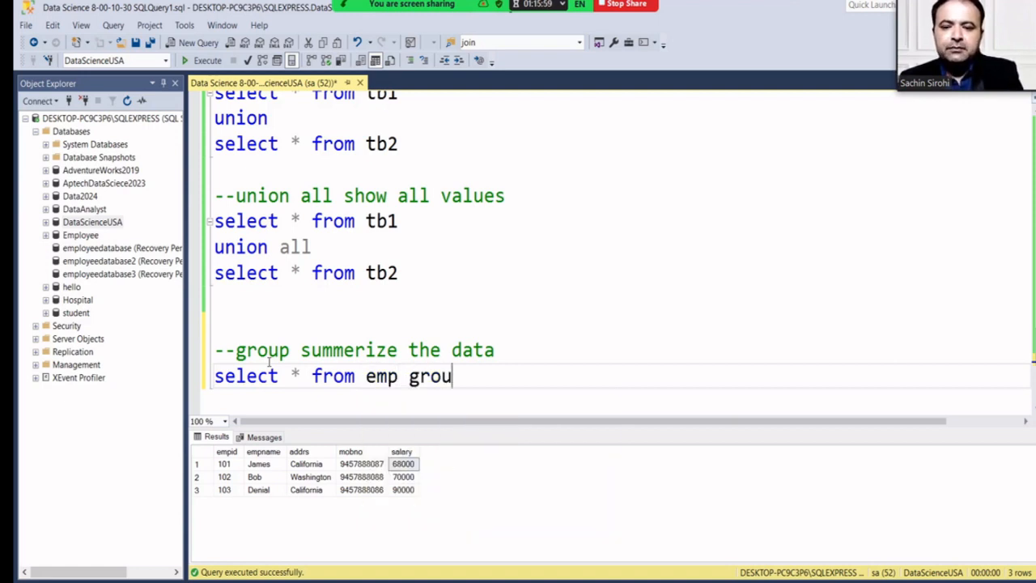
pyautogui.write('p')
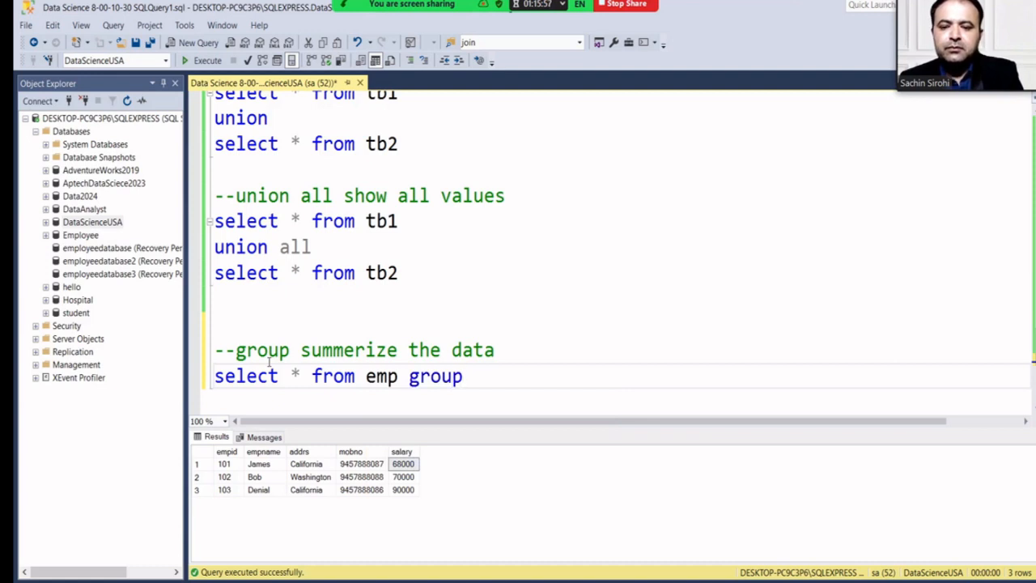
pyautogui.write(' by ')
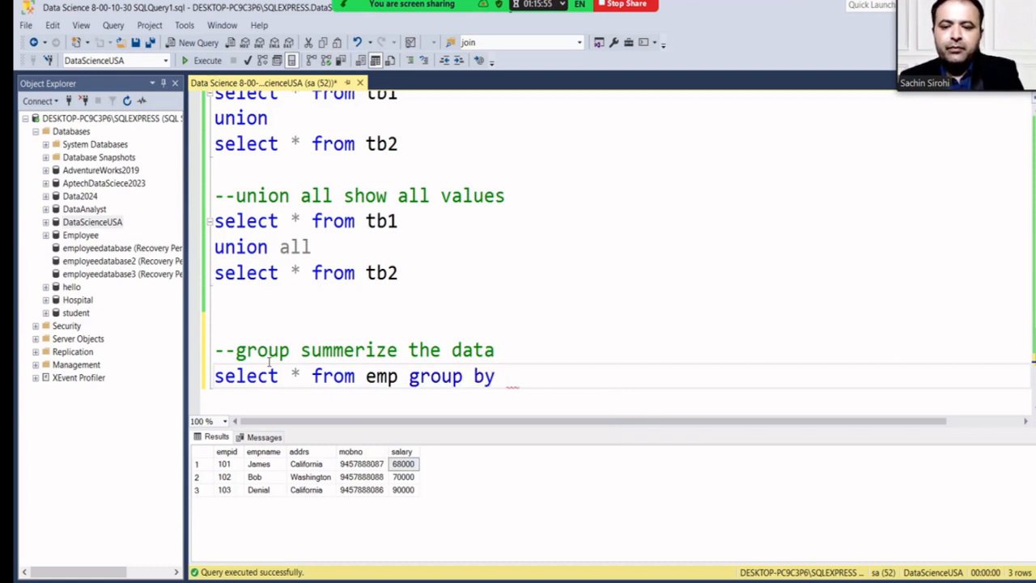
pyautogui.write('salary')
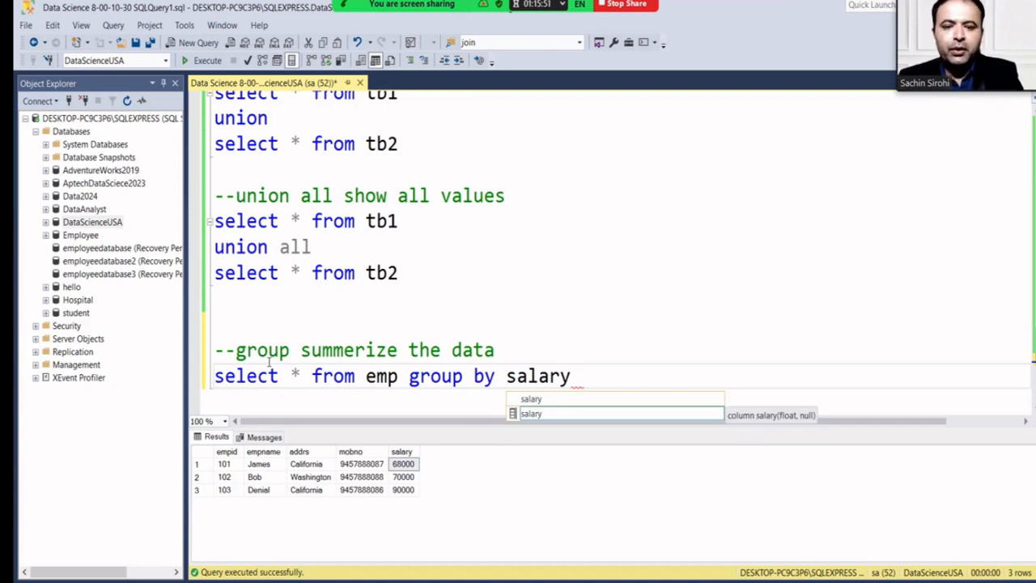
pyautogui.press('BackSpace')
pyautogui.press('BackSpace')
pyautogui.press('BackSpace')
pyautogui.press('BackSpace')
pyautogui.press('BackSpace')
pyautogui.press('BackSpace')
pyautogui.press('BackSpace')
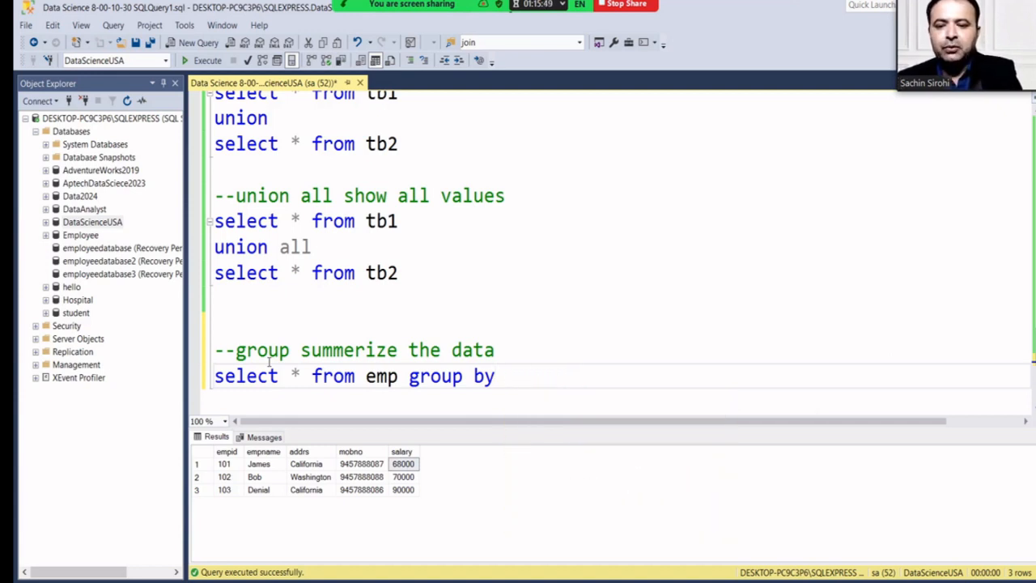
pyautogui.write('add')
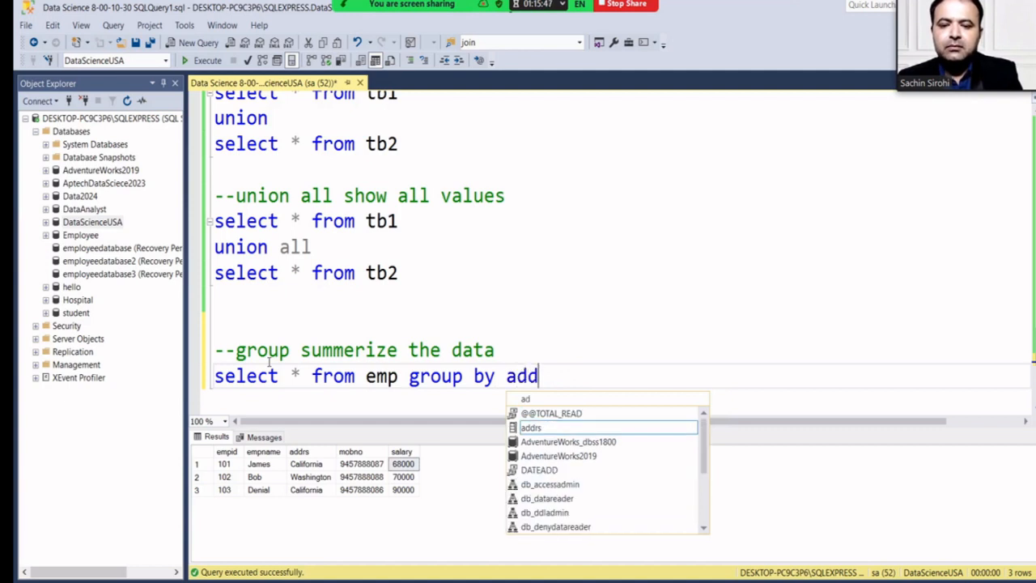
pyautogui.press('Escape')
pyautogui.write('rs')
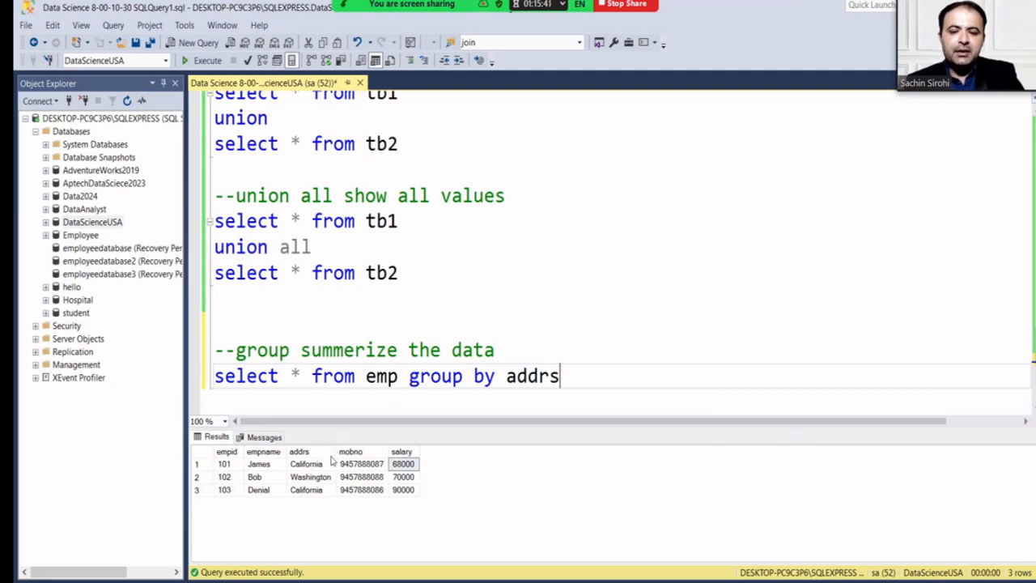
# Replace the asterisk with sum(salary) and select the grouped query line.
pyautogui.click(304, 376)
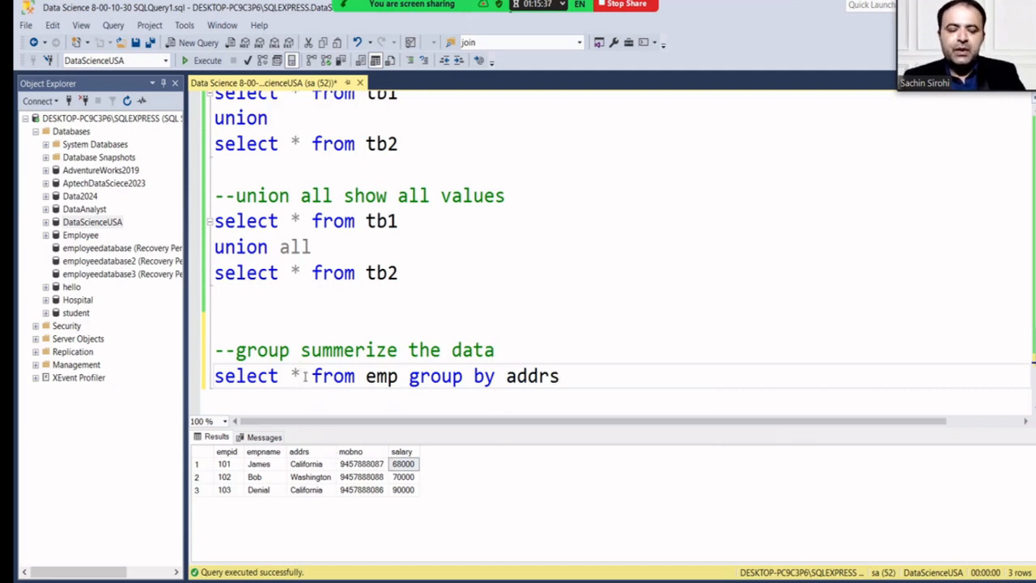
pyautogui.press('BackSpace')
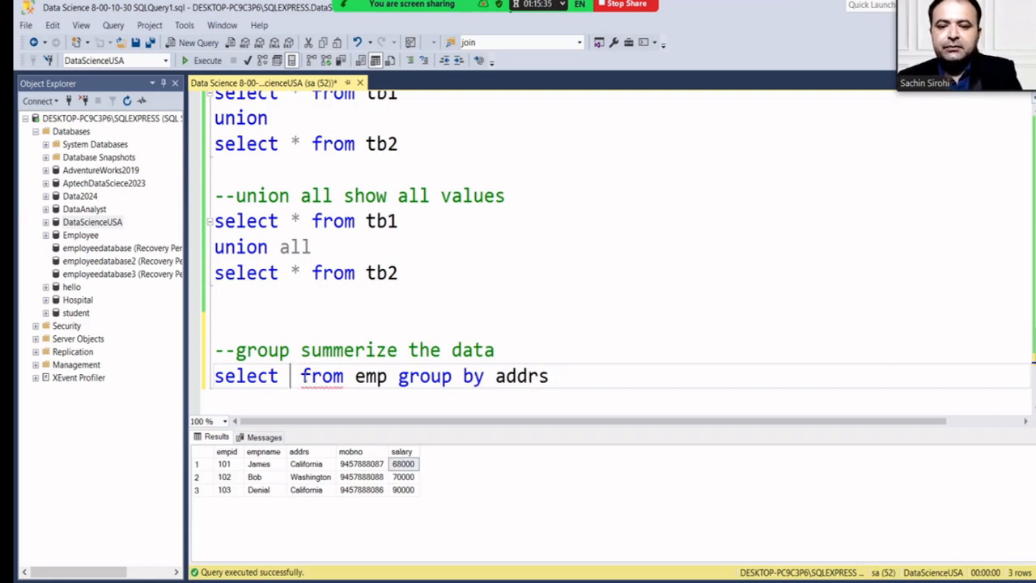
pyautogui.write('sum(')
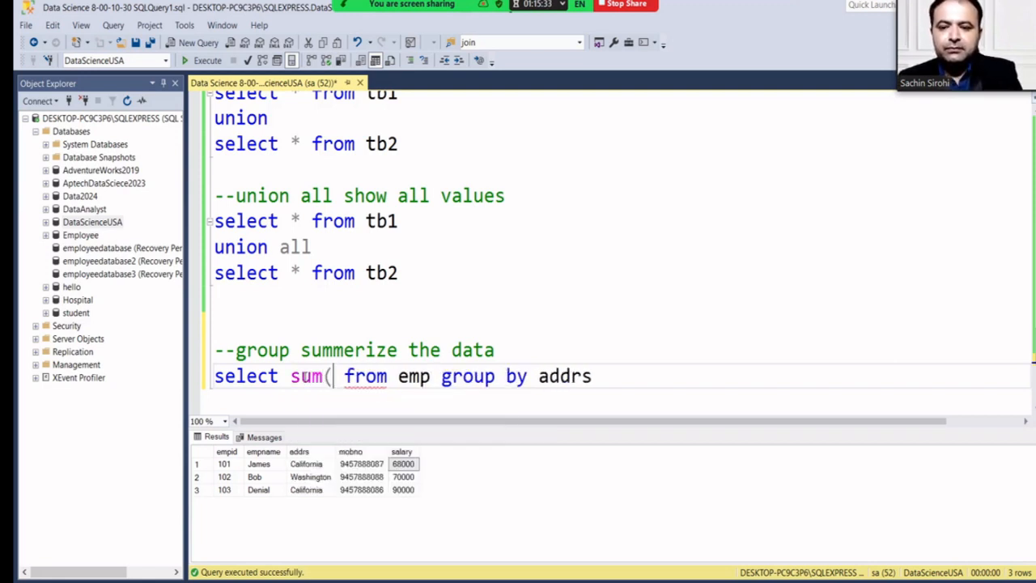
pyautogui.write('salary)')
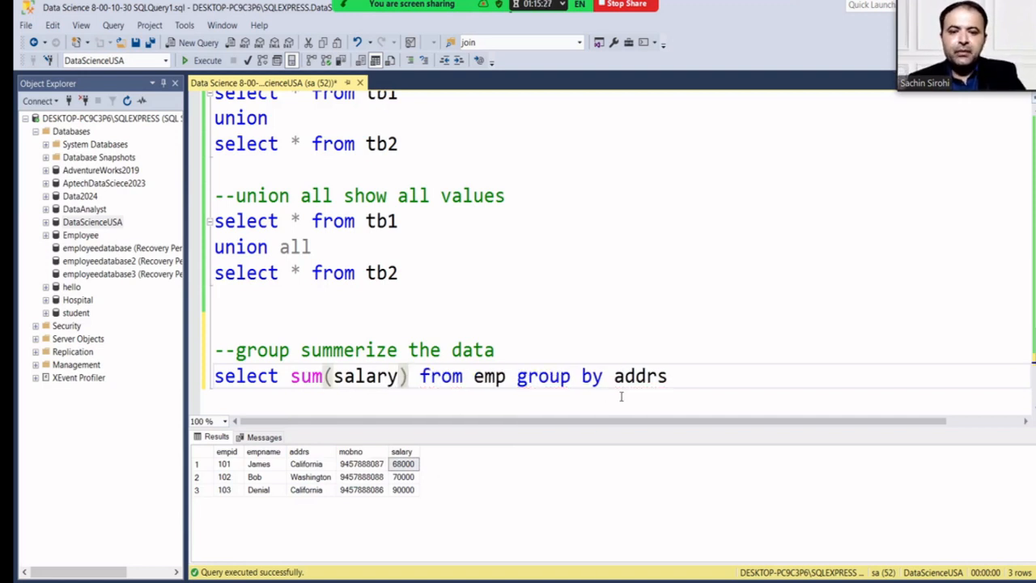
pyautogui.moveTo(671, 379); pyautogui.dragTo(213, 387)
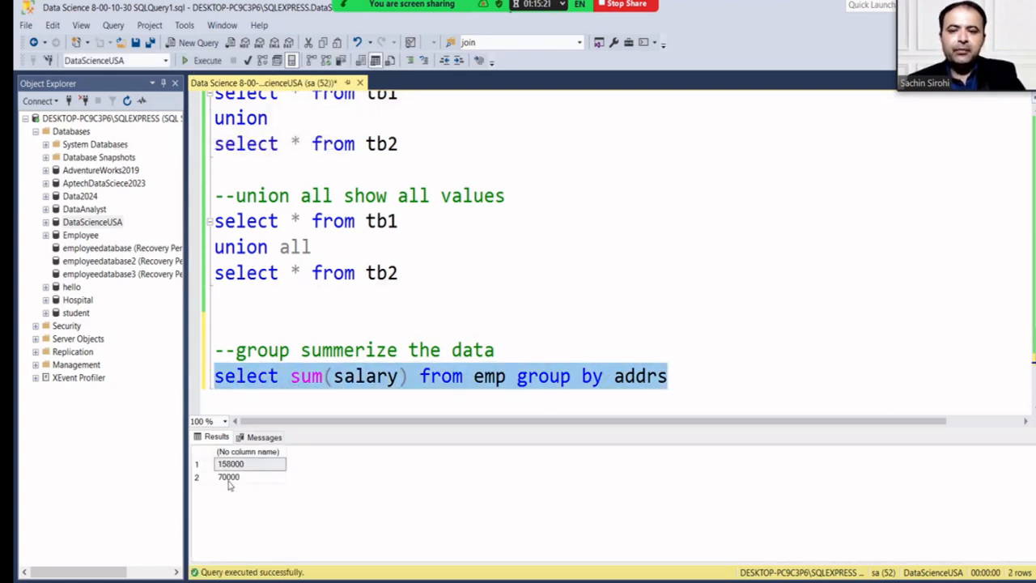
# Add addrs to the select list and run it, listing California and Washington totals.
pyautogui.click(293, 380)
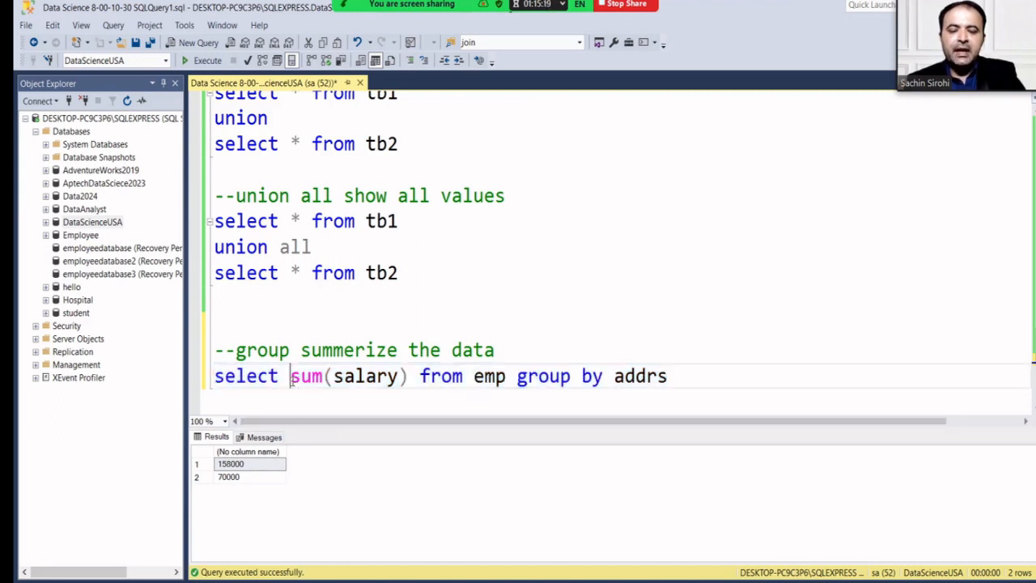
pyautogui.write('a')
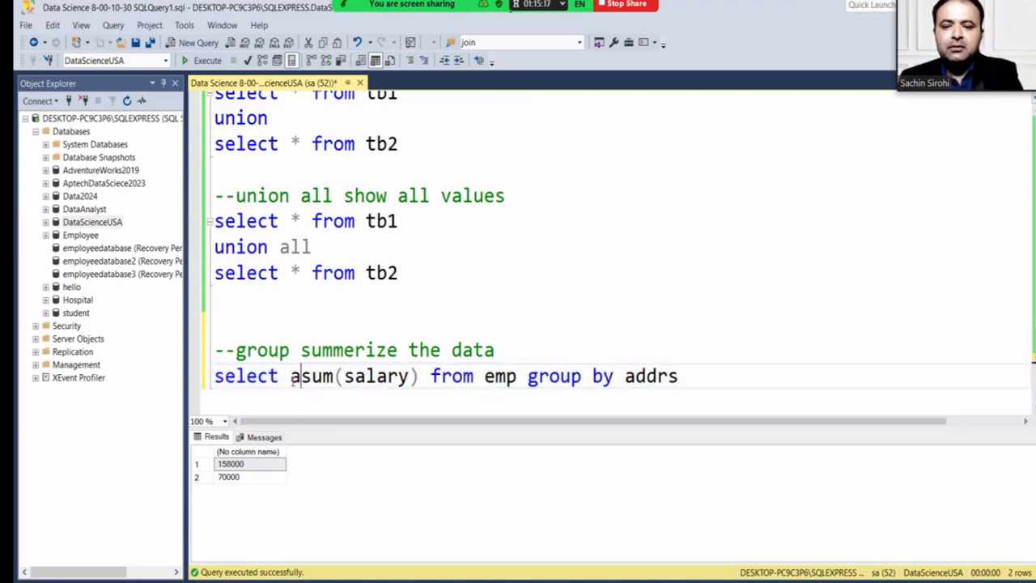
pyautogui.write('ddr')
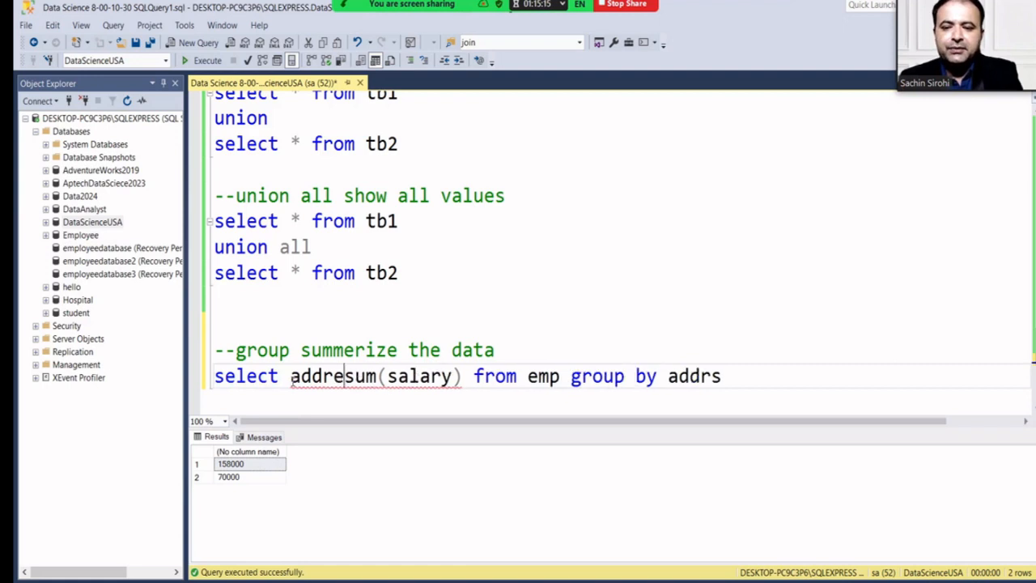
pyautogui.write('s,')
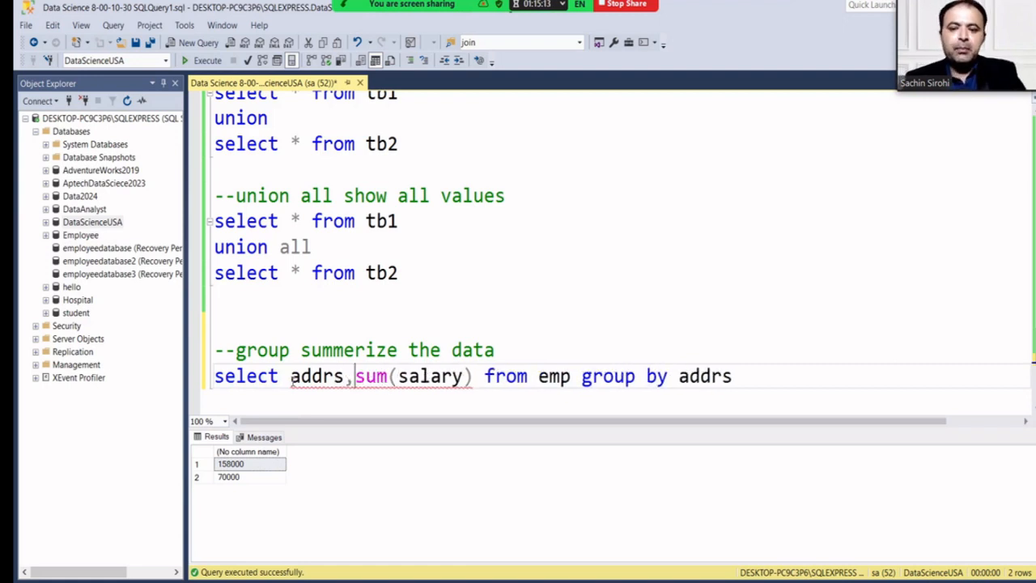
pyautogui.moveTo(773, 380); pyautogui.dragTo(203, 398)
pyautogui.click(202, 60)
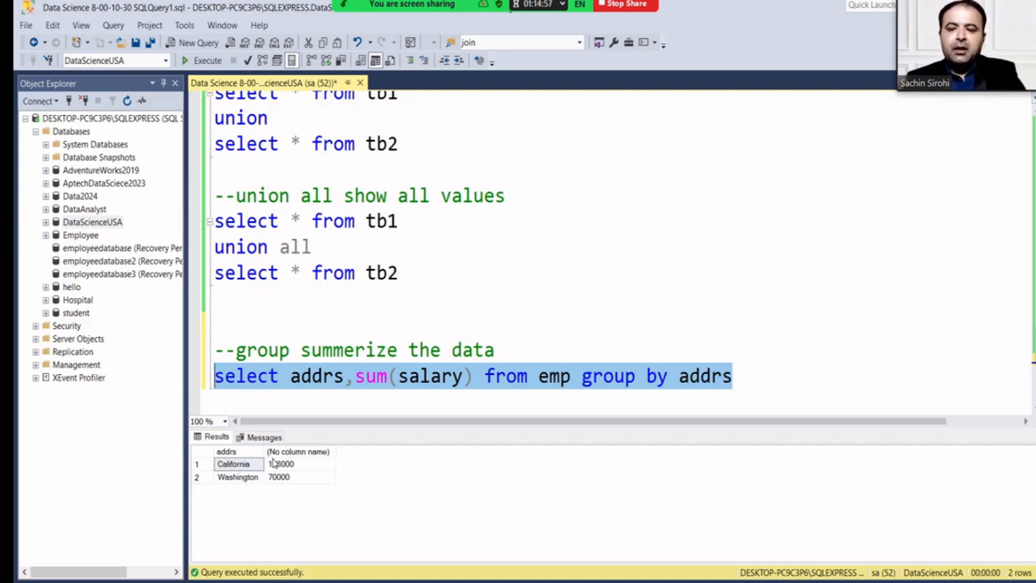
# Alias sum(salary) as 'Salary' and reselect the whole query line.
pyautogui.click(476, 376)
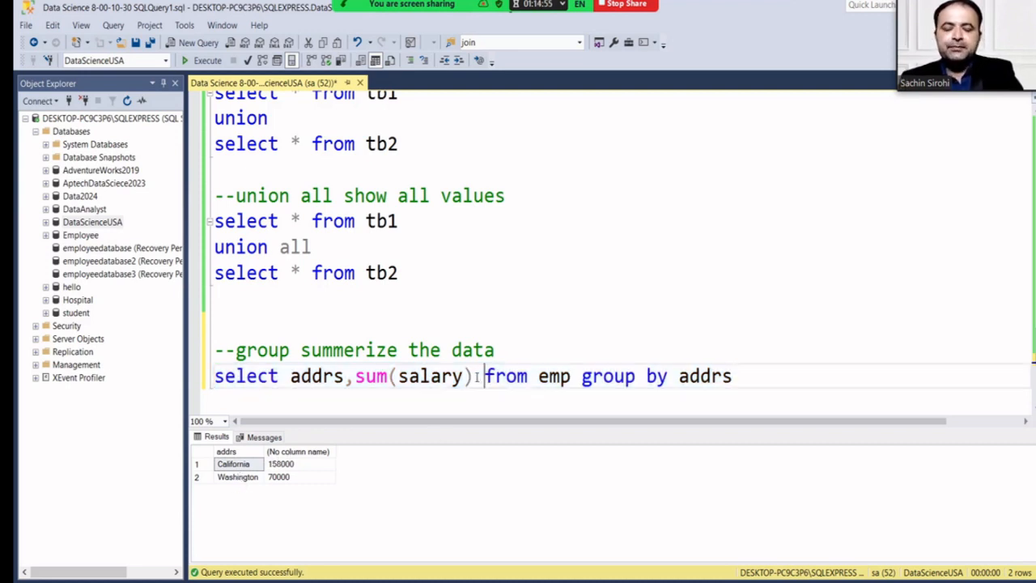
pyautogui.write('as ')
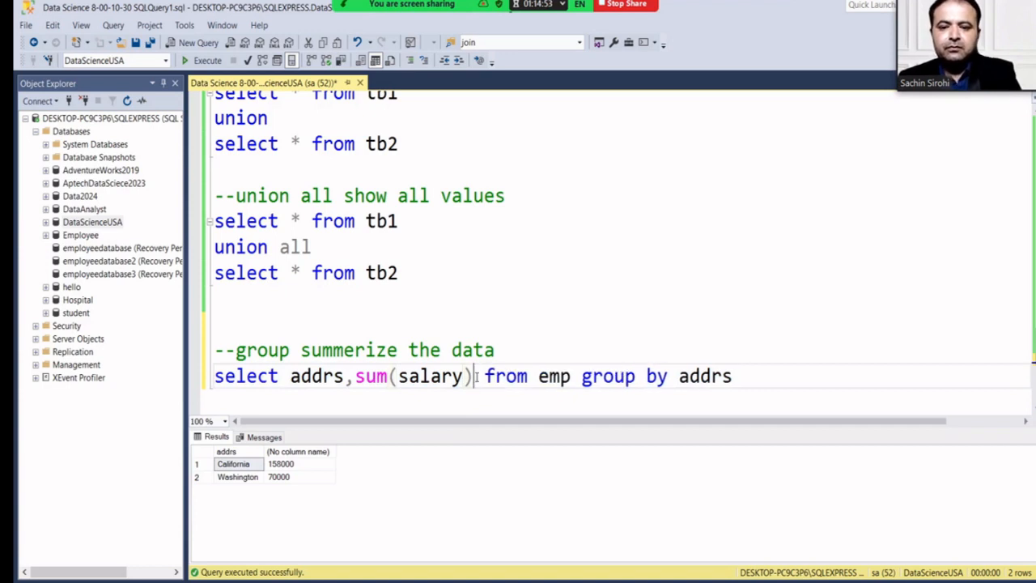
pyautogui.write("'Salar")
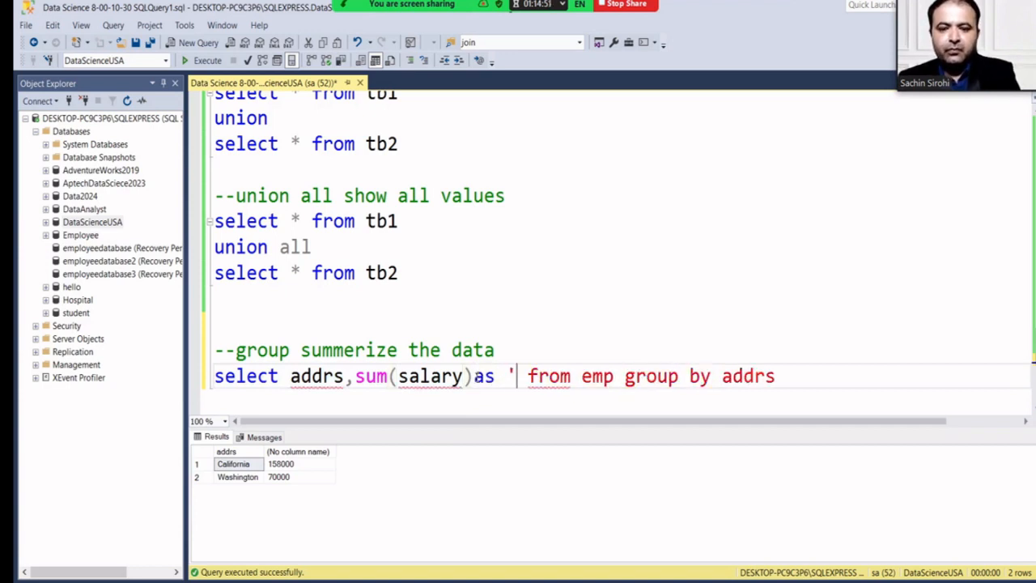
pyautogui.write("y'")
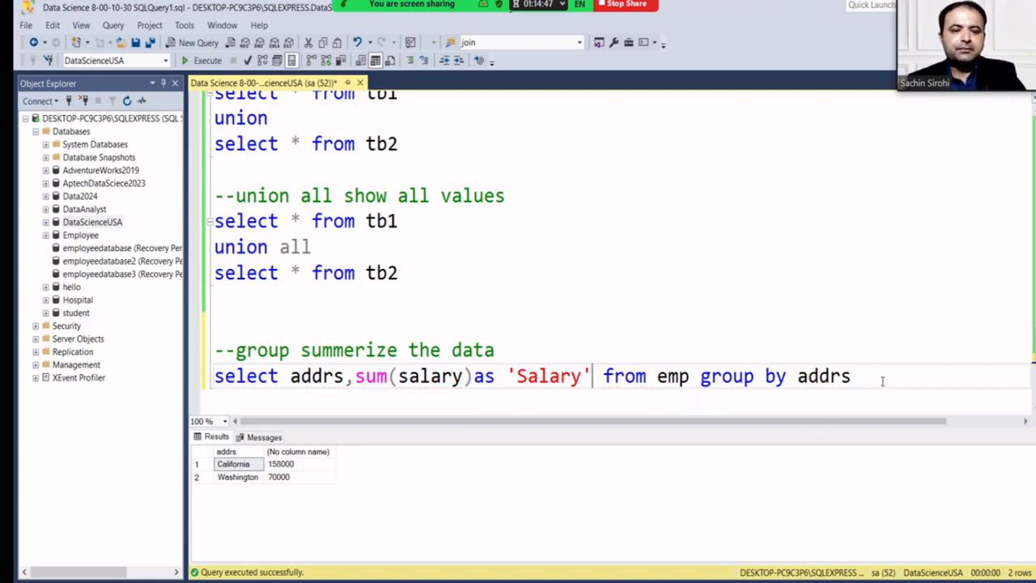
pyautogui.moveTo(880, 377); pyautogui.dragTo(207, 373)
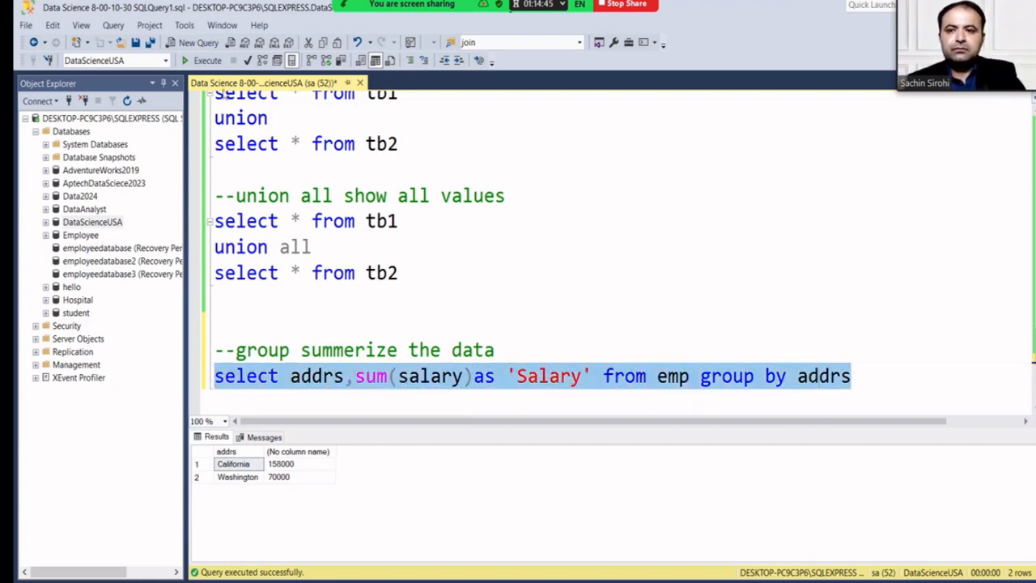
pyautogui.click(207, 62)
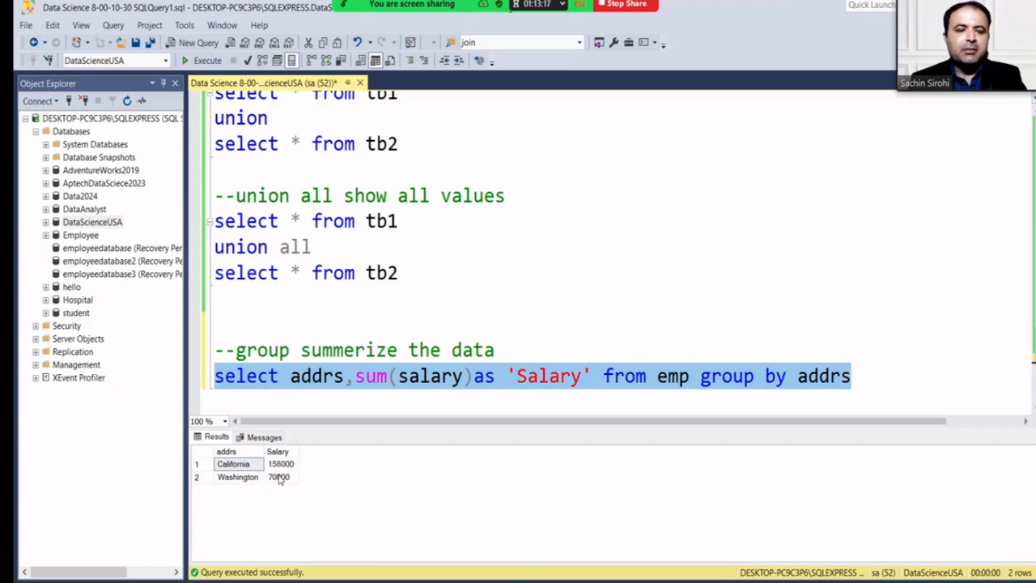
# Add a 'having sum(salary)>=80000' clause on its own line below group by.
pyautogui.click(851, 377)
pyautogui.write('havin')
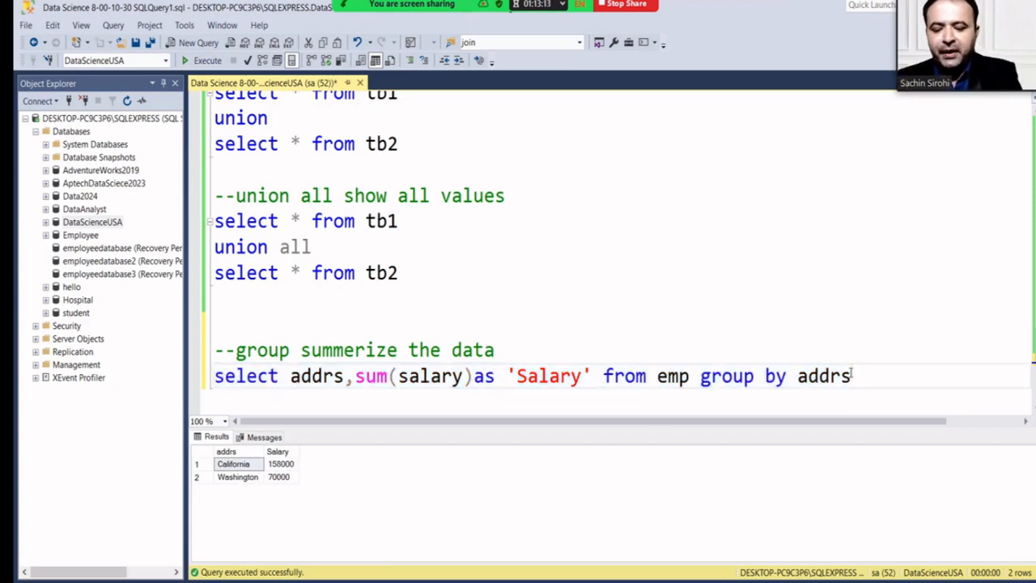
pyautogui.write('g')
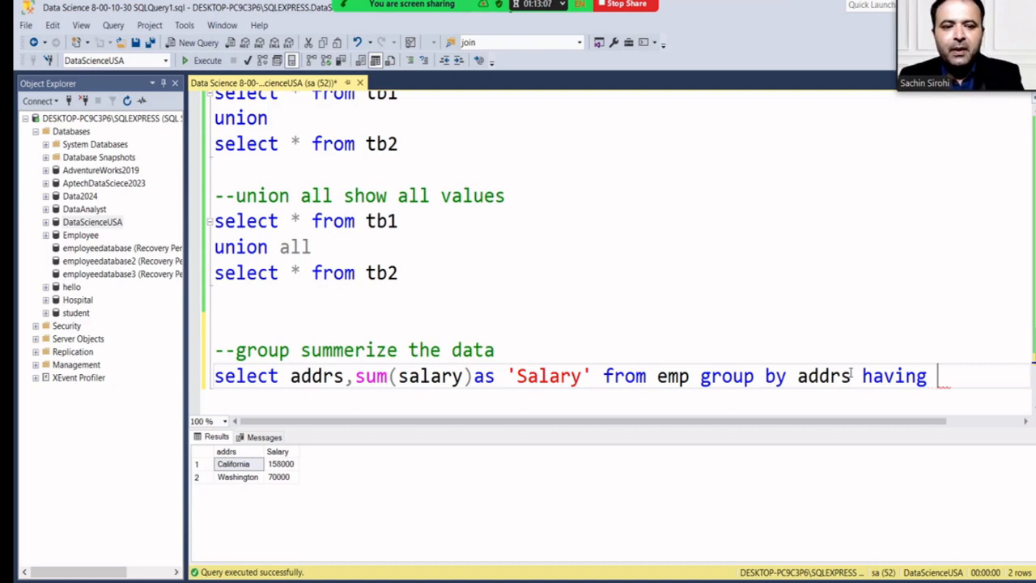
pyautogui.write('sum')
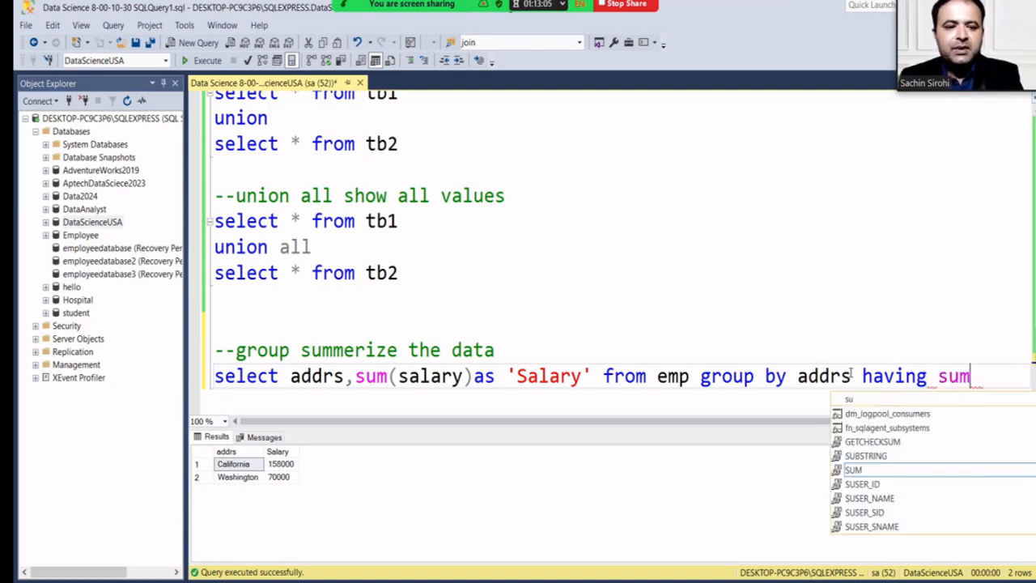
pyautogui.press('Escape')
pyautogui.write('(salary')
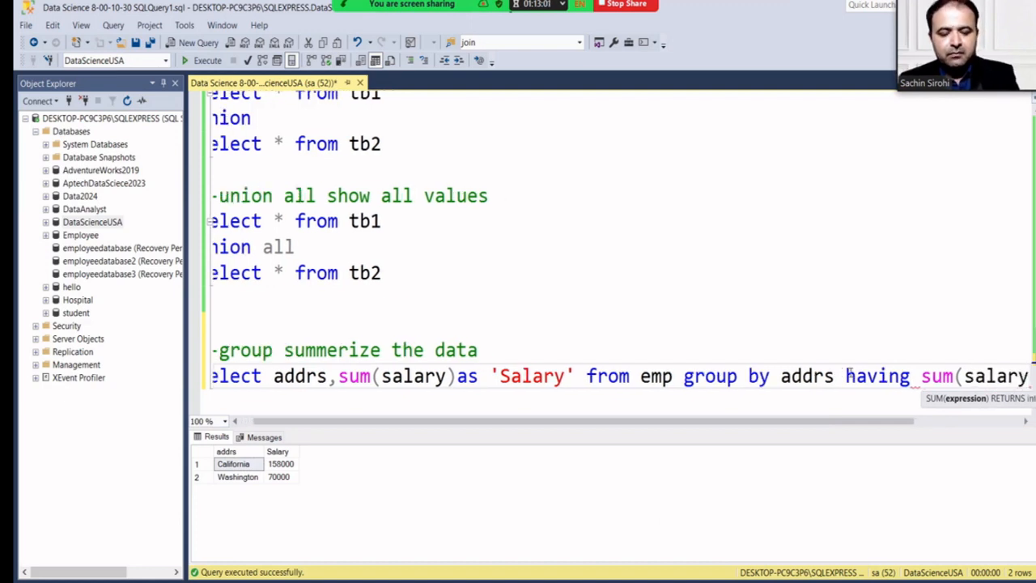
pyautogui.write(')')
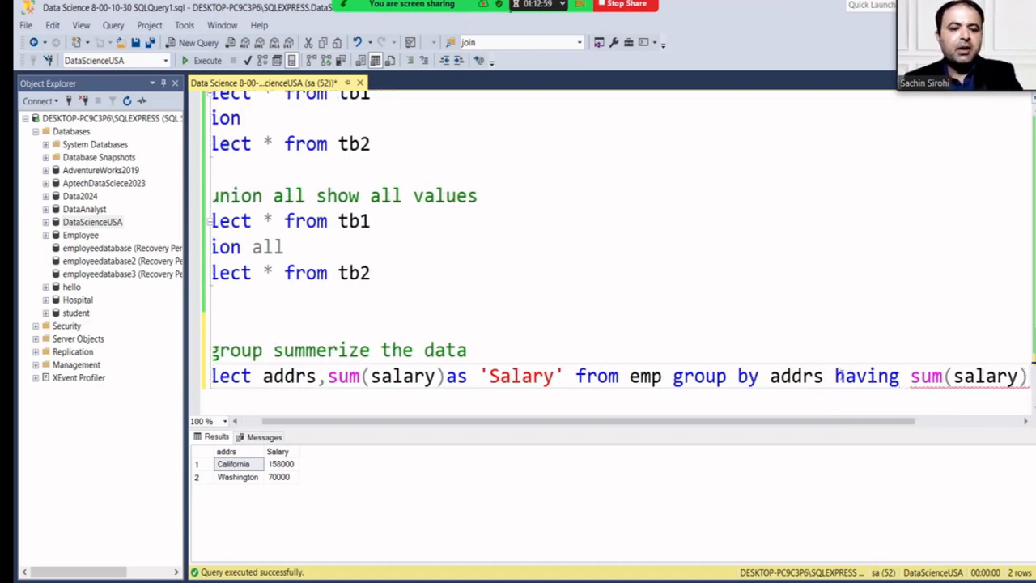
pyautogui.press('Return')
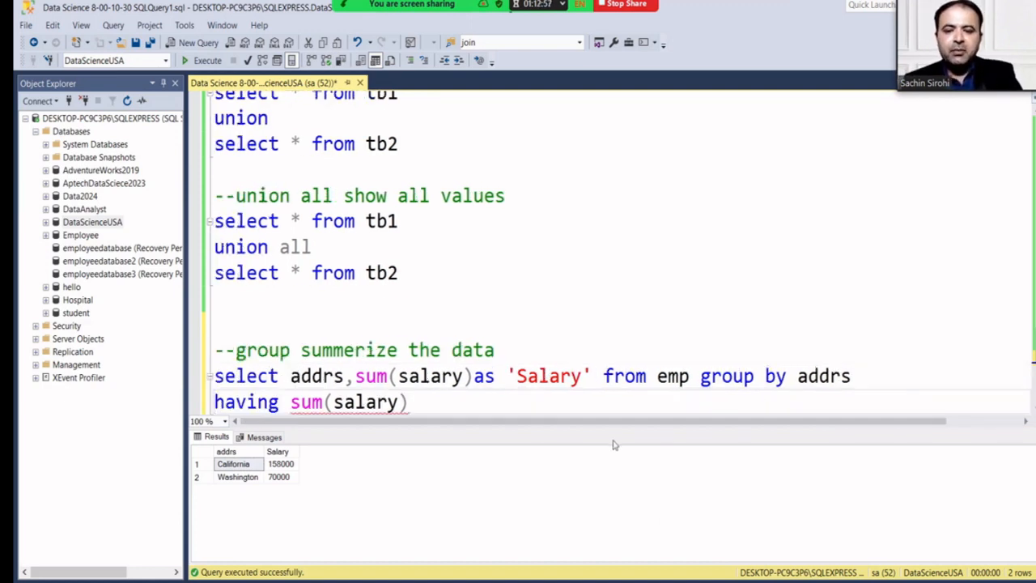
pyautogui.click(470, 398)
pyautogui.write('>')
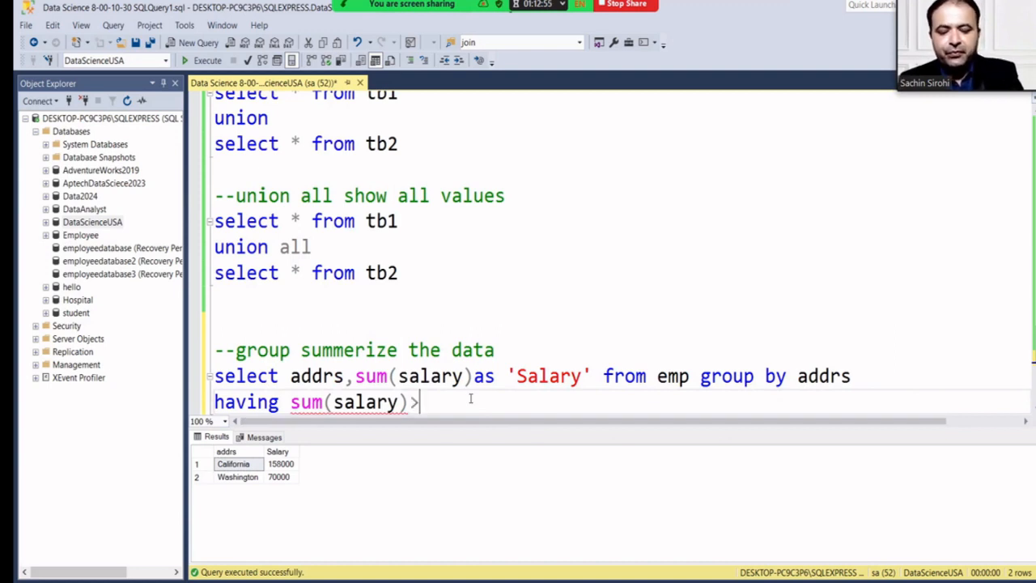
pyautogui.write('=')
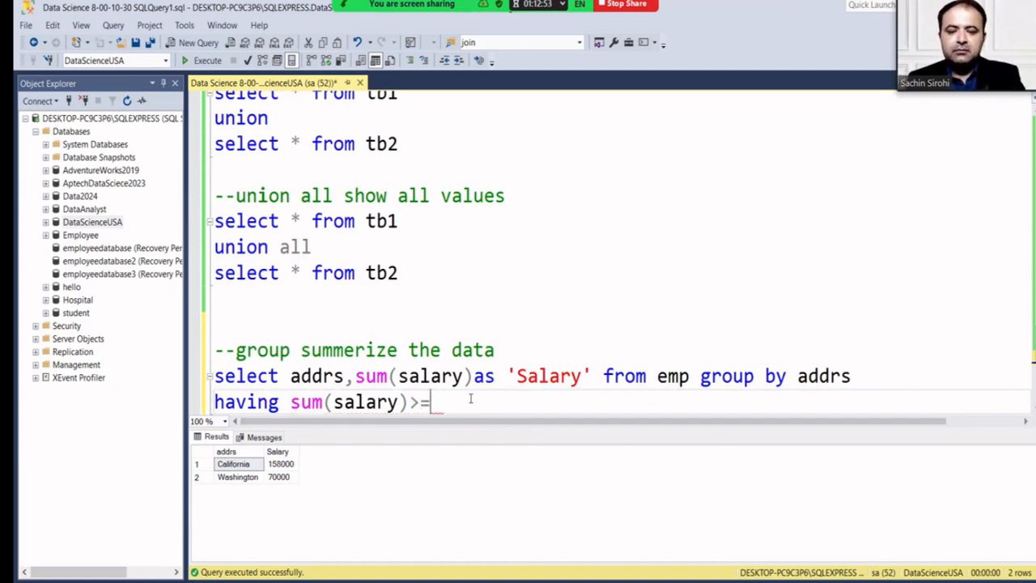
pyautogui.write('80000')
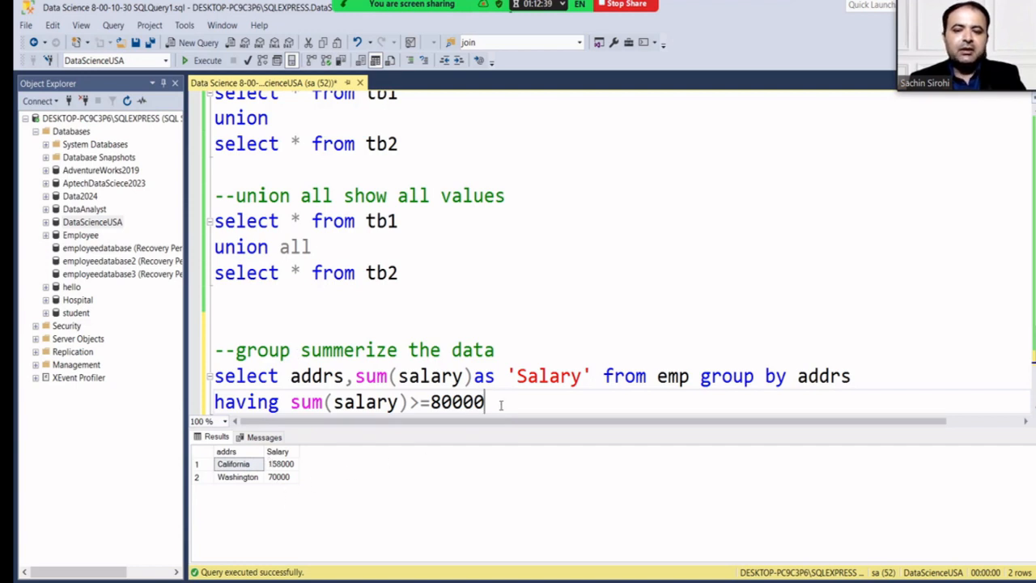
# Run the filtered query, leaving only California with 158000.
pyautogui.moveTo(486, 403); pyautogui.dragTo(214, 385)
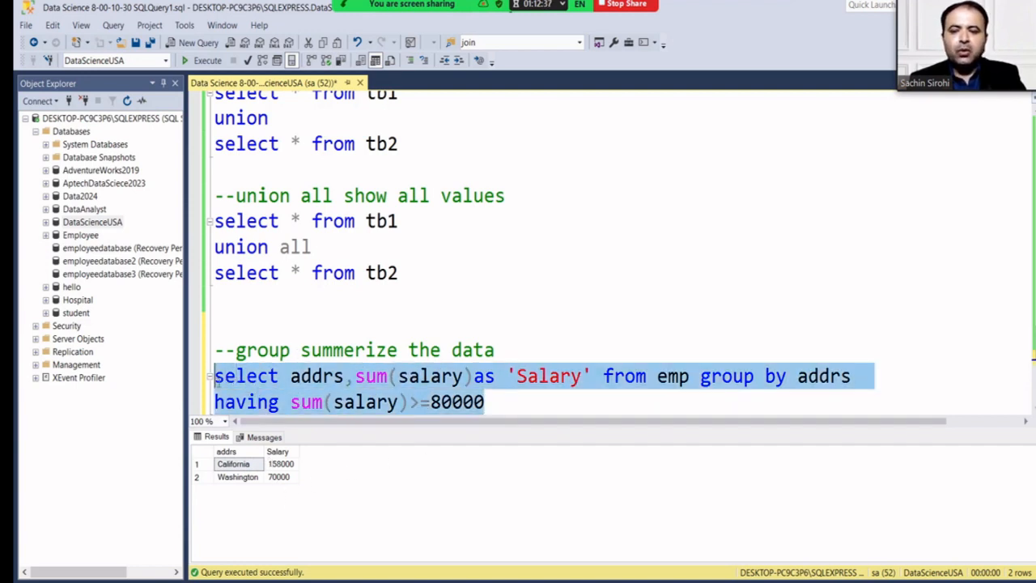
pyautogui.click(208, 63)
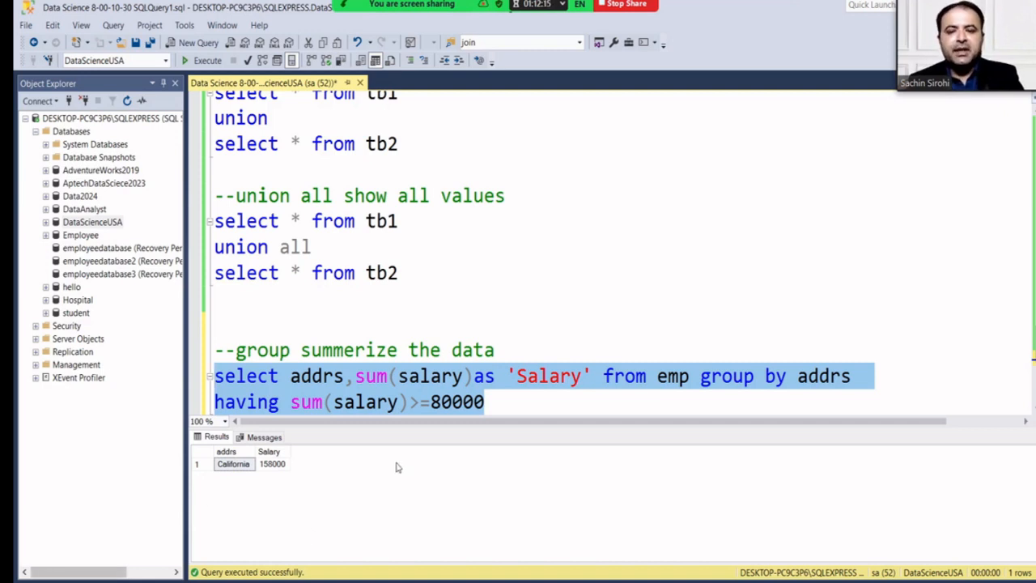
pyautogui.click(419, 401)
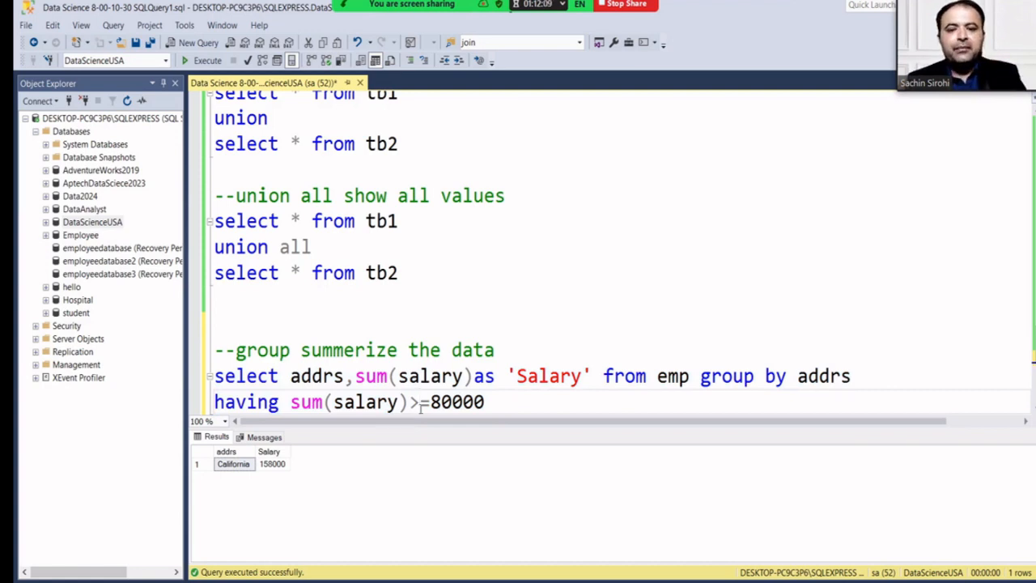
pyautogui.click(543, 402)
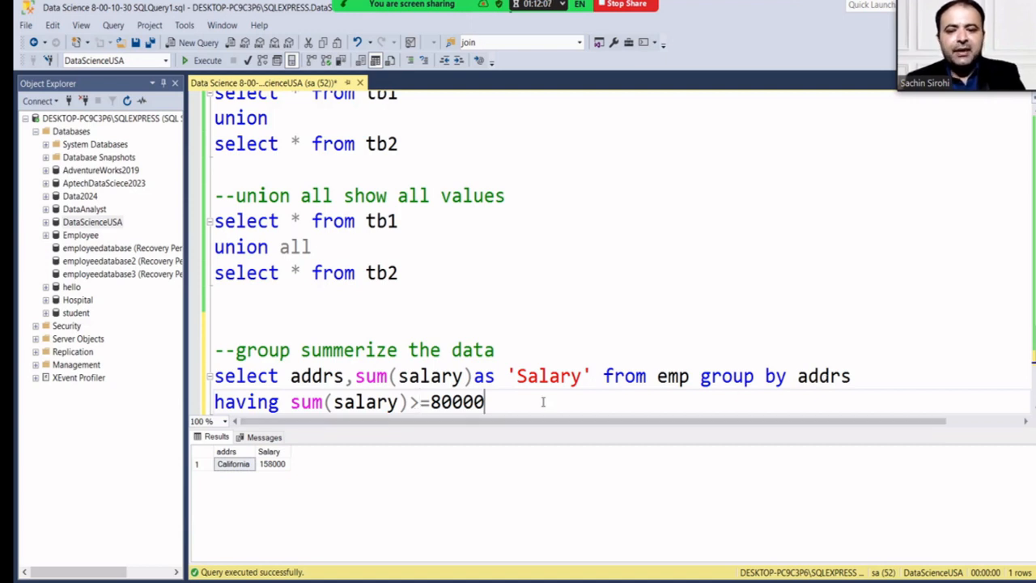
# Add blank lines to the script, then browse and collapse the DataScienceUSA tables.
pyautogui.press('Return')
pyautogui.press('Return')
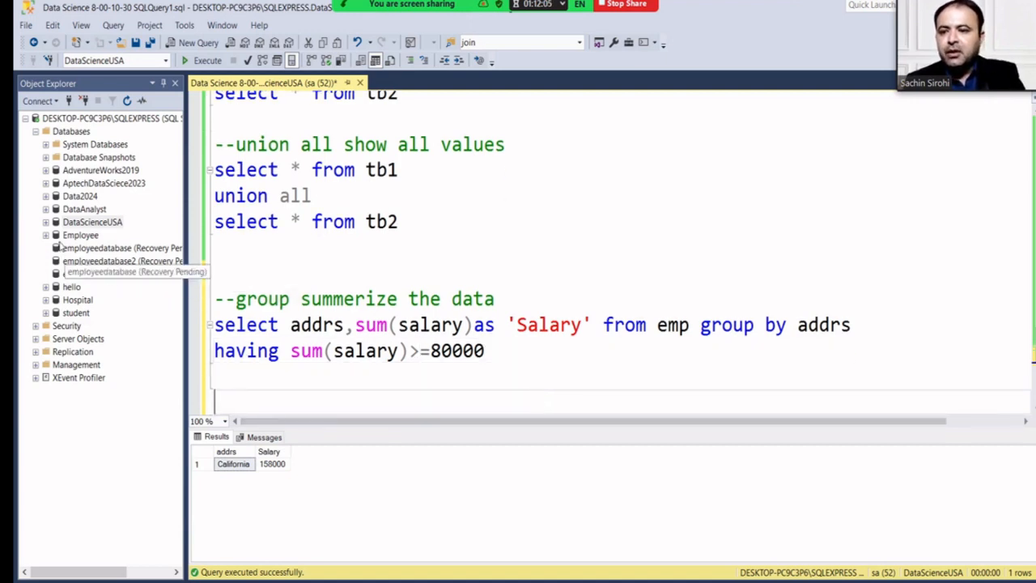
pyautogui.click(45, 225)
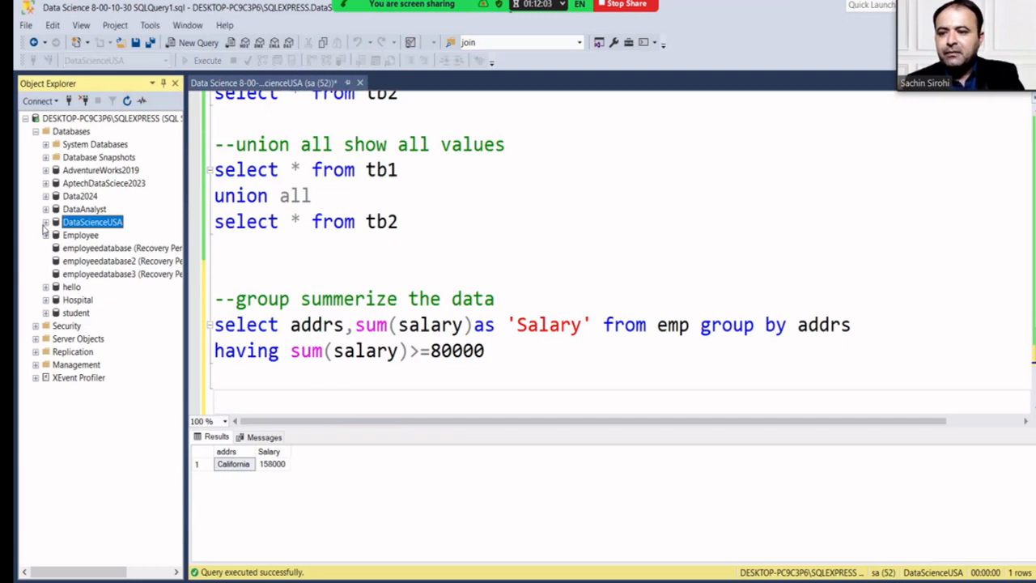
pyautogui.click(45, 223)
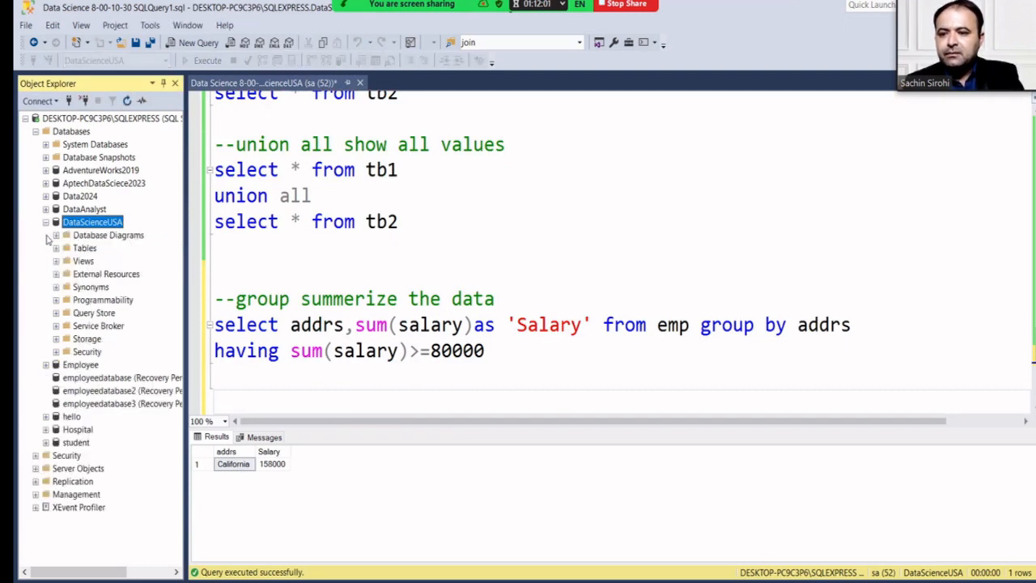
pyautogui.click(55, 249)
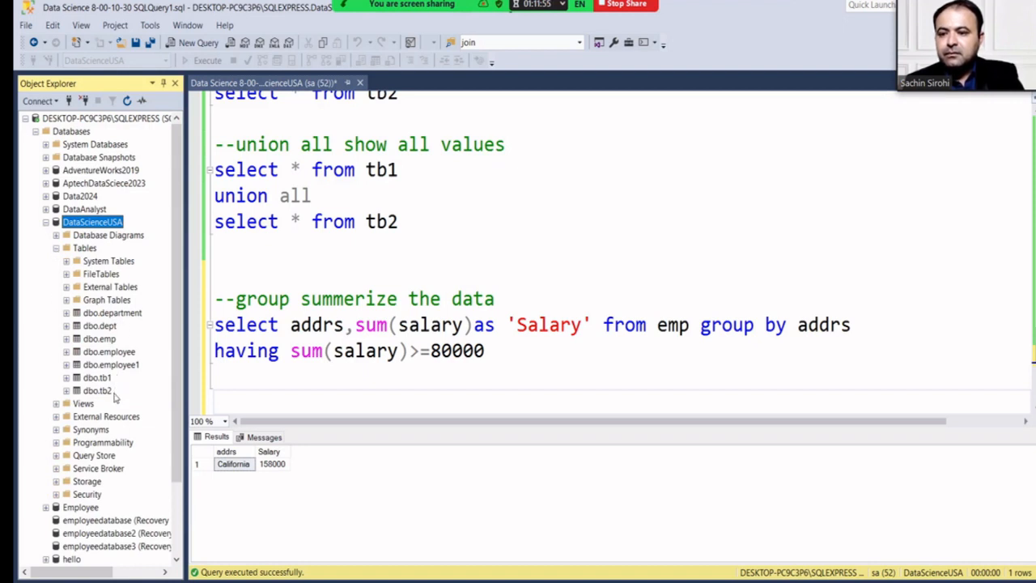
pyautogui.scroll(-3, 65, 457)
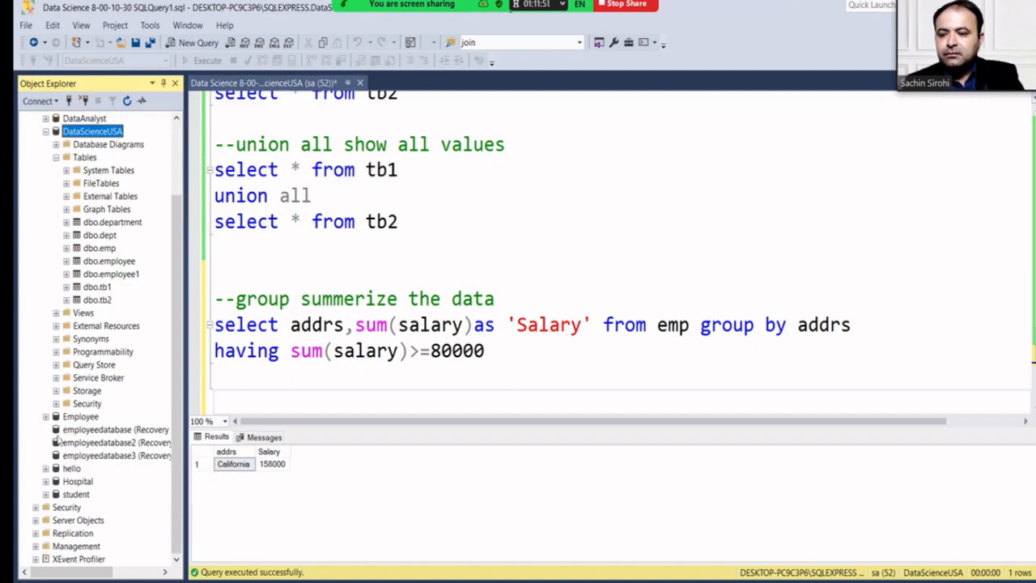
pyautogui.scroll(2, 65, 376)
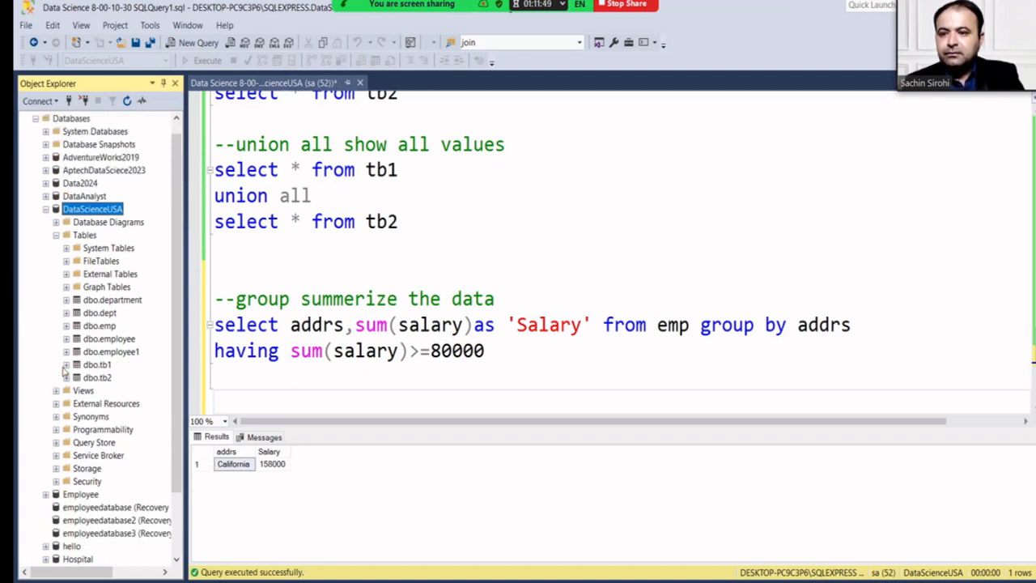
pyautogui.click(45, 209)
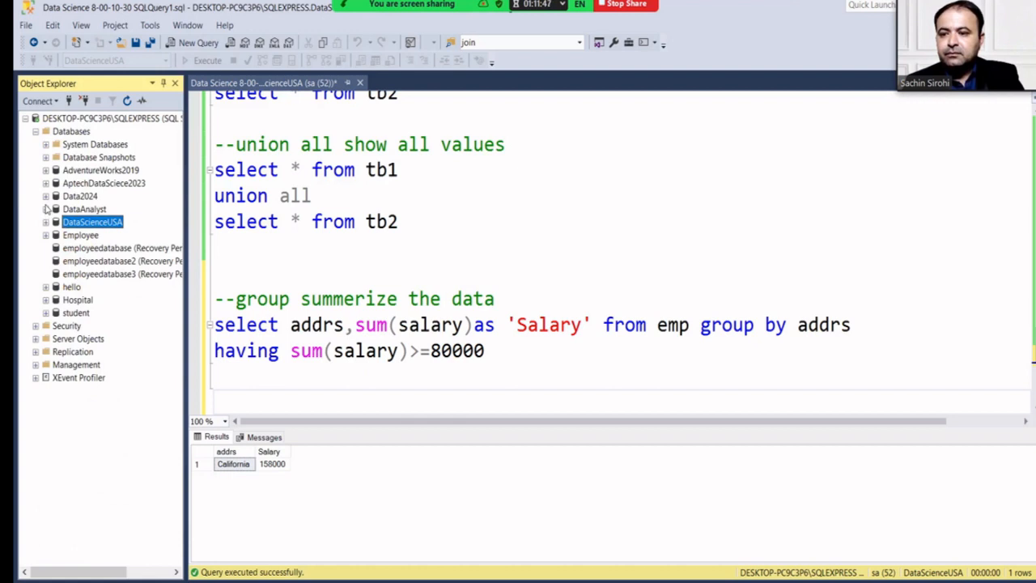
# Expand the DataAnalyst tables and pick out dbo.salaries.
pyautogui.click(45, 209)
pyautogui.click(57, 235)
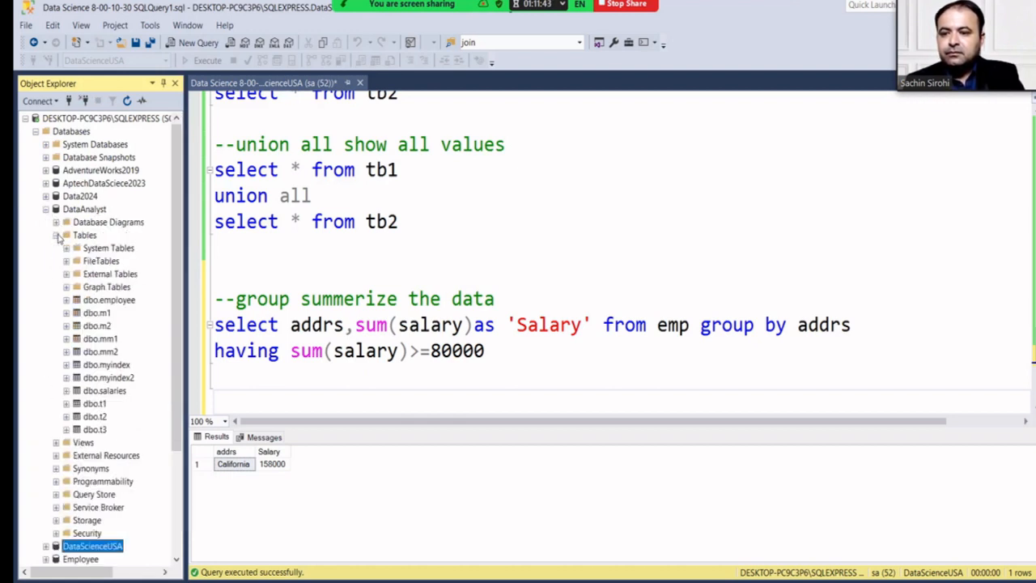
pyautogui.click(105, 391)
# Write 'use DataAnalyst' and 'select * from Salaries' on new lines and select both.
pyautogui.click(465, 382)
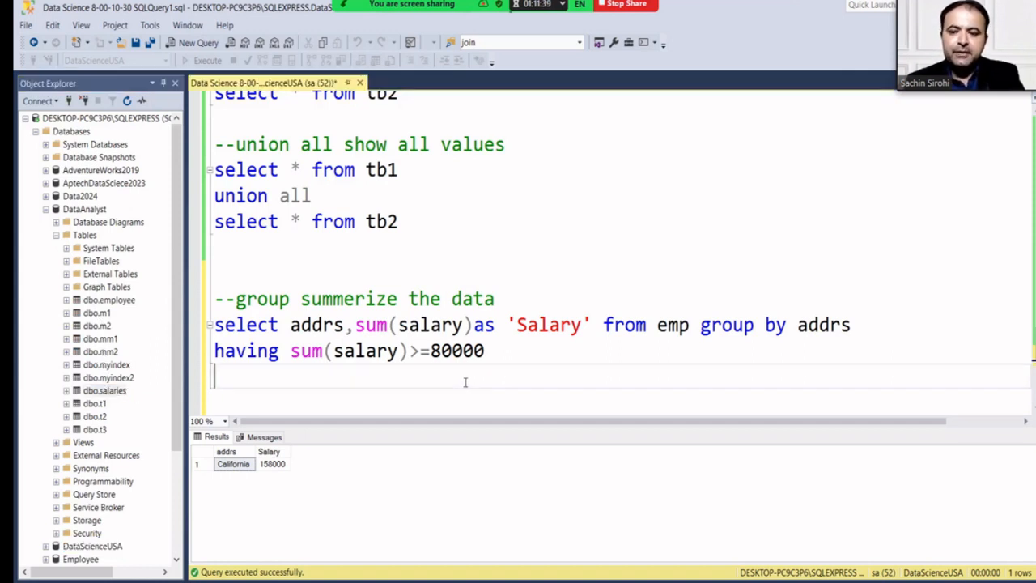
pyautogui.press('Return')
pyautogui.write('use ')
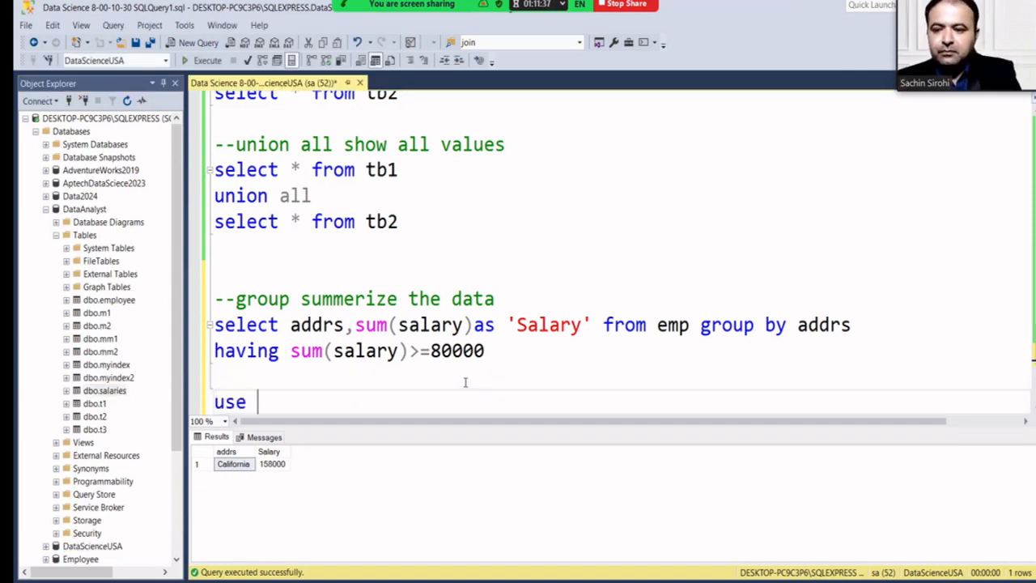
pyautogui.write('Dt')
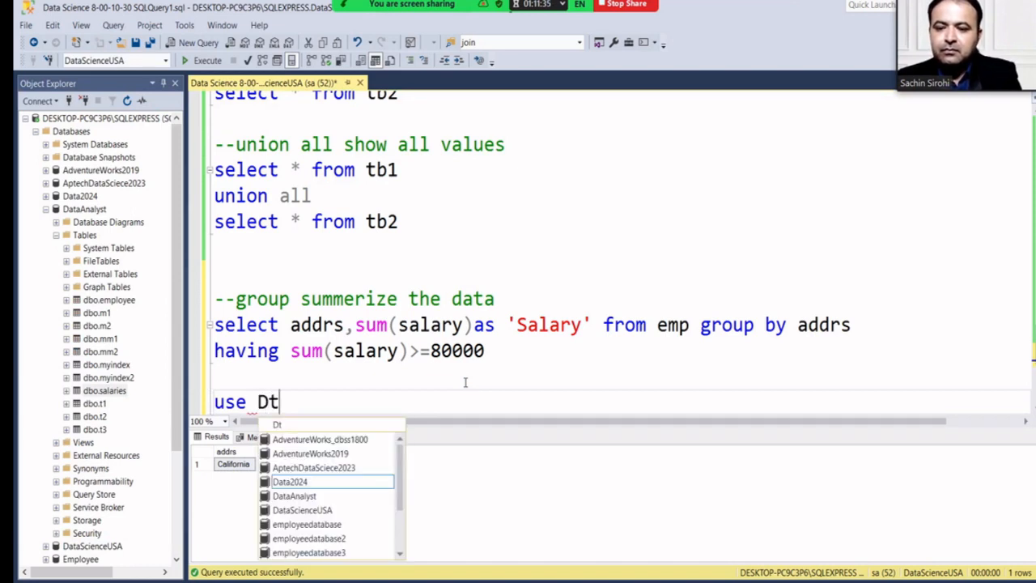
pyautogui.press('BackSpace')
pyautogui.write('ata')
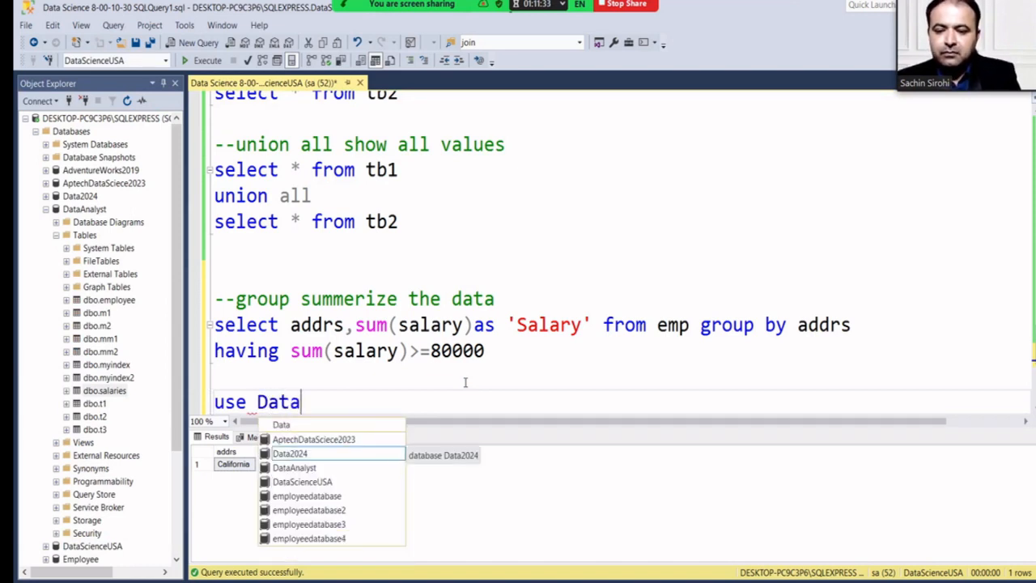
pyautogui.press('Down')
pyautogui.press('Return')
pyautogui.press('Return')
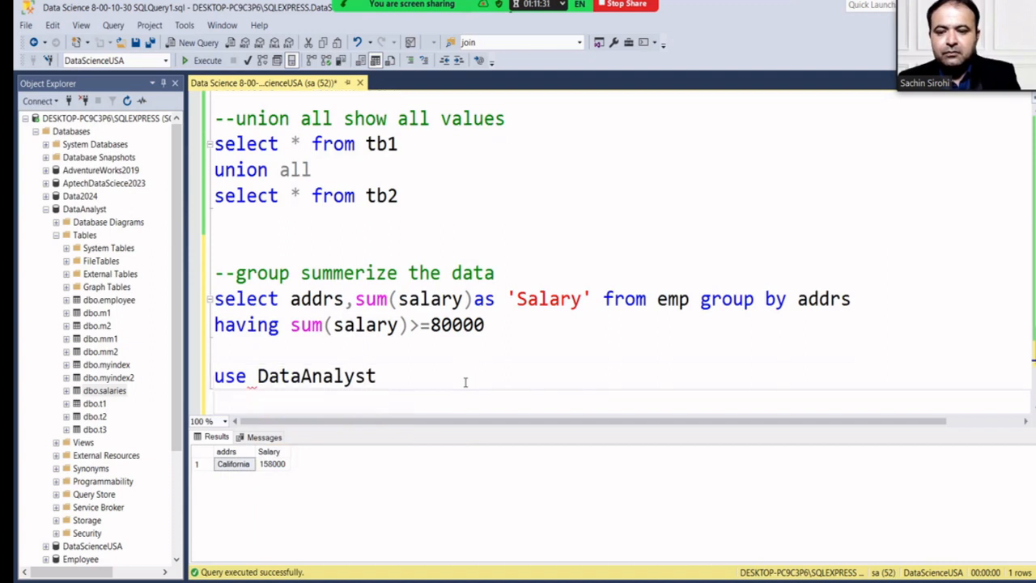
pyautogui.write('select')
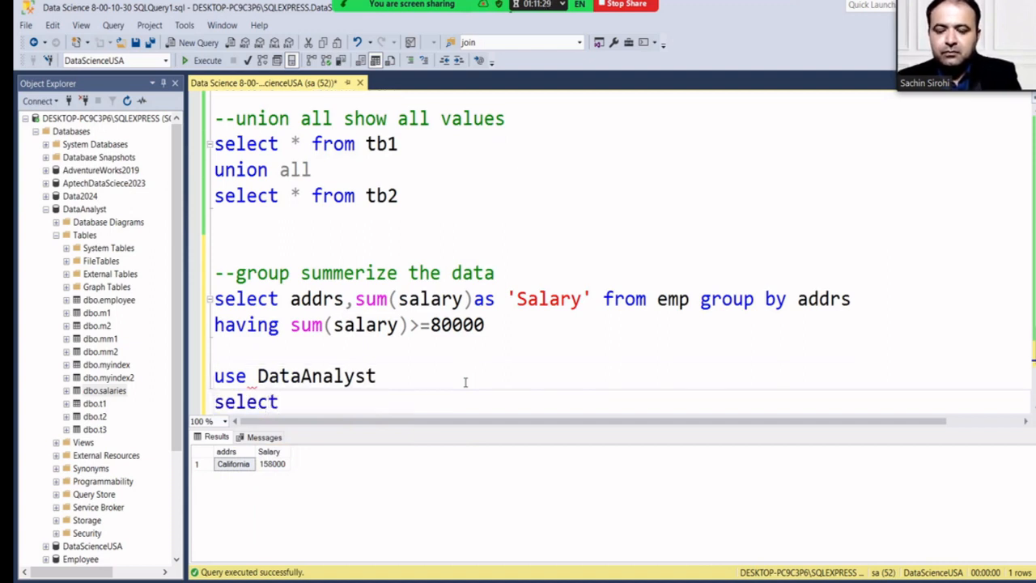
pyautogui.write(' 8 from')
pyautogui.press('BackSpace')
pyautogui.press('BackSpace')
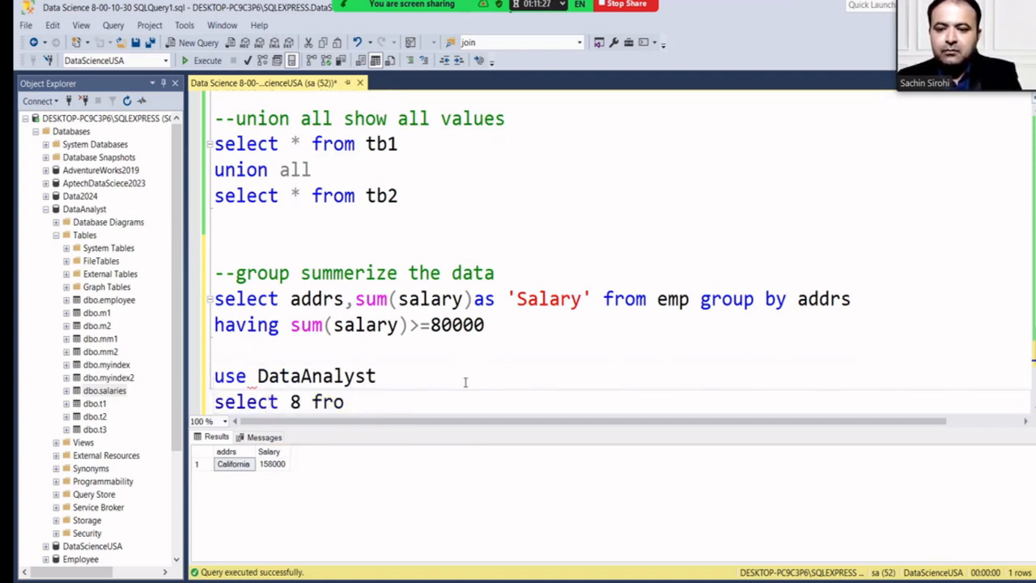
pyautogui.press('BackSpace')
pyautogui.press('BackSpace')
pyautogui.press('BackSpace')
pyautogui.press('BackSpace')
pyautogui.press('BackSpace')
pyautogui.press('BackSpace')
pyautogui.write('* f')
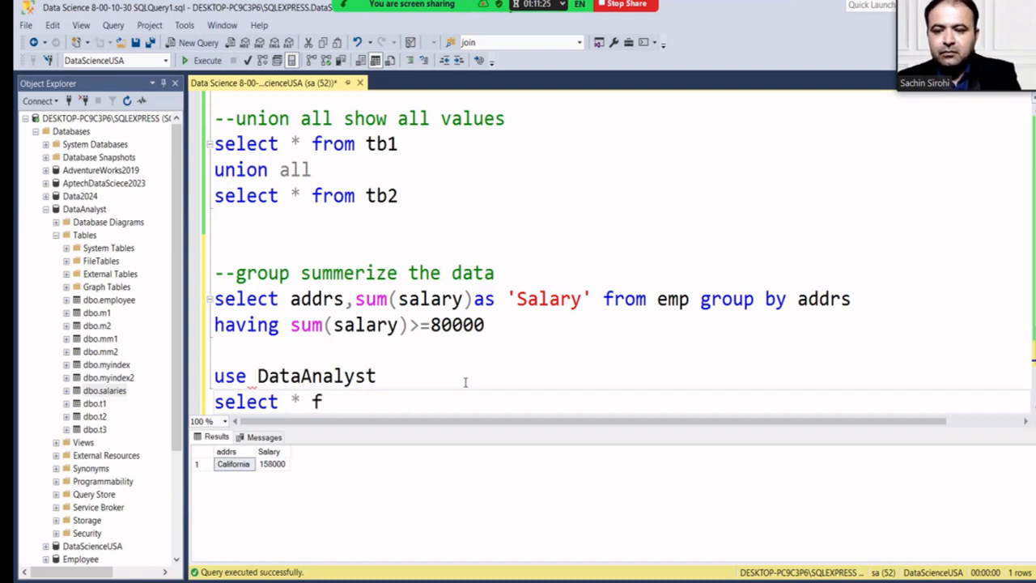
pyautogui.write('rom Salar')
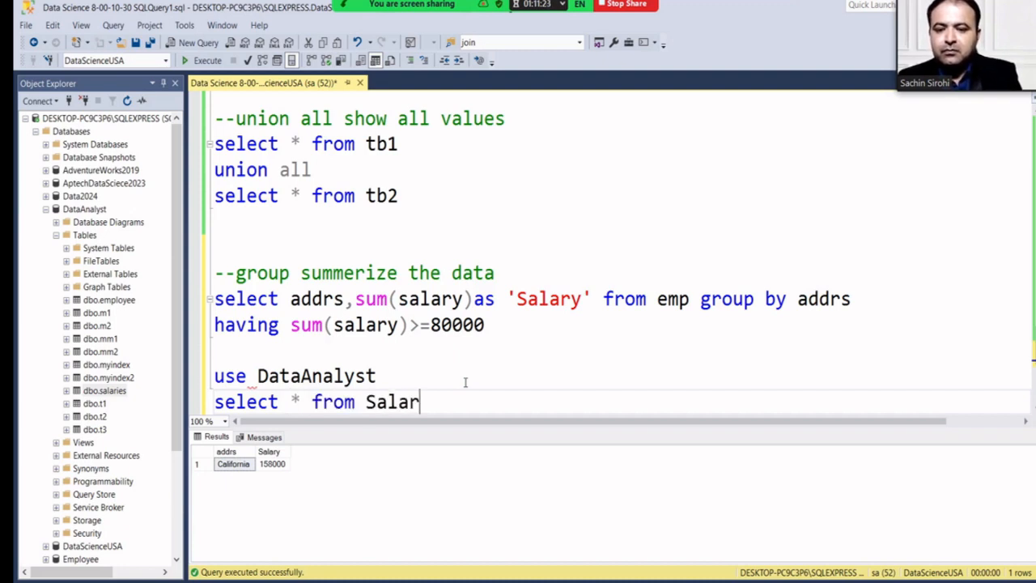
pyautogui.write('ies')
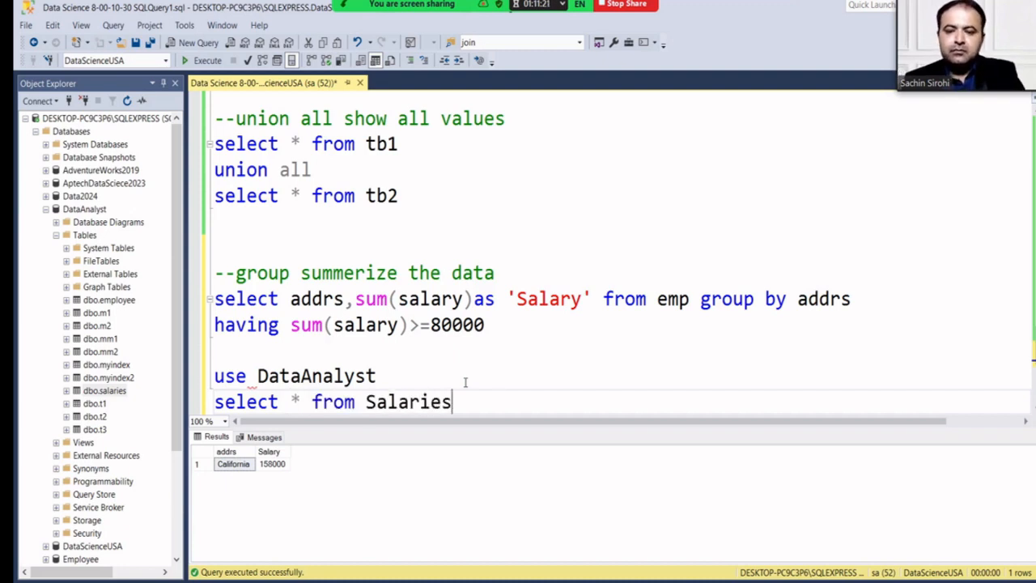
pyautogui.moveTo(452, 402); pyautogui.dragTo(204, 379)
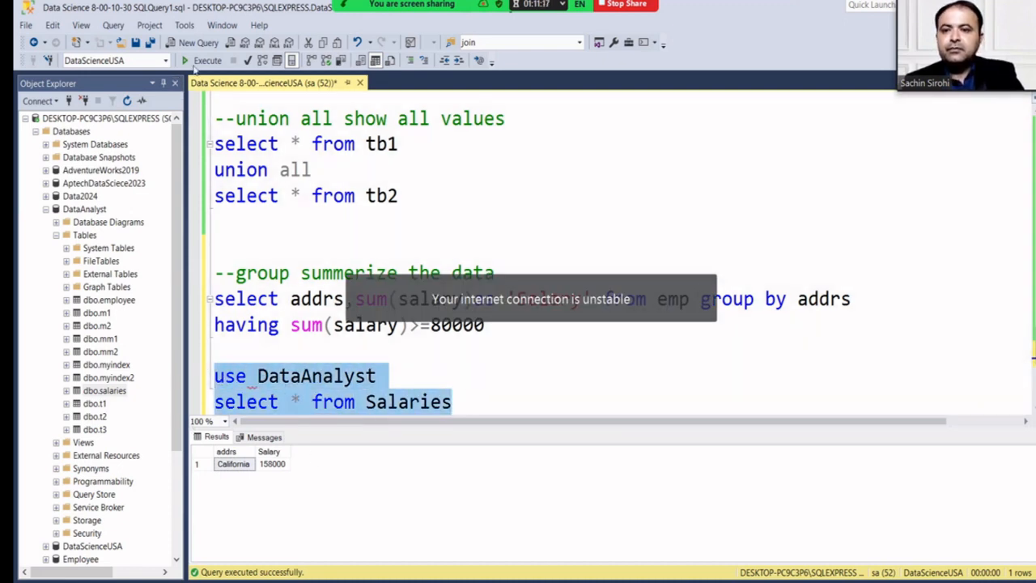
# Run the DataAnalyst Salaries query, show all 11 result rows, and start a new line below it.
pyautogui.click(203, 61)
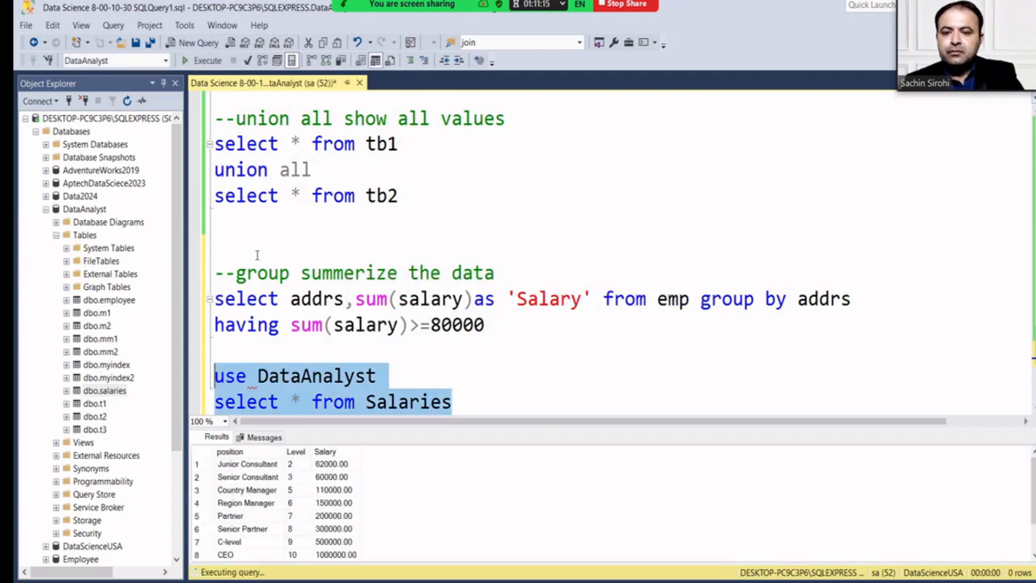
pyautogui.scroll(-1, 365, 339)
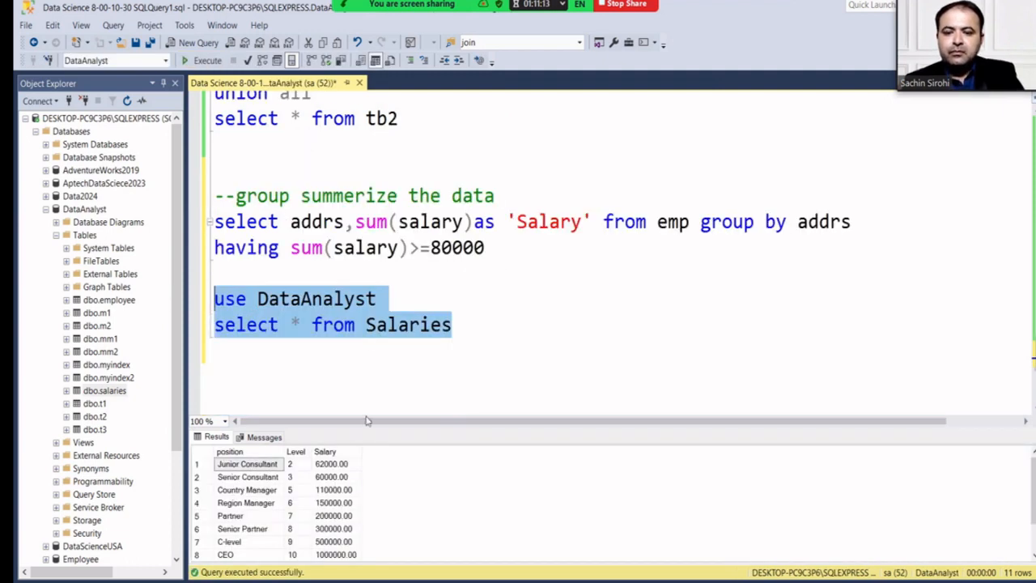
pyautogui.moveTo(364, 429); pyautogui.dragTo(365, 373)
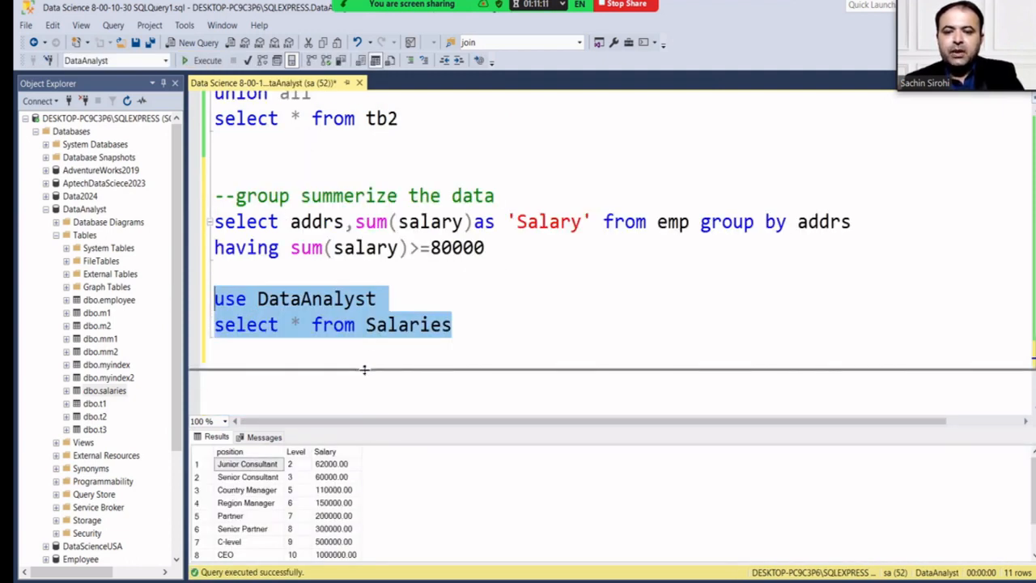
pyautogui.scroll(-1, 366, 293)
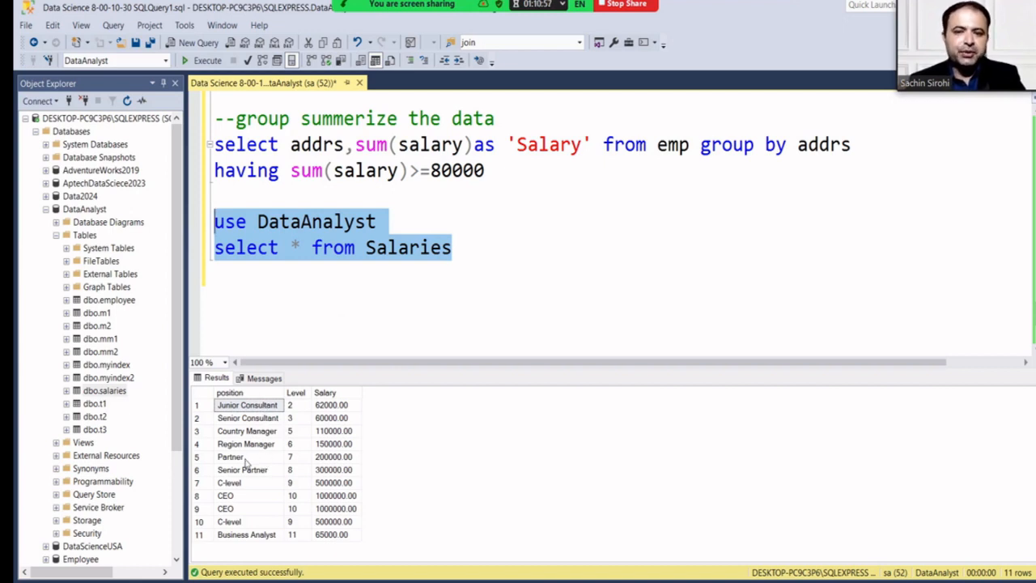
pyautogui.click(482, 248)
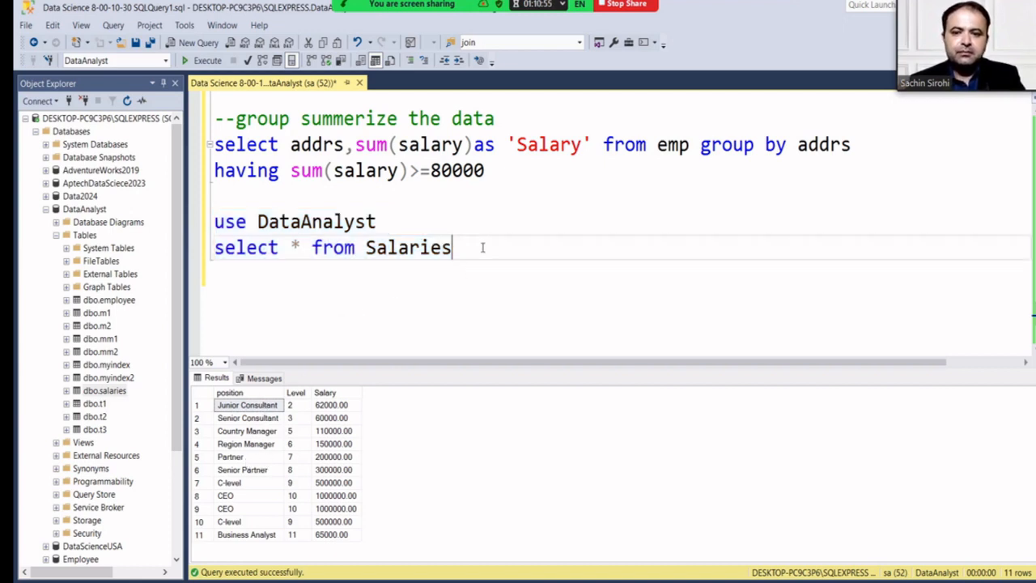
pyautogui.press('Return')
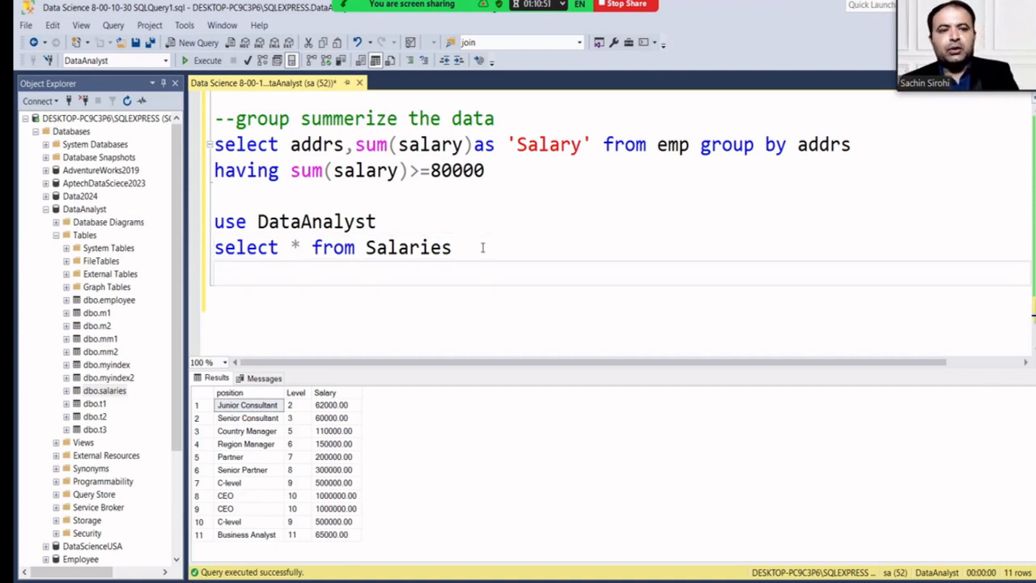
# Write 'select * from salaries group by position' below the Salaries query.
pyautogui.write('select ')
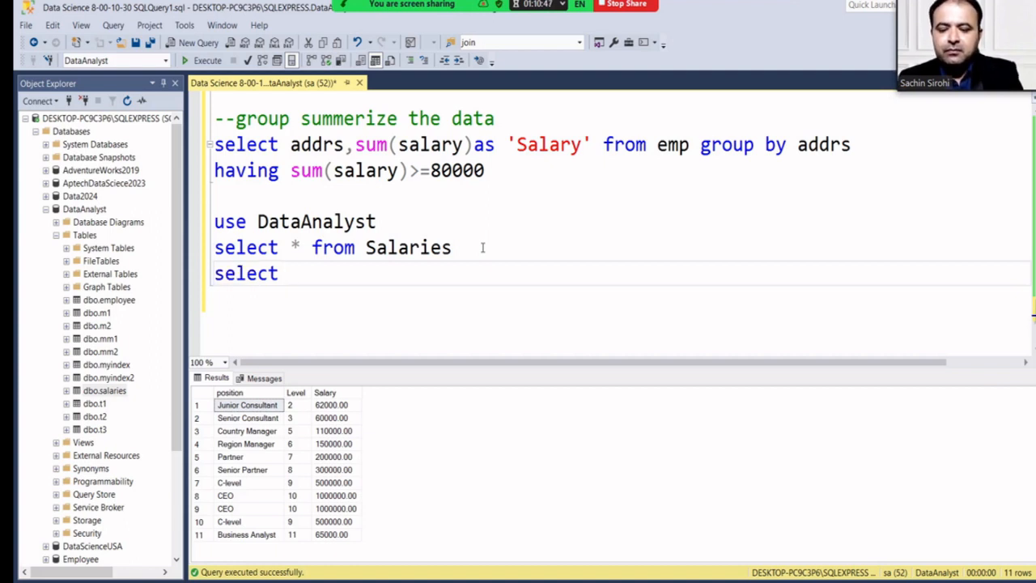
pyautogui.write('* from sla')
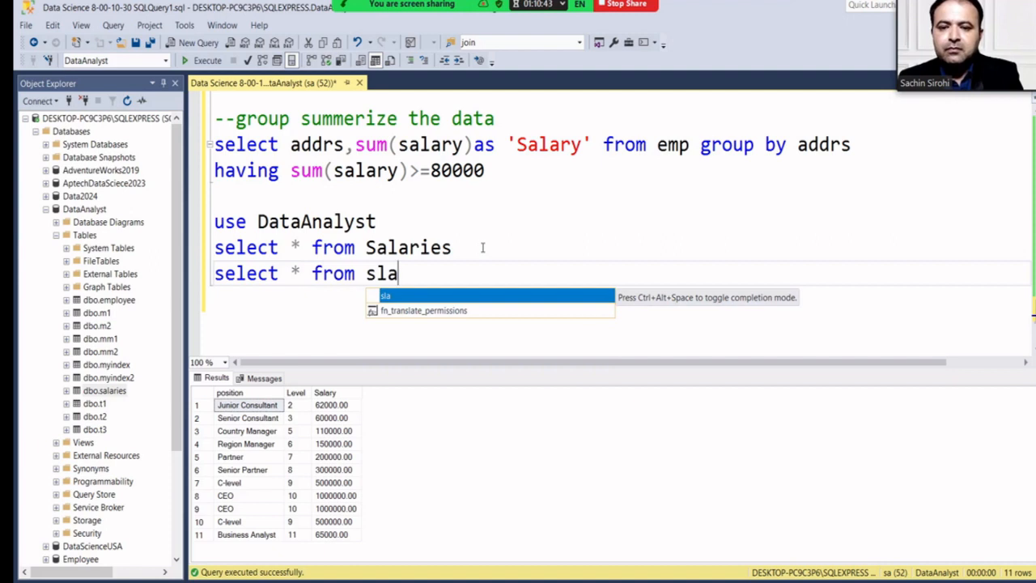
pyautogui.press('BackSpace')
pyautogui.press('BackSpace')
pyautogui.write('alarie')
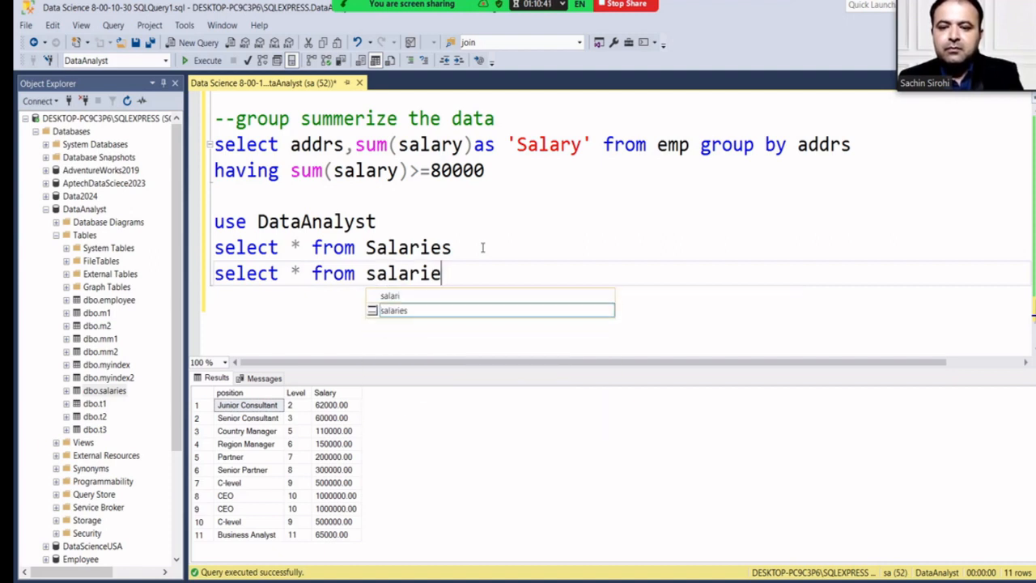
pyautogui.write('s grou')
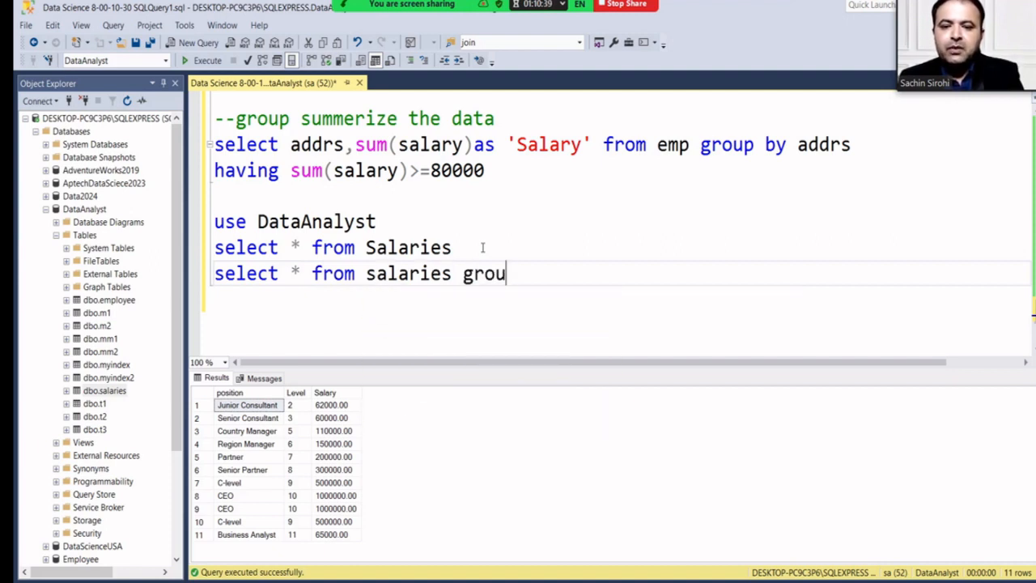
pyautogui.write('p')
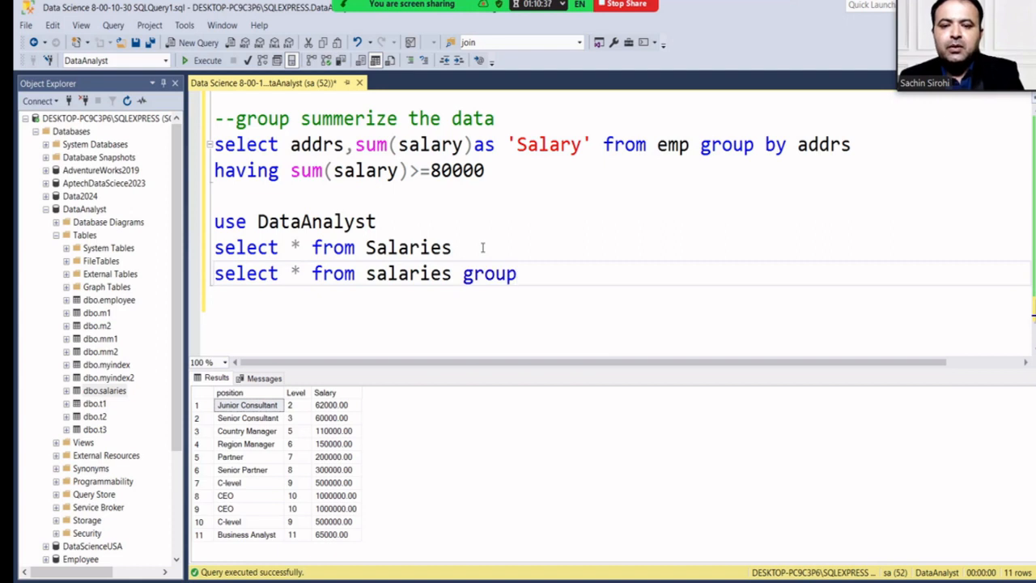
pyautogui.write(' by')
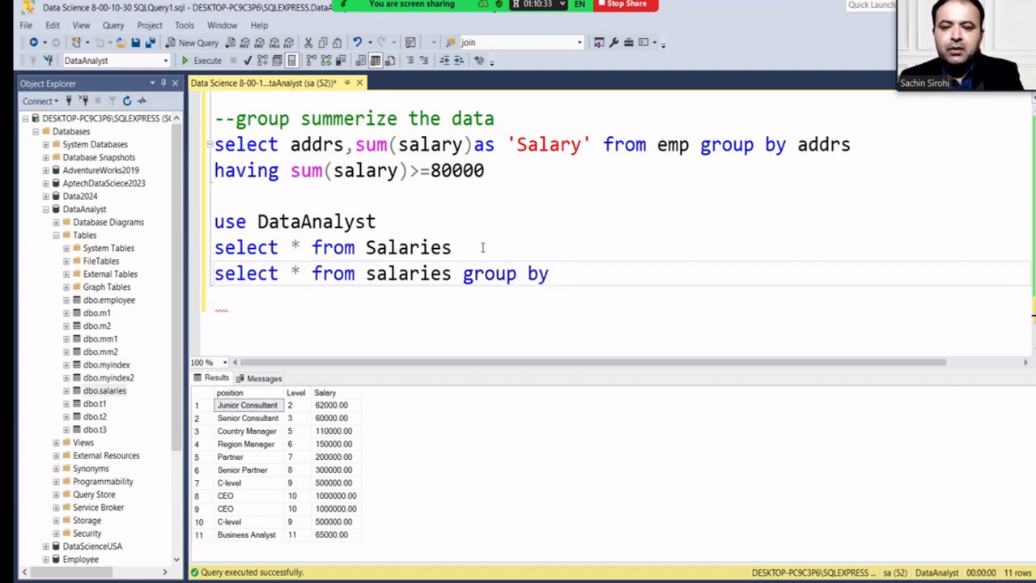
pyautogui.write(' posis')
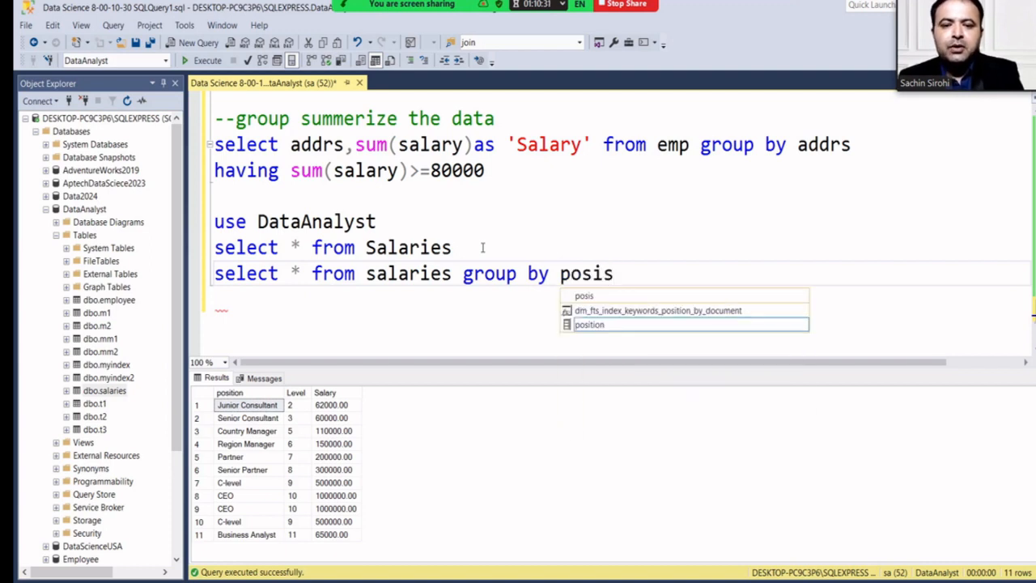
pyautogui.press('BackSpace')
pyautogui.press('BackSpace')
pyautogui.write('ition')
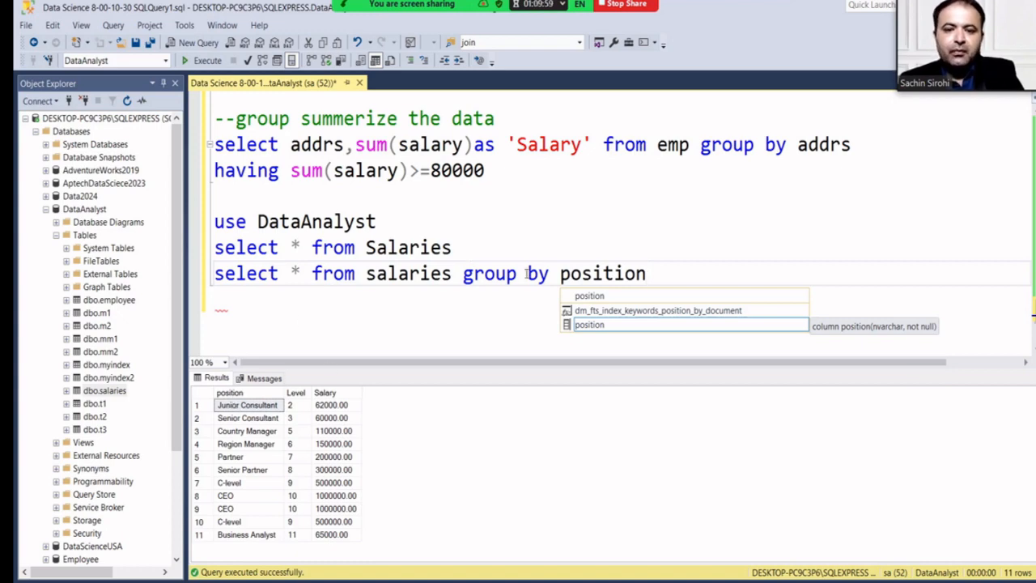
# Run the grouped query, check its GROUP BY error, then rerun 'select * from Salaries'.
pyautogui.moveTo(649, 273); pyautogui.dragTo(202, 276)
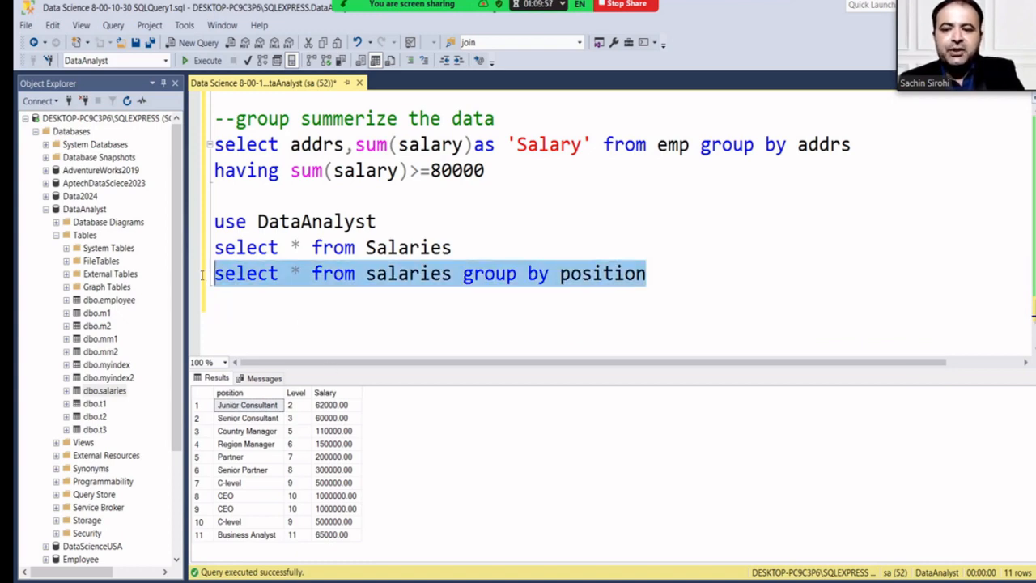
pyautogui.click(207, 61)
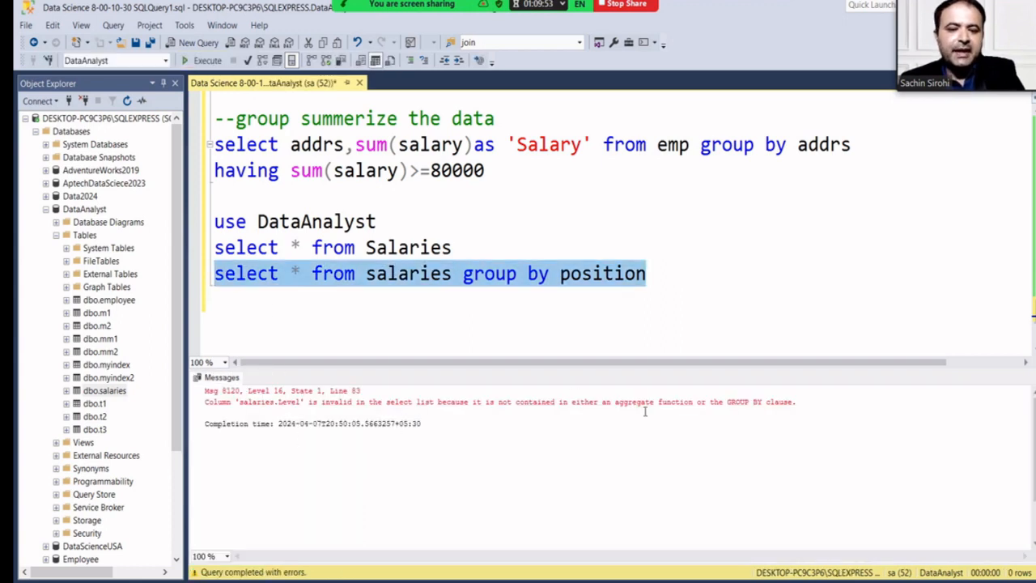
pyautogui.moveTo(617, 402); pyautogui.dragTo(799, 402)
pyautogui.click(304, 272)
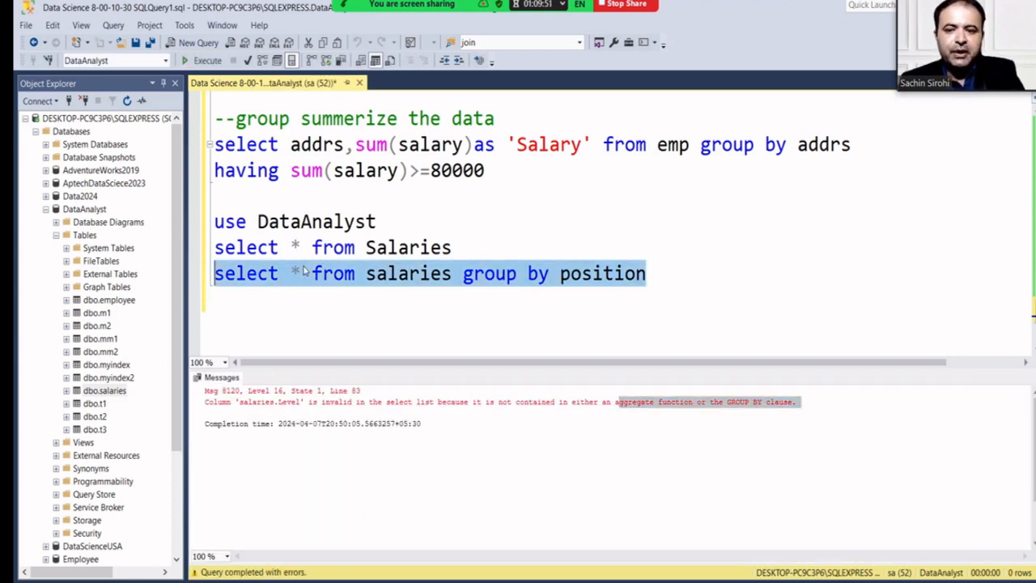
pyautogui.click(301, 273)
pyautogui.moveTo(453, 247); pyautogui.dragTo(199, 251)
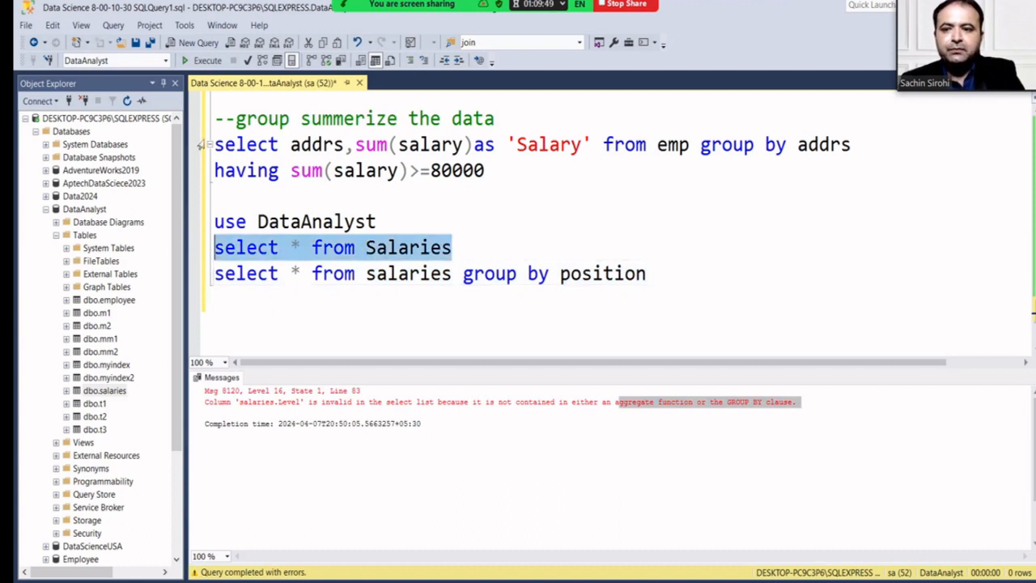
pyautogui.click(202, 61)
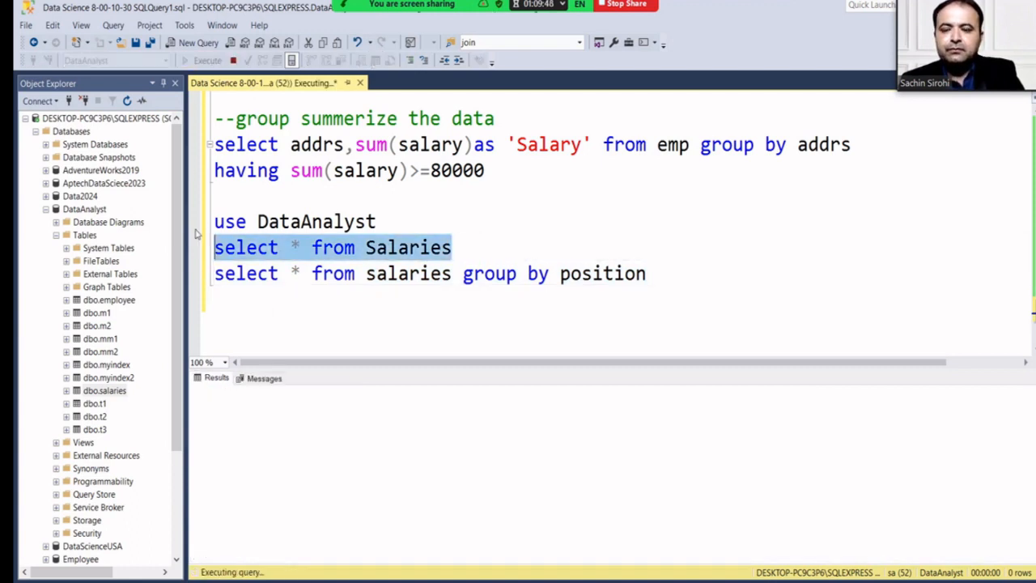
# Change the query to 'select position,sum(Salary) from salaries group by position' and run it.
pyautogui.click(295, 274)
pyautogui.press('Delete')
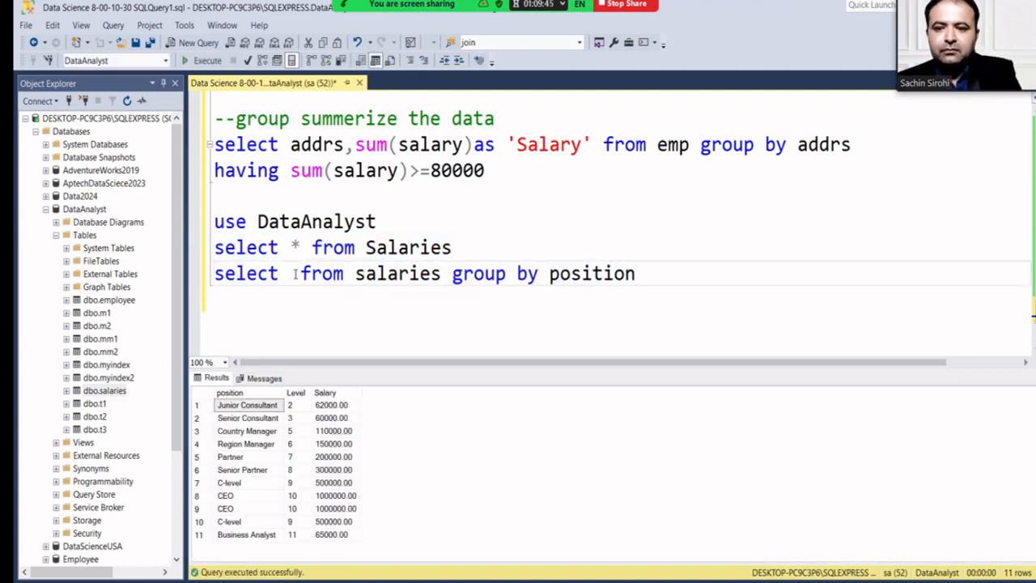
pyautogui.write('sum(Salary')
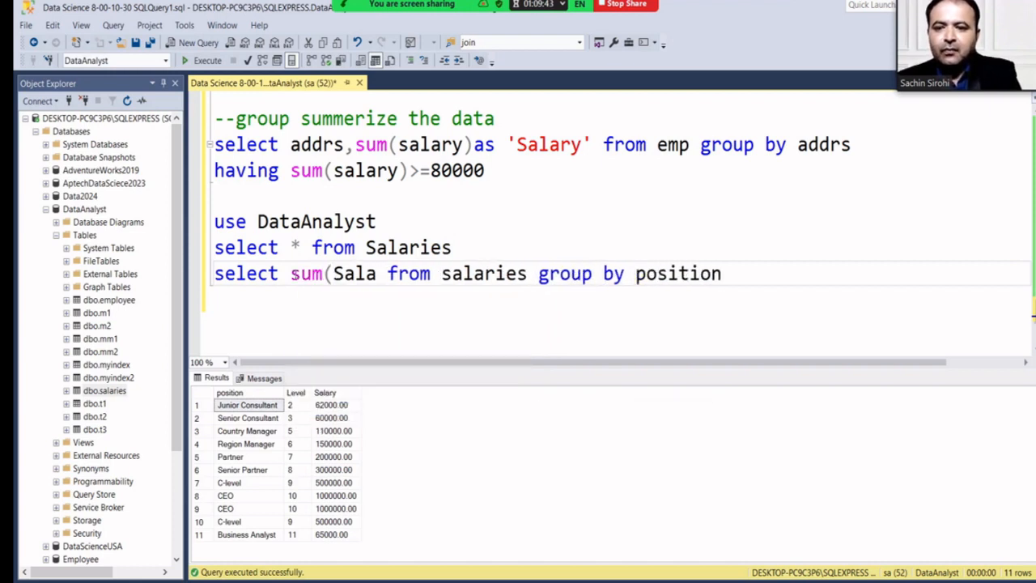
pyautogui.write(')')
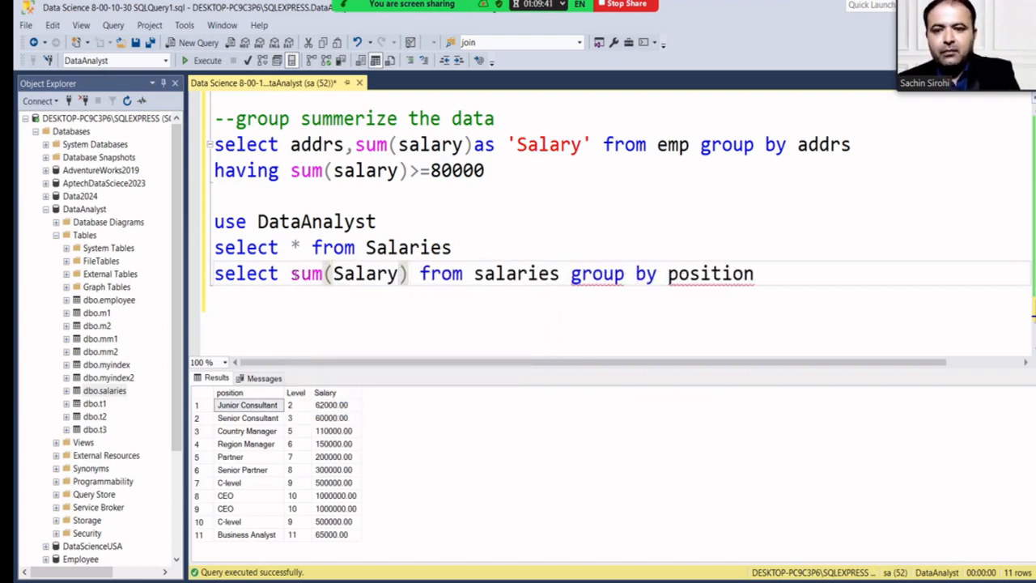
pyautogui.press('Left')
pyautogui.press('Left')
pyautogui.press('Left')
pyautogui.press('Left')
pyautogui.press('Left')
pyautogui.press('Left')
pyautogui.press('Left')
pyautogui.press('Left')
pyautogui.press('Left')
pyautogui.press('Left')
pyautogui.press('Left')
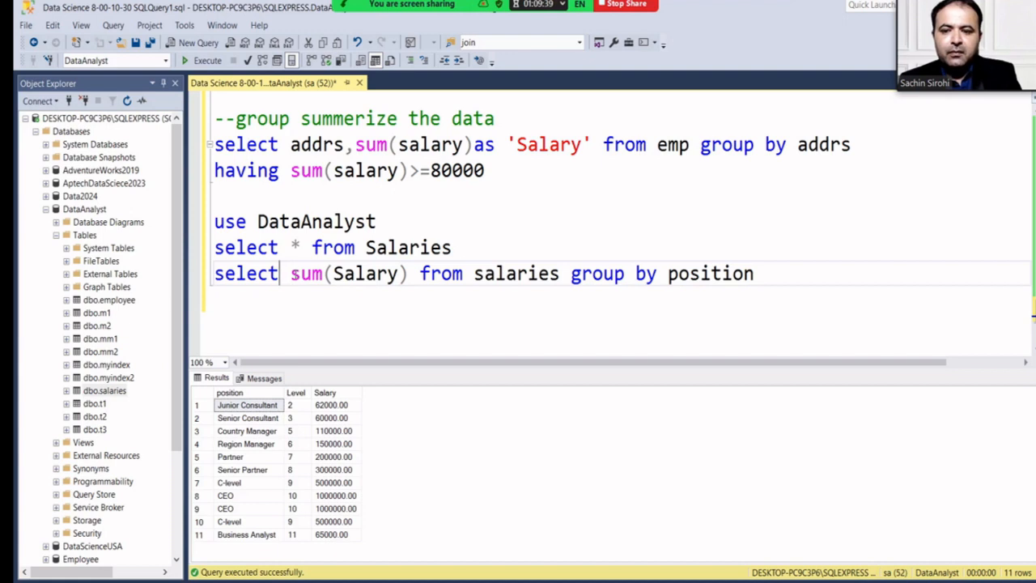
pyautogui.press('Right')
pyautogui.write('P')
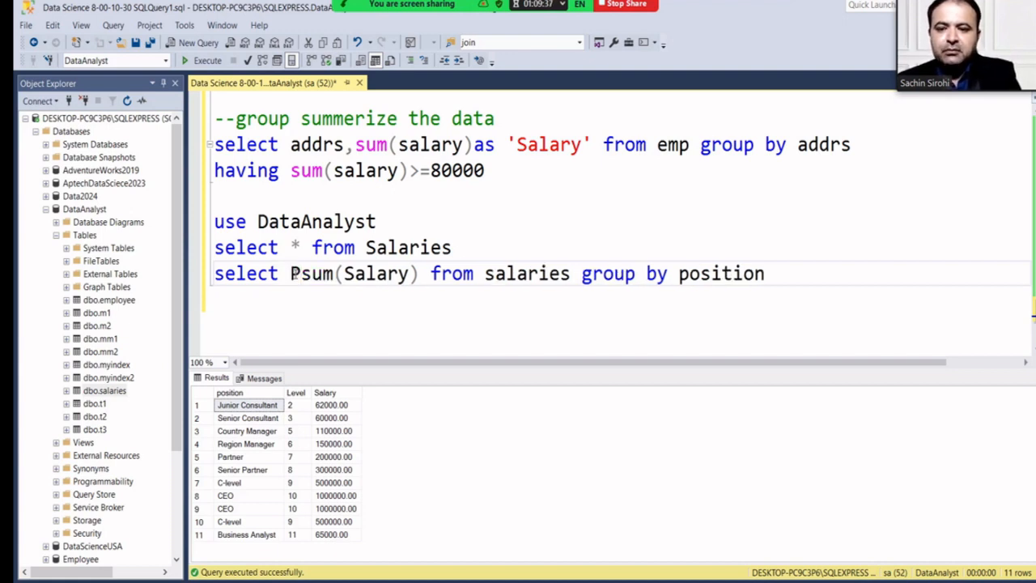
pyautogui.press('BackSpace')
pyautogui.write('positi')
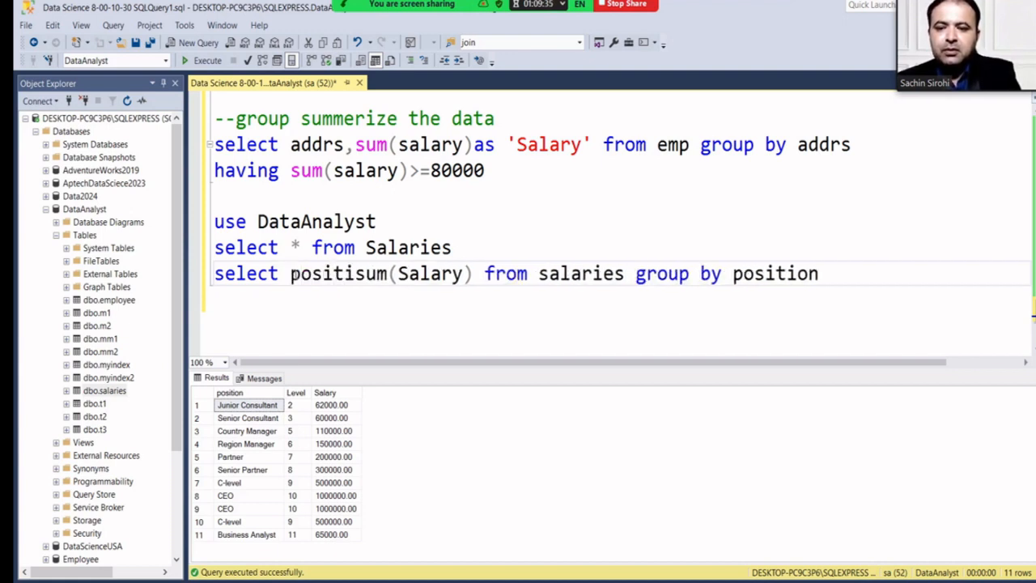
pyautogui.write('on,')
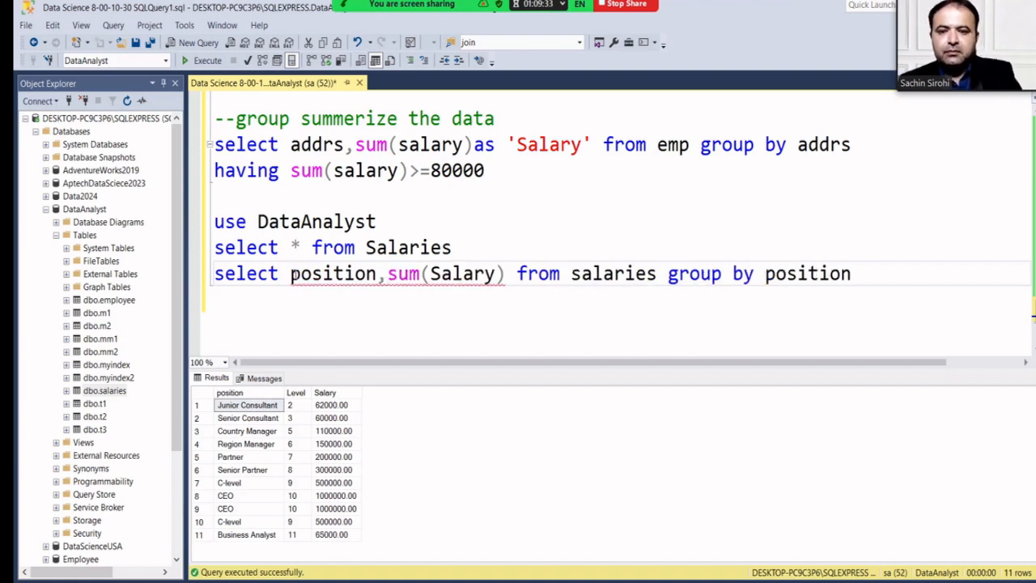
pyautogui.moveTo(883, 281)
pyautogui.mouseDown()
pyautogui.moveTo(289, 288)
pyautogui.moveTo(213, 279)
pyautogui.mouseUp()
pyautogui.click(205, 66)
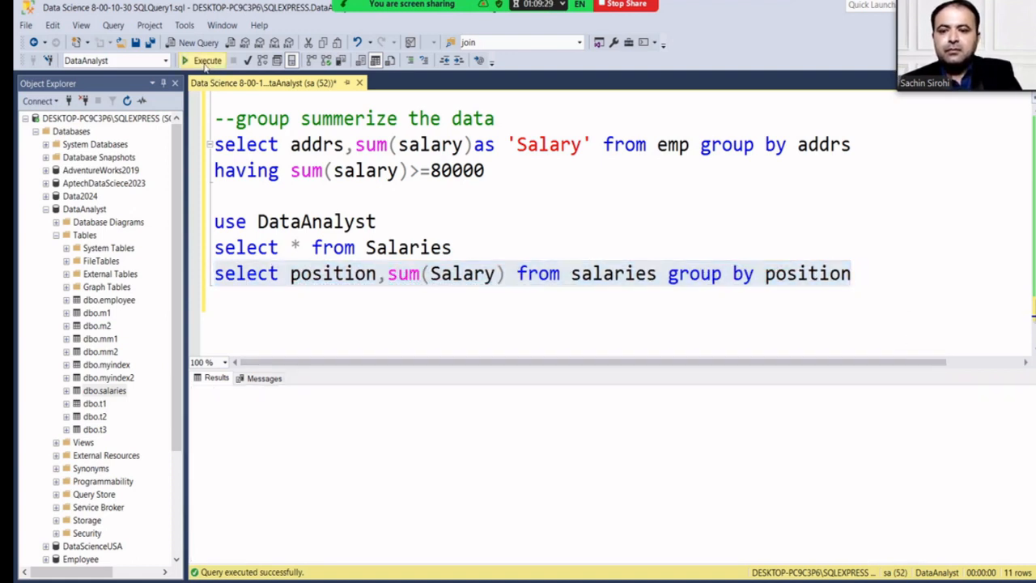
# Alias sum(Salary) as 'Total Salary' and auto-hide the Object Explorer pane.
pyautogui.click(306, 407)
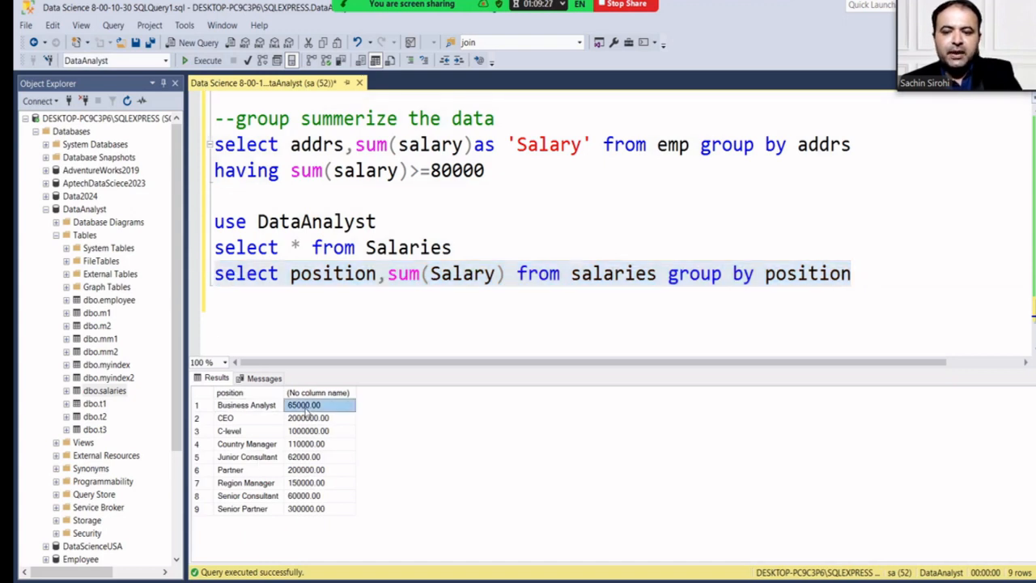
pyautogui.click(231, 418)
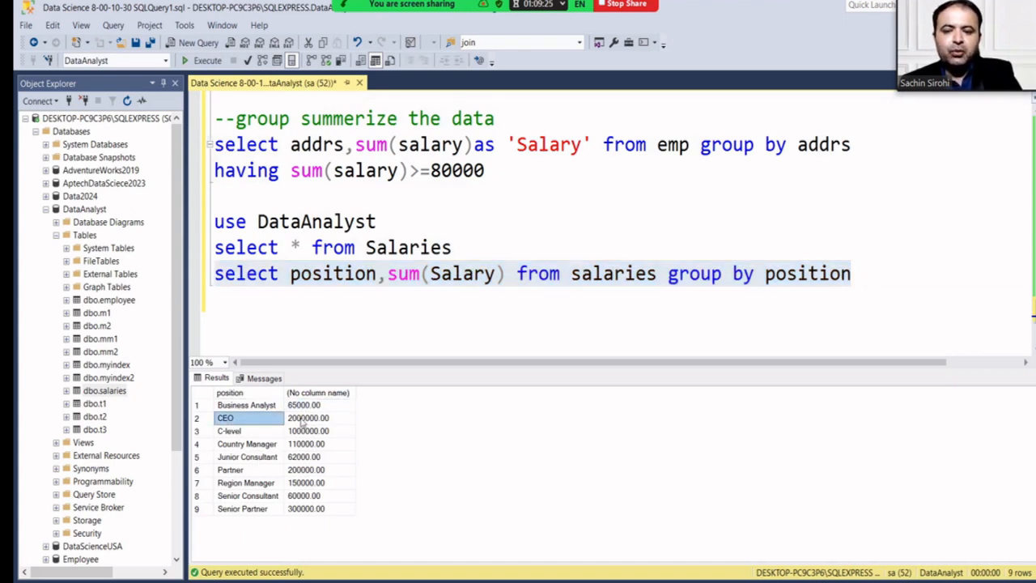
pyautogui.click(322, 418)
pyautogui.click(503, 275)
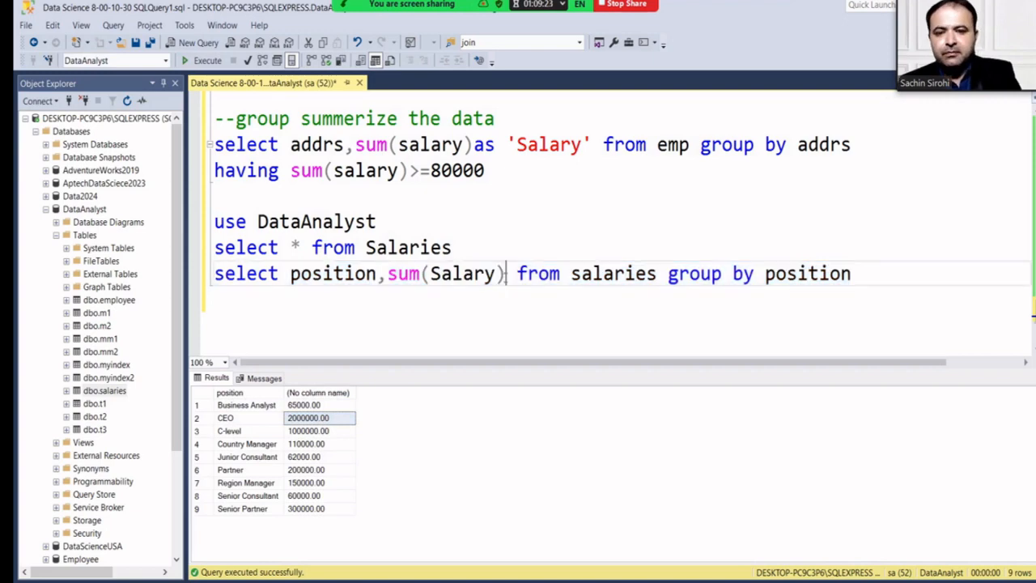
pyautogui.write('as ')
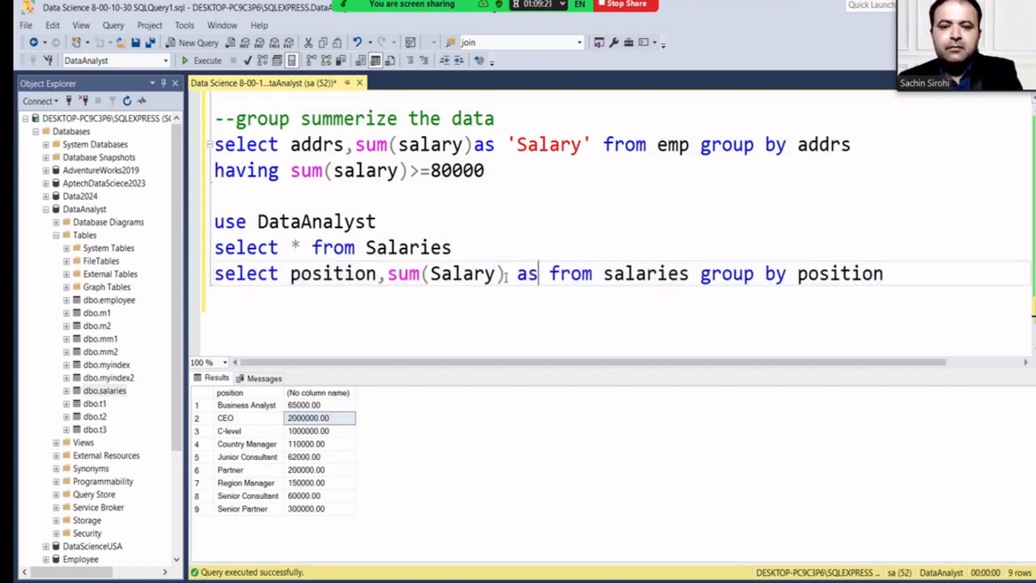
pyautogui.write("'Total S")
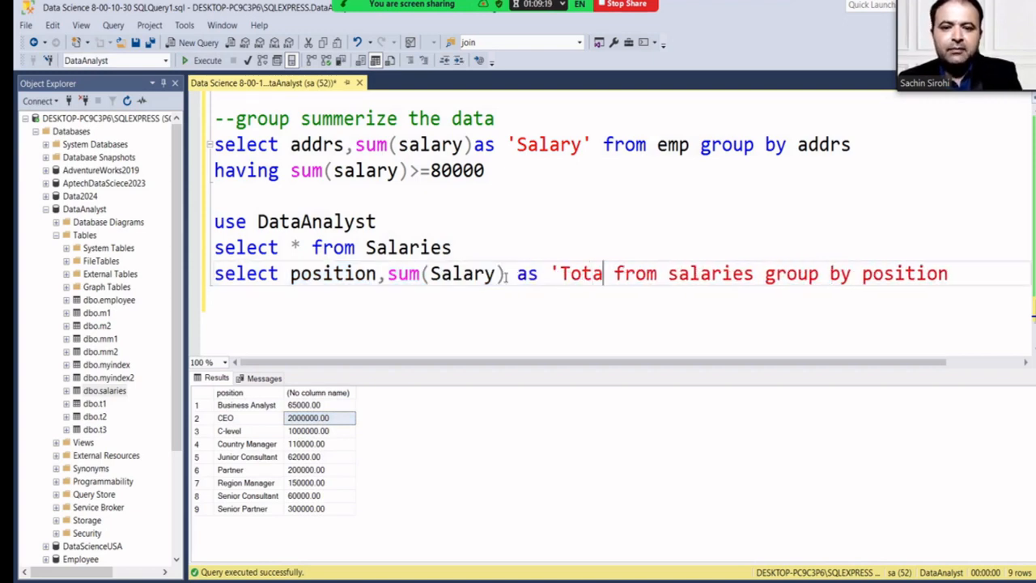
pyautogui.write("alary'")
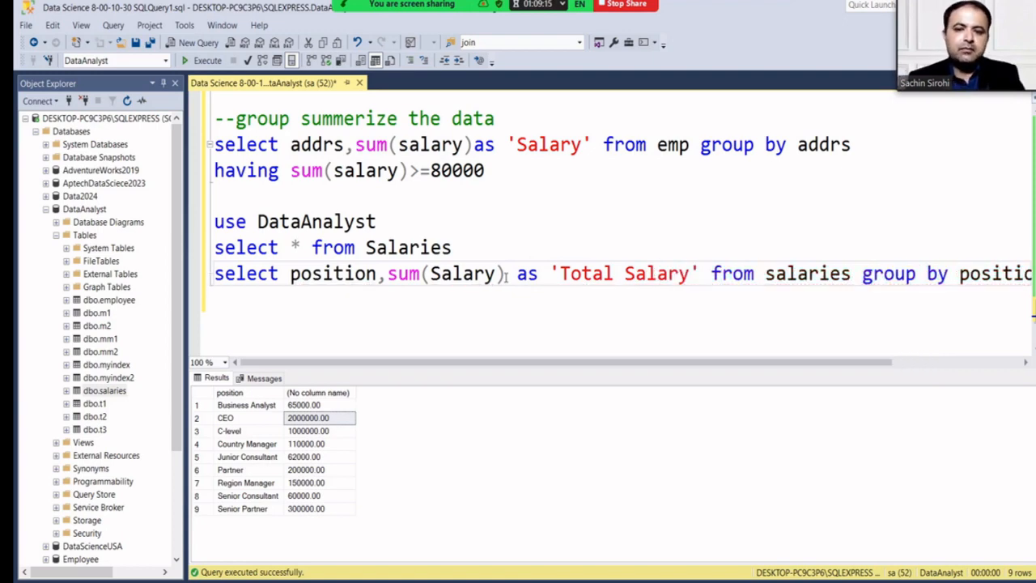
pyautogui.click(162, 82)
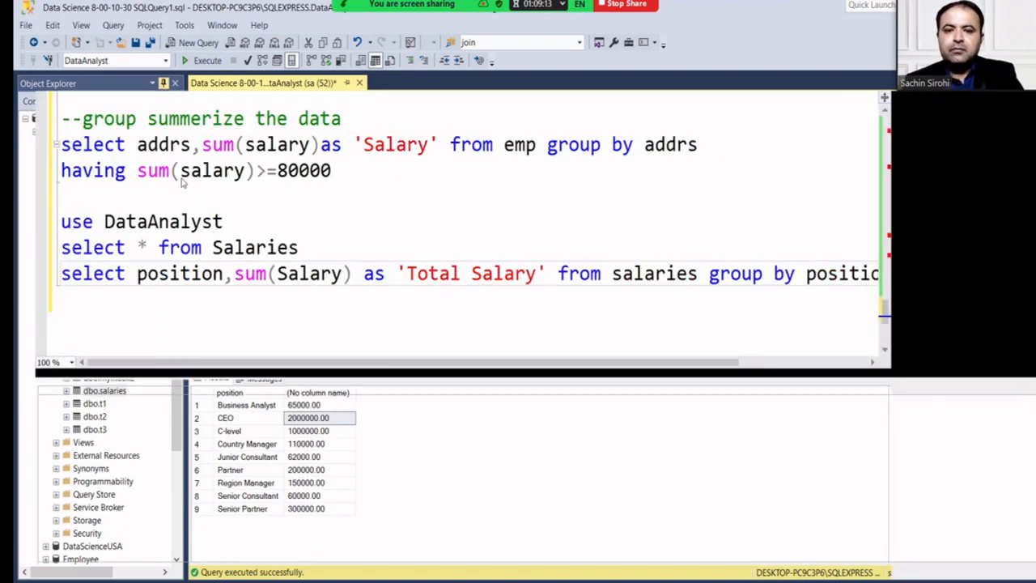
# Rerun the aliased grouped query so results show a 'Total Salary' column, CEO at 2000000.00.
pyautogui.moveTo(906, 275); pyautogui.dragTo(16, 271)
pyautogui.click(202, 61)
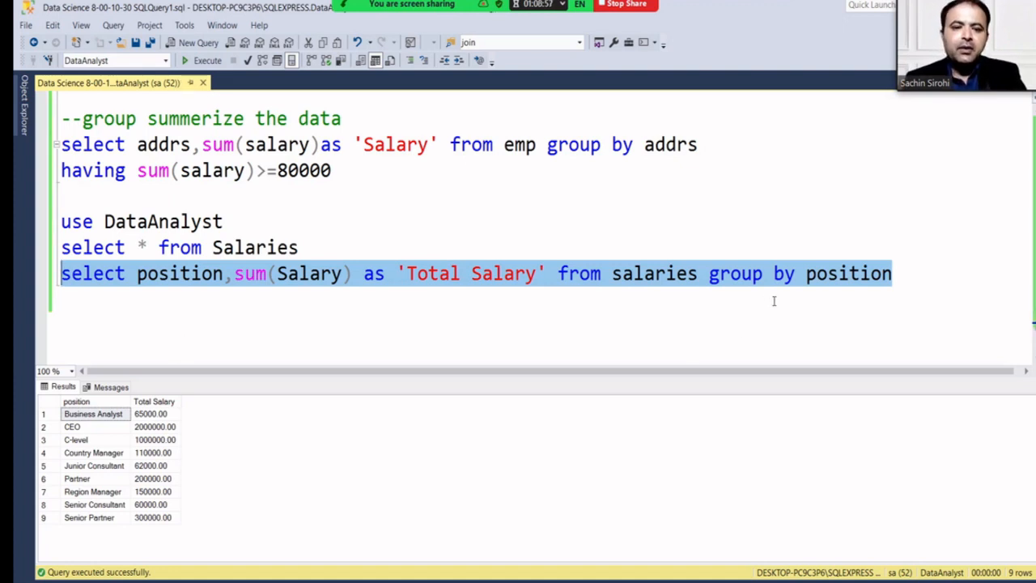
pyautogui.click(929, 272)
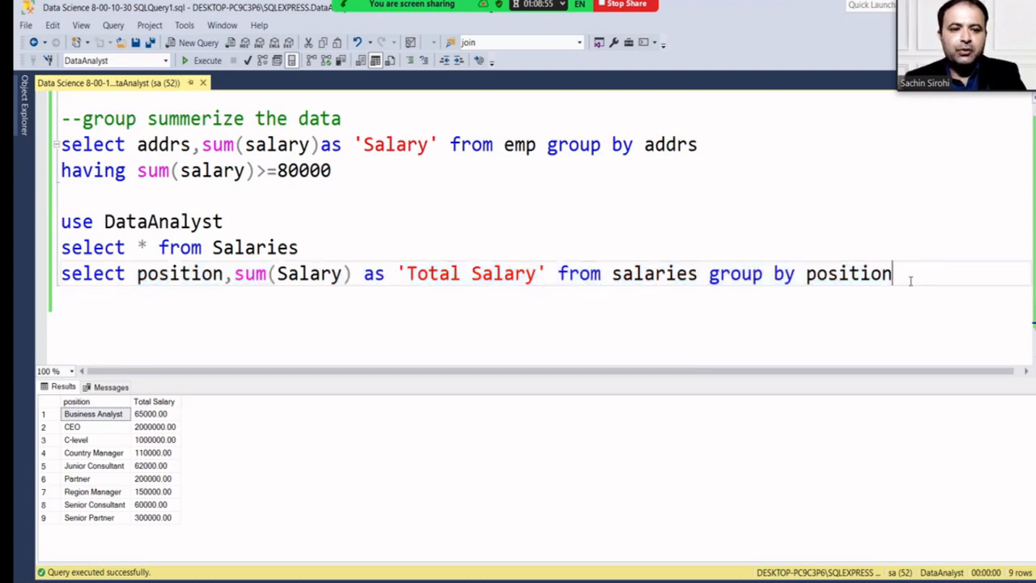
pyautogui.moveTo(910, 281); pyautogui.dragTo(50, 290)
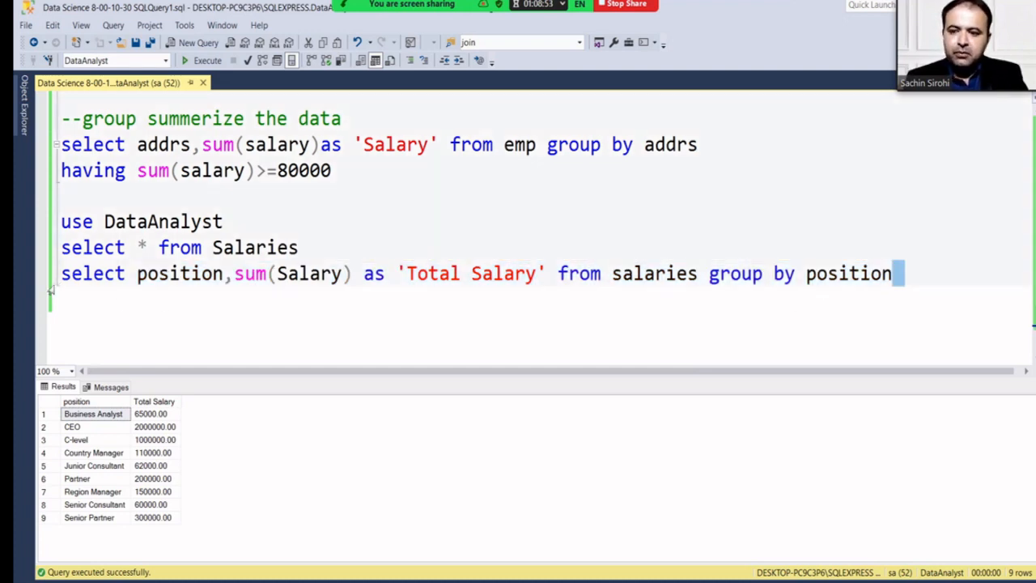
# Add the comment '--order by ascending or descending' and paste 'select * from Salaries' beneath it.
pyautogui.click(181, 289)
pyautogui.moveTo(314, 252); pyautogui.dragTo(55, 253)
pyautogui.hotkey('ctrl', 'c')
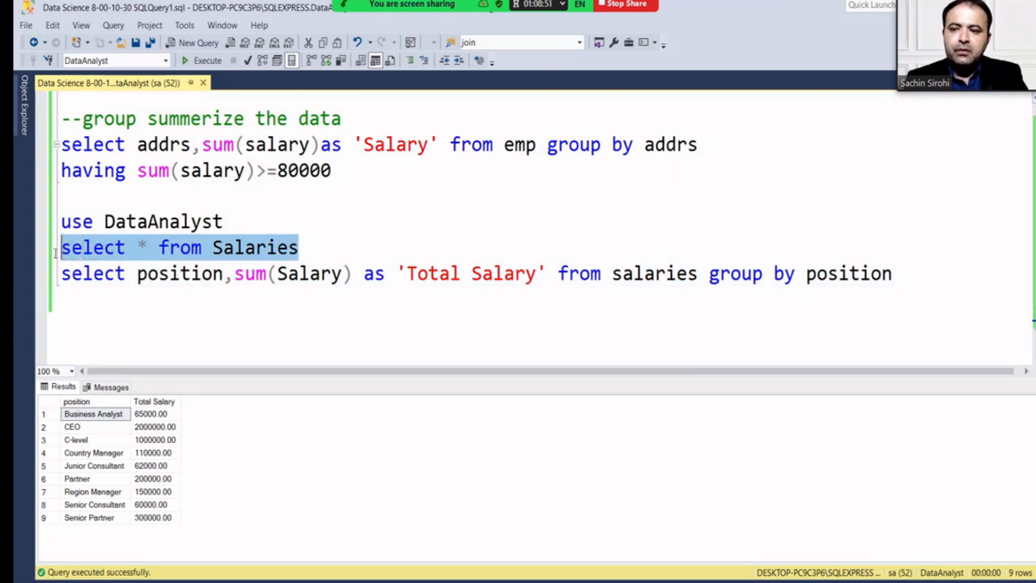
pyautogui.click(117, 299)
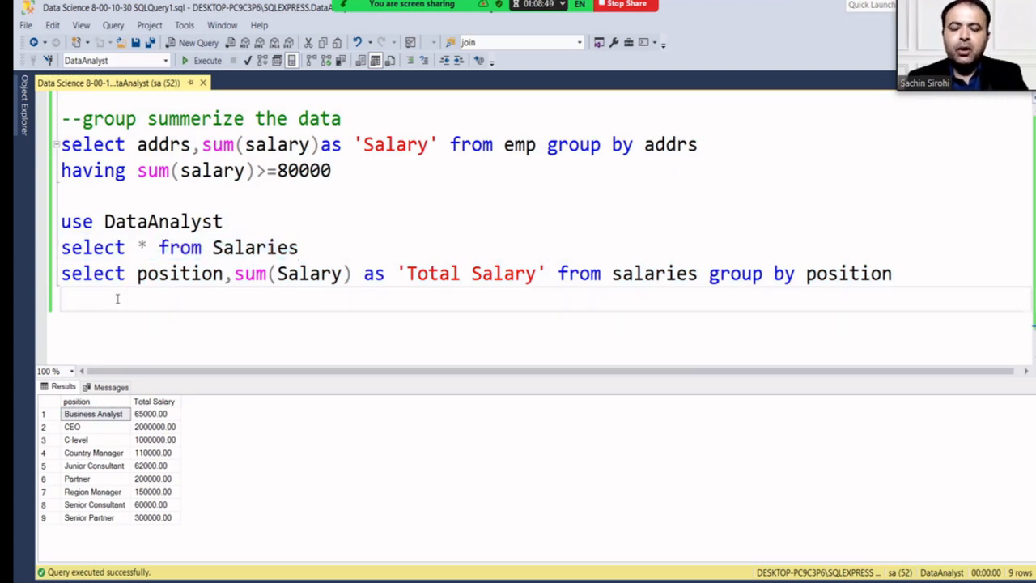
pyautogui.press('Return')
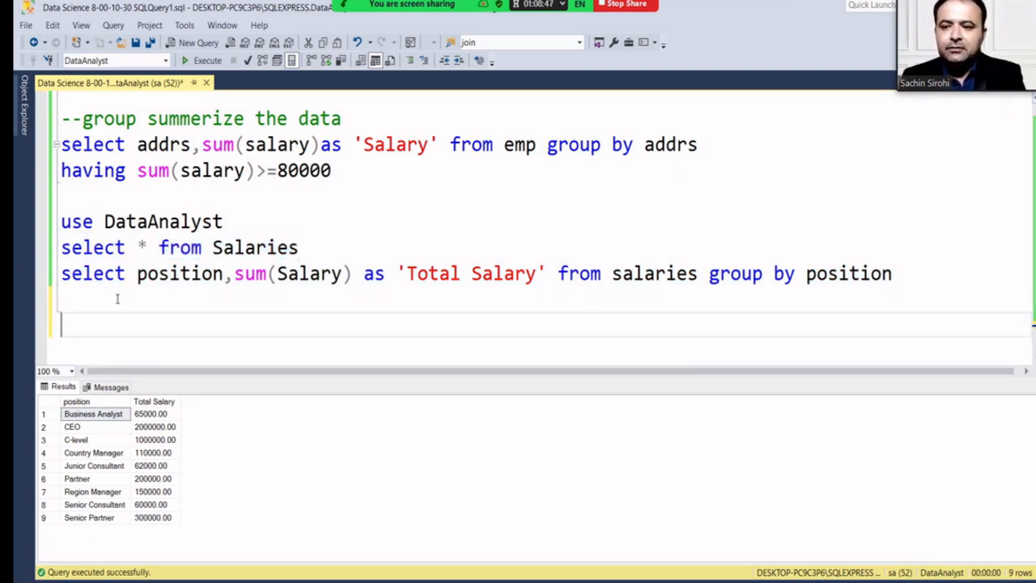
pyautogui.write('--or')
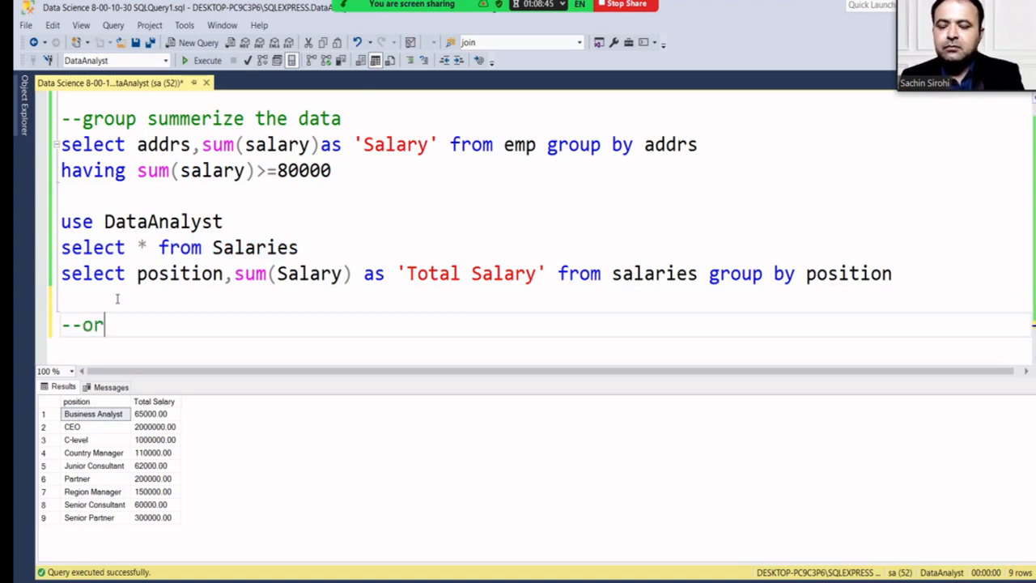
pyautogui.write('der')
pyautogui.write('b')
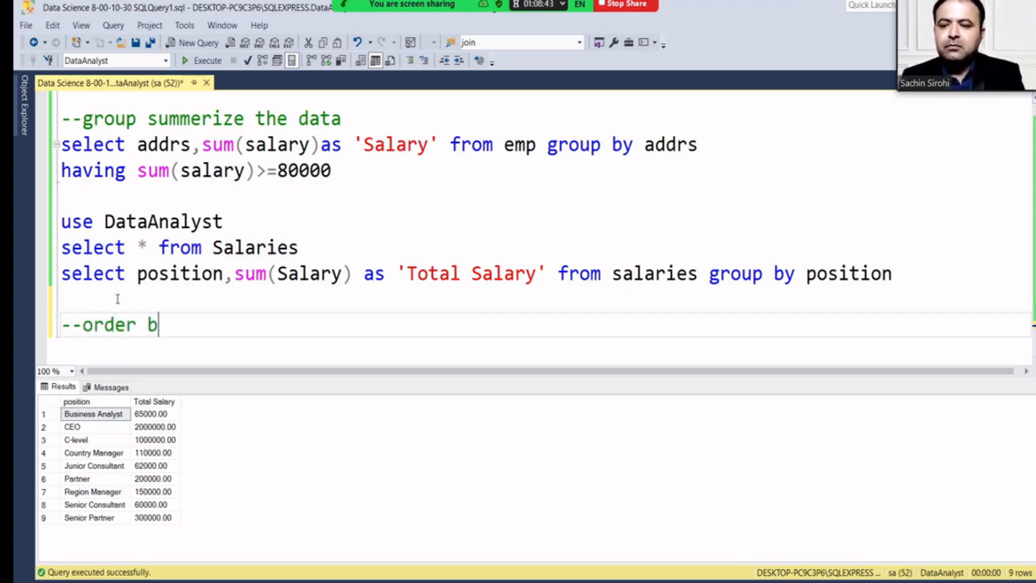
pyautogui.write('y as')
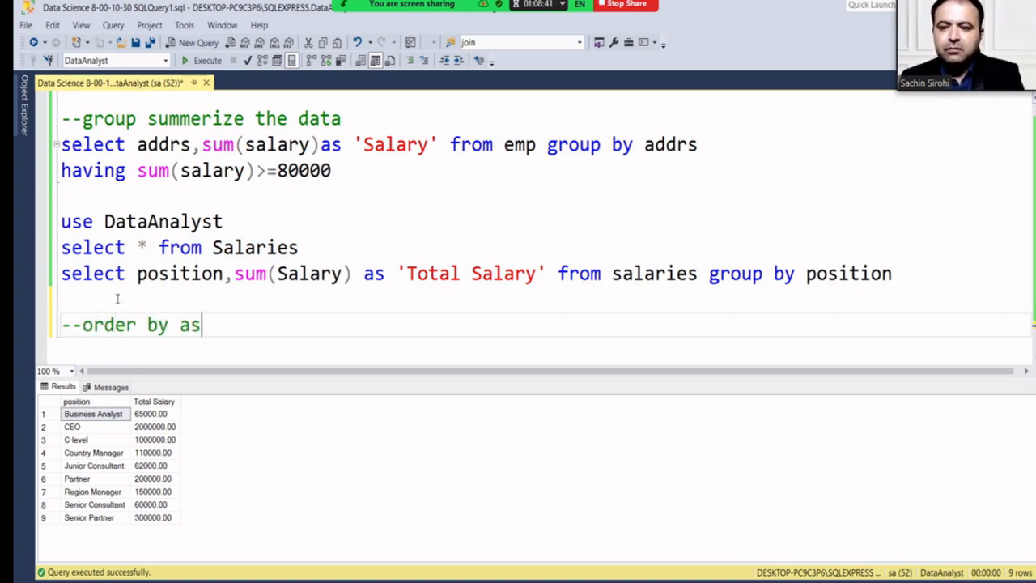
pyautogui.write('cendi')
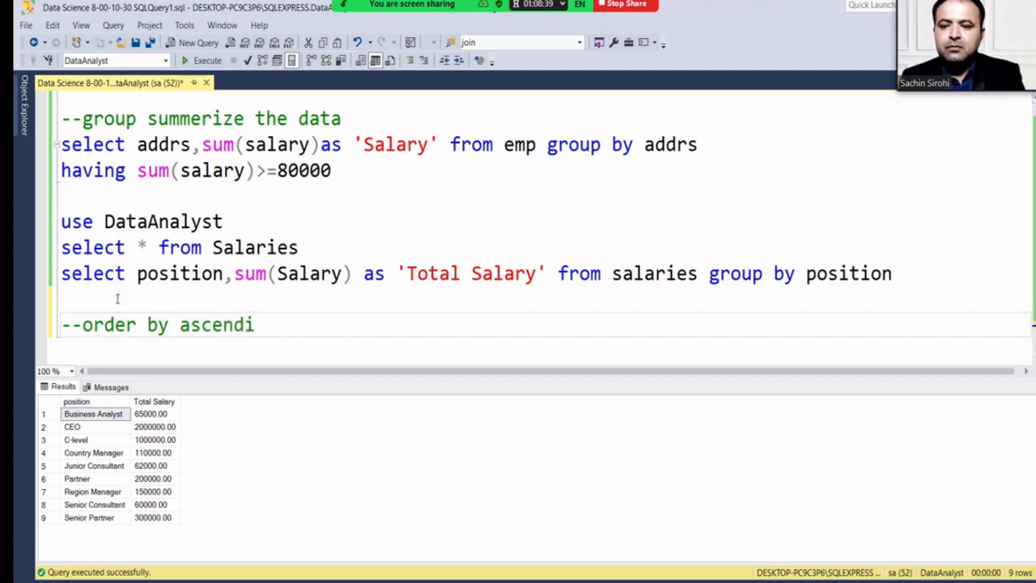
pyautogui.write('ng or de')
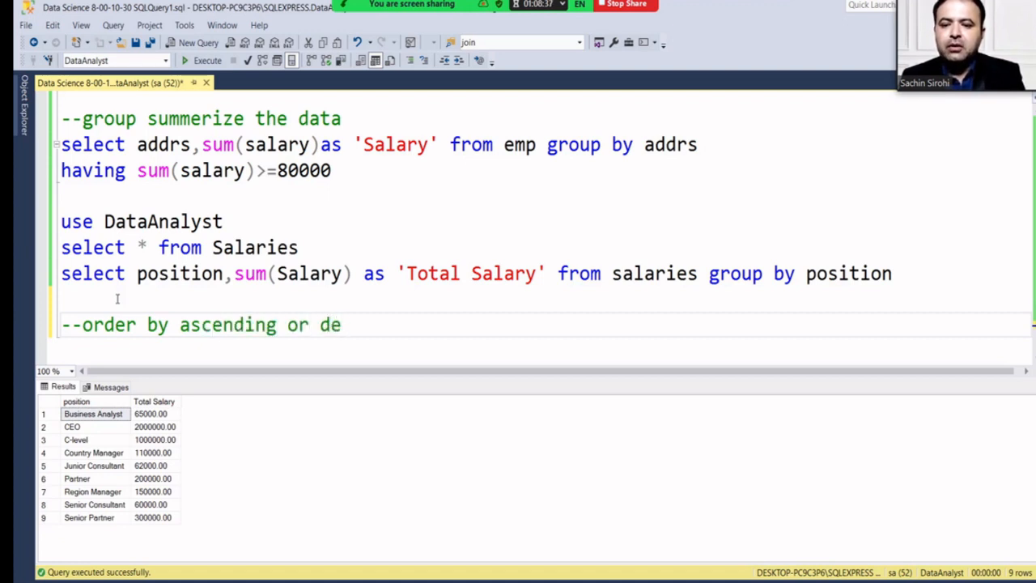
pyautogui.write('scen')
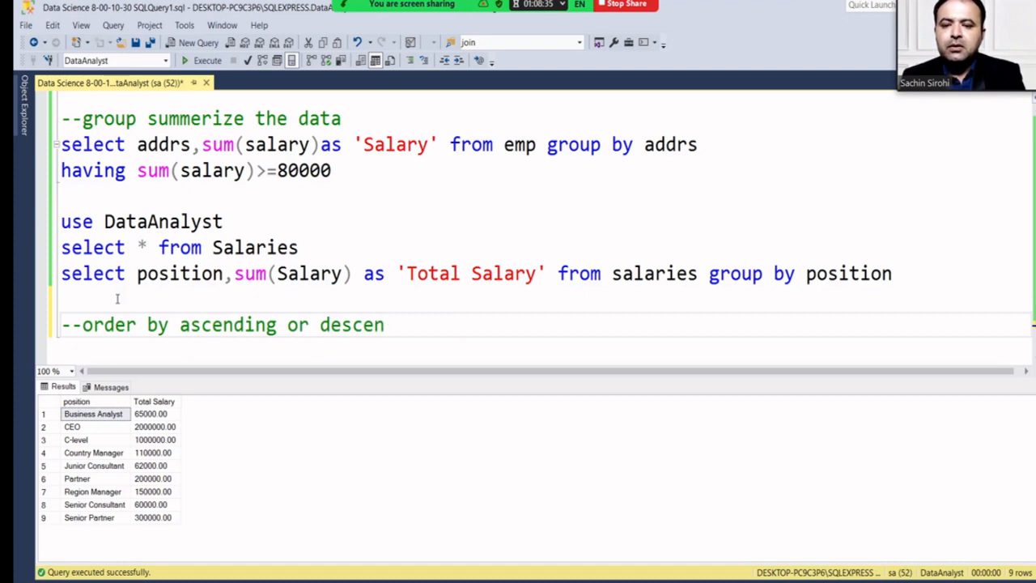
pyautogui.write('ding')
pyautogui.press('Return')
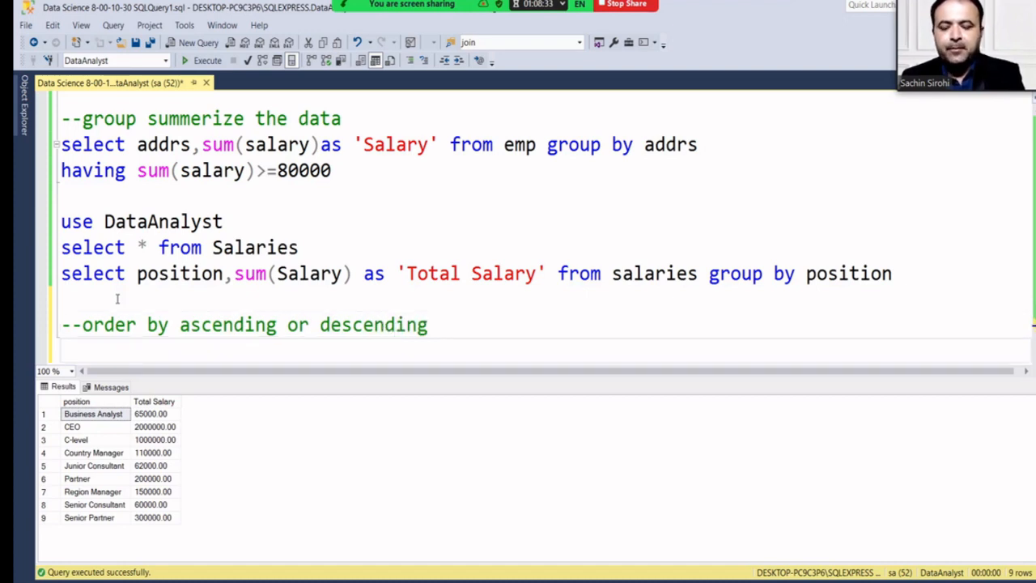
pyautogui.hotkey('ctrl', 'v')
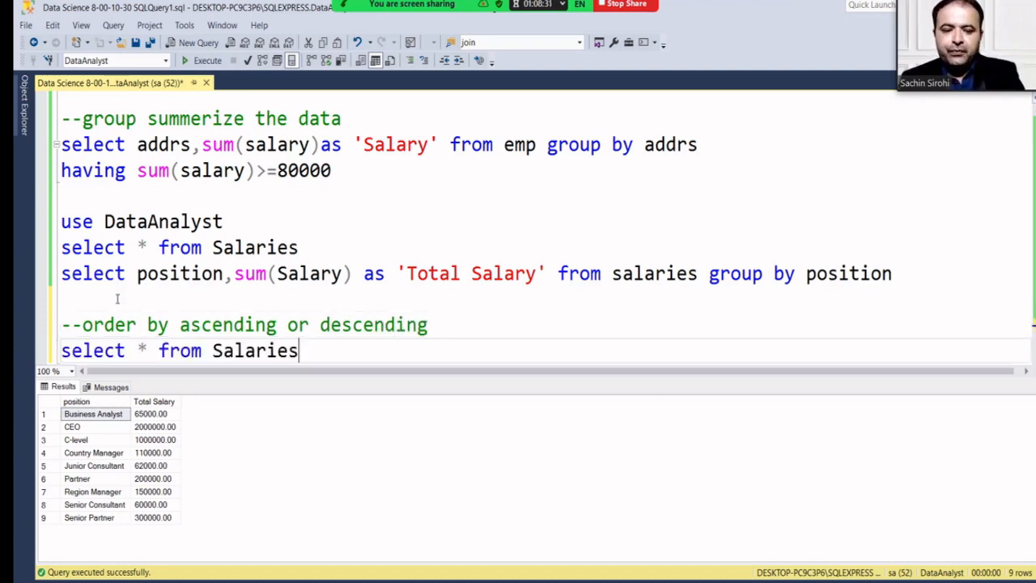
# Append 'order by position asc' to the pasted Salaries query and run it, sorting rows alphabetically.
pyautogui.moveTo(309, 348); pyautogui.dragTo(61, 349)
pyautogui.click(201, 63)
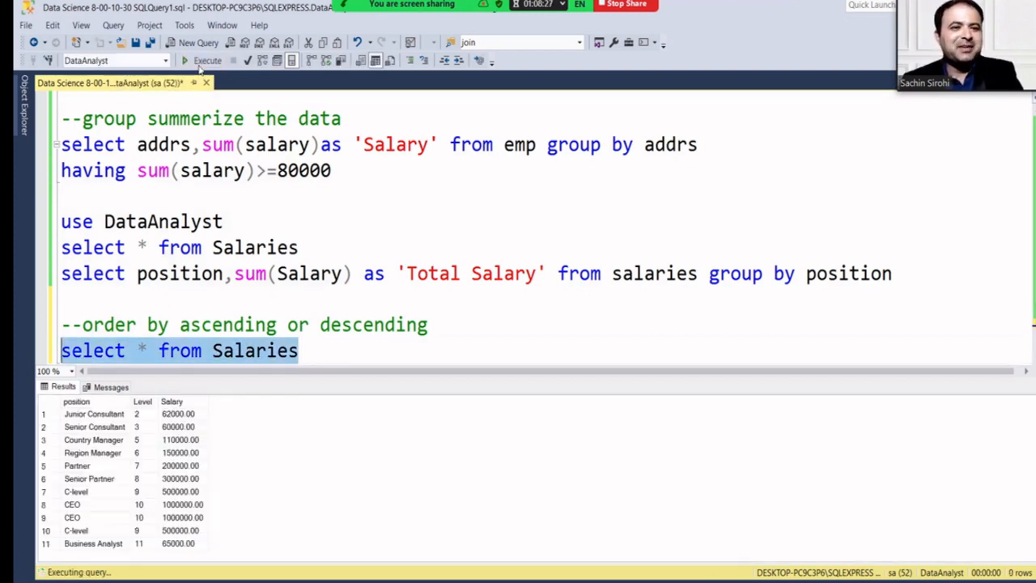
pyautogui.click(320, 350)
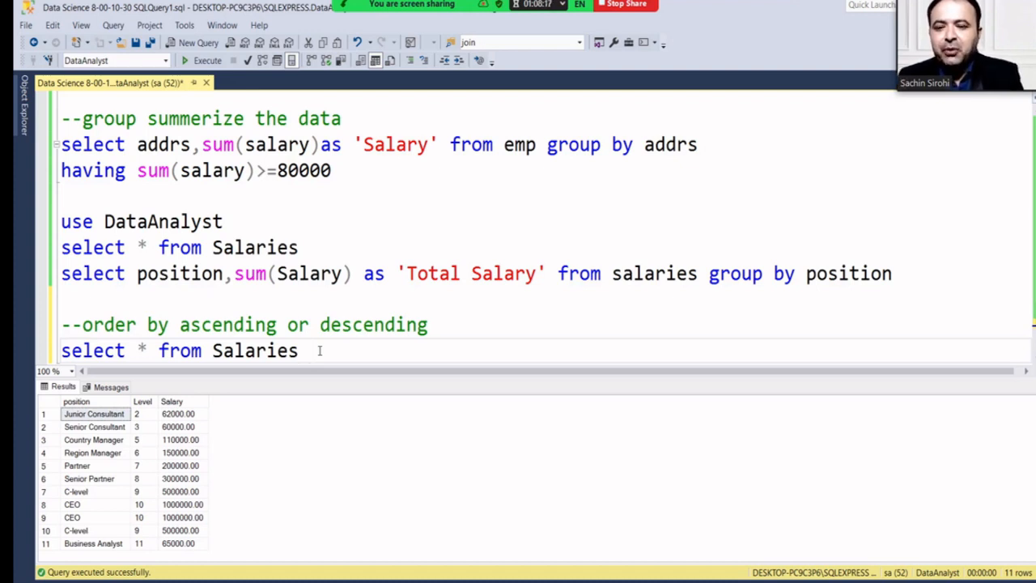
pyautogui.write('or')
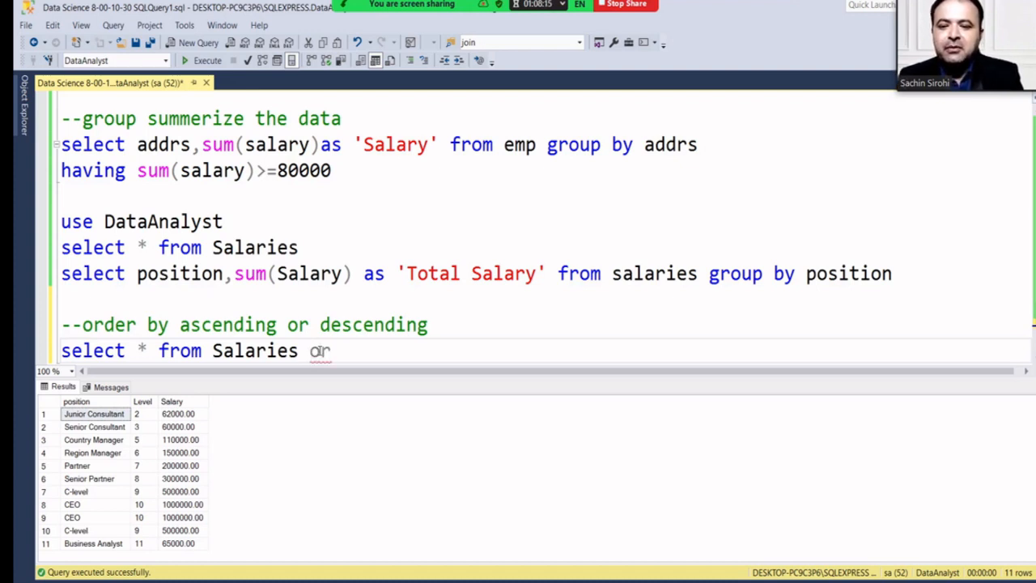
pyautogui.write('der by')
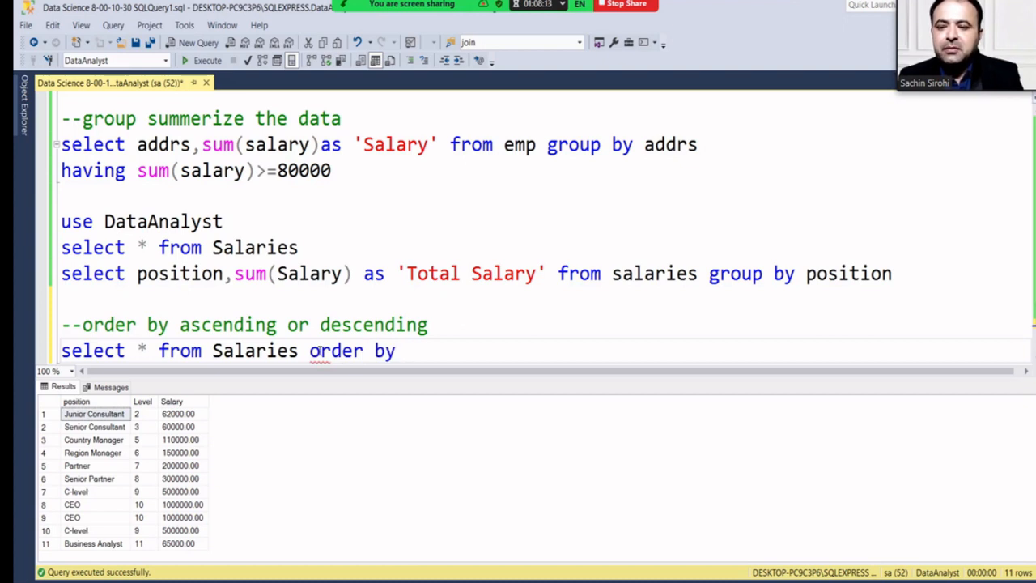
pyautogui.write(' posi')
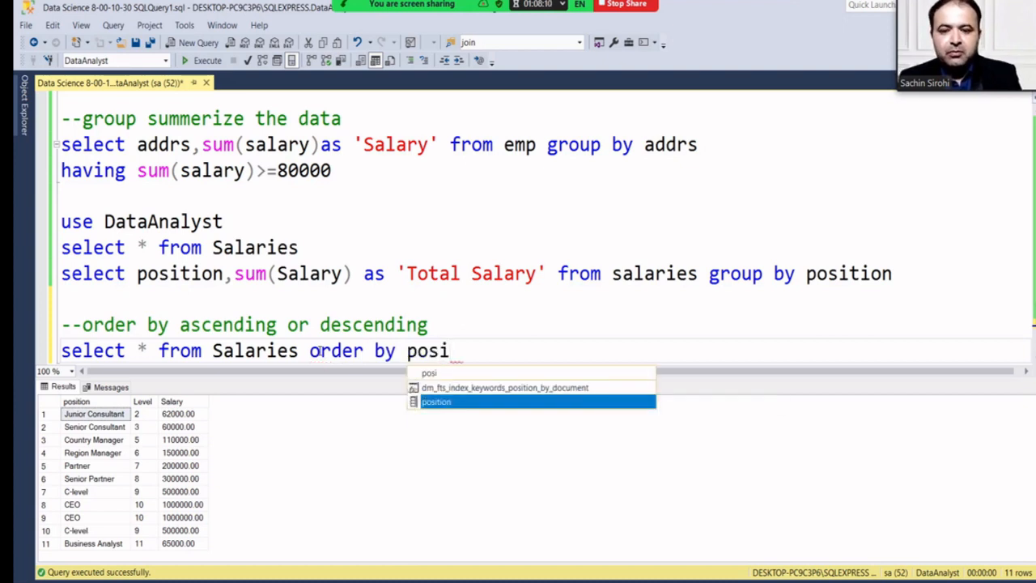
pyautogui.press('Tab')
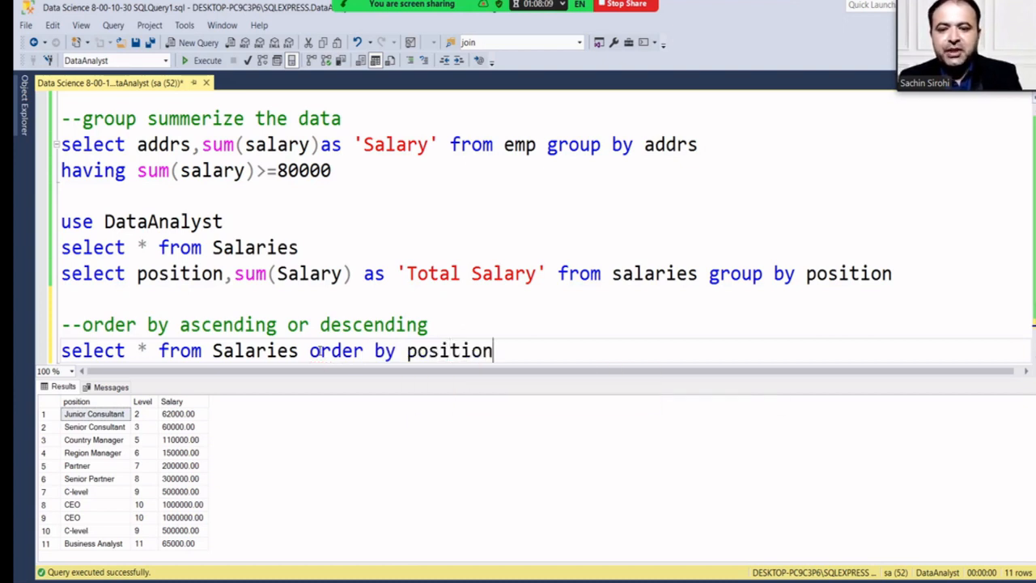
pyautogui.write('asc')
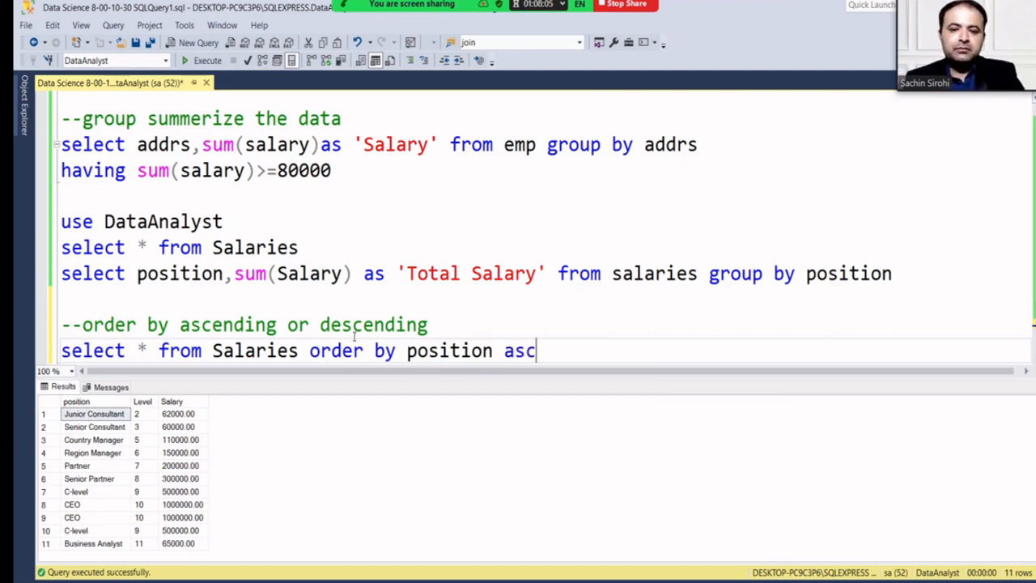
pyautogui.moveTo(540, 350); pyautogui.dragTo(61, 351)
pyautogui.hotkey('ctrl', 'c')
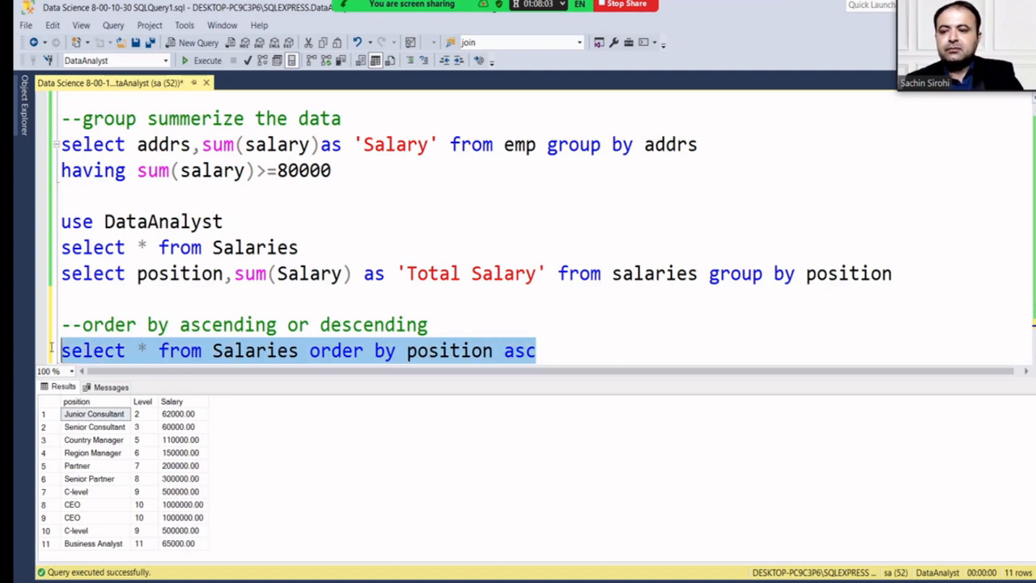
pyautogui.click(202, 62)
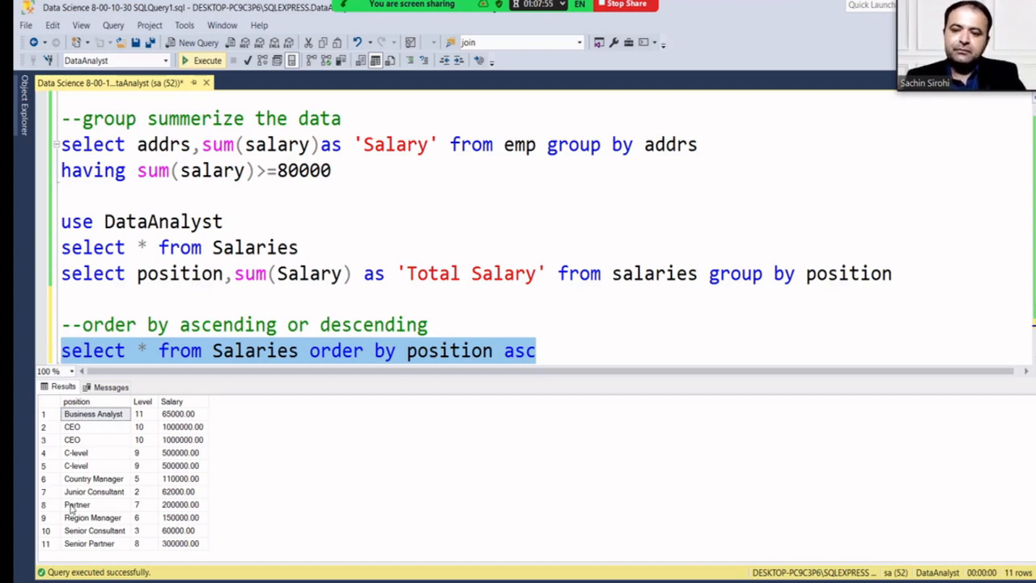
pyautogui.click(547, 349)
# Add a copy of the query sorted by Salary ascending and run it.
pyautogui.press('Return')
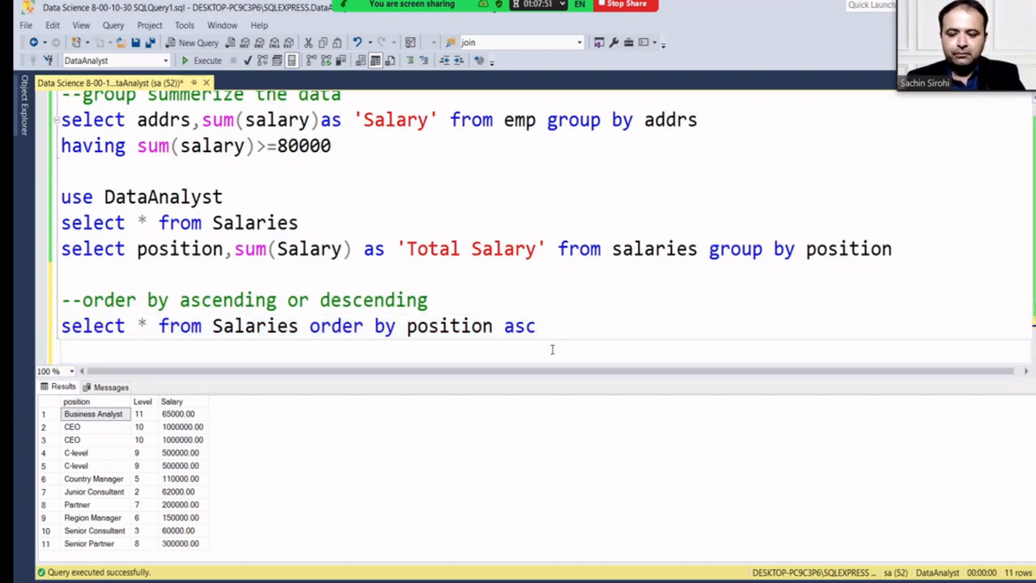
pyautogui.hotkey('ctrl', 'v')
pyautogui.press('Left')
pyautogui.press('Left')
pyautogui.press('Left')
pyautogui.press('Left')
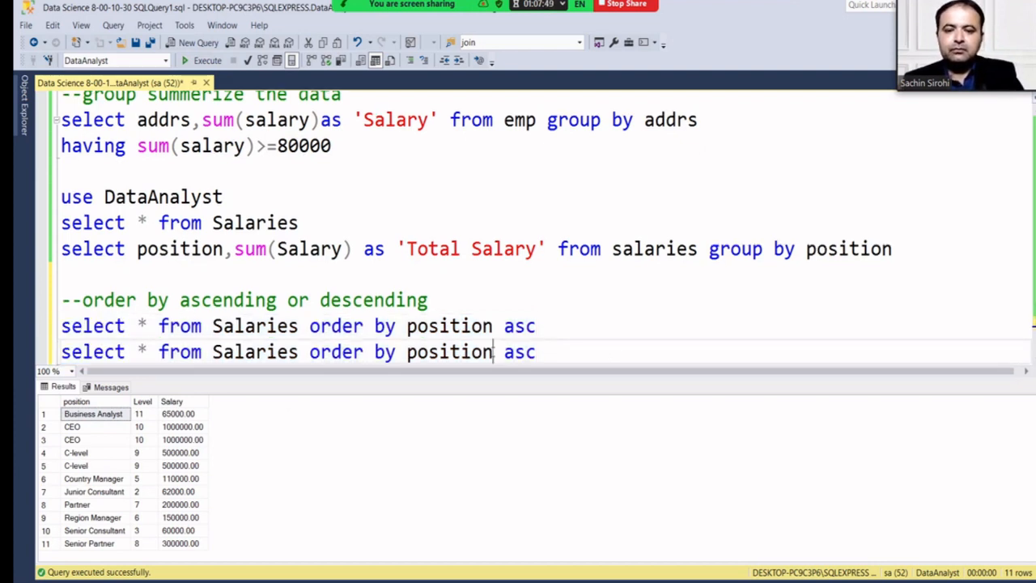
pyautogui.press('BackSpace')
pyautogui.press('BackSpace')
pyautogui.press('BackSpace')
pyautogui.press('BackSpace')
pyautogui.press('BackSpace')
pyautogui.press('BackSpace')
pyautogui.press('BackSpace')
pyautogui.press('BackSpace')
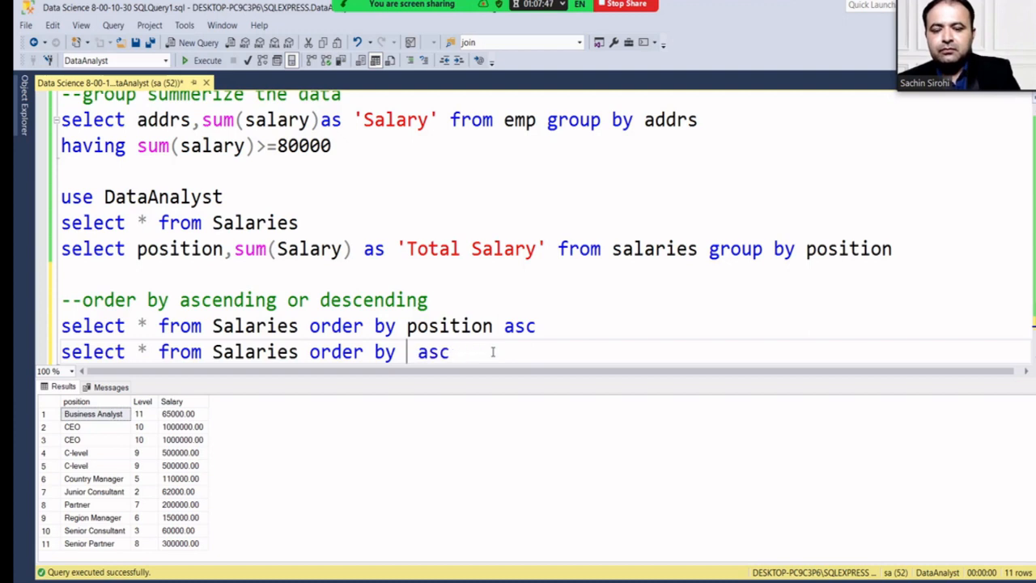
pyautogui.write('Salary')
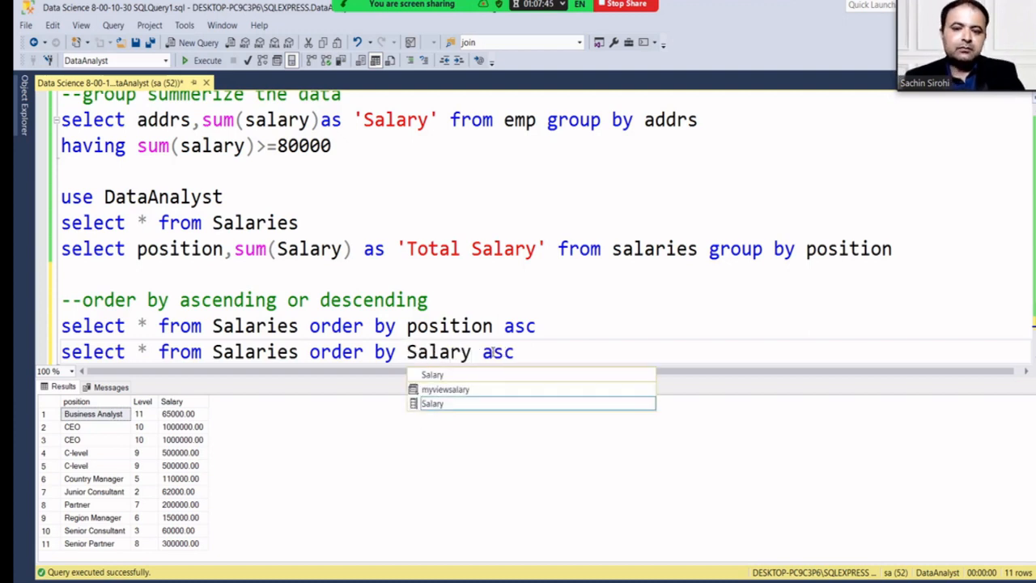
pyautogui.click(518, 354)
pyautogui.moveTo(521, 354); pyautogui.dragTo(57, 352)
pyautogui.click(204, 63)
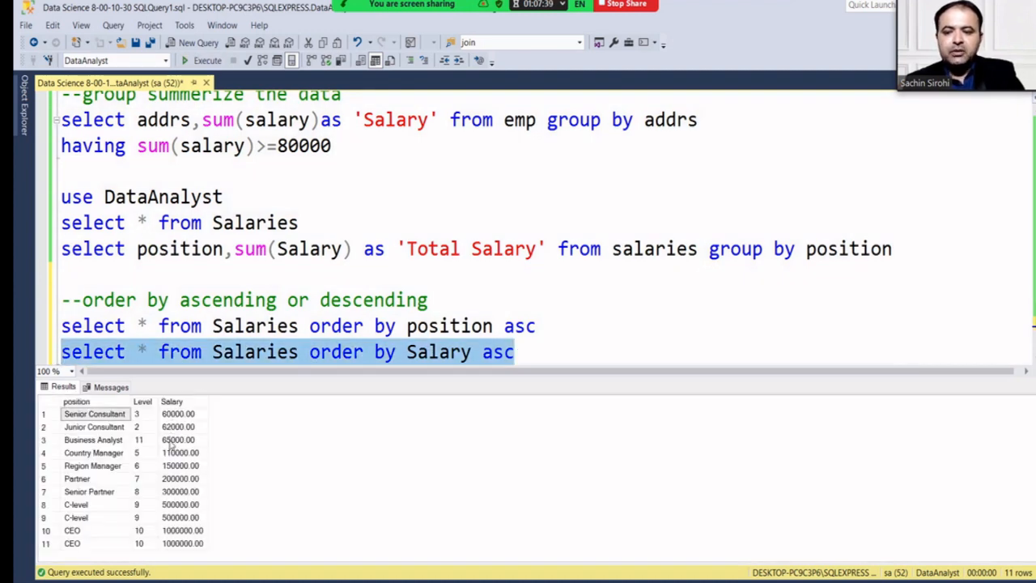
# Switch the sort to 'order by Salary desc' and run it, with CEO rows first.
pyautogui.click(543, 352)
pyautogui.press('BackSpace')
pyautogui.press('BackSpace')
pyautogui.press('BackSpace')
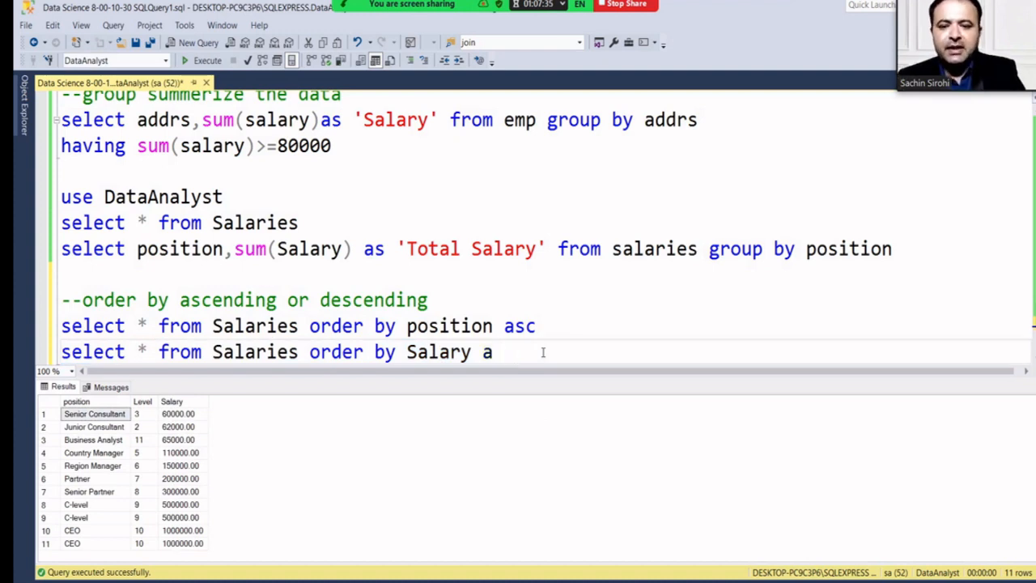
pyautogui.write('desc')
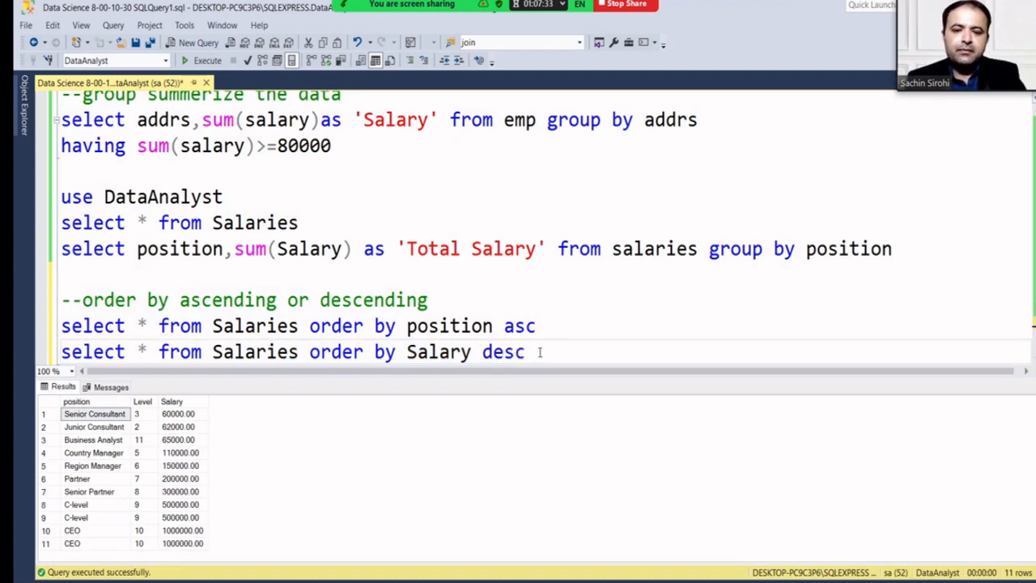
pyautogui.moveTo(540, 351); pyautogui.dragTo(47, 328)
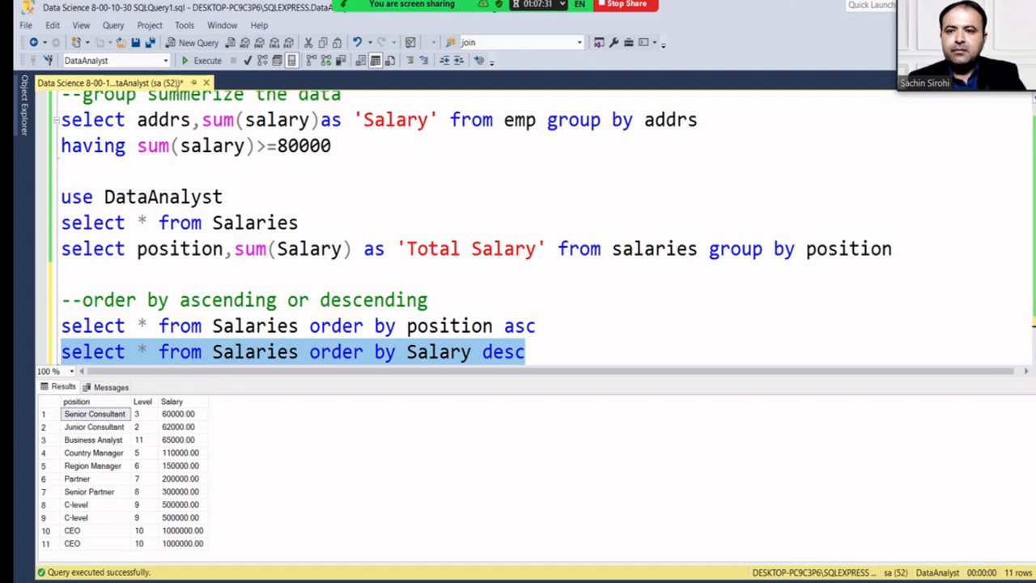
pyautogui.click(195, 63)
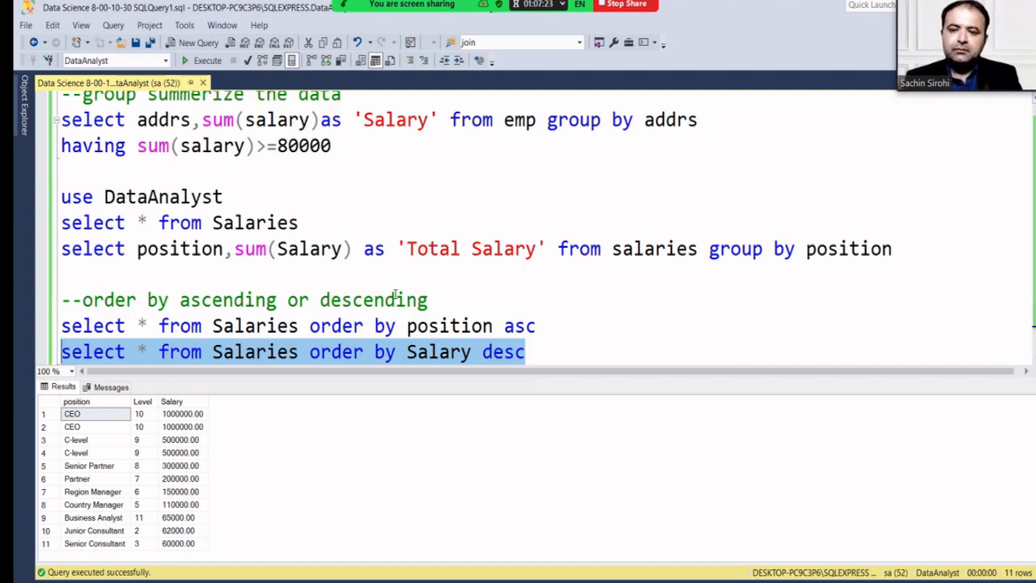
pyautogui.moveTo(405, 377); pyautogui.dragTo(411, 500)
# Scroll through the script from the emp and dept queries down to the Salaries order-by queries.
pyautogui.scroll(15, 429, 383)
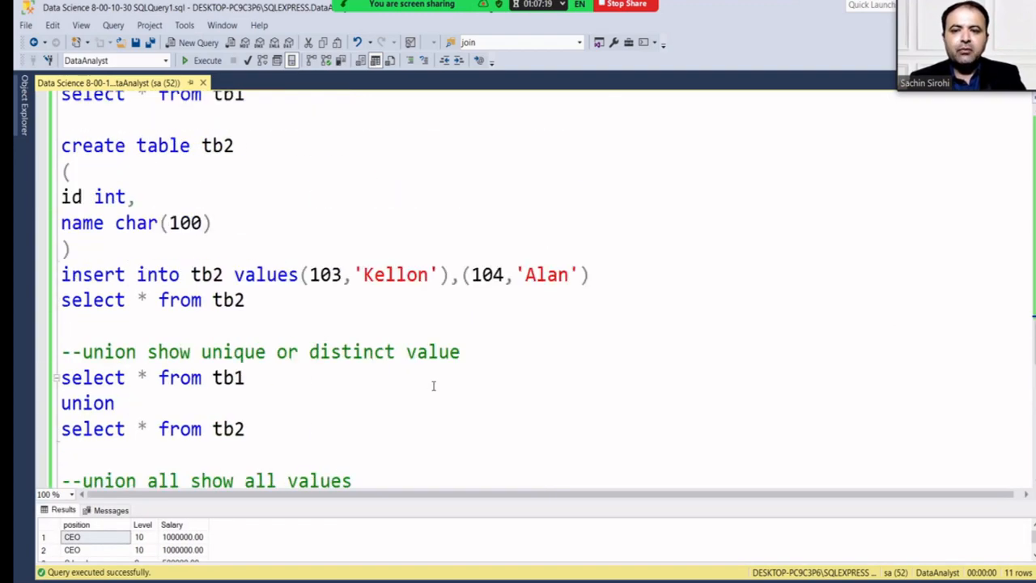
pyautogui.scroll(10, 433, 386)
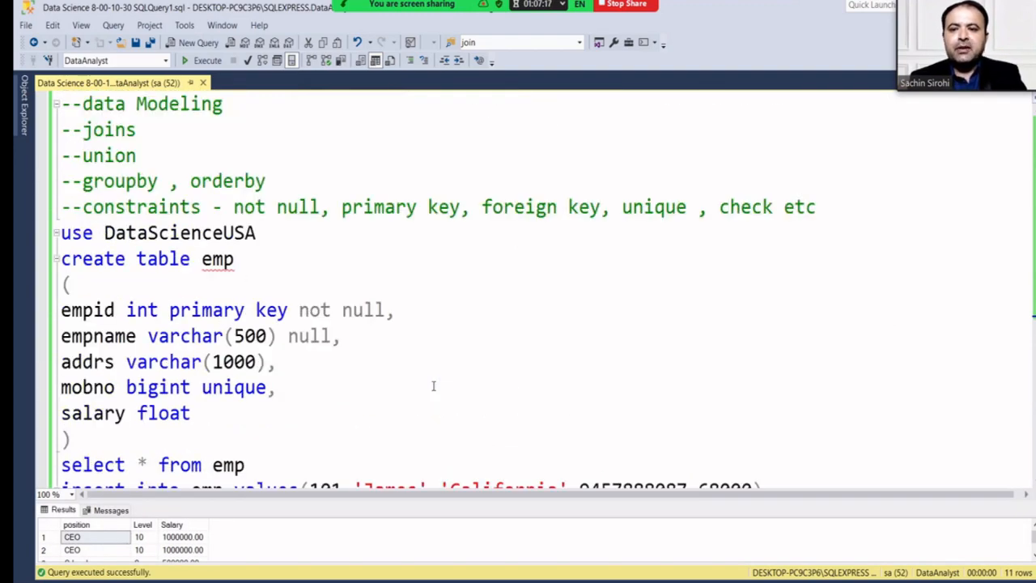
pyautogui.scroll(-2, 433, 386)
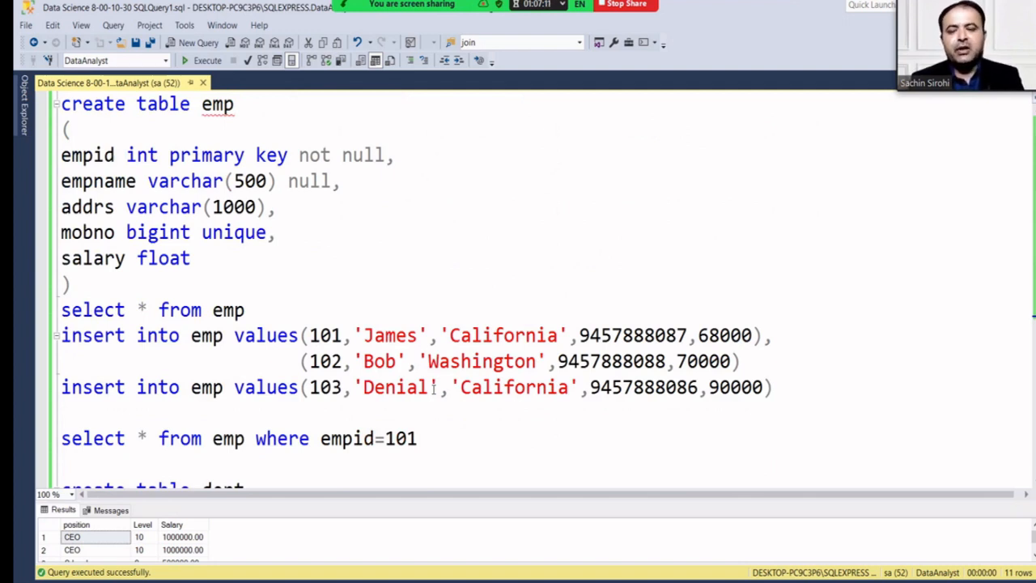
pyautogui.scroll(-3, 434, 389)
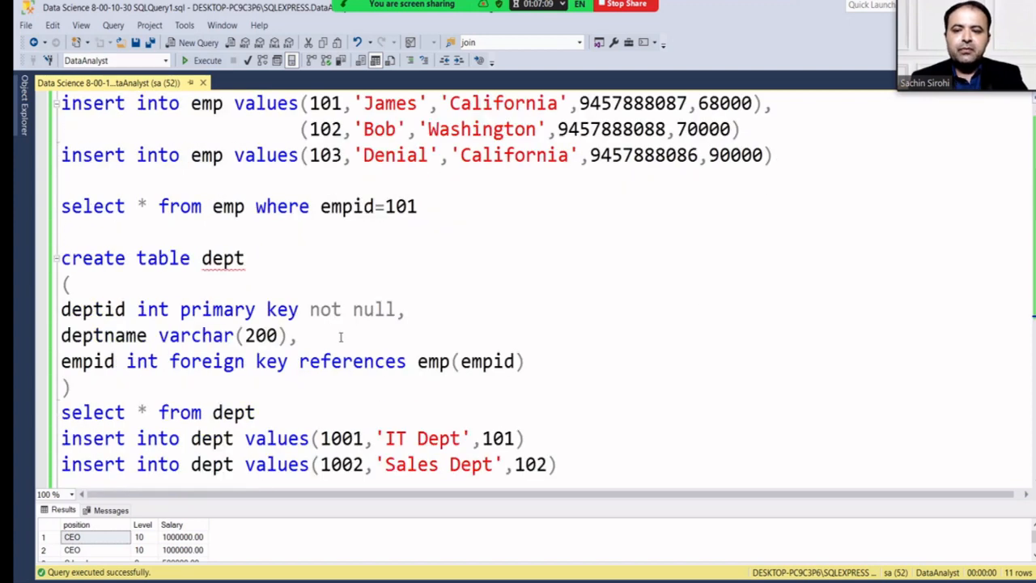
pyautogui.scroll(-2, 437, 340)
pyautogui.click(202, 308)
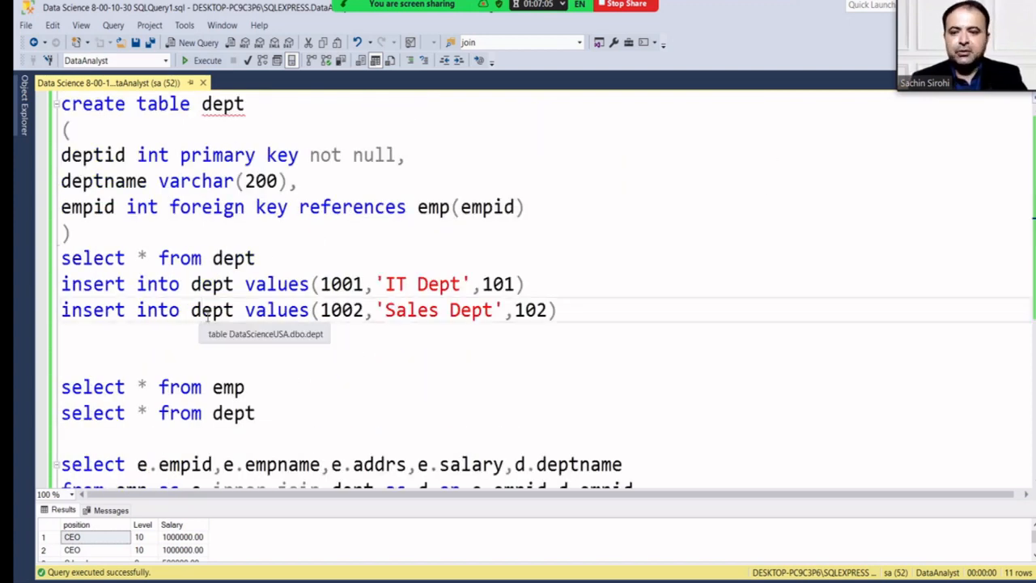
pyautogui.scroll(-1, 206, 319)
pyautogui.scroll(-2, 208, 321)
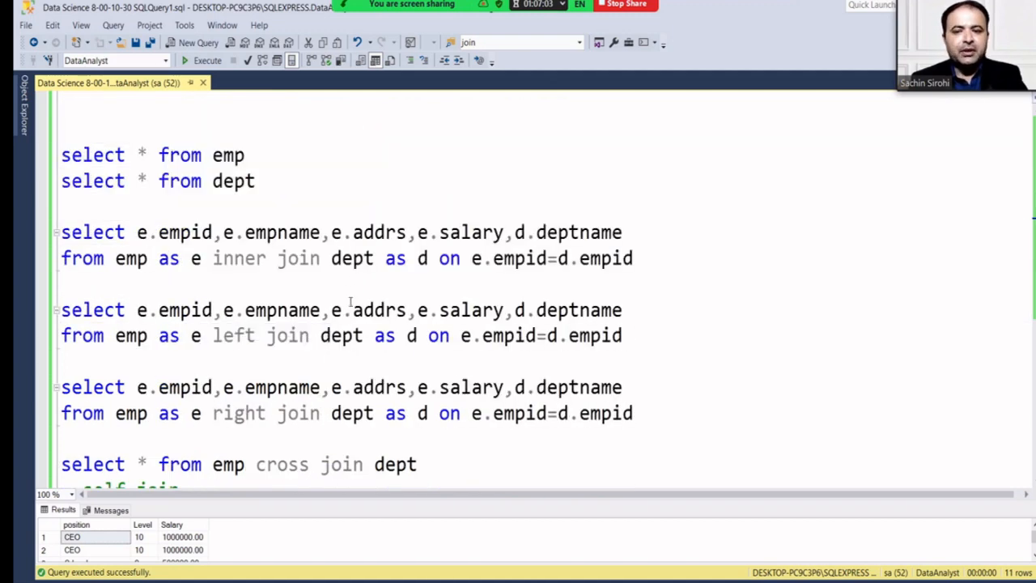
pyautogui.scroll(-3, 349, 314)
pyautogui.scroll(-1, 349, 314)
pyautogui.scroll(-5, 348, 314)
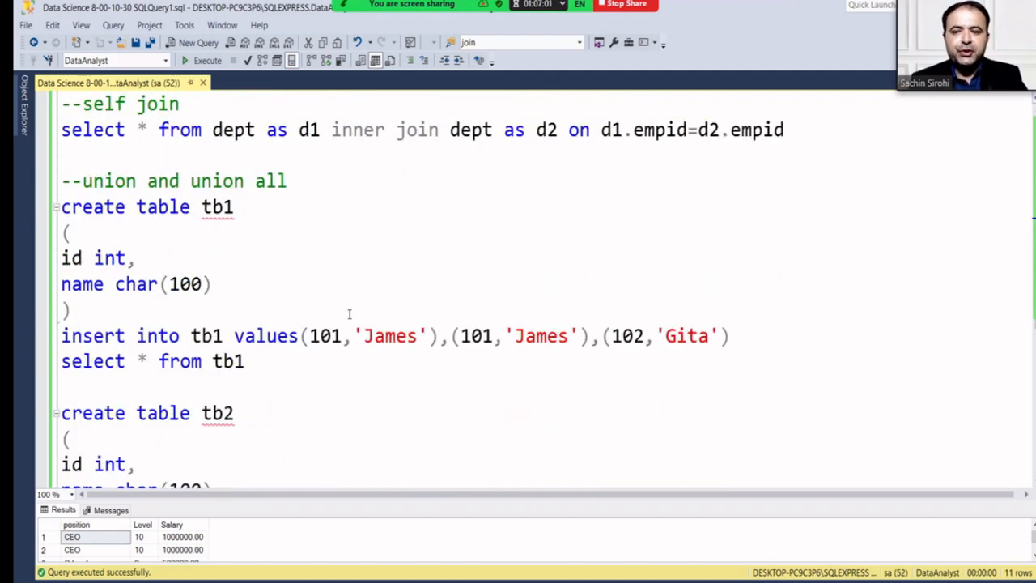
pyautogui.scroll(-4, 348, 314)
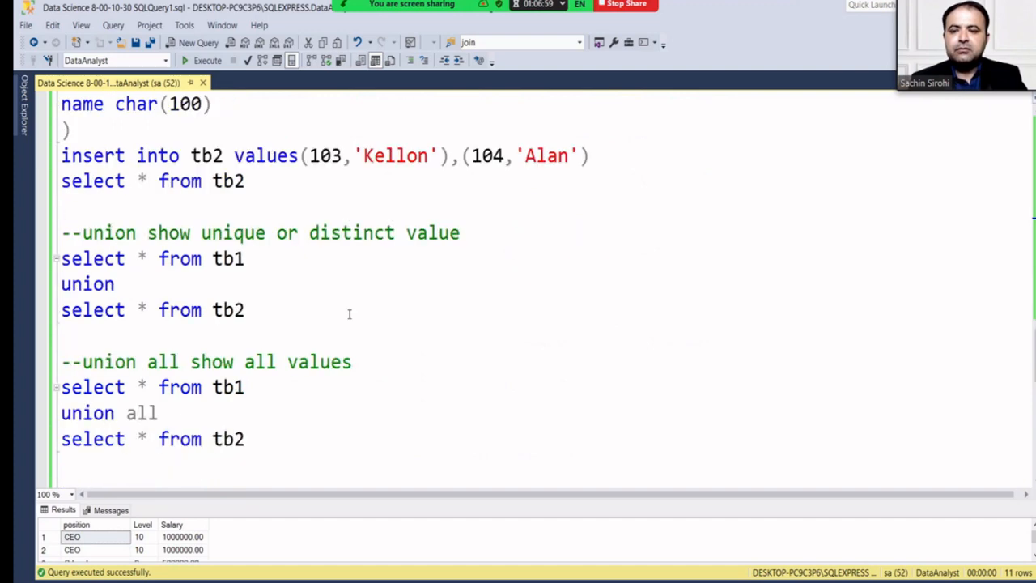
pyautogui.scroll(-3, 349, 314)
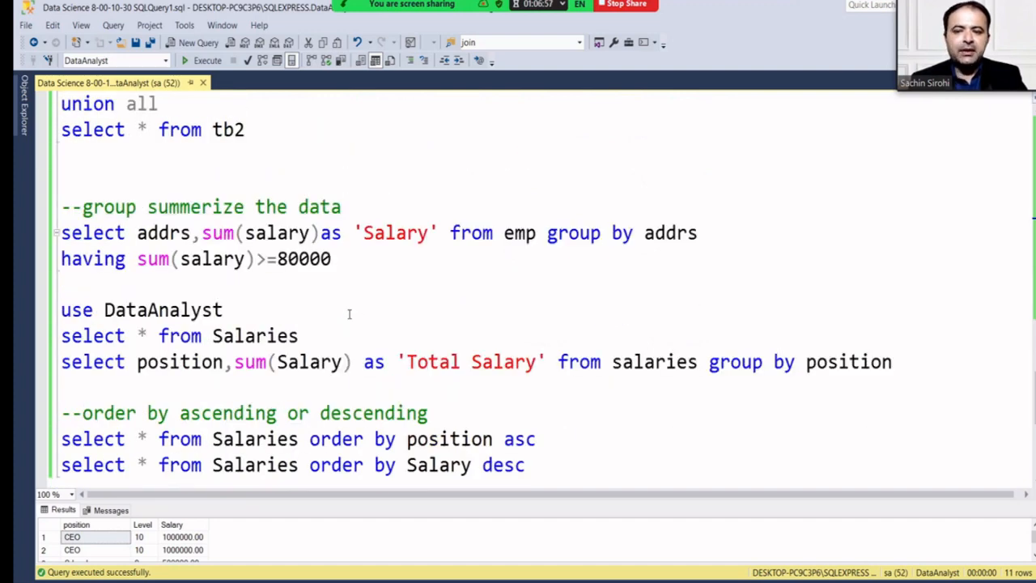
# Add blank lines below the 'order by Salary desc' query.
pyautogui.click(571, 311)
pyautogui.press('Return')
pyautogui.press('Return')
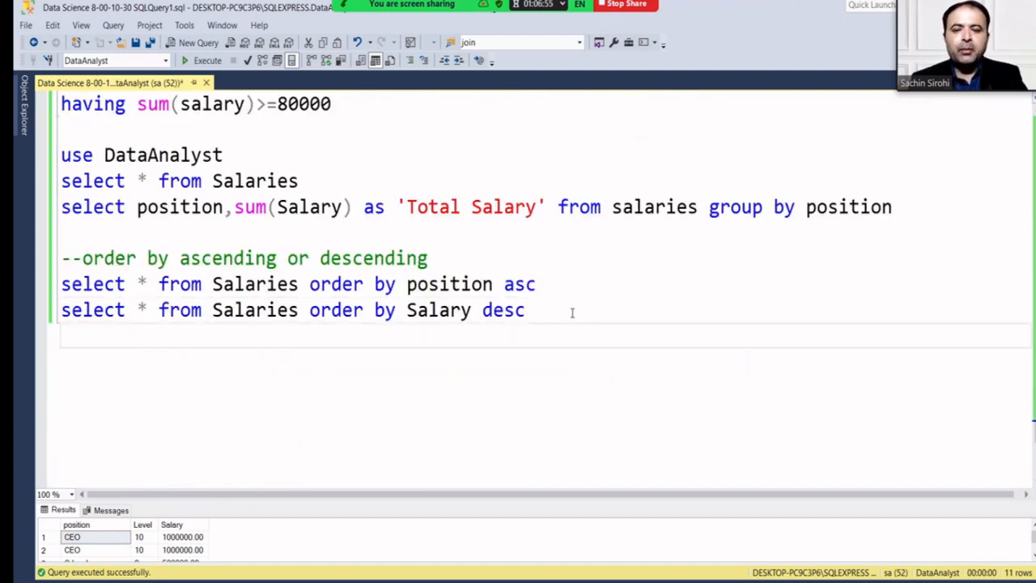
pyautogui.moveTo(314, 184); pyautogui.dragTo(16, 194)
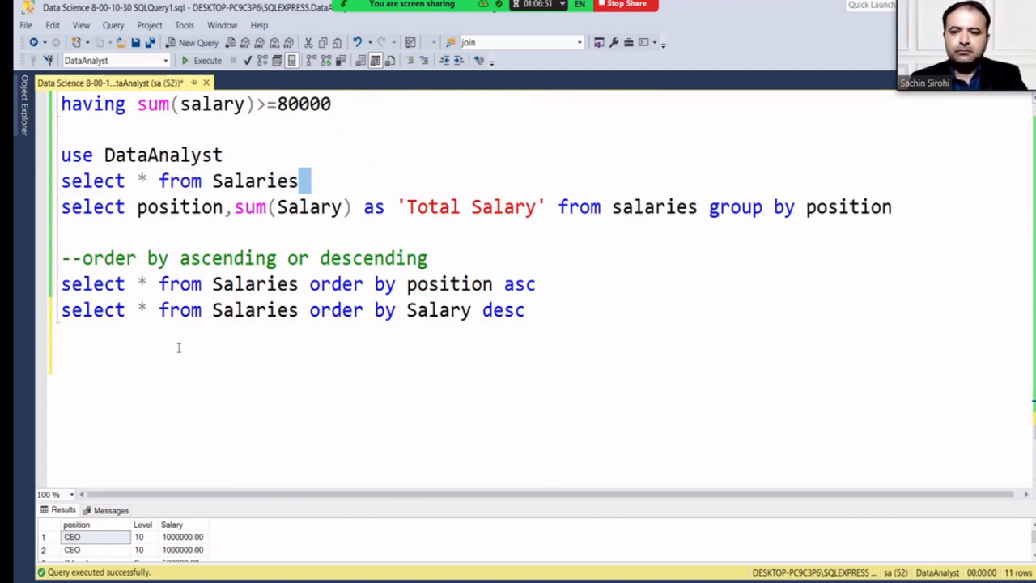
pyautogui.click(334, 155)
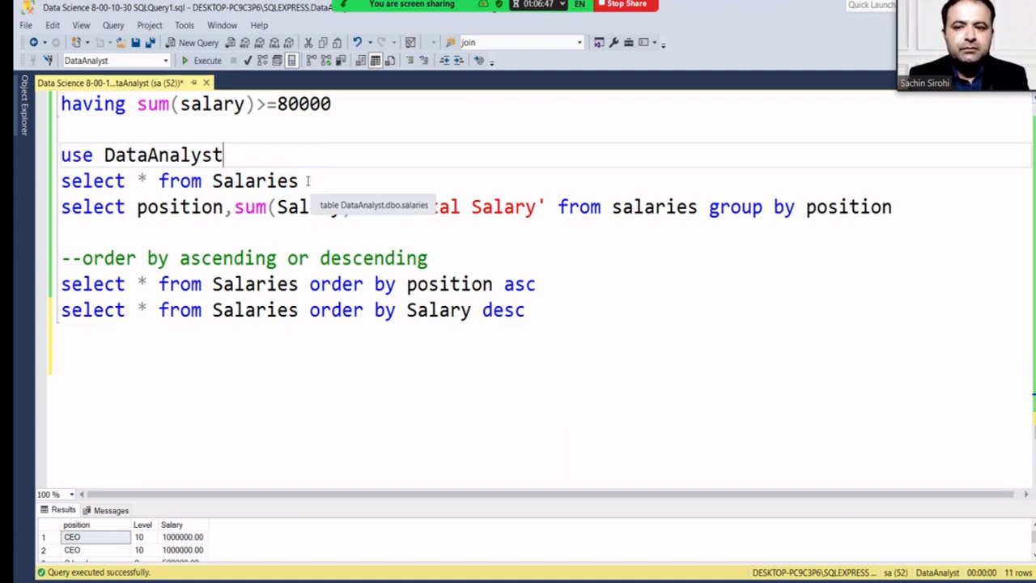
pyautogui.click(451, 311)
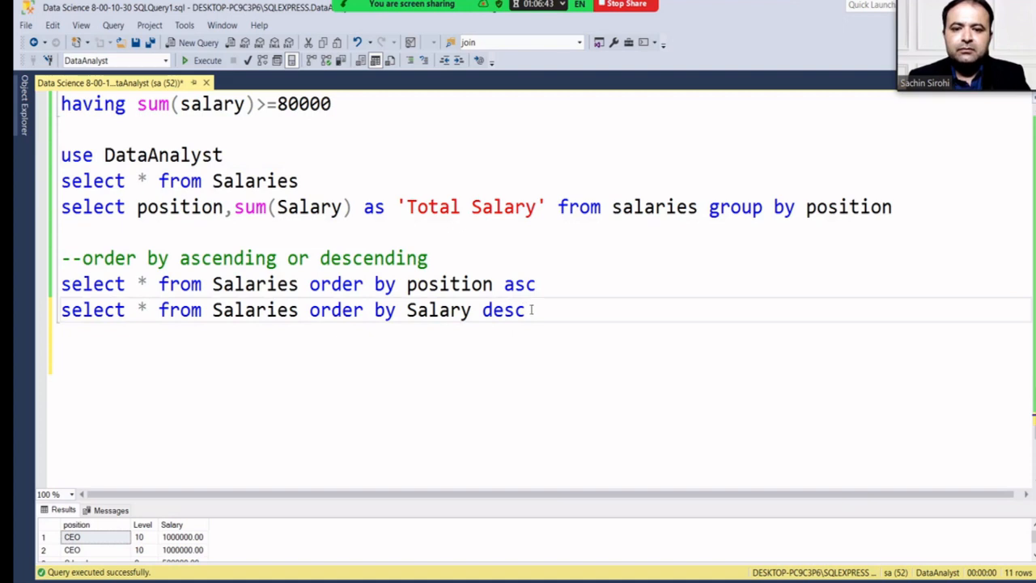
# Rerun 'select * from Salaries', enlarge the results to all 11 rows and widen the Salary column.
pyautogui.moveTo(299, 182); pyautogui.dragTo(61, 182)
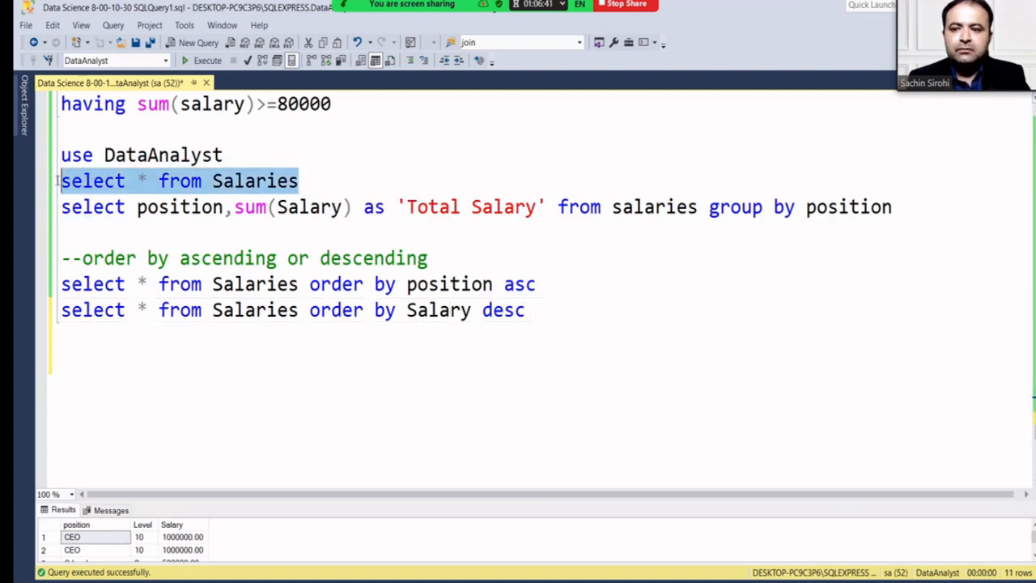
pyautogui.click(198, 64)
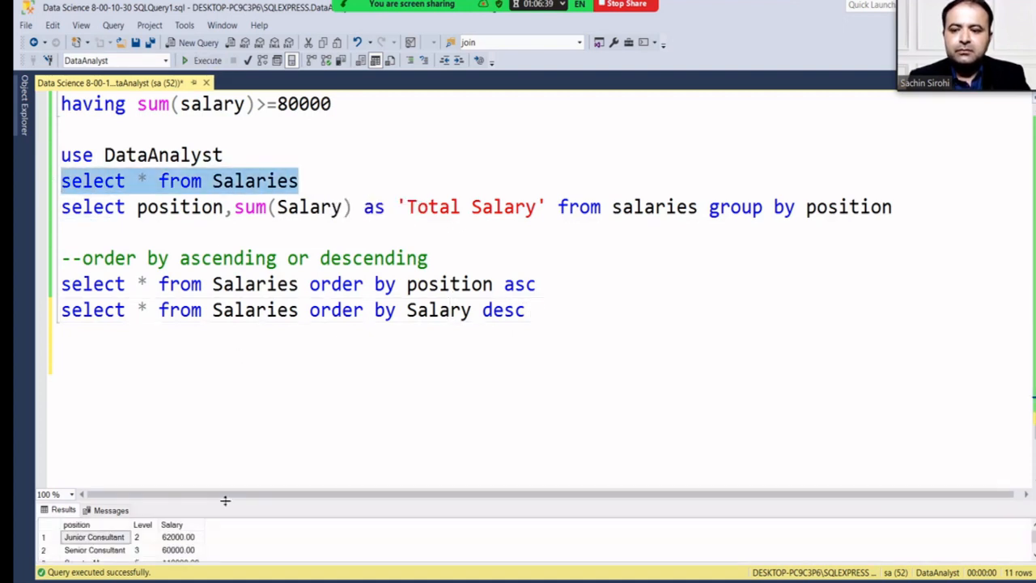
pyautogui.moveTo(226, 501); pyautogui.dragTo(224, 369)
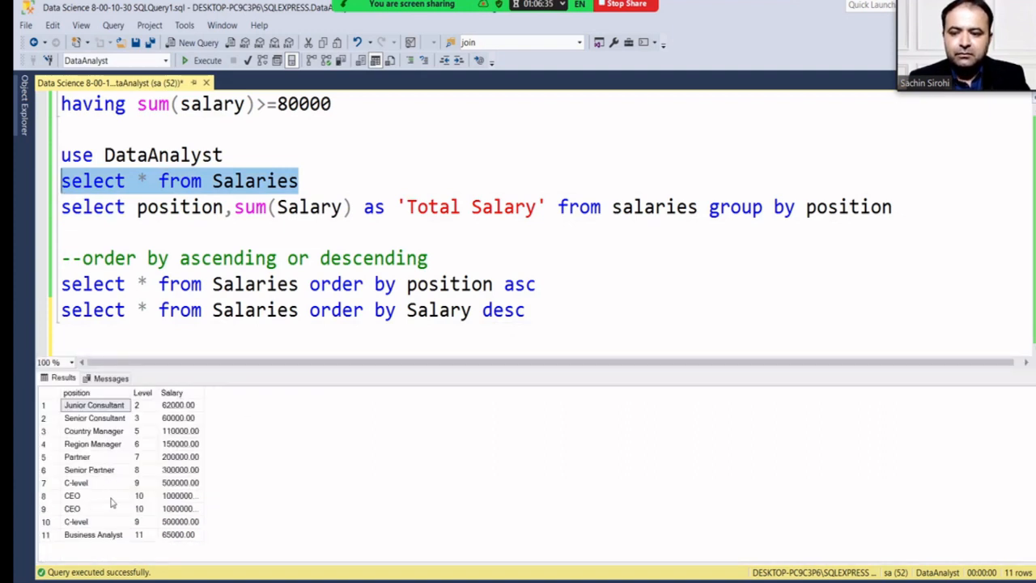
pyautogui.moveTo(162, 495); pyautogui.dragTo(171, 510)
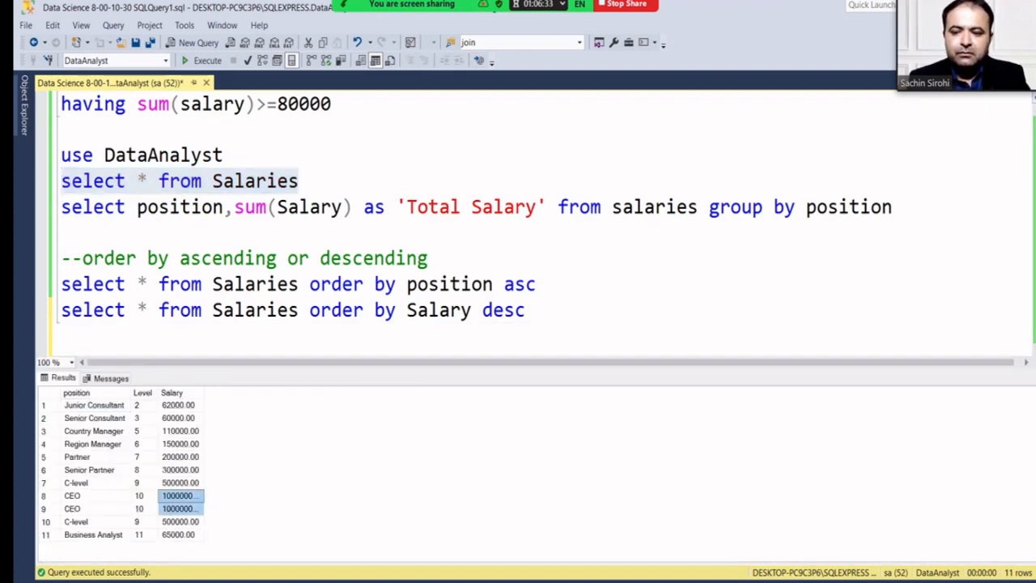
pyautogui.moveTo(204, 392); pyautogui.dragTo(263, 392)
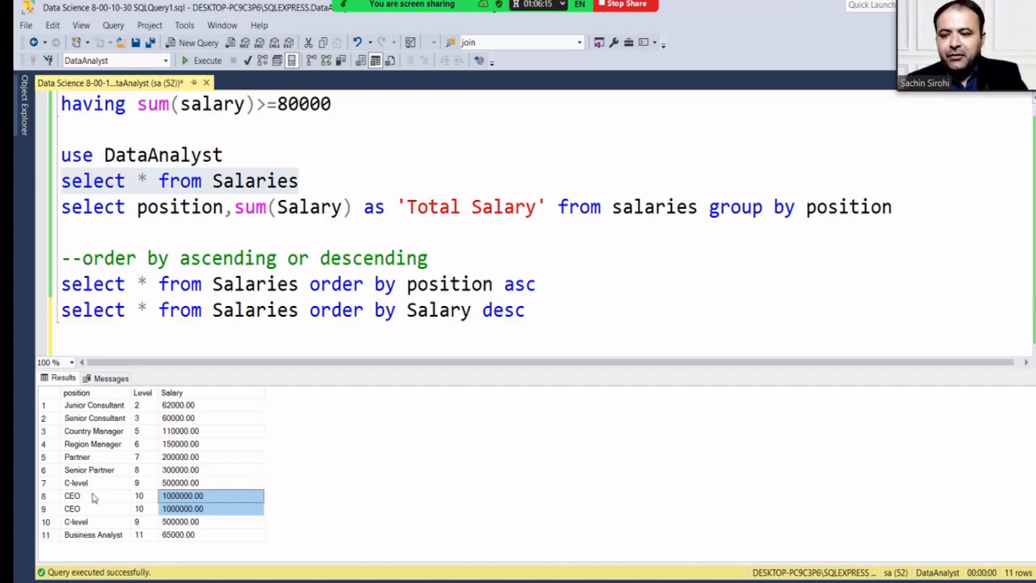
# Highlight the CEO Position and Level cells, then the Junior Consultant and Country Manager cells.
pyautogui.moveTo(91, 495); pyautogui.dragTo(196, 517)
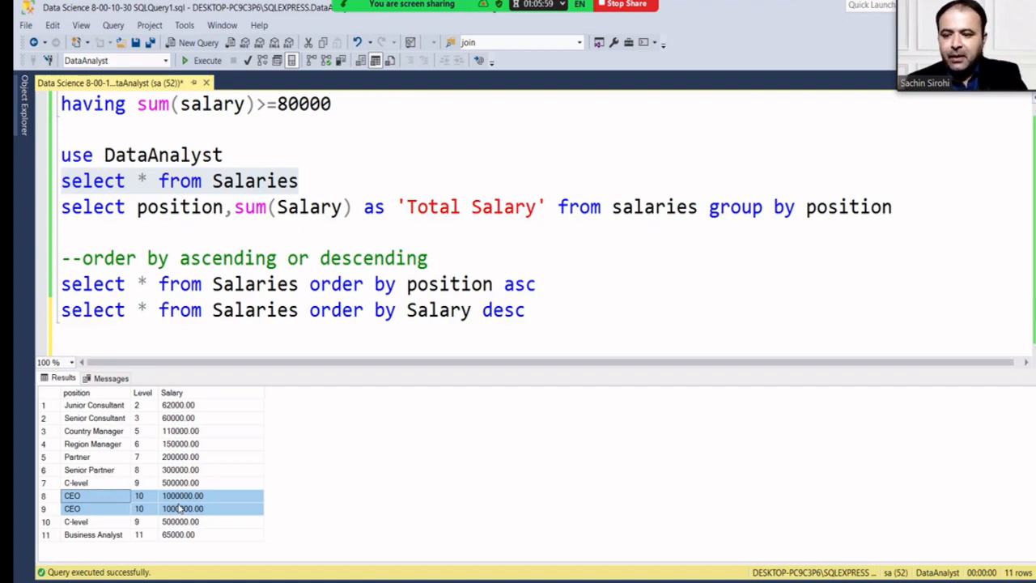
pyautogui.click(109, 409)
pyautogui.click(109, 431)
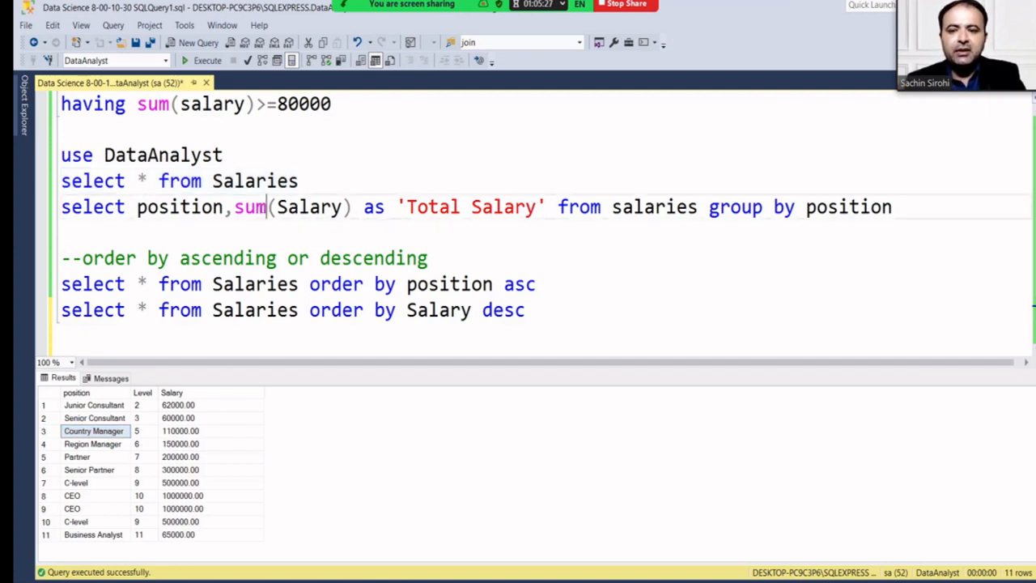
# Enlarge the editor over the results and place the cursor on the empty line after the last query.
pyautogui.doubleClick(236, 207)
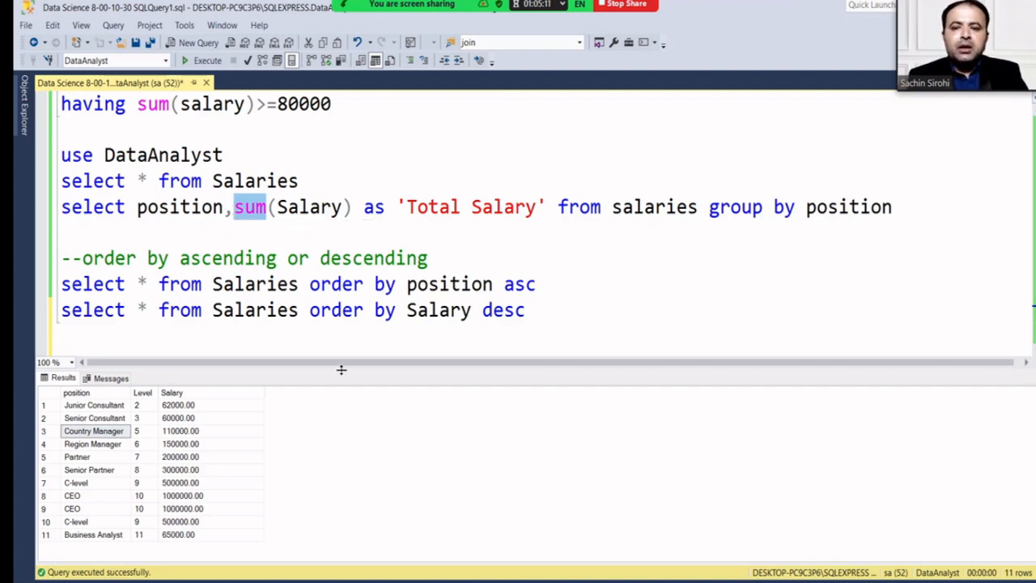
pyautogui.moveTo(340, 380); pyautogui.dragTo(348, 426)
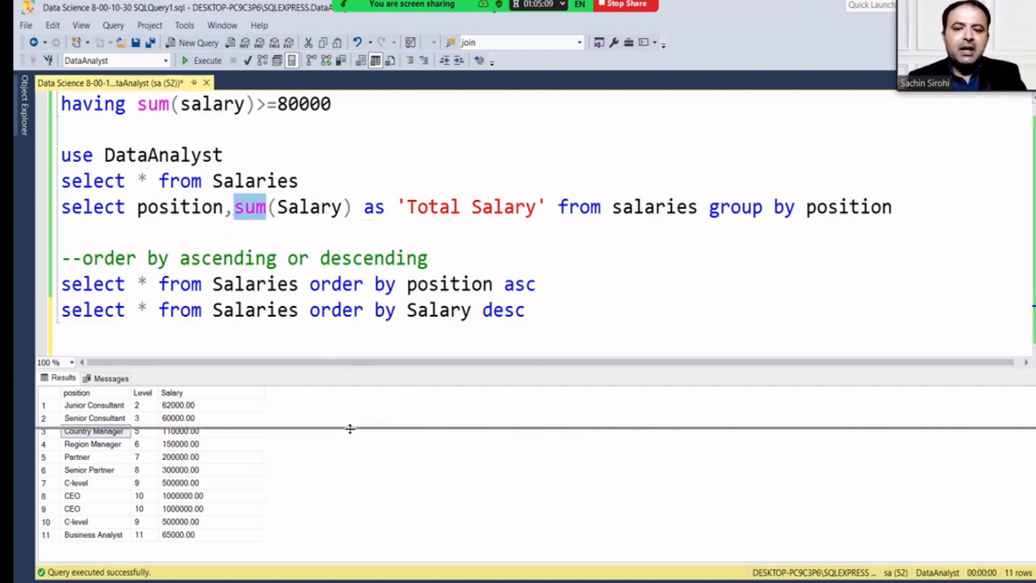
pyautogui.click(404, 363)
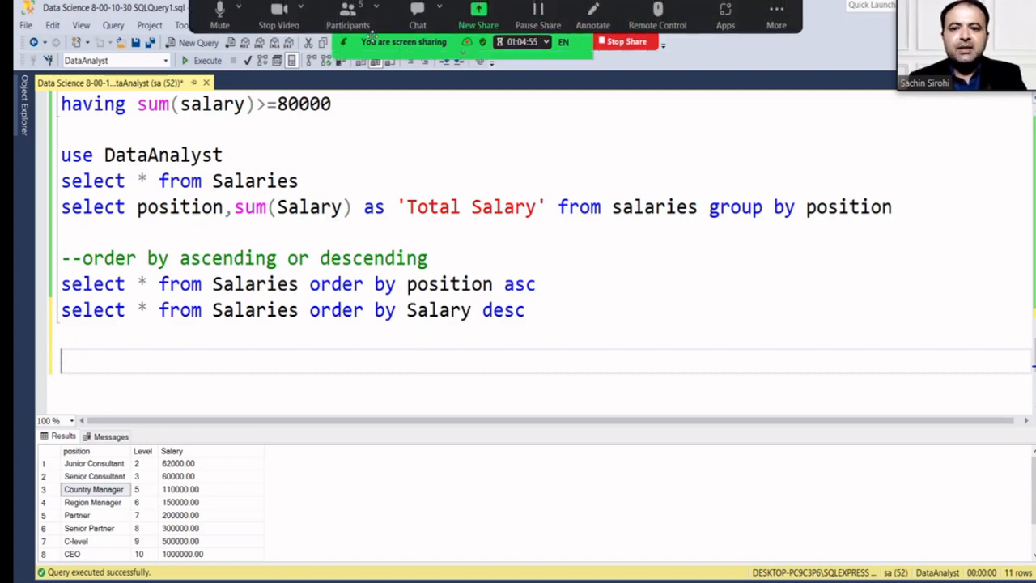
# Open and close the Zoom participants list twice, and give the query editor more room.
pyautogui.click(348, 14)
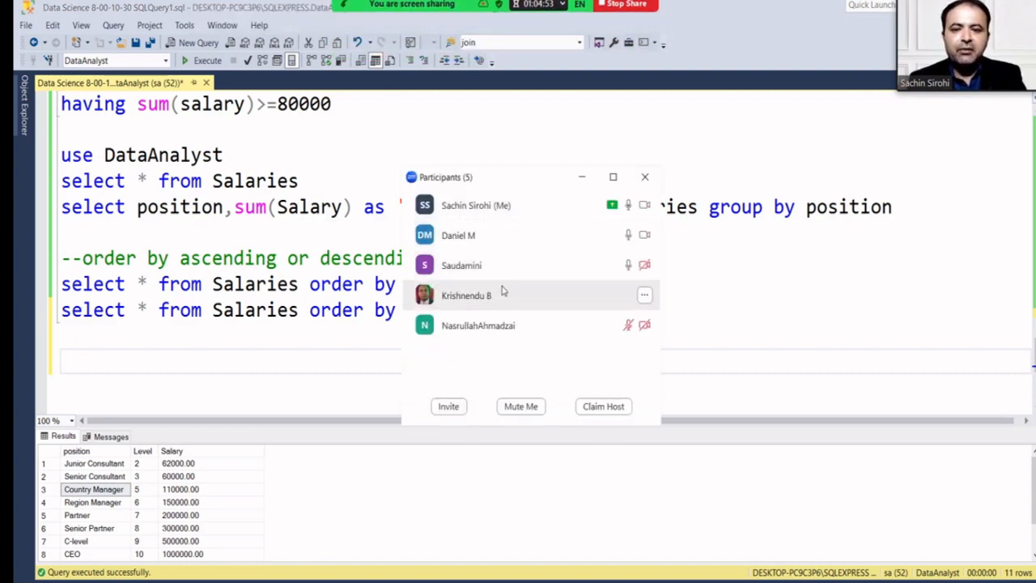
pyautogui.click(644, 178)
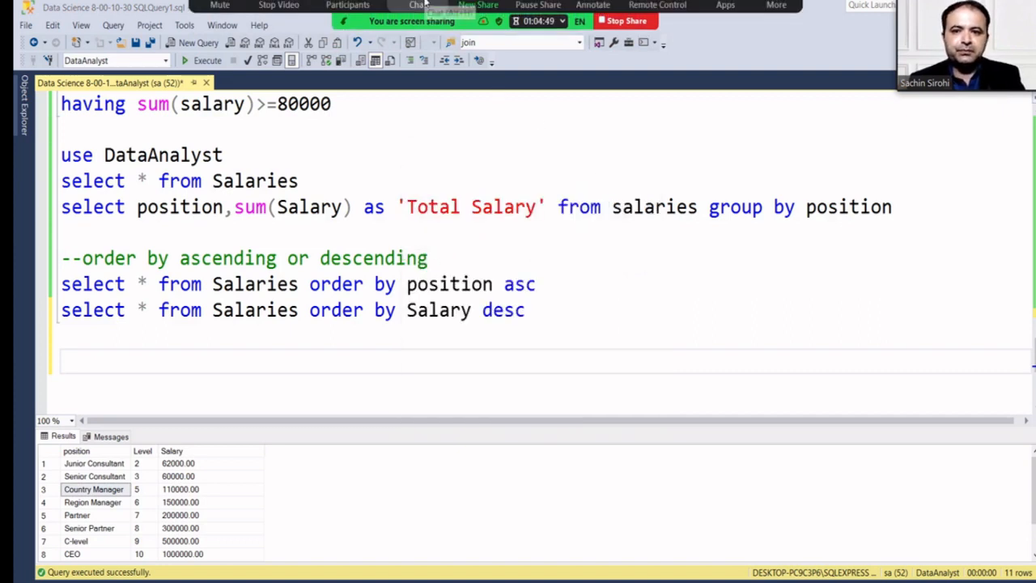
pyautogui.click(348, 18)
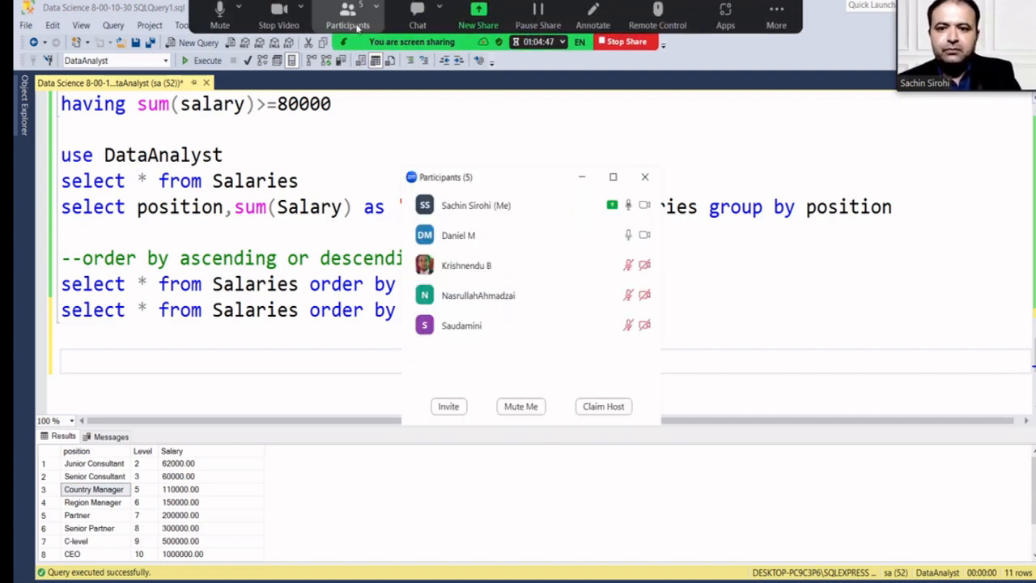
pyautogui.click(644, 176)
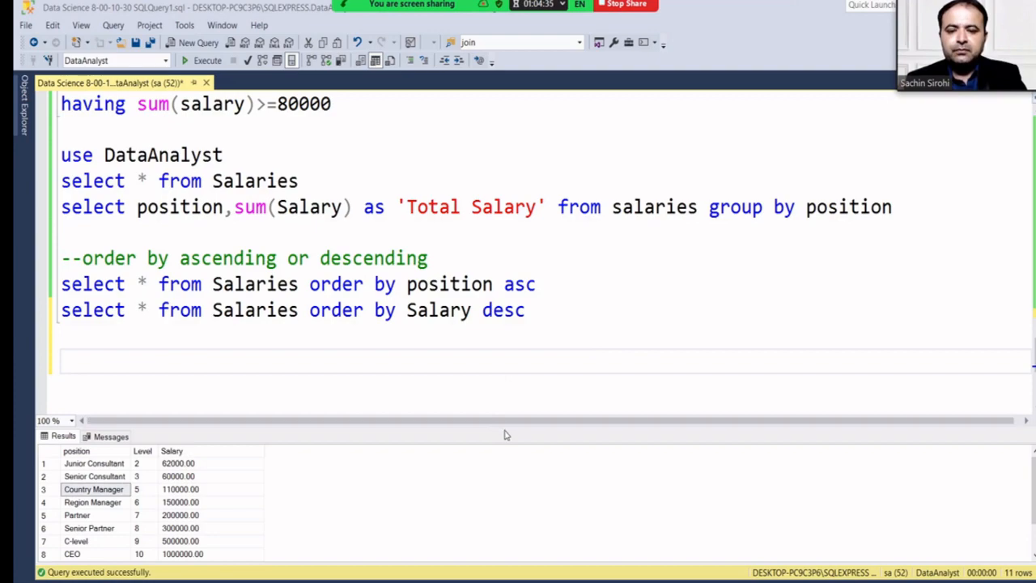
pyautogui.moveTo(499, 428); pyautogui.dragTo(499, 507)
pyautogui.scroll(15, 493, 374)
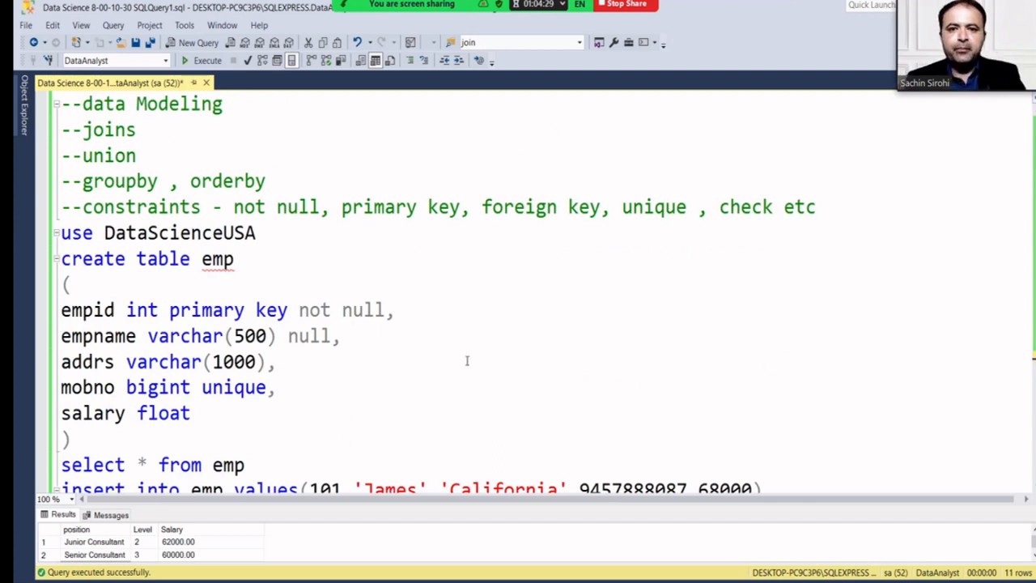
# Open the meeting chat with its message box ready, then leave the full-screen course slide view.
pyautogui.click(417, 22)
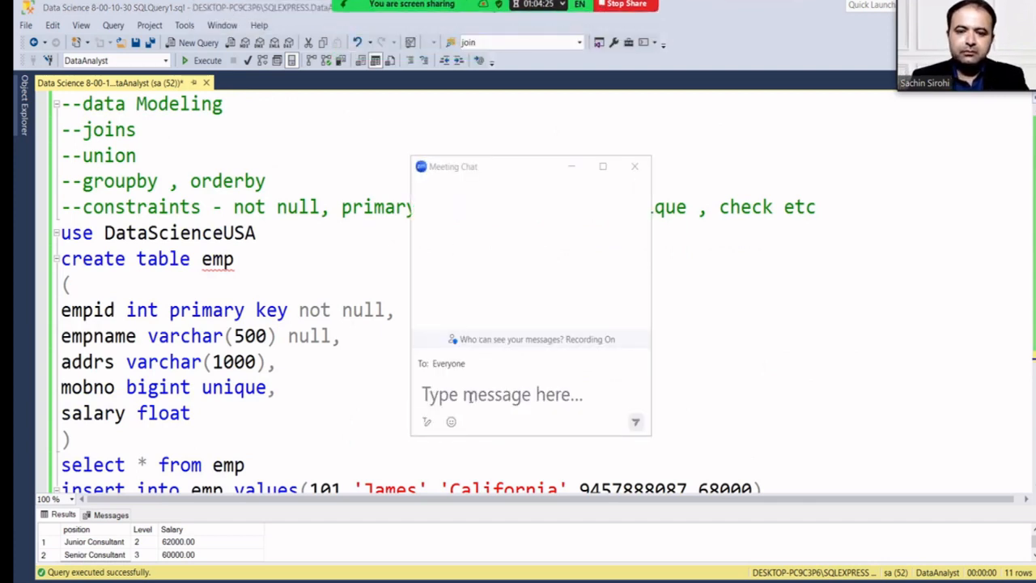
pyautogui.click(470, 395)
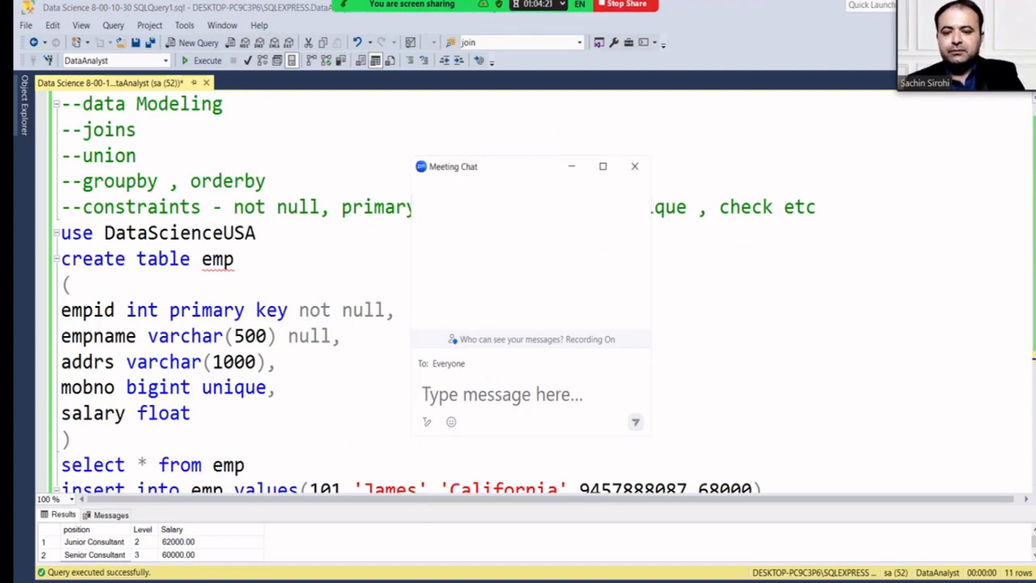
pyautogui.click(388, 581)
pyautogui.press('Escape')
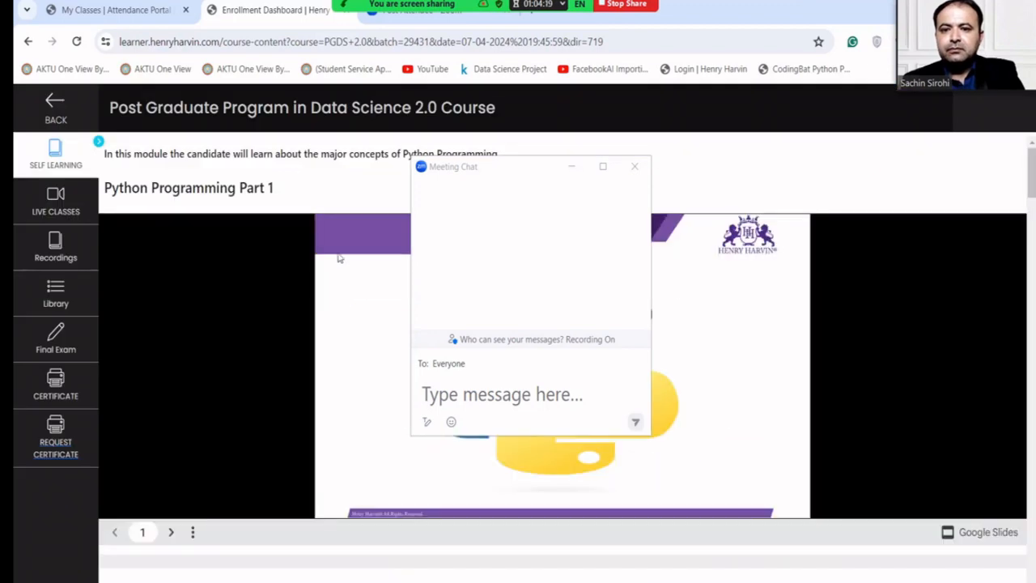
# Select the host key in the class's row of the attendance portal, then return to the Zoom meeting page.
pyautogui.click(146, 6)
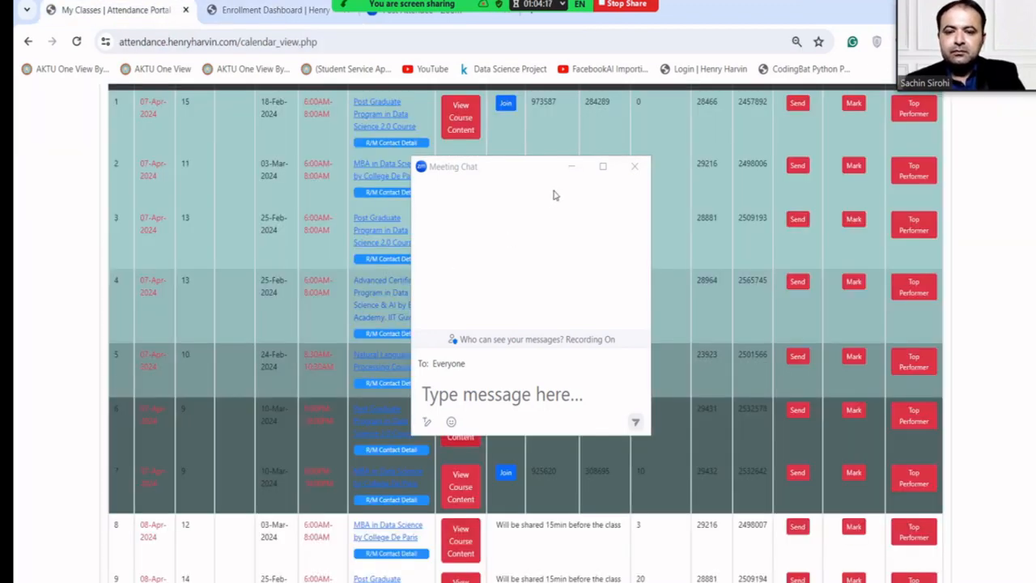
pyautogui.click(575, 166)
pyautogui.scroll(-2, 511, 304)
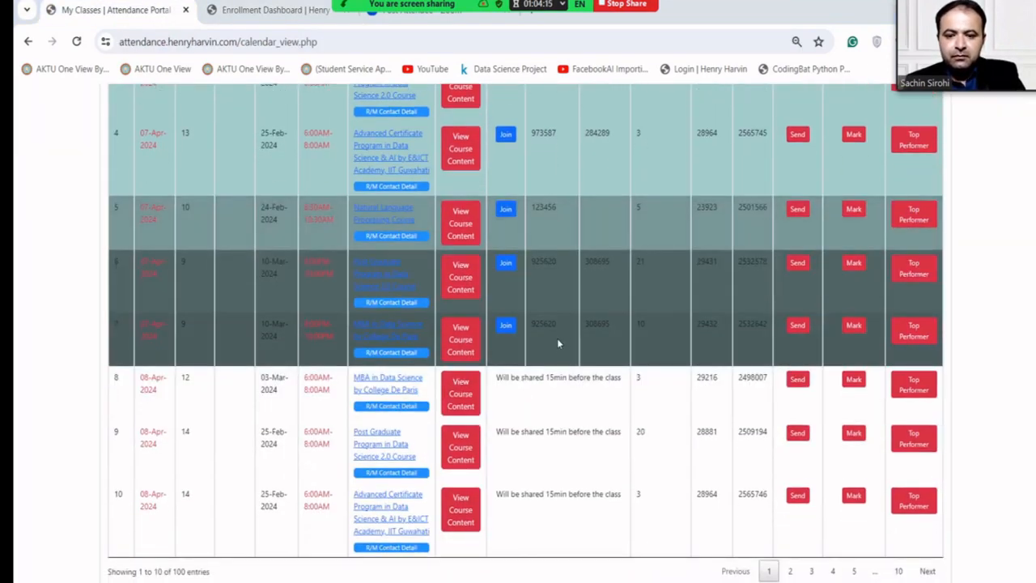
pyautogui.moveTo(611, 328); pyautogui.dragTo(585, 324)
pyautogui.hotkey('ctrl', 'c')
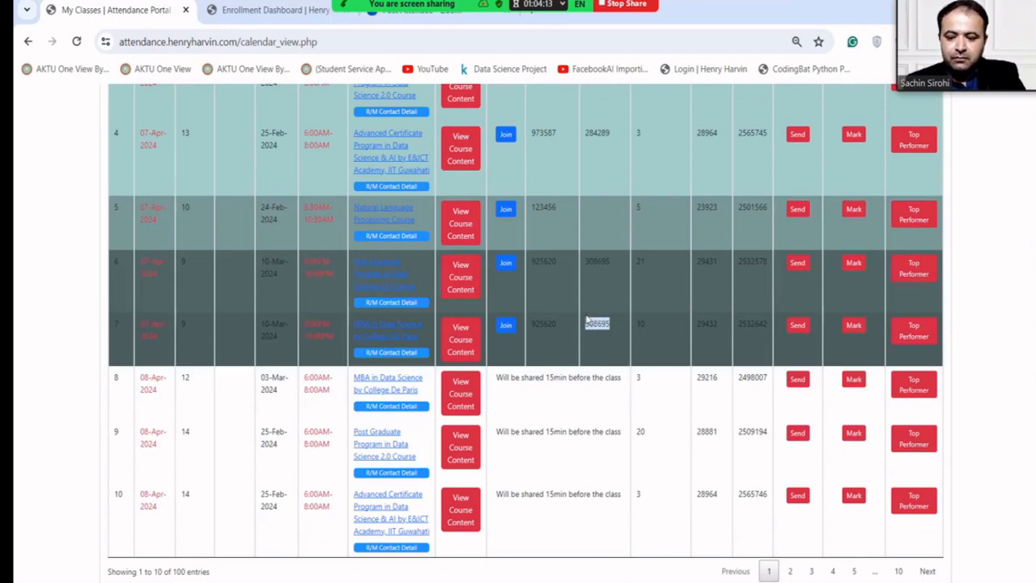
pyautogui.click(354, 11)
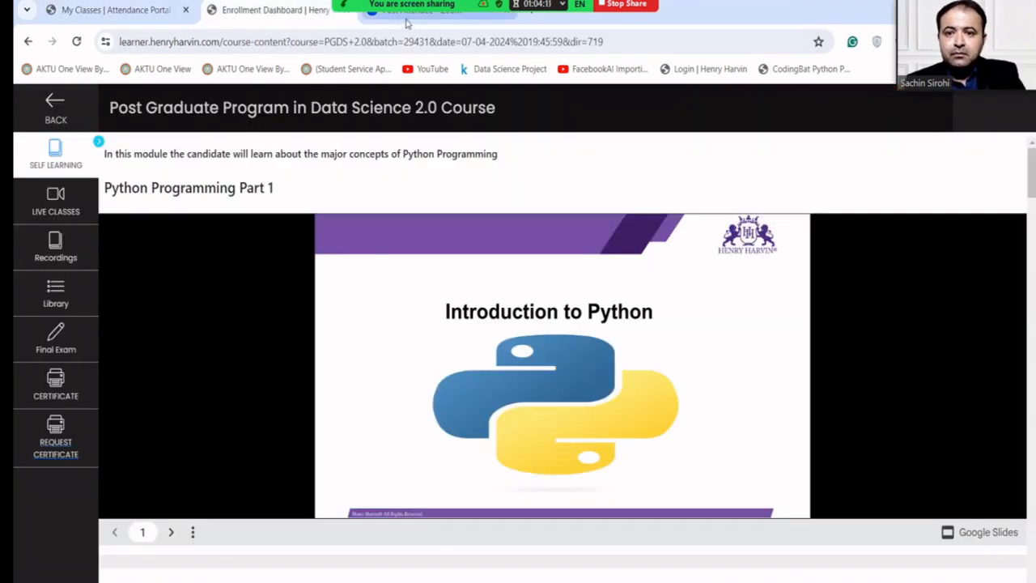
pyautogui.click(407, 20)
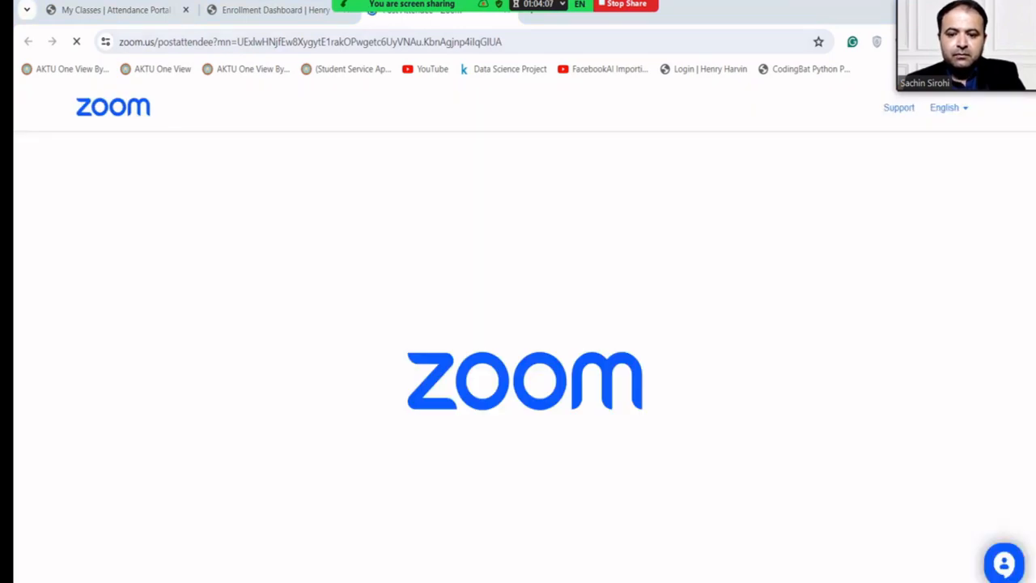
# Claim host from the Participants list by pasting the host key, then close the list.
pyautogui.moveTo(372, 13)
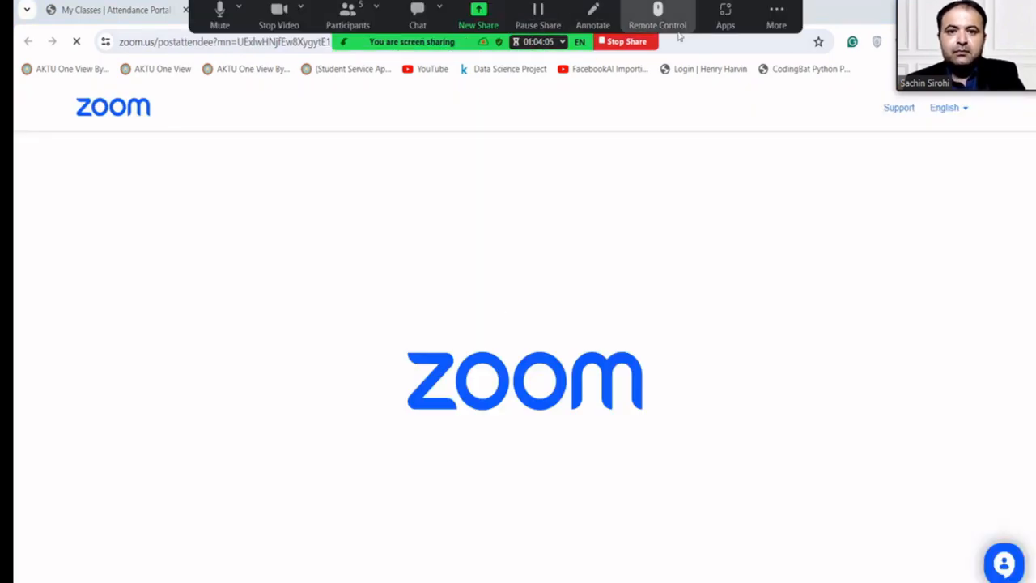
pyautogui.click(347, 16)
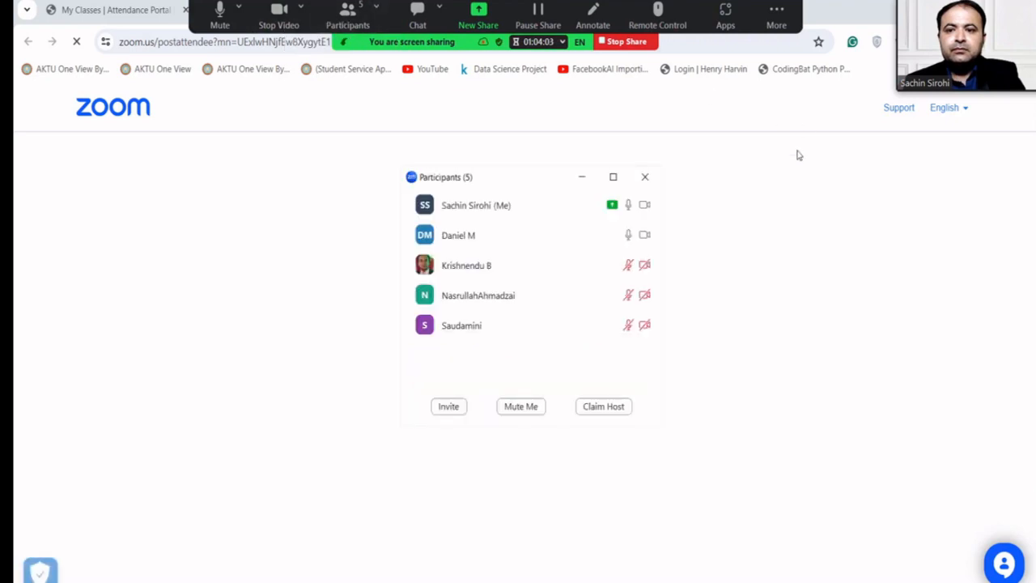
pyautogui.click(586, 407)
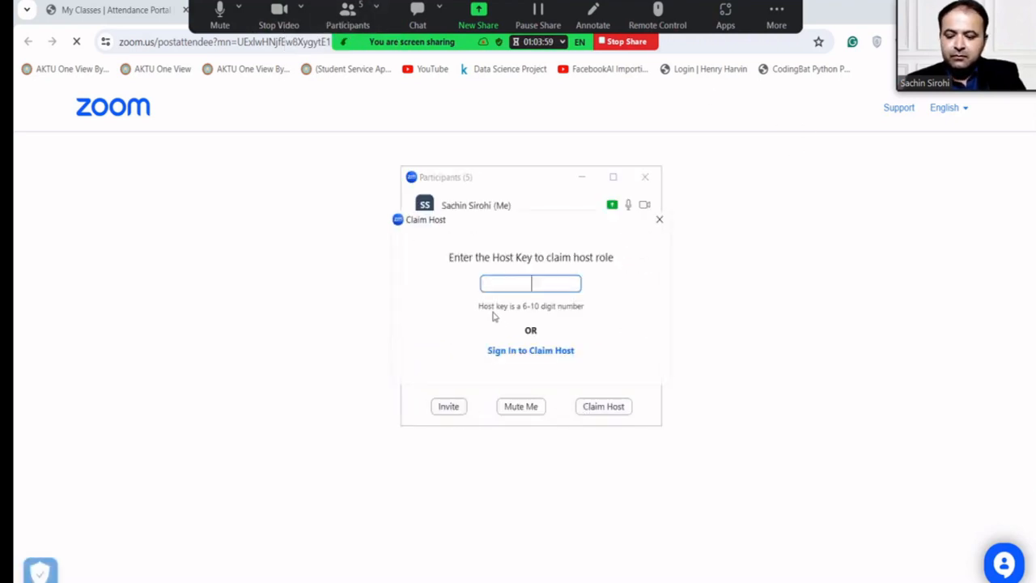
pyautogui.hotkey('ctrl', 'v')
pyautogui.click(576, 284)
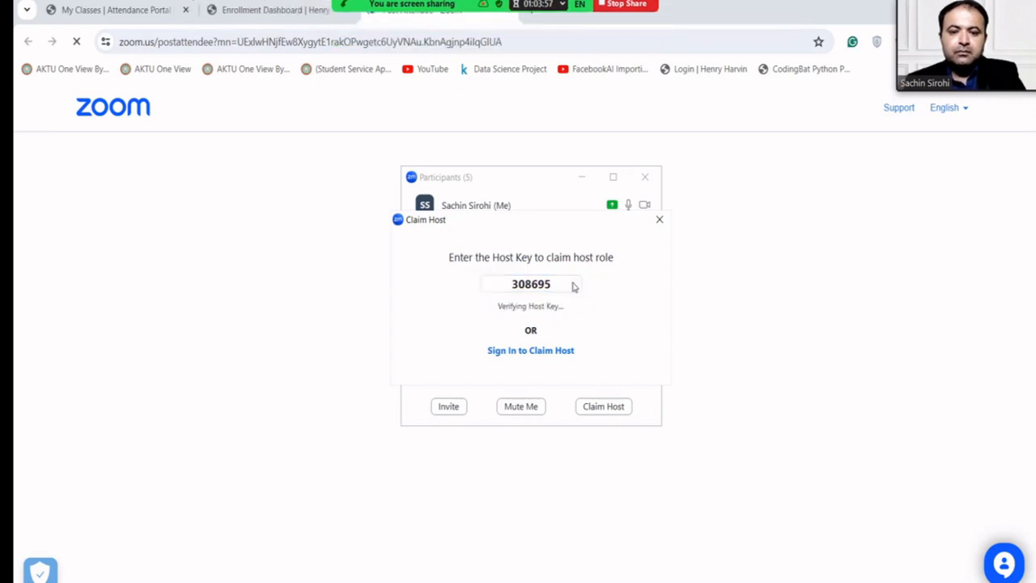
pyautogui.click(645, 175)
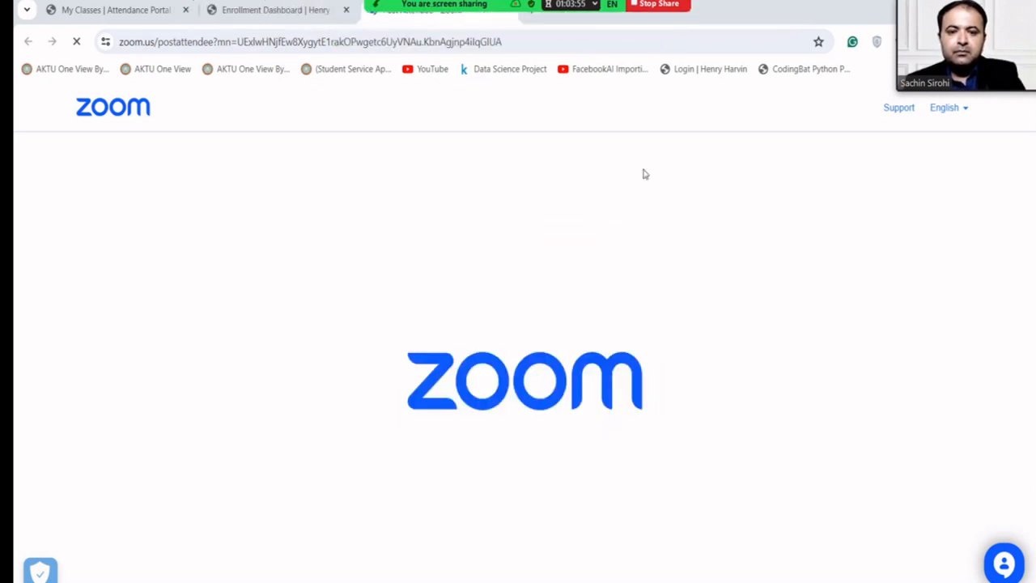
# Paste the host key into the meeting chat, then erase it without sending.
pyautogui.click(481, 12)
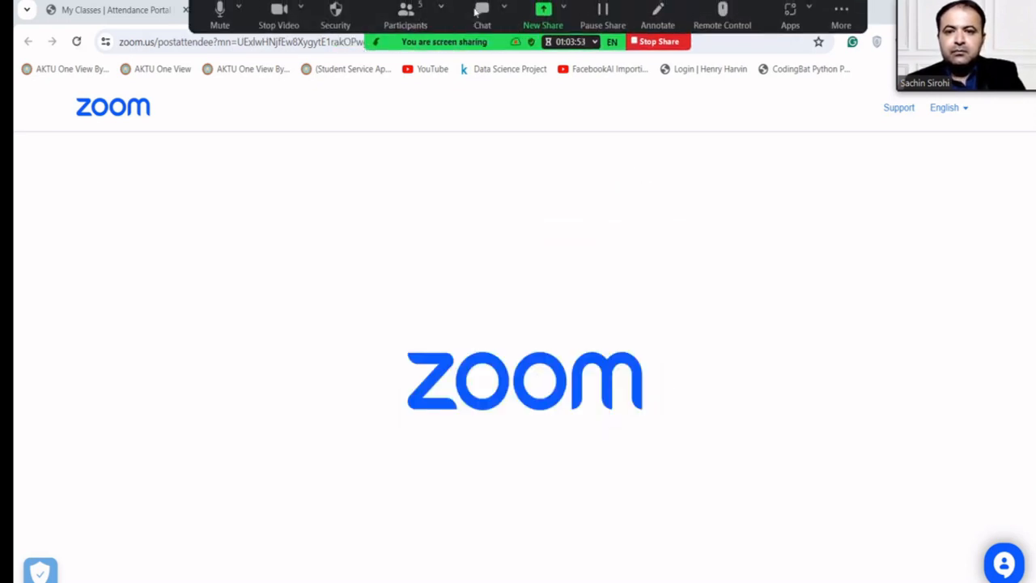
pyautogui.hotkey('ctrl', 'v')
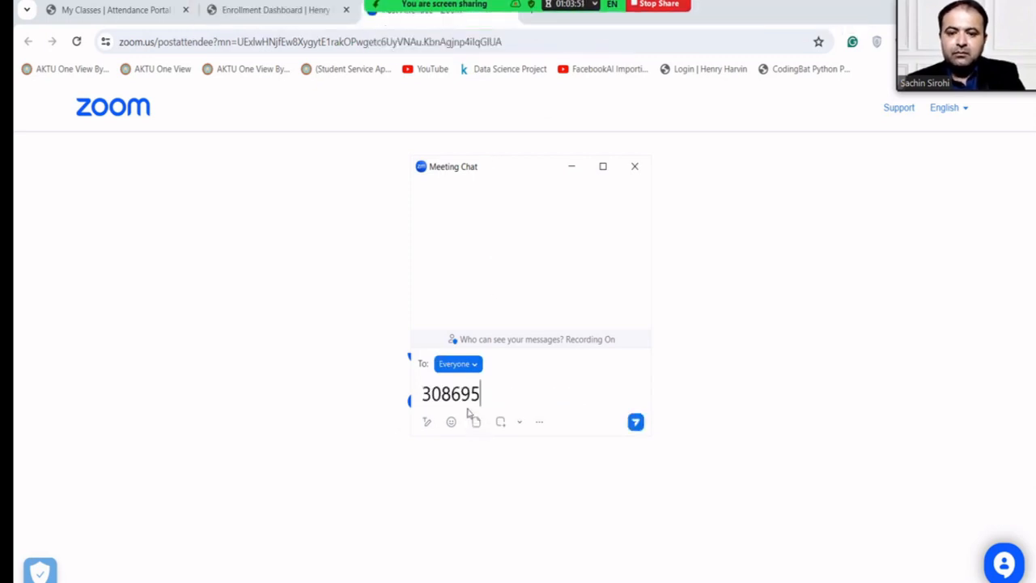
pyautogui.press('BackSpace')
pyautogui.press('BackSpace')
pyautogui.press('BackSpace')
pyautogui.press('BackSpace')
pyautogui.press('BackSpace')
pyautogui.press('BackSpace')
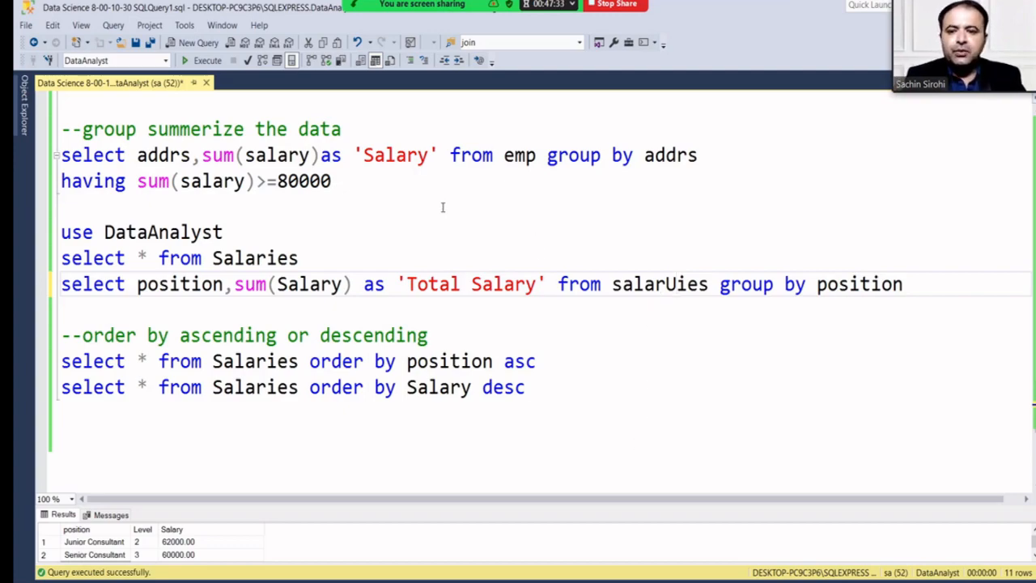
# Run 'select * from emp' in DataAnalyst, which fails with Invalid object name 'emp'.
pyautogui.scroll(5, 441, 207)
pyautogui.scroll(15, 442, 207)
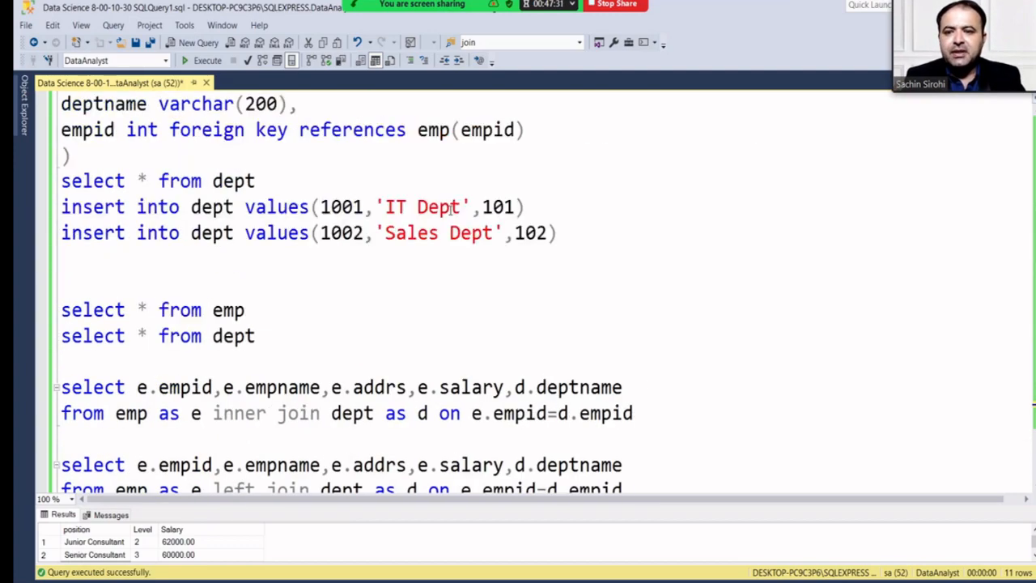
pyautogui.scroll(3, 450, 210)
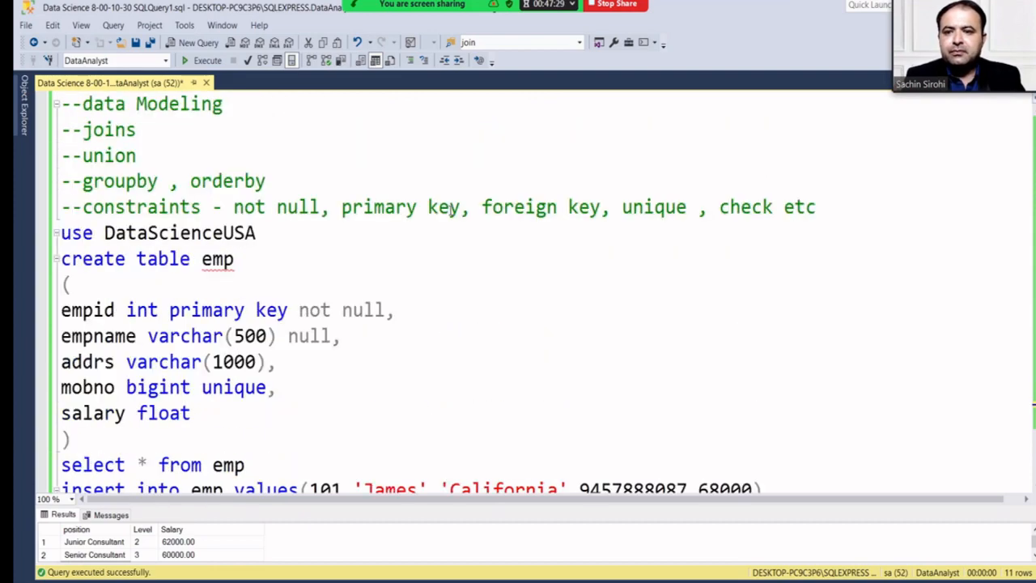
pyautogui.scroll(-16, 449, 211)
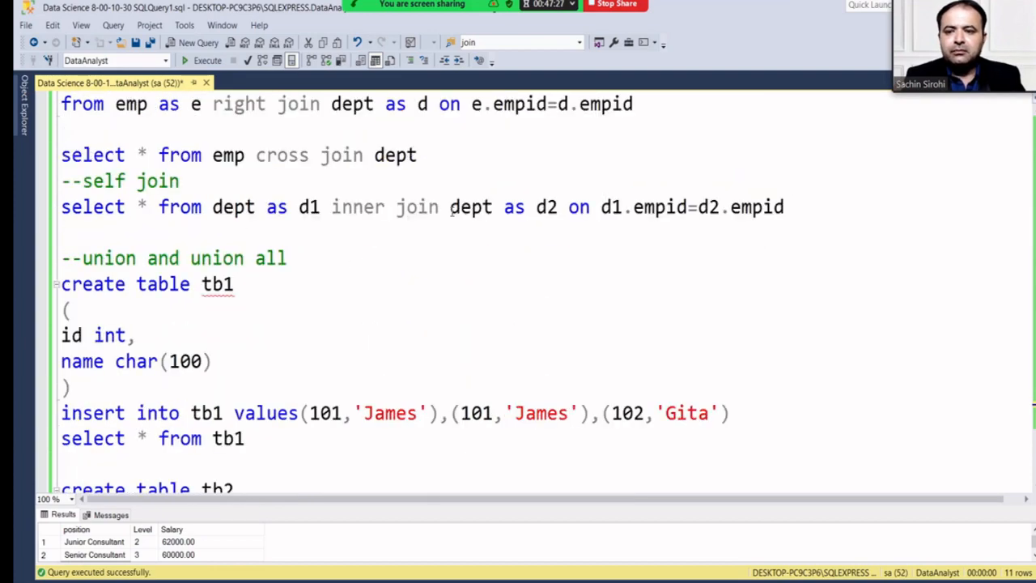
pyautogui.scroll(-3, 451, 212)
pyautogui.scroll(12, 421, 202)
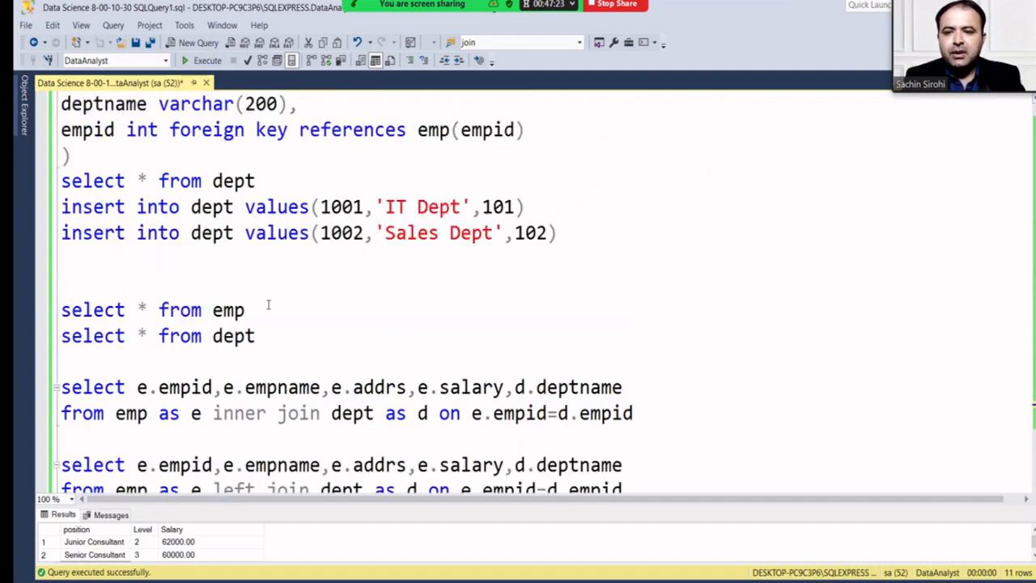
pyautogui.moveTo(267, 305); pyautogui.dragTo(63, 310)
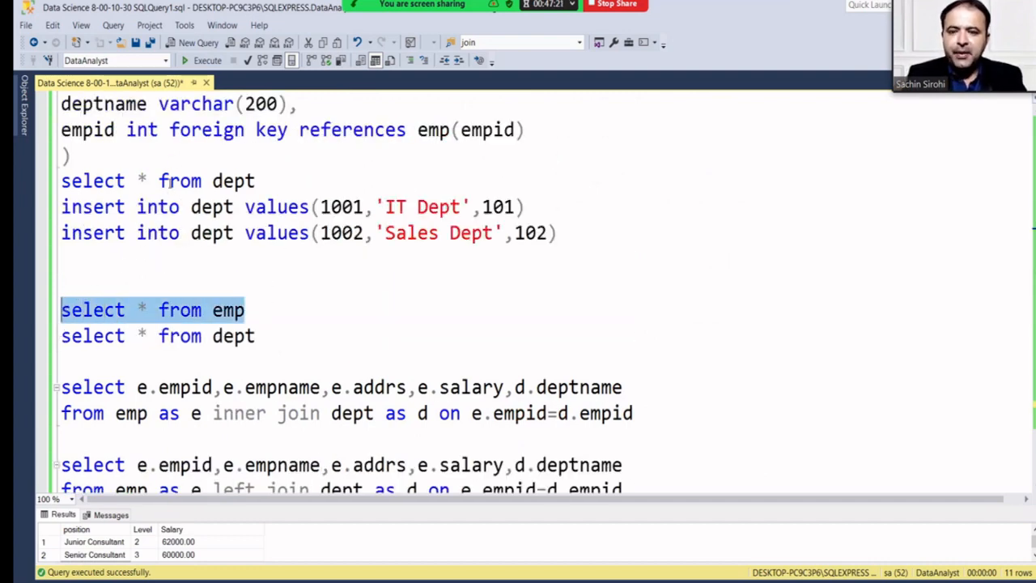
pyautogui.click(207, 61)
# Open the Available Databases dropdown to see the database choices.
pyautogui.scroll(-6, 261, 303)
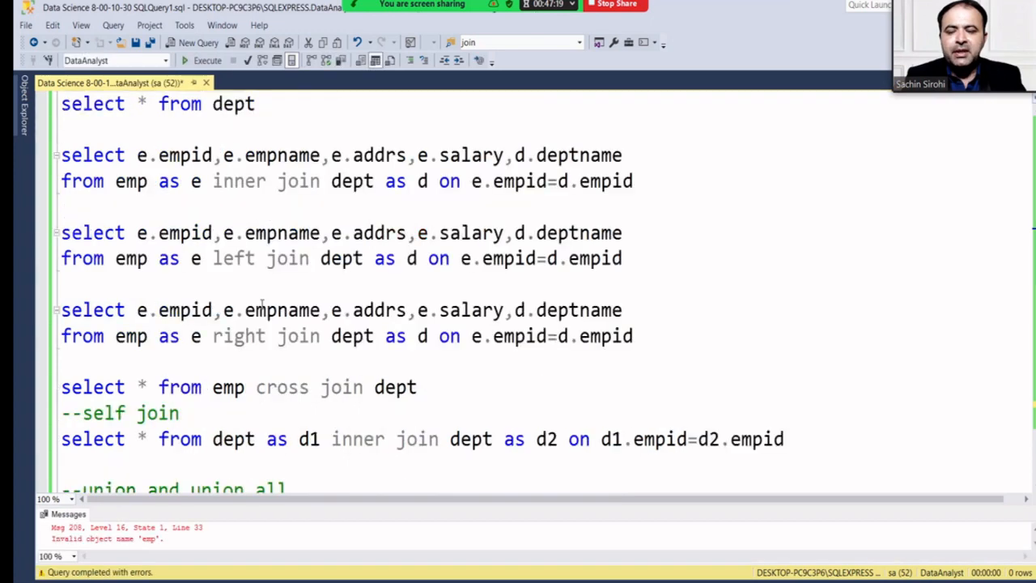
pyautogui.scroll(15, 243, 243)
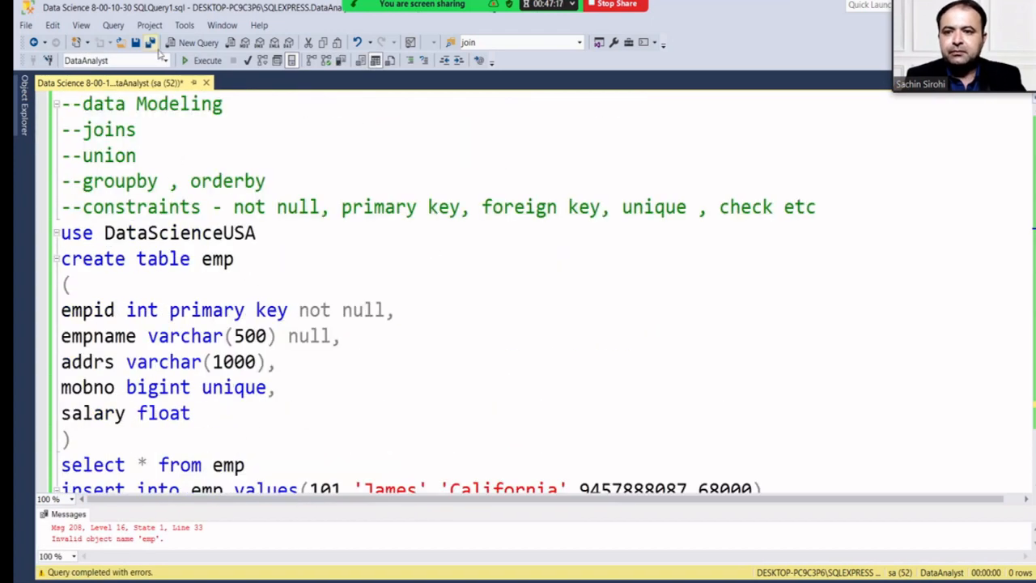
pyautogui.click(167, 60)
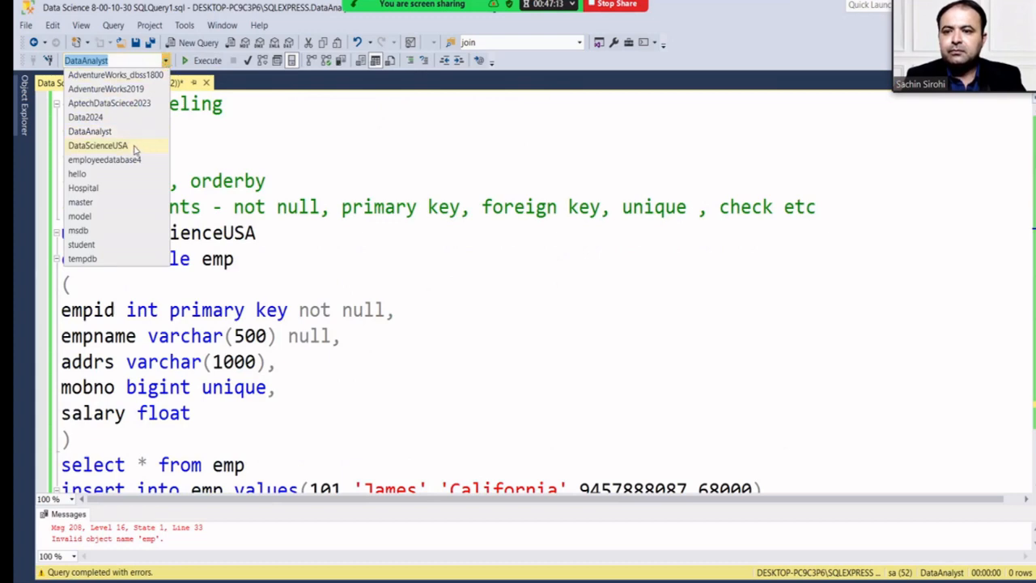
# Switch to the DataScienceUSA database and execute 'select * from emp' against it.
pyautogui.click(132, 144)
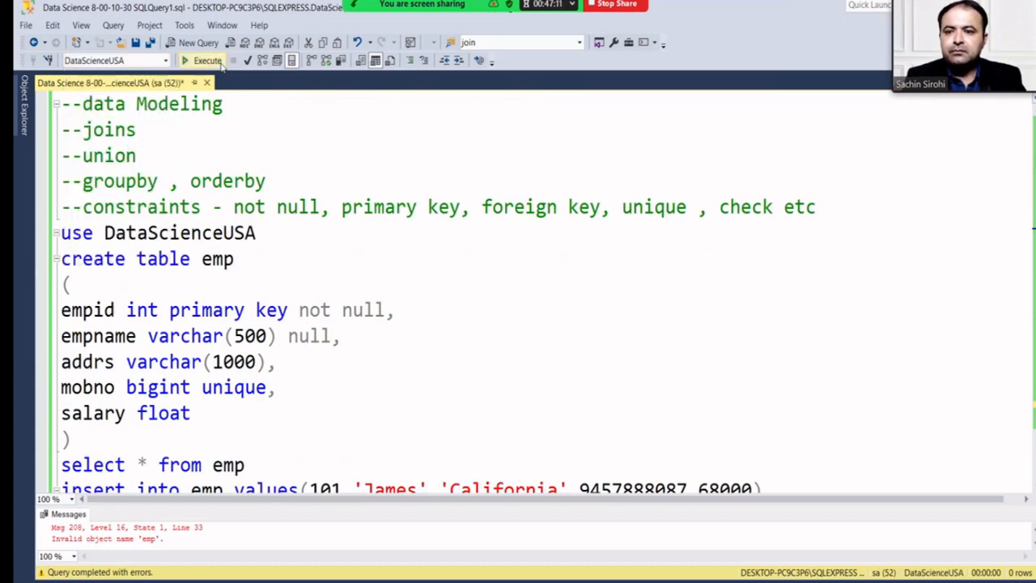
pyautogui.scroll(-2, 240, 251)
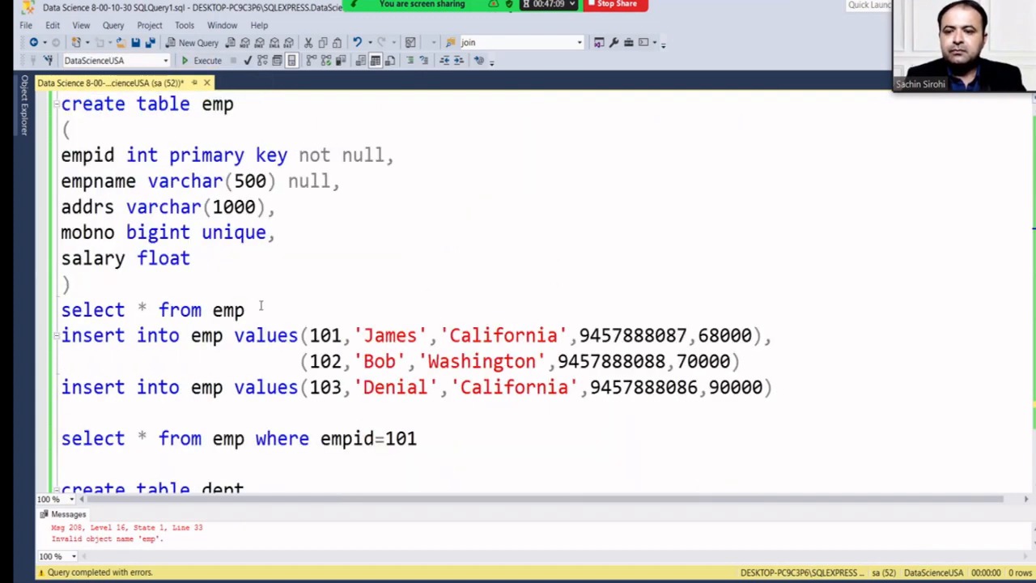
pyautogui.moveTo(261, 306); pyautogui.dragTo(54, 301)
pyautogui.click(202, 60)
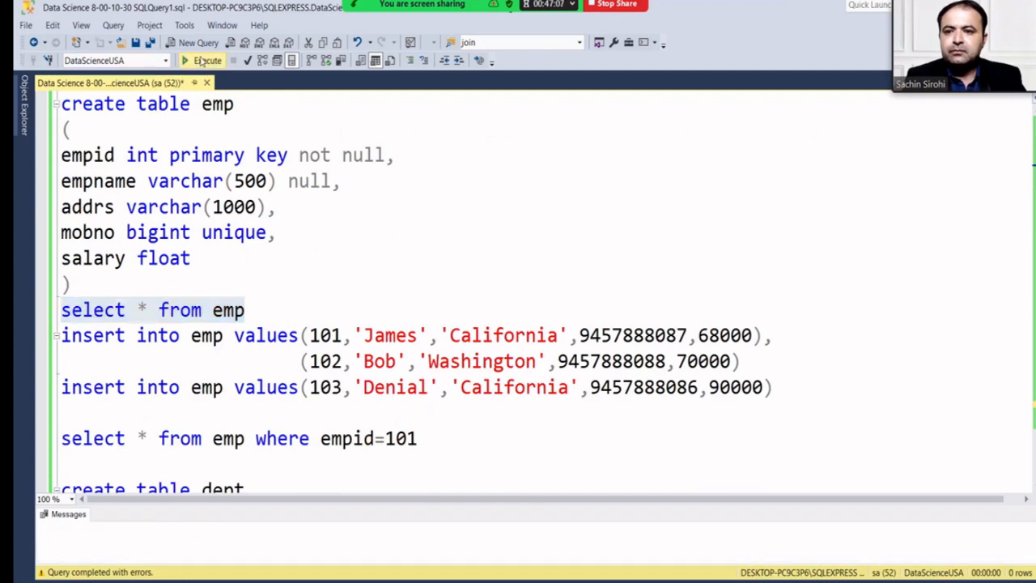
pyautogui.scroll(-13, 294, 252)
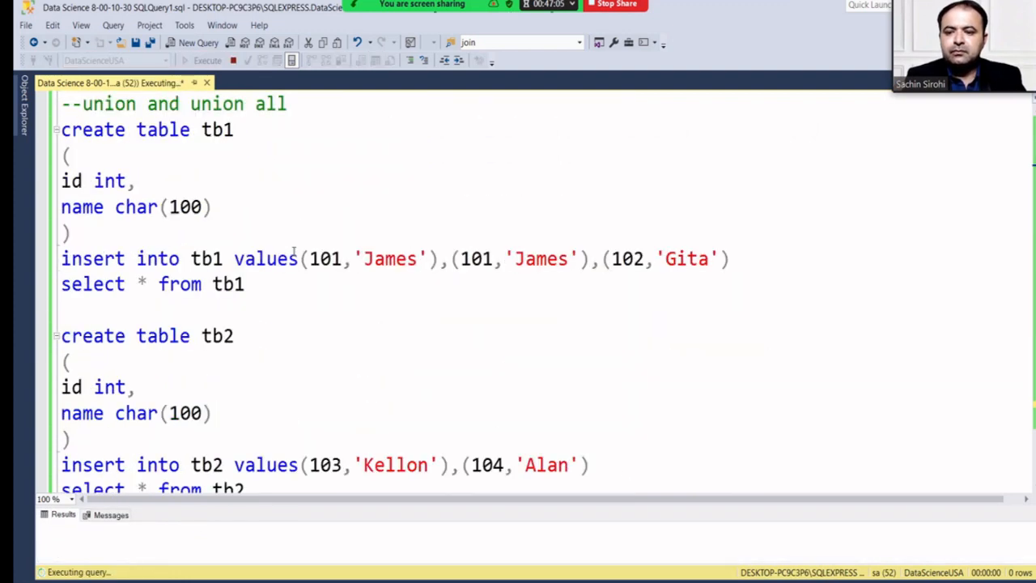
pyautogui.scroll(-7, 294, 252)
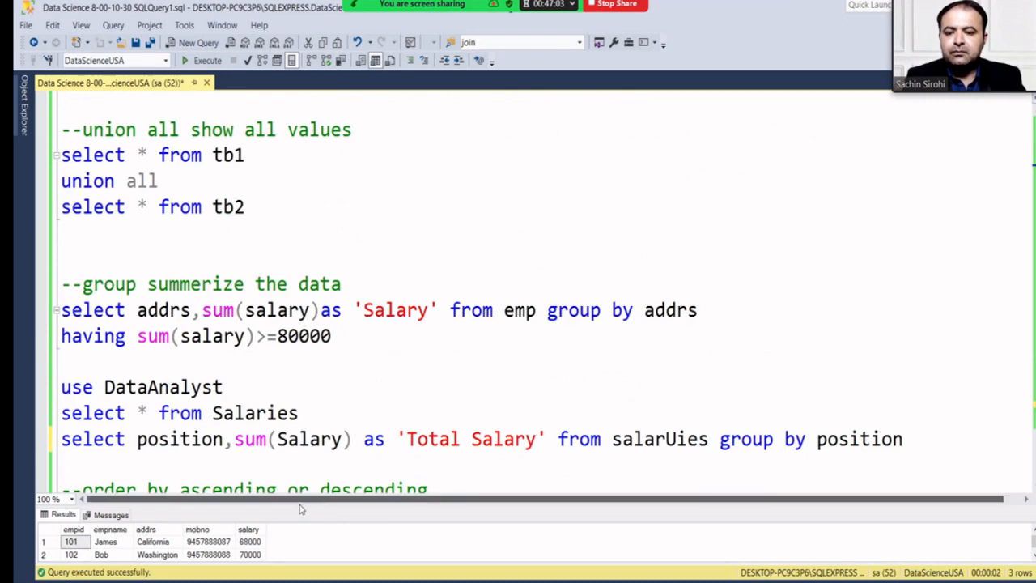
# Enlarge the results, then type 'delete drop truncate--' on a new line below the last query.
pyautogui.moveTo(300, 512); pyautogui.dragTo(291, 430)
pyautogui.scroll(-5, 293, 322)
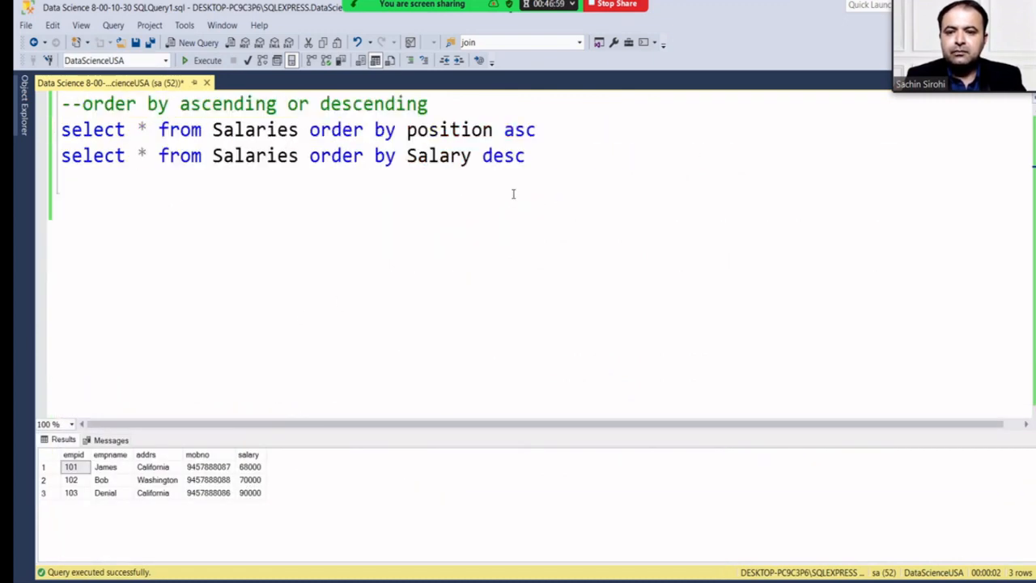
pyautogui.click(555, 155)
pyautogui.press('Return')
pyautogui.press('Return')
pyautogui.press('Return')
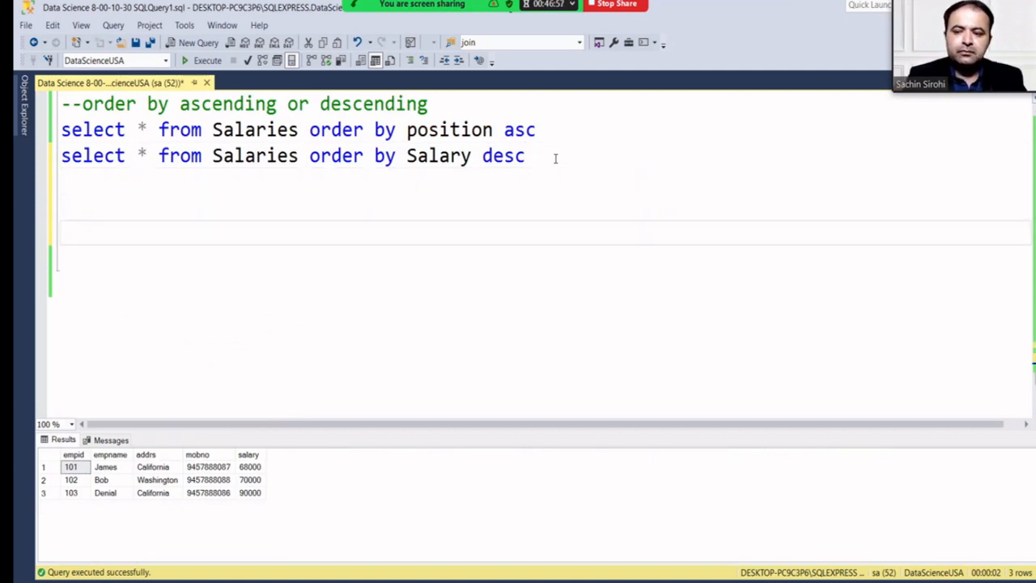
pyautogui.write('de')
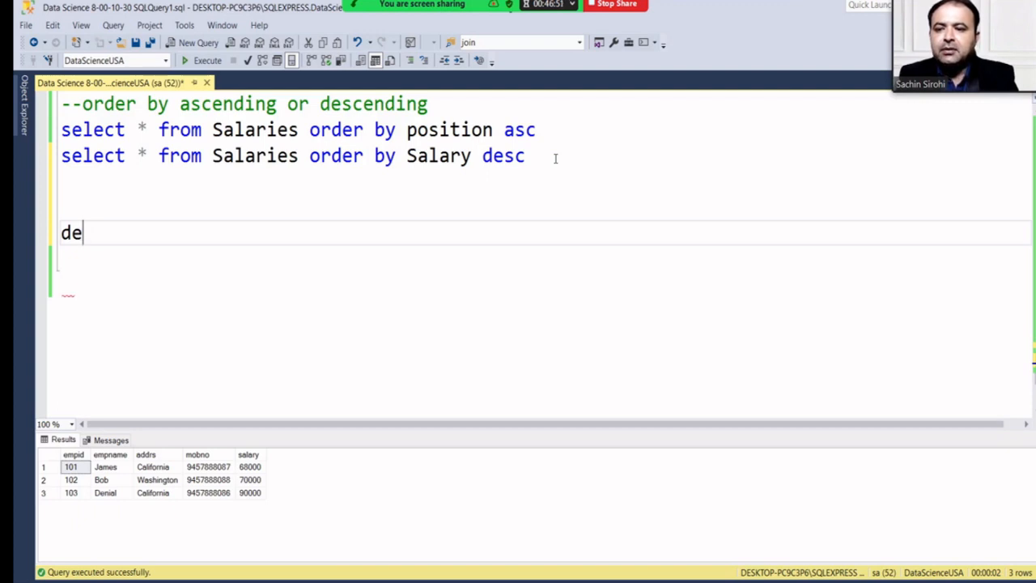
pyautogui.write('lete dr')
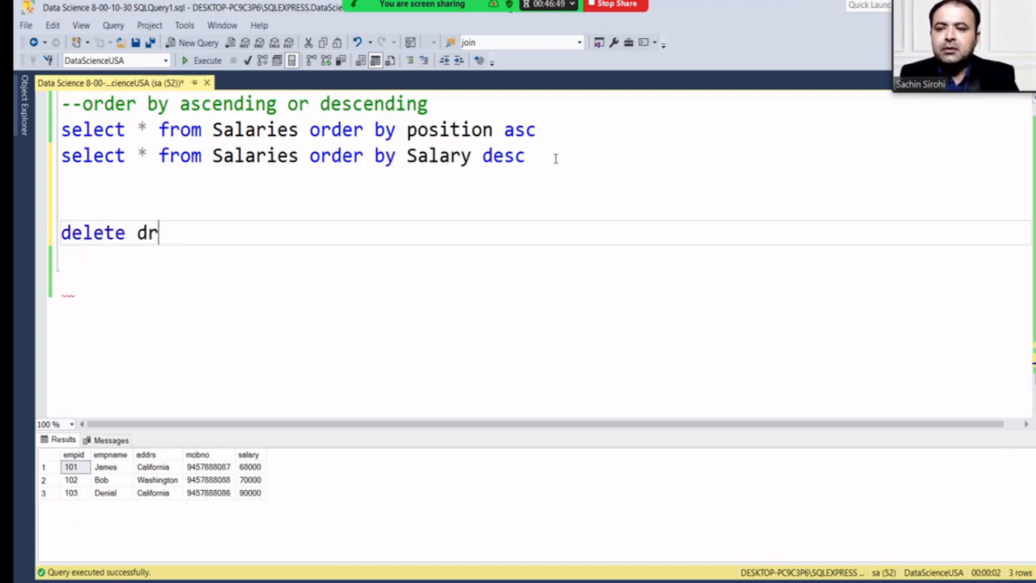
pyautogui.write('op t')
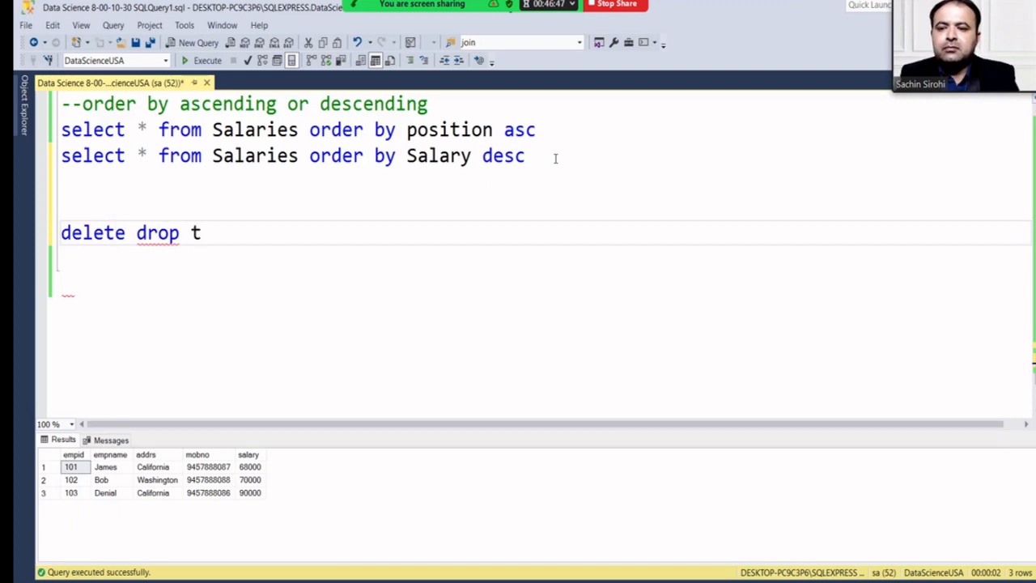
pyautogui.write('runcate')
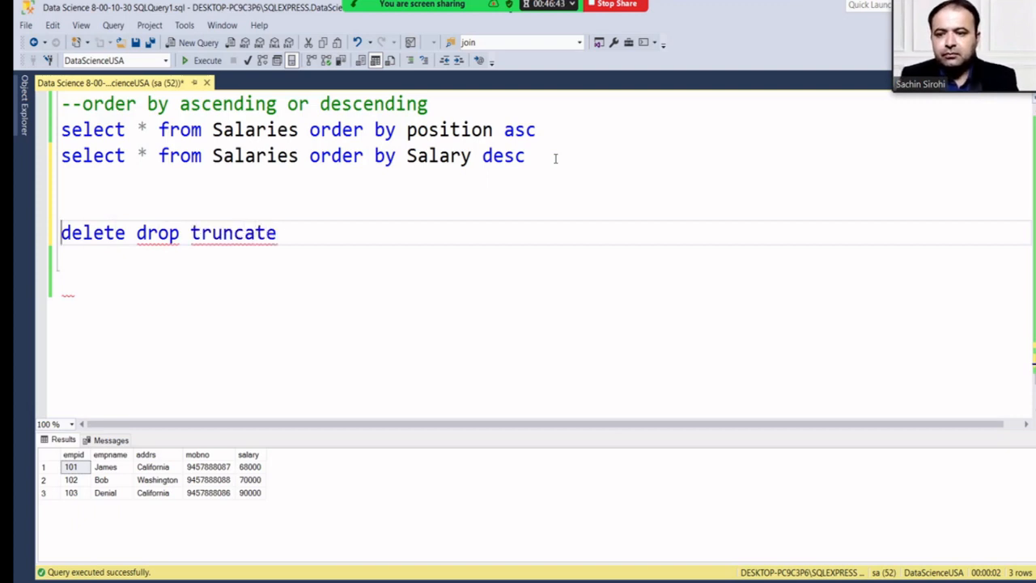
pyautogui.write('--')
# Write and execute 'delete from emp where empid=103' to remove employee 103.
pyautogui.press('Down')
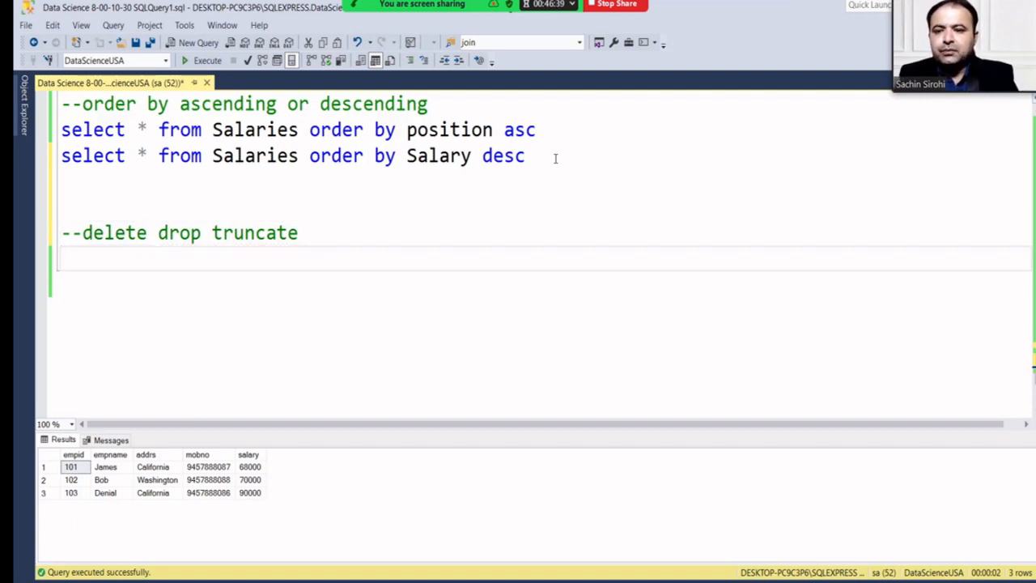
pyautogui.write('delete f')
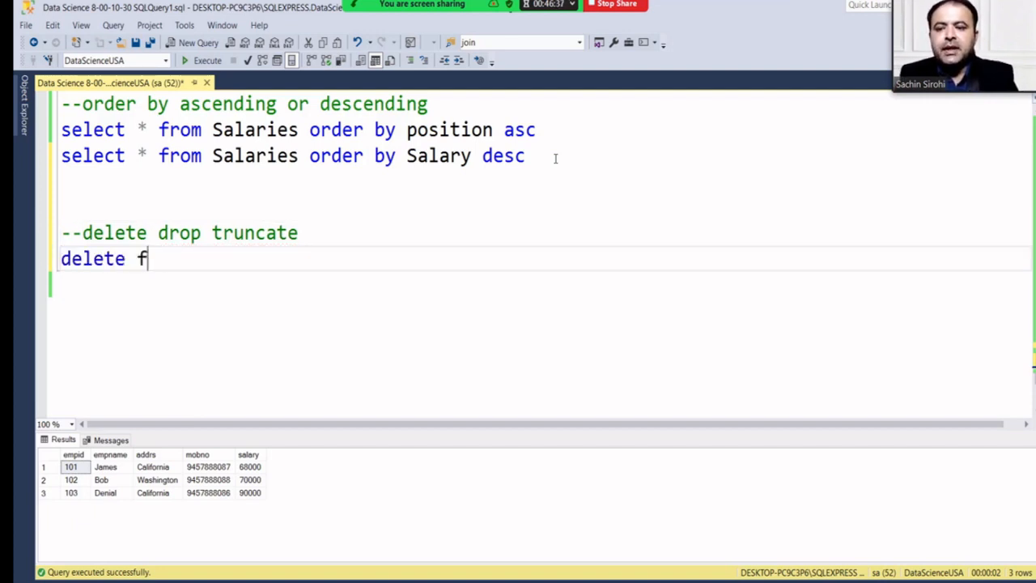
pyautogui.write('rom emp ')
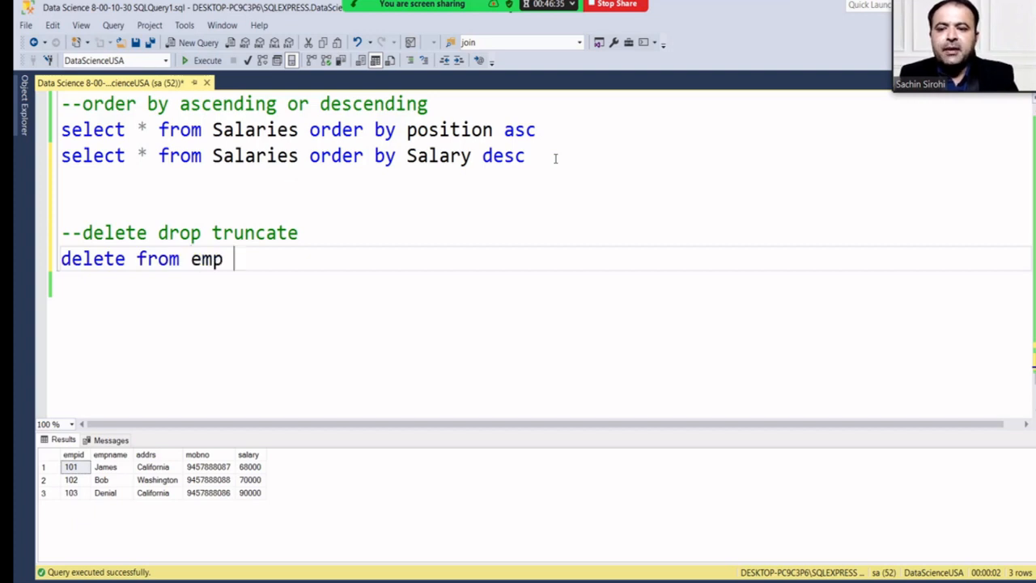
pyautogui.write('where emp')
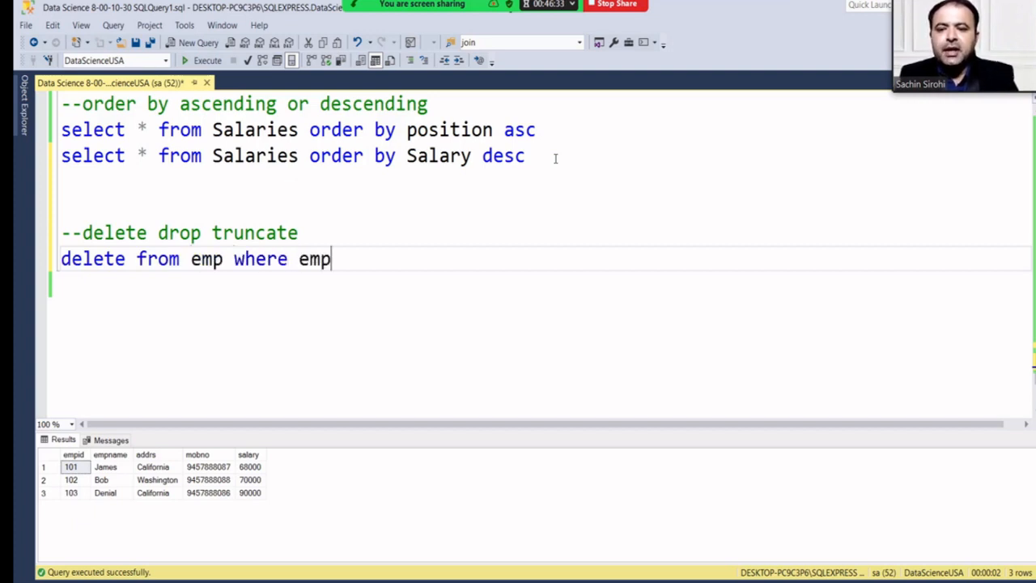
pyautogui.write('id=103')
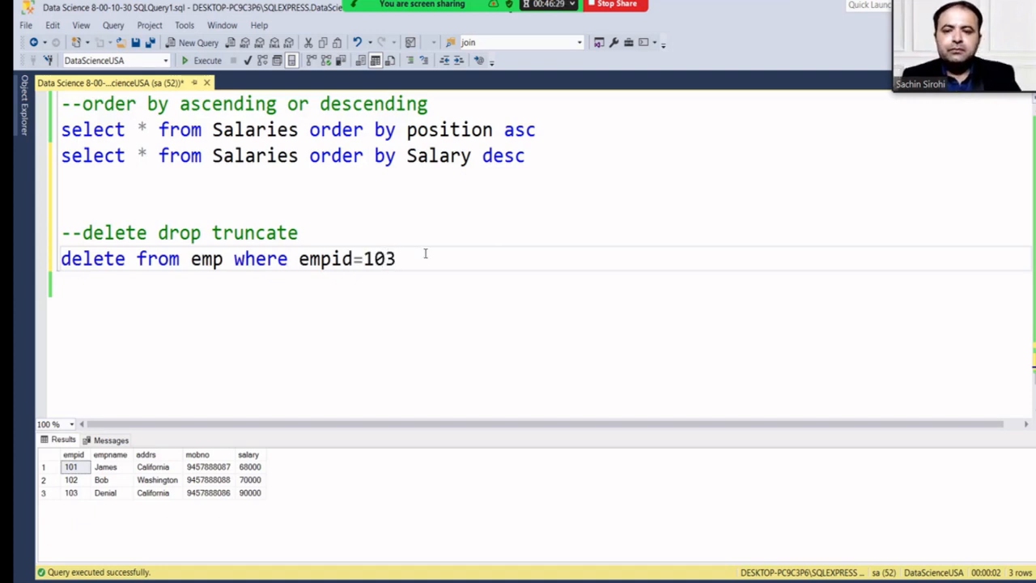
pyautogui.moveTo(423, 254); pyautogui.dragTo(62, 259)
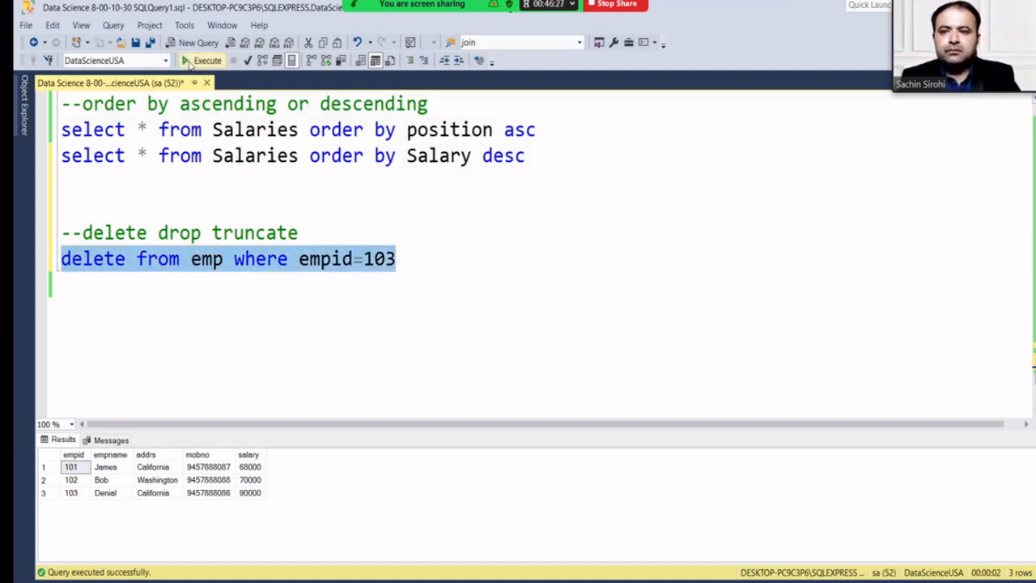
pyautogui.click(202, 60)
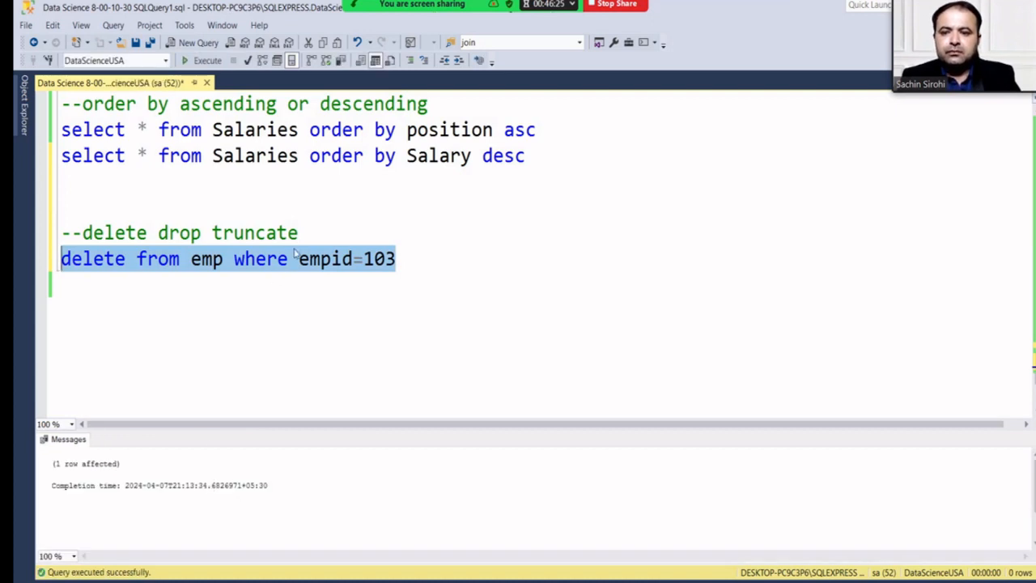
pyautogui.click(417, 265)
# Write and run 'select * from emp' to confirm only employees 101 and 102 remain.
pyautogui.press('Return')
pyautogui.write('s')
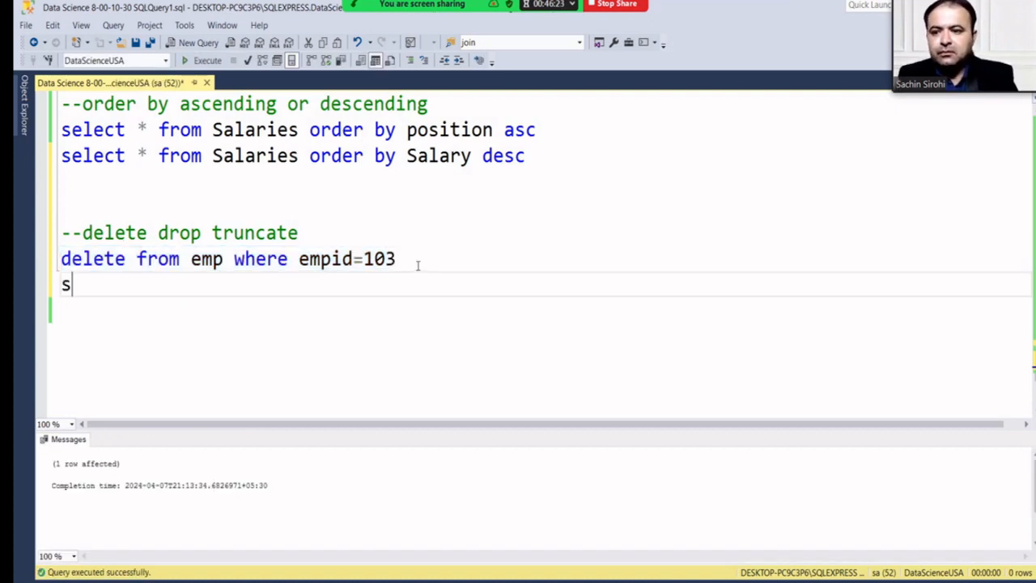
pyautogui.write('elect * from emp')
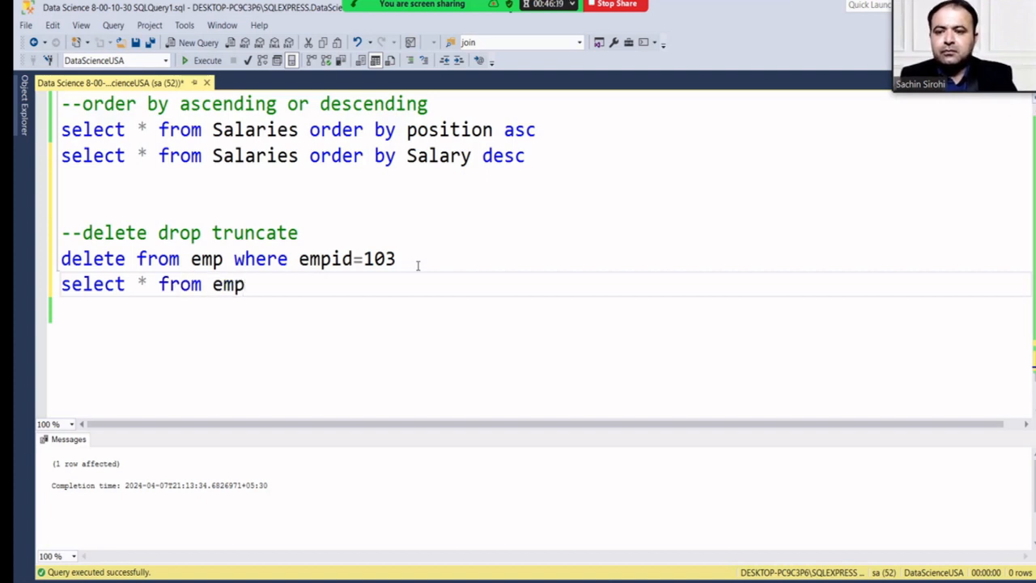
pyautogui.moveTo(257, 285); pyautogui.dragTo(58, 284)
pyautogui.click(185, 62)
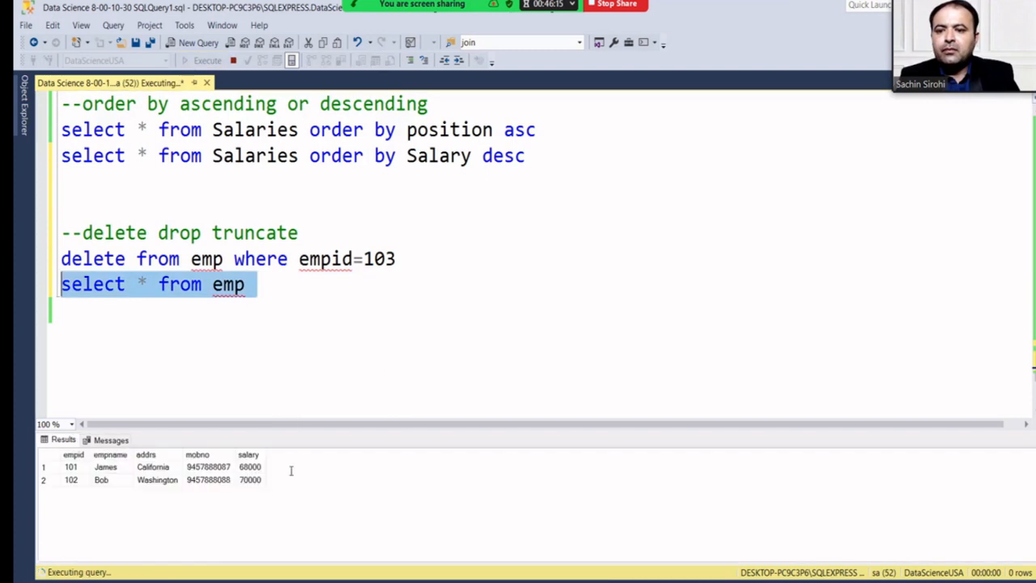
pyautogui.click(282, 287)
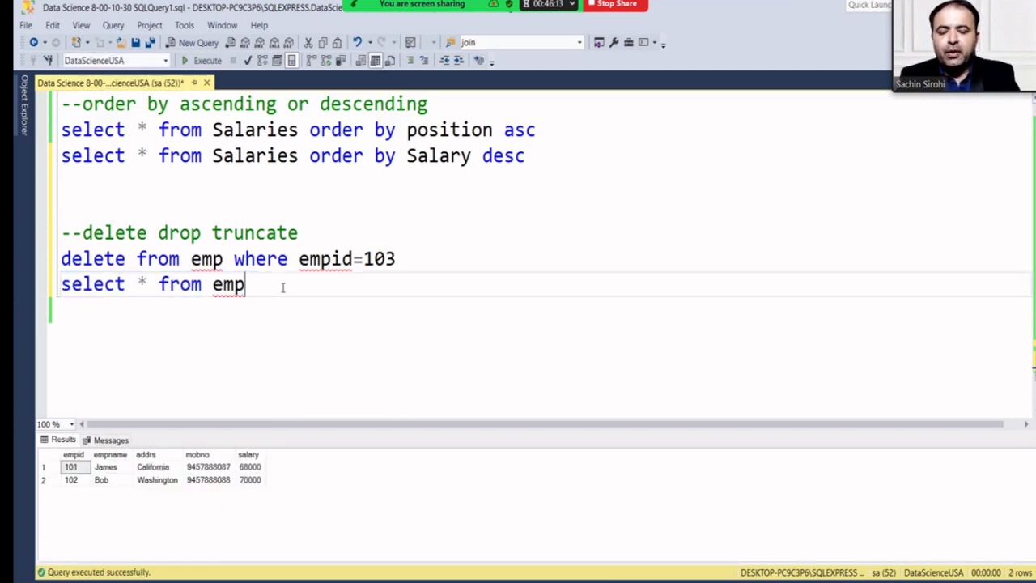
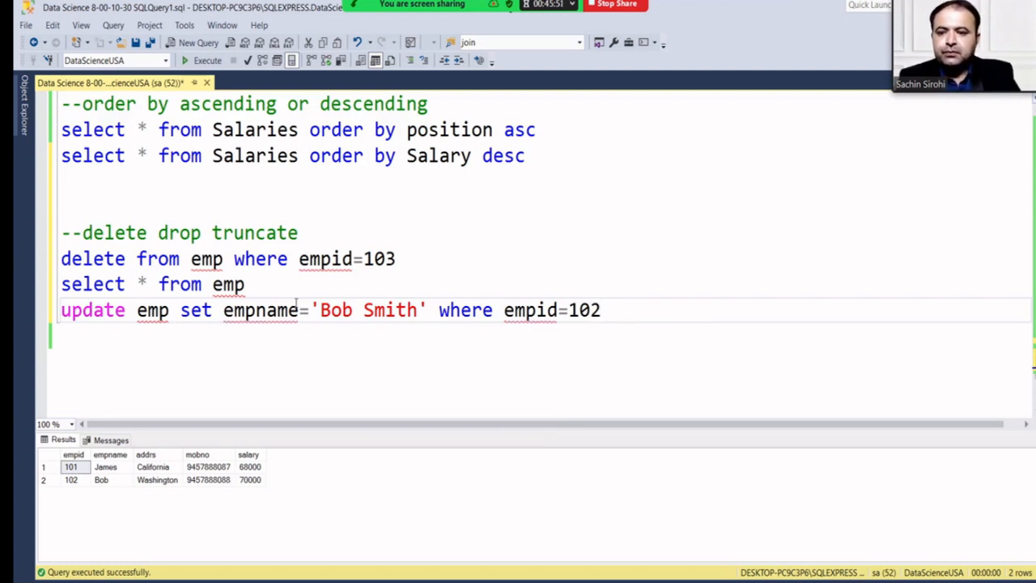
# Write and execute the update setting employee 102's empname to 'Bob Smith'.
pyautogui.moveTo(647, 275); pyautogui.dragTo(62, 308)
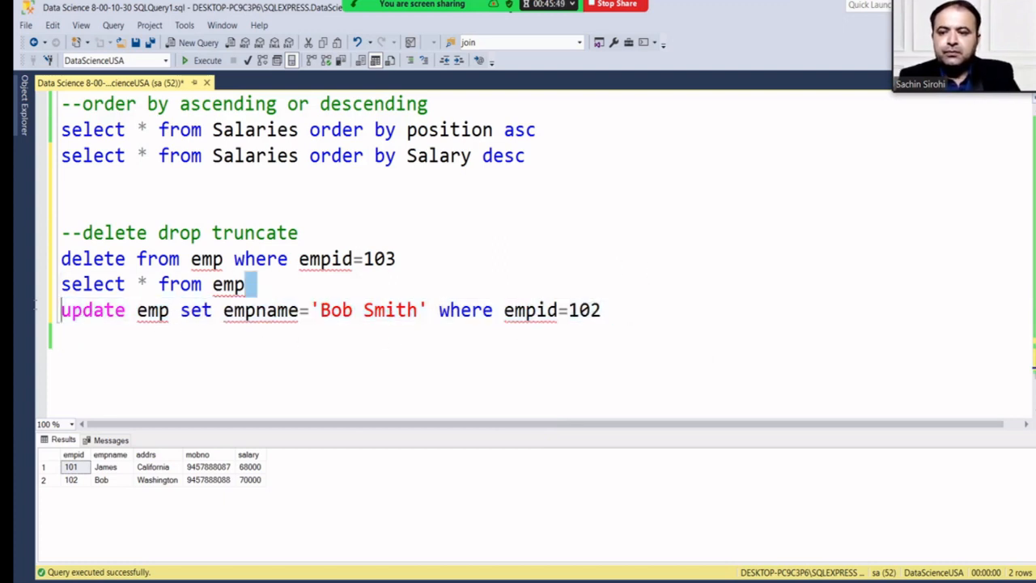
pyautogui.click(349, 334)
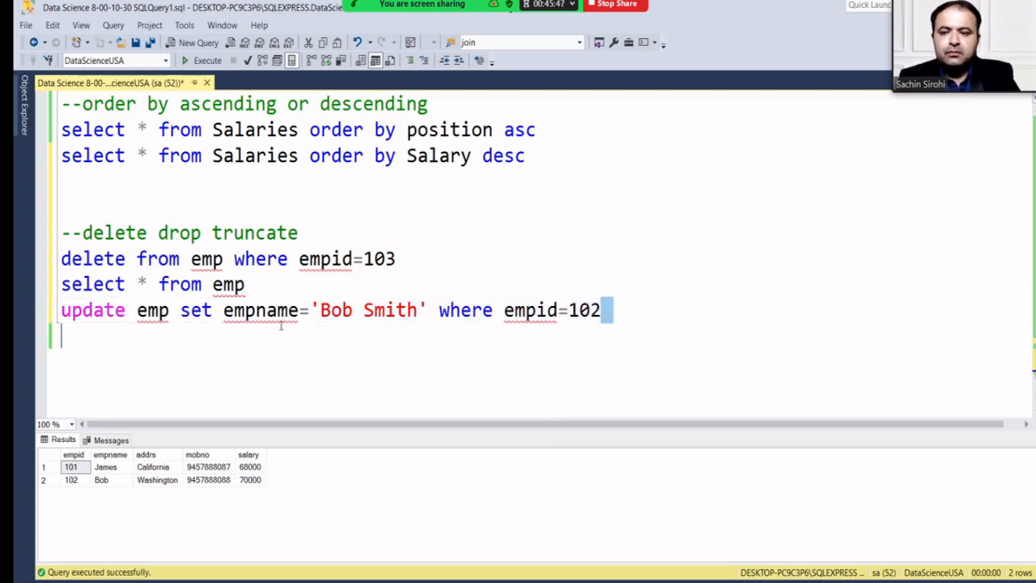
pyautogui.moveTo(603, 311); pyautogui.dragTo(61, 311)
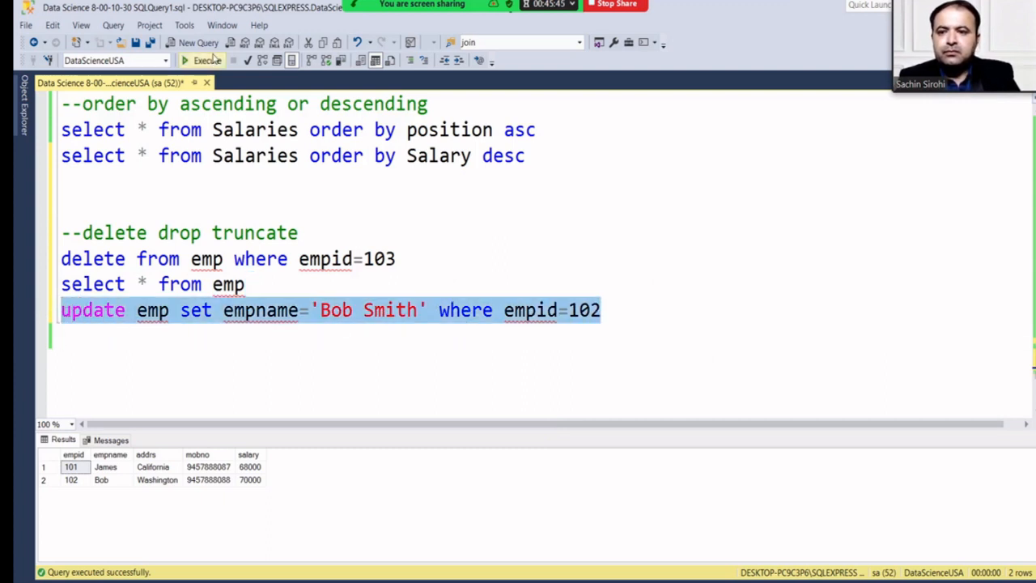
pyautogui.click(208, 61)
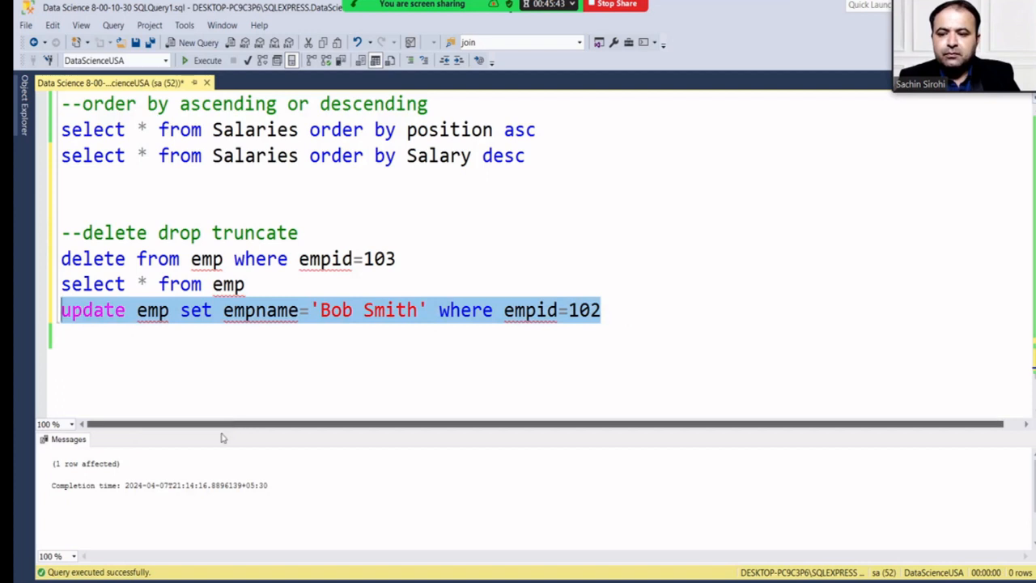
# Rerun 'select * from emp' to confirm Bob Smith, then add blank lines below the update.
pyautogui.moveTo(246, 284); pyautogui.dragTo(62, 284)
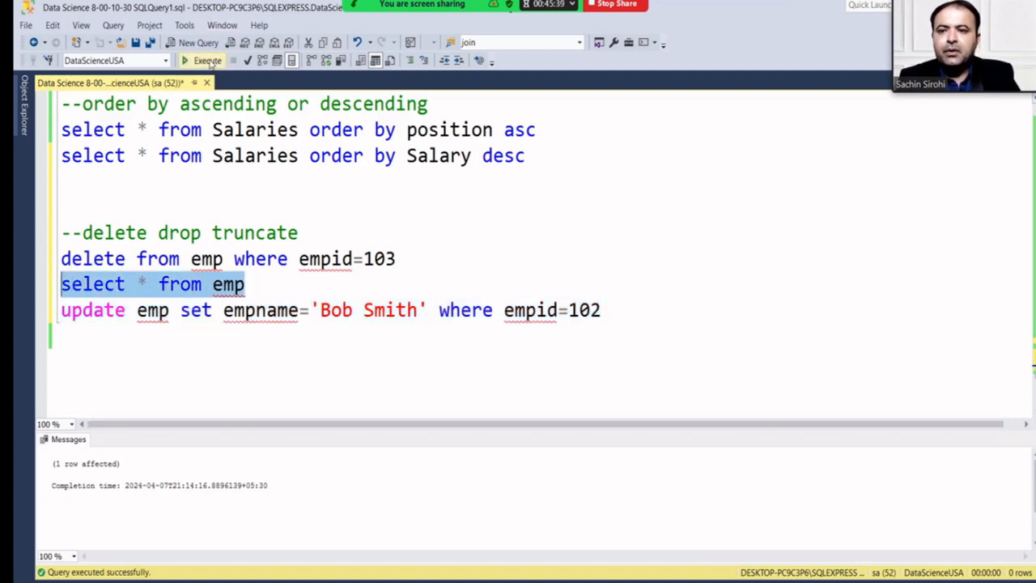
pyautogui.click(207, 61)
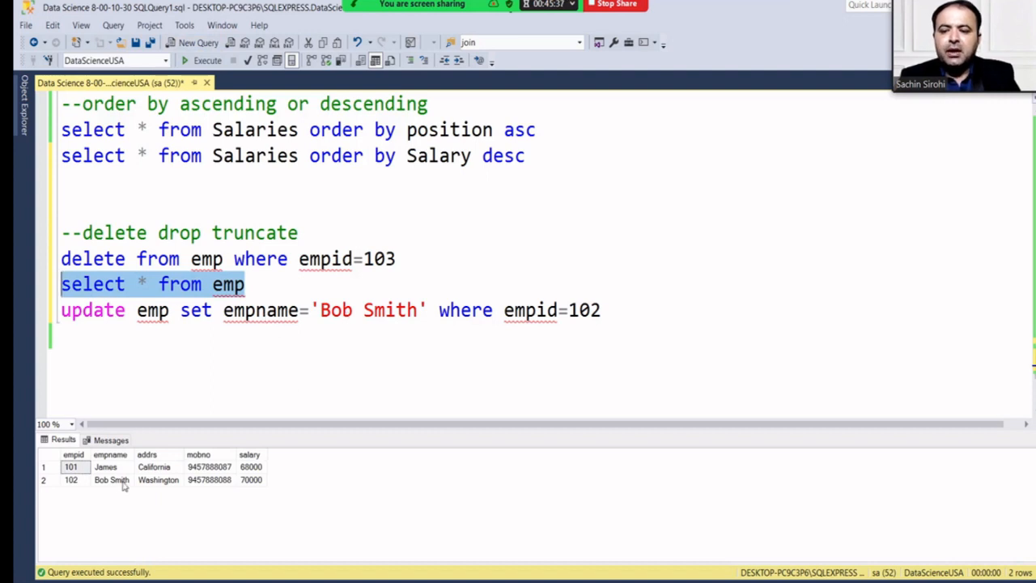
pyautogui.click(119, 482)
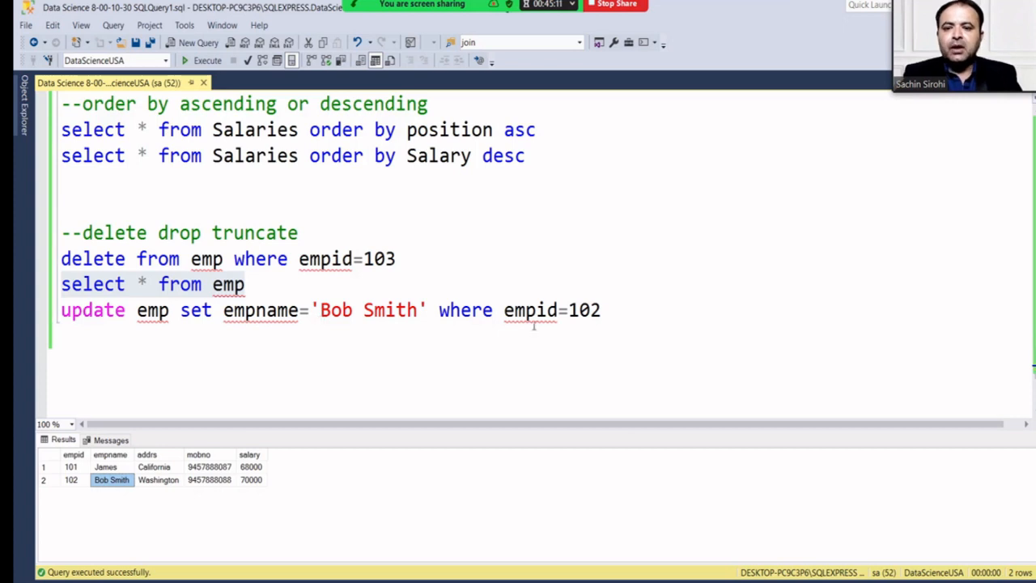
pyautogui.click(636, 320)
pyautogui.press('Return')
pyautogui.press('Return')
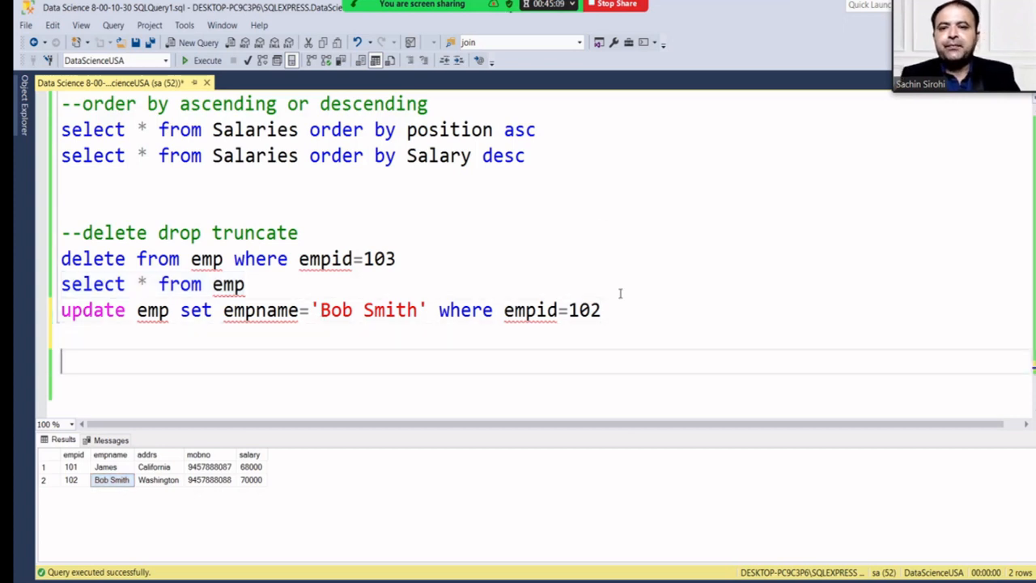
pyautogui.moveTo(395, 14)
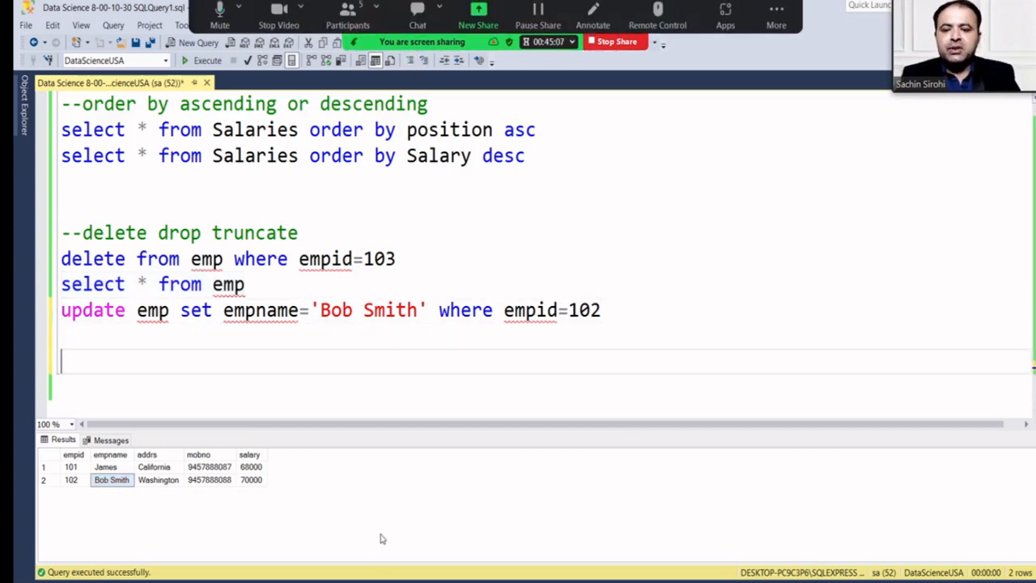
# Bring Power BI Desktop to the front, maximize it, and start an Excel workbook import.
pyautogui.click(404, 581)
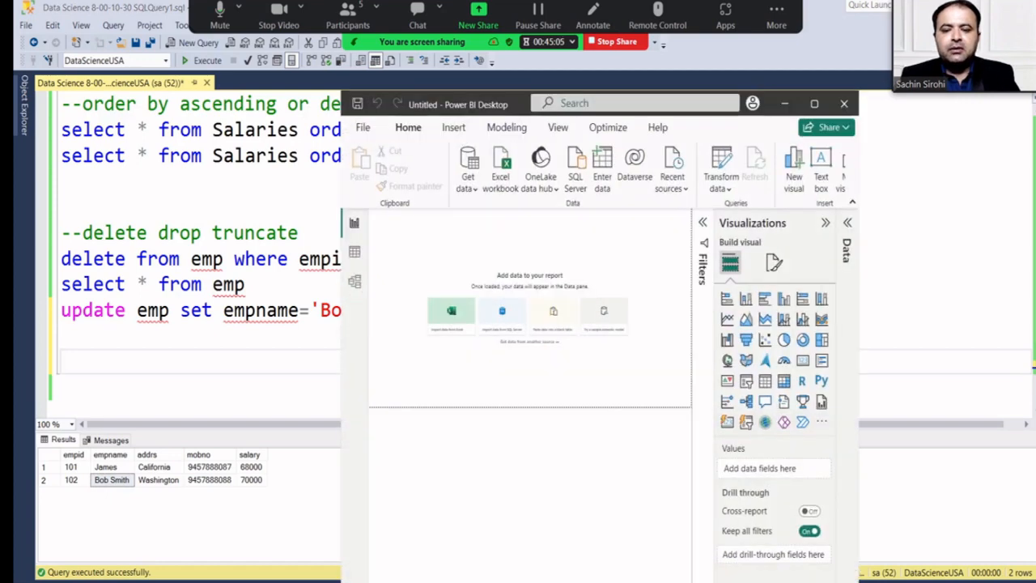
pyautogui.click(815, 103)
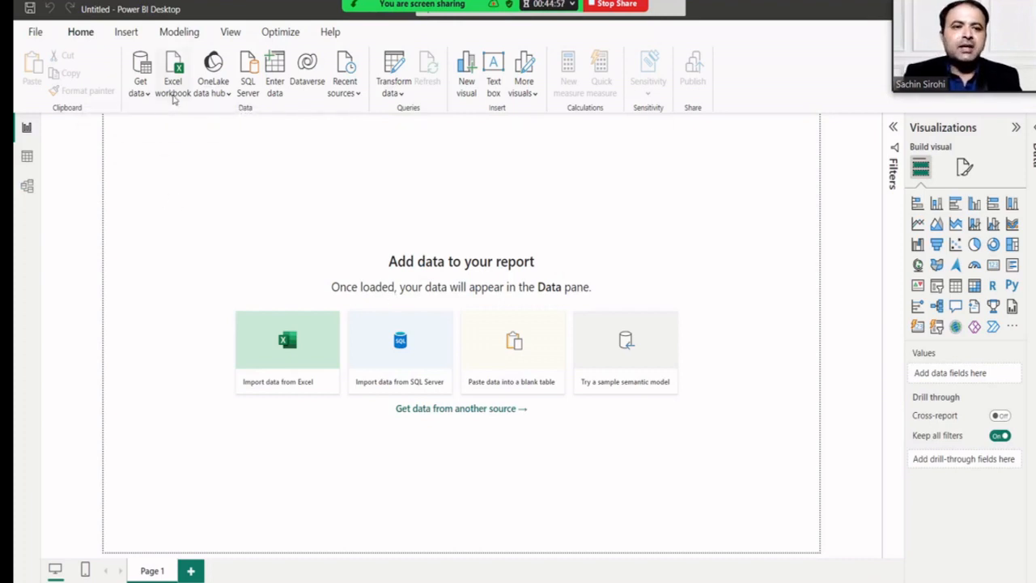
pyautogui.click(173, 98)
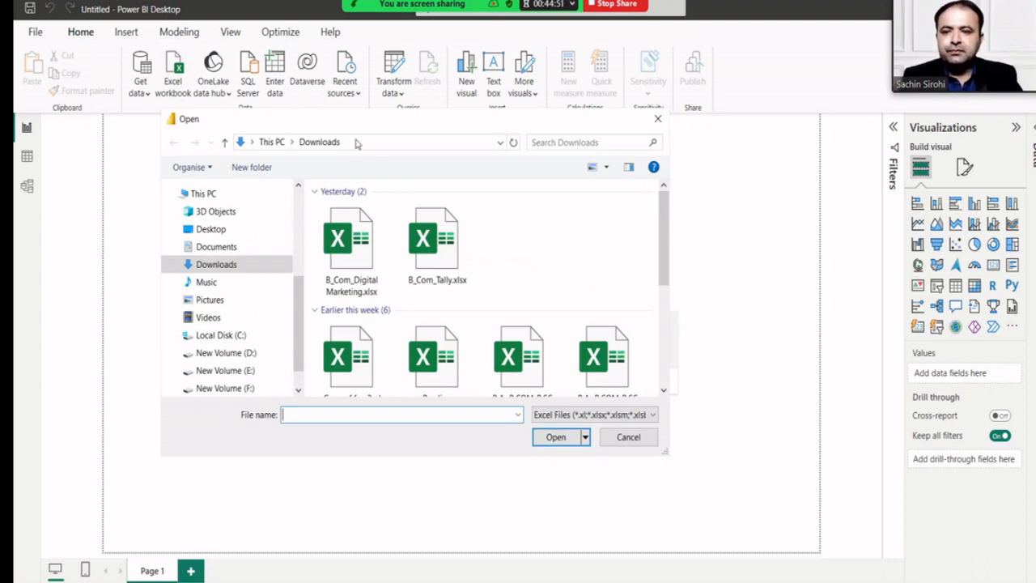
pyautogui.scroll(-1, 255, 308)
# Browse F:\Software\Data Science to the PowerBI Baisic Relationship-1 folder and open Car Produce.xlsx.
pyautogui.click(249, 347)
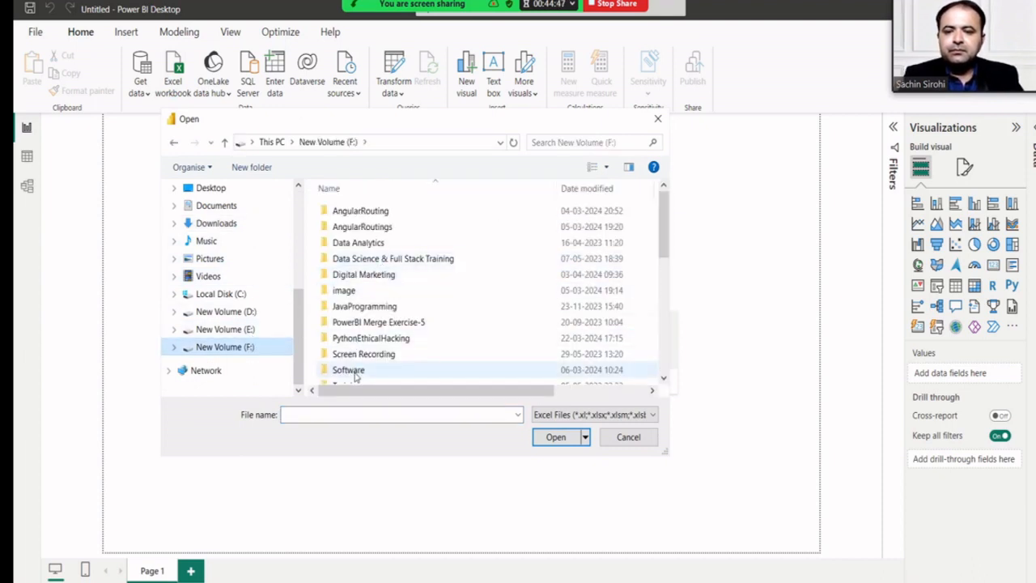
pyautogui.doubleClick(350, 370)
pyautogui.scroll(-4, 369, 279)
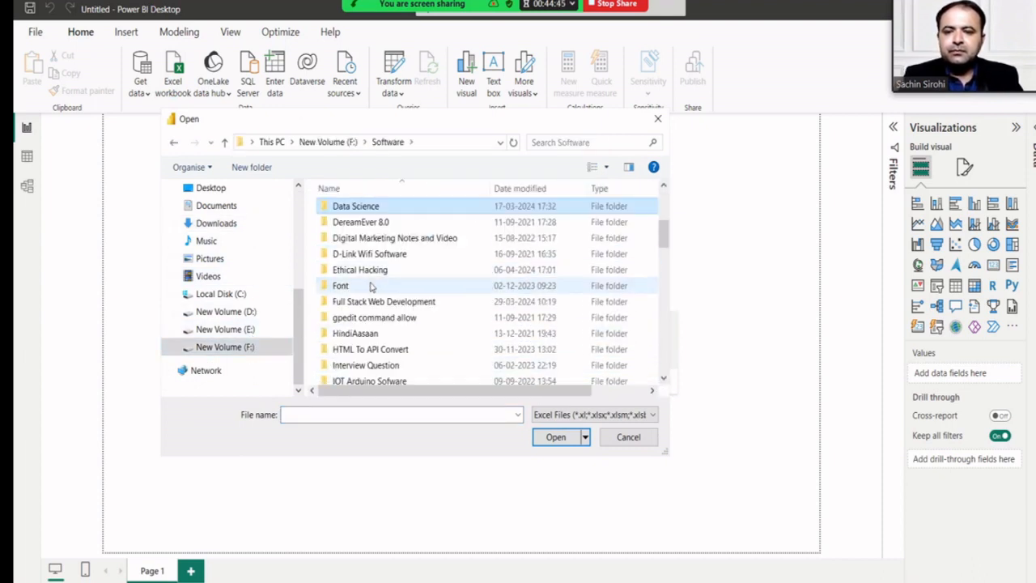
pyautogui.doubleClick(357, 207)
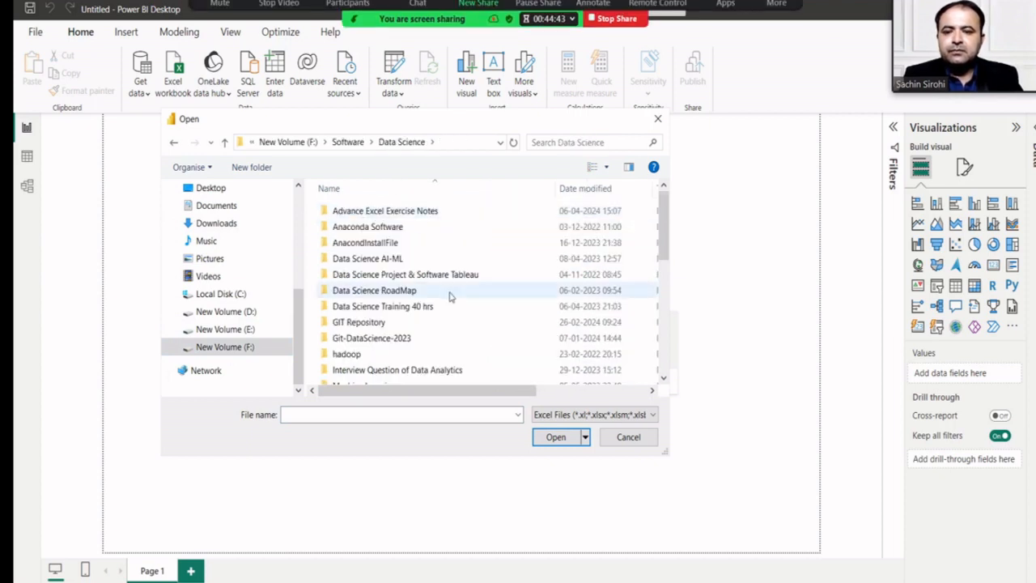
pyautogui.click(399, 292)
pyautogui.scroll(-5, 389, 290)
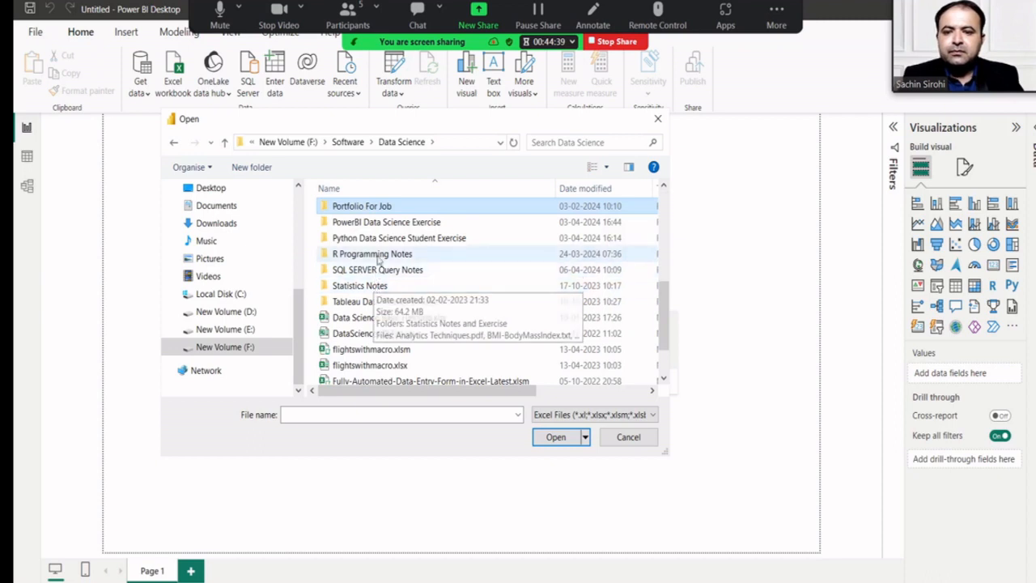
pyautogui.doubleClick(385, 223)
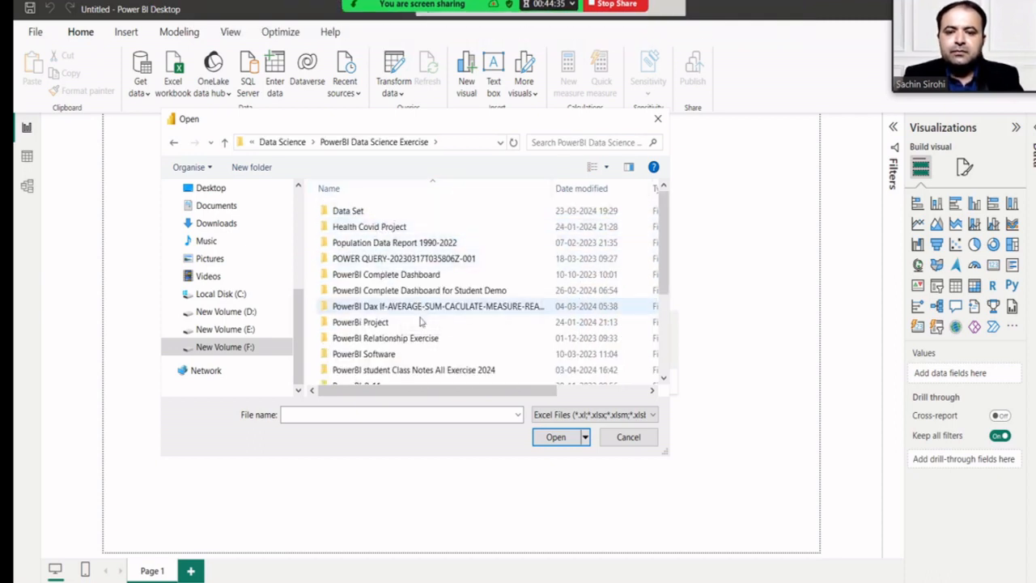
pyautogui.doubleClick(416, 371)
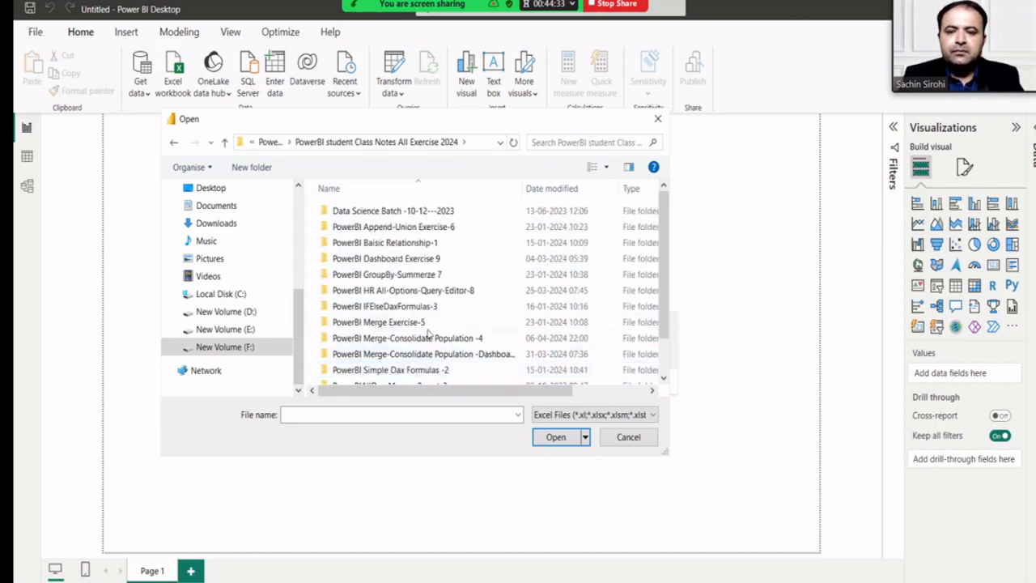
pyautogui.click(418, 245)
pyautogui.doubleClick(419, 243)
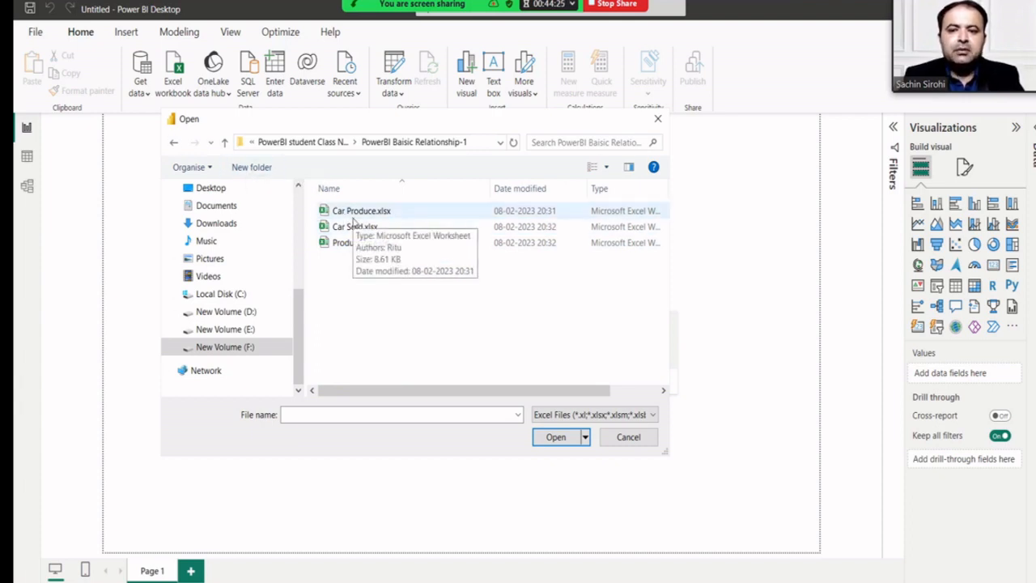
pyautogui.click(377, 212)
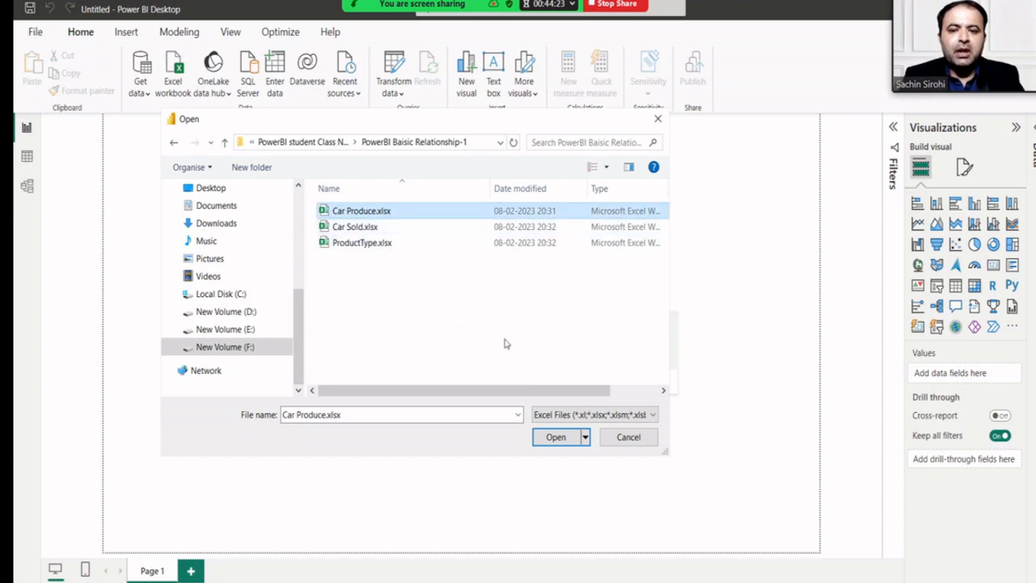
pyautogui.click(556, 437)
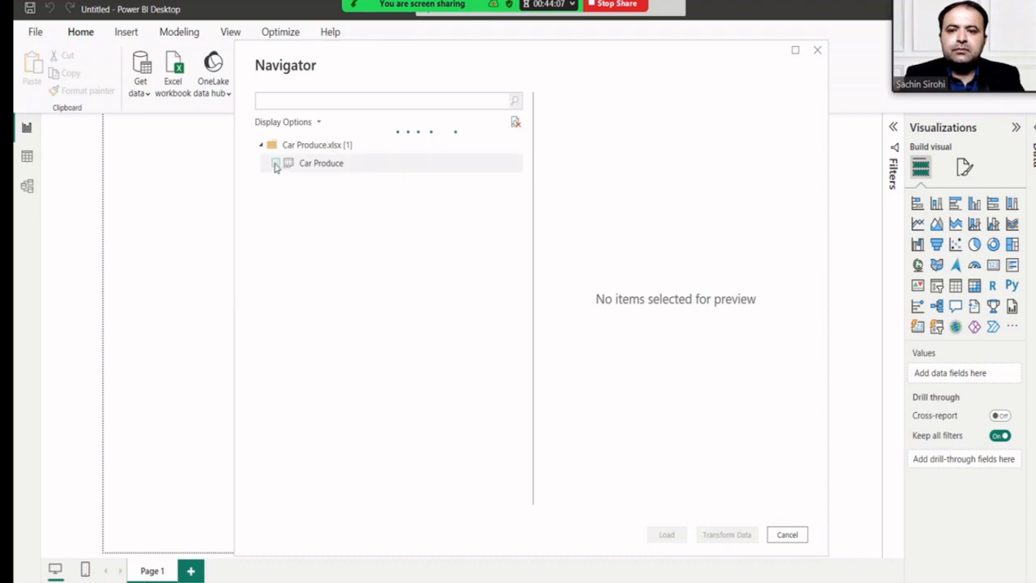
# Tick the Car Produce sheet in the Navigator.
pyautogui.click(275, 163)
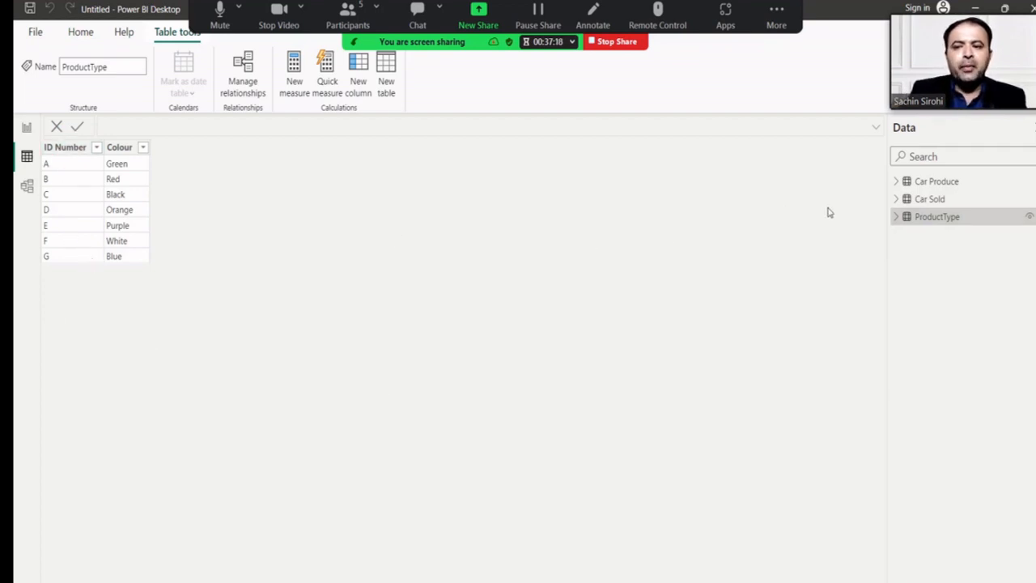
# Preview the Car Sold and Car Produce table data, then switch to Model view.
pyautogui.click(914, 203)
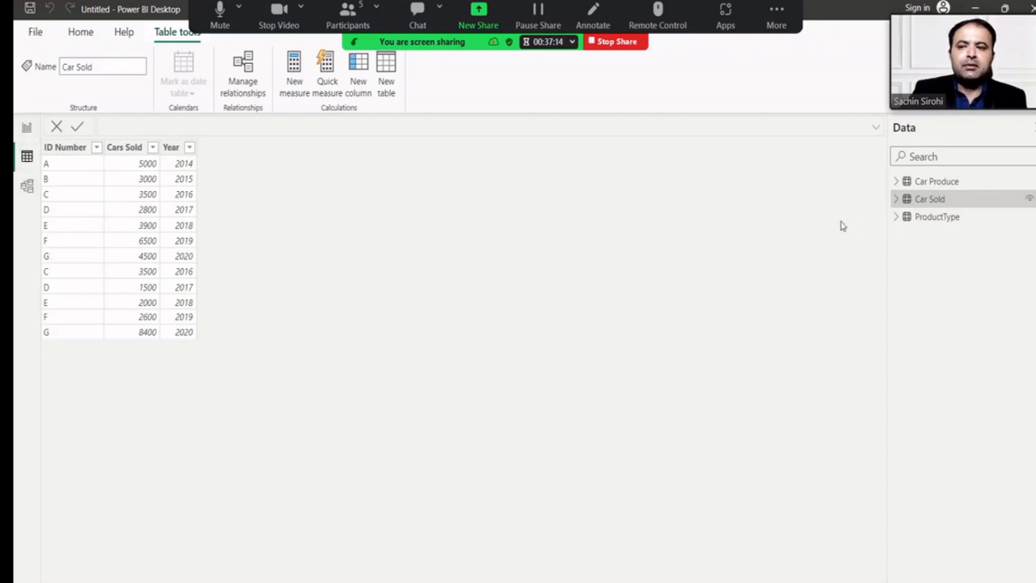
pyautogui.click(944, 185)
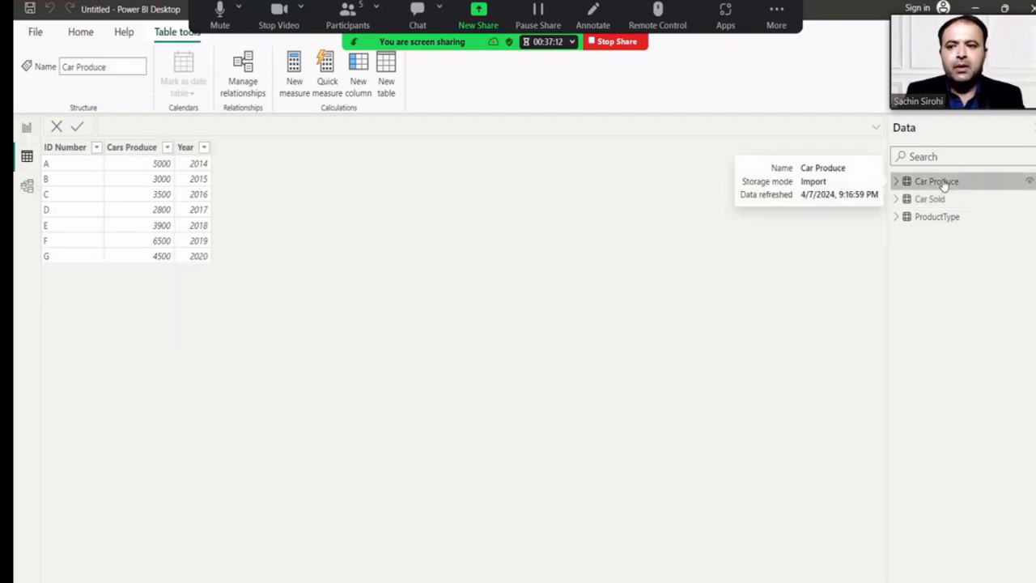
pyautogui.click(27, 187)
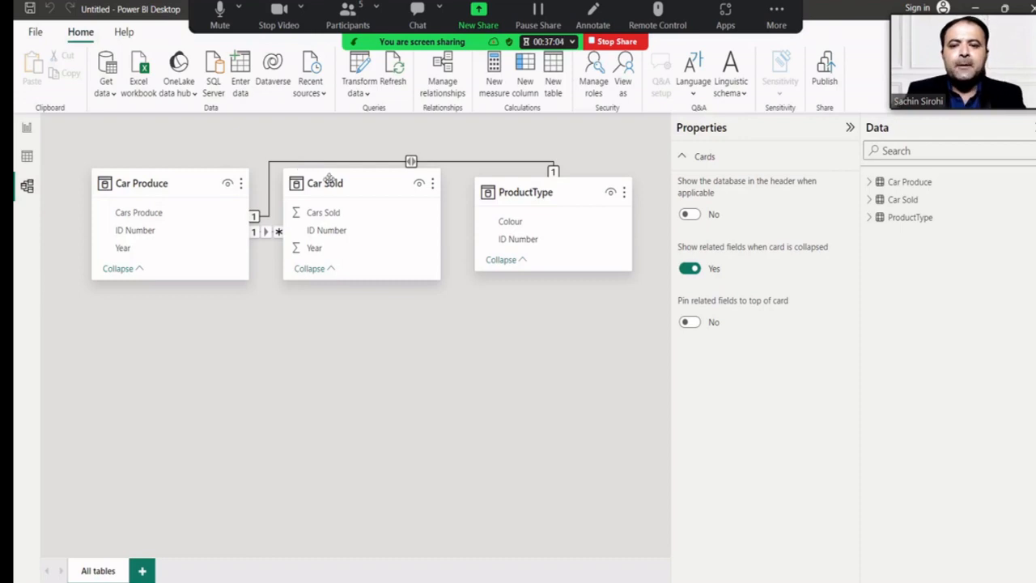
# Rearrange the Car Sold and ProductType cards, inspect the ID Number relationship, then view Car Produce data.
pyautogui.moveTo(337, 220); pyautogui.dragTo(343, 283)
pyautogui.moveTo(527, 192); pyautogui.dragTo(521, 189)
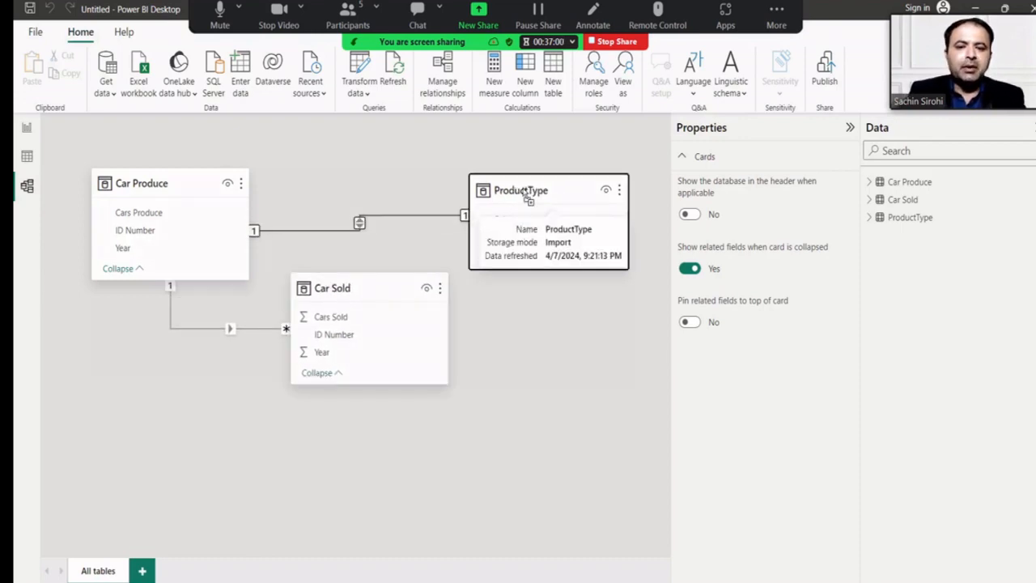
pyautogui.click(230, 329)
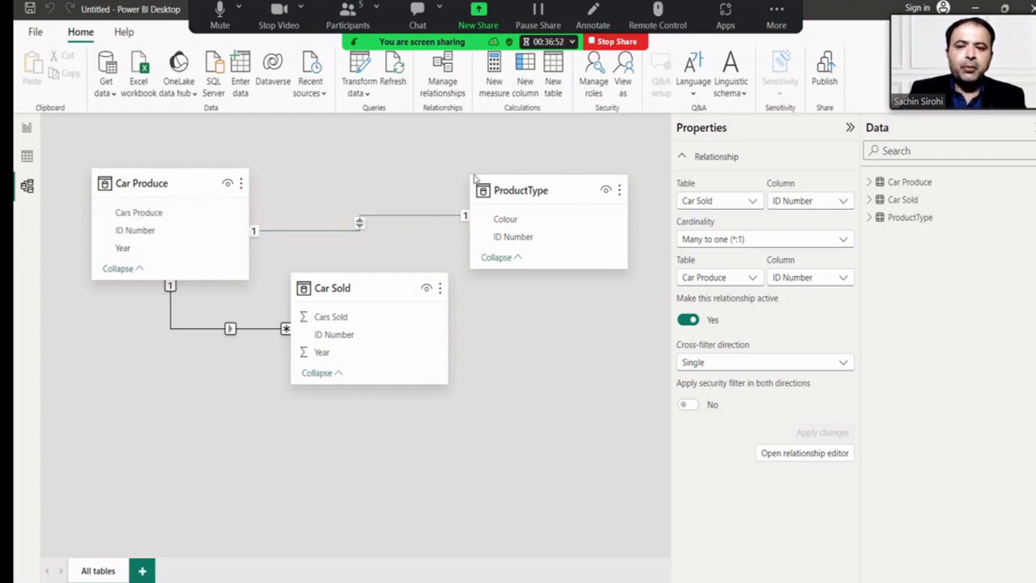
pyautogui.click(27, 155)
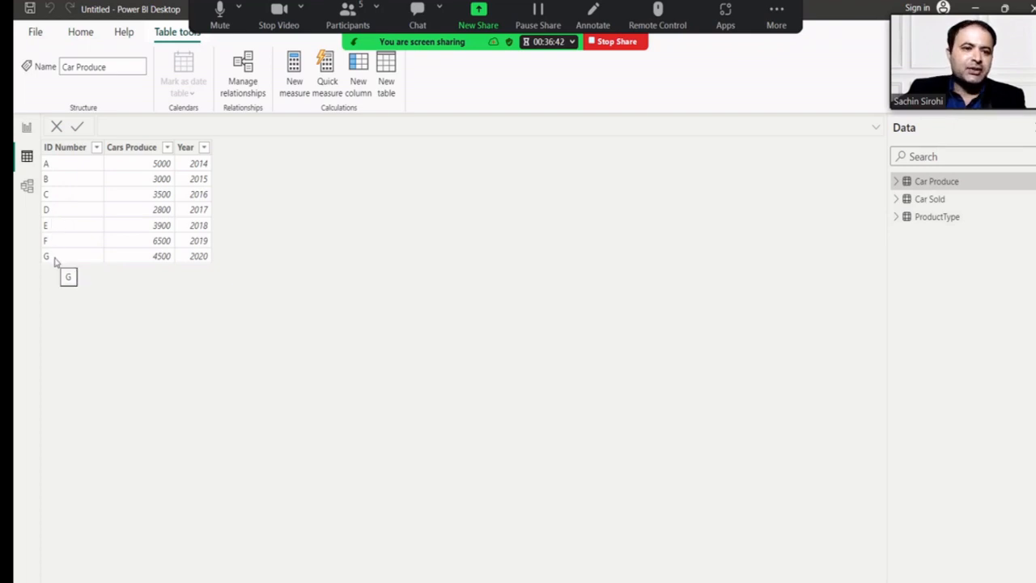
# Review the Car Sold and ProductType table data, then return to the relationship diagram.
pyautogui.click(915, 201)
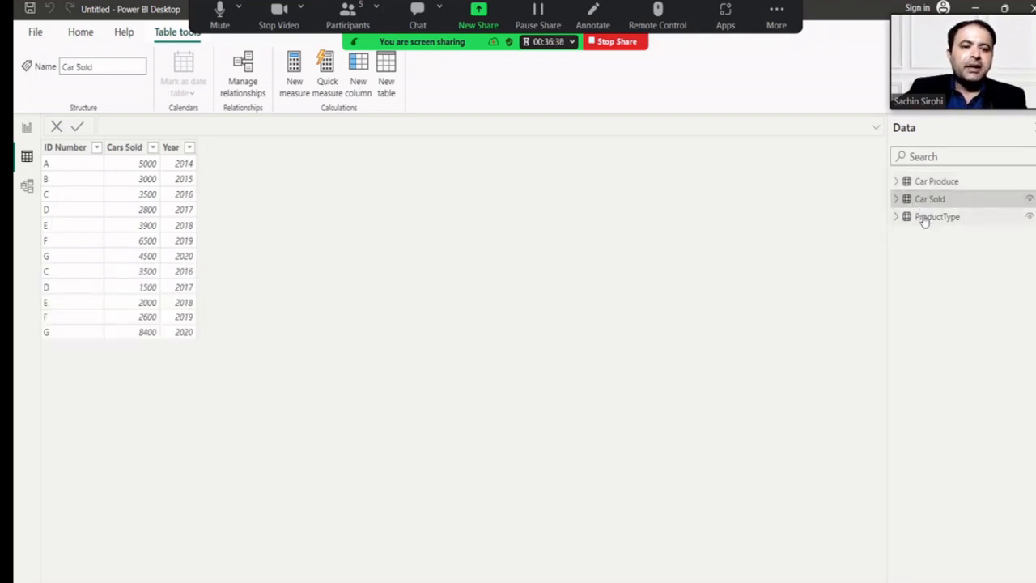
pyautogui.click(923, 217)
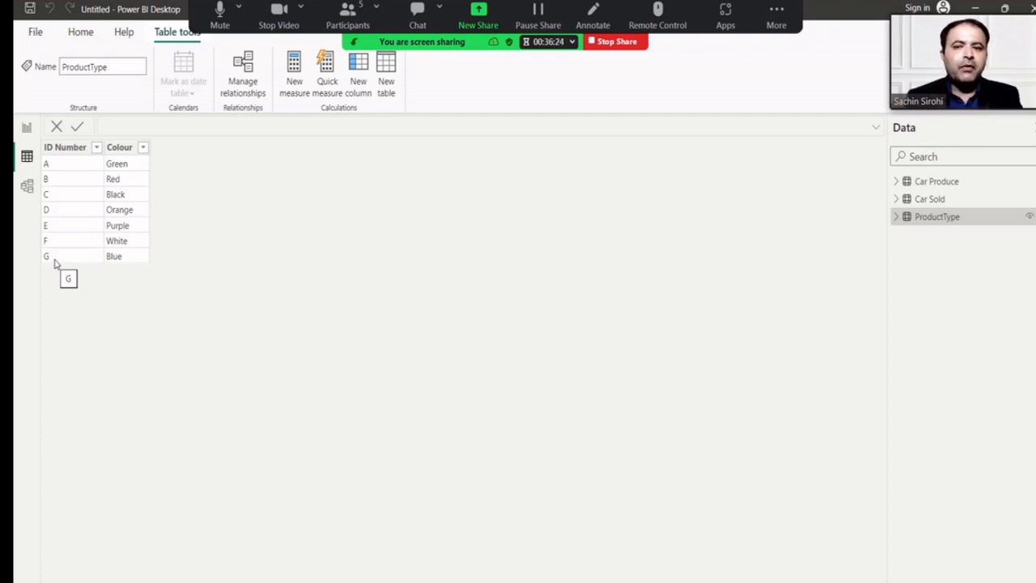
pyautogui.click(920, 200)
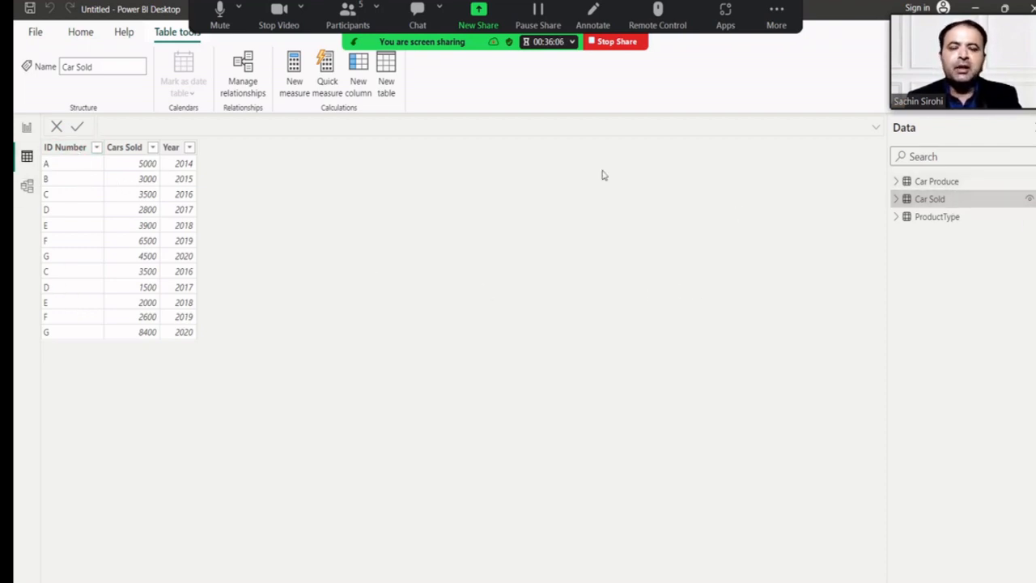
pyautogui.click(28, 188)
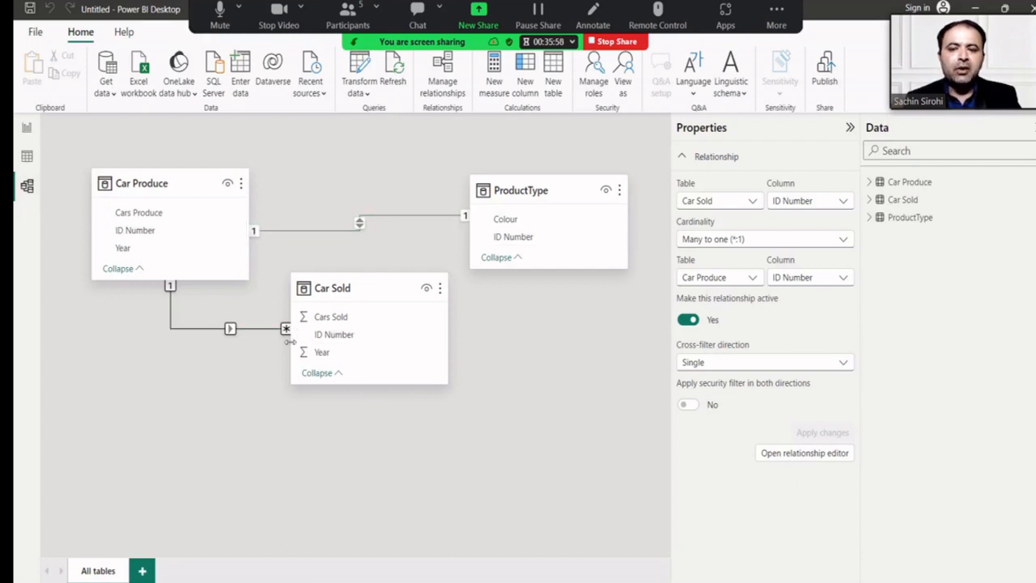
# Delete the relationship between Car Produce and ProductType and confirm.
pyautogui.click(362, 229)
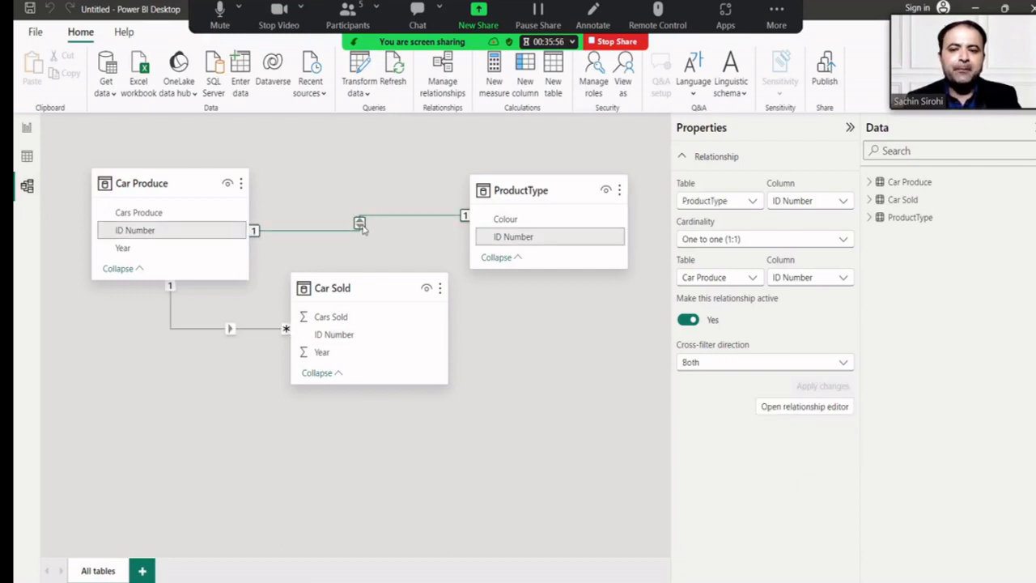
pyautogui.rightClick(360, 227)
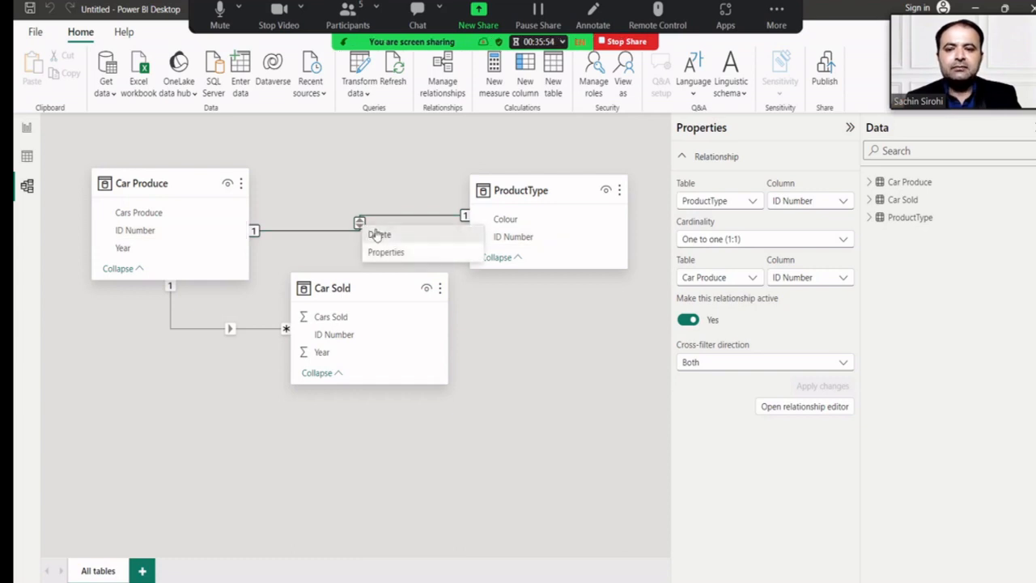
pyautogui.click(375, 234)
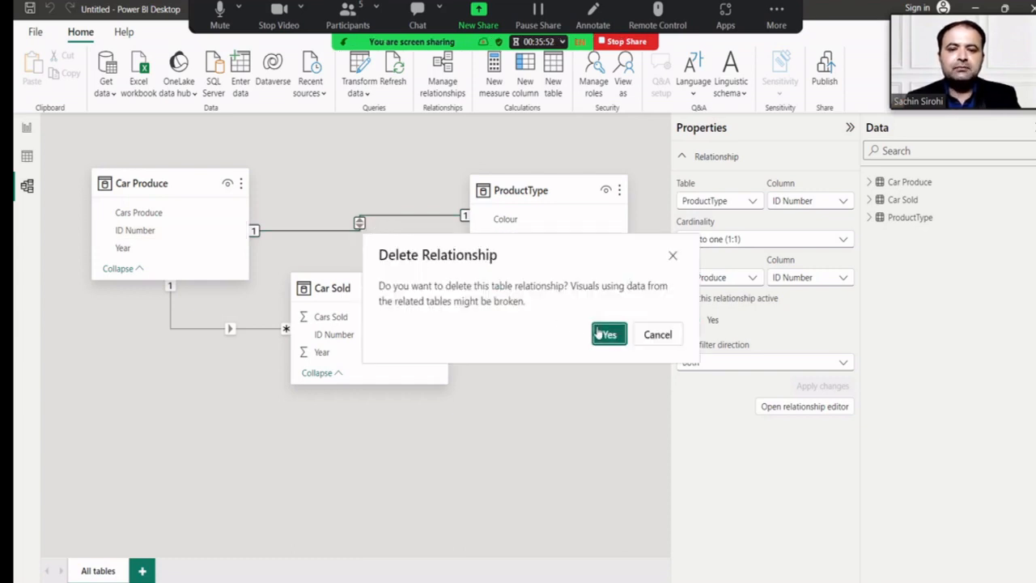
pyautogui.click(608, 334)
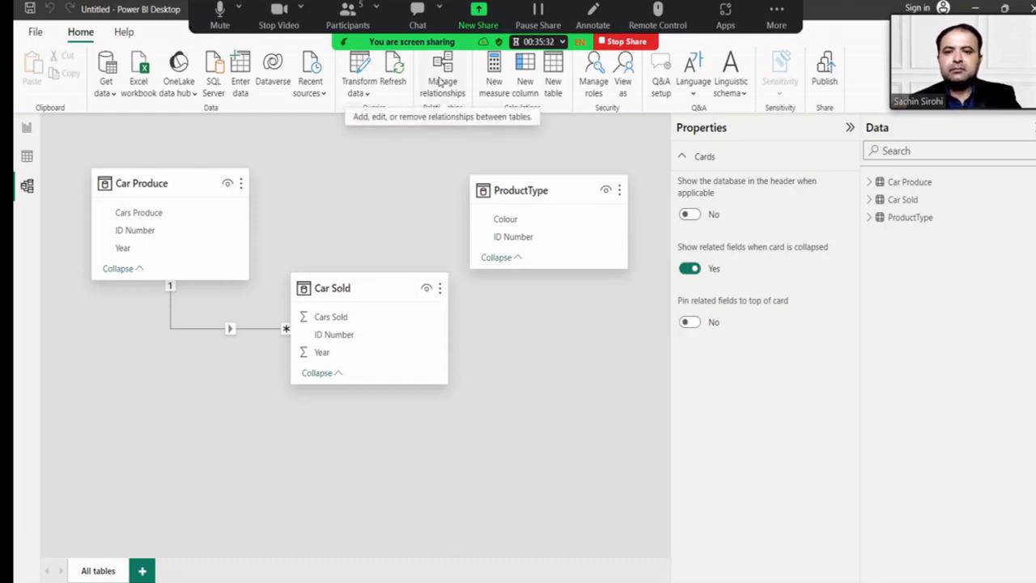
# Open Manage relationships and move the dialog out of the way.
pyautogui.click(441, 83)
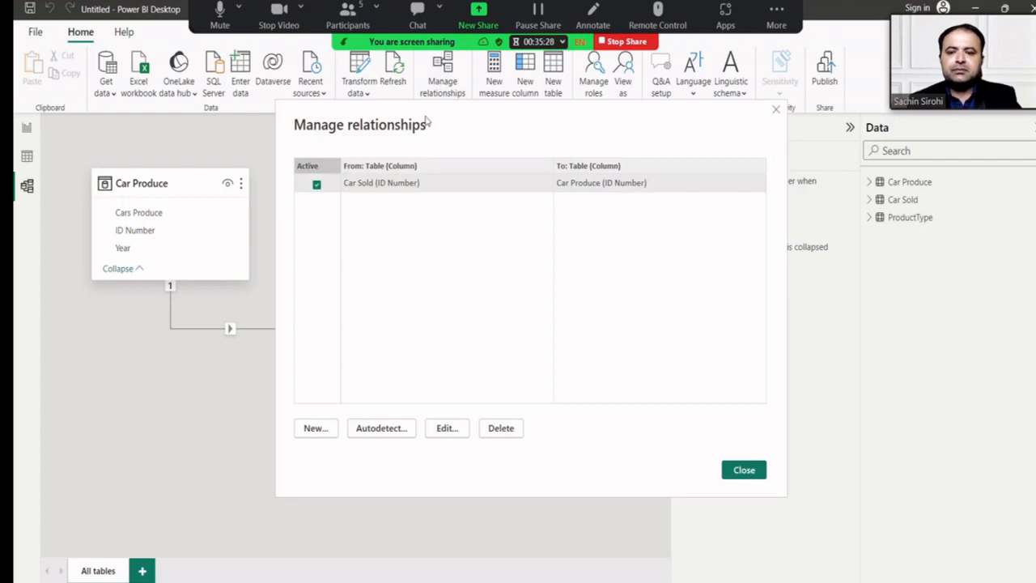
pyautogui.click(330, 427)
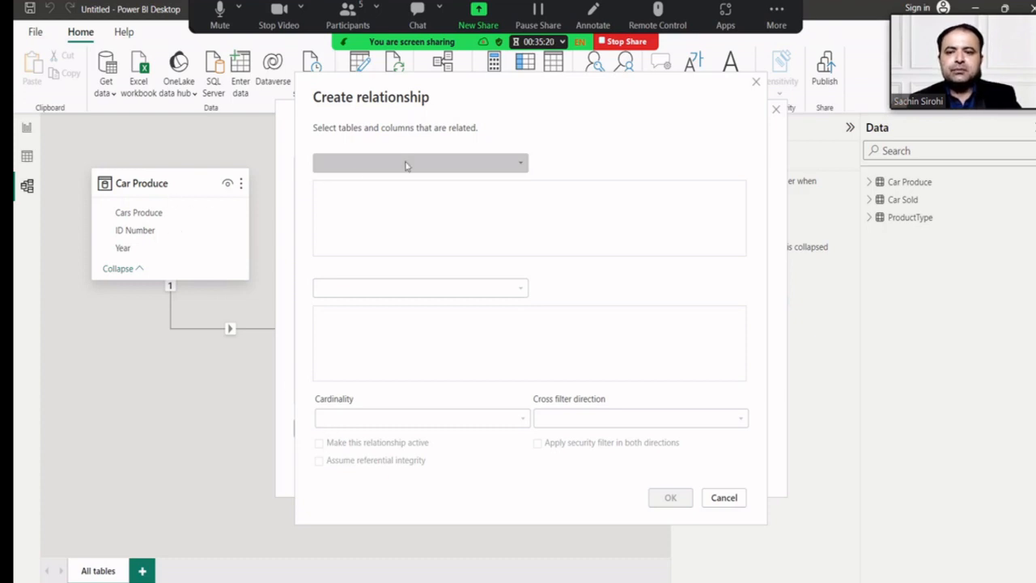
pyautogui.click(757, 81)
pyautogui.moveTo(692, 115); pyautogui.dragTo(609, 246)
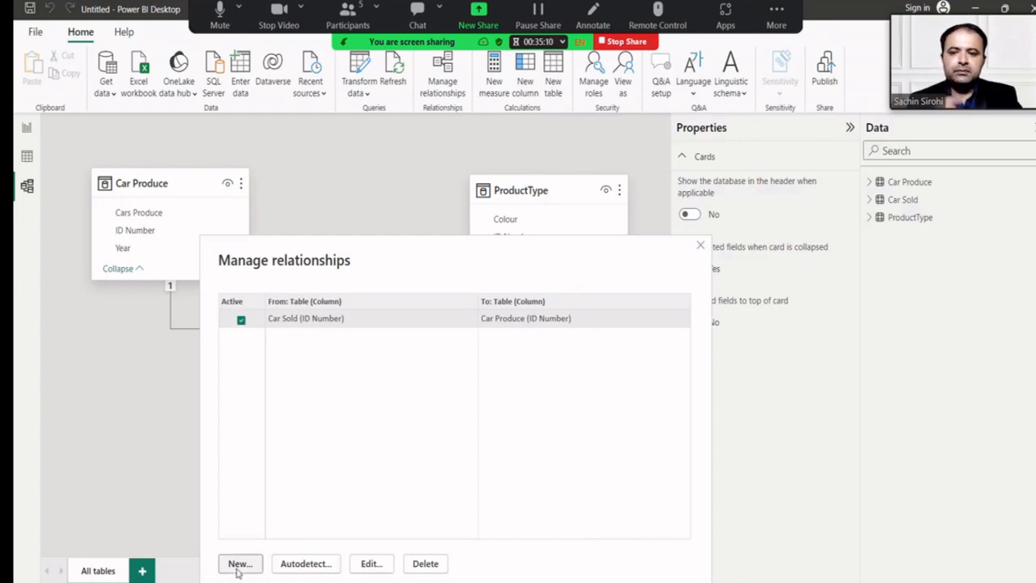
# Create a one-to-one Car Produce to ProductType relationship on ID Number.
pyautogui.click(238, 566)
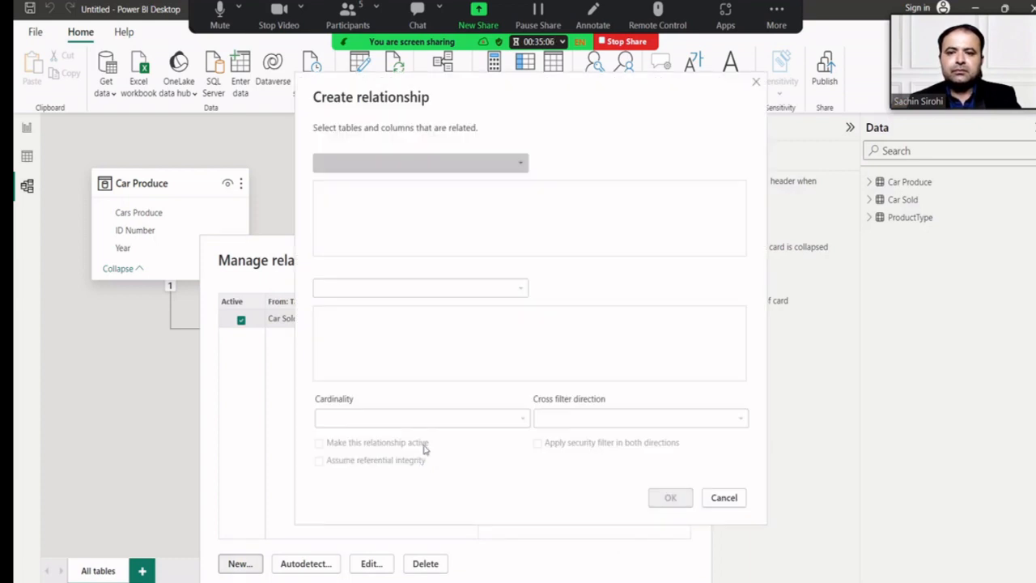
pyautogui.click(422, 167)
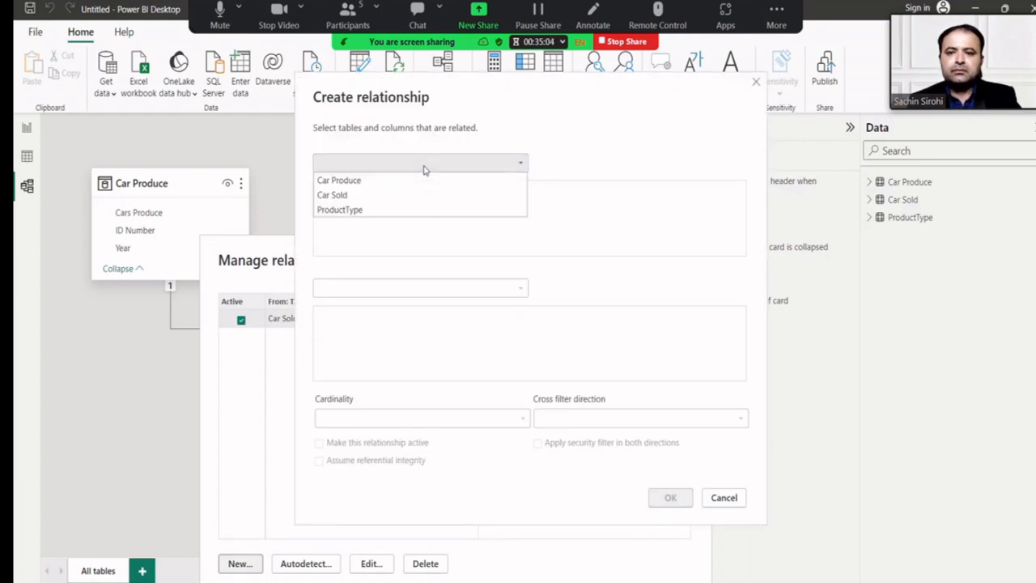
pyautogui.click(386, 186)
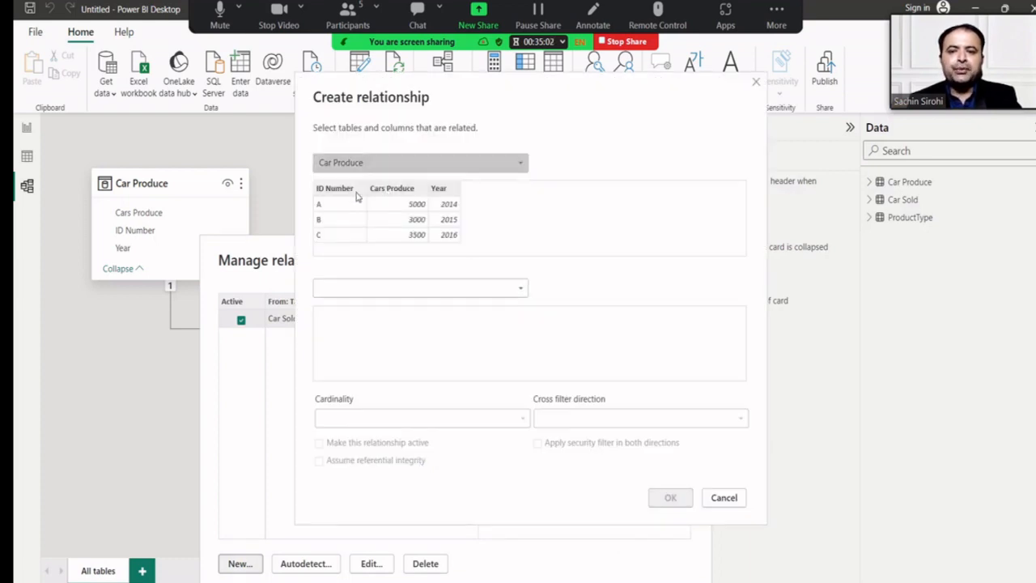
pyautogui.click(356, 202)
pyautogui.click(350, 292)
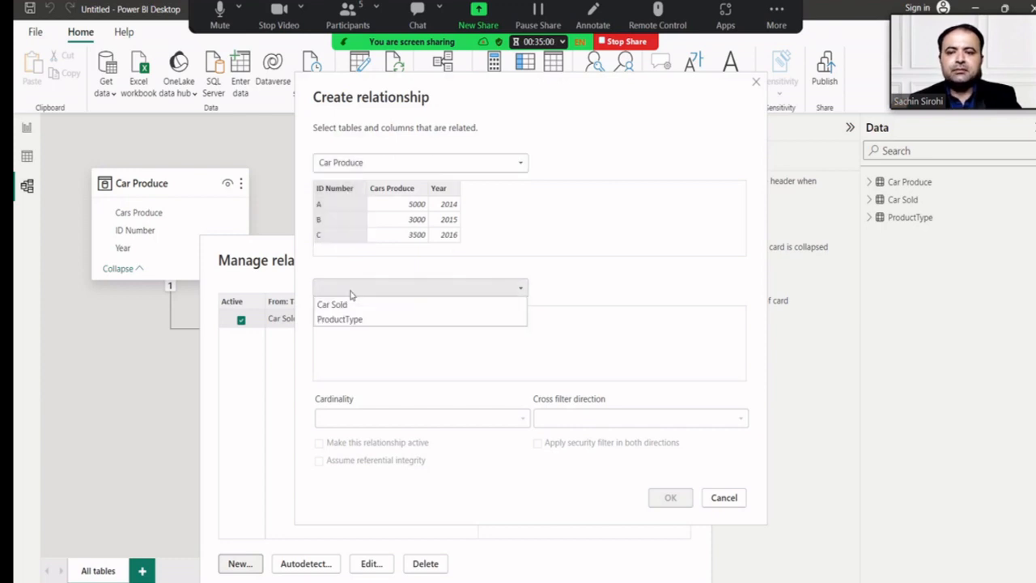
pyautogui.click(352, 318)
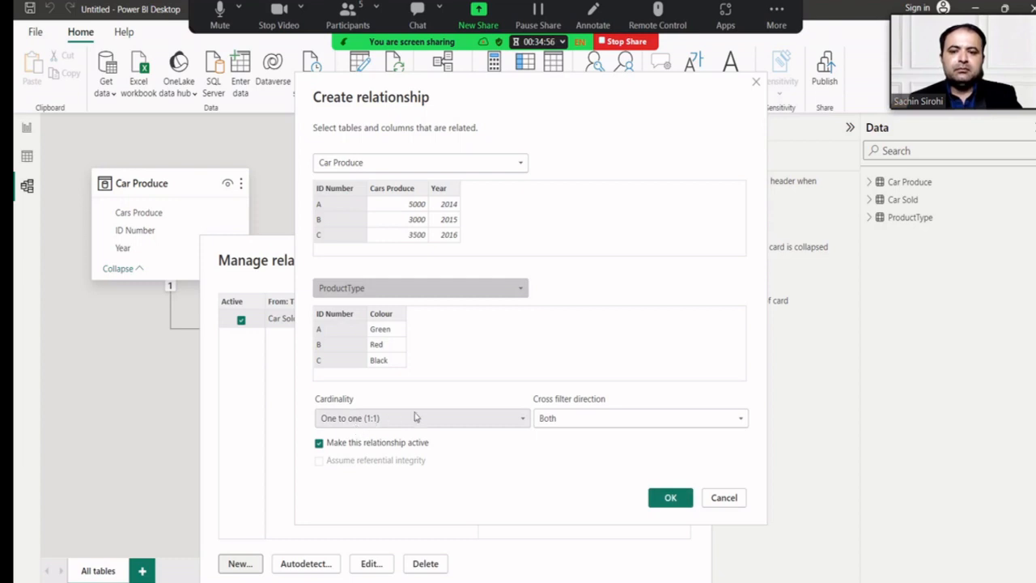
pyautogui.click(451, 418)
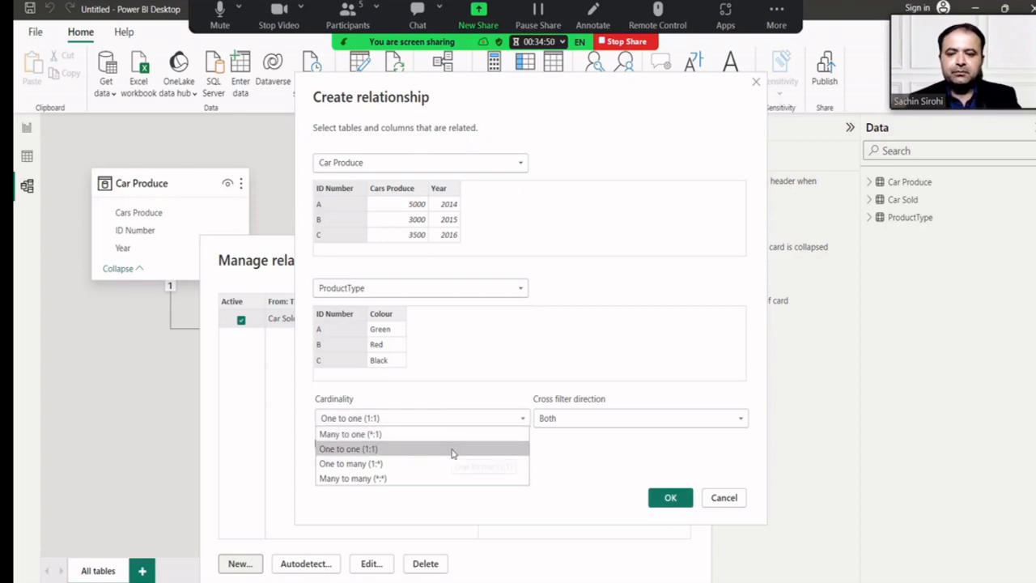
pyautogui.click(453, 450)
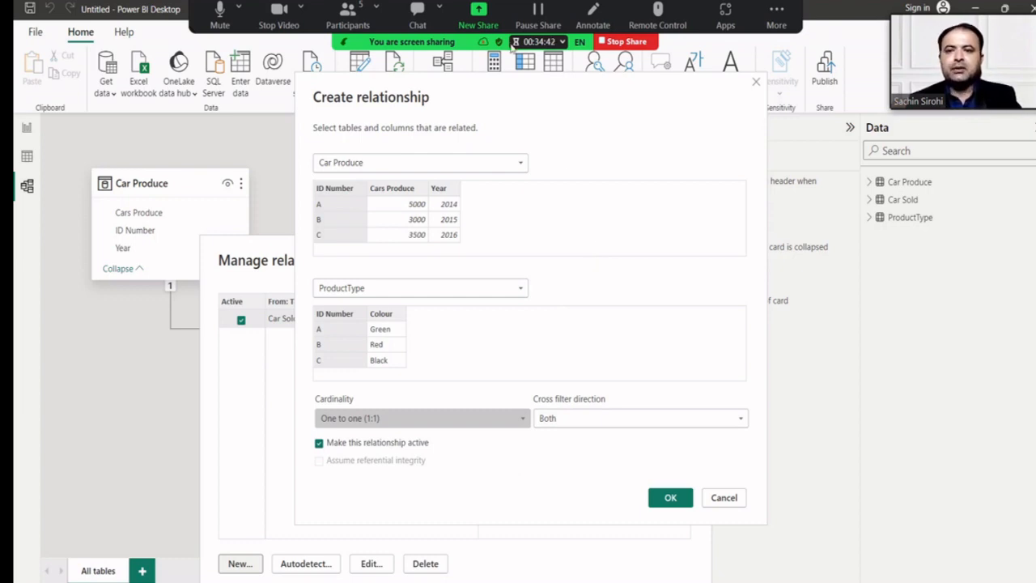
pyautogui.click(278, 15)
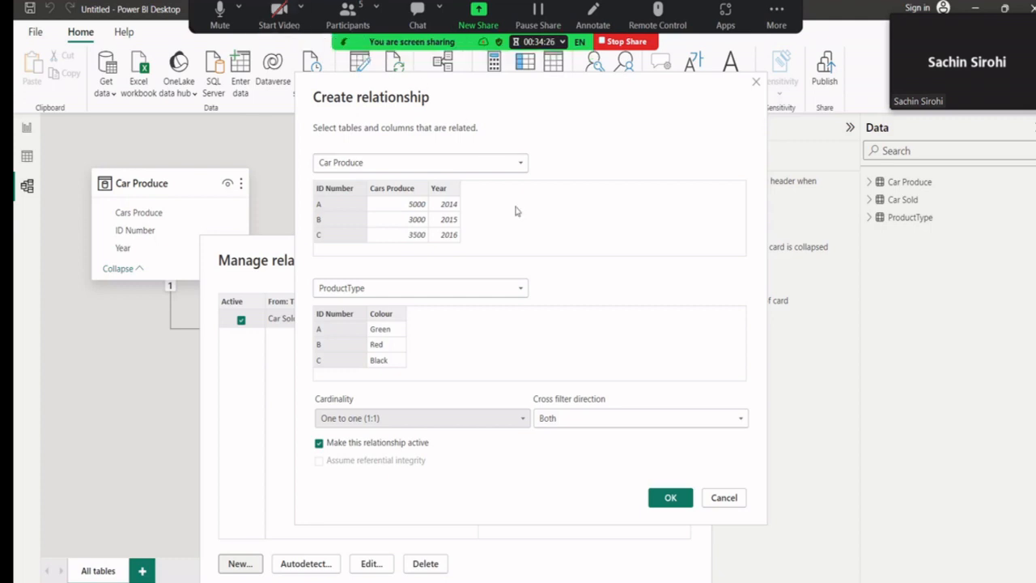
pyautogui.click(668, 500)
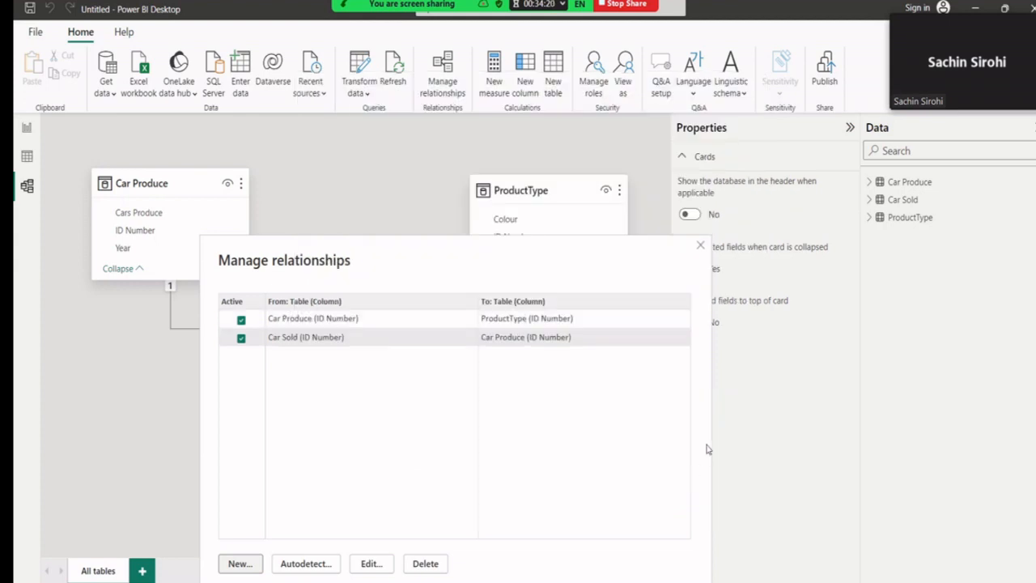
pyautogui.moveTo(644, 259); pyautogui.dragTo(927, 125)
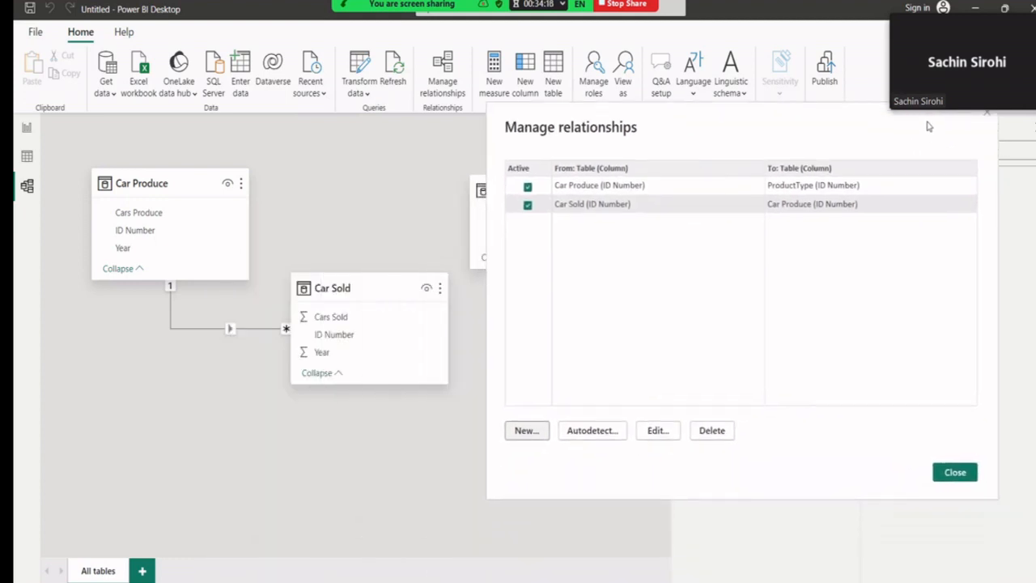
# Close Manage relationships and go to the empty report page.
pyautogui.click(955, 472)
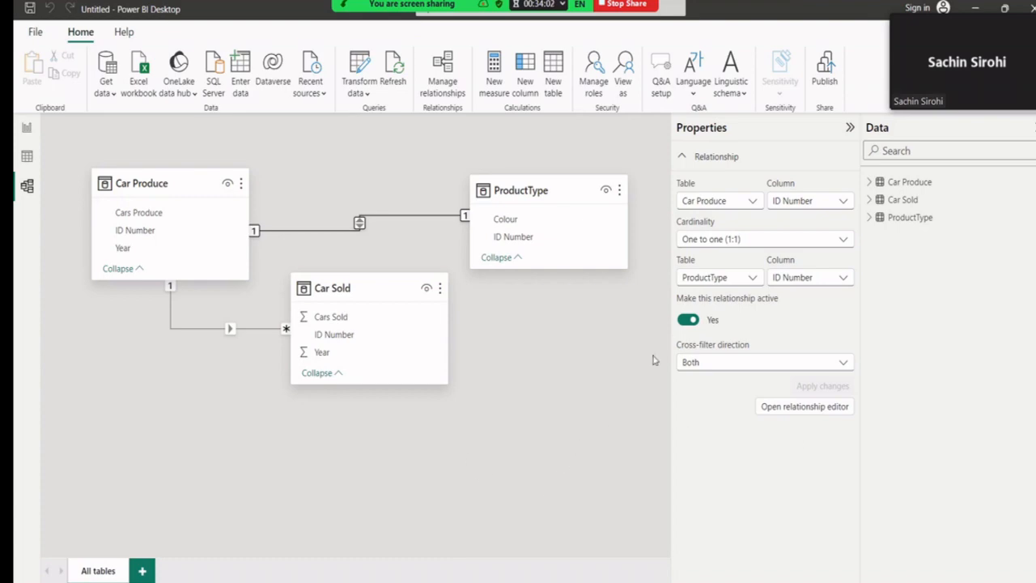
pyautogui.click(26, 129)
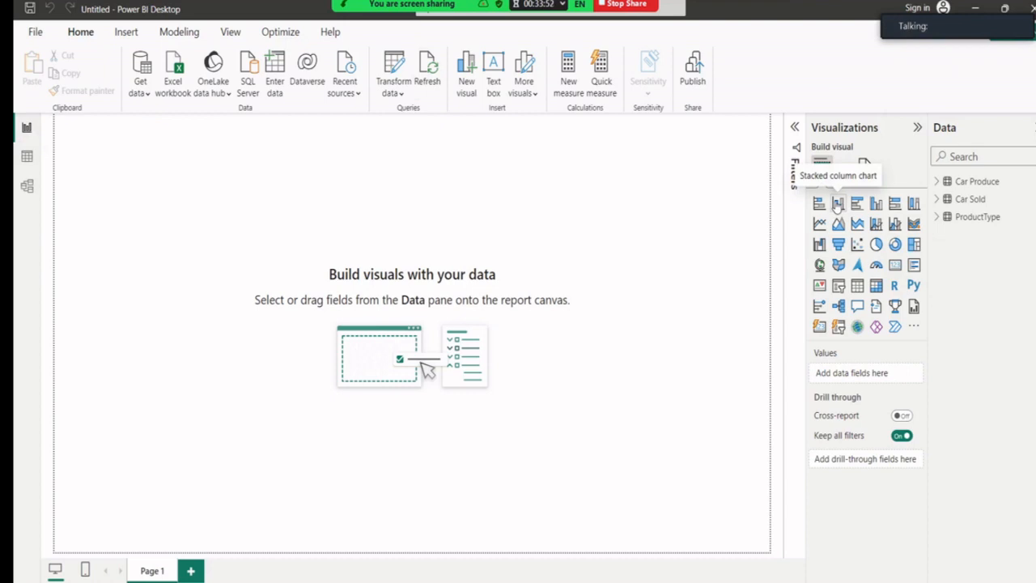
# Add an enlarged stacked column chart plotting Sum of Cars Sold by Car Produce Year.
pyautogui.click(837, 204)
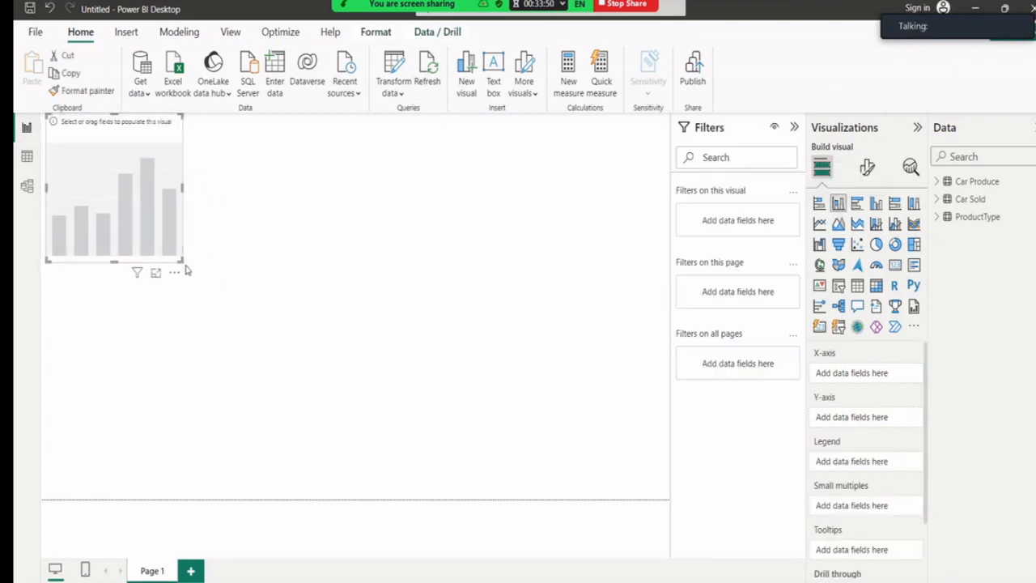
pyautogui.moveTo(182, 260); pyautogui.dragTo(344, 488)
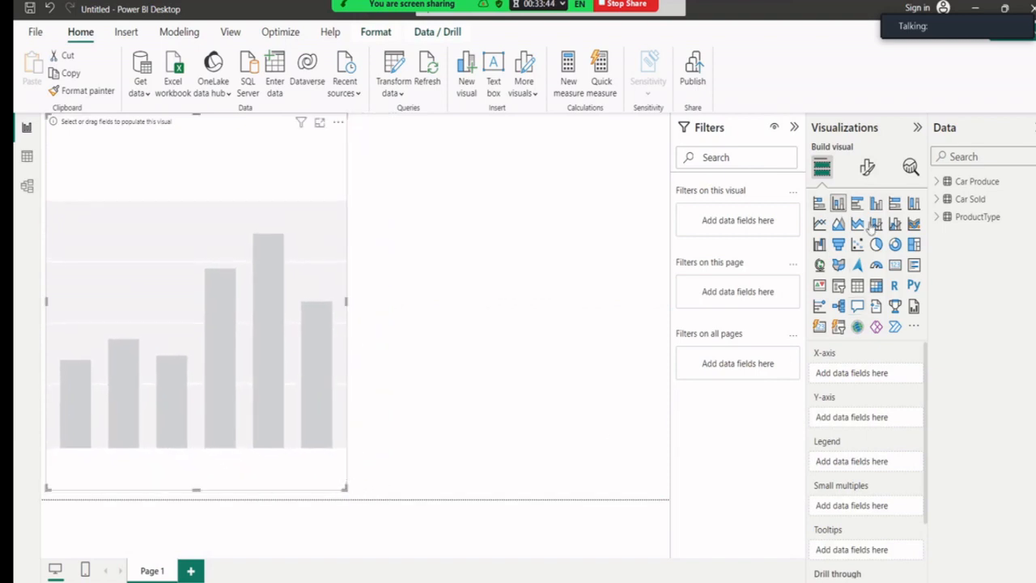
pyautogui.click(937, 185)
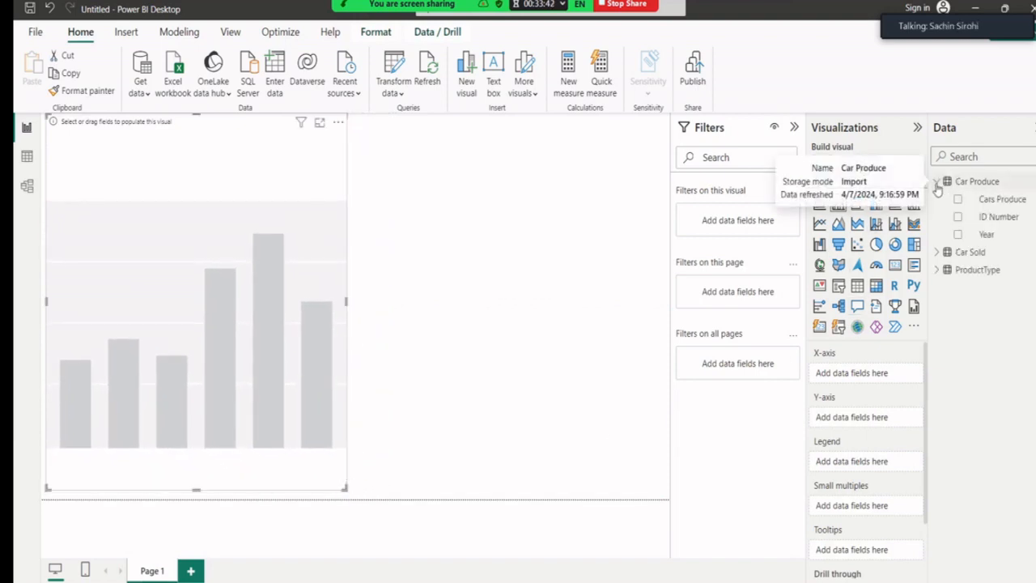
pyautogui.click(937, 253)
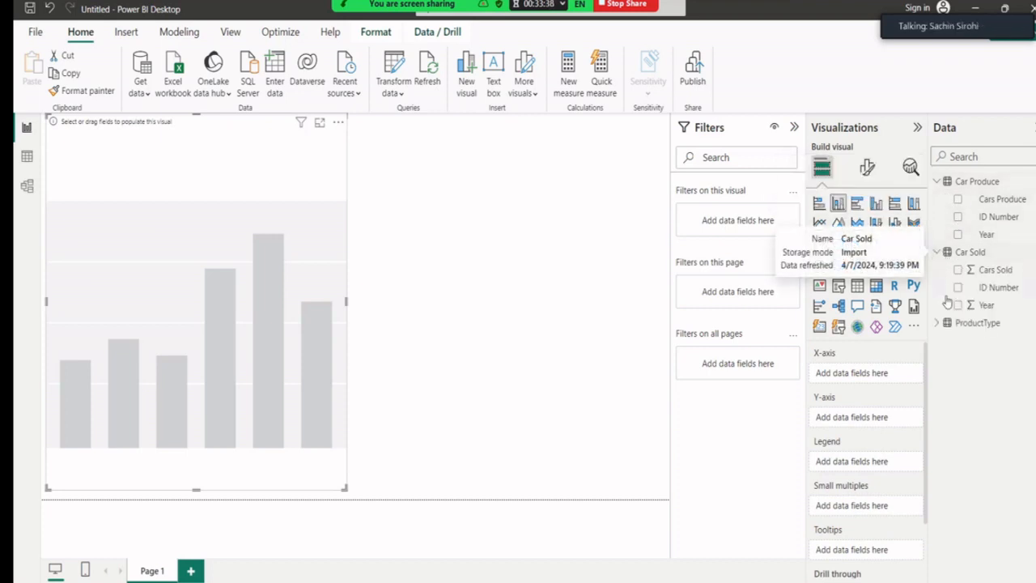
pyautogui.click(938, 323)
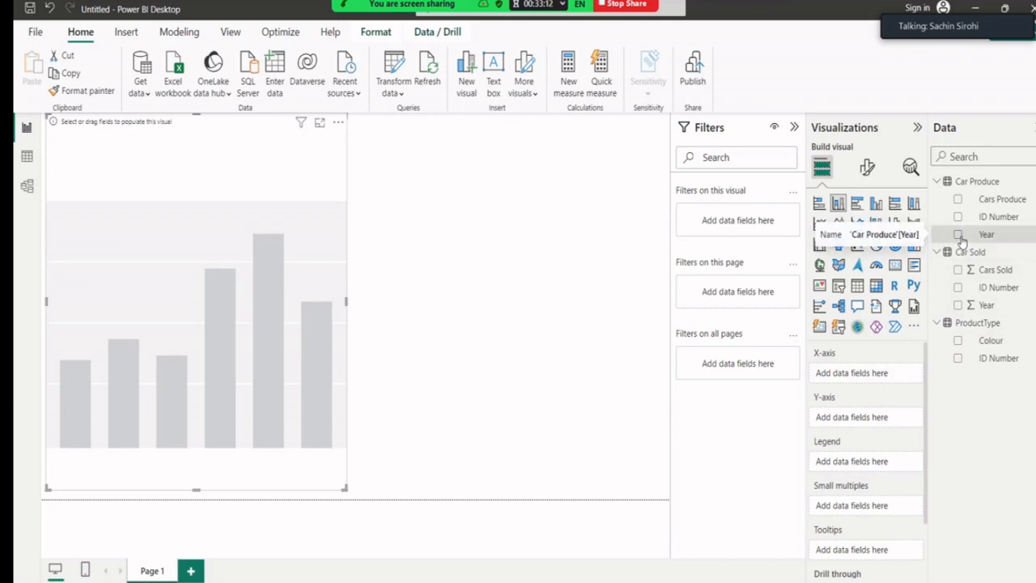
pyautogui.click(959, 237)
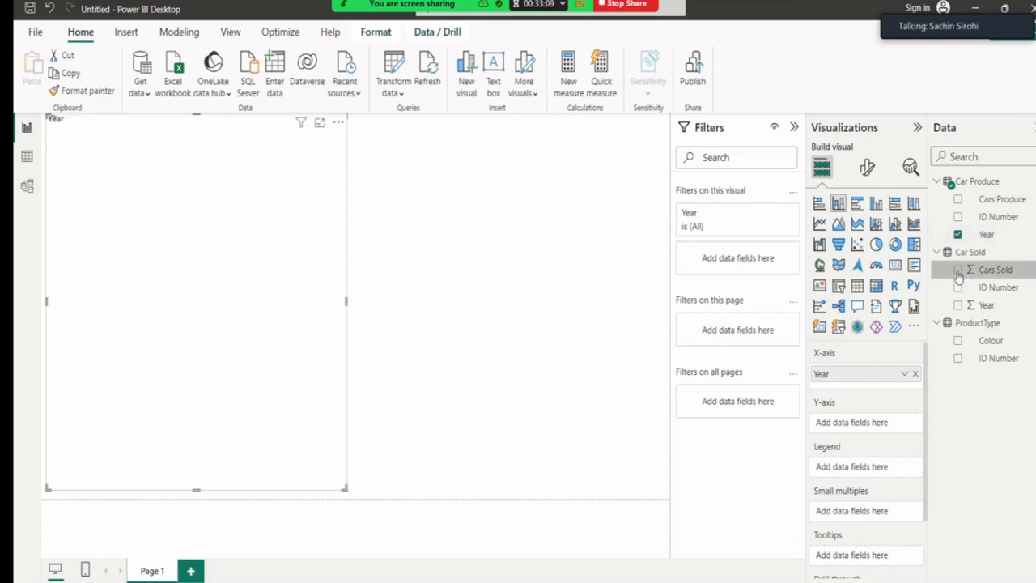
pyautogui.click(958, 272)
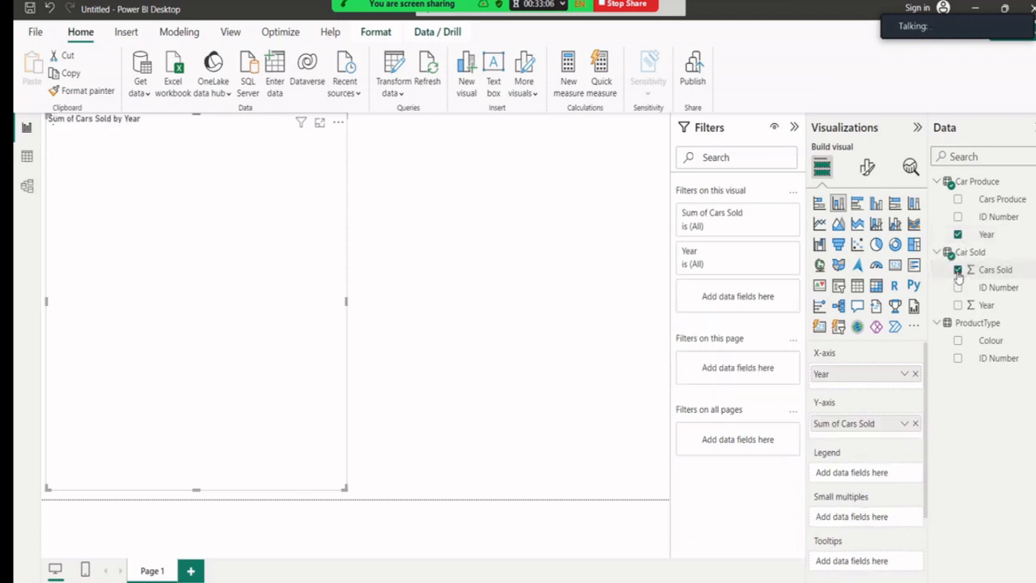
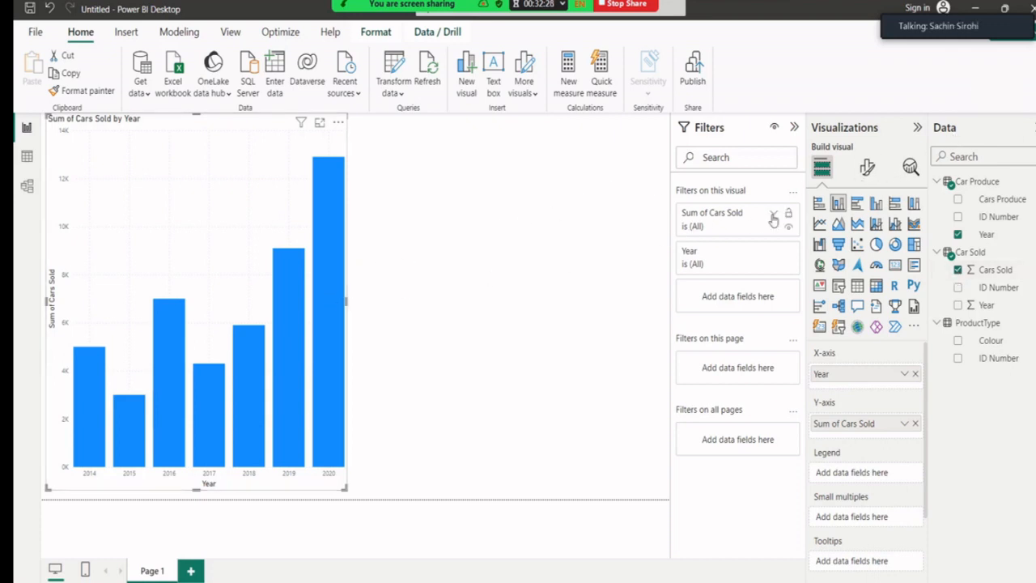
# Make the chart's X-axis year labels font size 13, bold and orange.
pyautogui.click(868, 170)
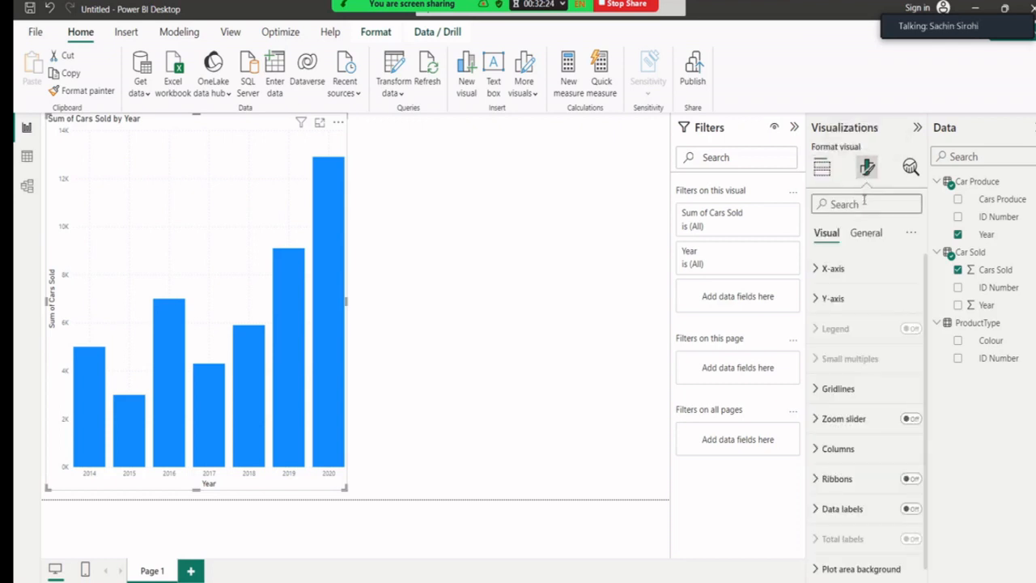
pyautogui.click(847, 268)
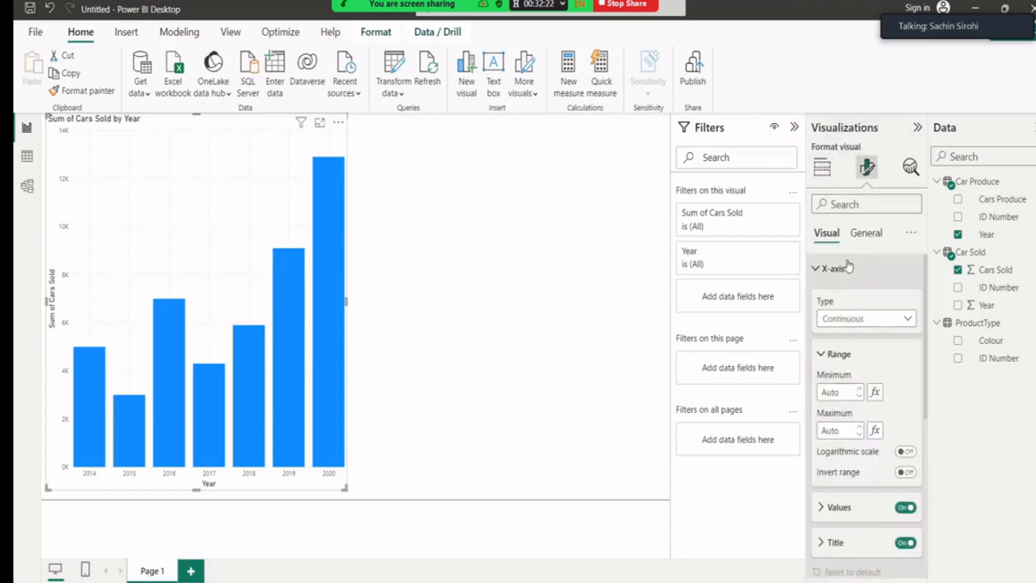
pyautogui.scroll(-3, 848, 276)
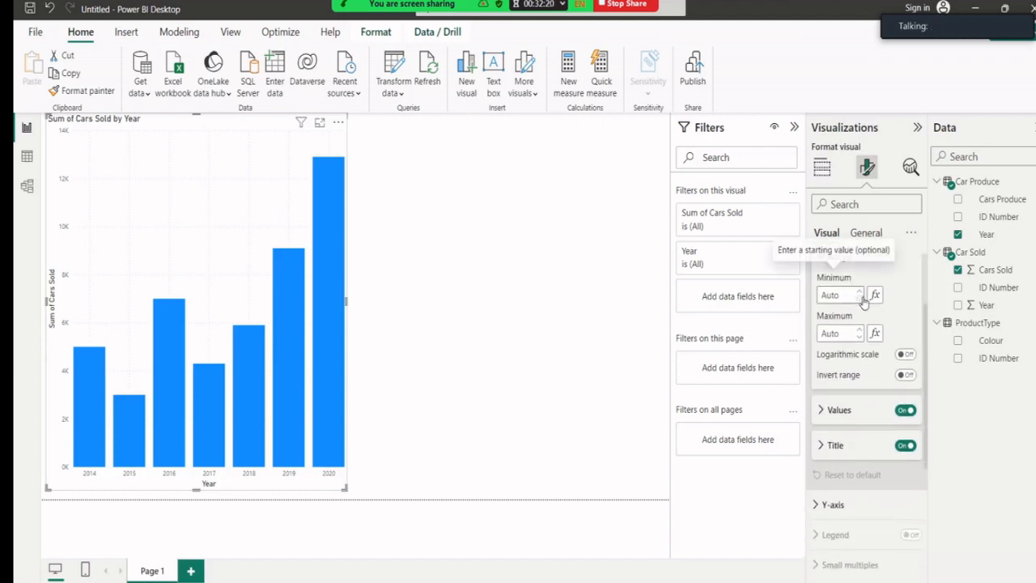
pyautogui.scroll(3, 862, 296)
pyautogui.scroll(-3, 863, 307)
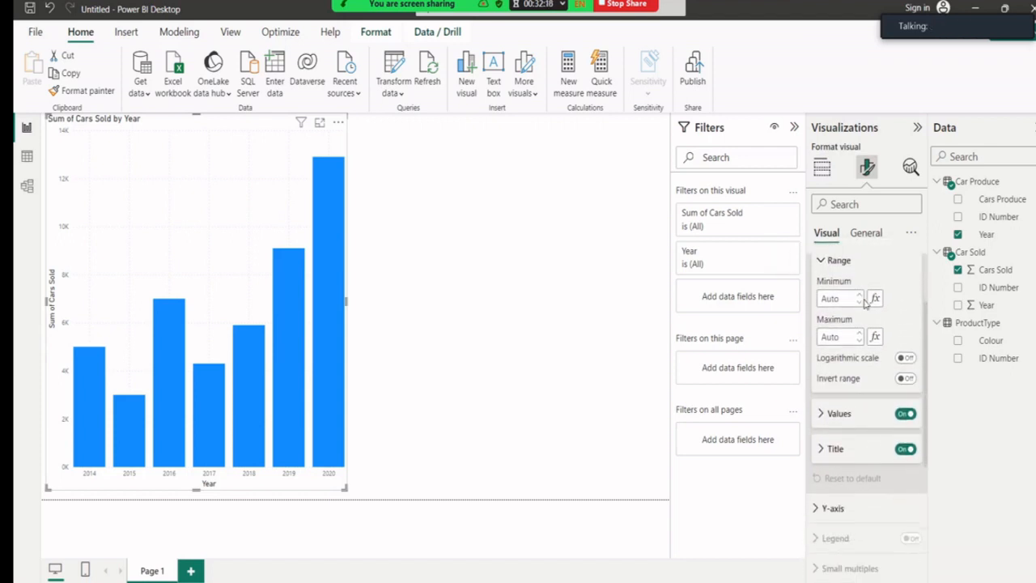
pyautogui.click(842, 362)
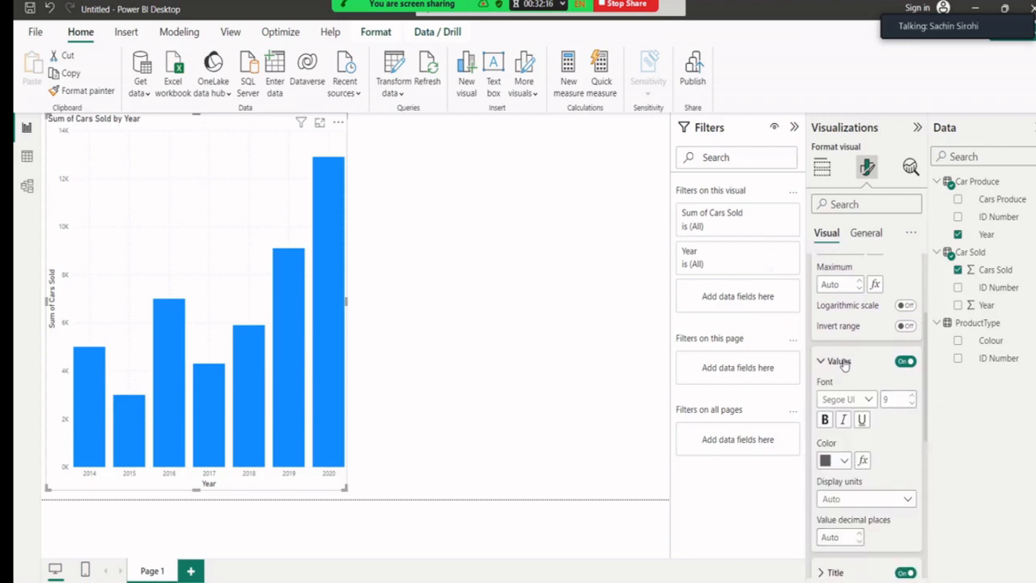
pyautogui.scroll(-1, 857, 361)
pyautogui.click(915, 350)
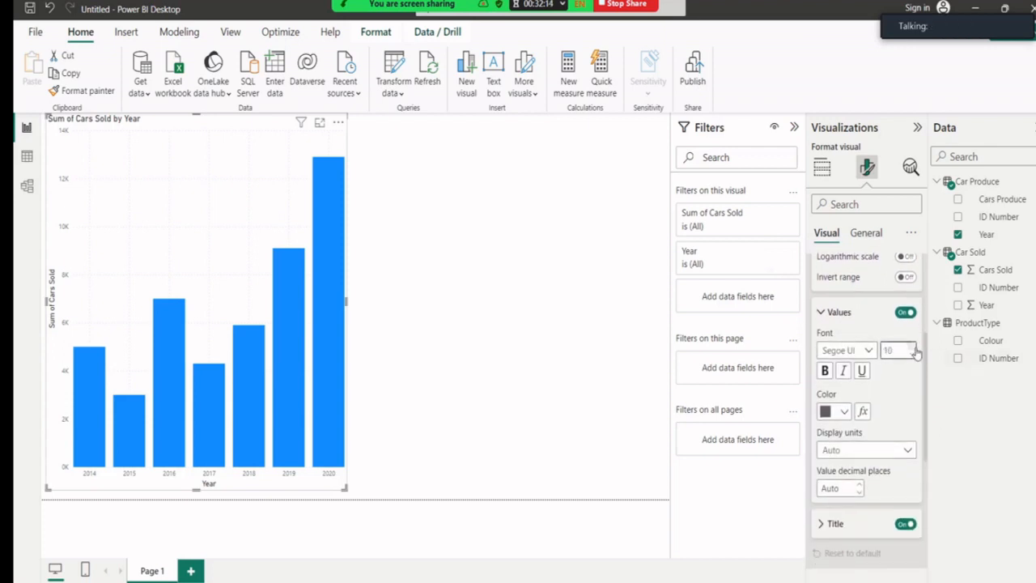
pyautogui.click(915, 349)
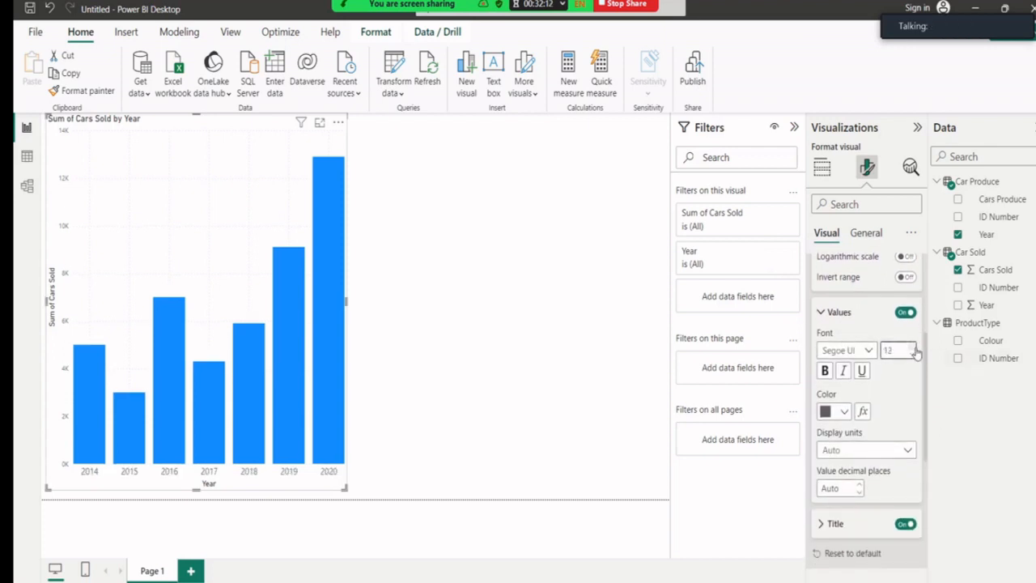
pyautogui.click(825, 371)
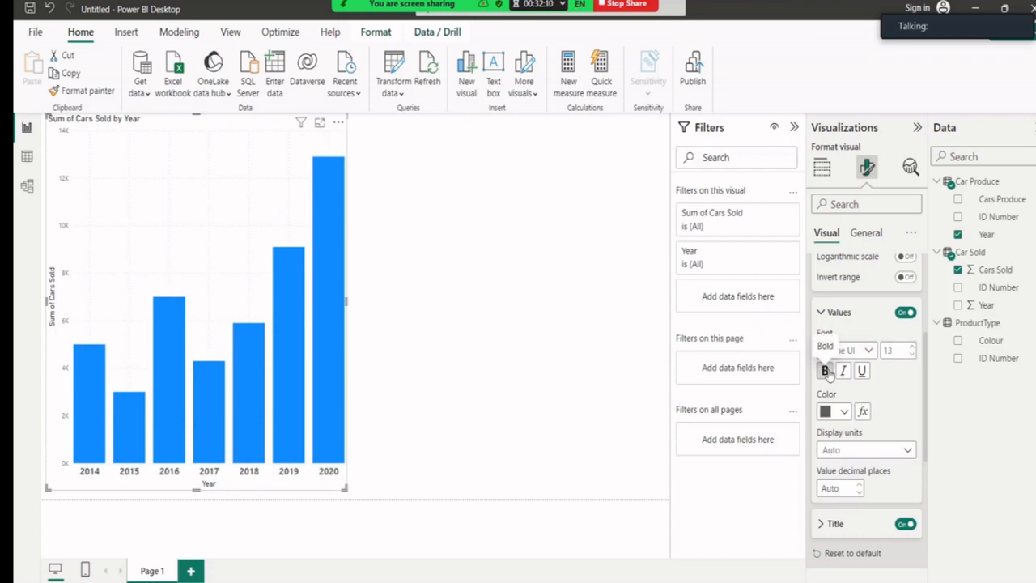
pyautogui.click(844, 411)
pyautogui.click(910, 347)
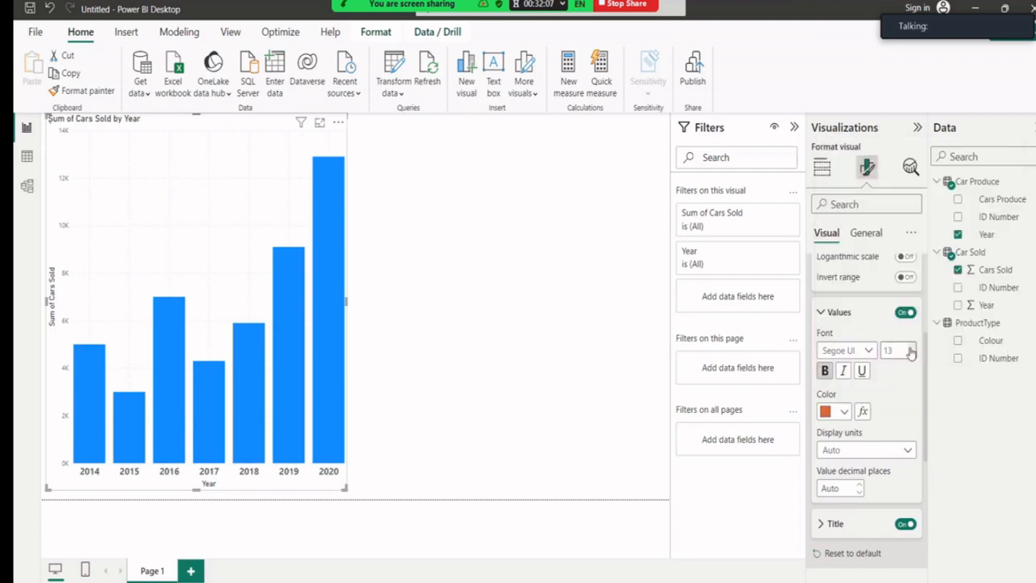
pyautogui.scroll(-3, 910, 396)
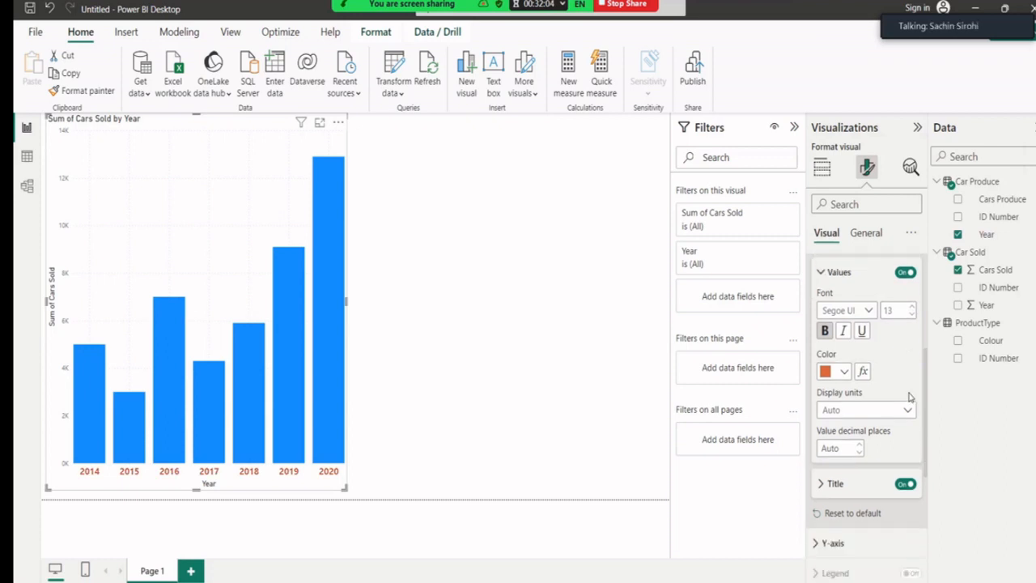
# Set the Year axis title to 16-point bold text.
pyautogui.click(819, 378)
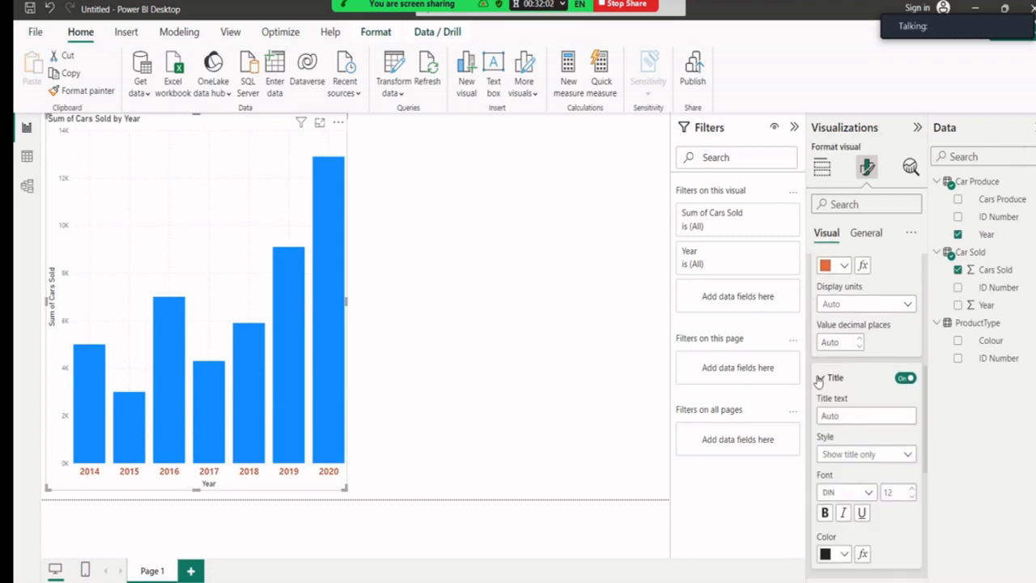
pyautogui.scroll(-2, 889, 463)
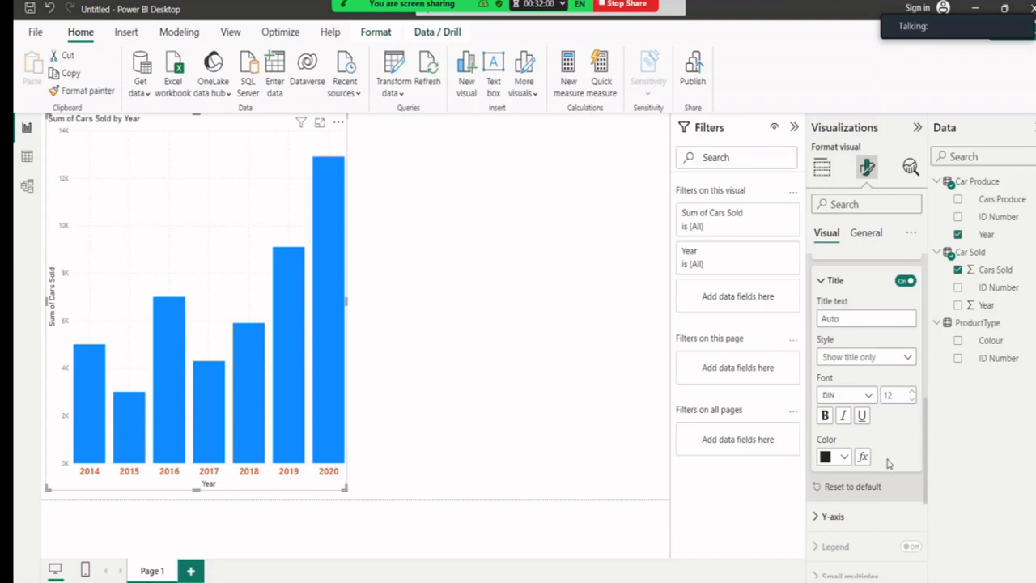
pyautogui.click(914, 392)
pyautogui.click(913, 392)
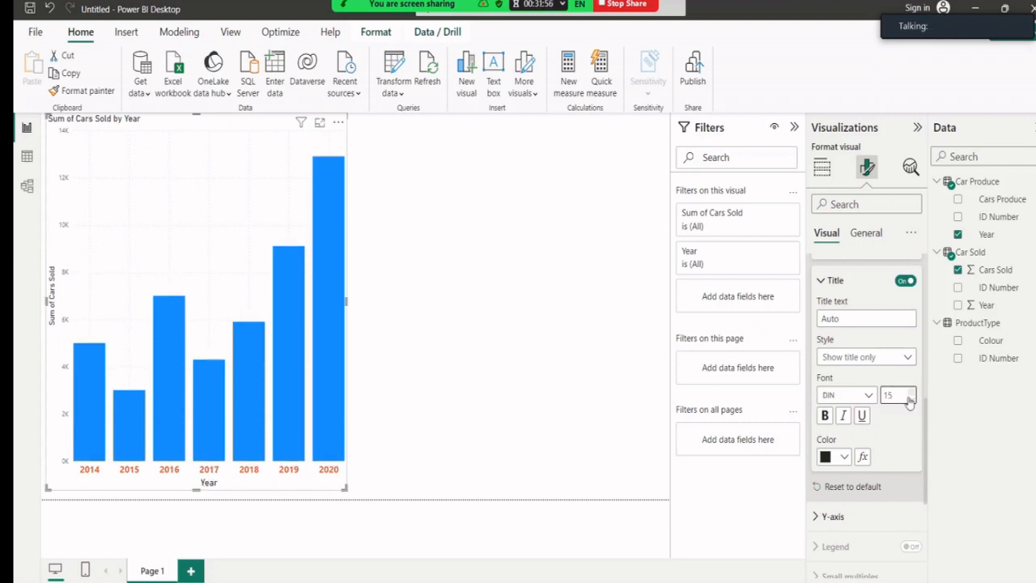
pyautogui.click(825, 415)
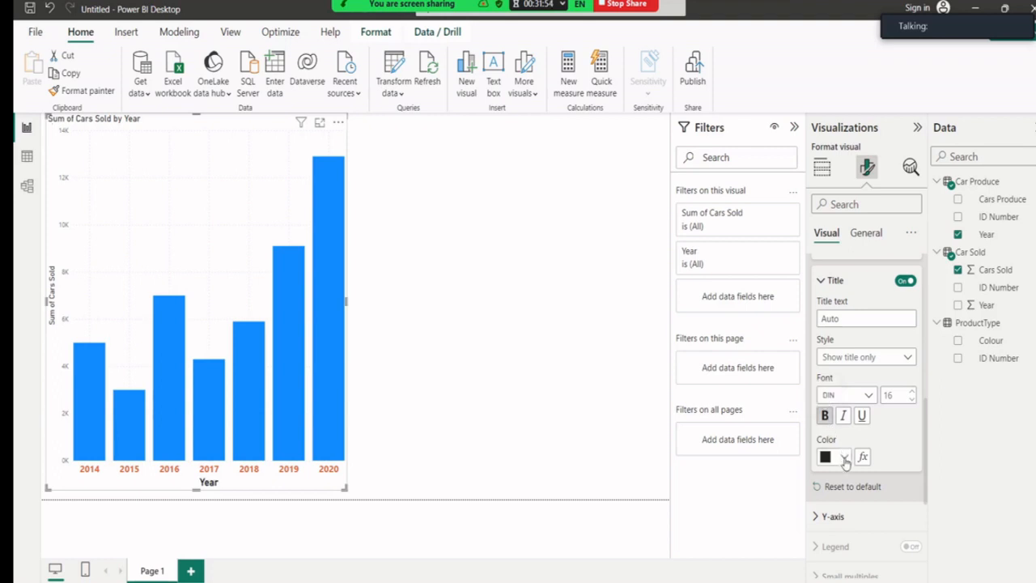
pyautogui.scroll(4, 917, 441)
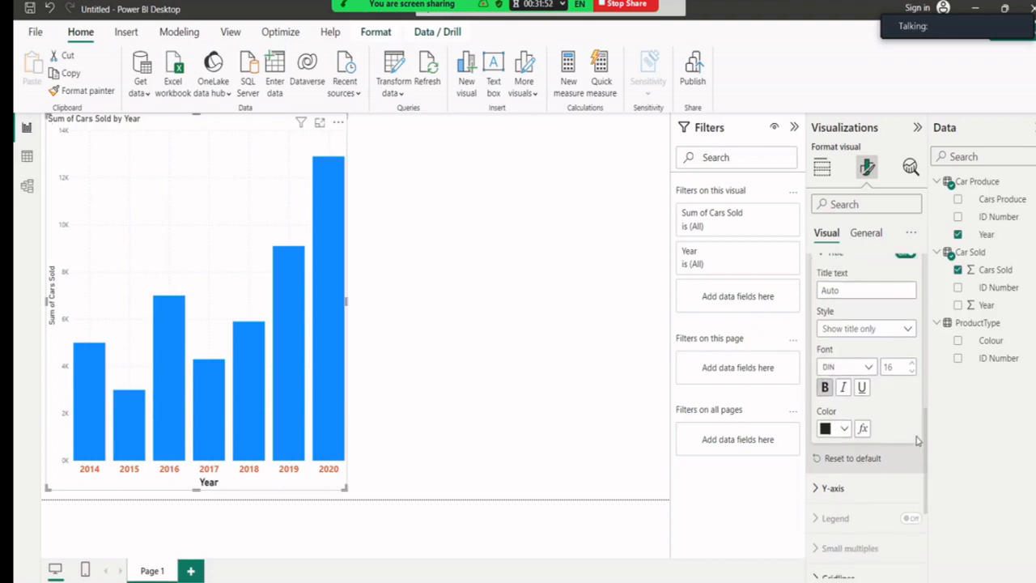
pyautogui.scroll(3, 917, 441)
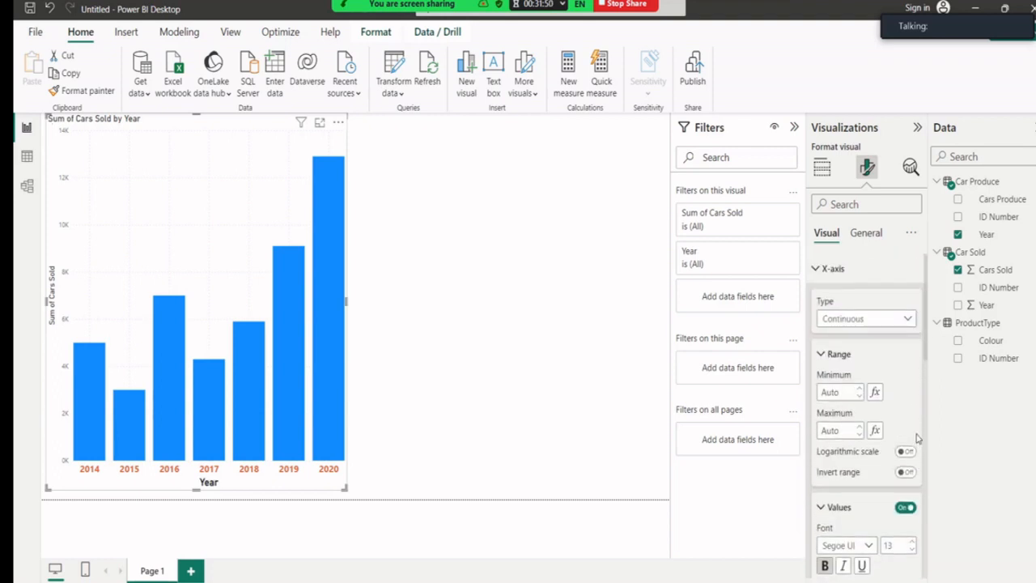
# Enlarge the Y-axis value labels' font and colour them orange.
pyautogui.click(817, 272)
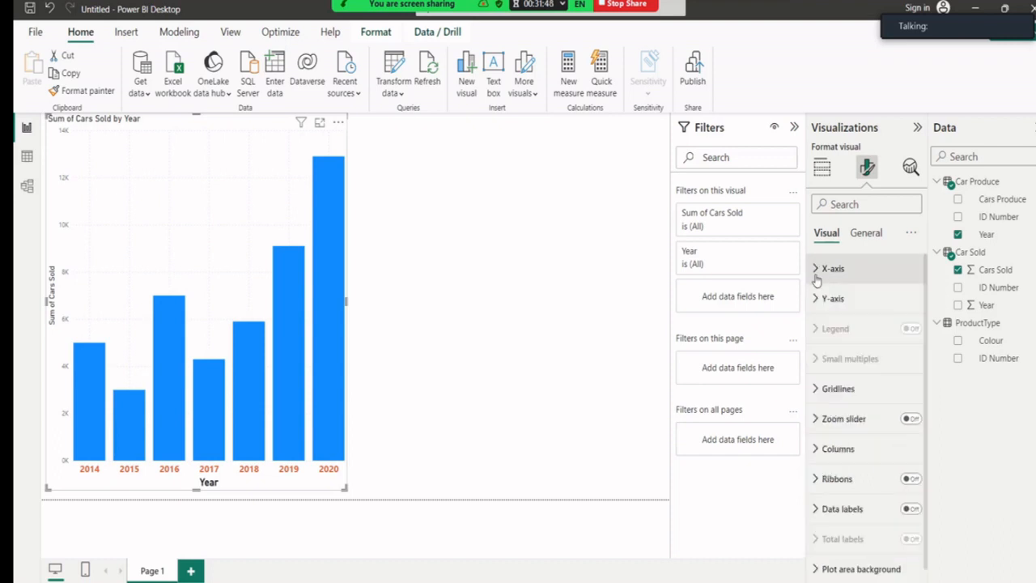
pyautogui.click(813, 301)
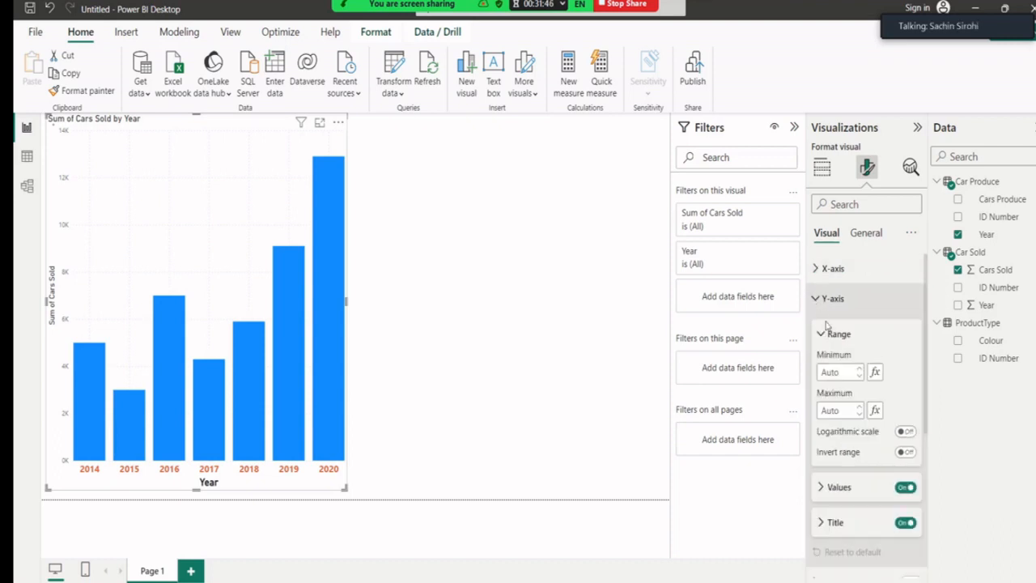
pyautogui.scroll(-2, 872, 397)
pyautogui.scroll(1, 871, 396)
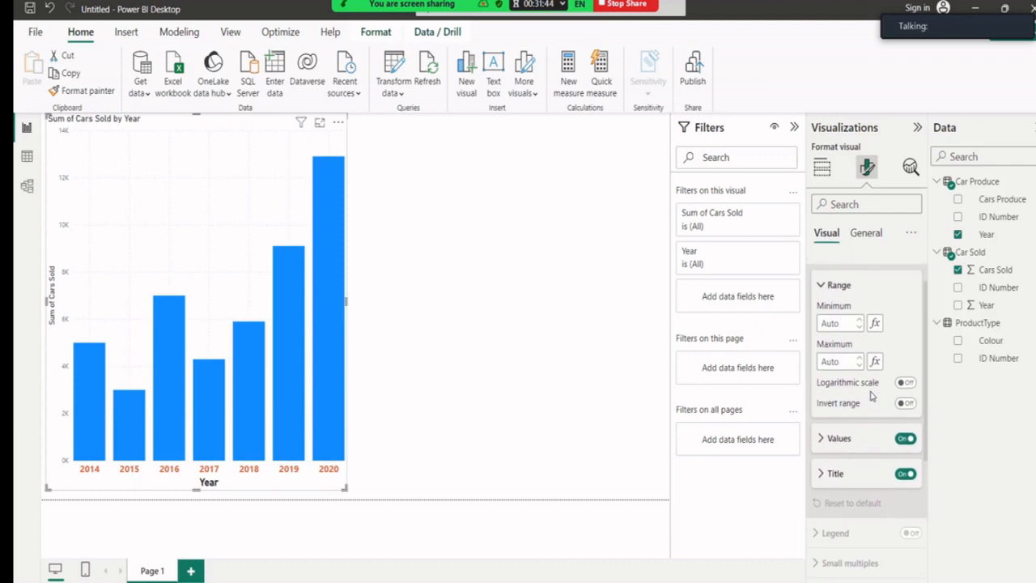
pyautogui.scroll(-1, 872, 396)
pyautogui.scroll(1, 871, 396)
pyautogui.scroll(-1, 872, 397)
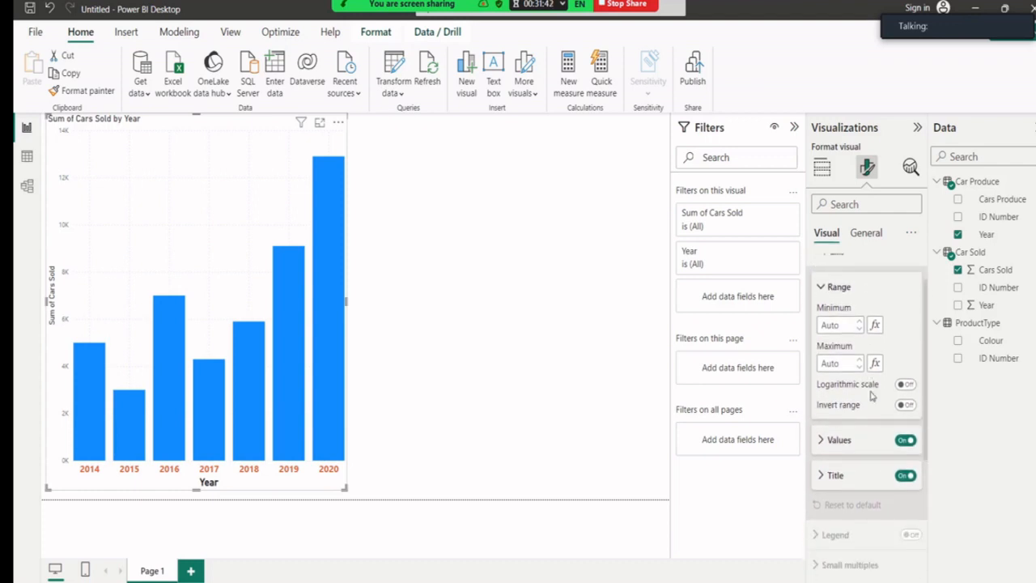
pyautogui.click(834, 390)
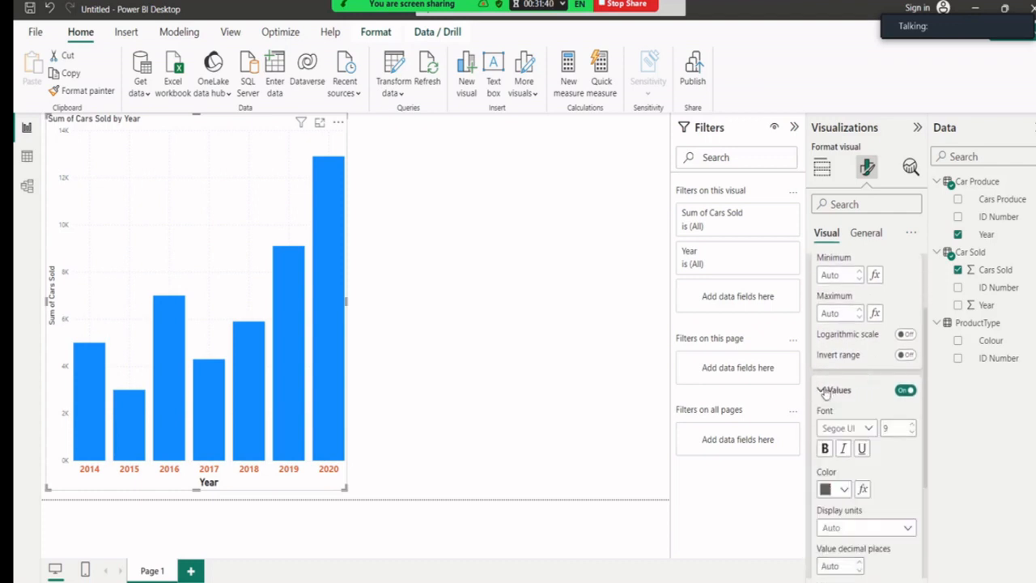
pyautogui.scroll(-1, 886, 403)
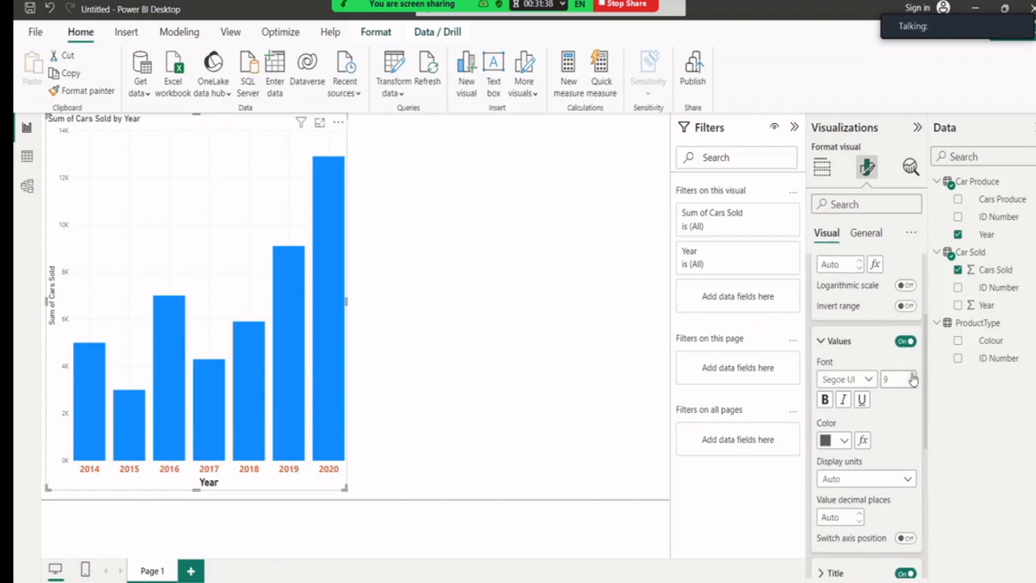
pyautogui.click(912, 376)
pyautogui.click(911, 376)
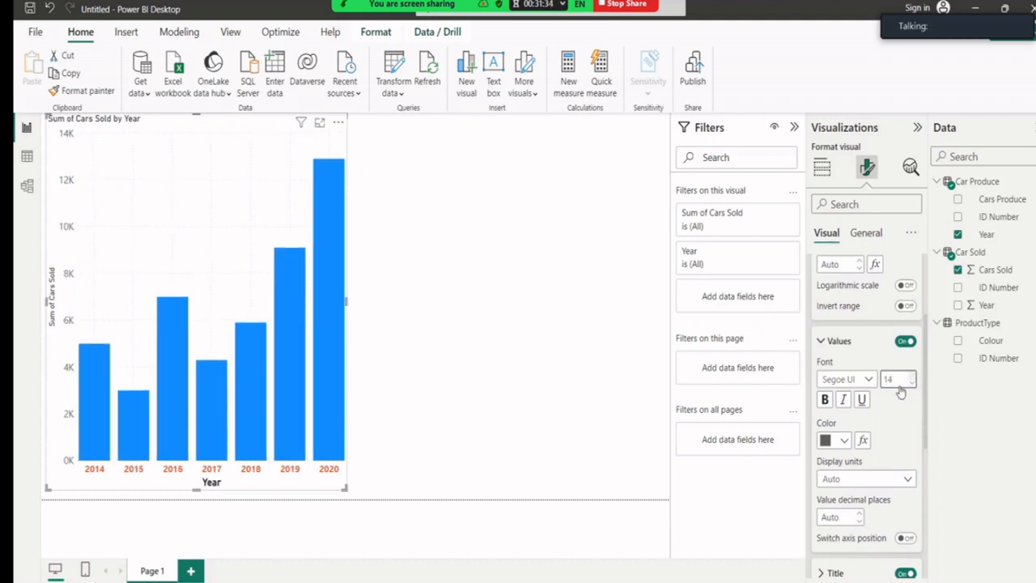
pyautogui.click(844, 440)
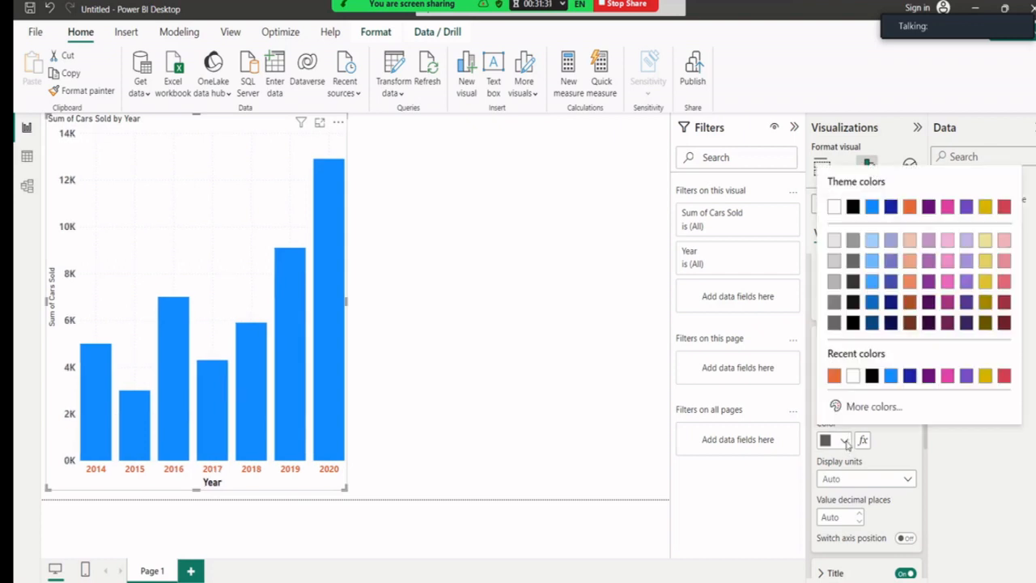
pyautogui.click(835, 376)
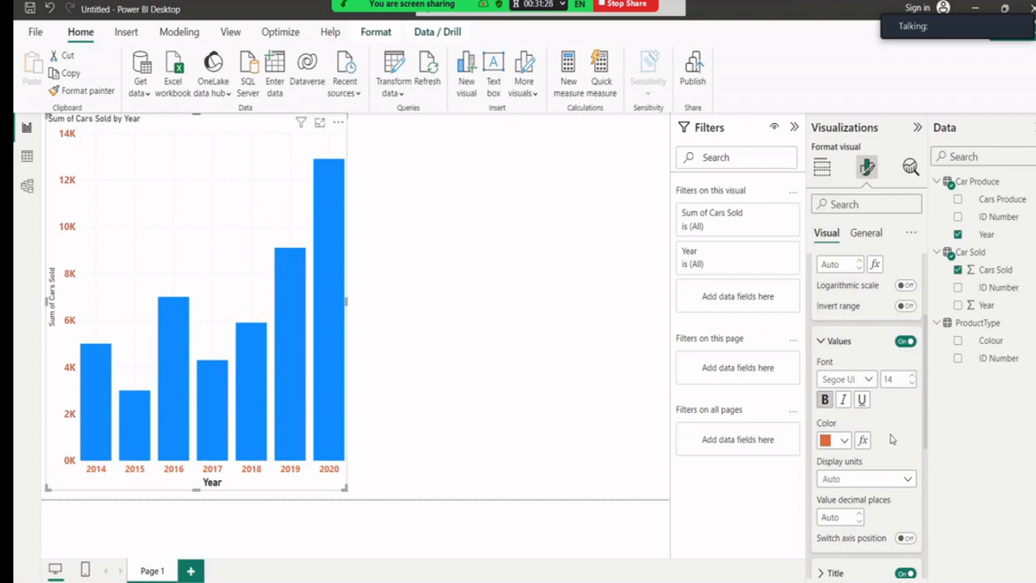
pyautogui.click(820, 343)
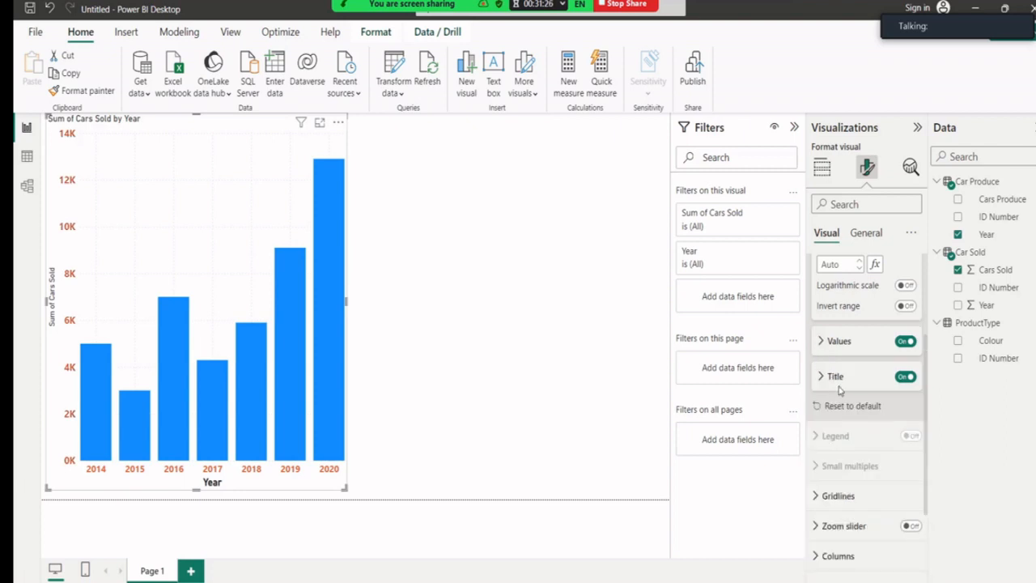
# Make the Sum of Cars Sold axis title 16-point, bold and orange.
pyautogui.scroll(-1, 839, 390)
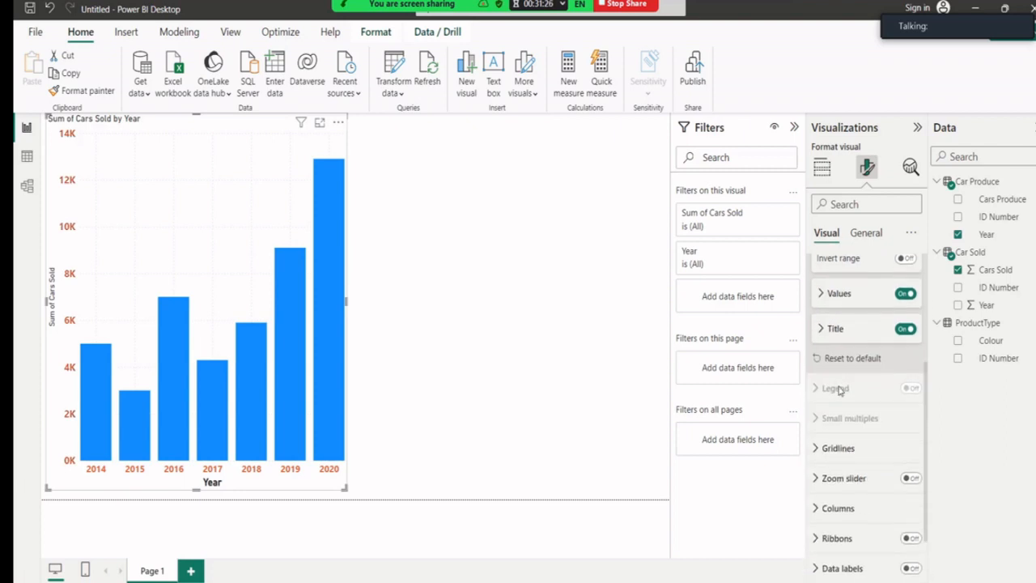
pyautogui.click(821, 329)
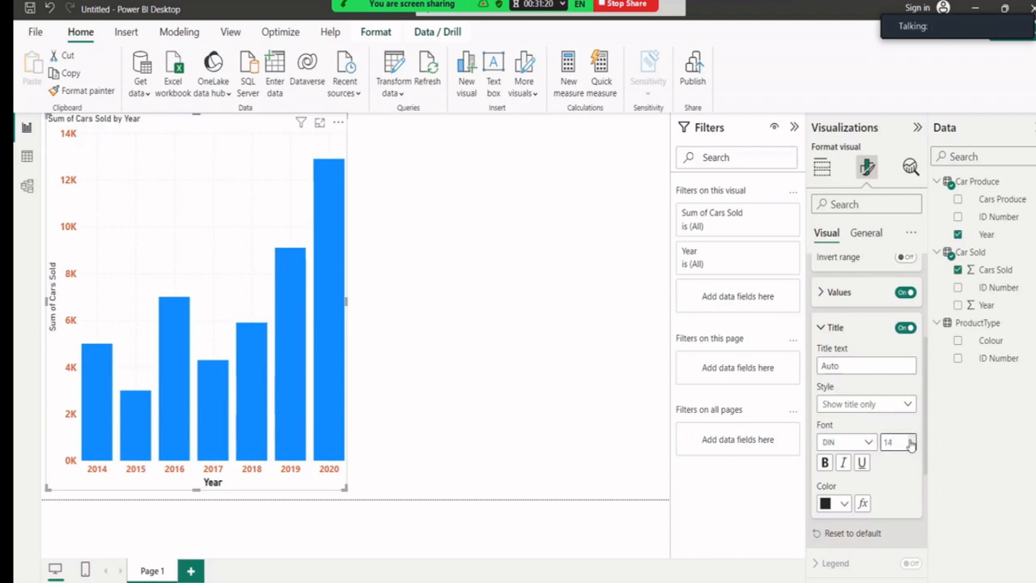
pyautogui.click(910, 439)
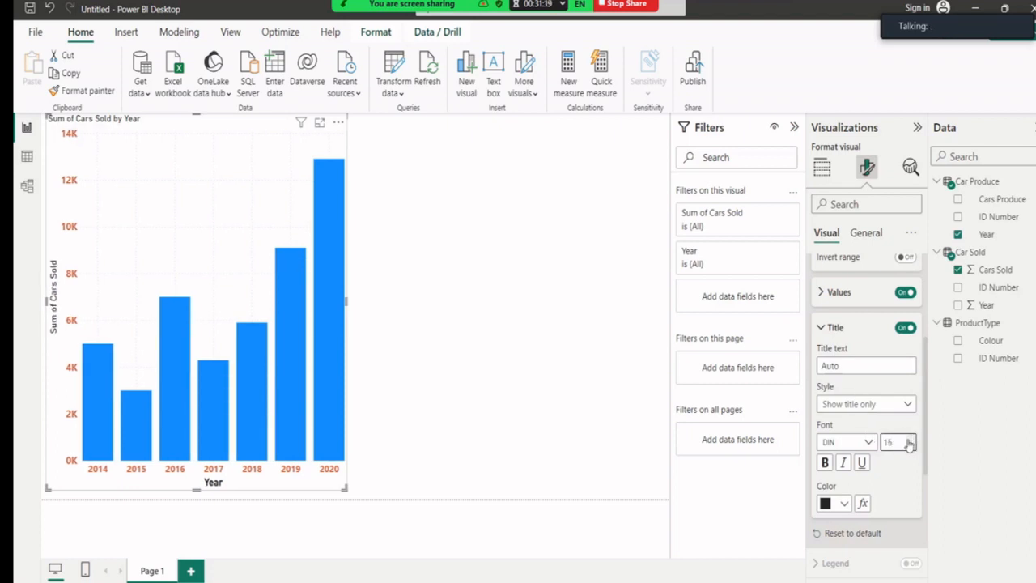
pyautogui.click(825, 462)
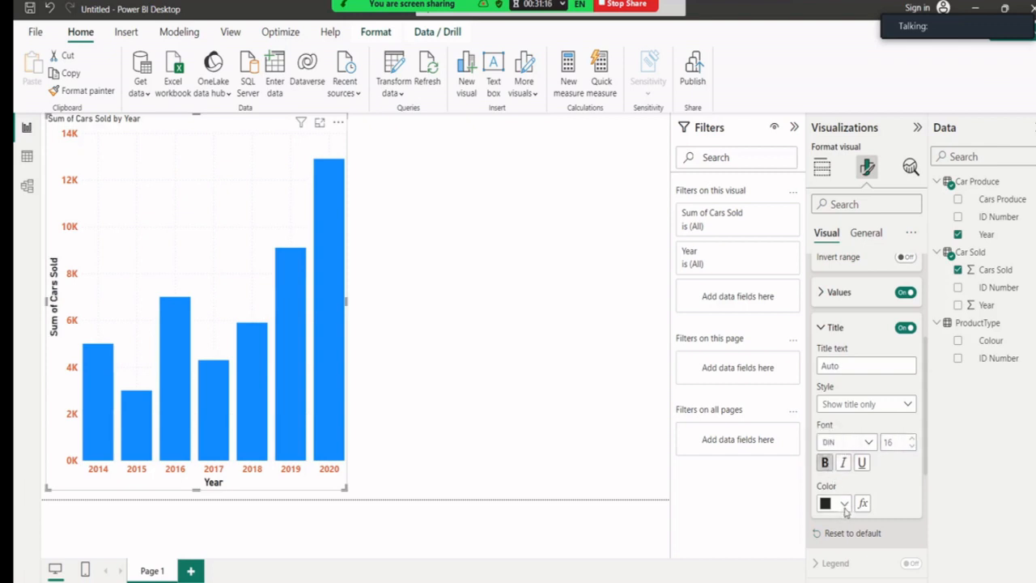
pyautogui.click(843, 503)
pyautogui.click(834, 439)
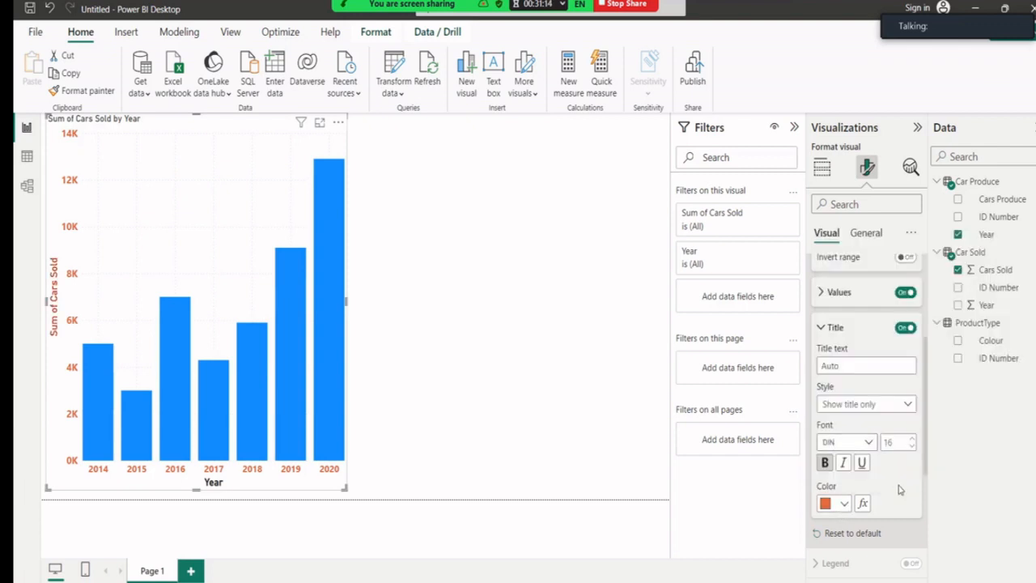
pyautogui.click(822, 327)
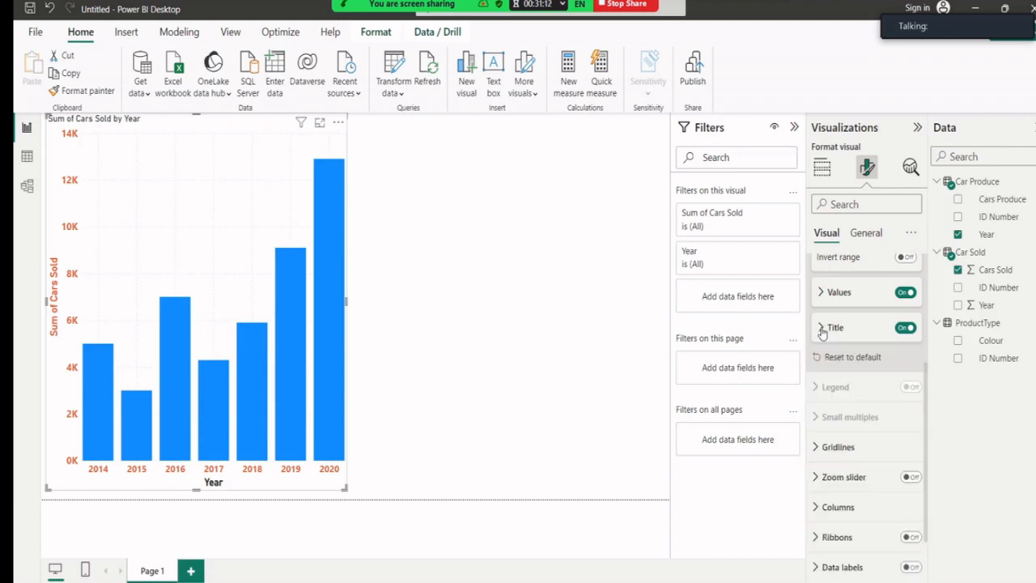
pyautogui.scroll(1, 829, 346)
pyautogui.scroll(3, 830, 347)
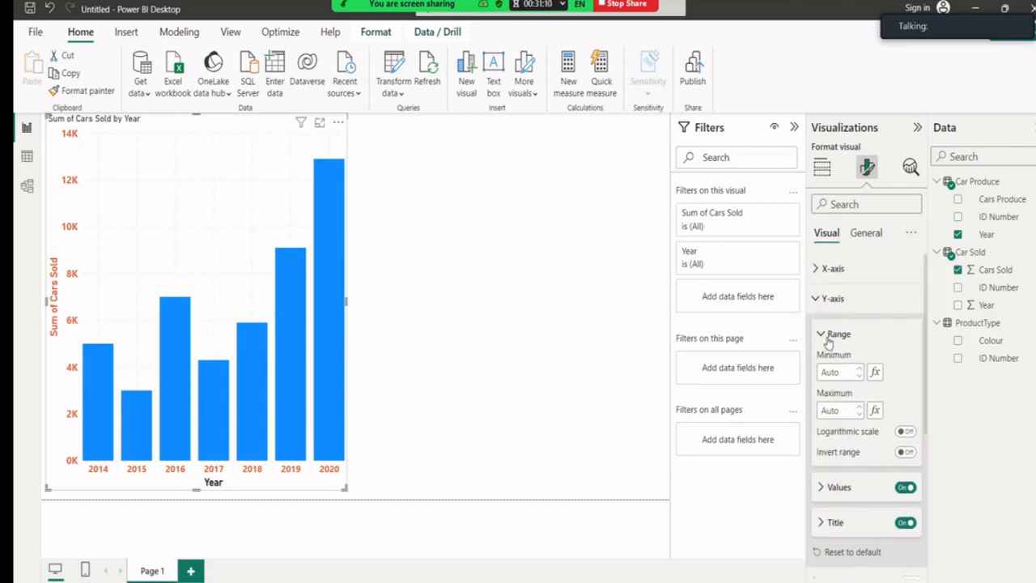
pyautogui.click(818, 301)
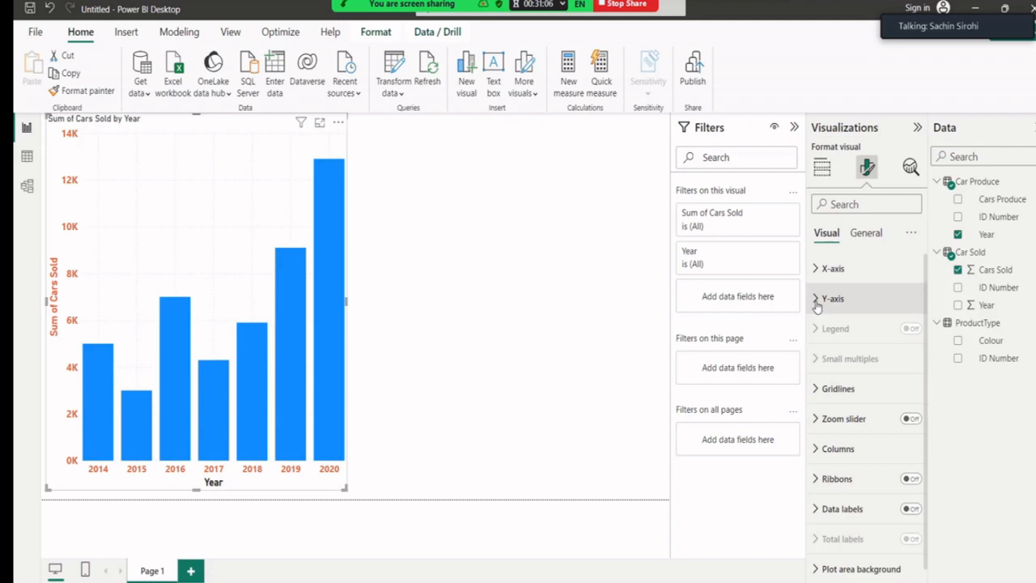
pyautogui.click(857, 235)
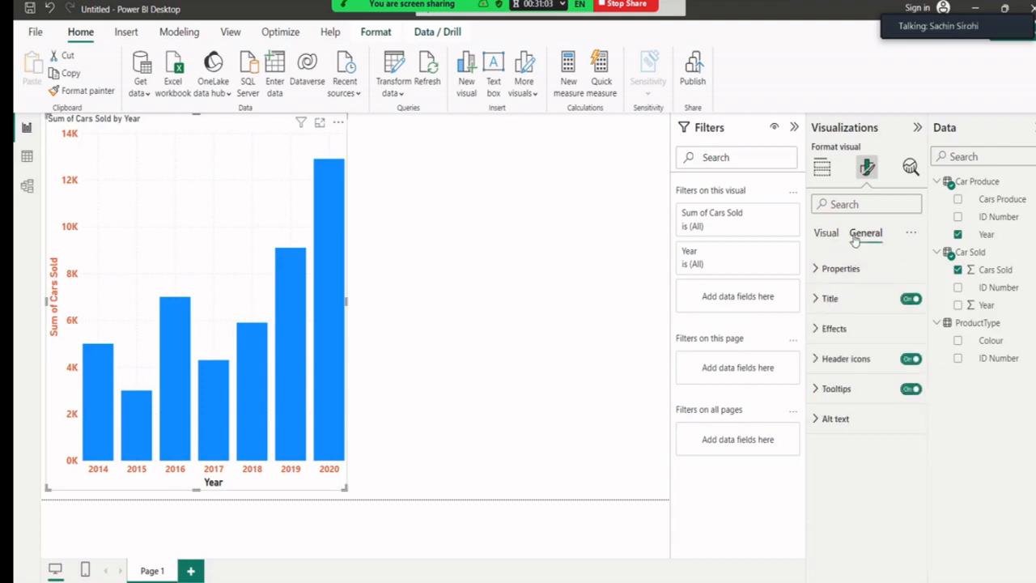
# Replace the chart title with 'Year Wise Sale' in bold 20-point text.
pyautogui.click(819, 299)
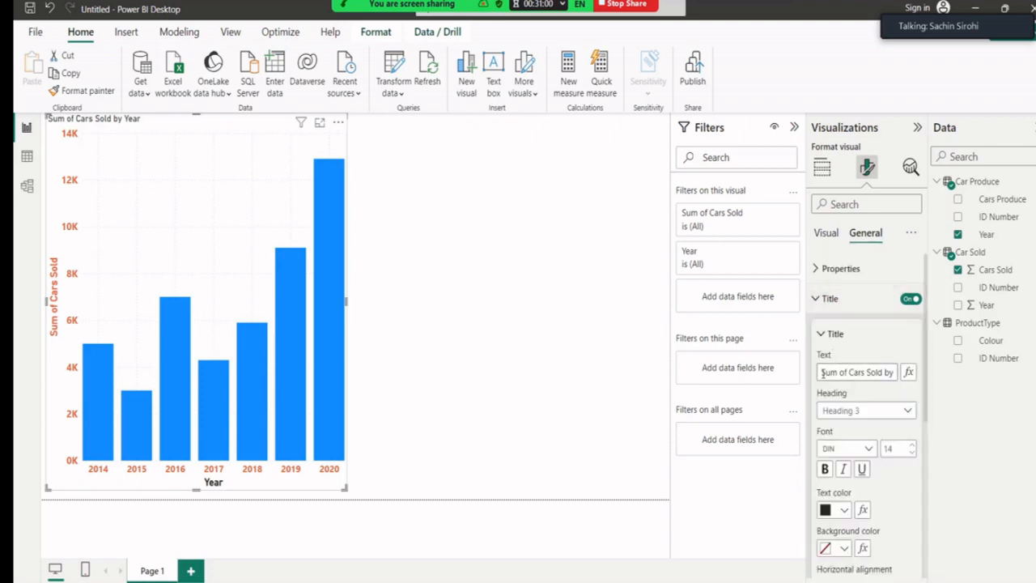
pyautogui.moveTo(823, 373); pyautogui.dragTo(903, 384)
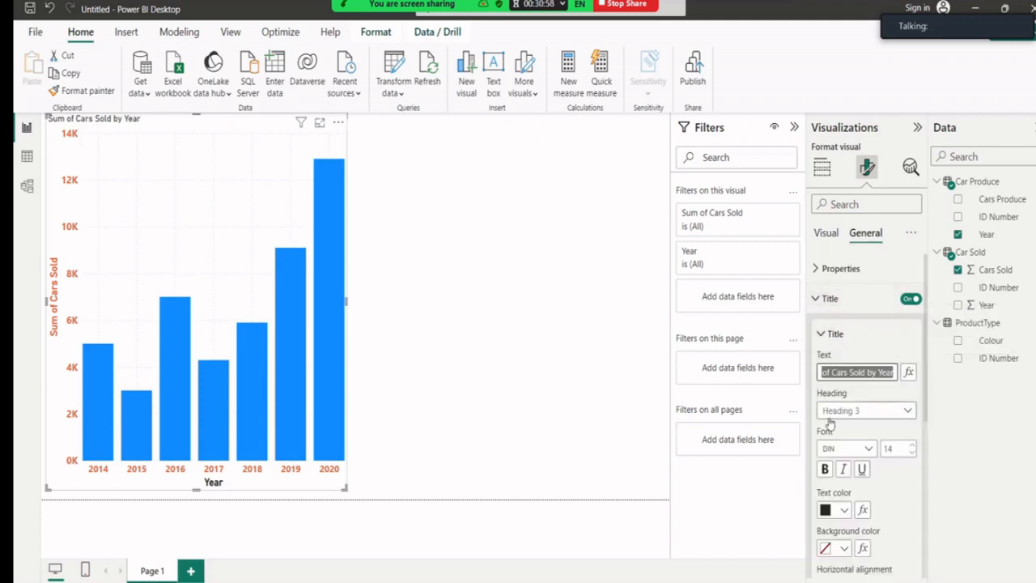
pyautogui.press('BackSpace')
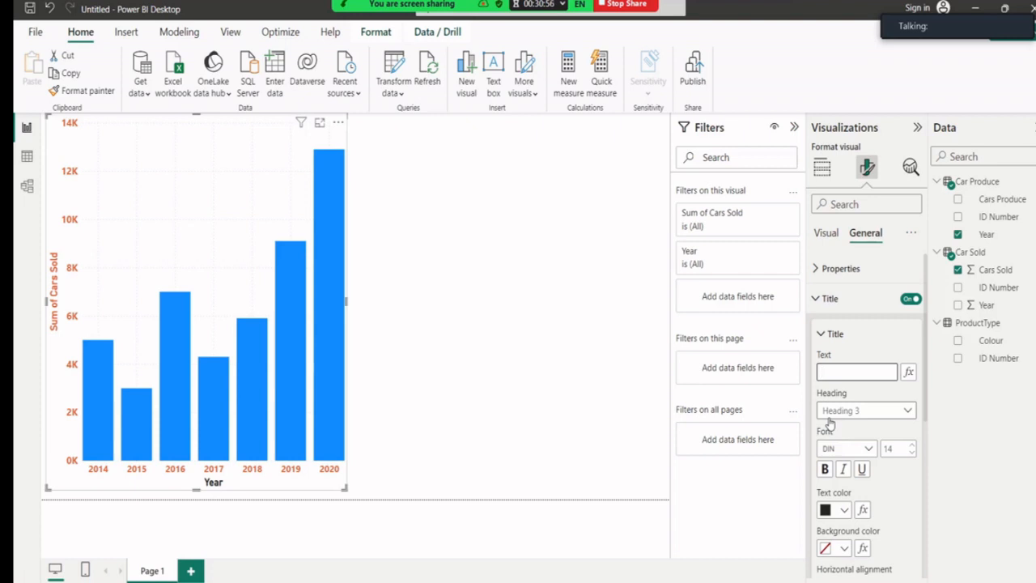
pyautogui.write('Year Wise Sale')
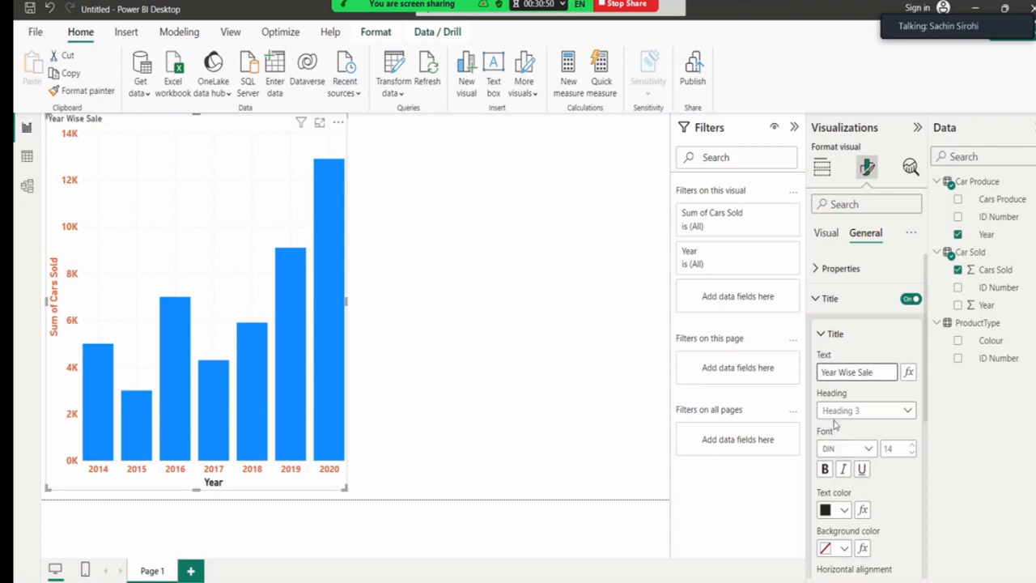
pyautogui.click(910, 451)
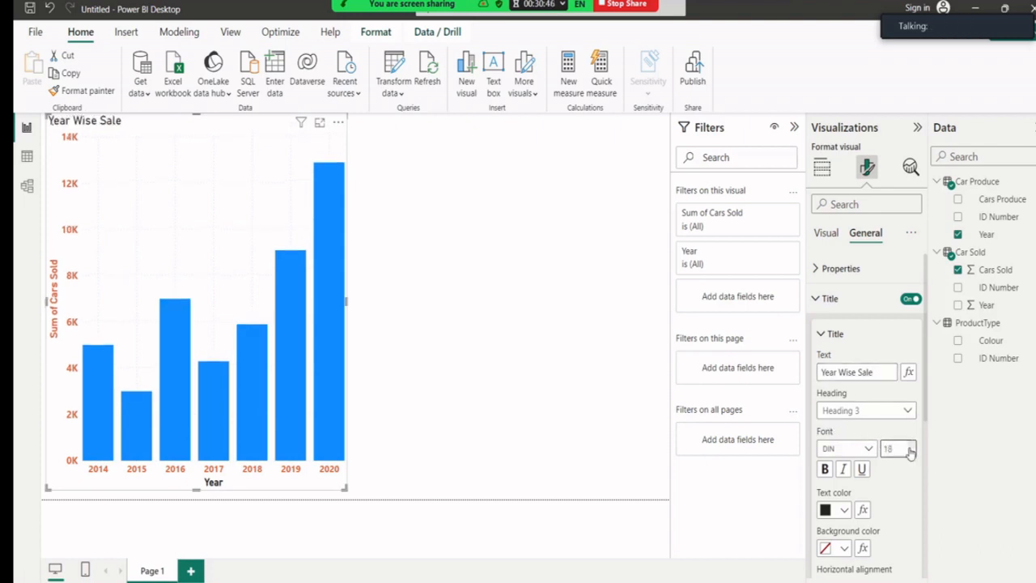
pyautogui.click(910, 450)
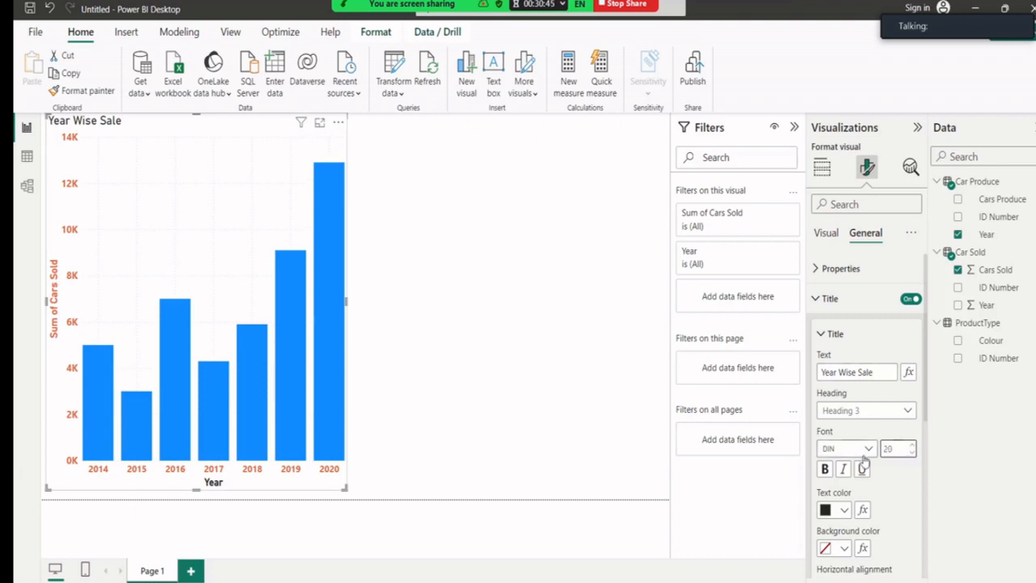
pyautogui.click(824, 469)
# Give the title a dark blue background with white, centred text.
pyautogui.scroll(-2, 844, 519)
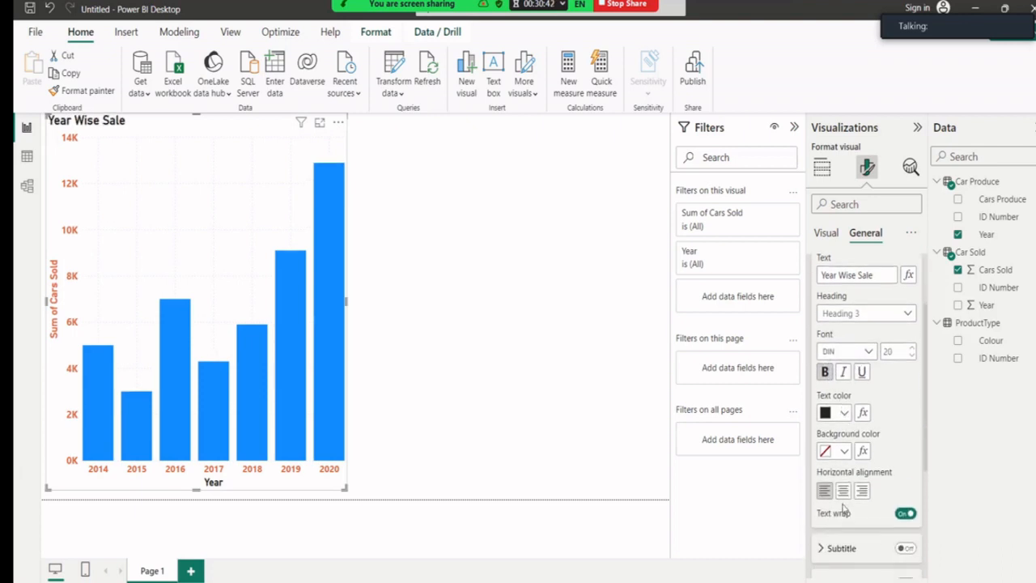
pyautogui.click(843, 453)
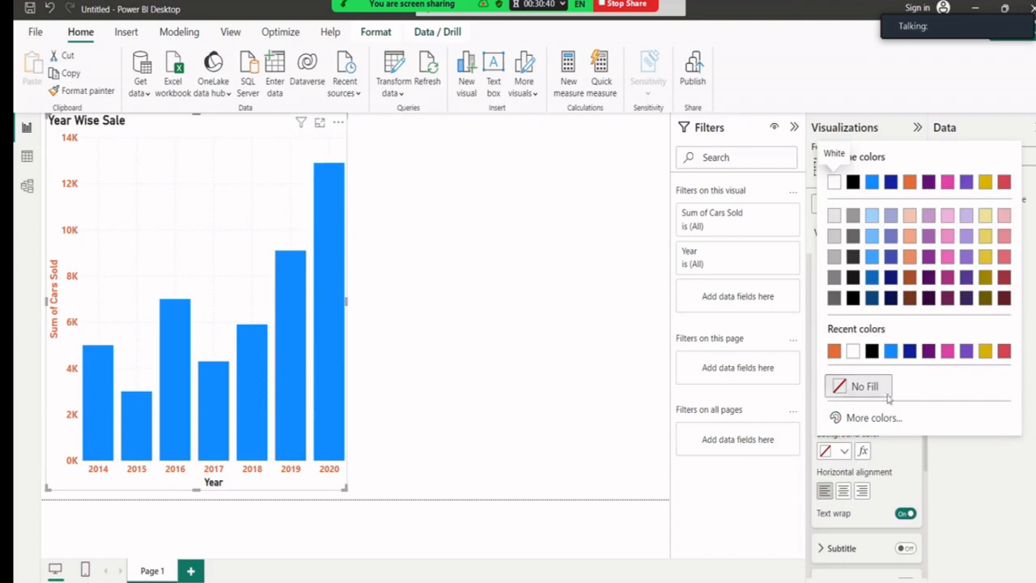
pyautogui.click(909, 350)
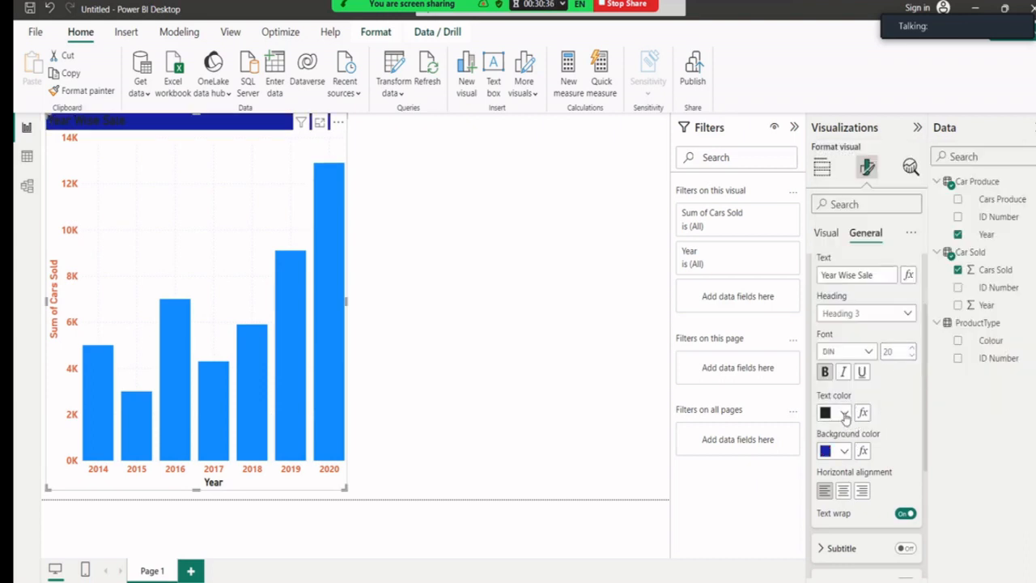
pyautogui.click(844, 414)
pyautogui.click(872, 351)
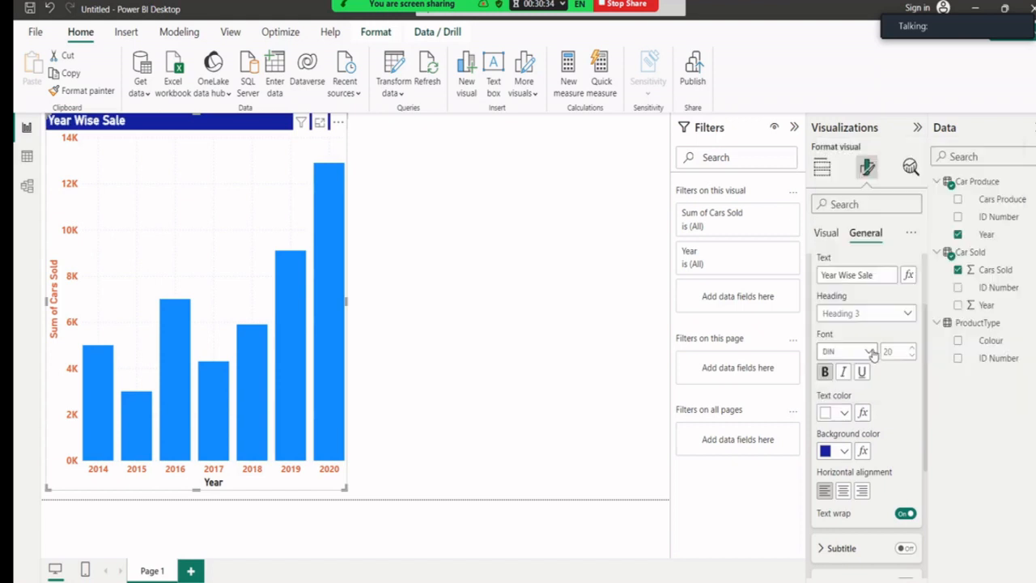
pyautogui.click(843, 492)
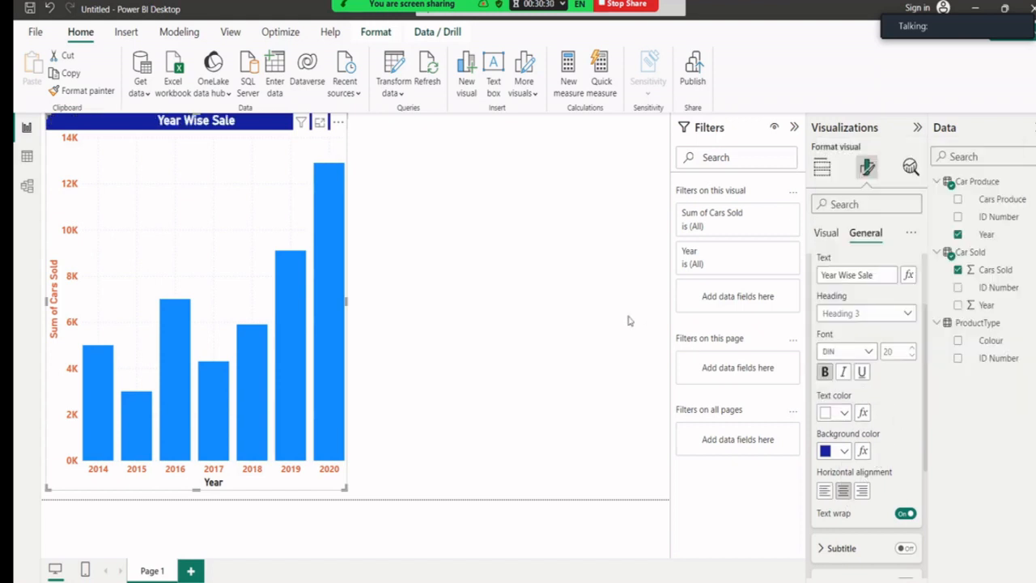
# Resize the Year Wise Sale chart narrower and slightly taller.
pyautogui.click(434, 266)
pyautogui.click(280, 238)
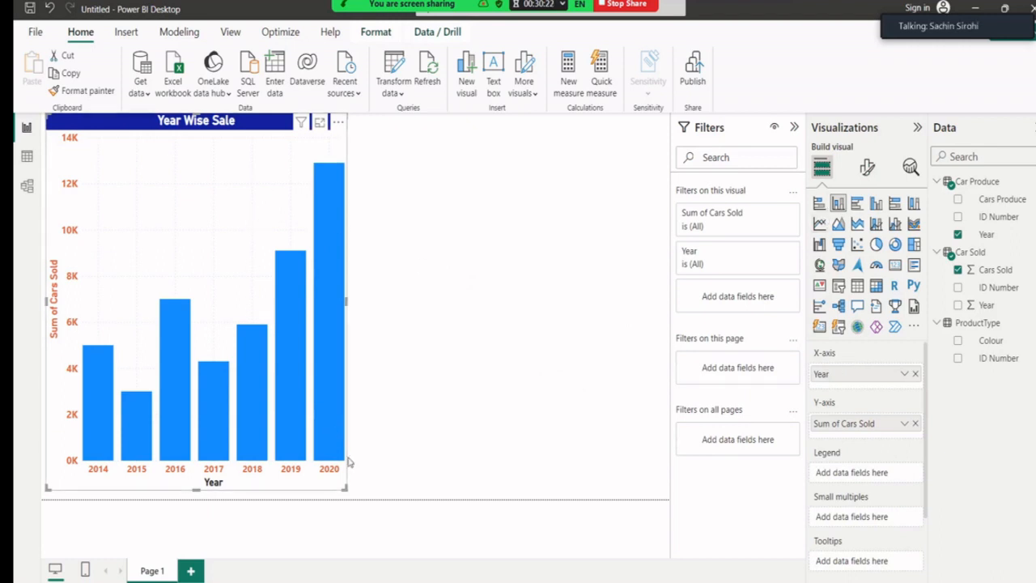
pyautogui.moveTo(338, 499); pyautogui.dragTo(322, 503)
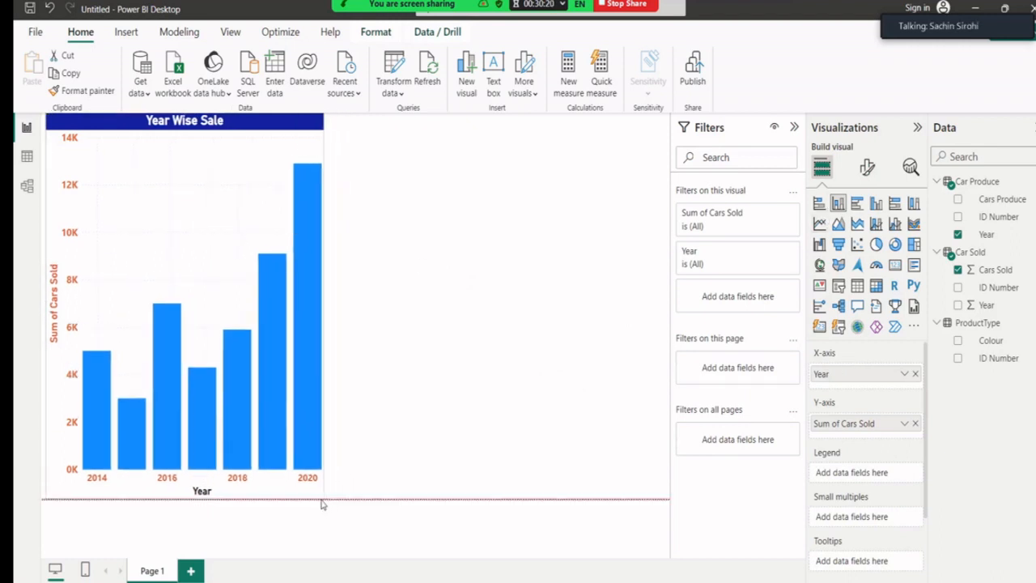
pyautogui.click(430, 381)
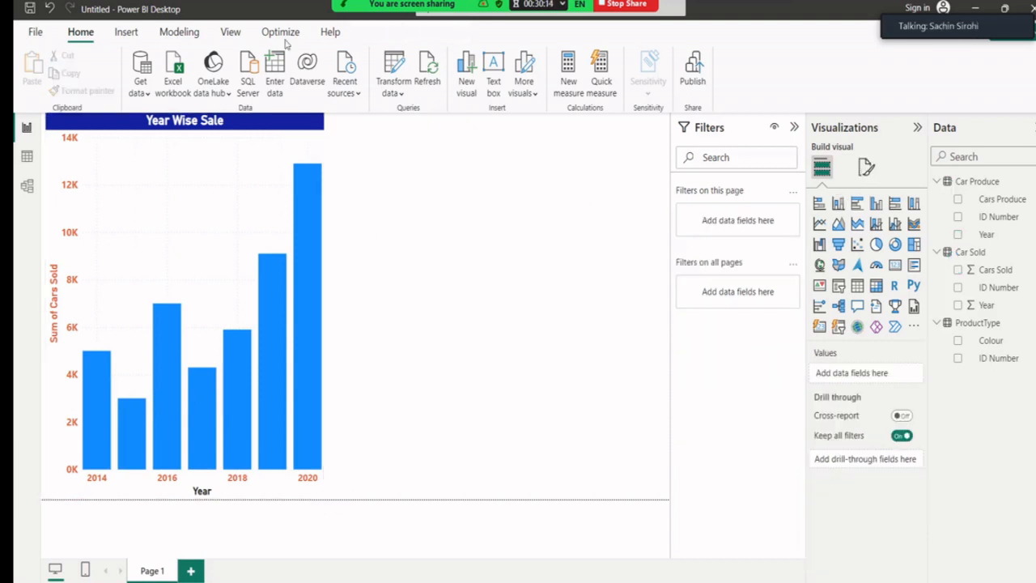
# Save the report as PowerBIUSARivison in the Class Notes All Exercise 2024 folder.
pyautogui.moveTo(380, 10)
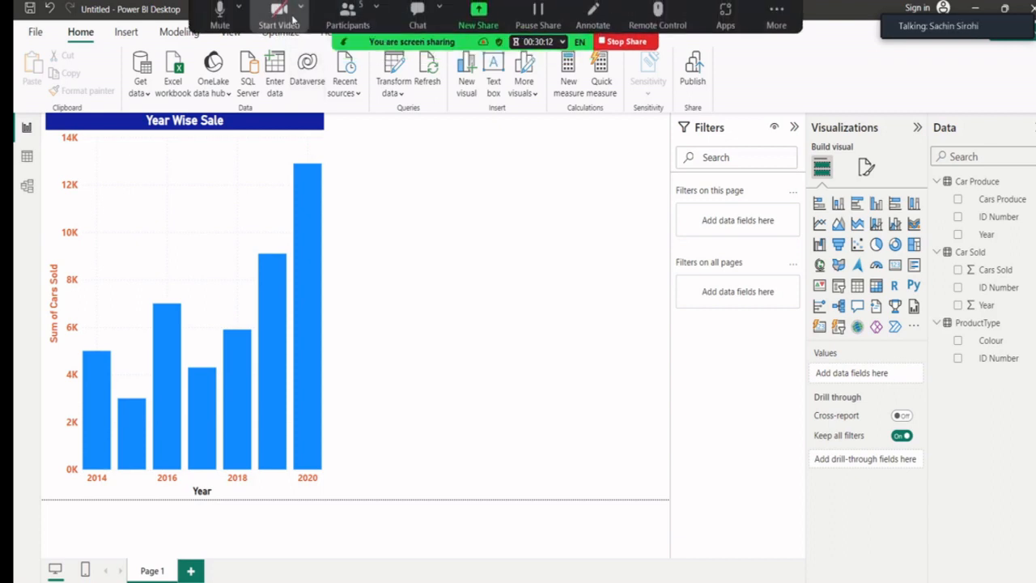
pyautogui.moveTo(1031, 32)
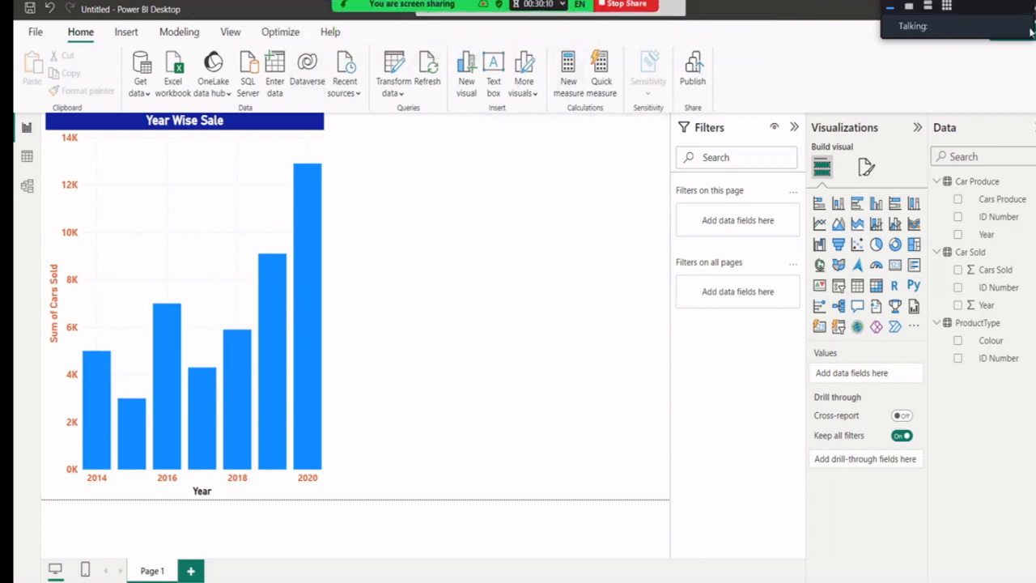
pyautogui.click(910, 7)
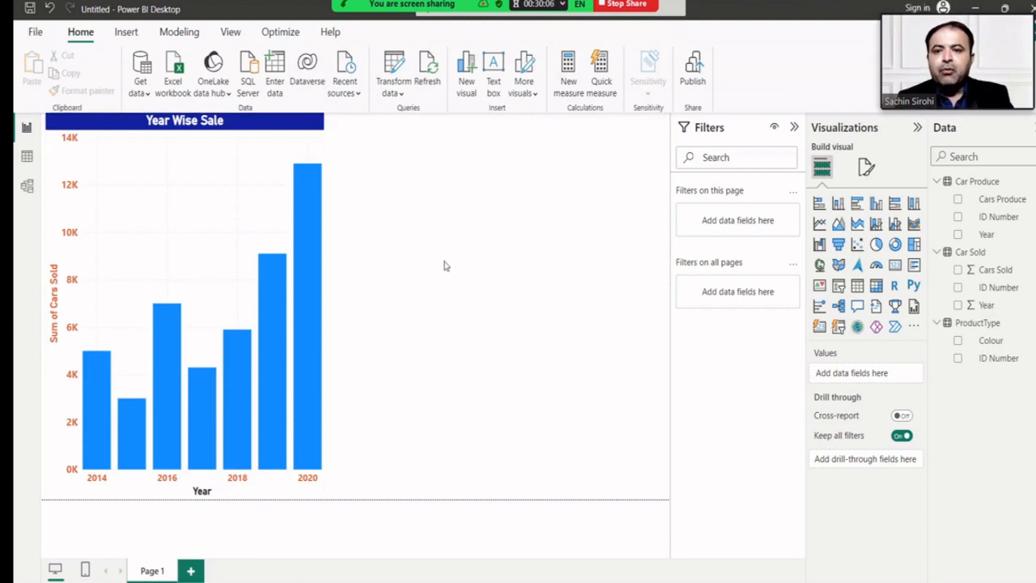
pyautogui.click(35, 32)
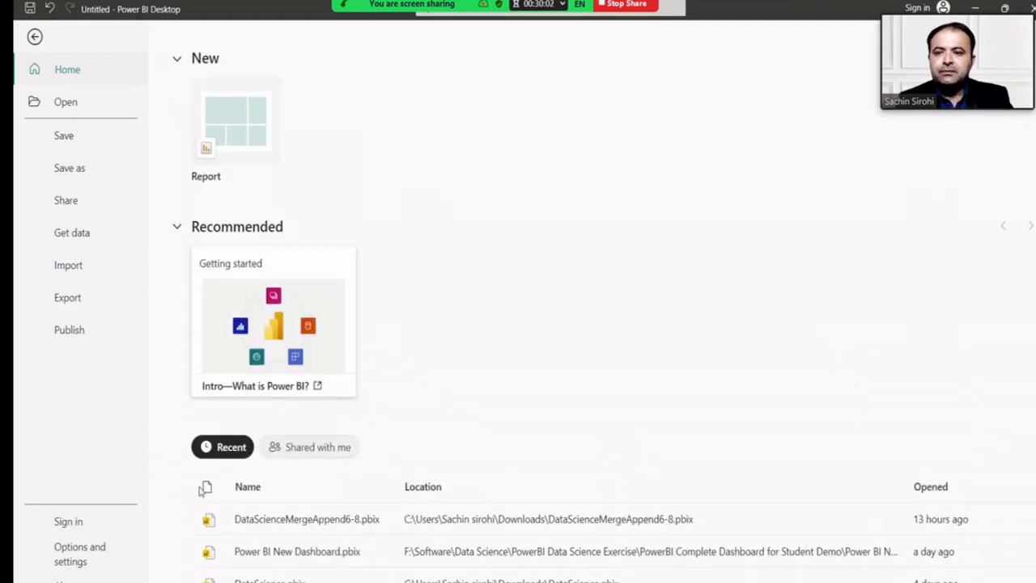
pyautogui.click(81, 171)
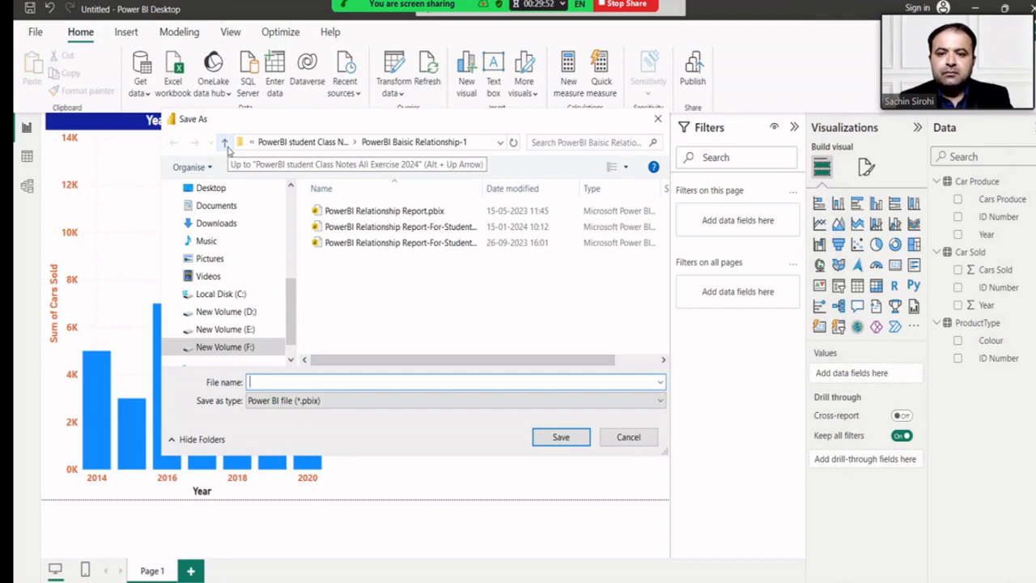
pyautogui.click(225, 142)
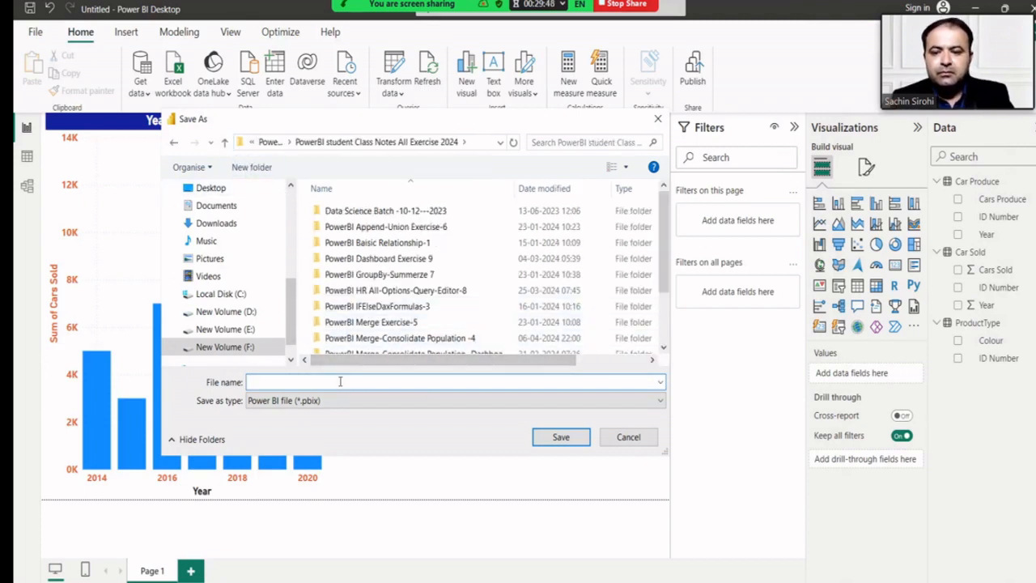
pyautogui.write('PowerBIUSARivison')
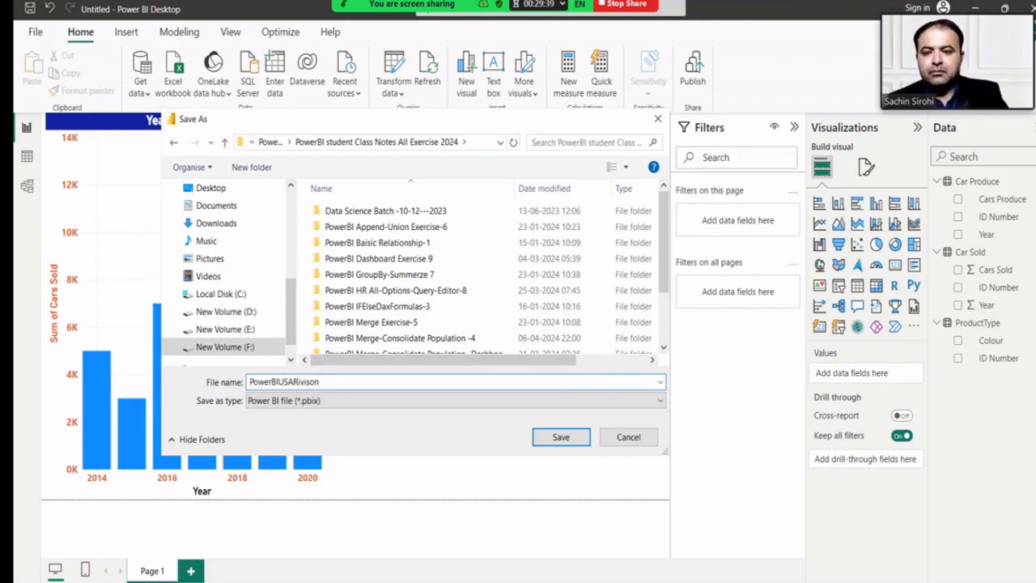
pyautogui.press('Return')
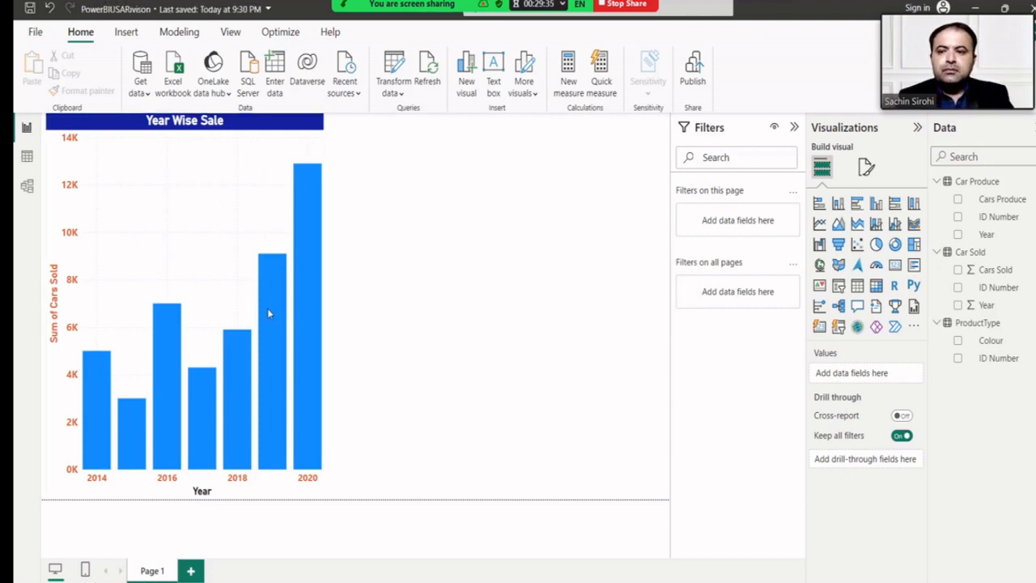
# Import the Customer.xlsx workbook from the PowerBI Merge Exercise-5 folder.
pyautogui.moveTo(269, 312)
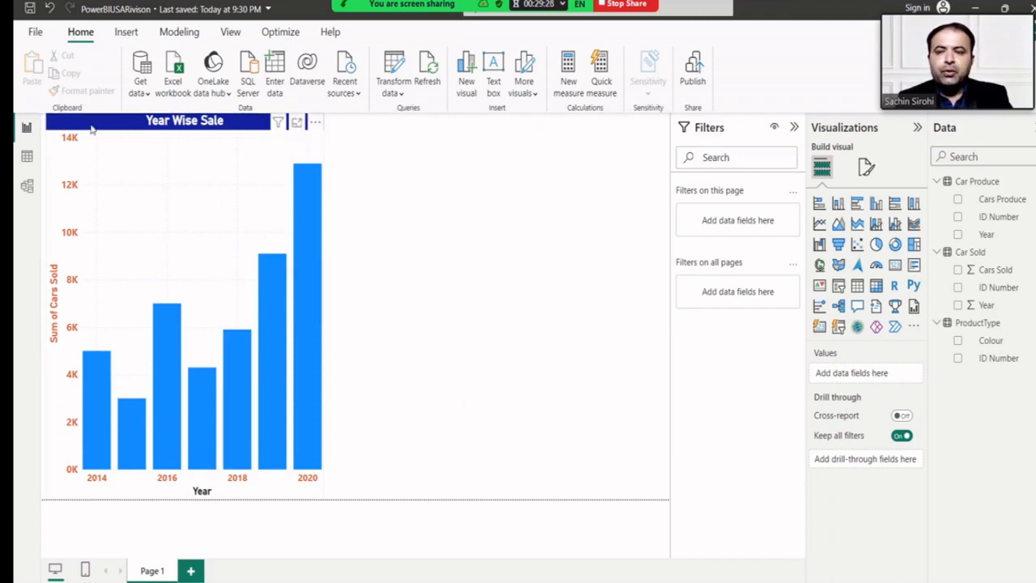
pyautogui.click(164, 90)
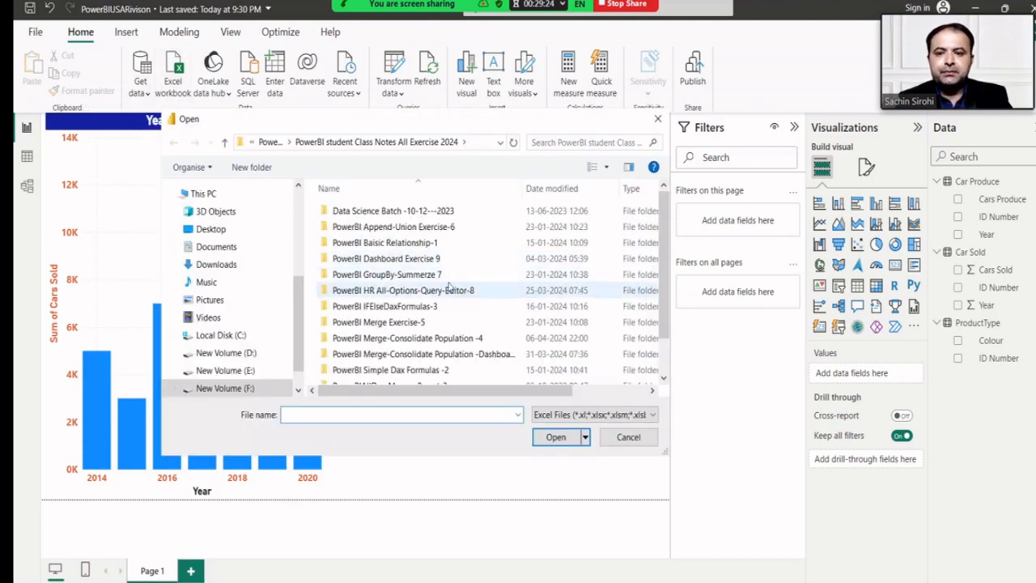
pyautogui.doubleClick(419, 323)
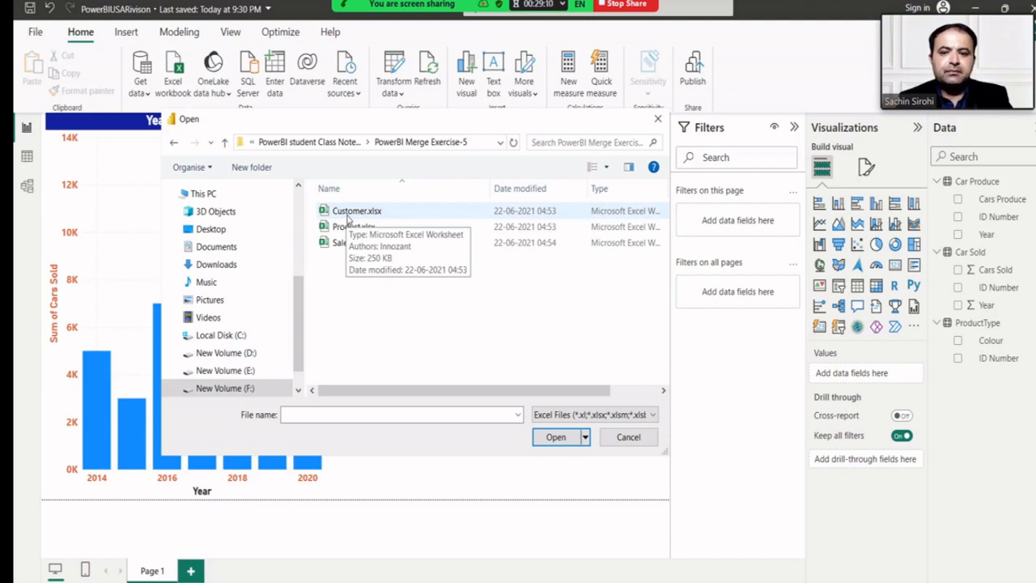
pyautogui.click(348, 217)
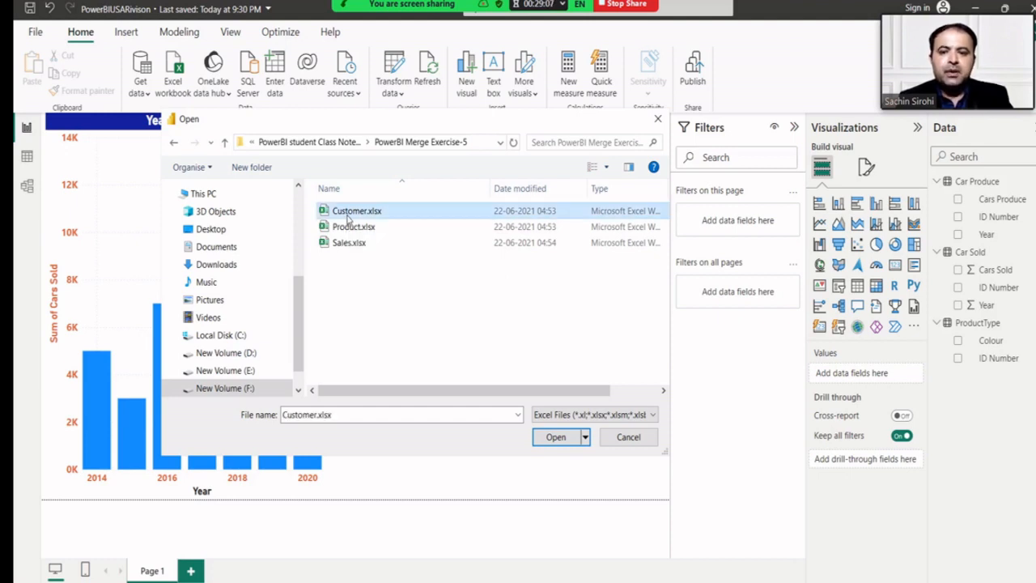
pyautogui.click(558, 441)
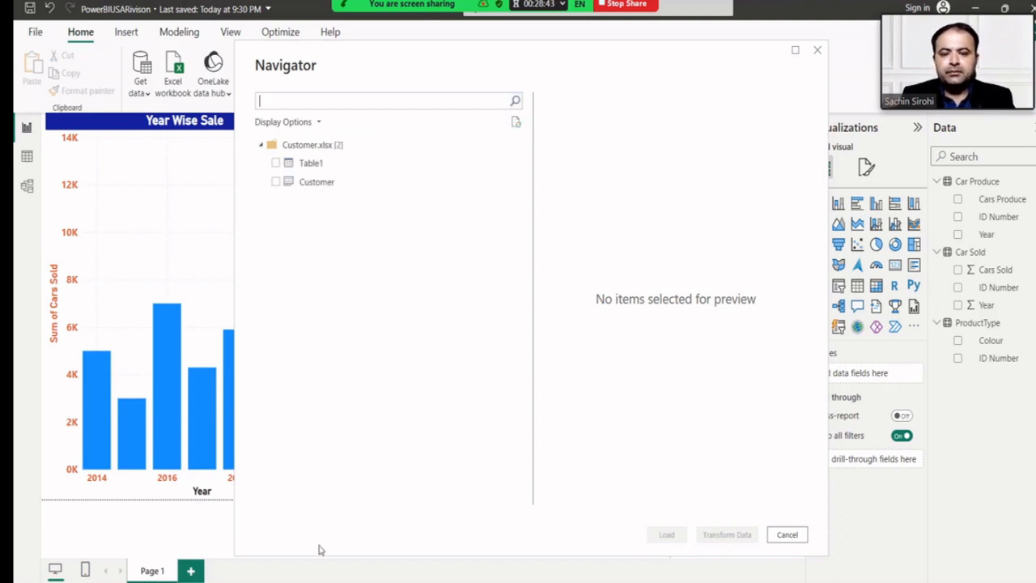
# In the Navigator, preview Customer but tick only Table1 for loading.
pyautogui.click(275, 164)
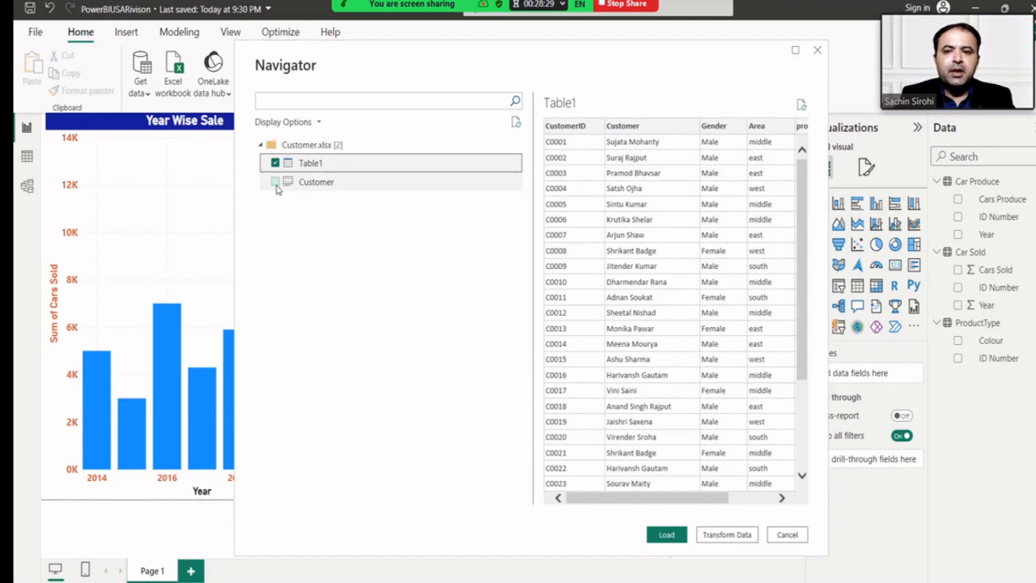
pyautogui.click(276, 182)
pyautogui.click(275, 164)
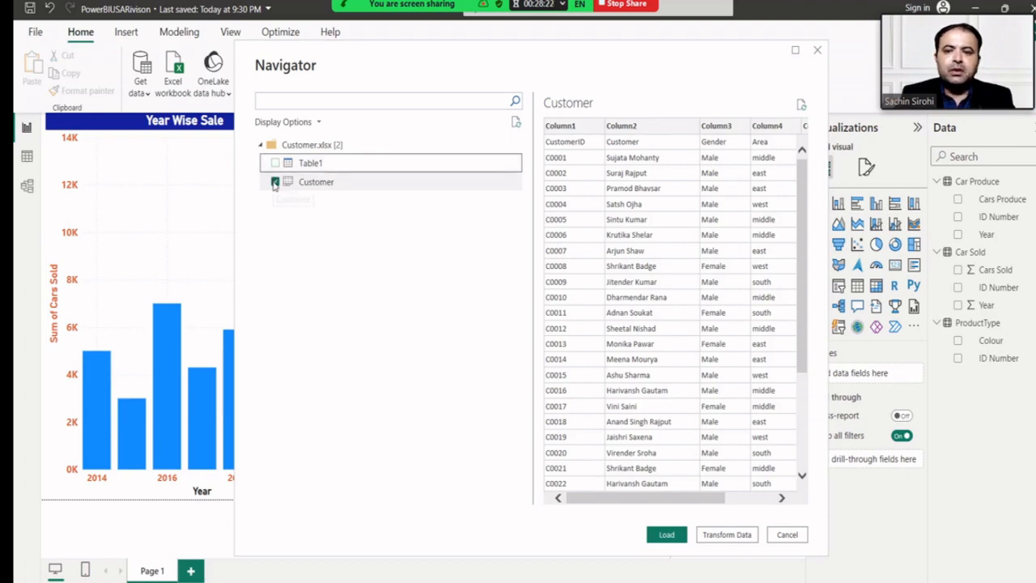
pyautogui.click(275, 181)
pyautogui.click(276, 163)
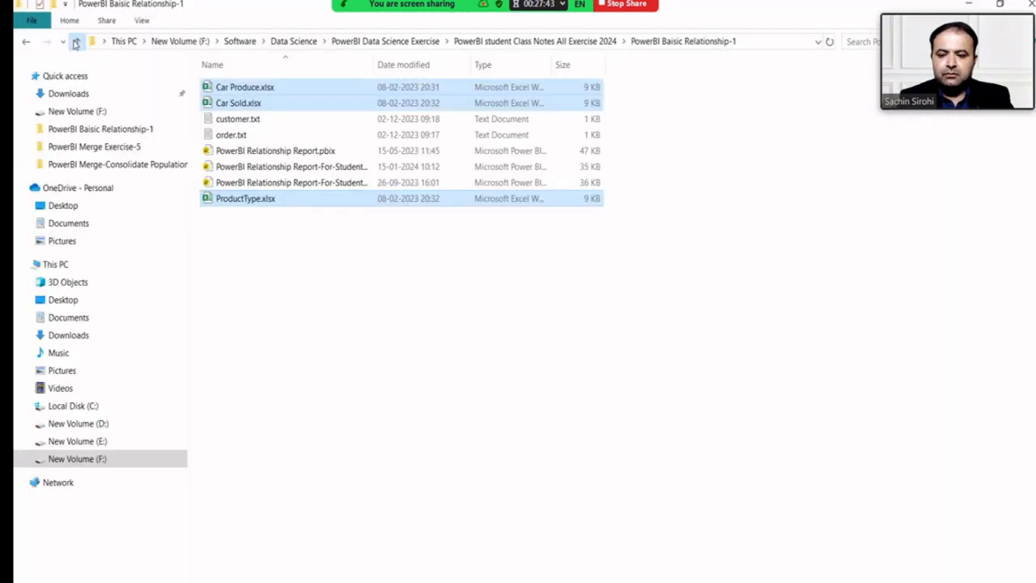
# Go up from Basic Relationship and open the PowerBI Merge Exercise-5 folder.
pyautogui.click(75, 42)
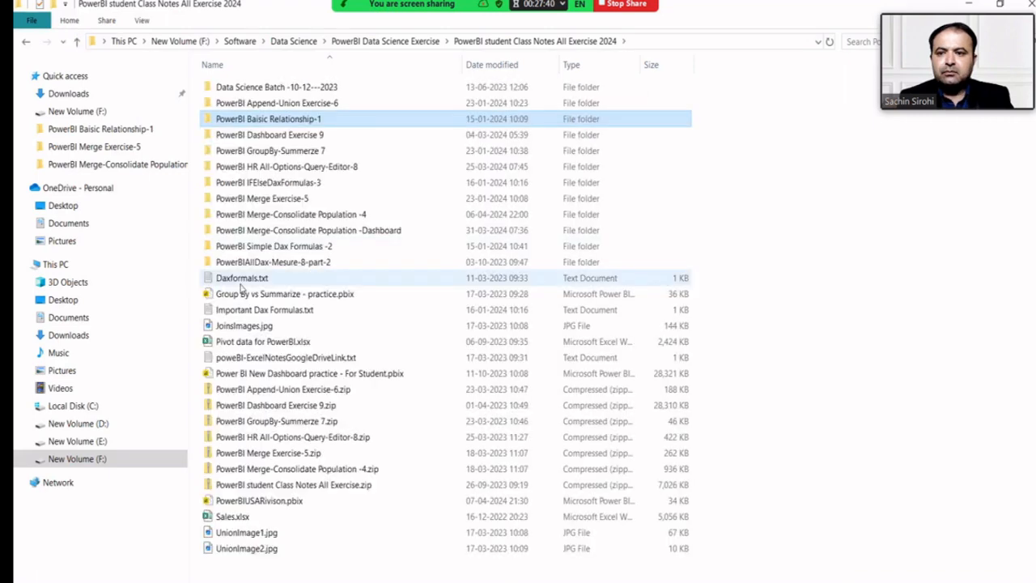
pyautogui.click(289, 201)
pyautogui.doubleClick(289, 202)
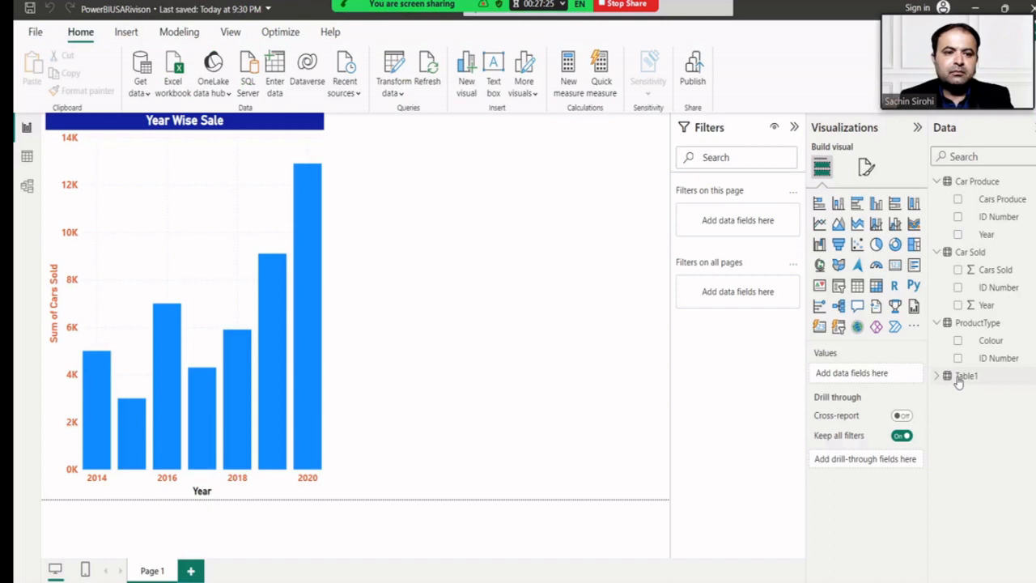
# Delete Table1 from the data model and confirm.
pyautogui.rightClick(958, 381)
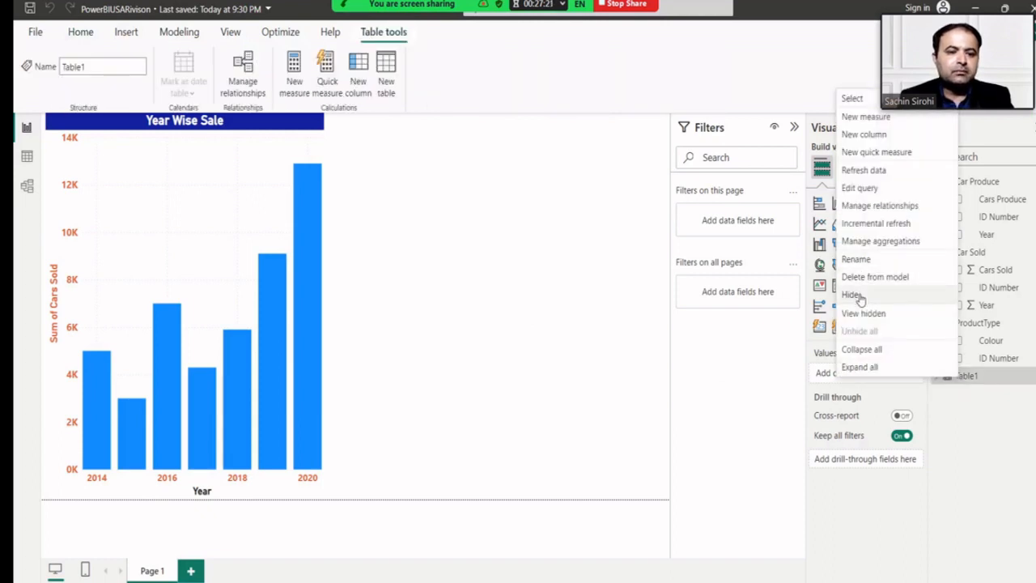
pyautogui.click(862, 278)
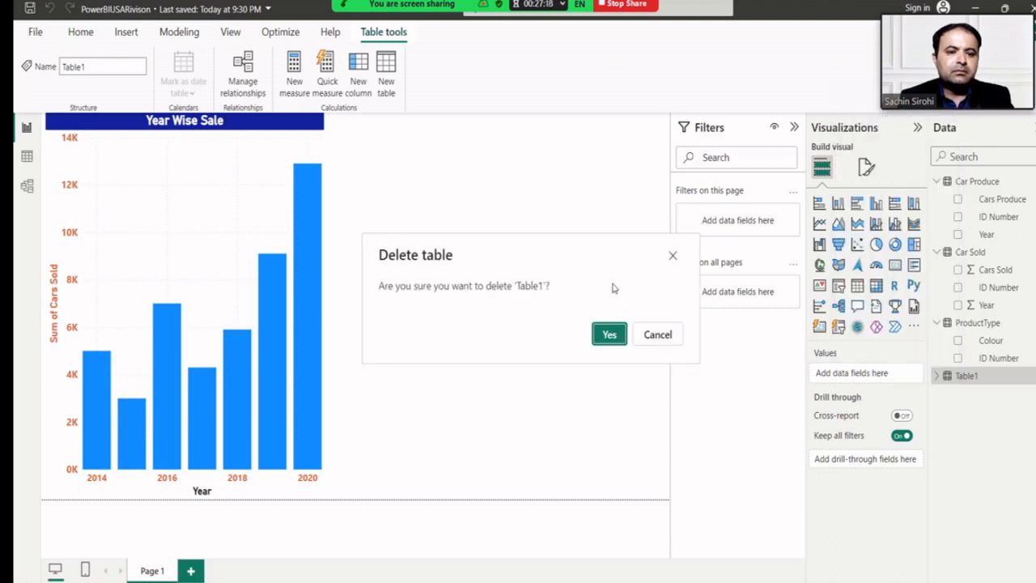
pyautogui.click(605, 334)
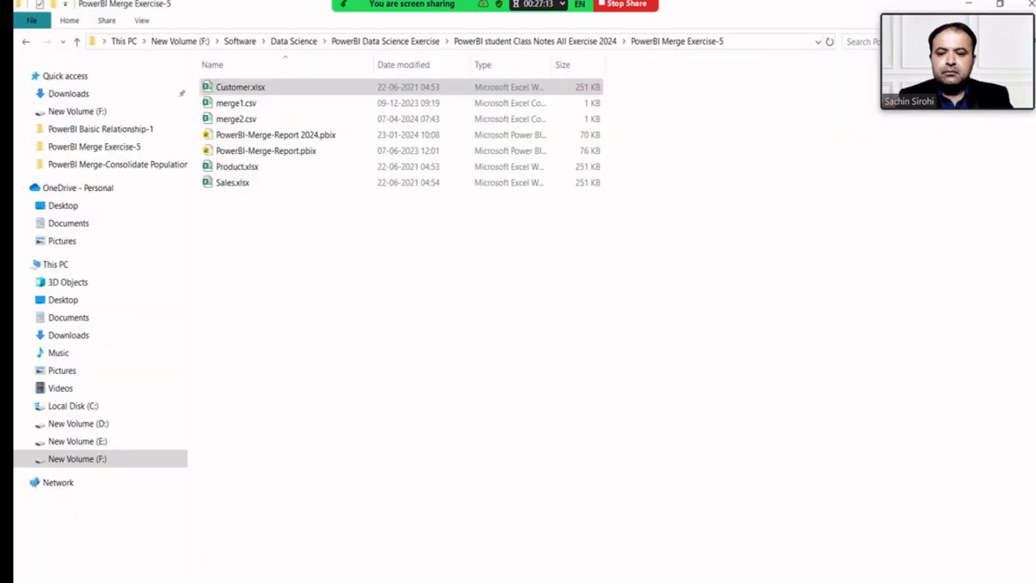
# Open merge1.csv in Notepad via Edit and move its window right.
pyautogui.click(263, 106)
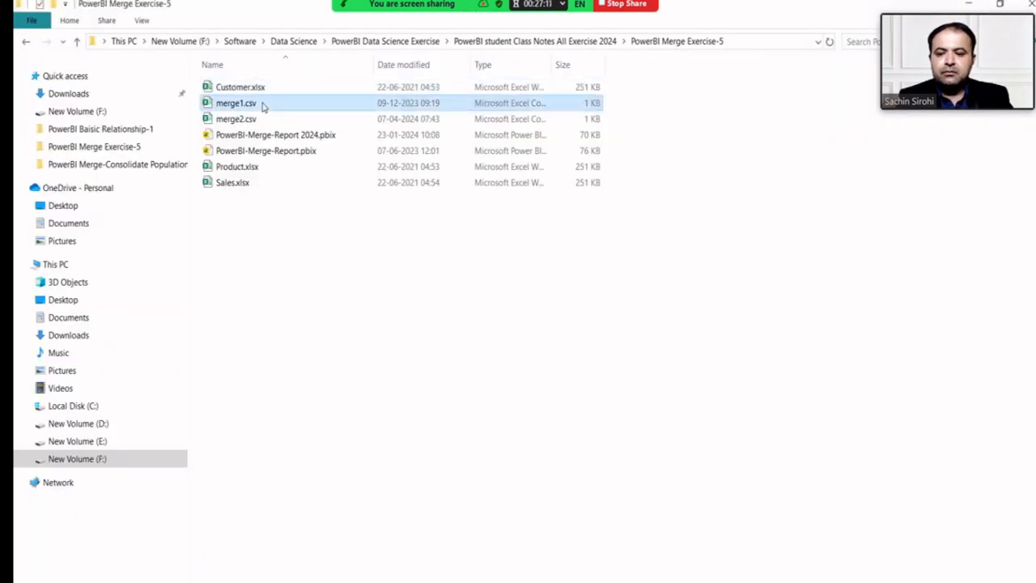
pyautogui.doubleClick(262, 103)
pyautogui.rightClick(262, 103)
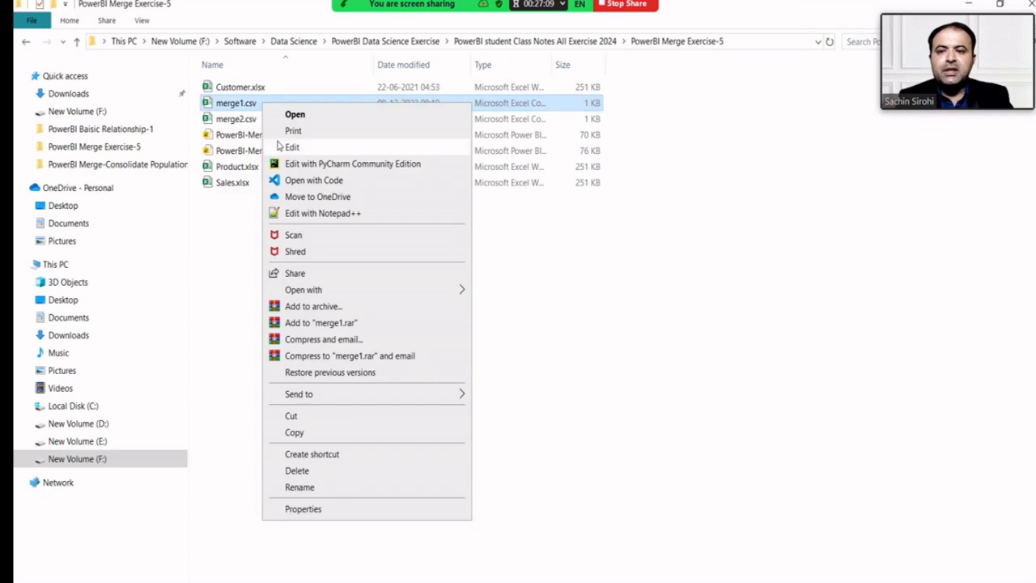
pyautogui.click(283, 151)
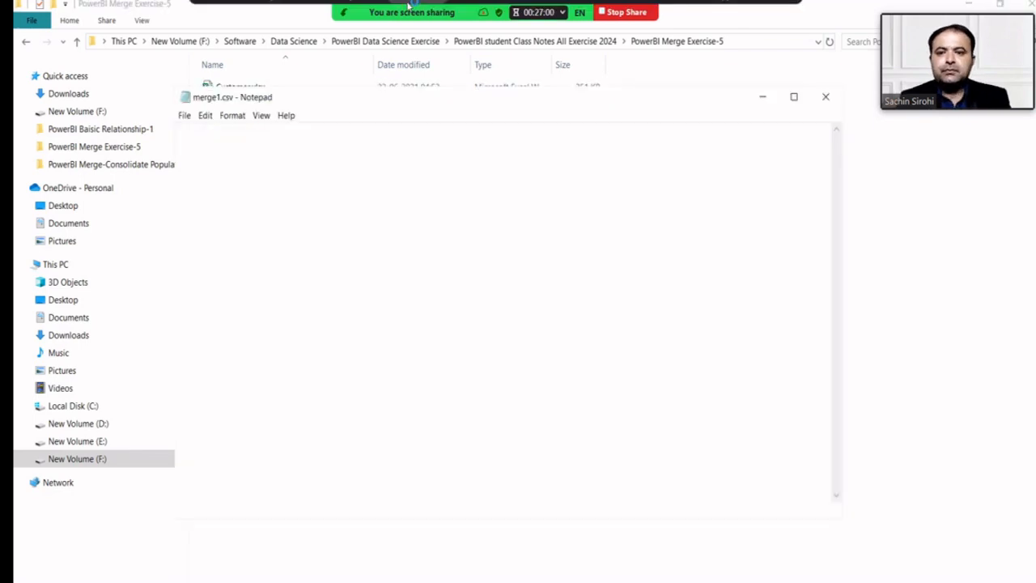
pyautogui.click(282, 10)
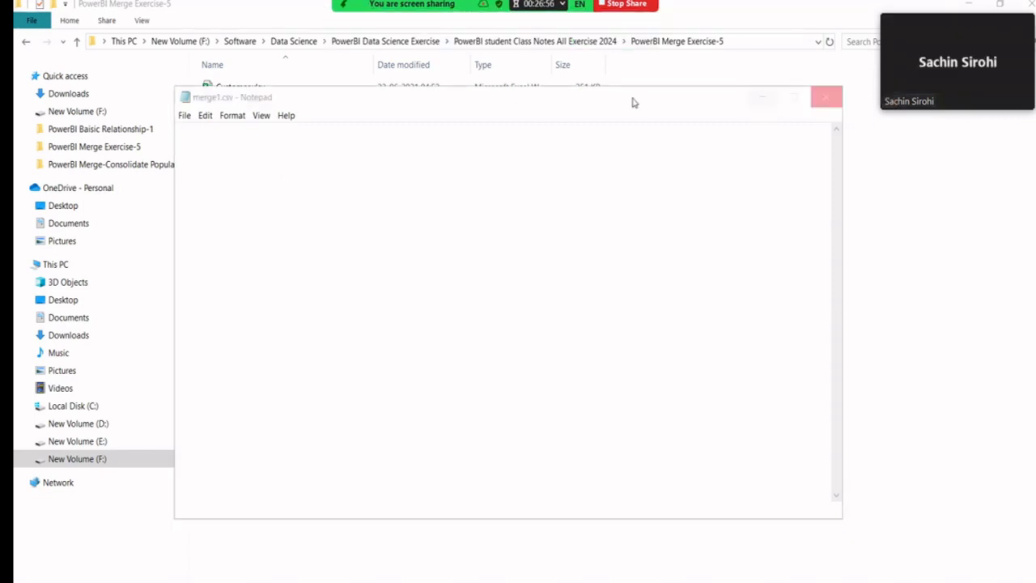
pyautogui.moveTo(693, 105); pyautogui.dragTo(598, 156)
# Open merge2.csv in Notepad and move it off the file list.
pyautogui.click(277, 121)
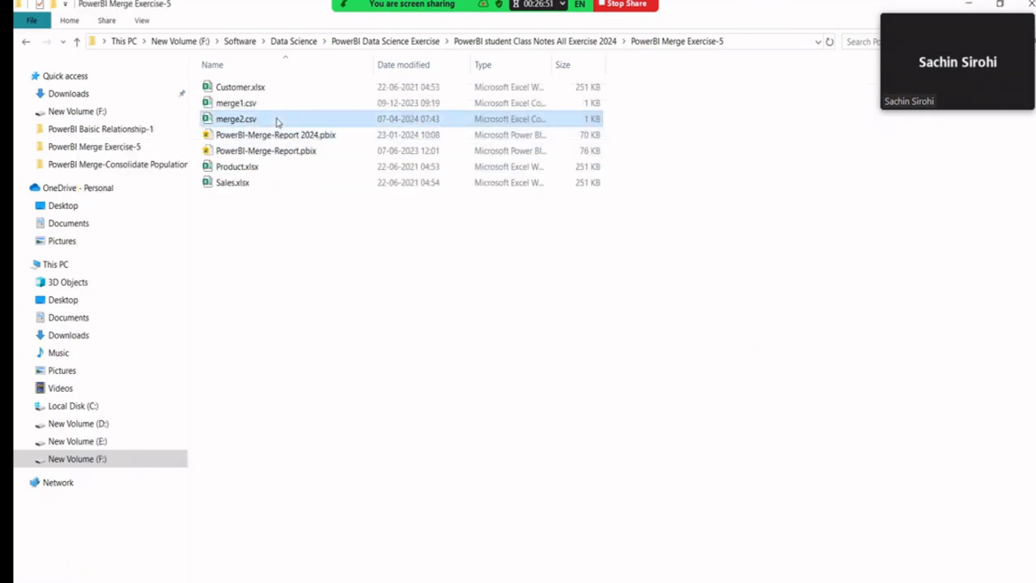
pyautogui.rightClick(276, 120)
pyautogui.click(306, 161)
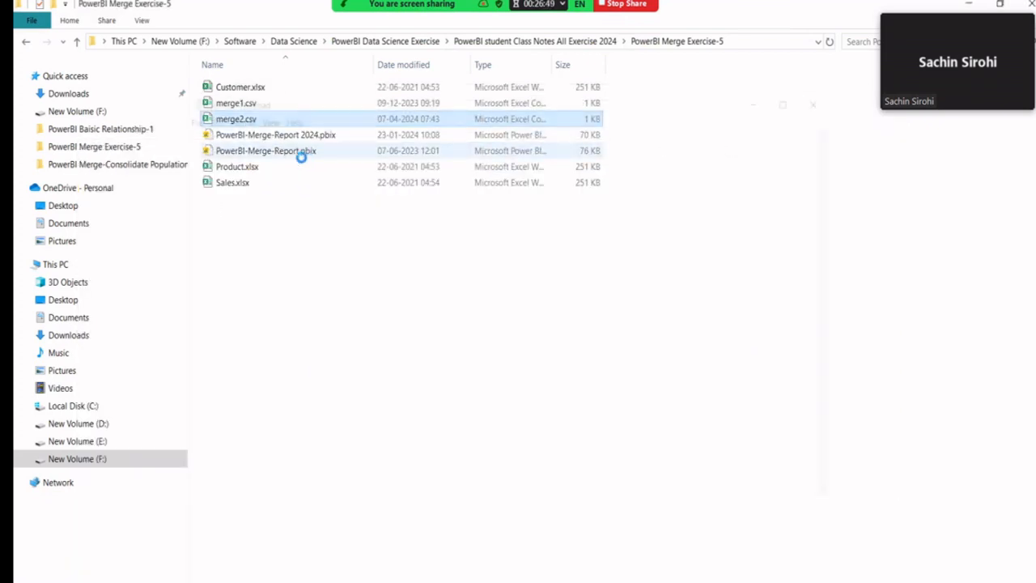
pyautogui.moveTo(393, 100); pyautogui.dragTo(571, 101)
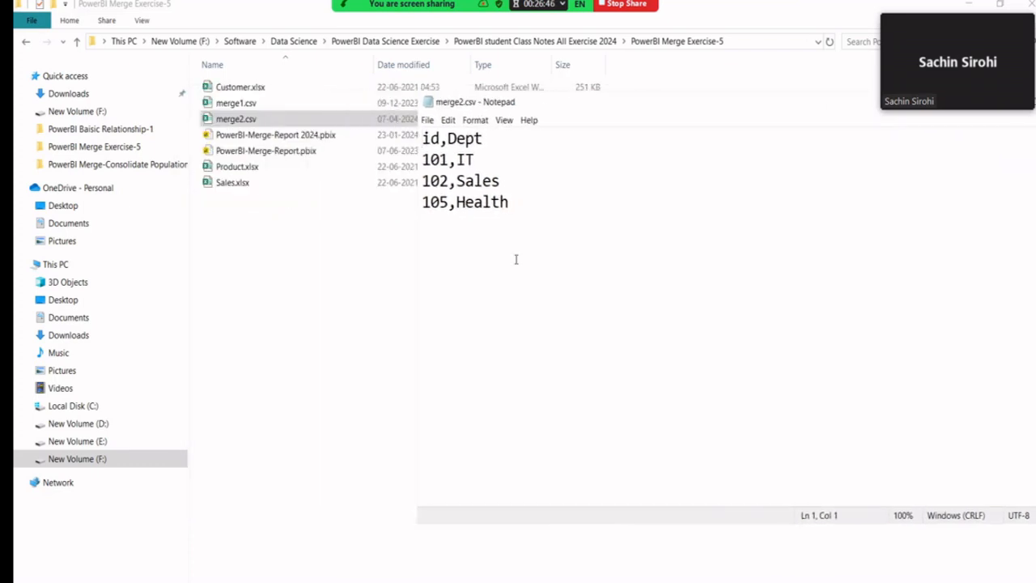
# Place merge1.csv beside merge2.csv to compare id rows, then return to Power BI.
pyautogui.moveTo(527, 578)
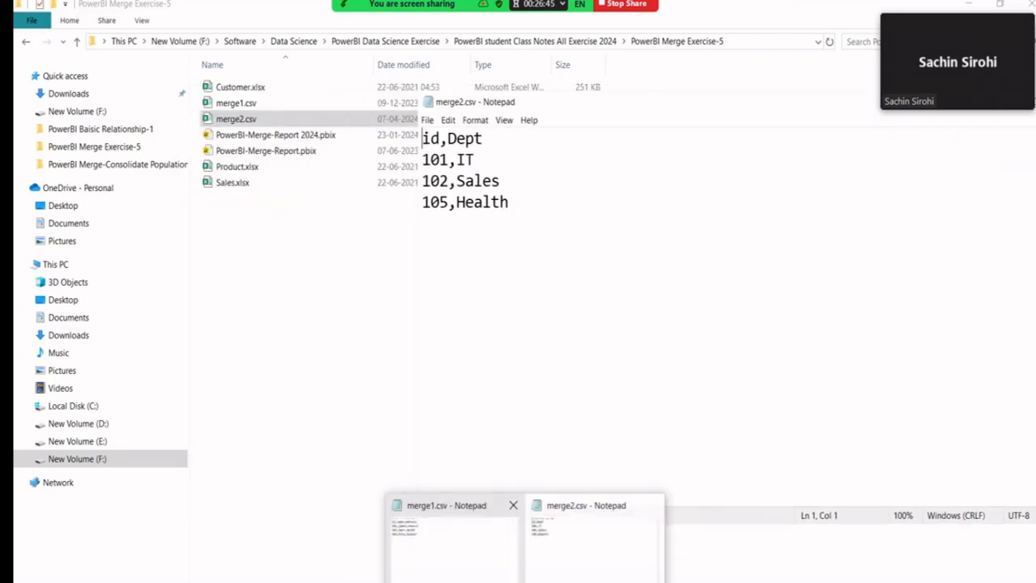
pyautogui.click(456, 547)
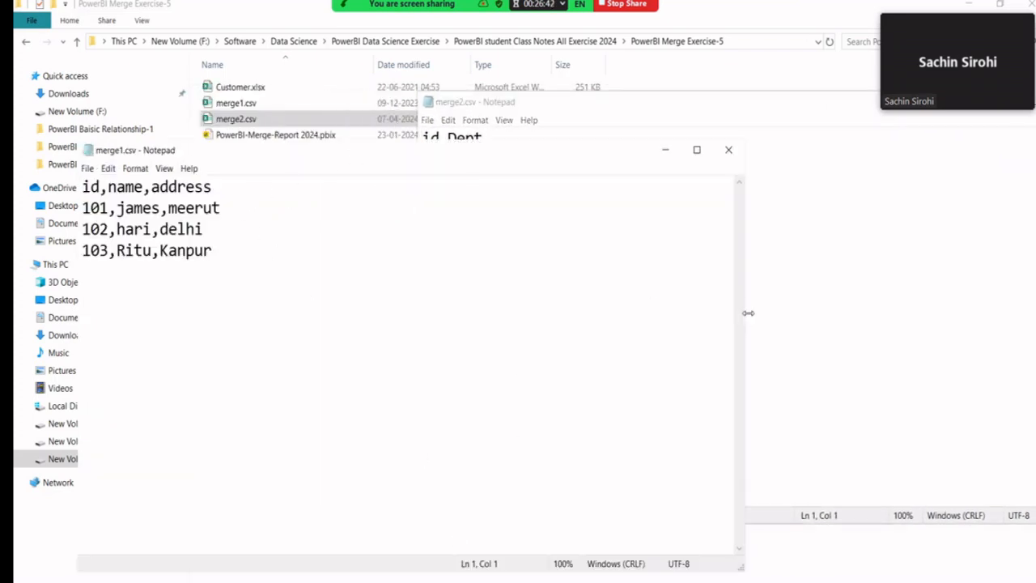
pyautogui.moveTo(748, 313); pyautogui.dragTo(416, 284)
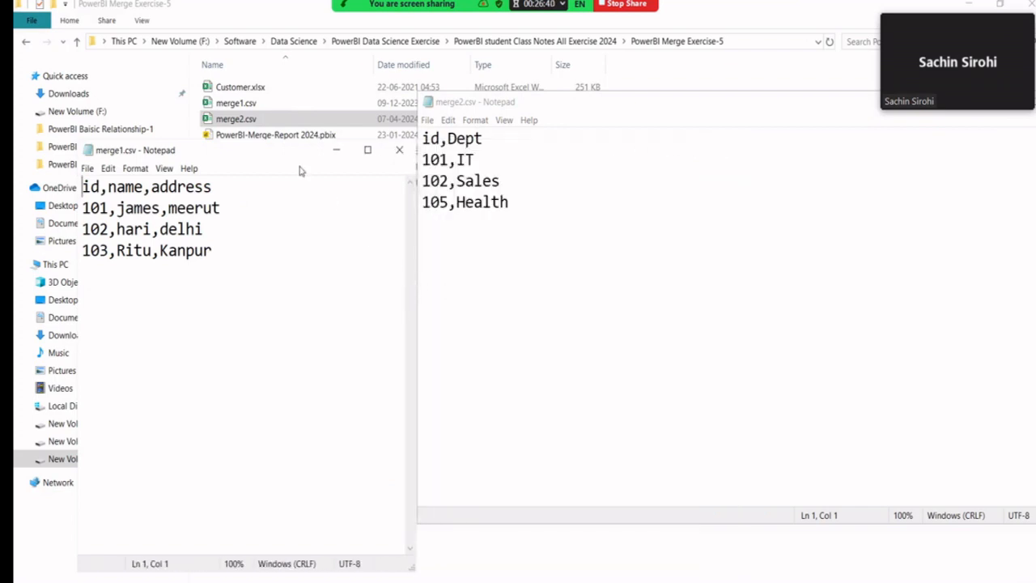
pyautogui.moveTo(293, 156); pyautogui.dragTo(284, 108)
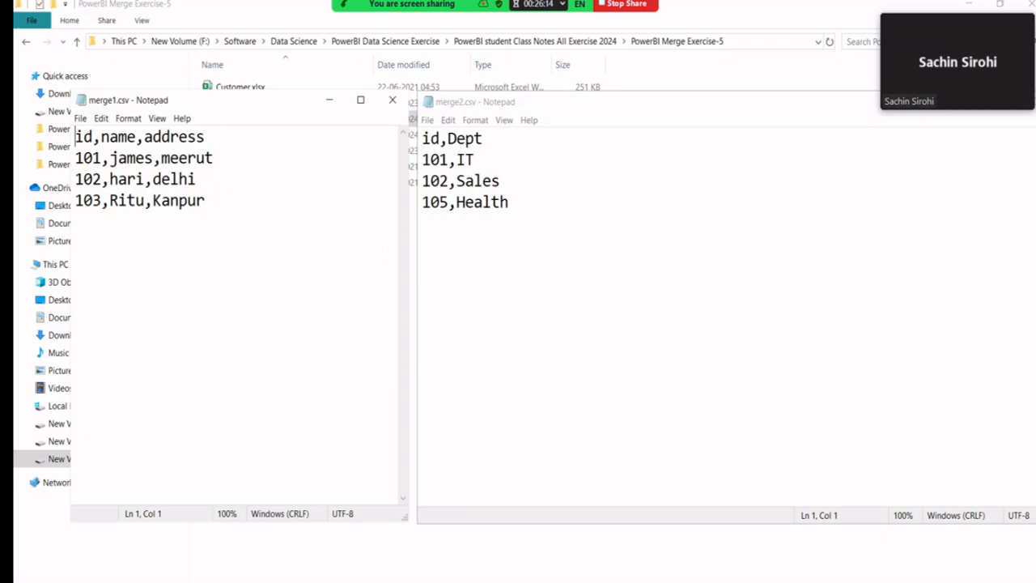
pyautogui.moveTo(425, 581)
pyautogui.click(424, 542)
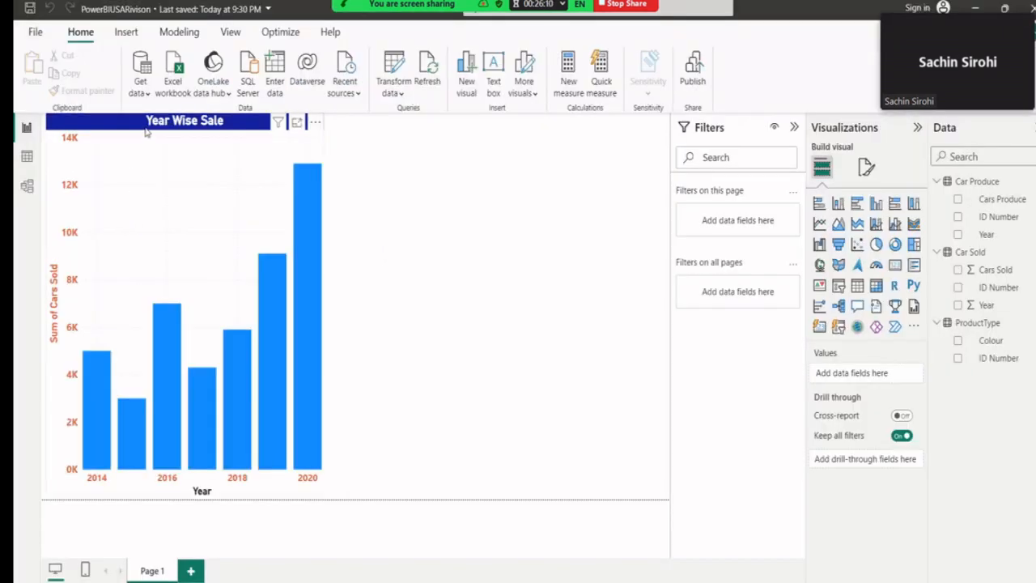
# Open merge1.csv through the Excel workbook import, using the All Files (*.*) file type, to preview it.
pyautogui.click(173, 85)
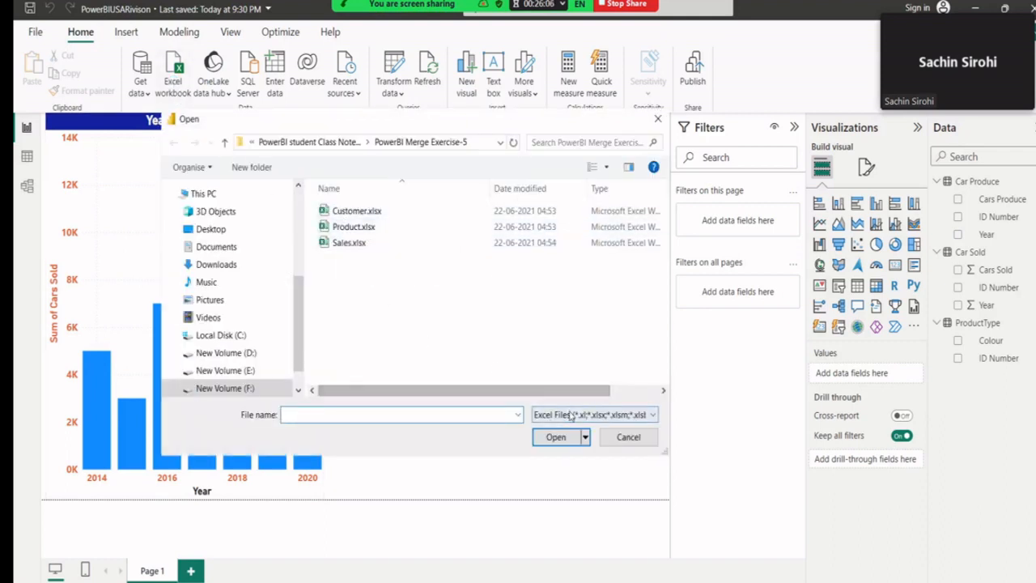
pyautogui.click(567, 414)
pyautogui.click(567, 443)
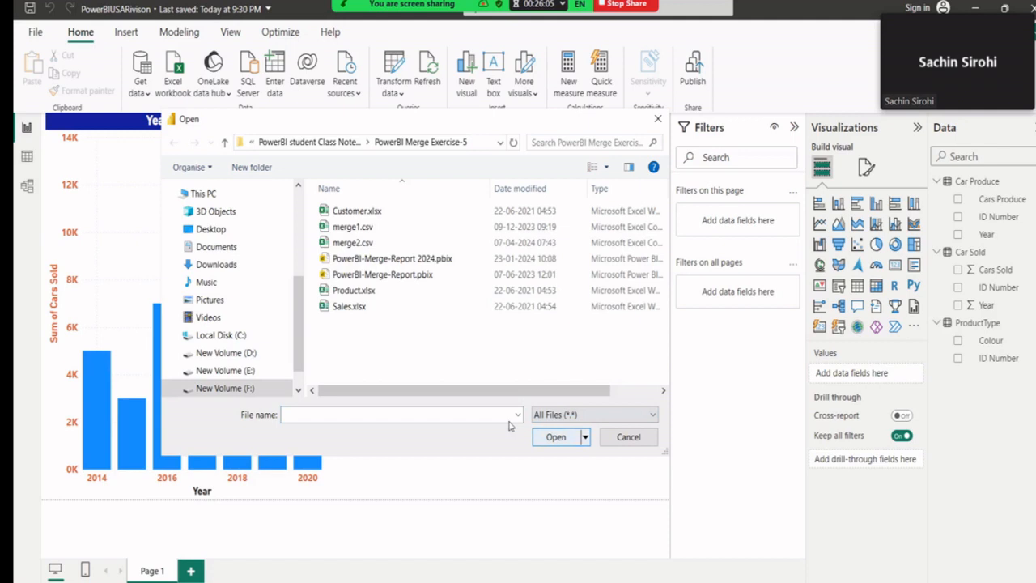
pyautogui.click(365, 229)
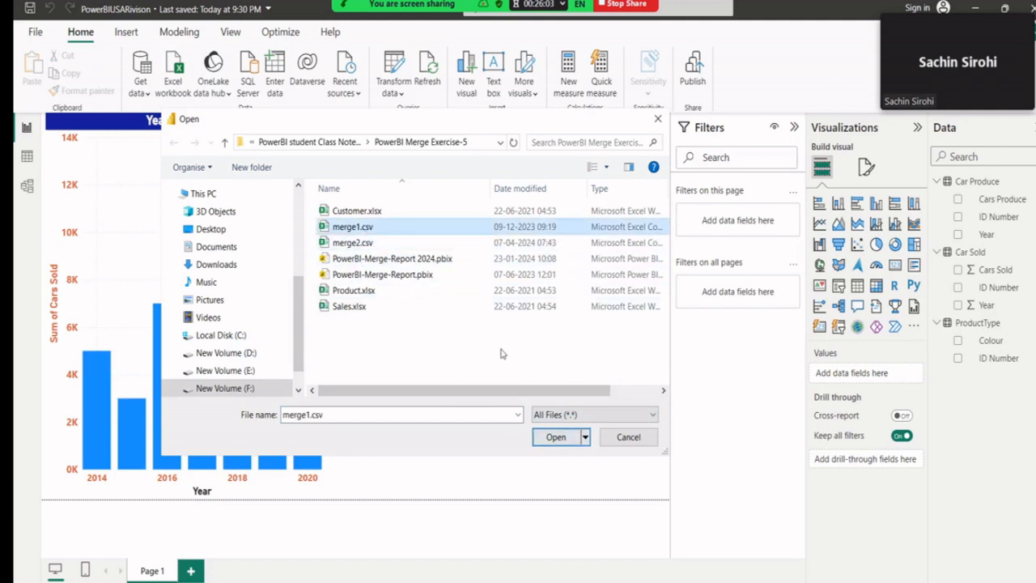
pyautogui.click(553, 436)
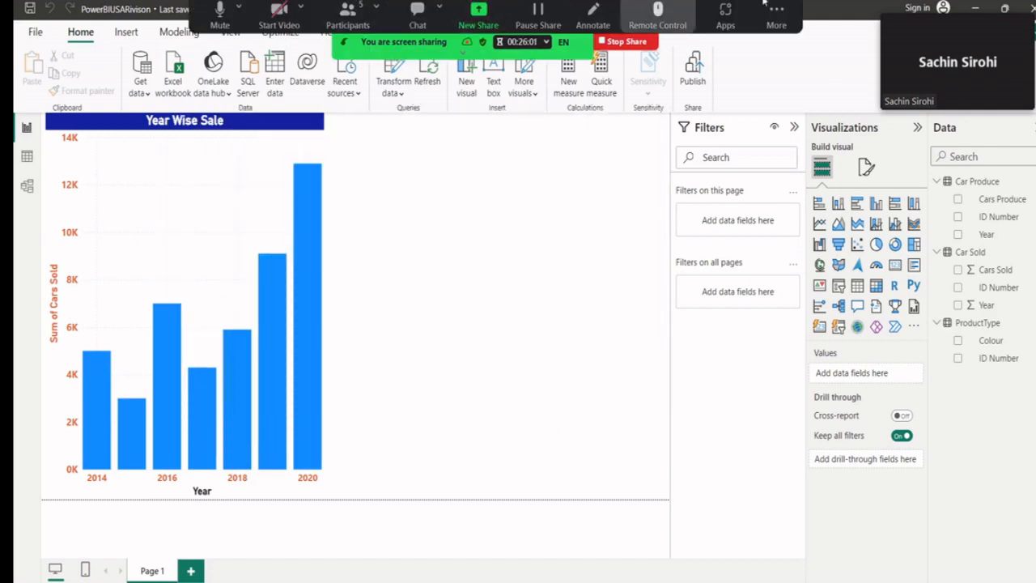
pyautogui.click(891, 10)
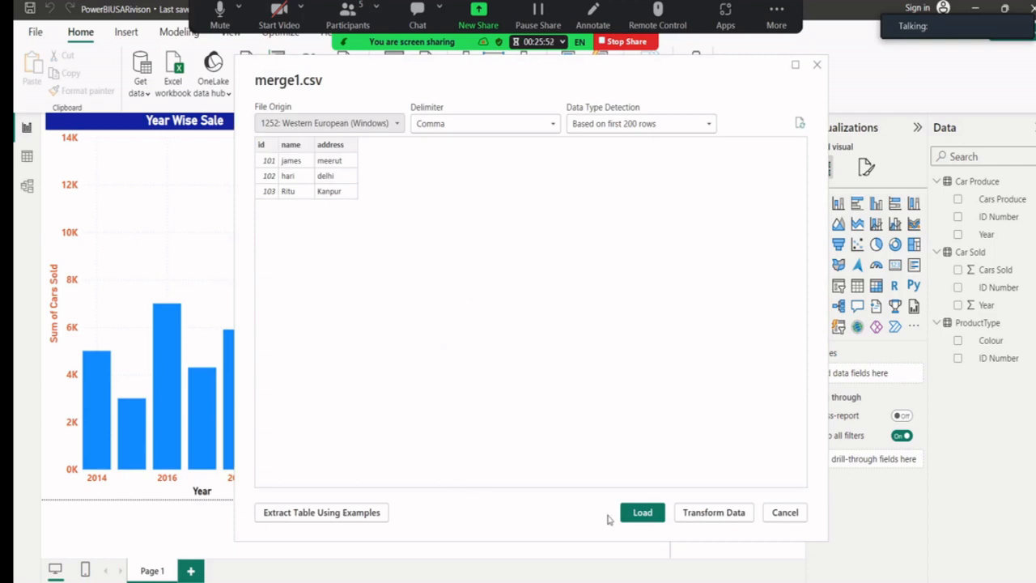
# Load the merge1 table into the data model, then start another Excel workbook import.
pyautogui.click(631, 516)
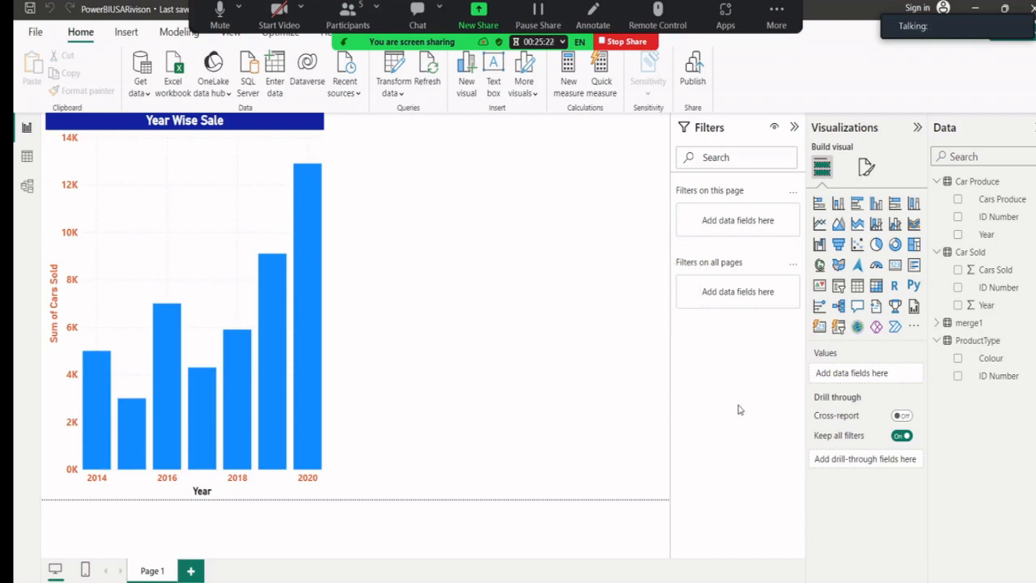
pyautogui.click(148, 95)
pyautogui.click(175, 146)
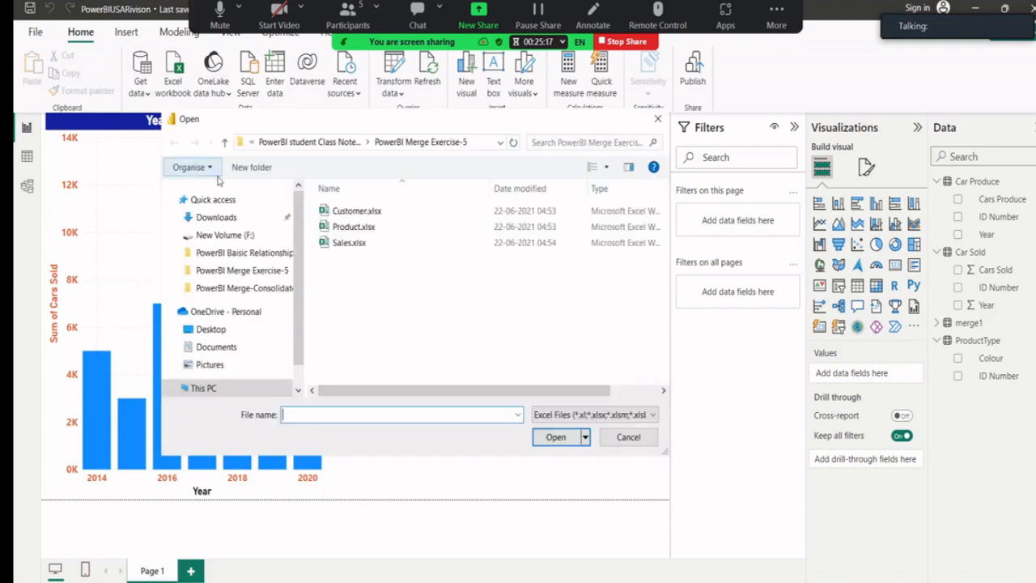
# Import merge2.csv with the All Files file type and load it as a new table.
pyautogui.click(566, 415)
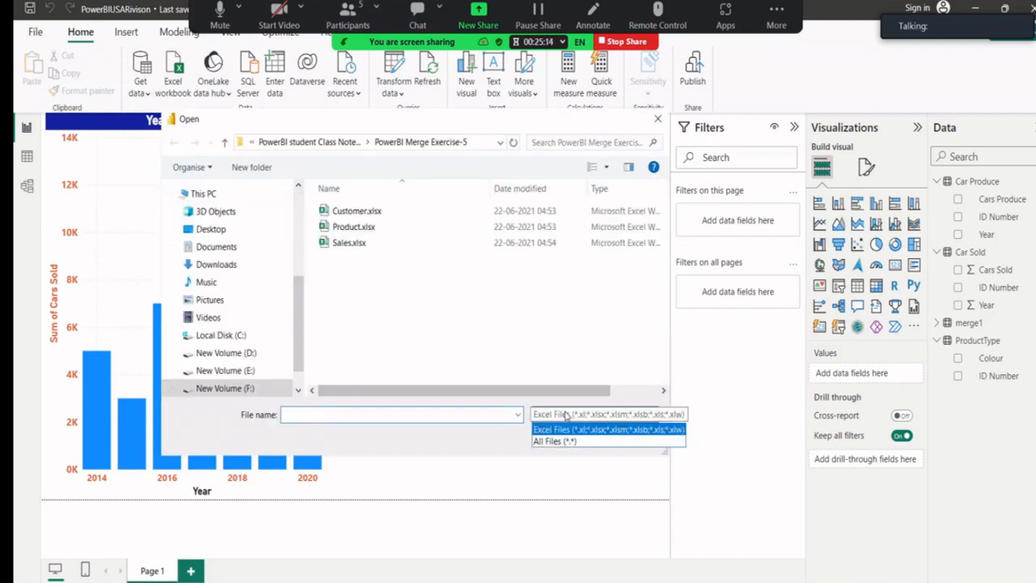
pyautogui.click(573, 441)
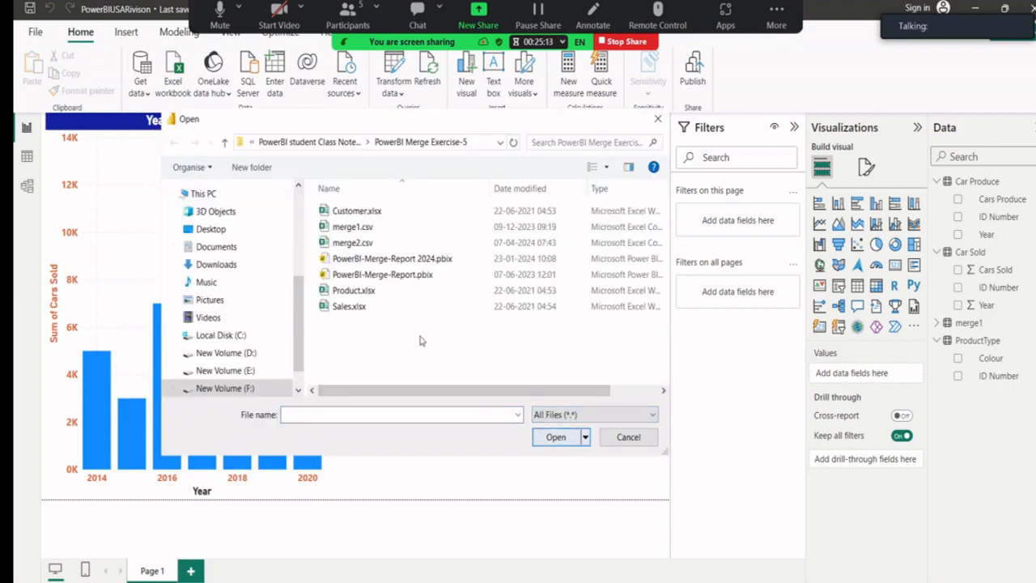
pyautogui.click(351, 242)
pyautogui.click(556, 437)
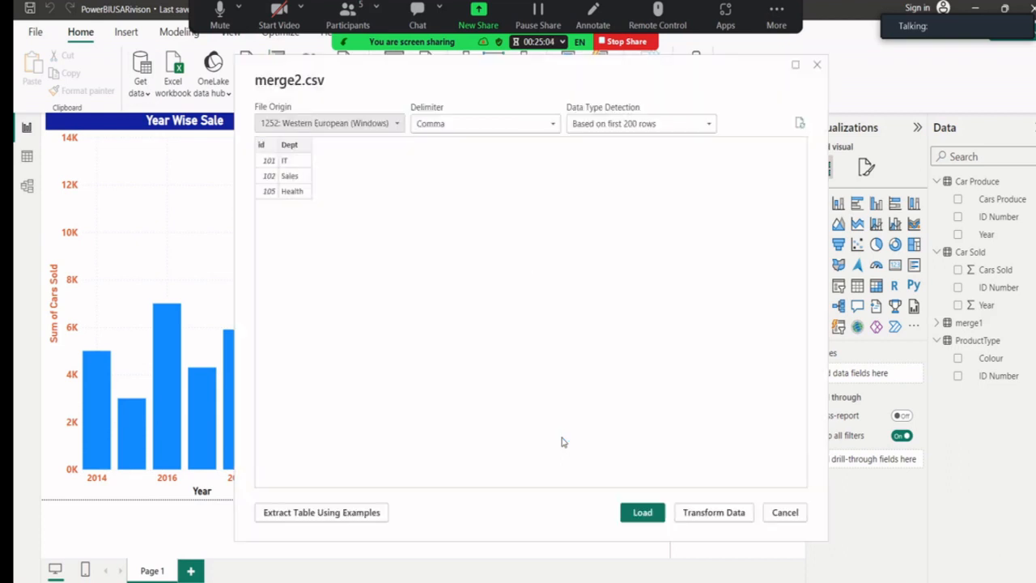
pyautogui.click(644, 513)
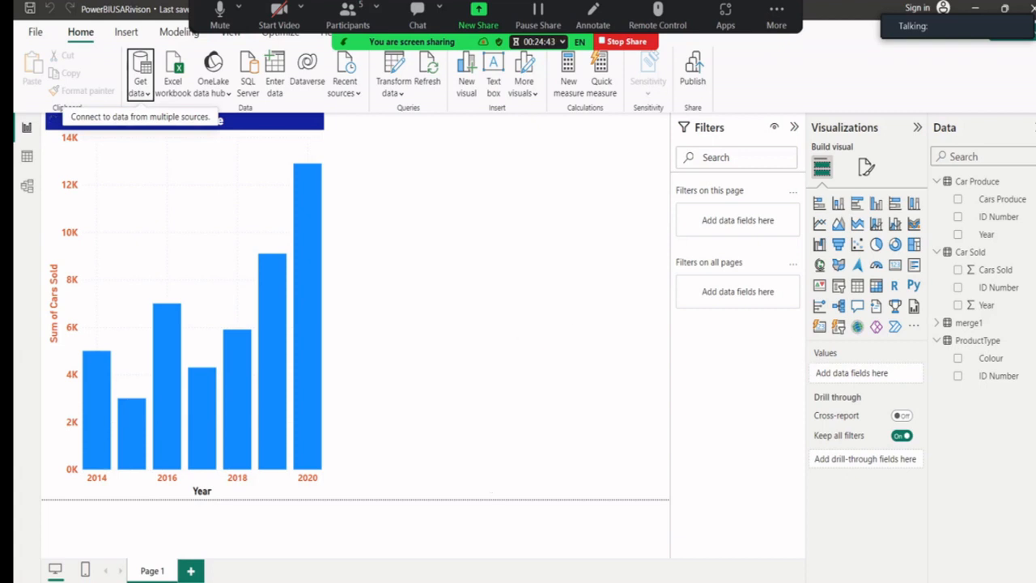
pyautogui.hotkey('alt', 'Tab')
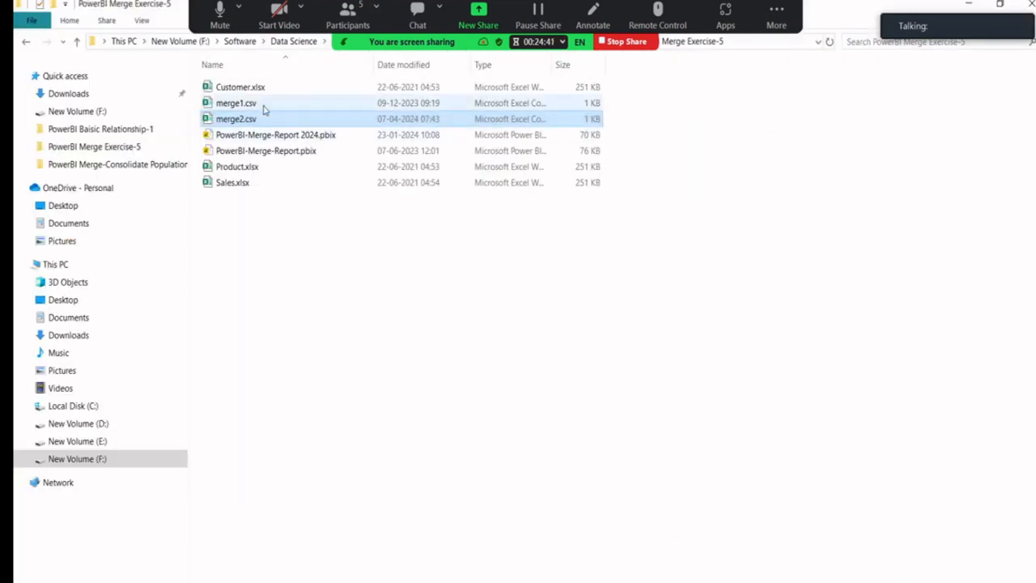
# Select merge1.csv and merge2.csv together, then check Zoom's chat and participants lists.
pyautogui.click(263, 109)
pyautogui.keyDown('ctrl'); pyautogui.click(261, 120); pyautogui.keyUp('ctrl')
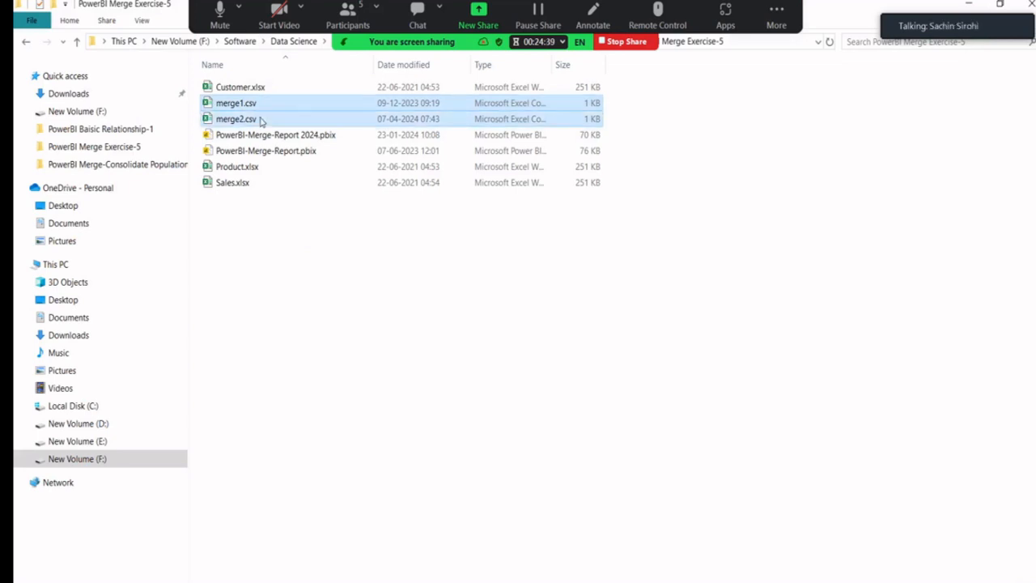
pyautogui.click(419, 18)
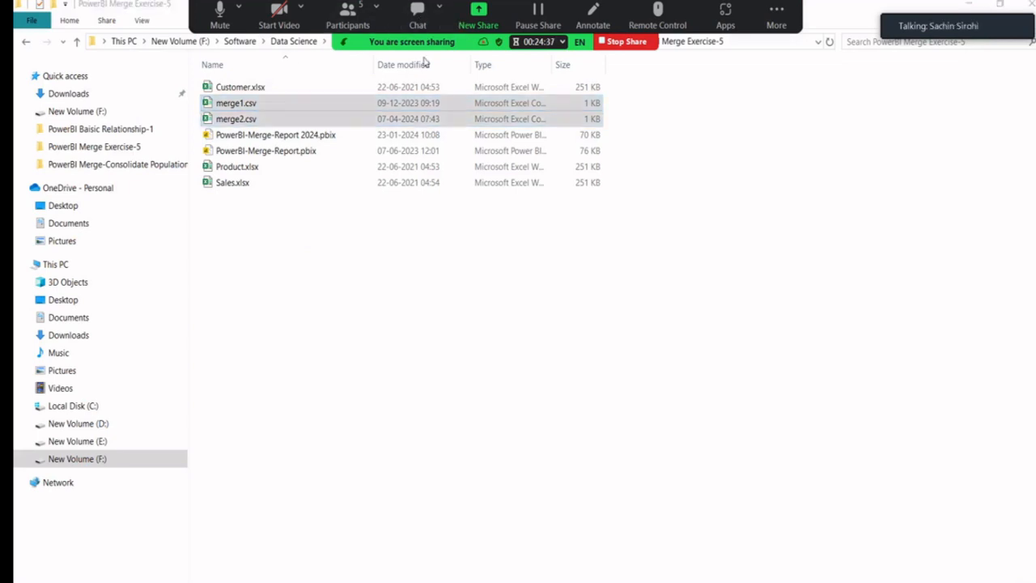
pyautogui.click(465, 365)
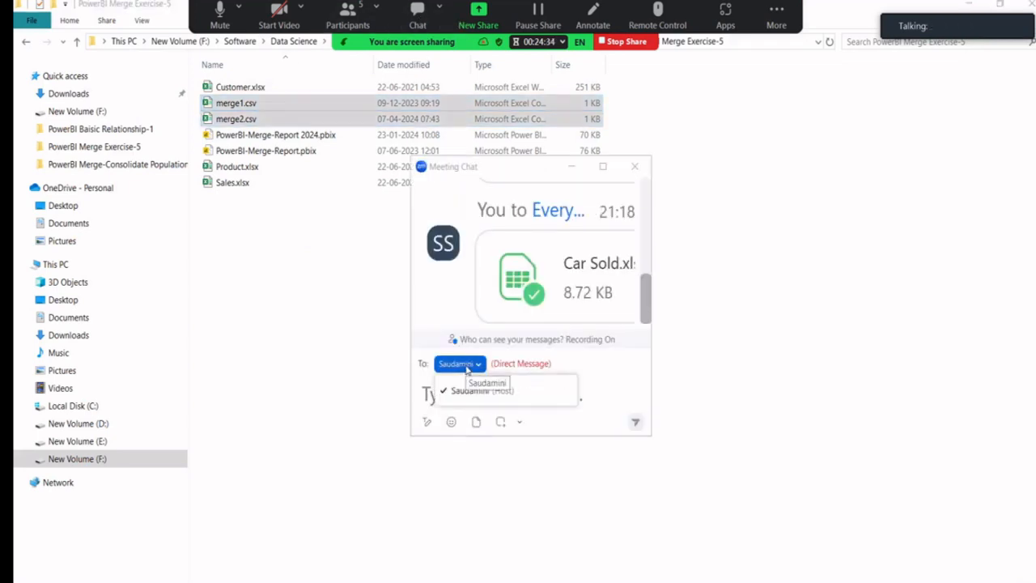
pyautogui.click(636, 166)
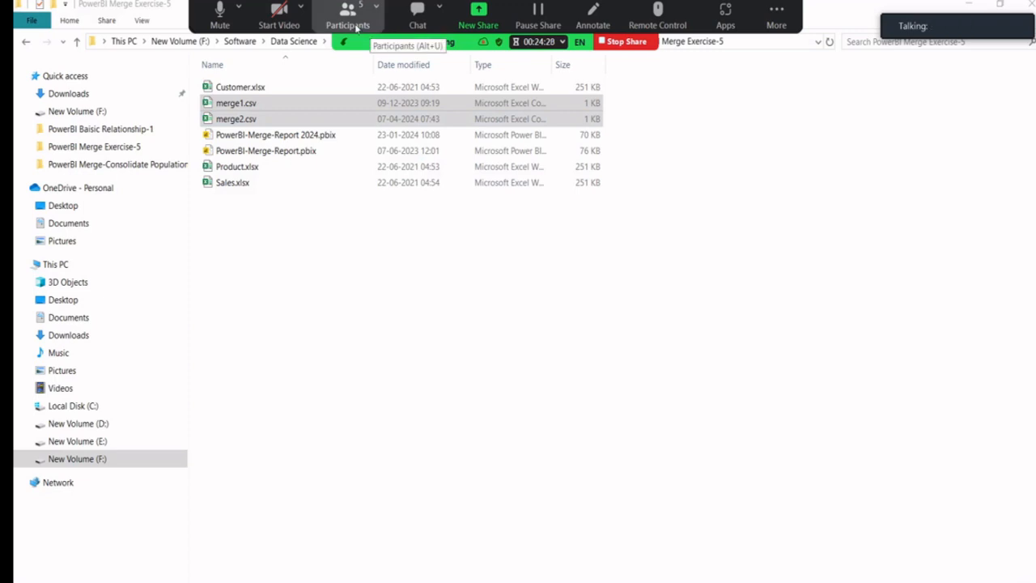
pyautogui.click(364, 27)
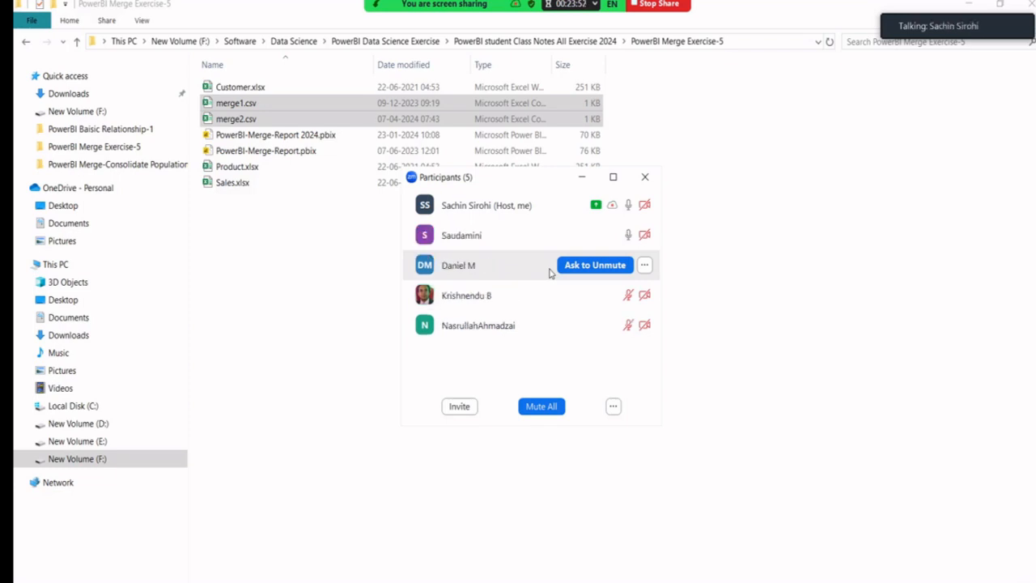
pyautogui.click(645, 179)
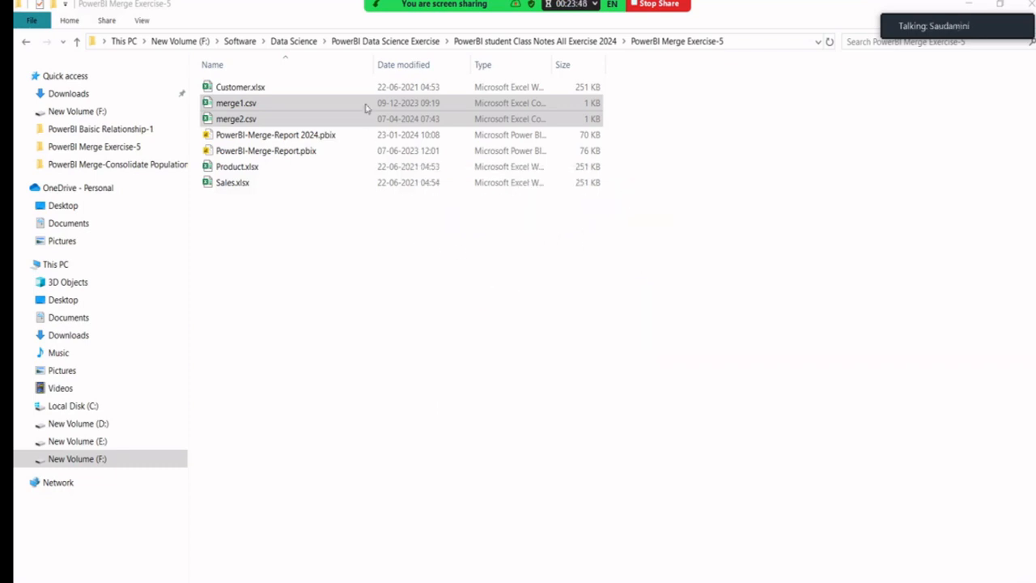
# Send the message 'Dataset for Merge' to Everyone in the Zoom meeting chat.
pyautogui.moveTo(443, 30)
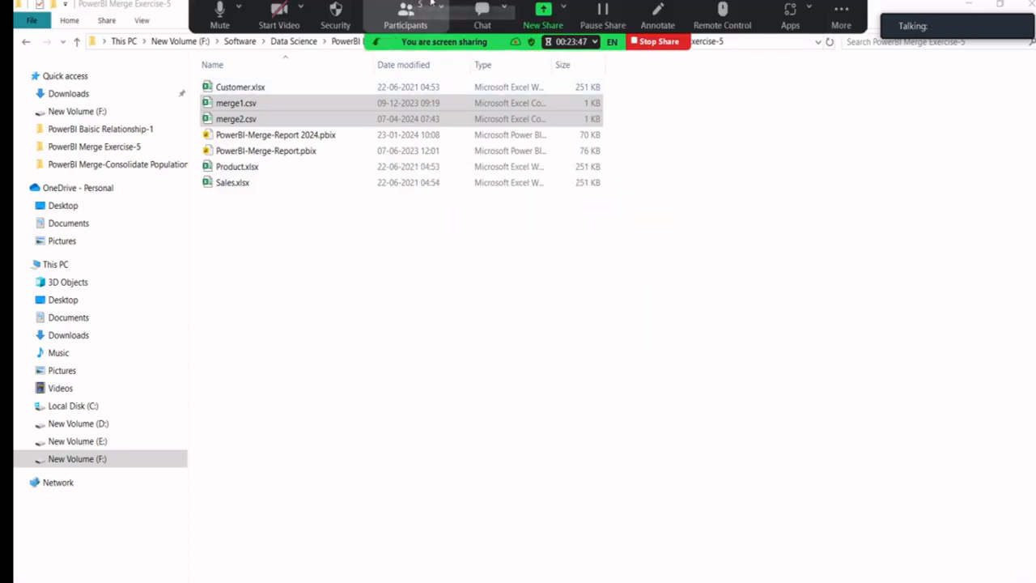
pyautogui.click(477, 25)
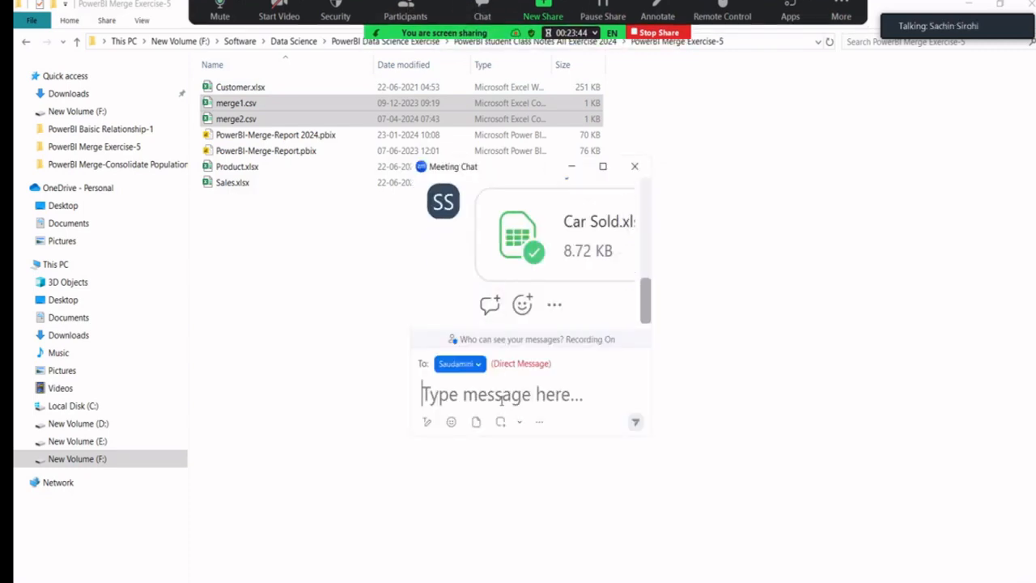
pyautogui.click(477, 364)
pyautogui.click(487, 390)
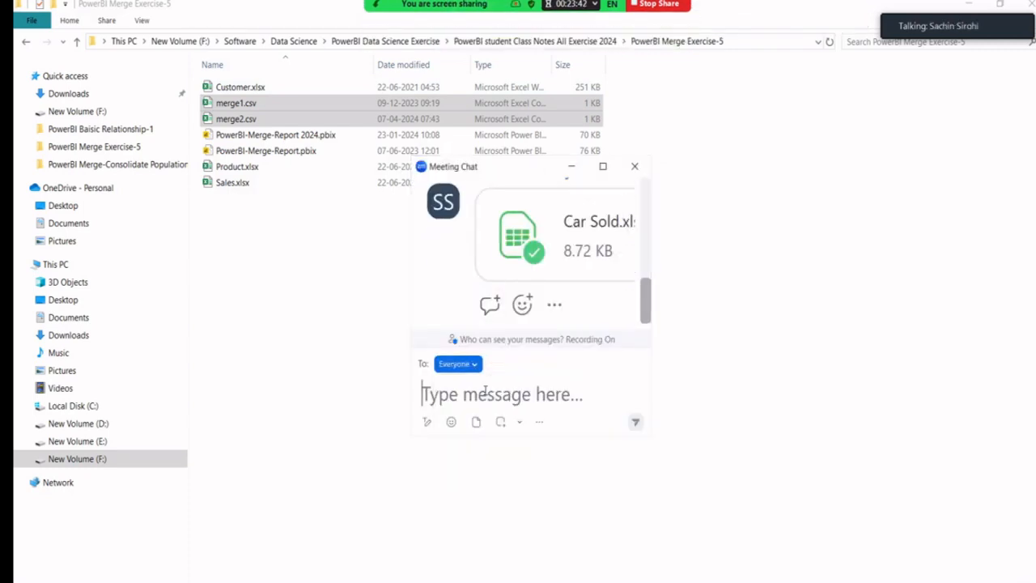
pyautogui.write('Daa')
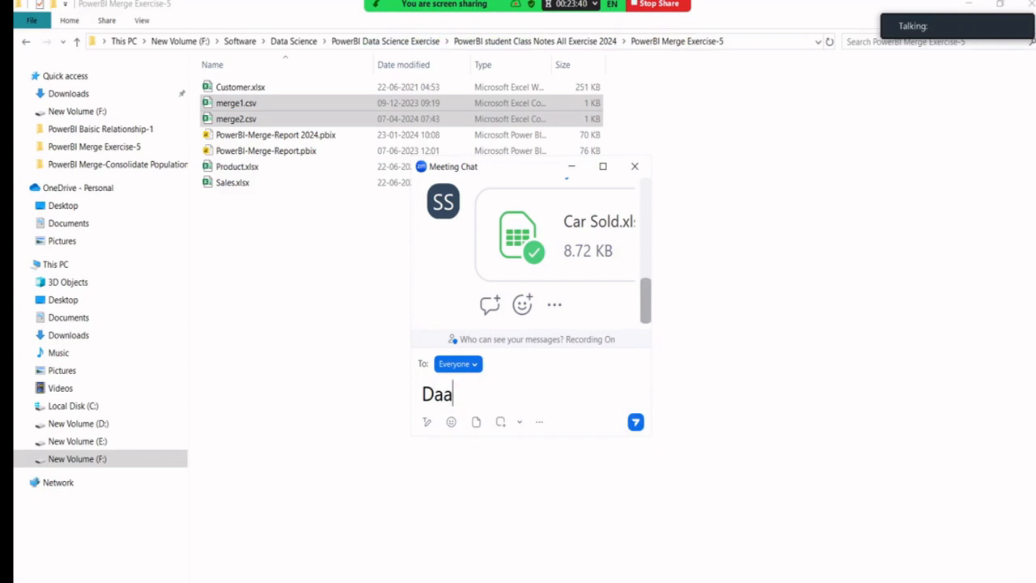
pyautogui.press('BackSpace')
pyautogui.write('se')
pyautogui.press('BackSpace')
pyautogui.press('BackSpace')
pyautogui.write('taset for Merge')
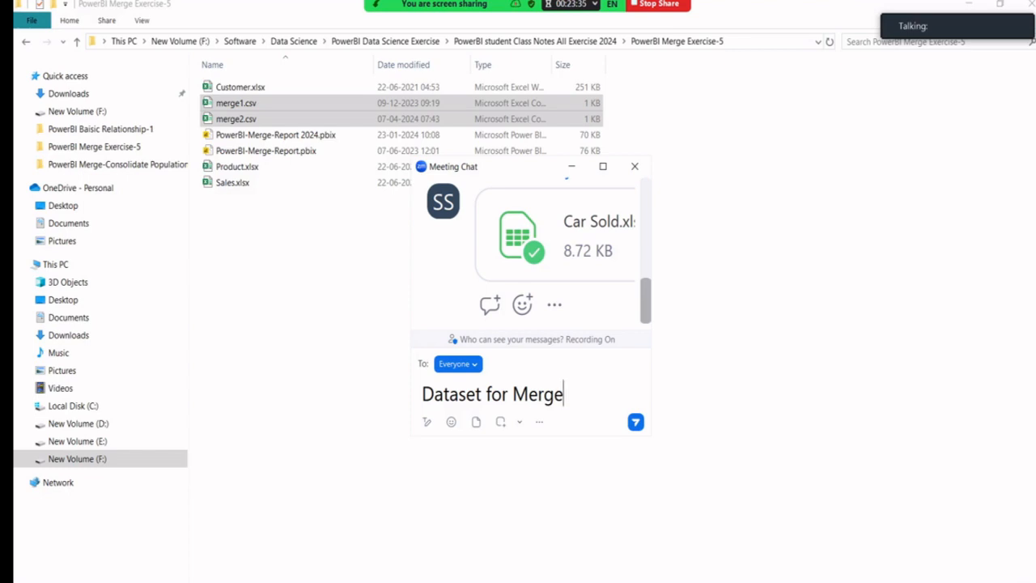
pyautogui.press('Return')
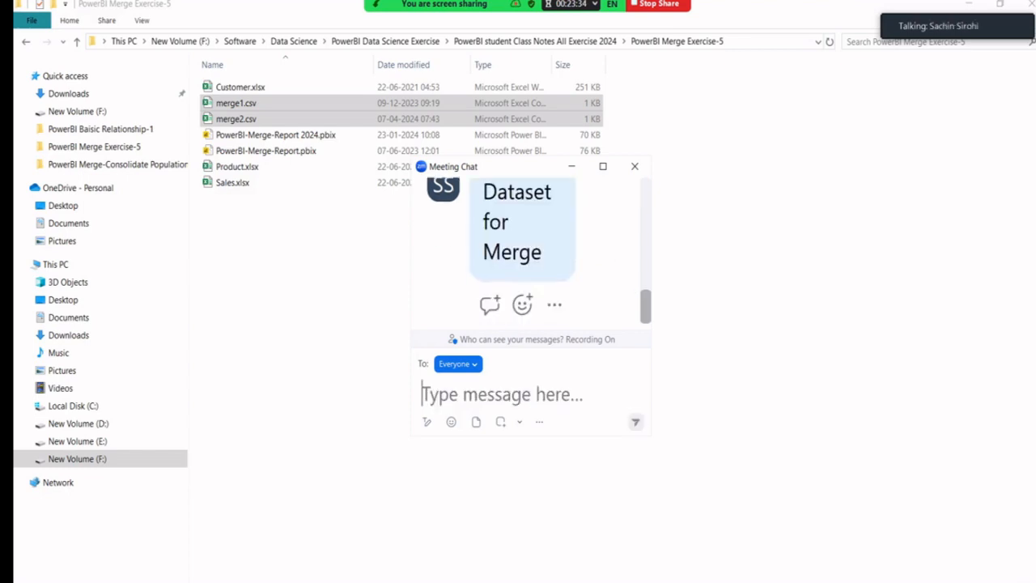
# Paste and send the two copied CSV files, then hide the chat and File Explorer.
pyautogui.hotkey('ctrl', 'v')
pyautogui.press('Return')
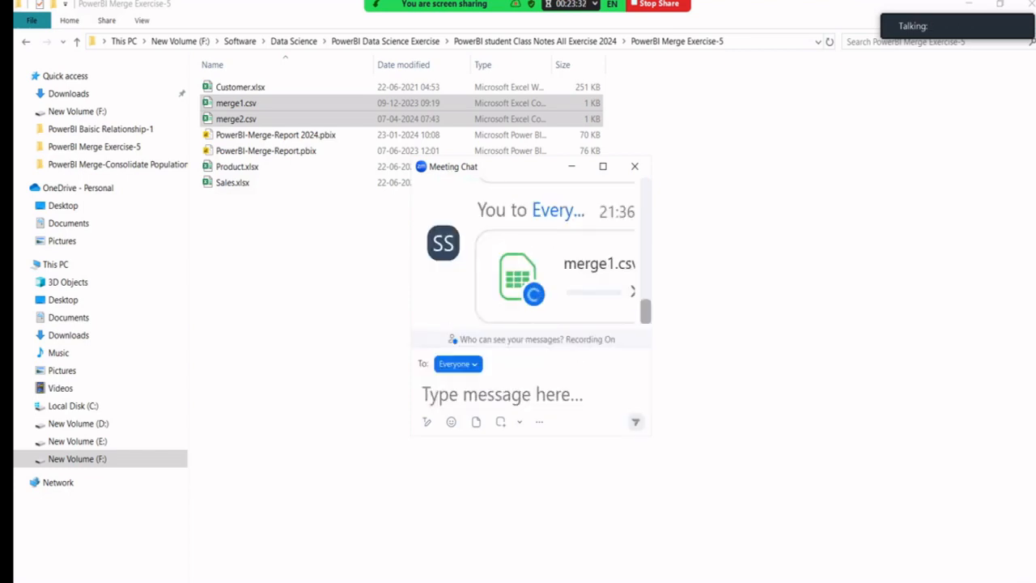
pyautogui.click(571, 166)
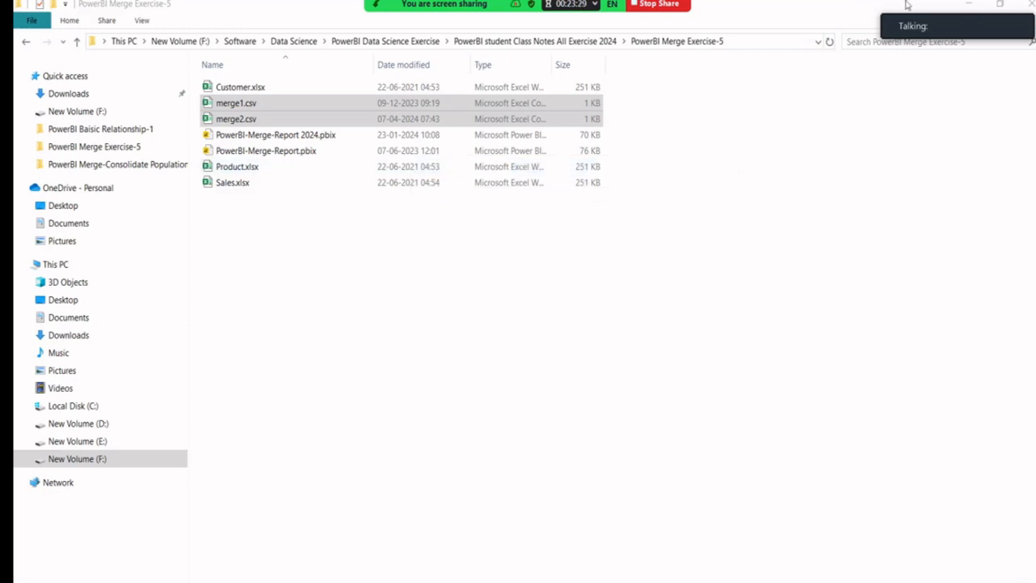
pyautogui.click(969, 4)
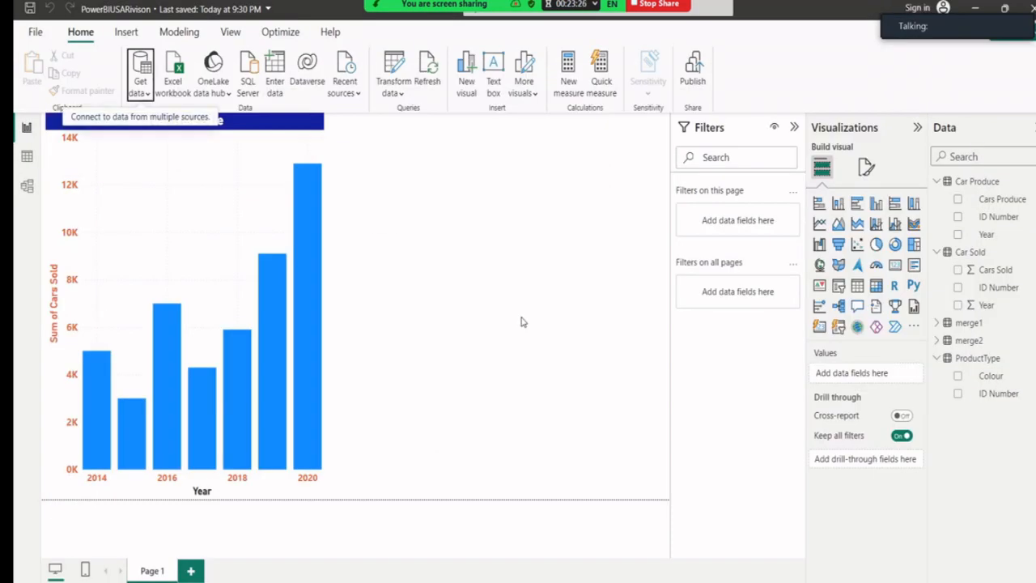
pyautogui.click(26, 157)
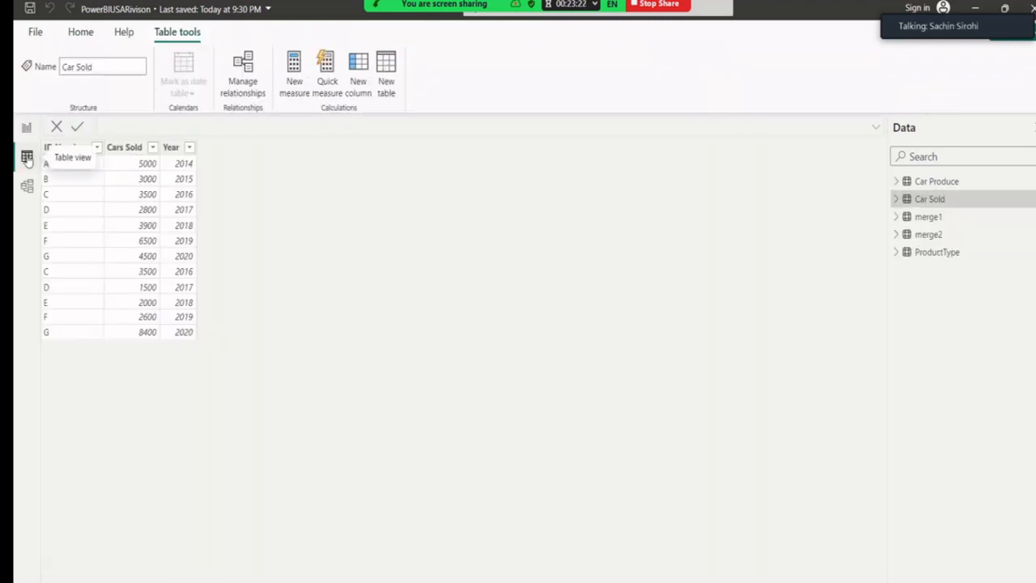
pyautogui.click(921, 220)
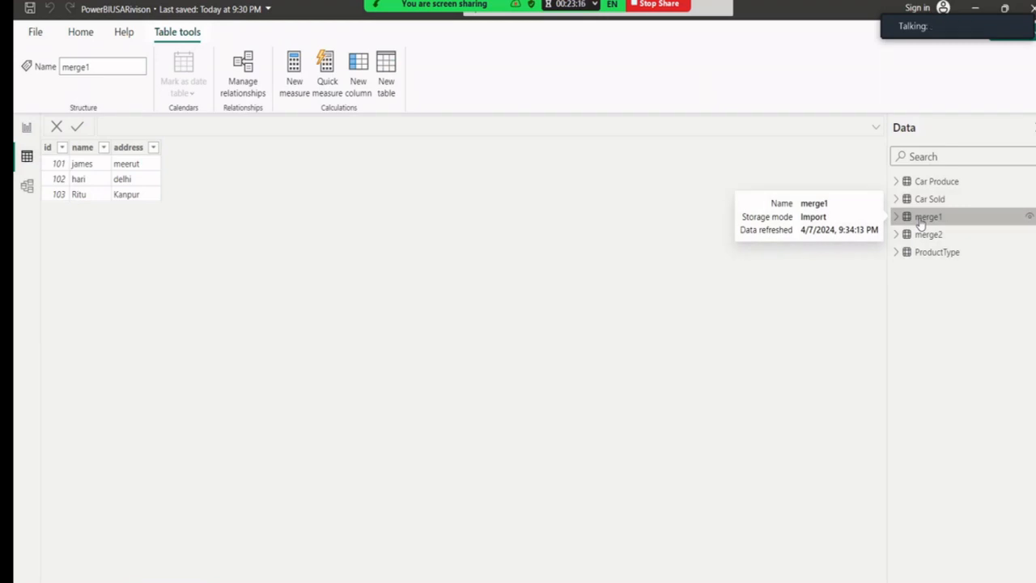
pyautogui.click(927, 235)
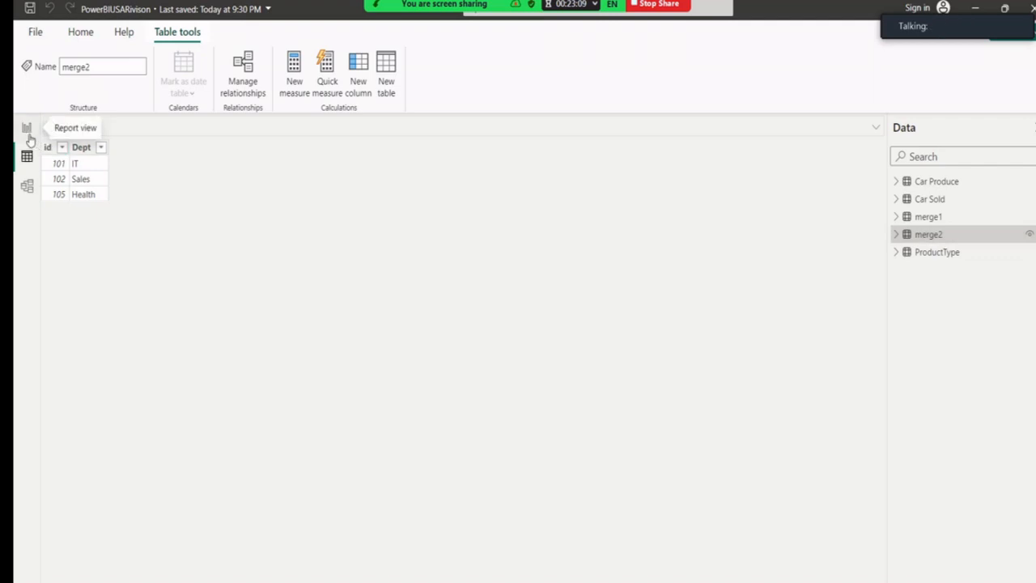
pyautogui.click(26, 132)
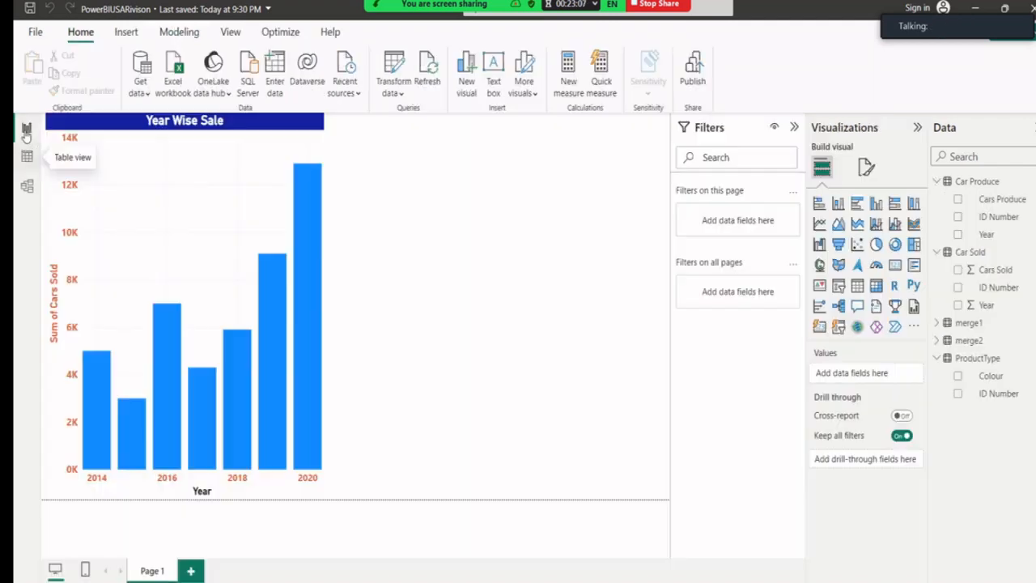
# Open Power Query Editor via Transform data and review the merge1 and merge2 queries.
pyautogui.click(394, 93)
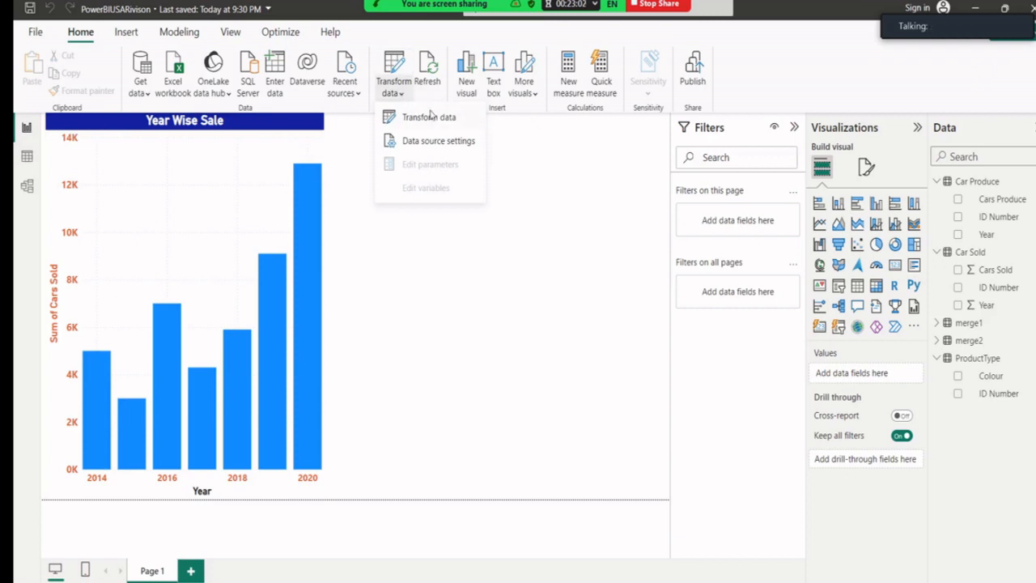
pyautogui.click(451, 126)
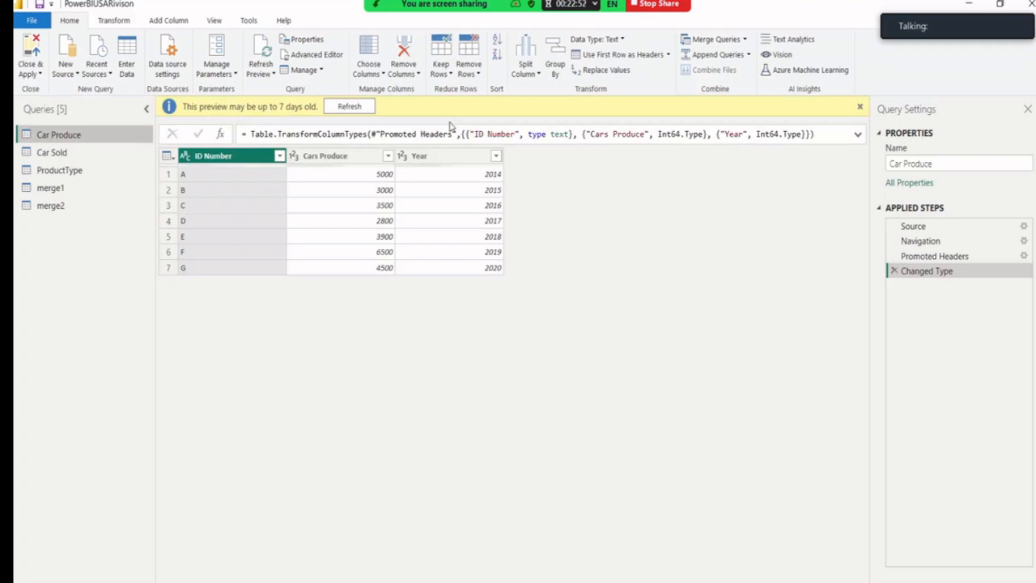
pyautogui.click(86, 194)
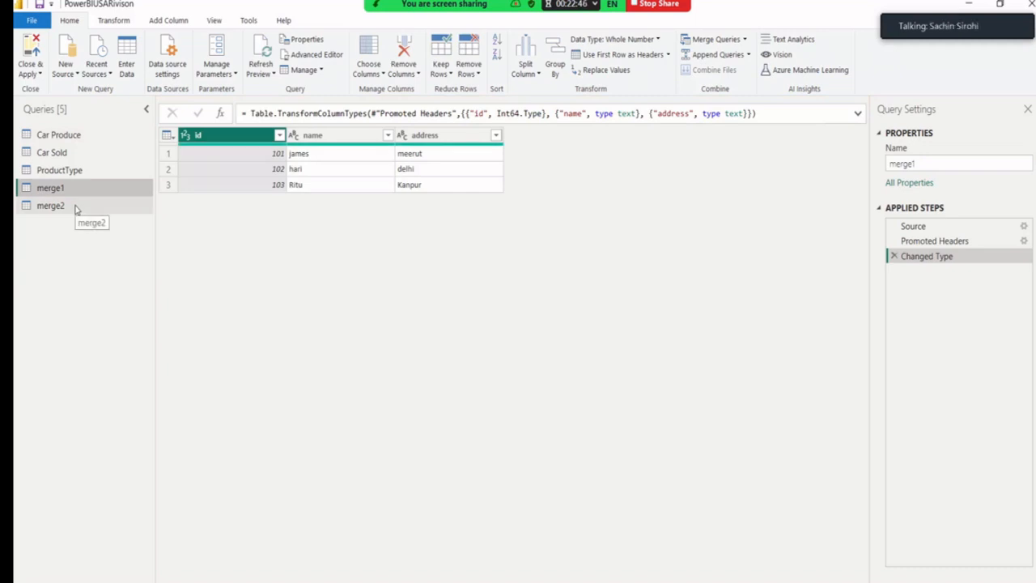
pyautogui.click(75, 207)
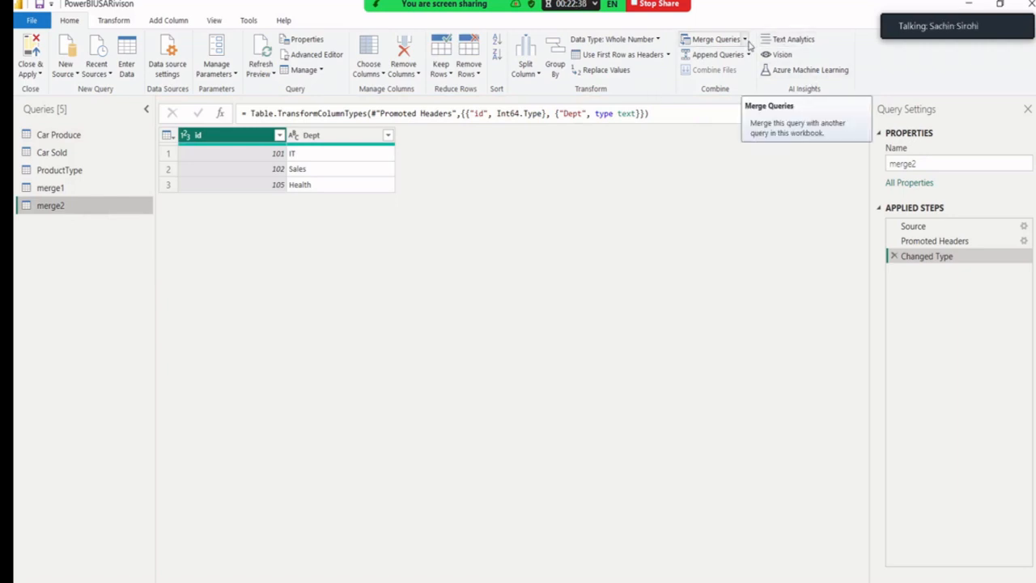
# With the merge1 query selected, bring up the Merge Queries options.
pyautogui.click(746, 41)
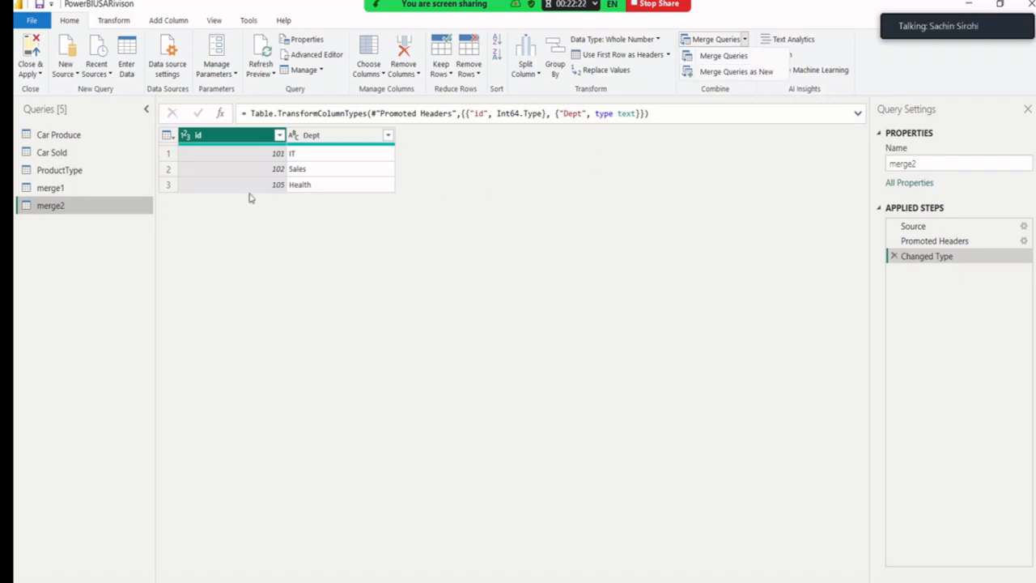
pyautogui.click(105, 196)
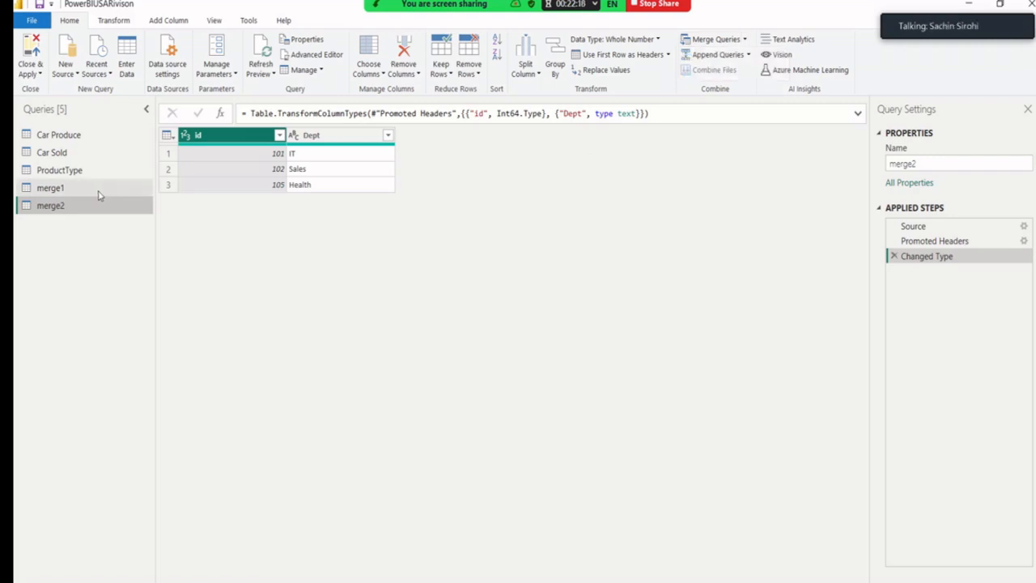
pyautogui.click(88, 195)
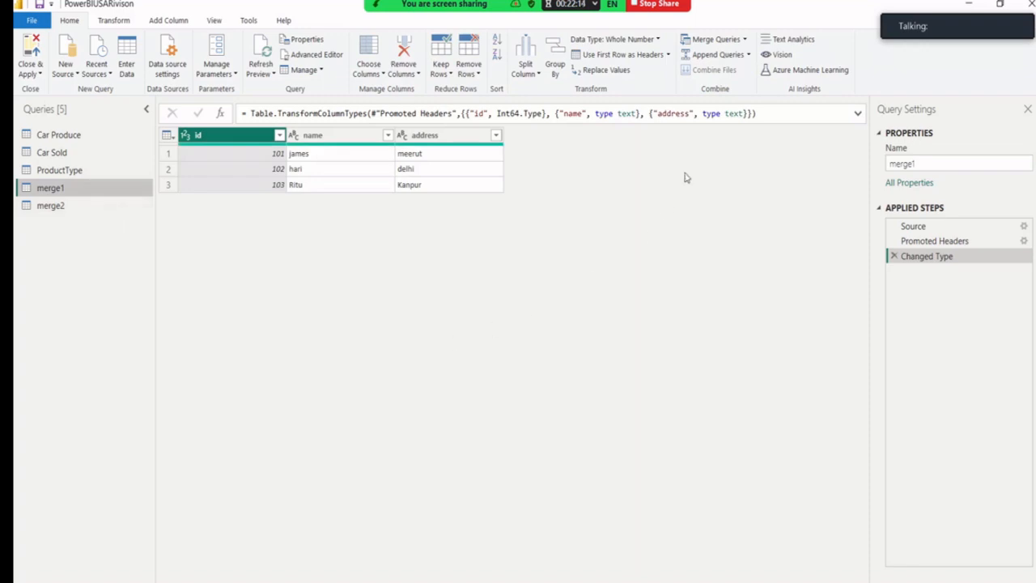
pyautogui.click(745, 39)
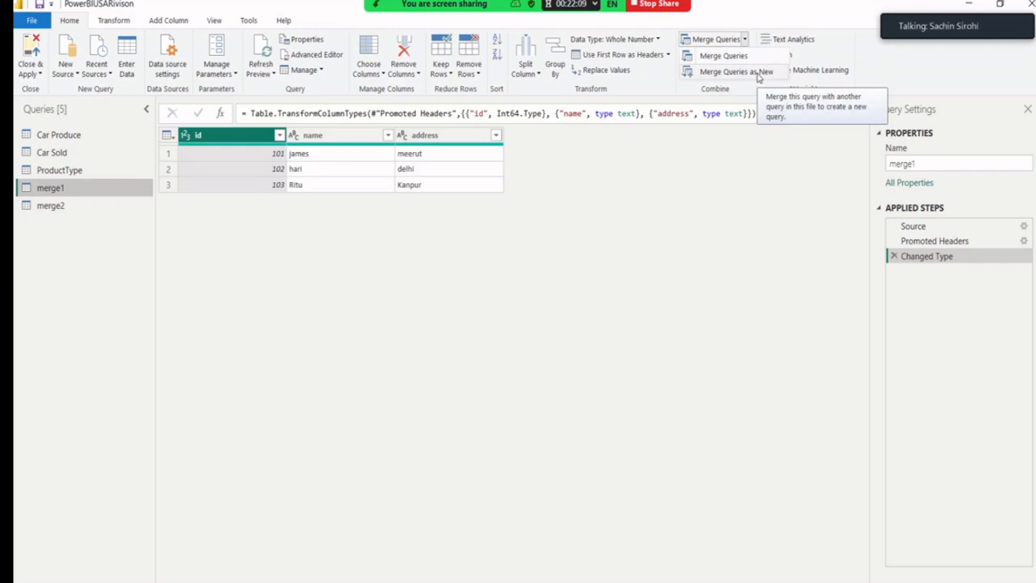
# Set up Merge Queries as New with merge2, Inner join kind, matching both tables' id columns.
pyautogui.click(758, 75)
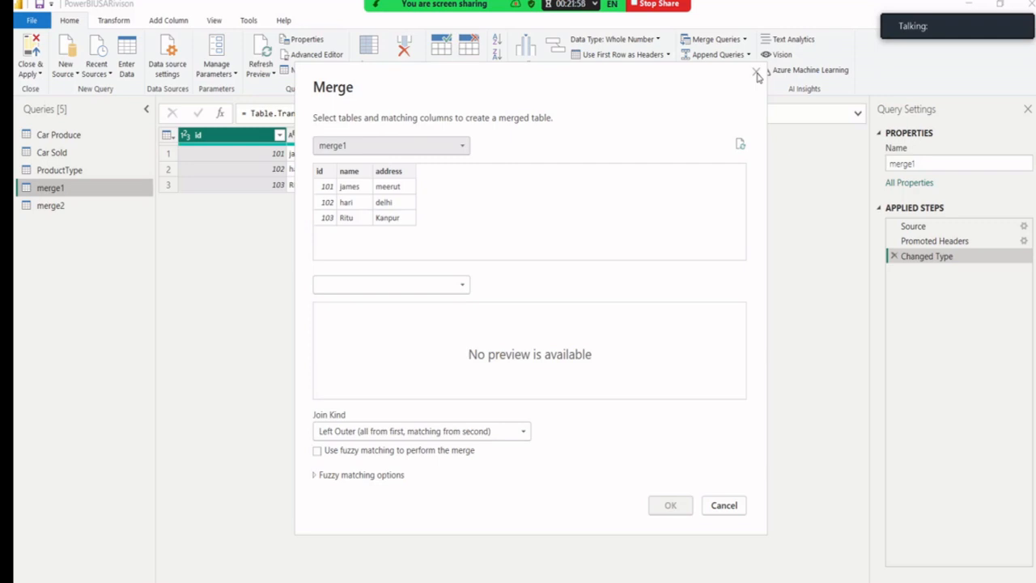
pyautogui.click(432, 289)
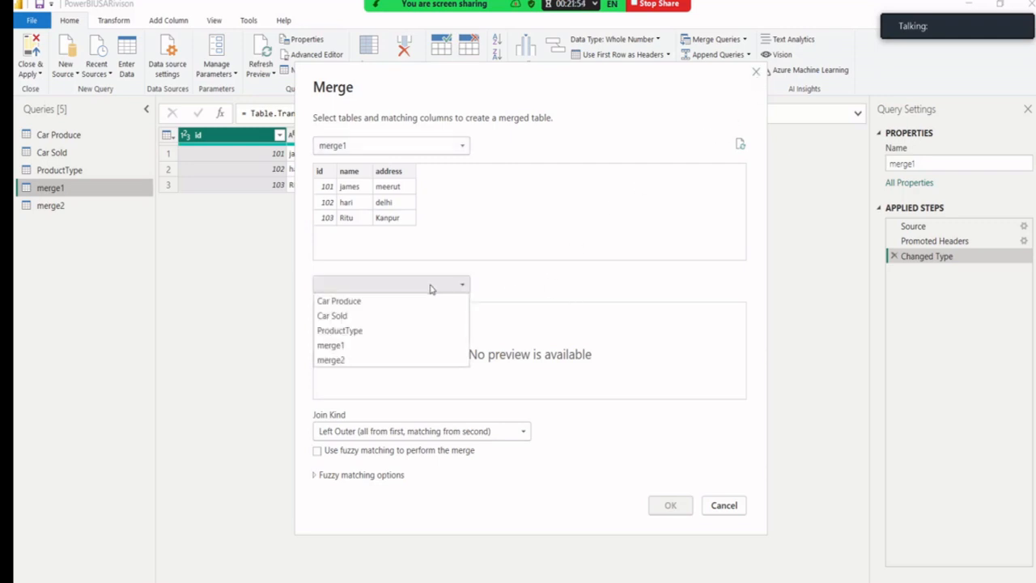
pyautogui.click(338, 360)
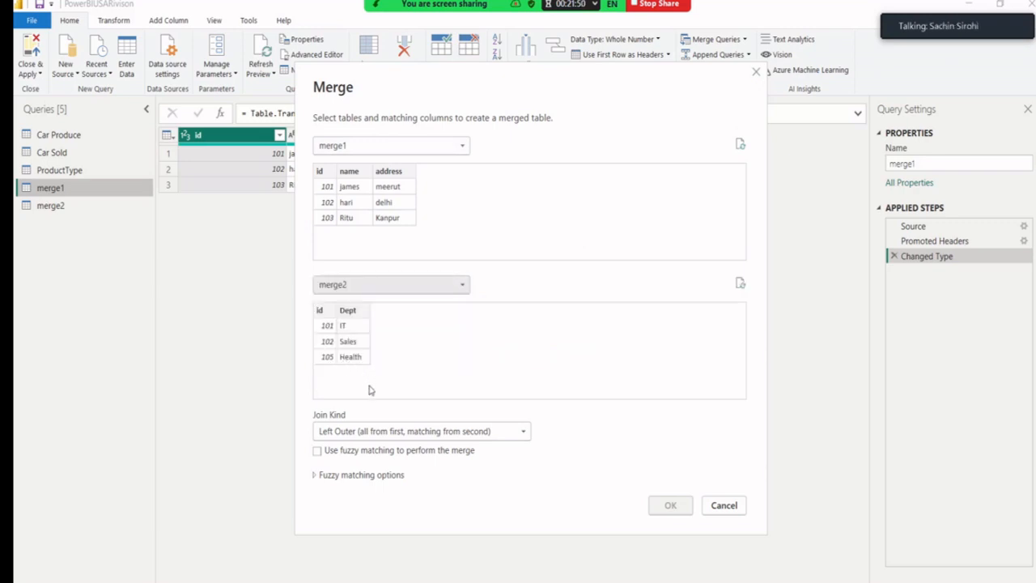
pyautogui.click(394, 434)
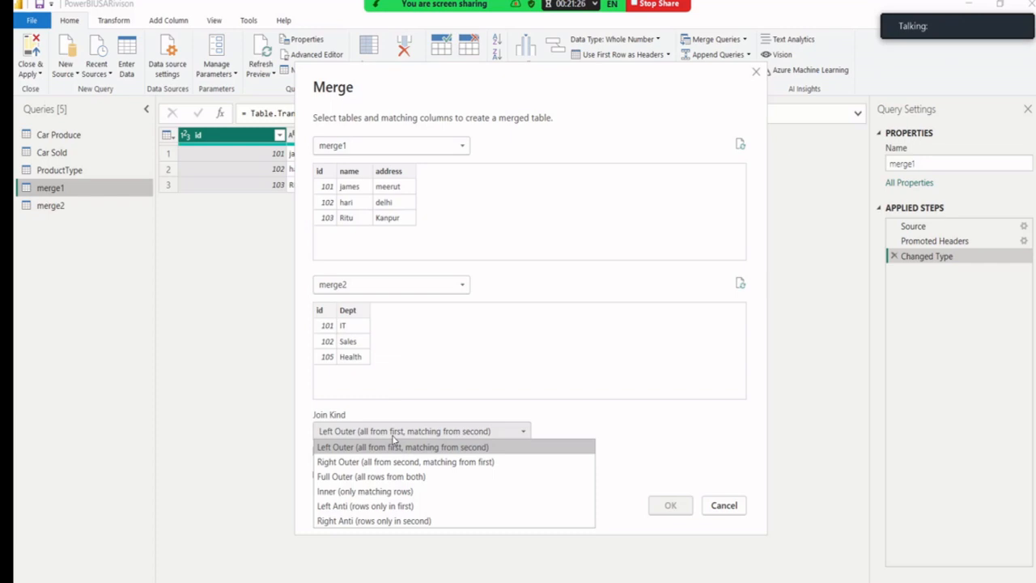
pyautogui.click(396, 491)
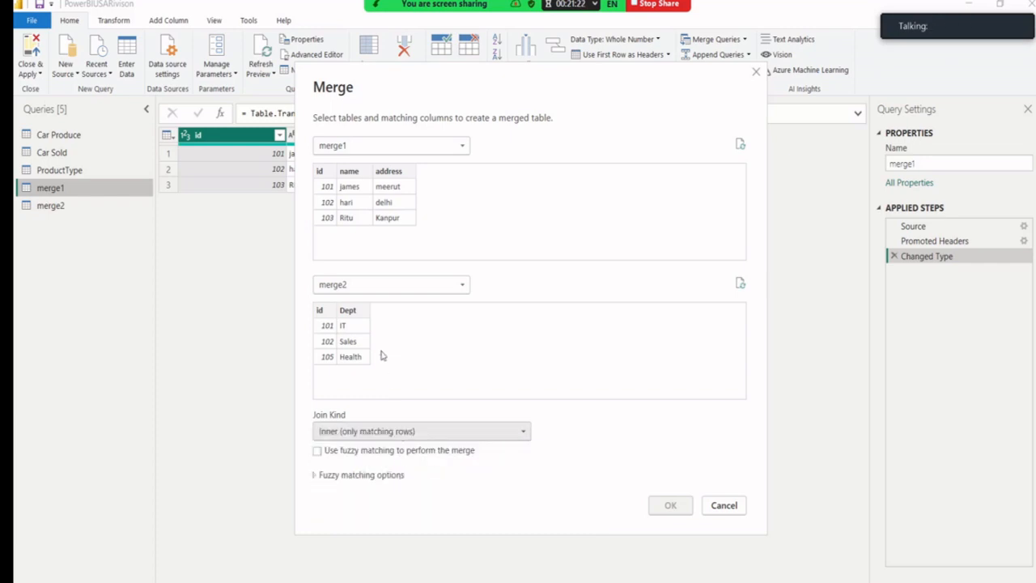
pyautogui.click(320, 174)
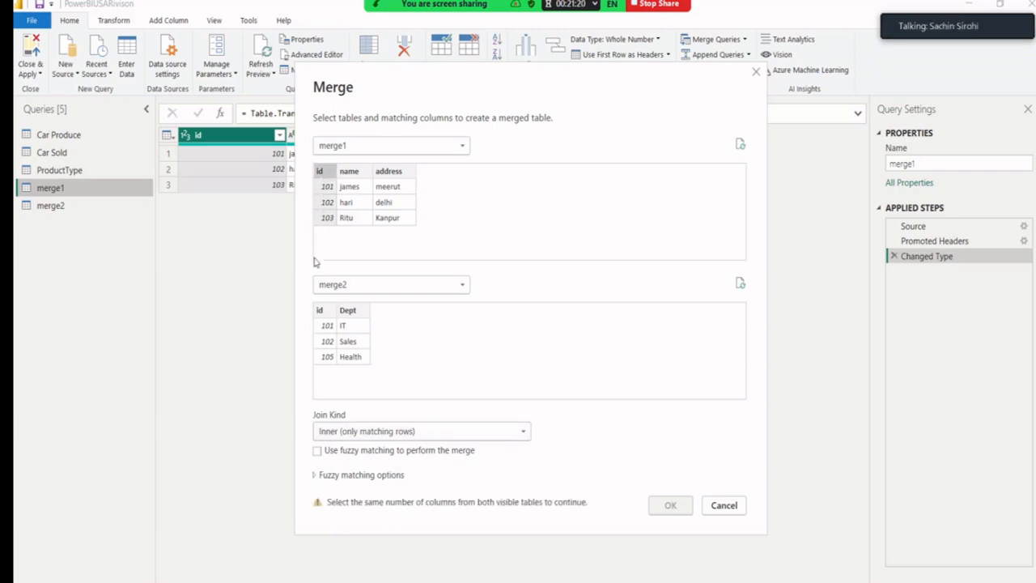
pyautogui.click(327, 318)
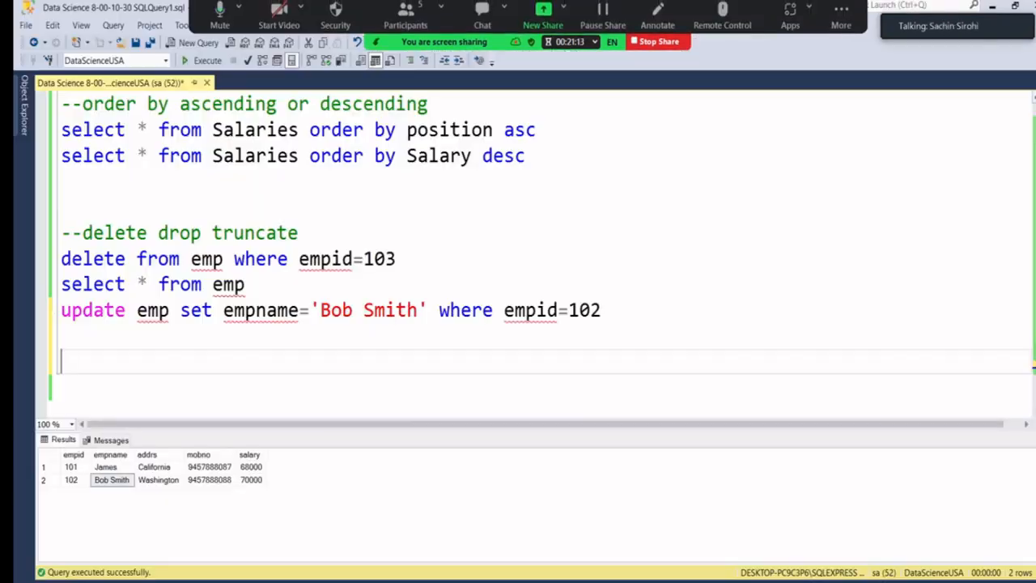
pyautogui.scroll(3, 356, 368)
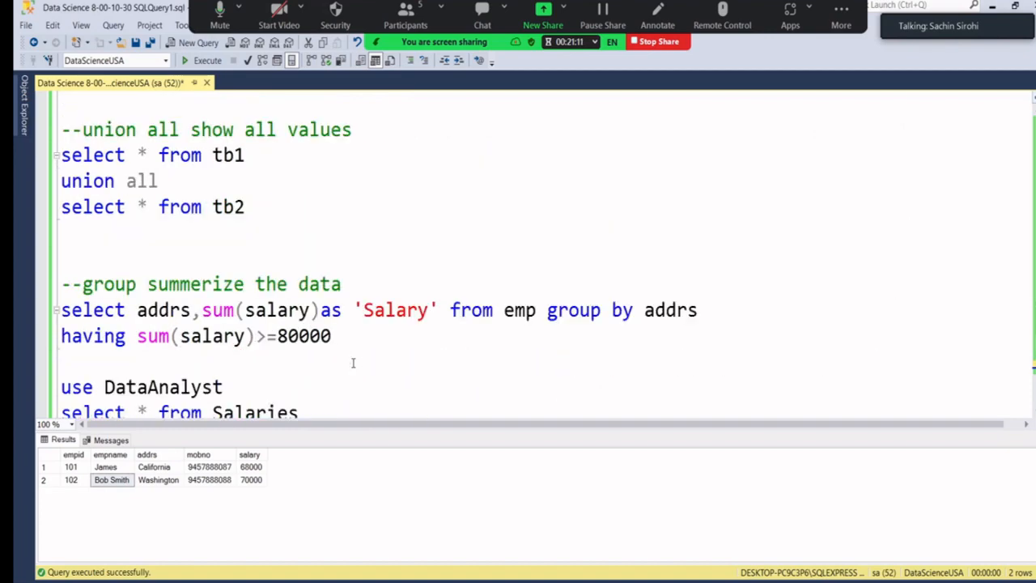
pyautogui.scroll(-3, 356, 362)
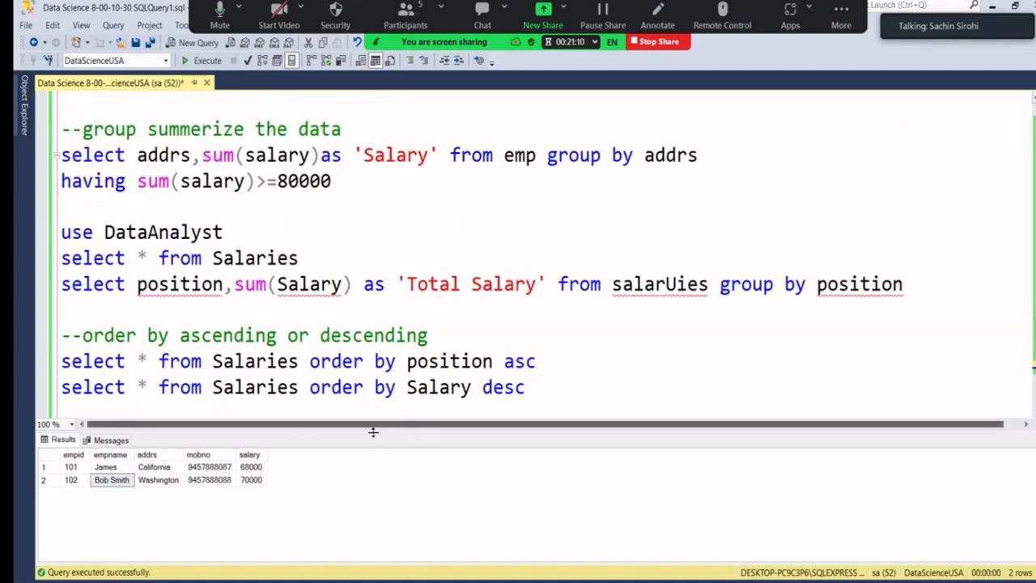
pyautogui.moveTo(373, 438); pyautogui.dragTo(385, 504)
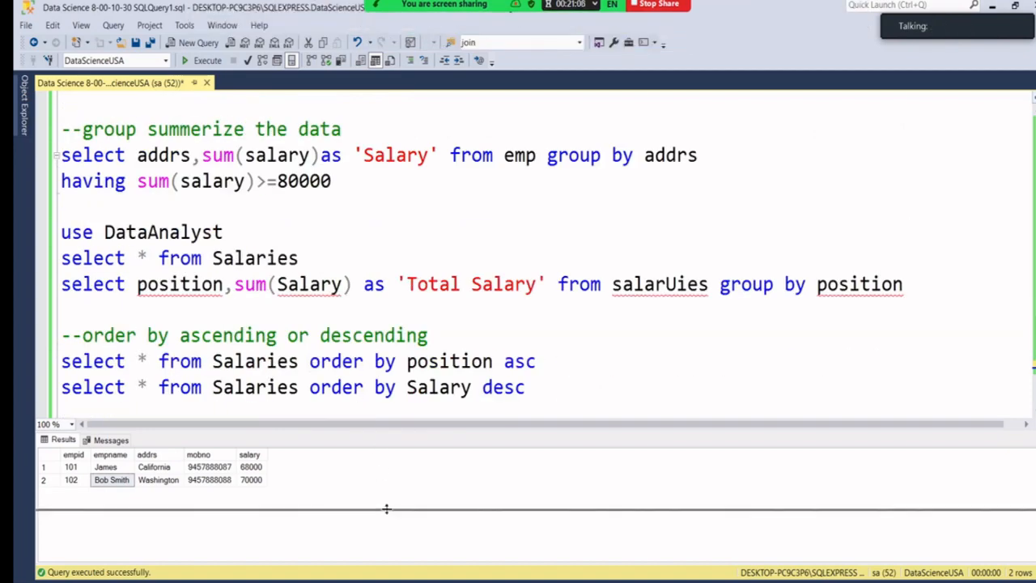
pyautogui.scroll(5, 377, 373)
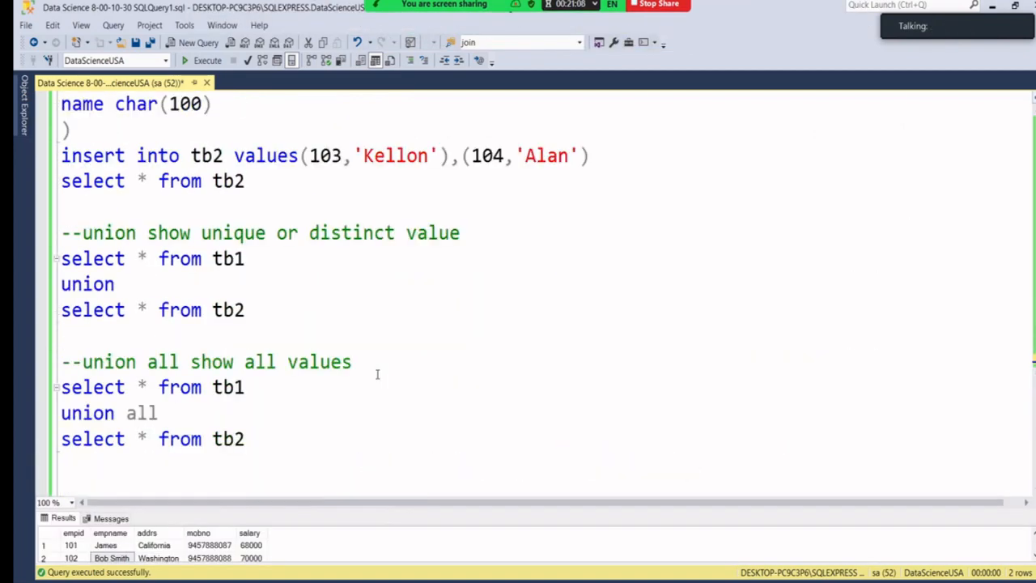
pyautogui.scroll(10, 377, 373)
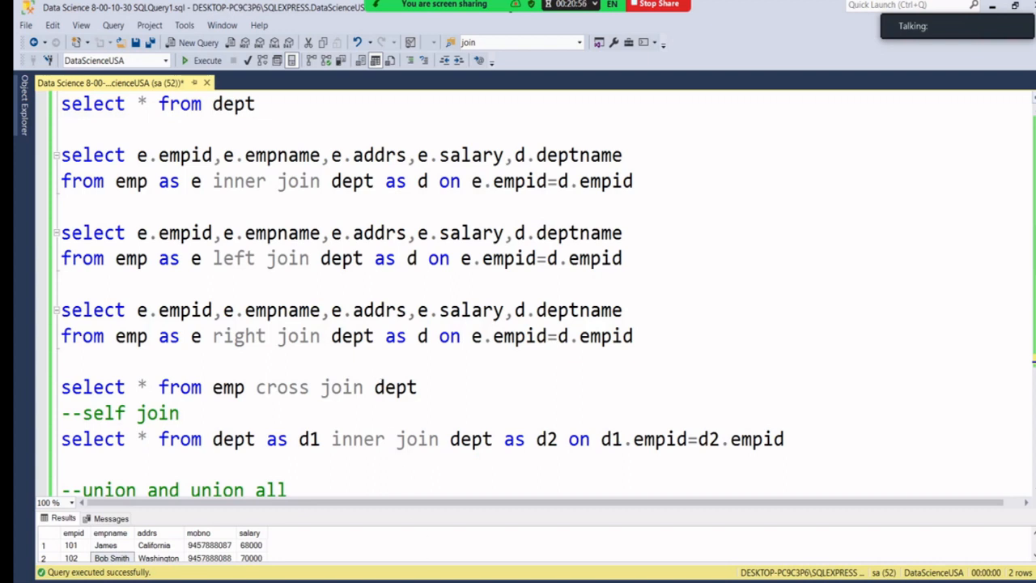
pyautogui.moveTo(425, 581)
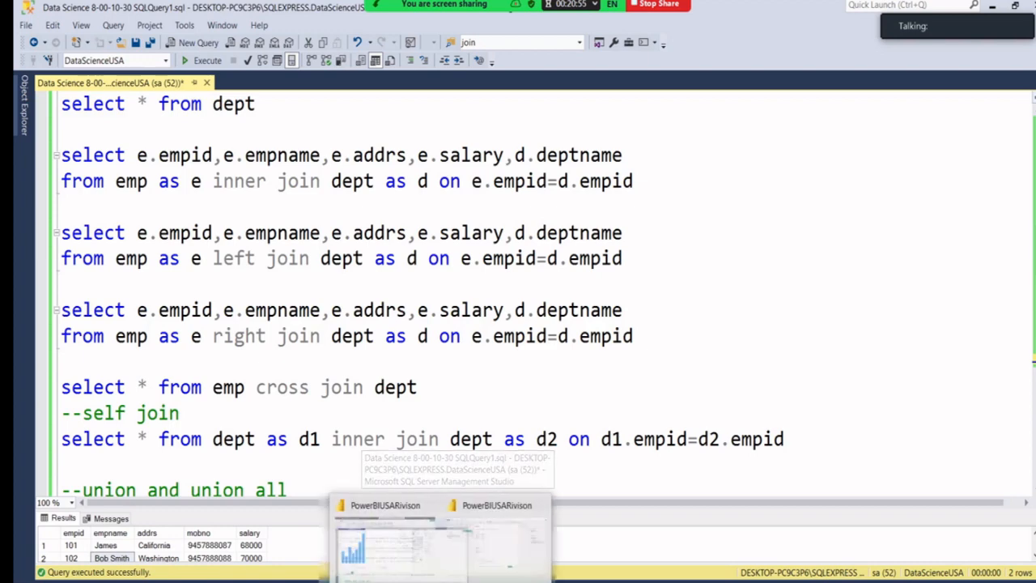
pyautogui.click(488, 556)
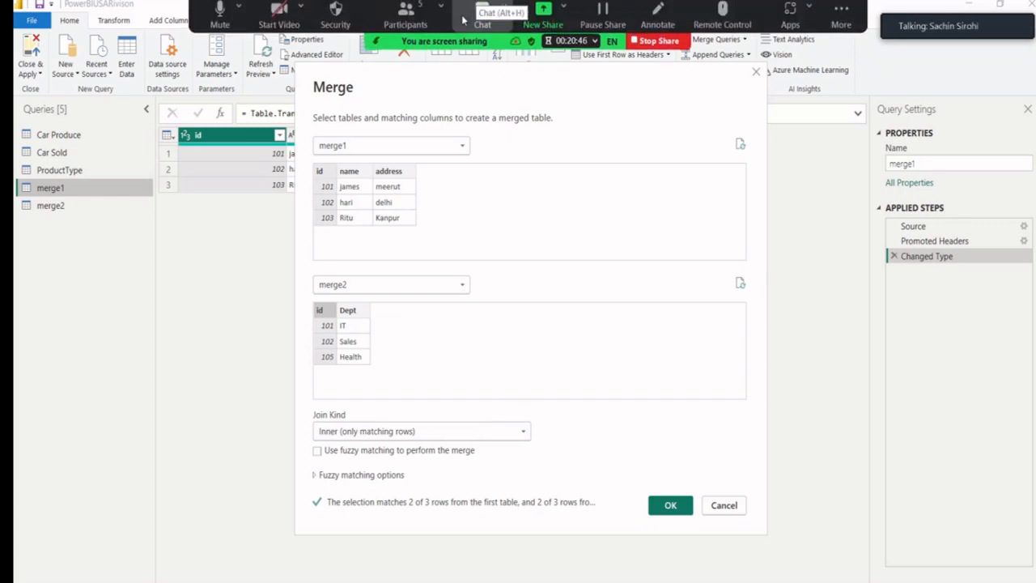
# Confirm the inner join of merge1 and merge2 to create the Merge3 query.
pyautogui.click(473, 16)
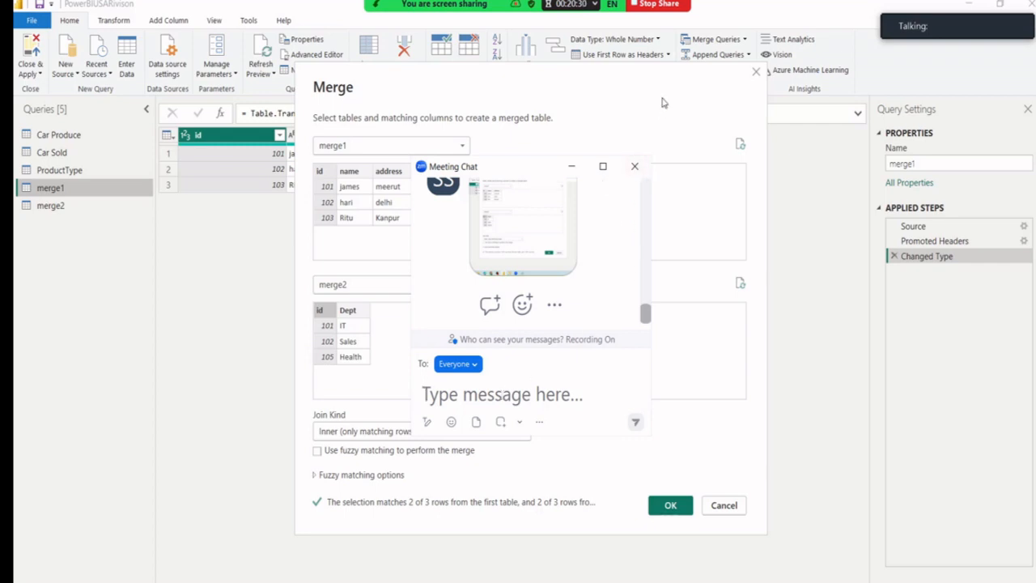
pyautogui.click(634, 165)
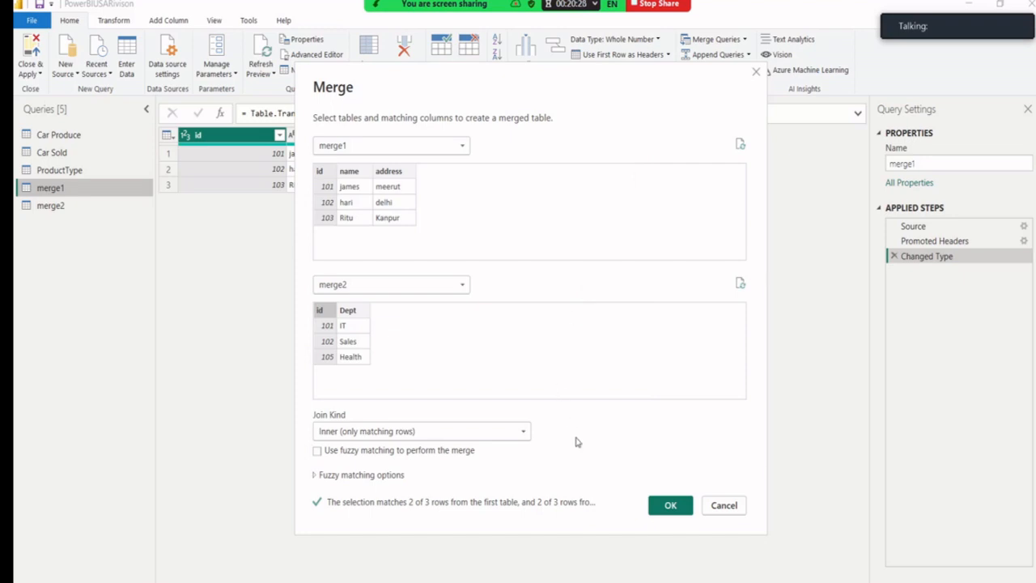
pyautogui.click(669, 506)
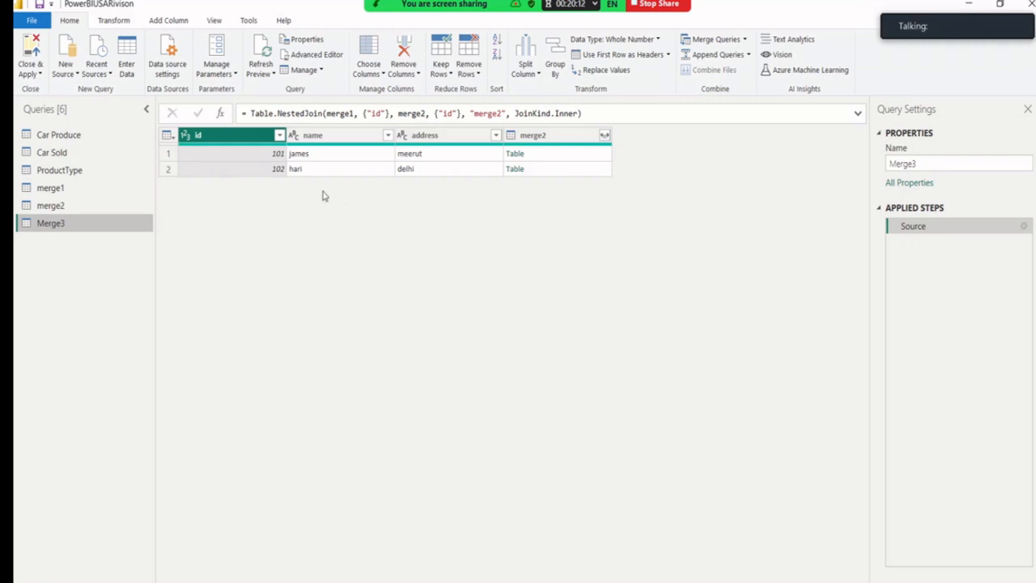
# Expand Merge3's merge2 column to only Dept, showing IT for 101 and Sales for 102.
pyautogui.click(605, 140)
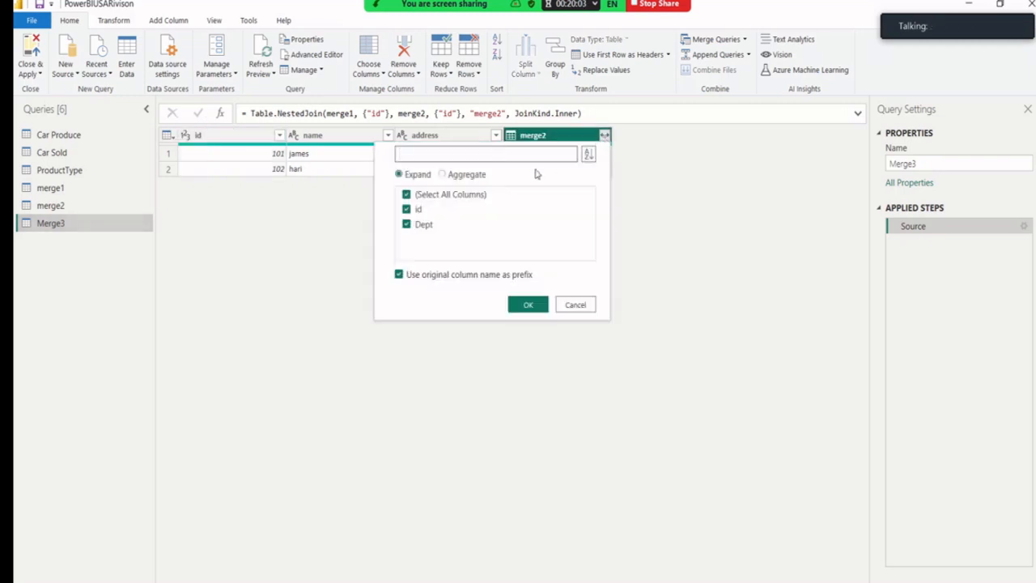
pyautogui.click(446, 195)
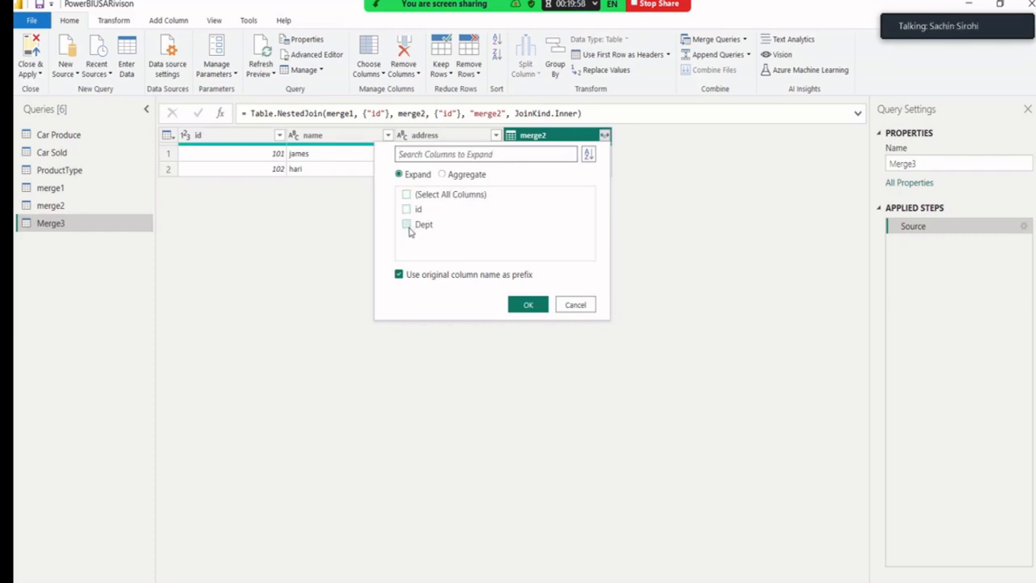
pyautogui.click(407, 225)
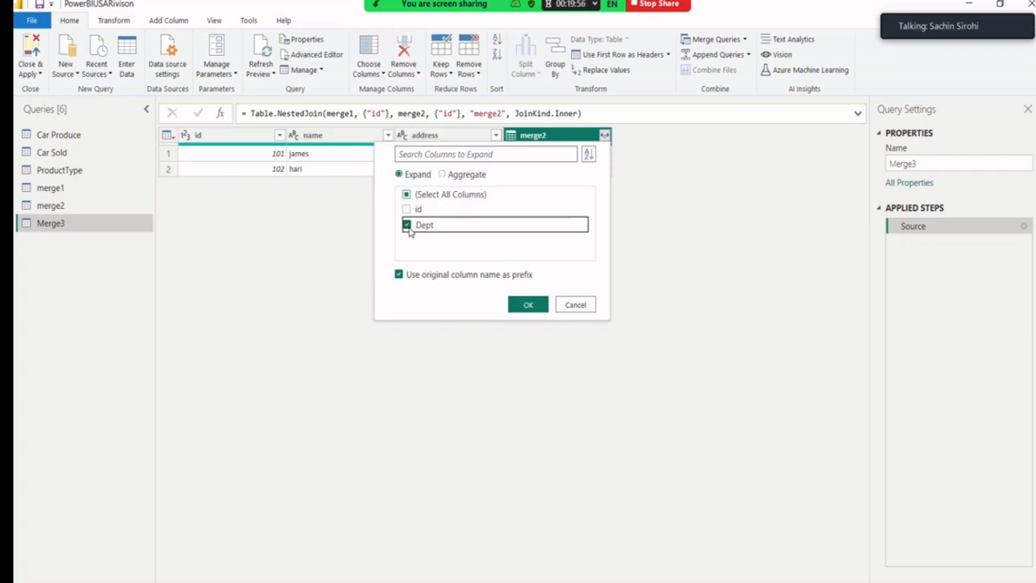
pyautogui.click(527, 305)
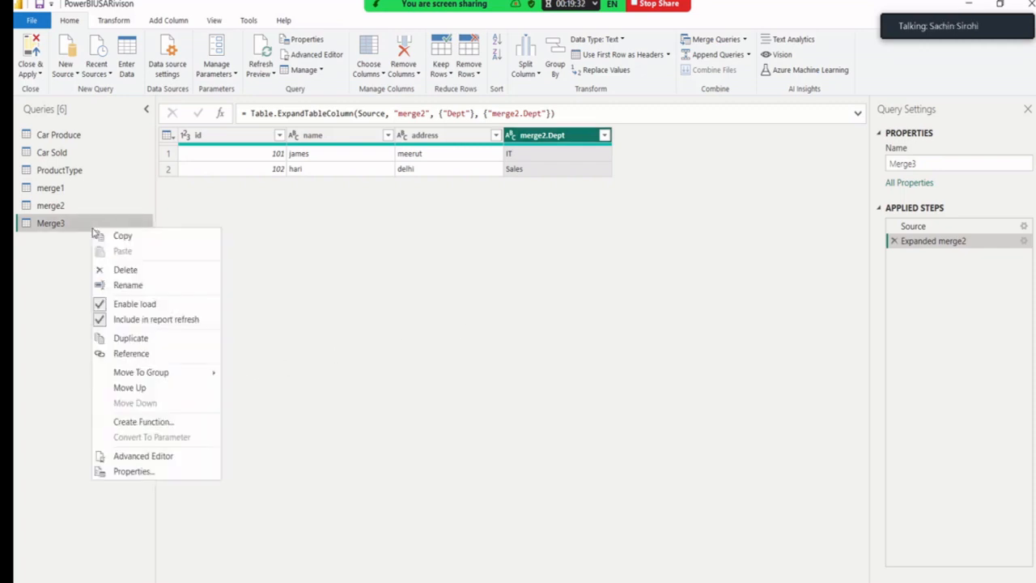
# Rename Merge3 to 'Merge1-2-Consolidated' and Close & Apply the query changes.
pyautogui.click(132, 284)
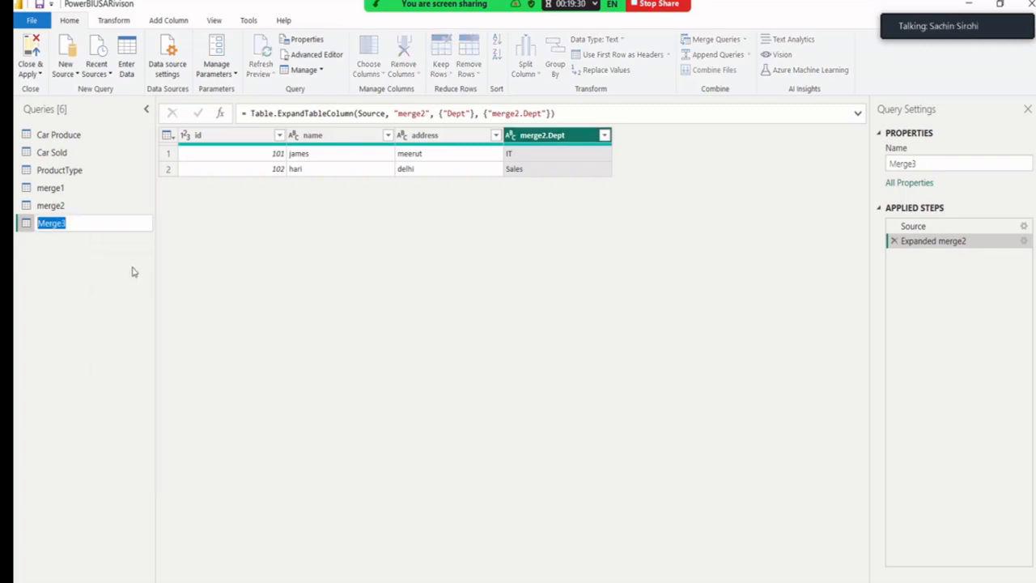
pyautogui.press('End')
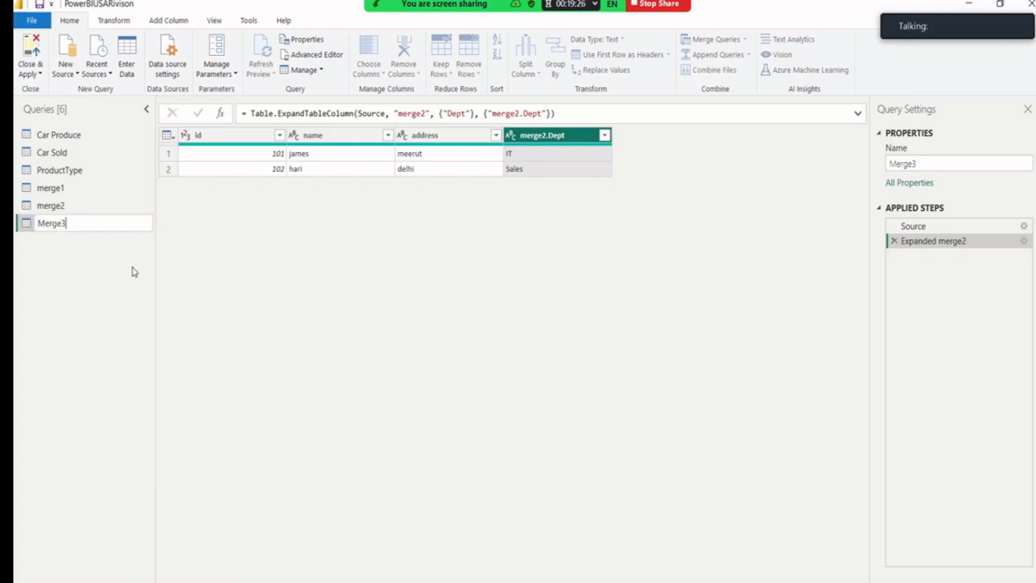
pyautogui.press('BackSpace')
pyautogui.write('1-2-Consolidates')
pyautogui.press('BackSpace')
pyautogui.write('d')
pyautogui.press('Return')
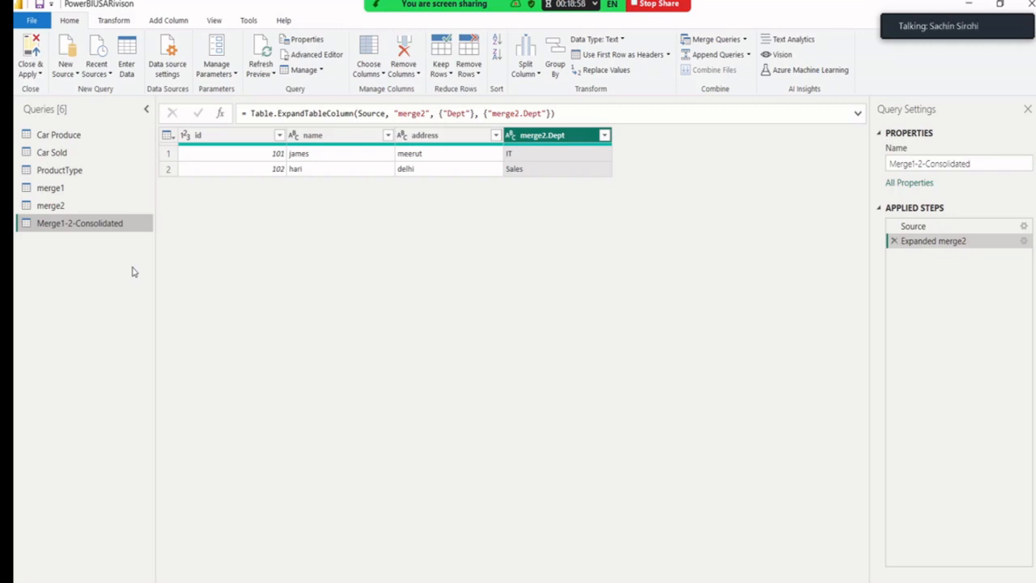
pyautogui.click(41, 74)
pyautogui.click(46, 91)
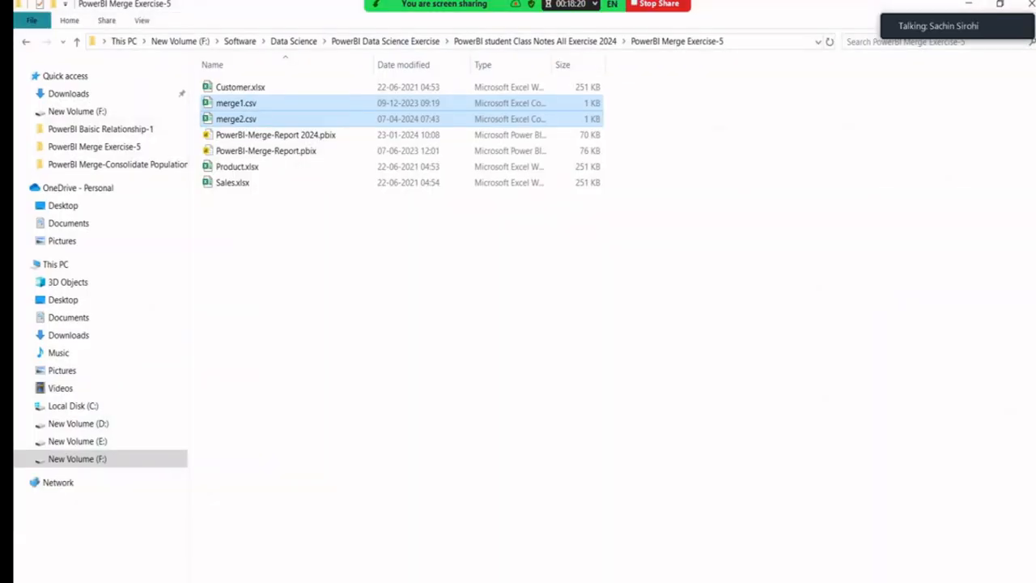
# Open the PowerBI Append-Union Exercise-6 folder and select Customer-2.xlsx and Customer-1.xlsx.
pyautogui.click(78, 41)
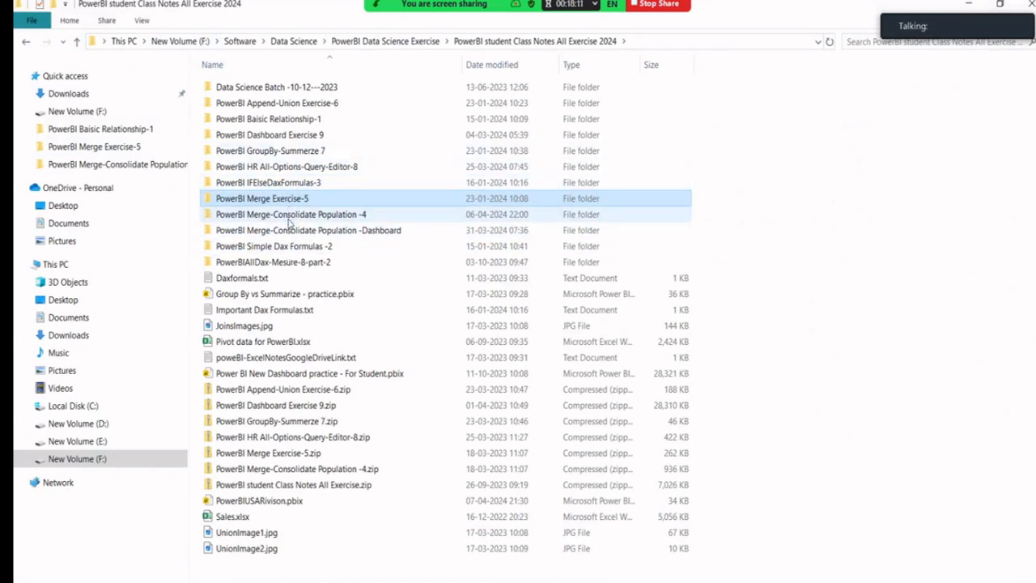
pyautogui.doubleClick(289, 105)
pyautogui.click(284, 103)
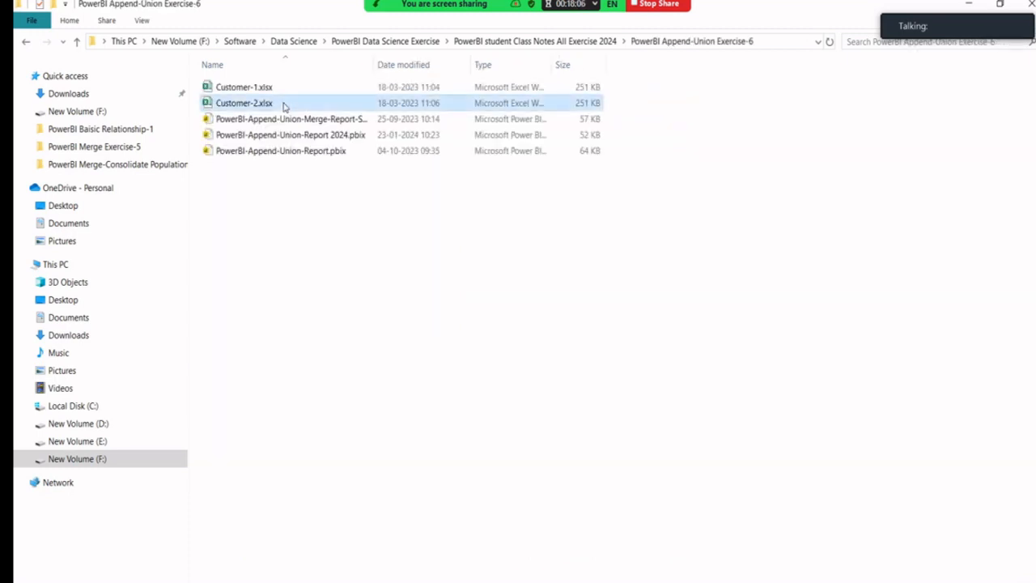
pyautogui.keyDown('ctrl'); pyautogui.click(277, 89); pyautogui.keyUp('ctrl')
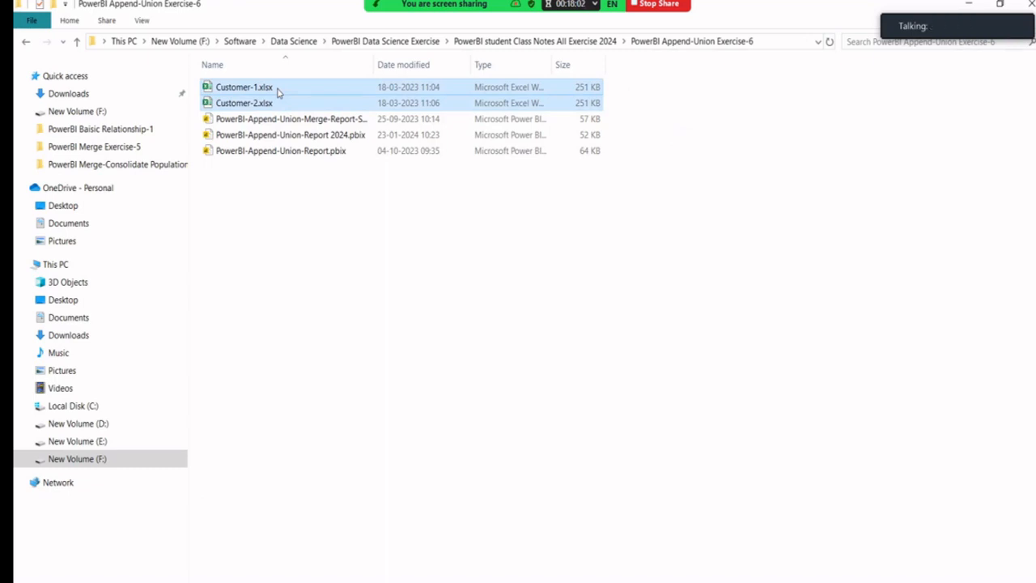
# Send the meeting chat message 'Data Set for Append is similar to union'.
pyautogui.click(482, 16)
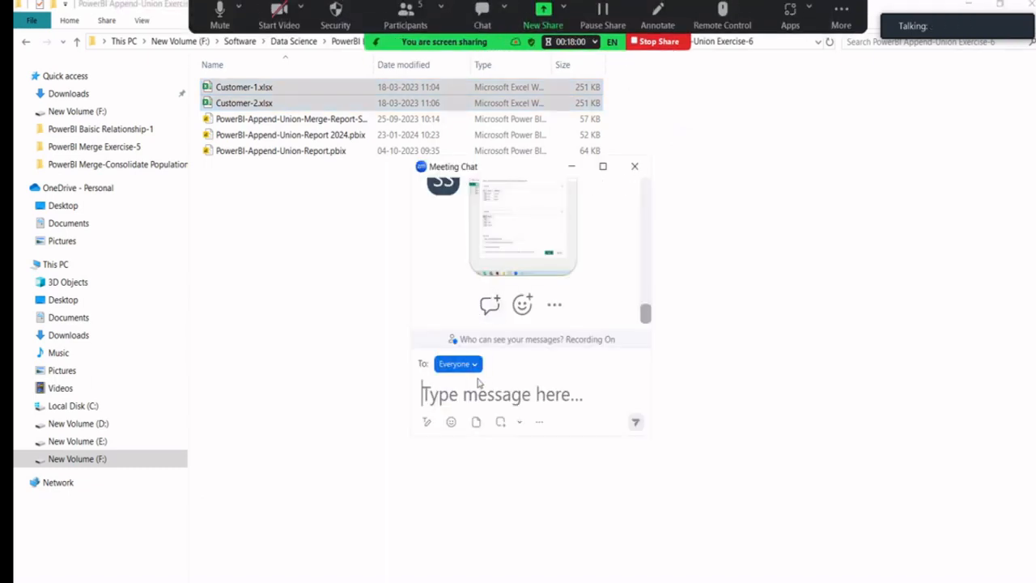
pyautogui.write('Da')
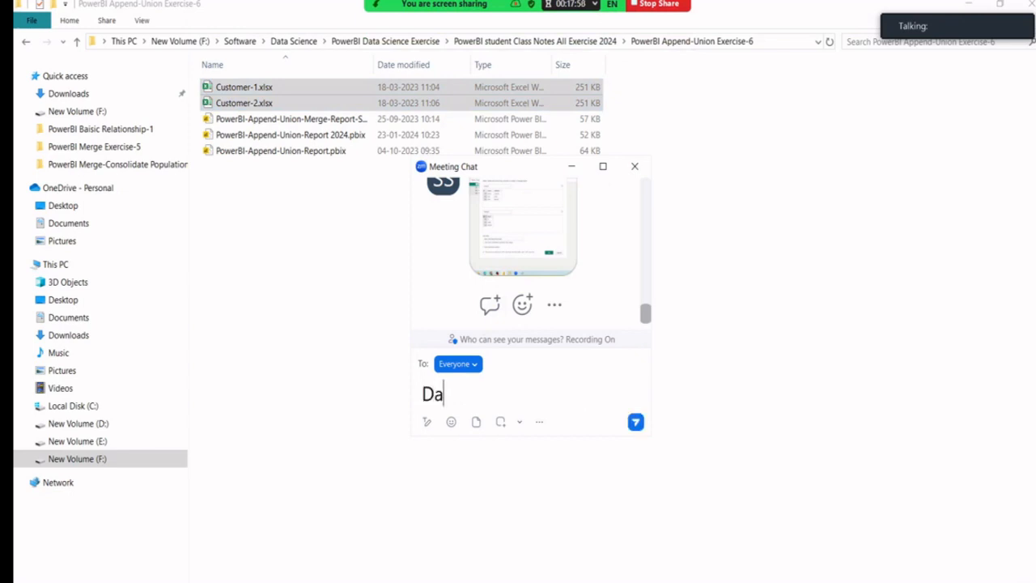
pyautogui.write('ta Set')
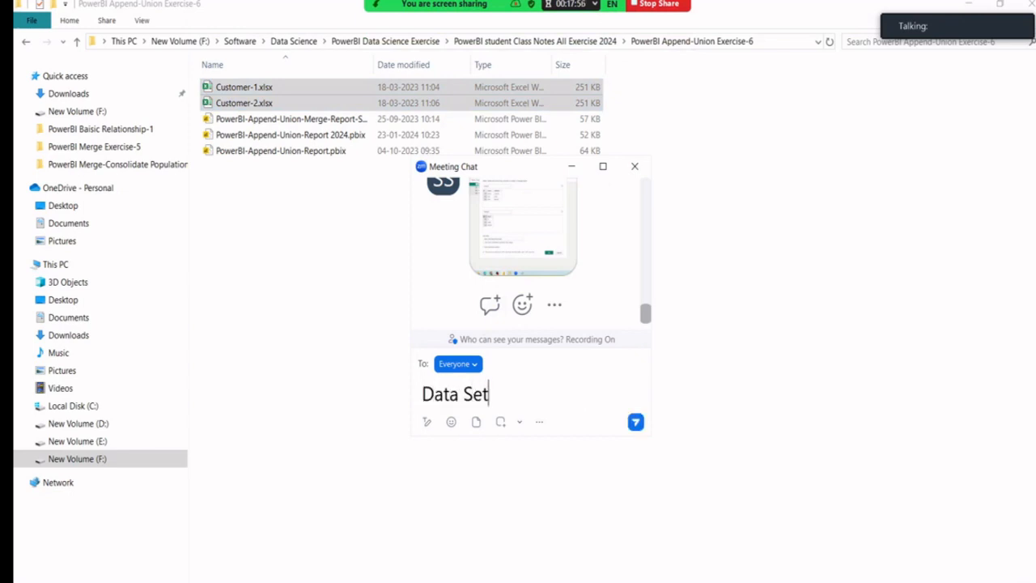
pyautogui.write(' for Append-')
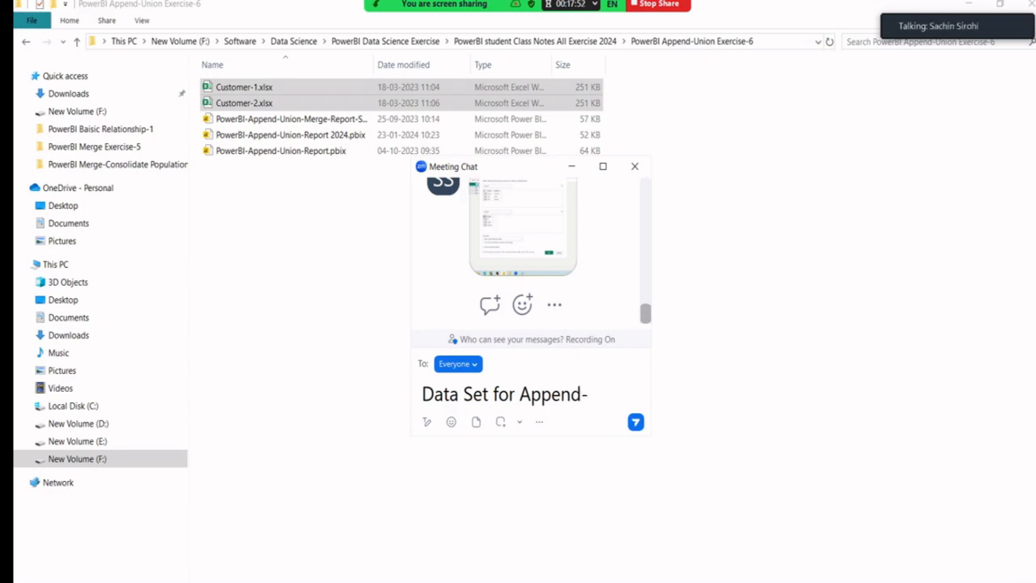
pyautogui.press('BackSpace')
pyautogui.write('is sii')
pyautogui.press('BackSpace')
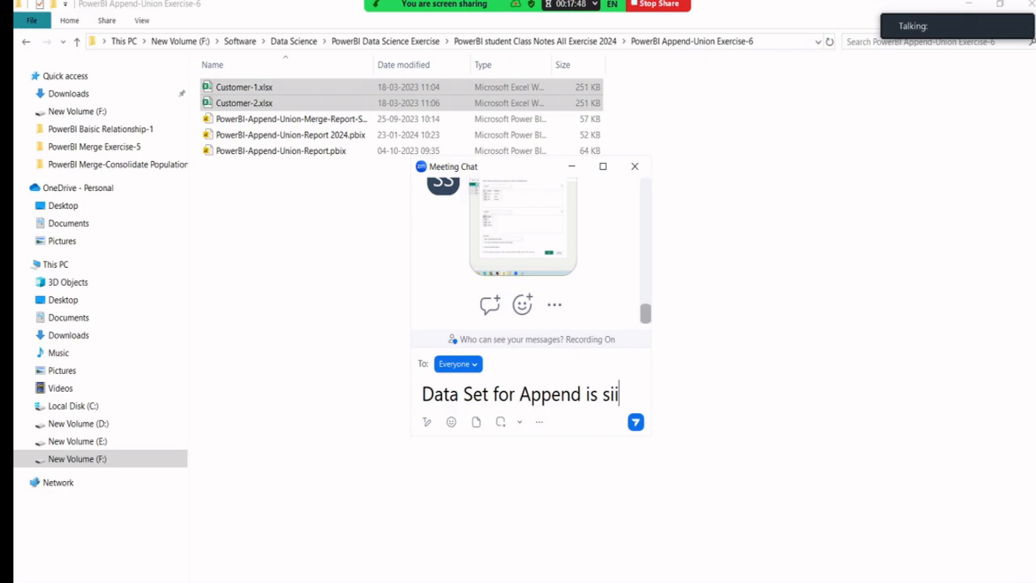
pyautogui.write('milar ')
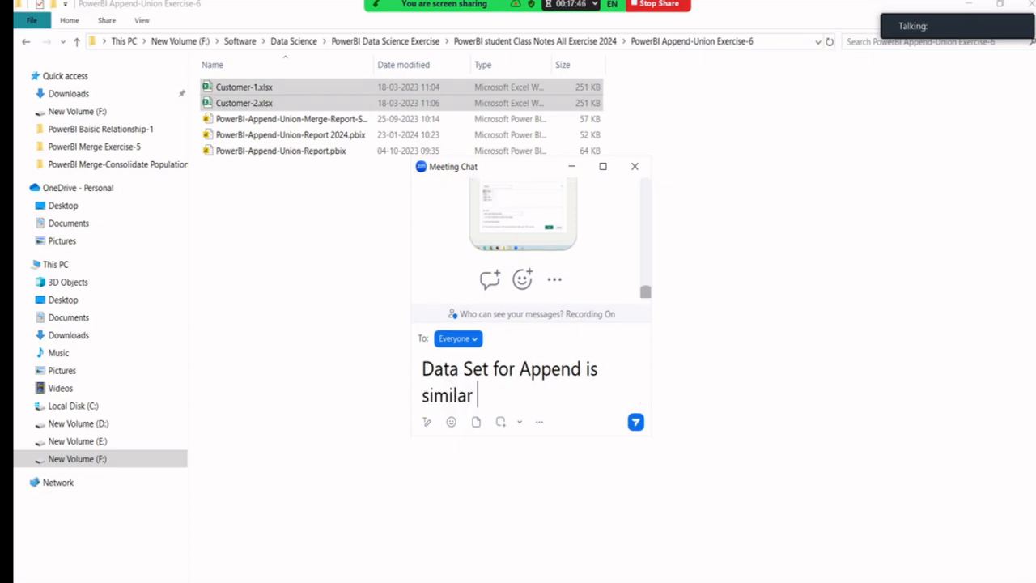
pyautogui.write('to union')
pyautogui.press('Return')
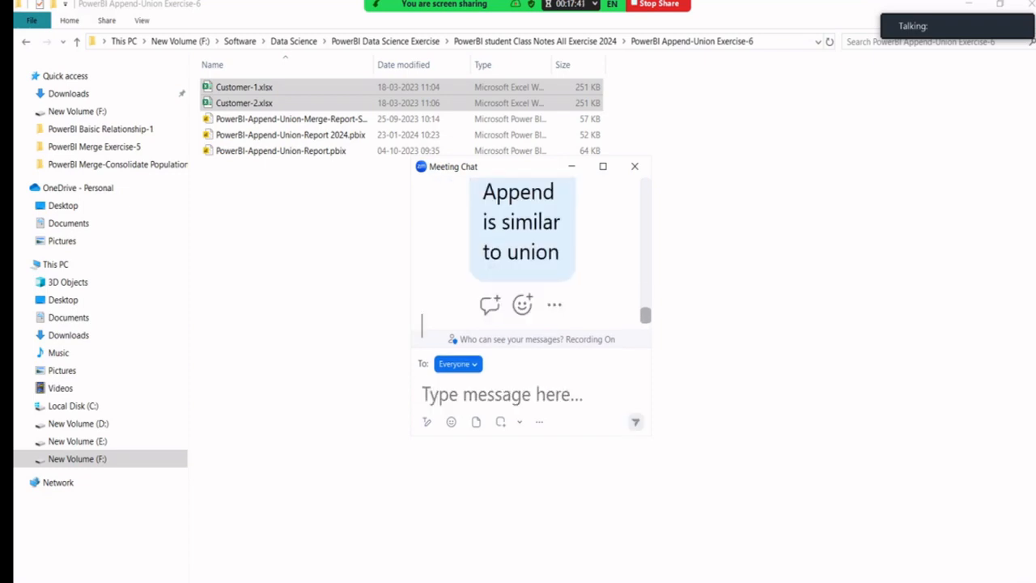
# Paste and send Customer-1.xlsx in the chat, then hide the chat and shrink File Explorer.
pyautogui.hotkey('ctrl', 'v')
pyautogui.press('Return')
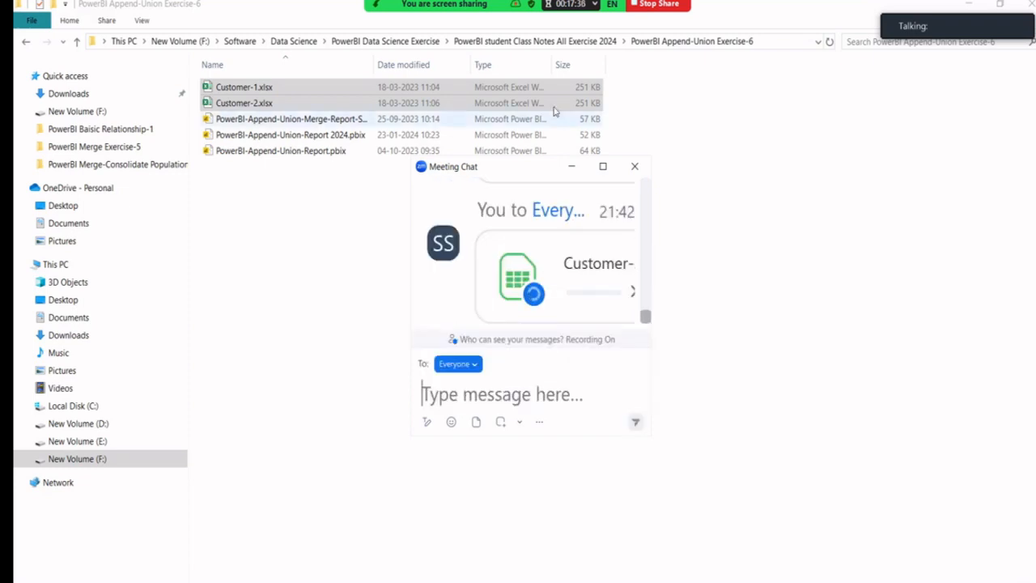
pyautogui.click(572, 165)
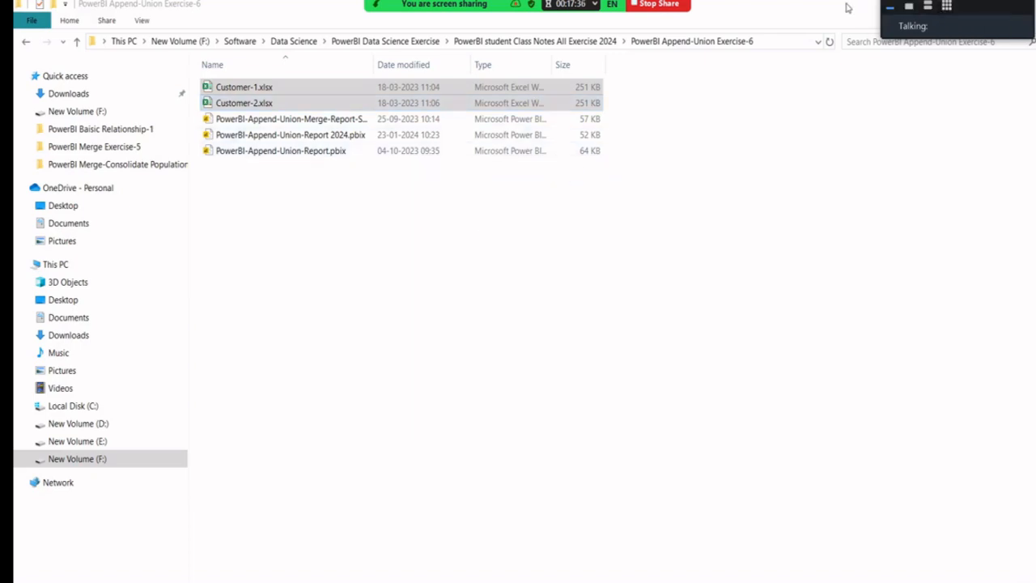
pyautogui.moveTo(847, 5); pyautogui.dragTo(694, 202)
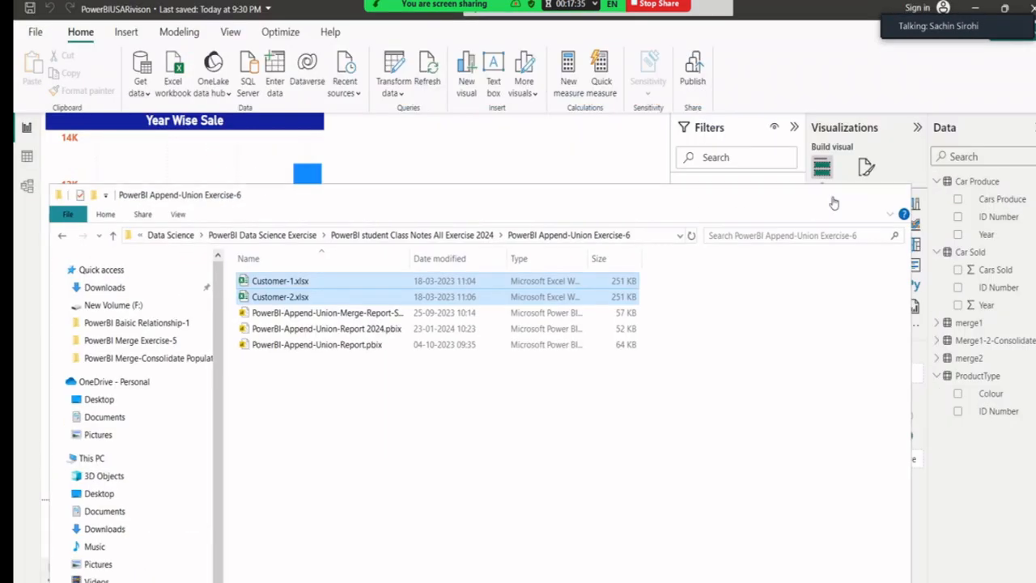
# Import Table1 from Customer-1.xlsx in the Append-Union Exercise-6 folder as an Excel workbook source.
pyautogui.click(831, 195)
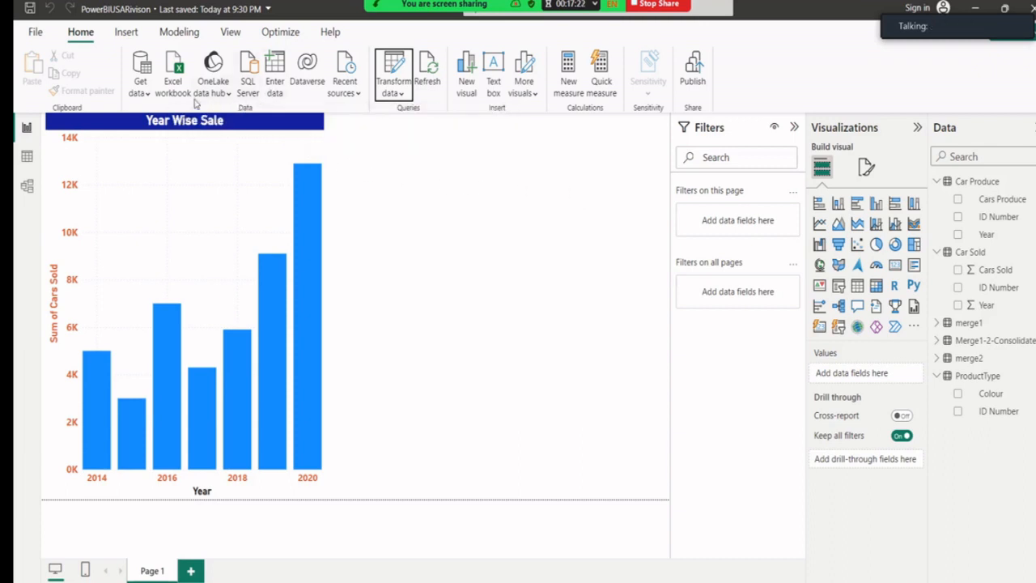
pyautogui.click(139, 85)
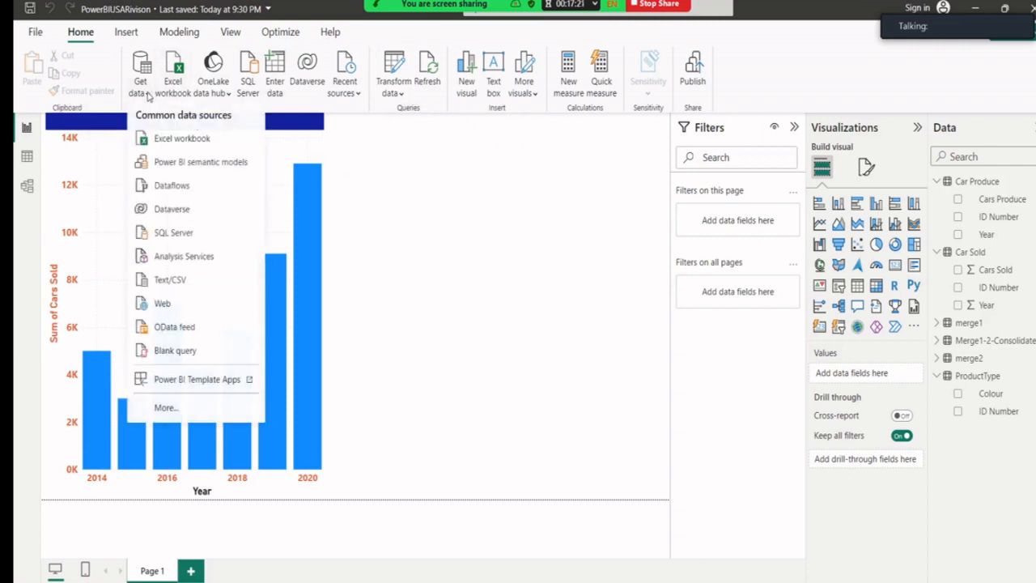
pyautogui.click(175, 145)
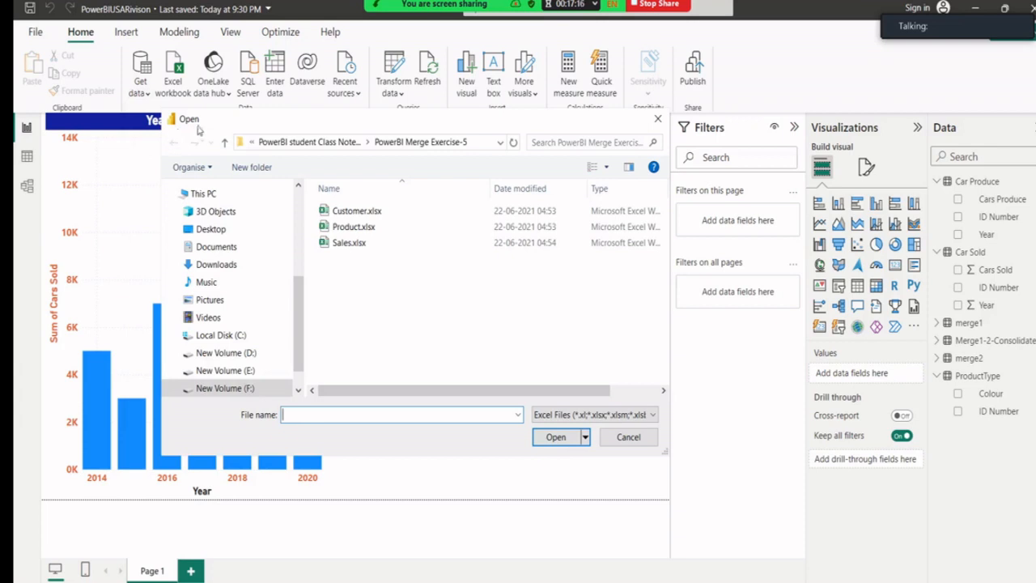
pyautogui.click(225, 143)
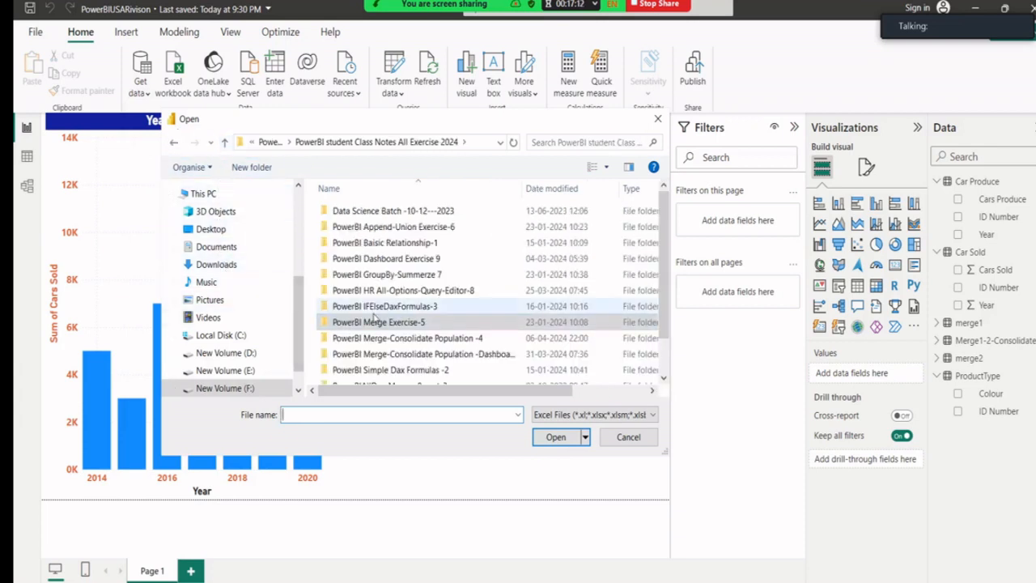
pyautogui.doubleClick(382, 226)
pyautogui.click(377, 212)
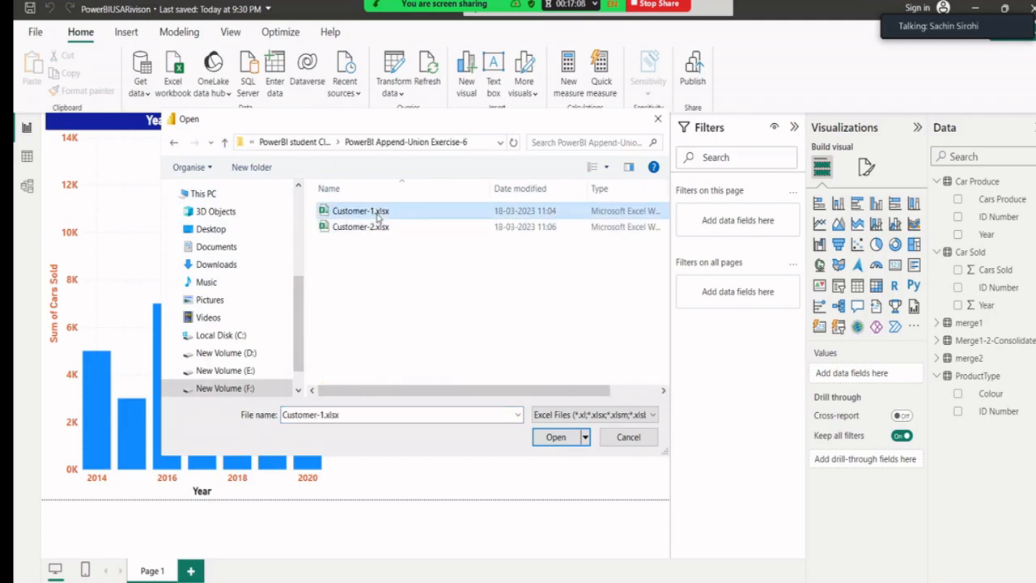
pyautogui.click(555, 437)
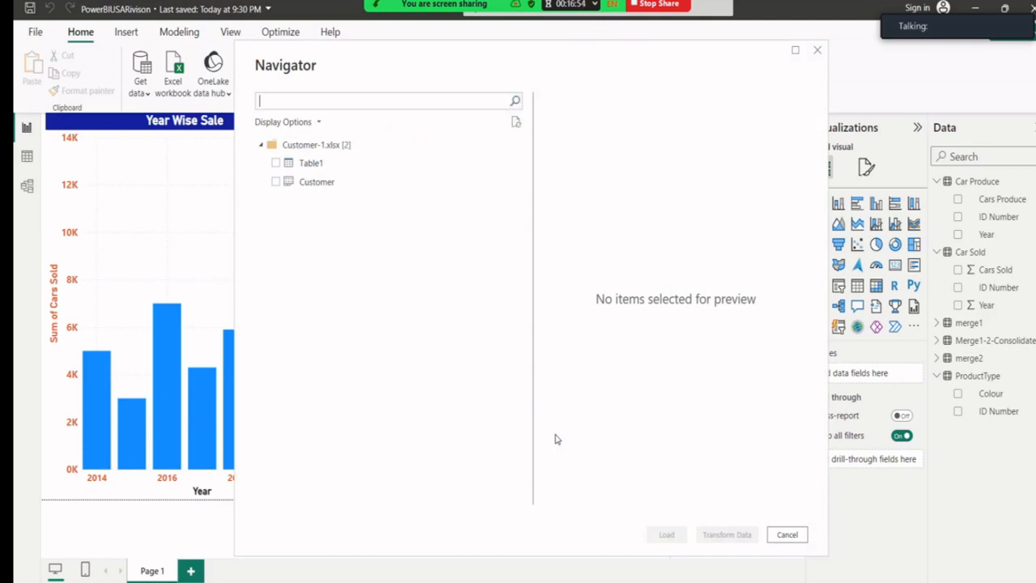
pyautogui.click(275, 164)
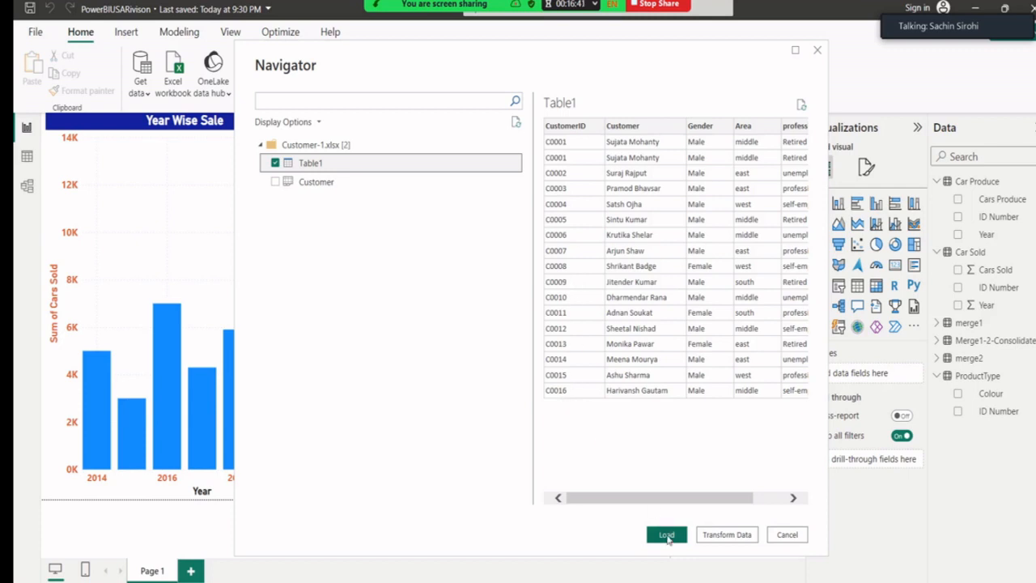
pyautogui.click(666, 535)
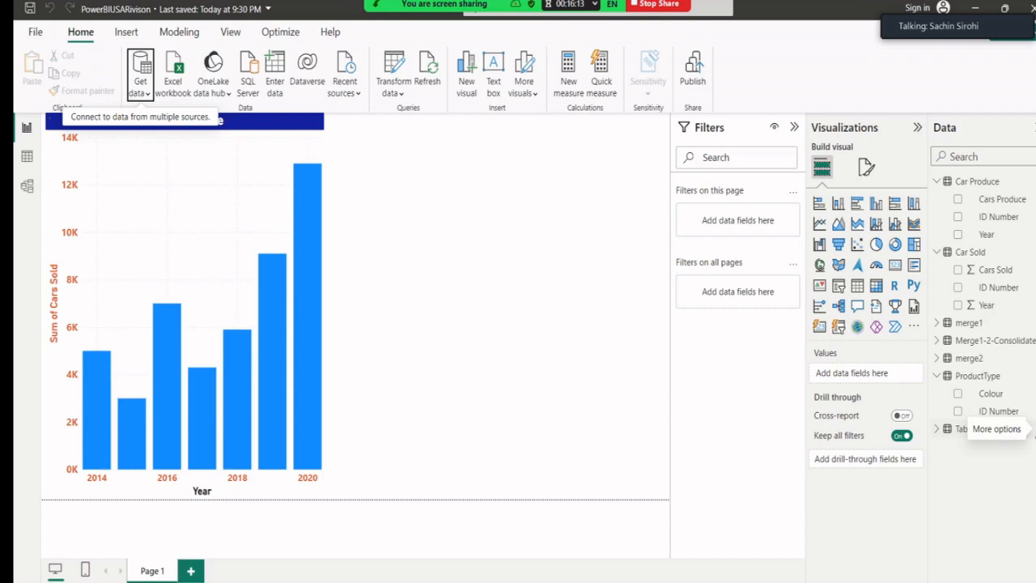
# Rename the newly loaded Table1 to Customer1.
pyautogui.click(1033, 429)
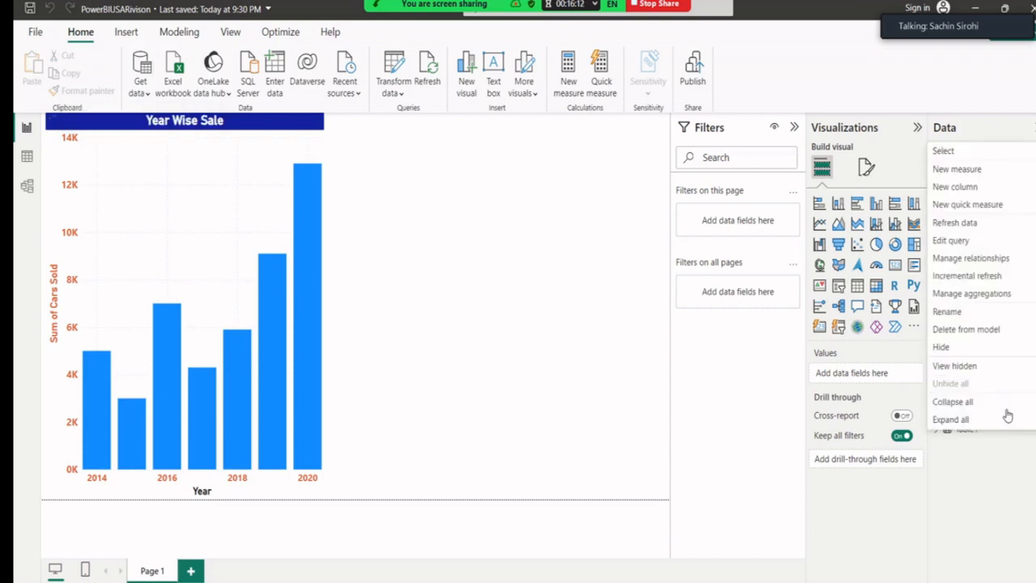
pyautogui.click(947, 312)
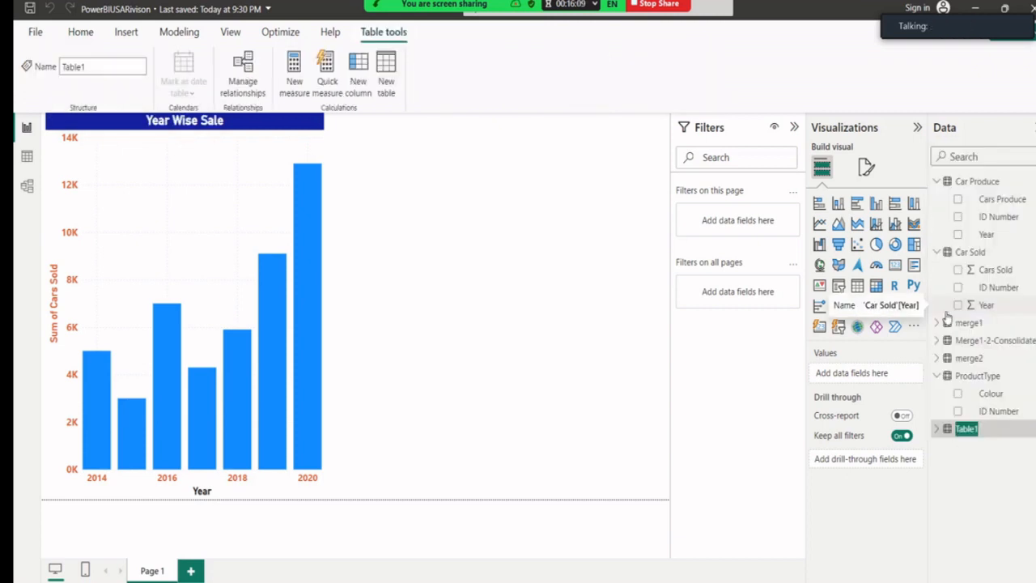
pyautogui.write('Customer1')
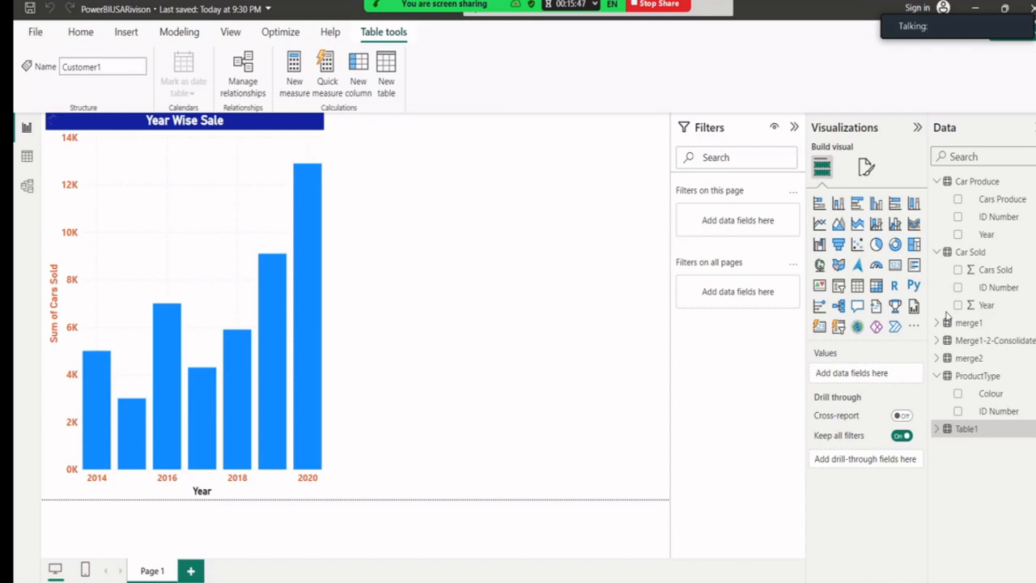
pyautogui.press('Return')
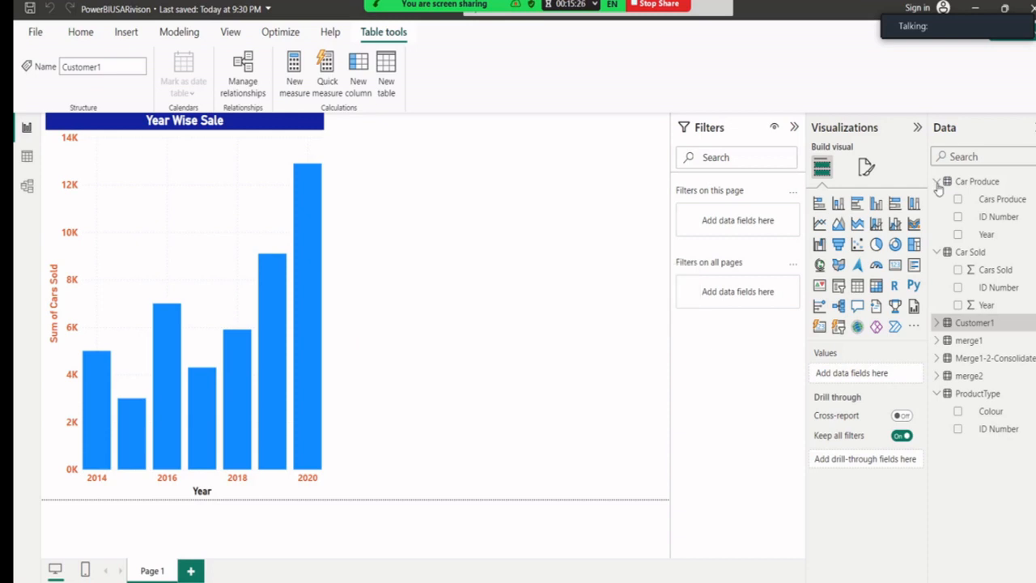
# Collapse the Car Produce and Car Sold field lists and deselect the table.
pyautogui.click(937, 183)
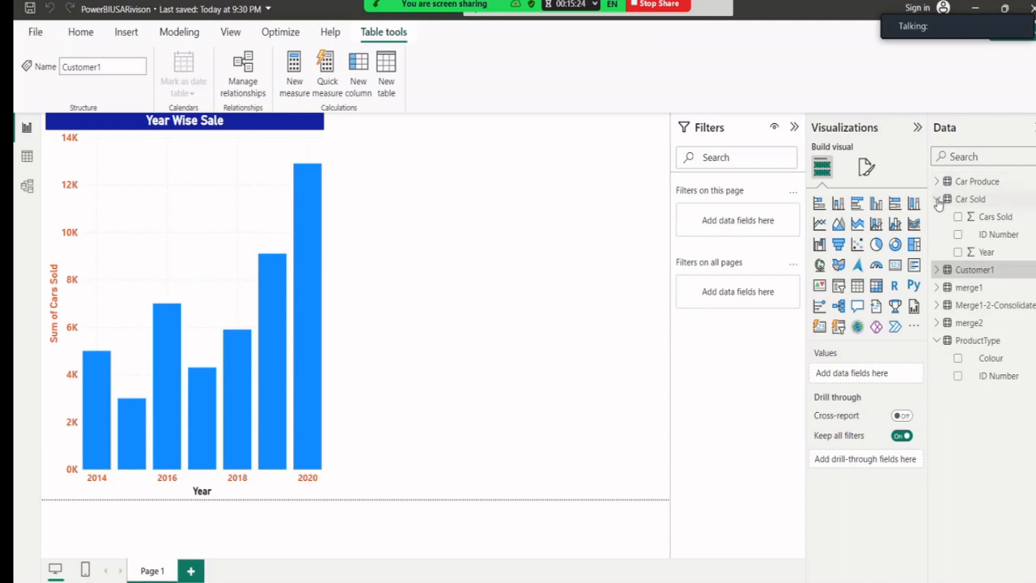
pyautogui.click(937, 199)
pyautogui.click(463, 294)
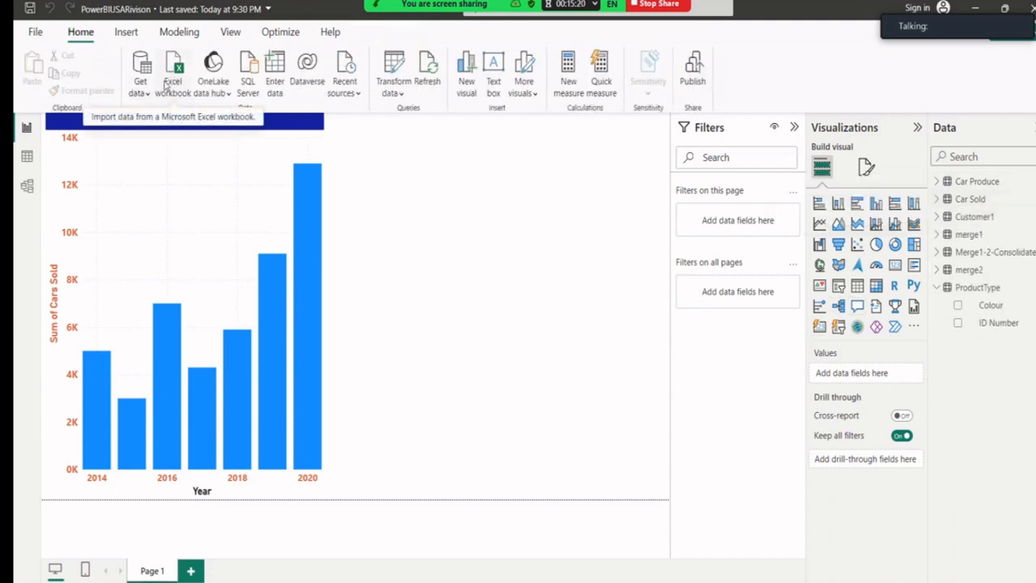
# Import Table1 from the Customer-2.xlsx Excel workbook into the model.
pyautogui.click(172, 83)
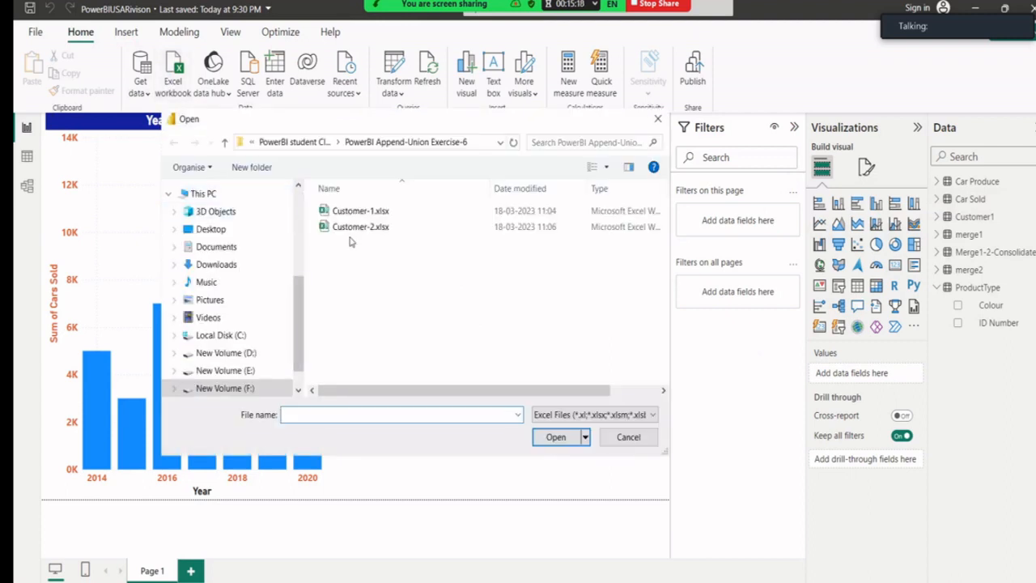
pyautogui.click(354, 228)
pyautogui.click(550, 439)
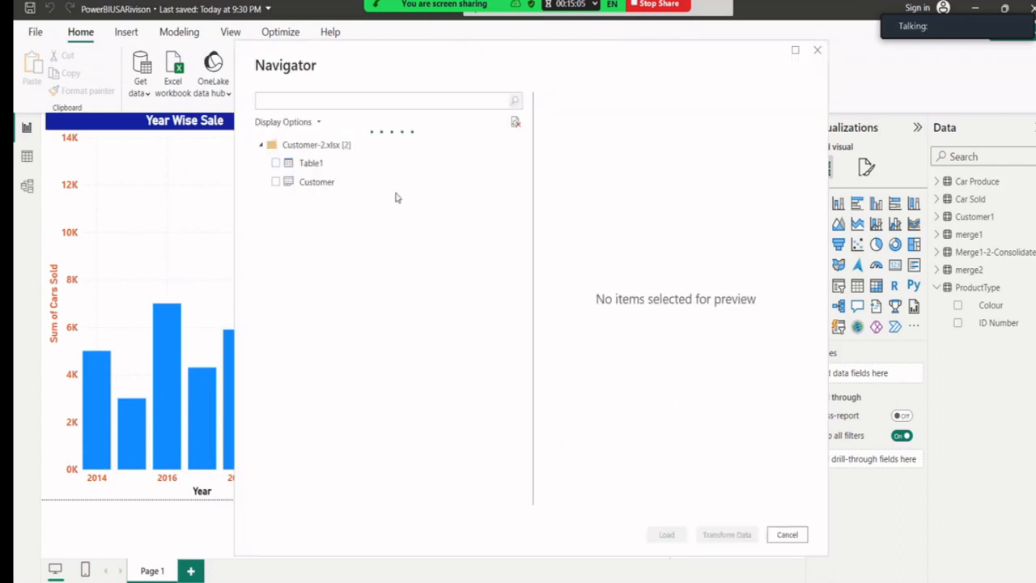
pyautogui.click(275, 162)
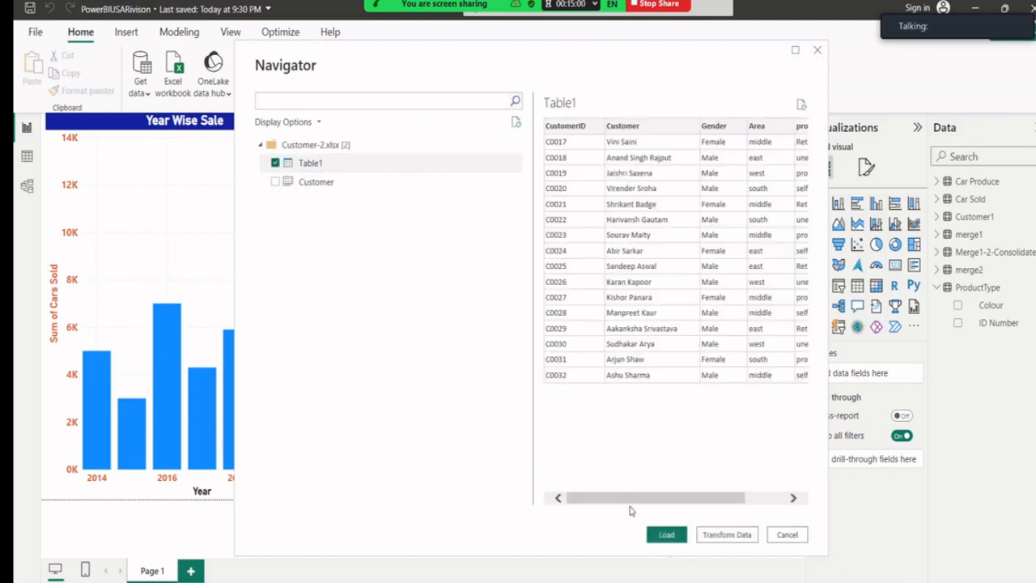
pyautogui.click(659, 537)
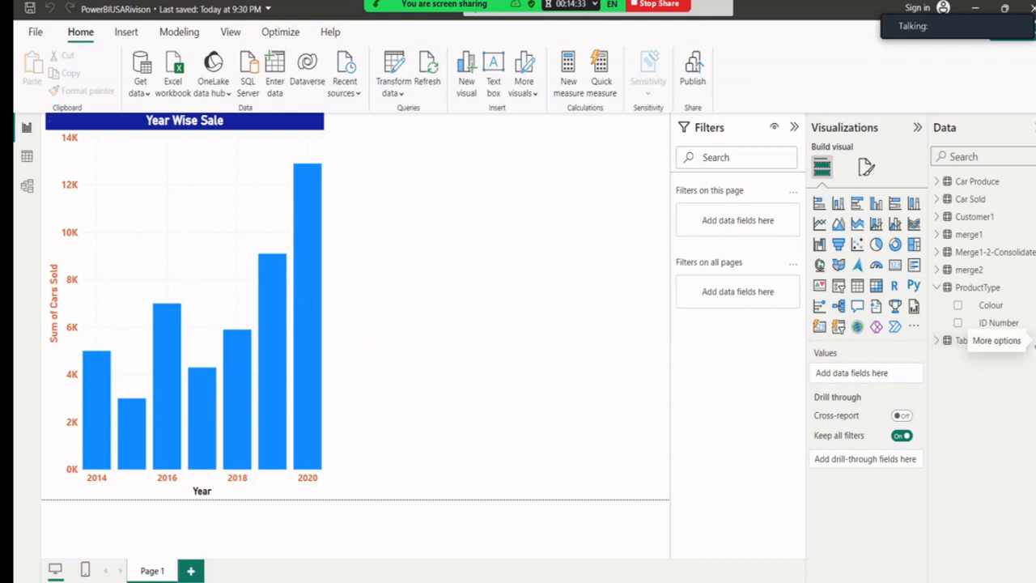
pyautogui.click(1033, 343)
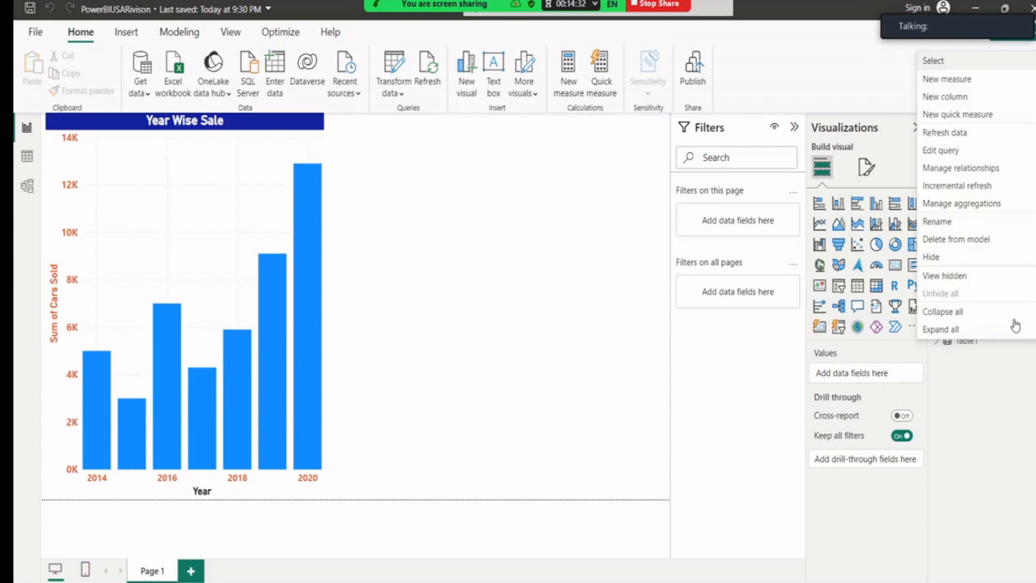
pyautogui.click(956, 224)
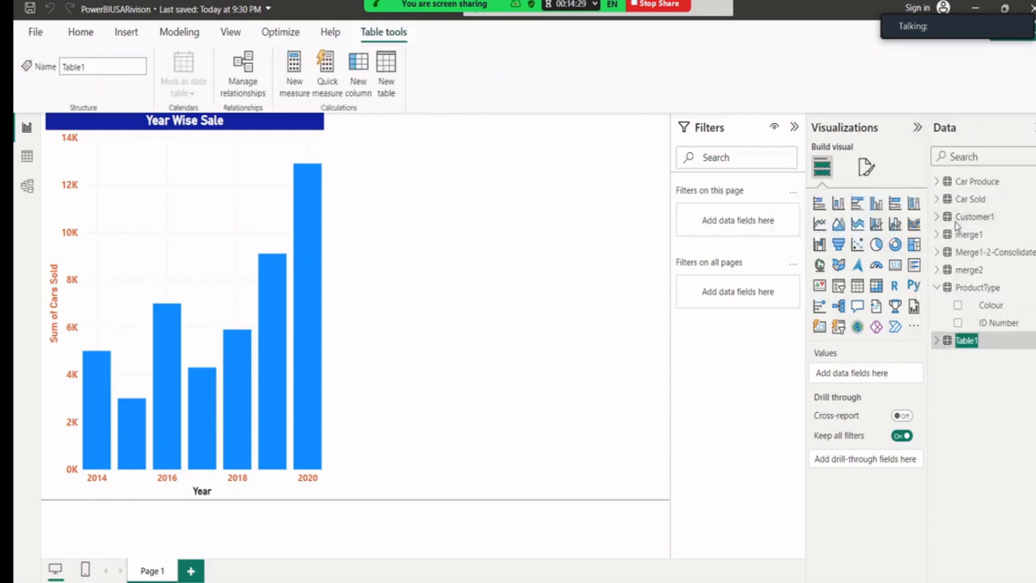
pyautogui.write('C')
pyautogui.press('Return')
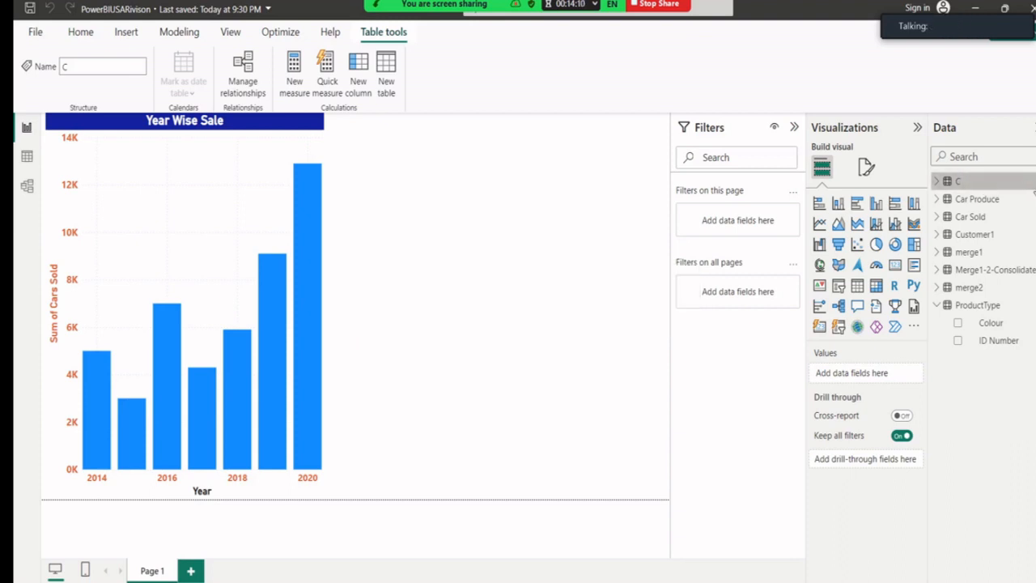
pyautogui.click(1033, 182)
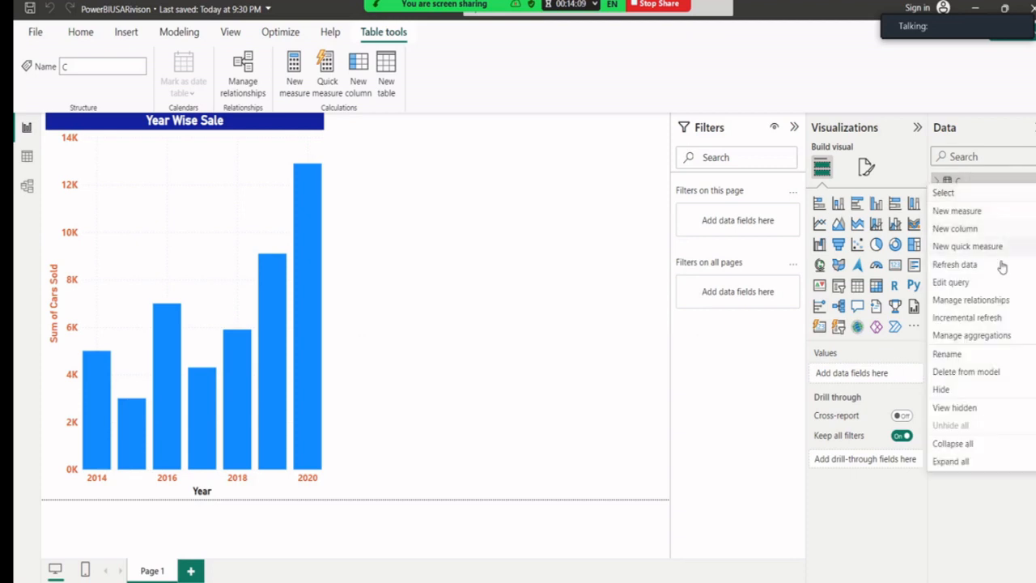
pyautogui.click(973, 356)
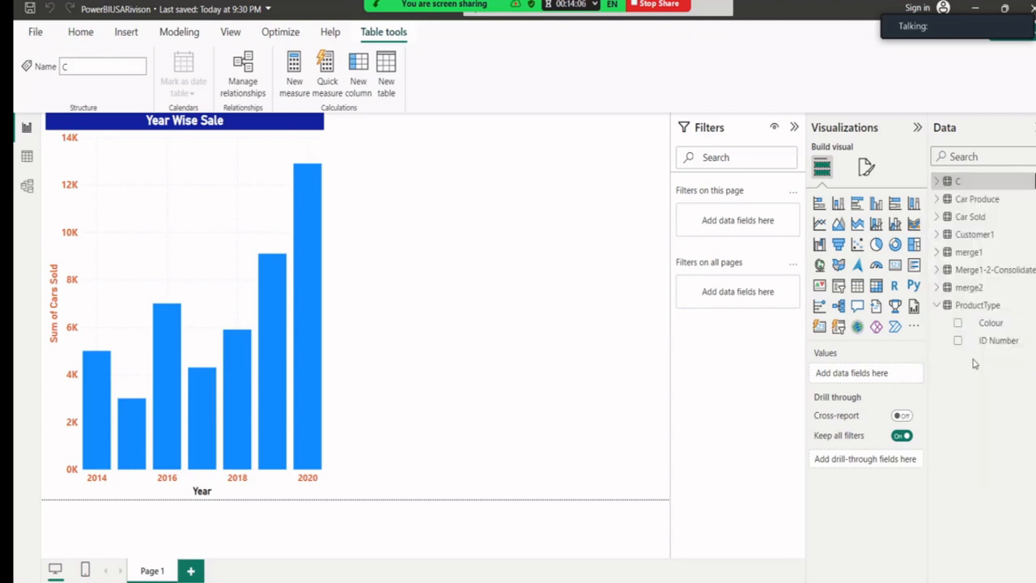
pyautogui.write('Customer2')
pyautogui.press('Return')
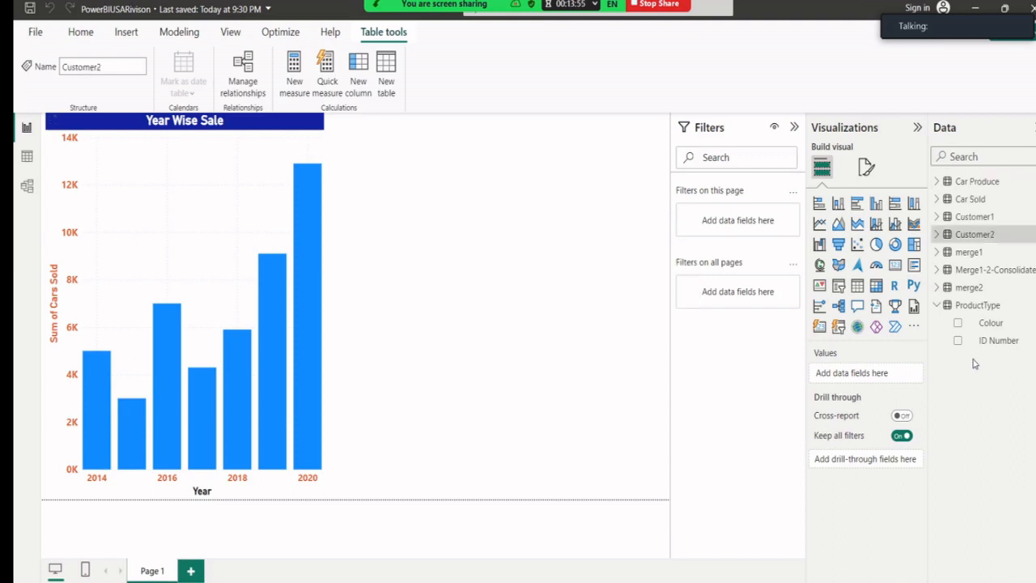
# In Table view, compare Customer1 and Customer2 rows, ending on Customer1's profession column.
pyautogui.click(26, 157)
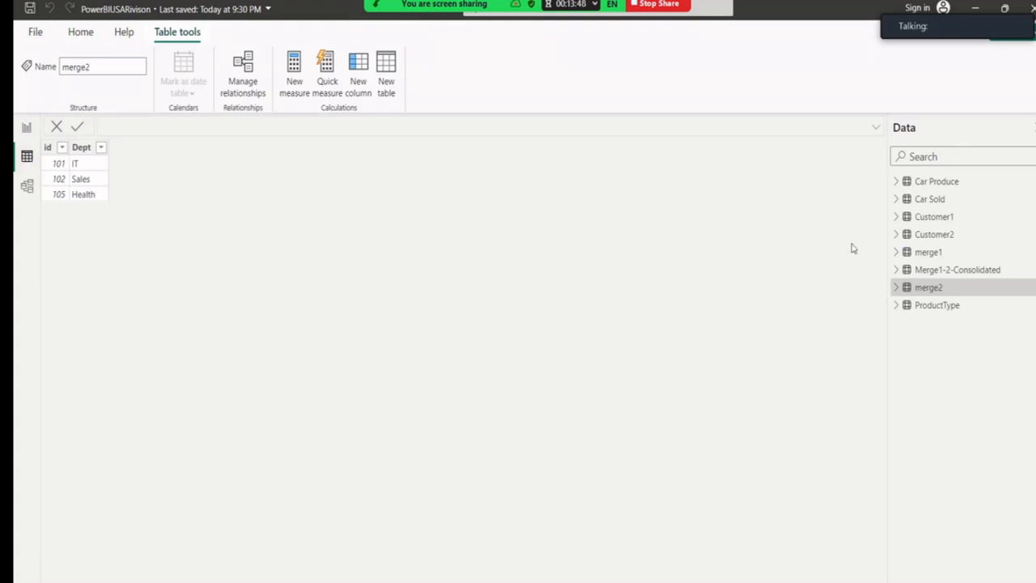
pyautogui.click(927, 218)
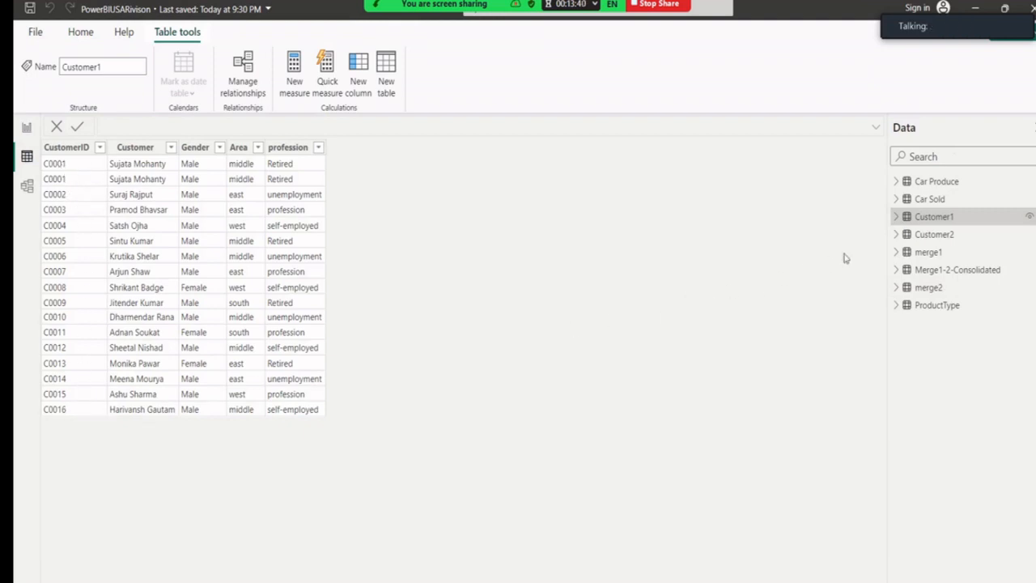
pyautogui.click(917, 235)
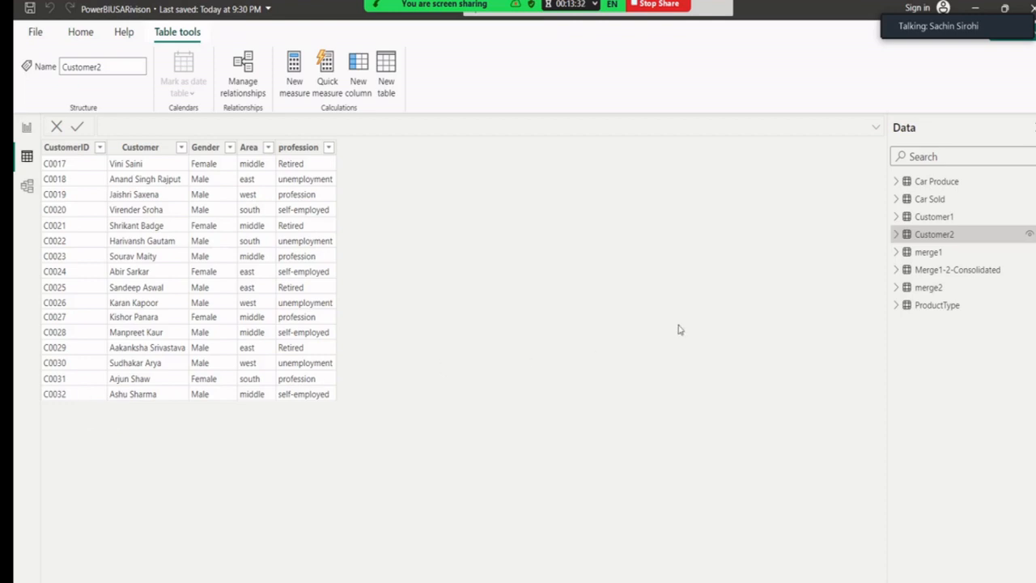
pyautogui.click(930, 217)
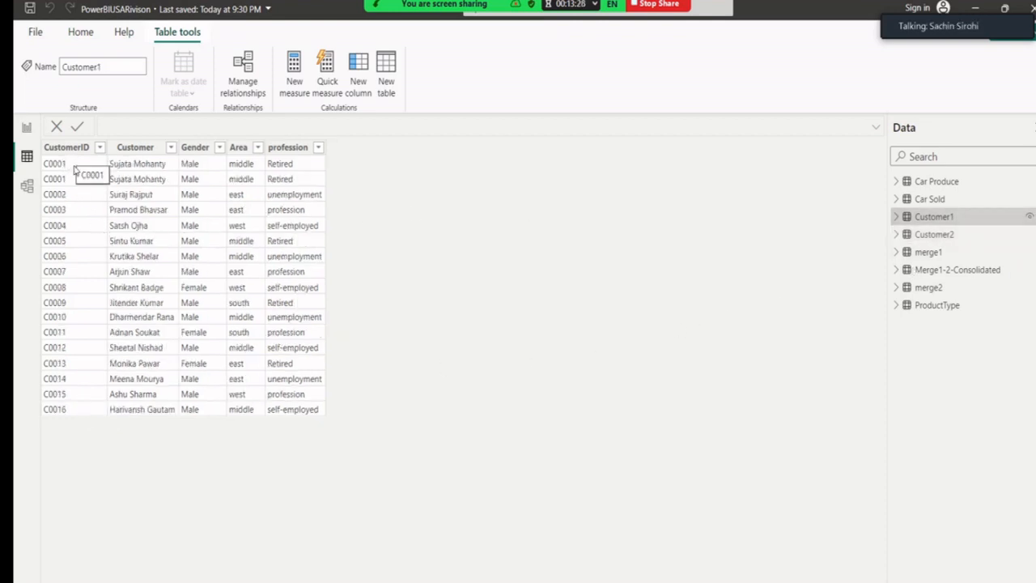
pyautogui.click(266, 183)
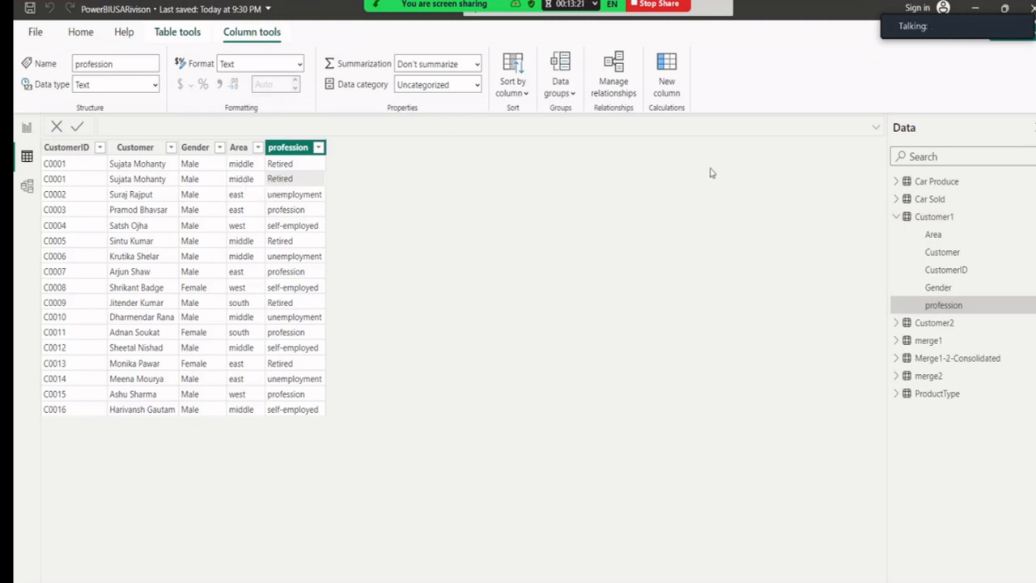
pyautogui.click(895, 217)
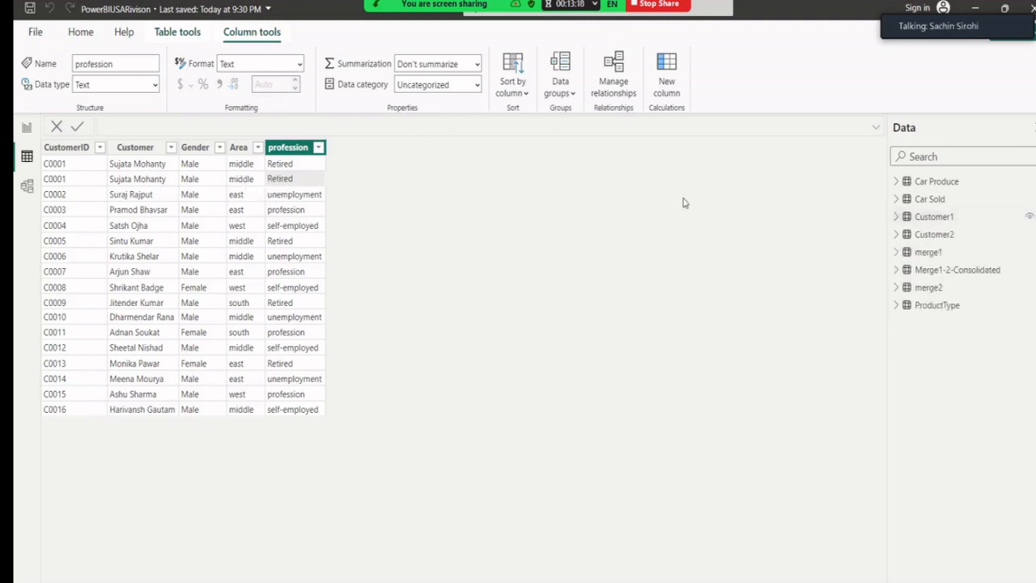
pyautogui.click(79, 32)
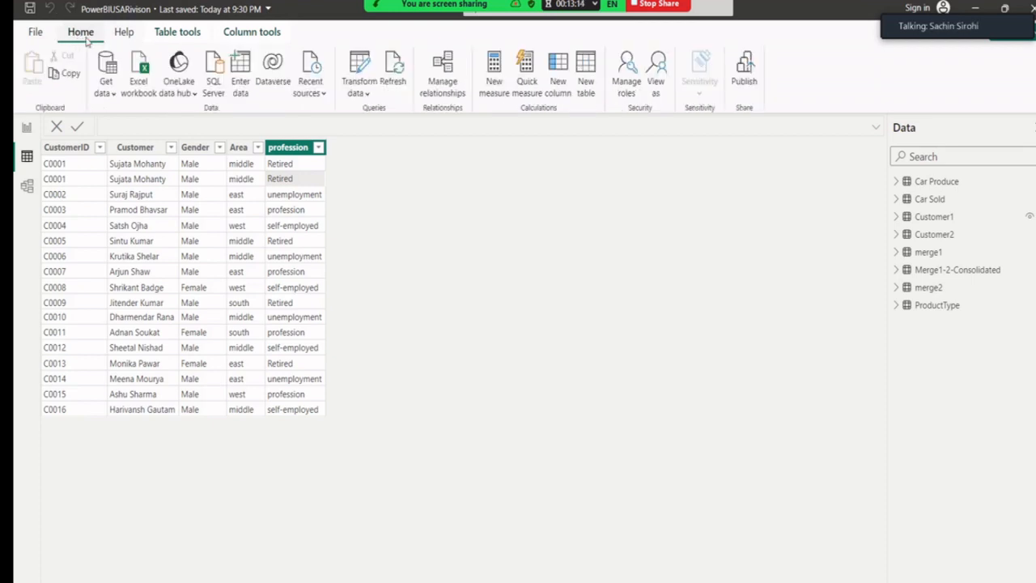
# Open Power Query Editor, try then cancel Append Queries as New, and preview Customer1.
pyautogui.click(370, 97)
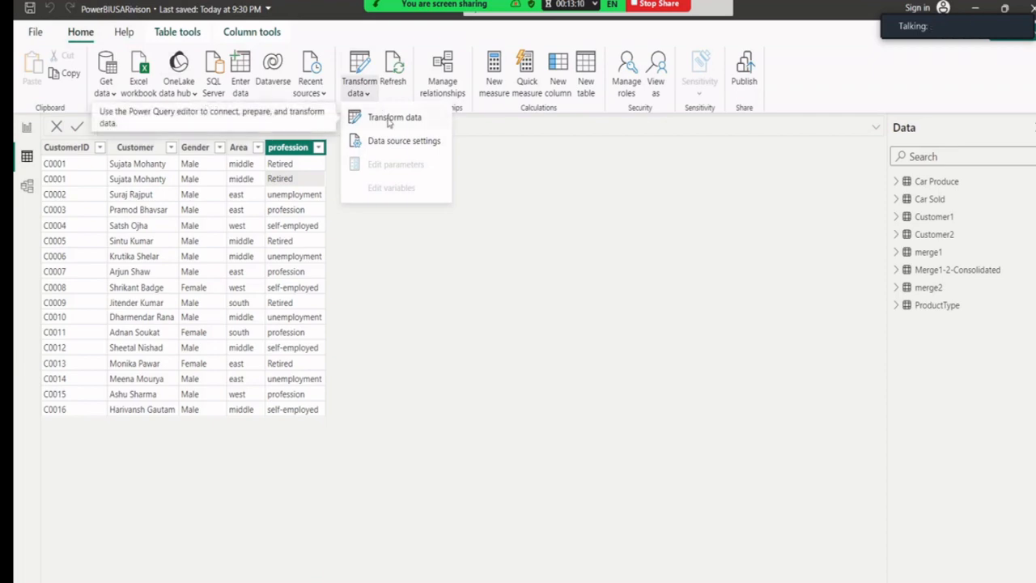
pyautogui.click(388, 120)
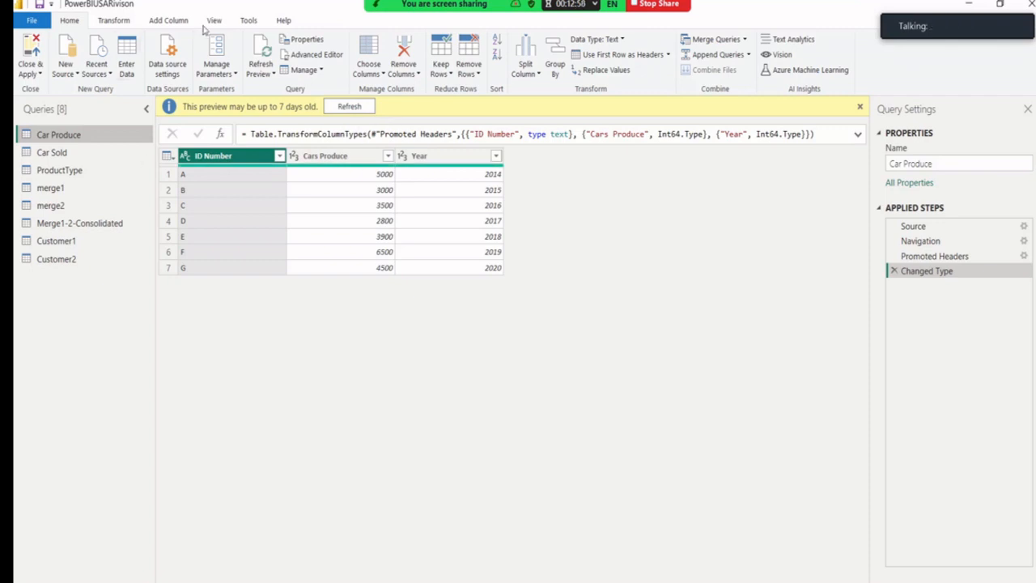
pyautogui.click(749, 55)
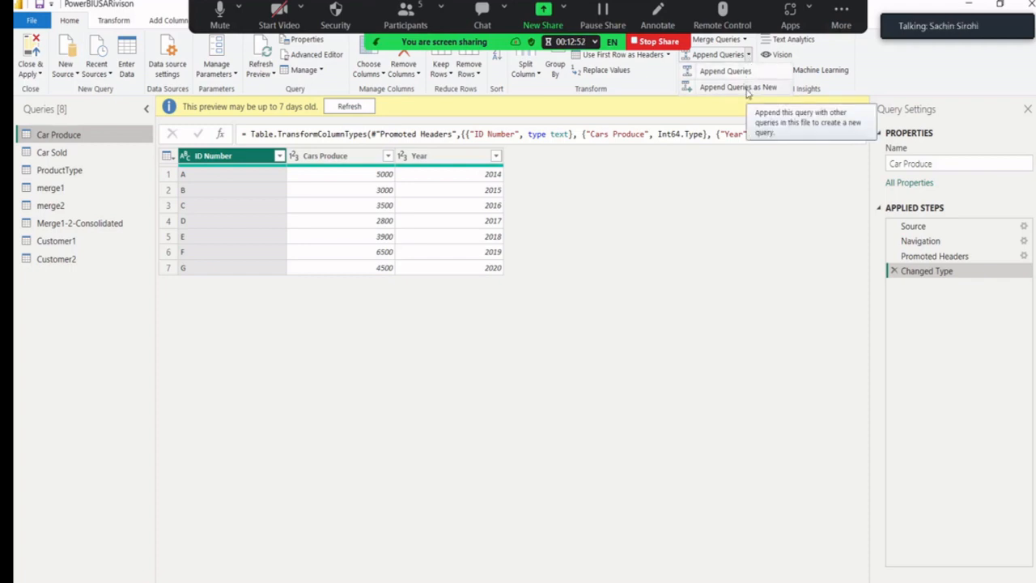
pyautogui.click(747, 89)
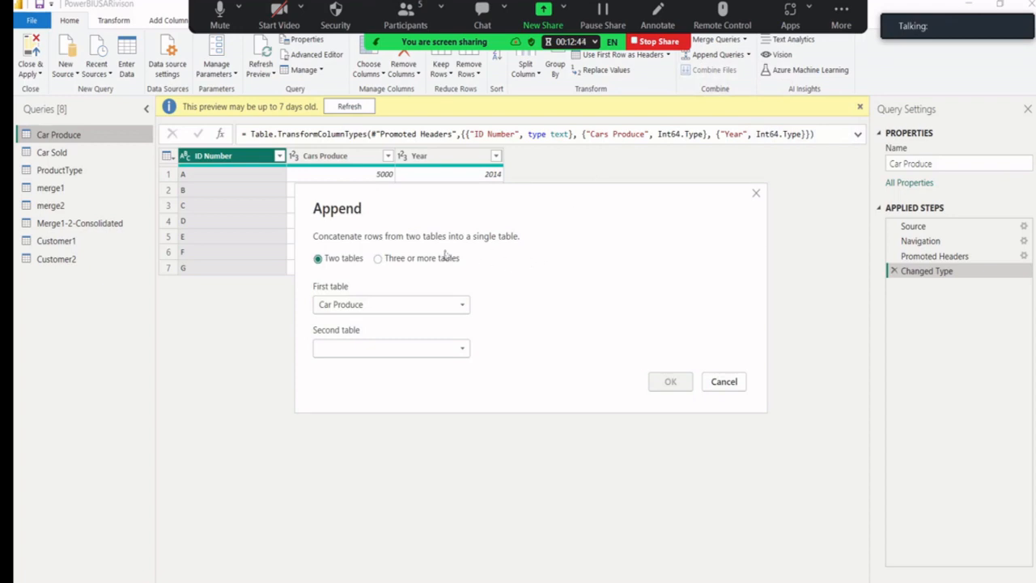
pyautogui.click(377, 259)
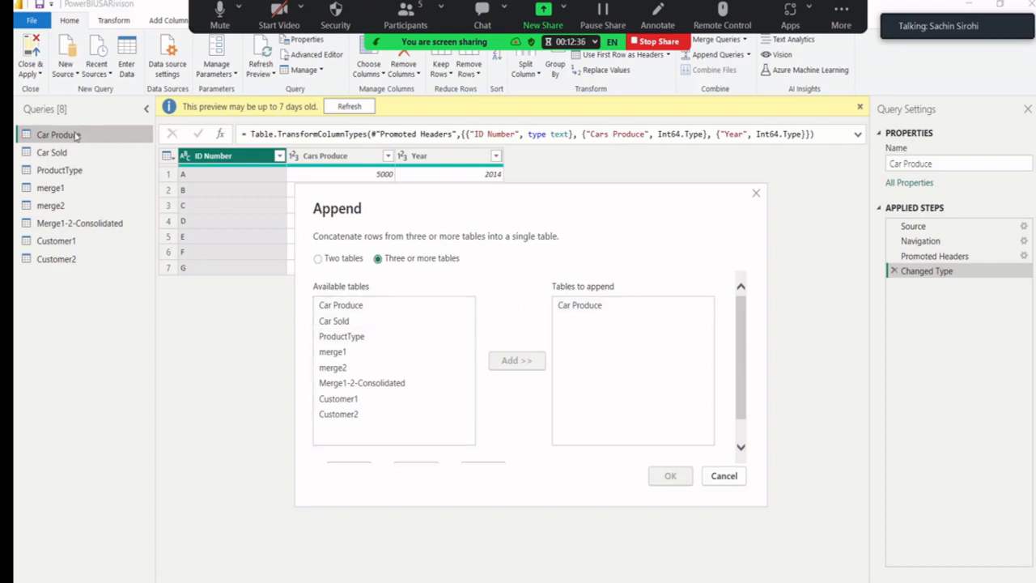
pyautogui.click(755, 197)
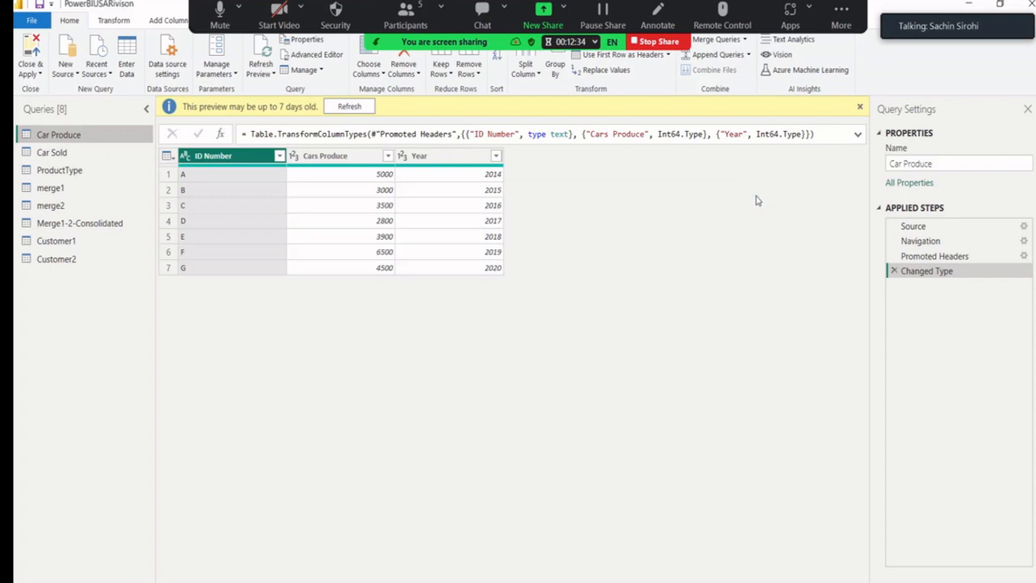
pyautogui.click(72, 240)
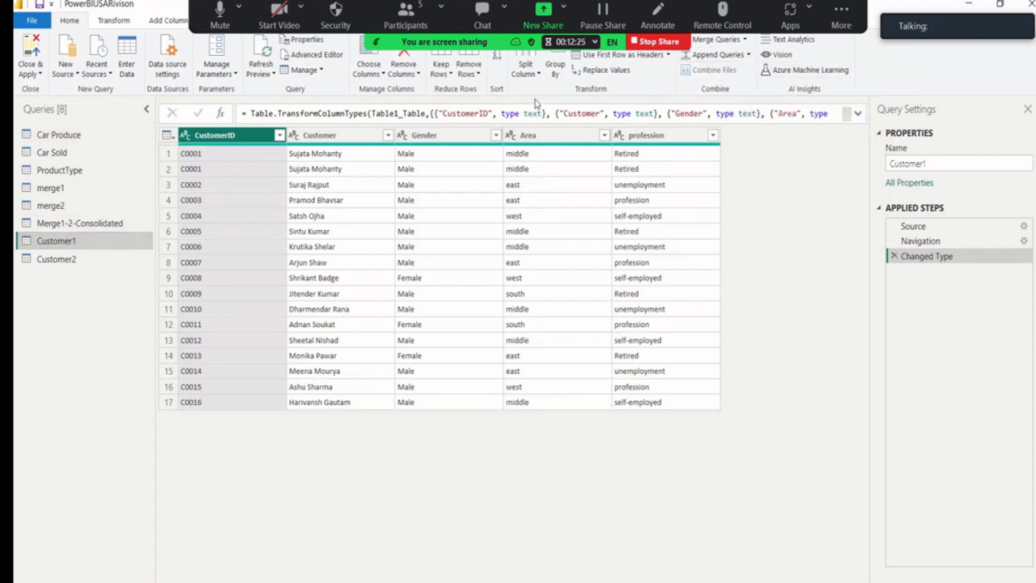
# Try appending a table onto Customer1 in two-table mode, then cancel.
pyautogui.press('alt')
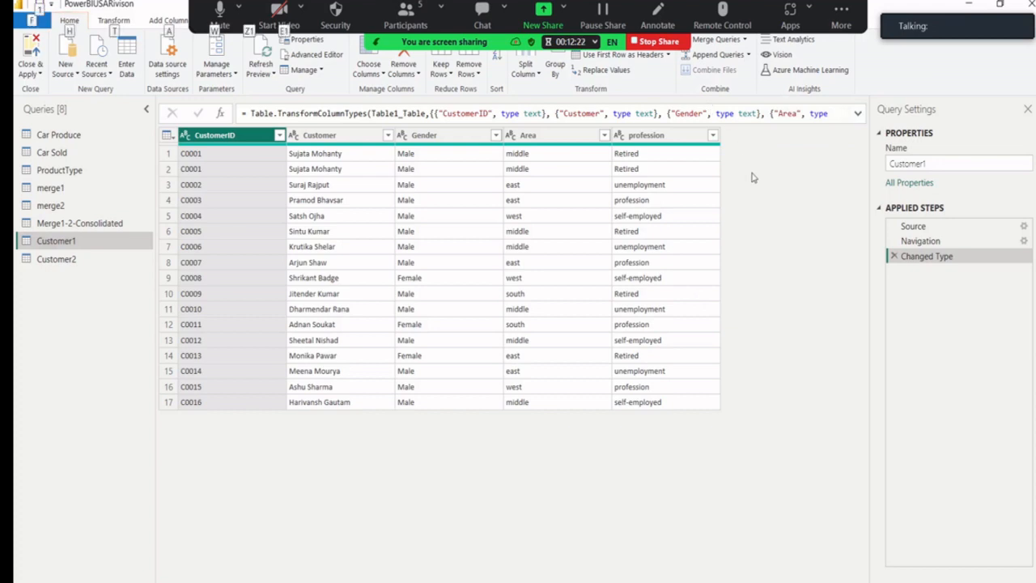
pyautogui.click(465, 33)
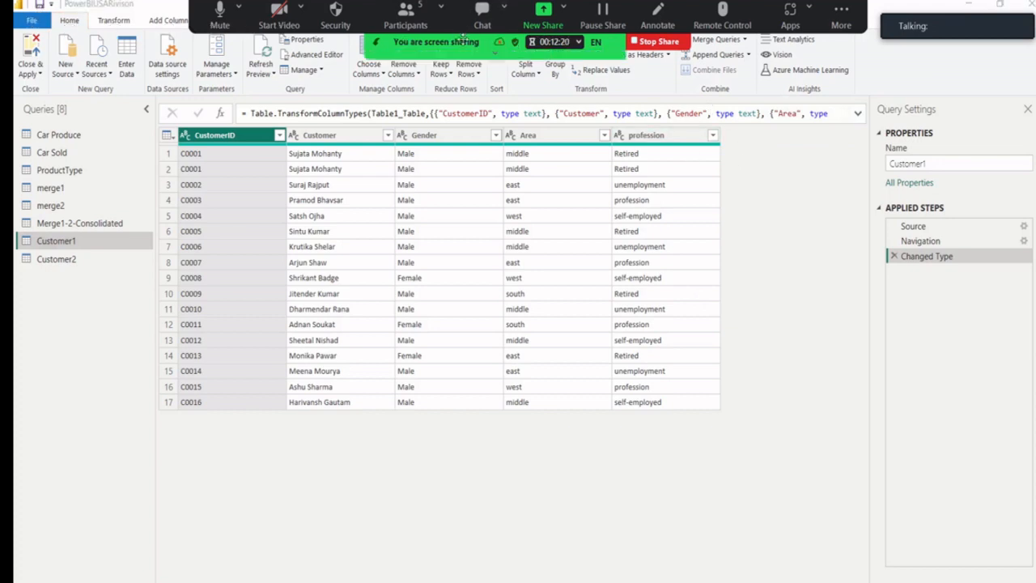
pyautogui.click(743, 57)
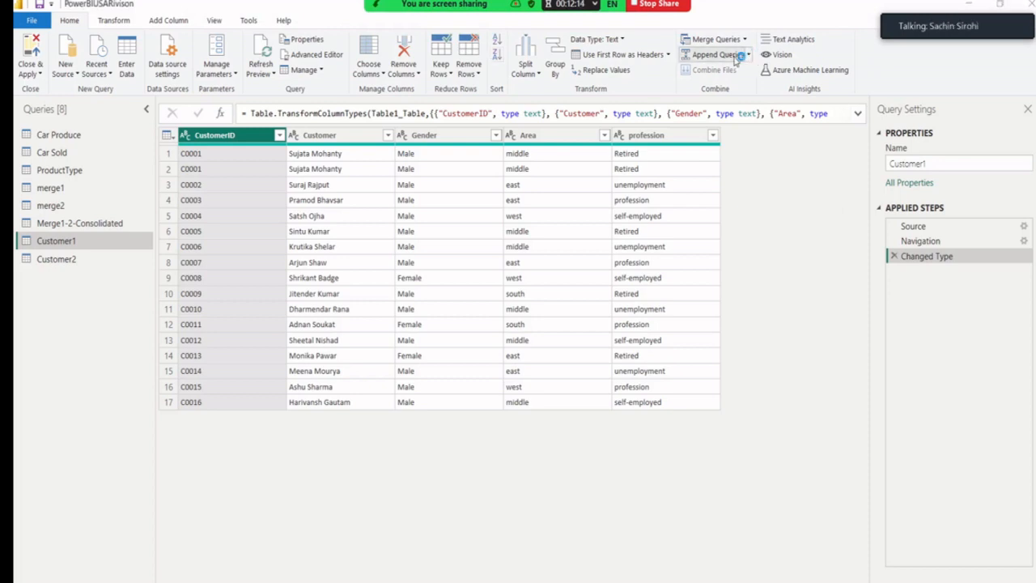
pyautogui.click(730, 57)
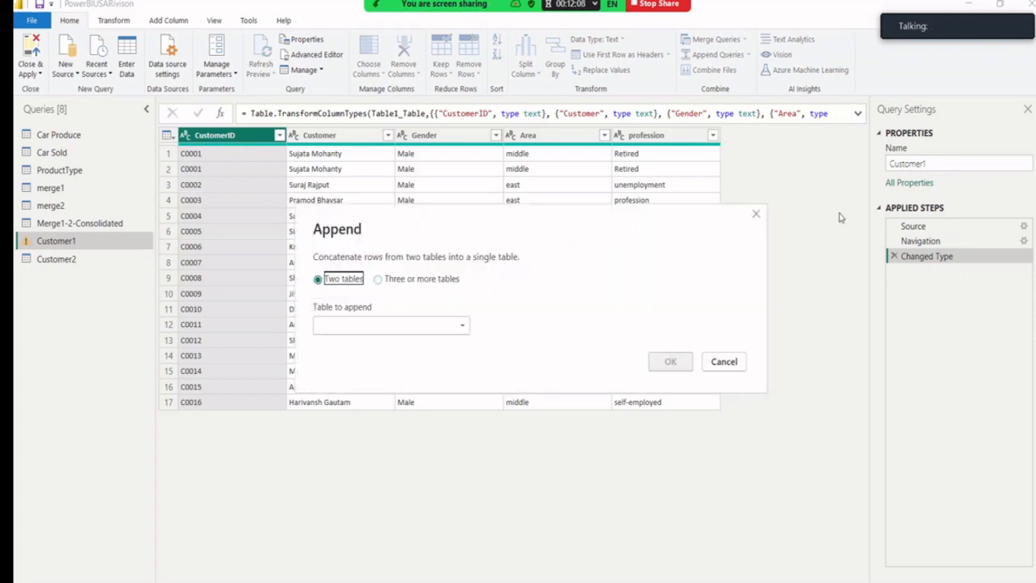
pyautogui.click(756, 214)
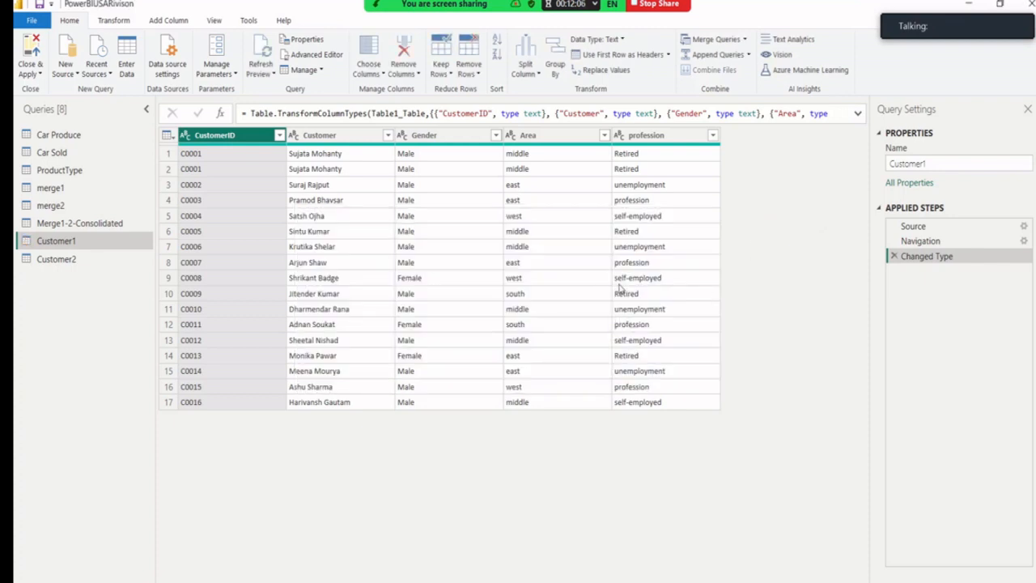
# Append Customer1 and Customer2 as a new query Append1 using Three or more tables.
pyautogui.click(749, 56)
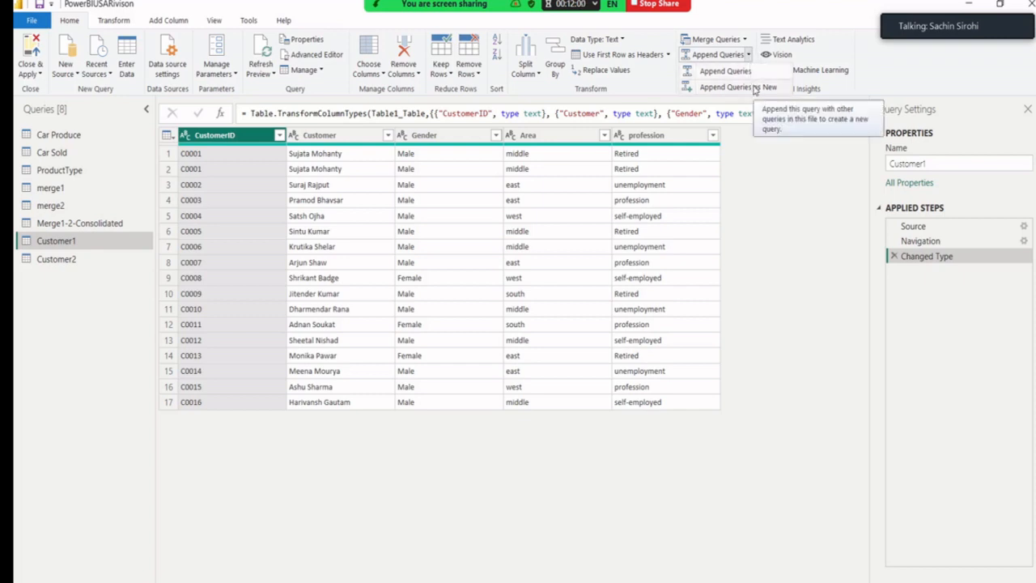
pyautogui.click(755, 87)
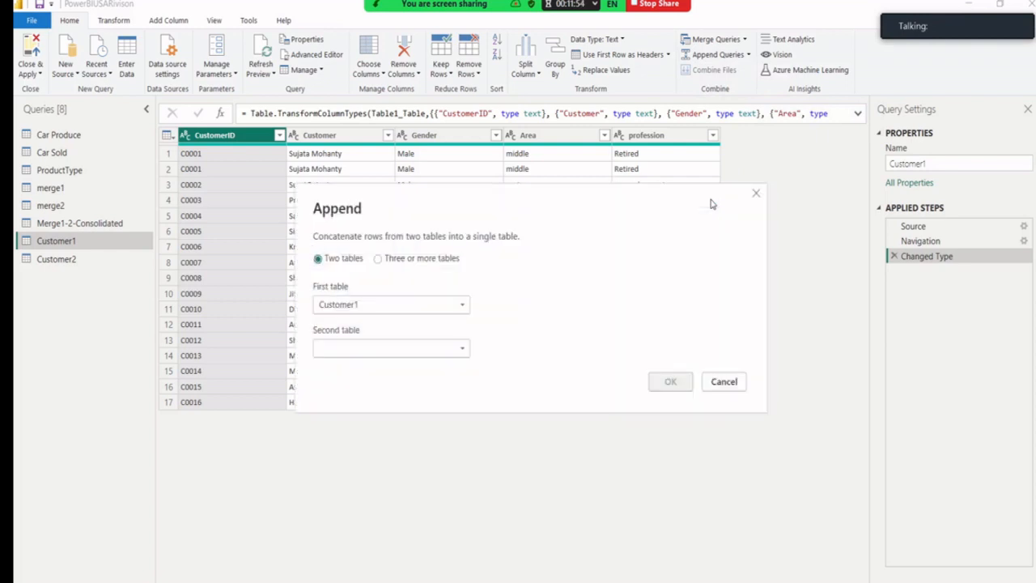
pyautogui.click(416, 264)
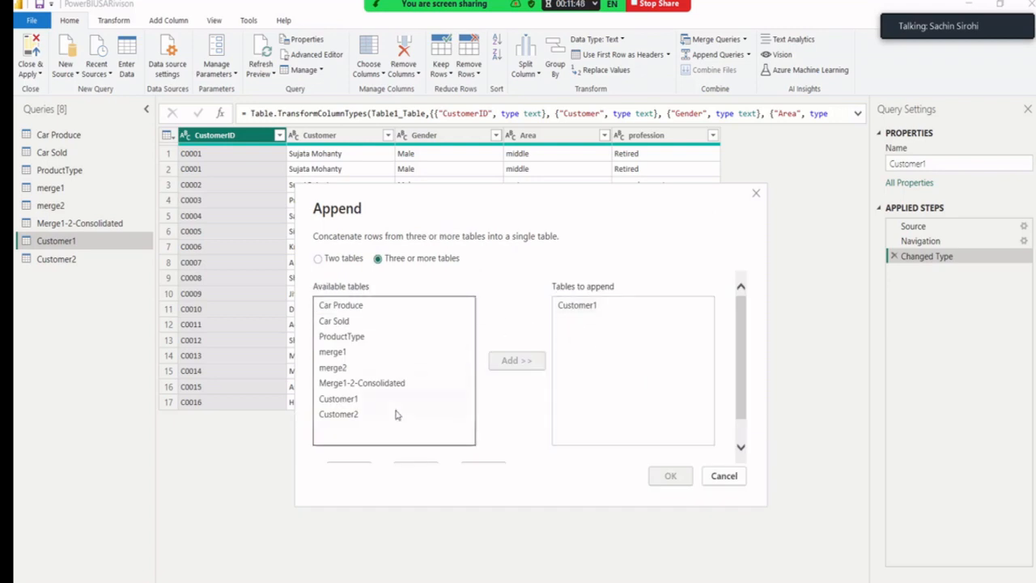
pyautogui.click(365, 415)
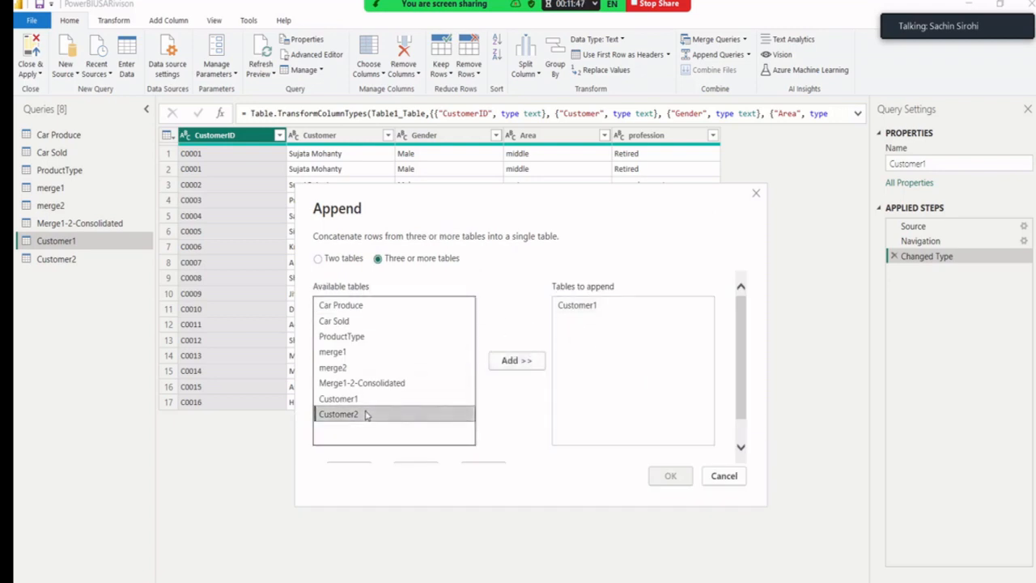
pyautogui.click(512, 360)
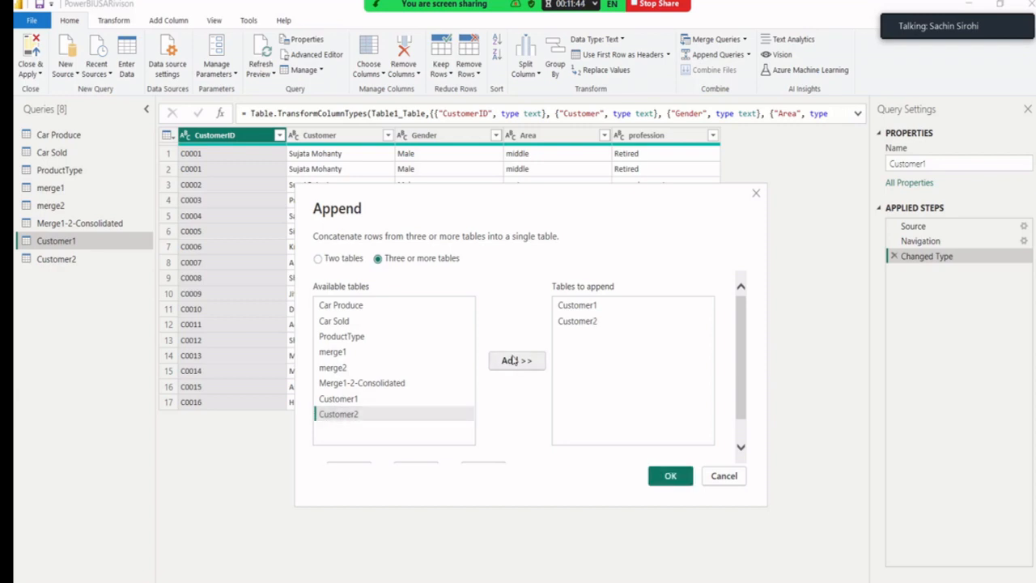
pyautogui.click(660, 478)
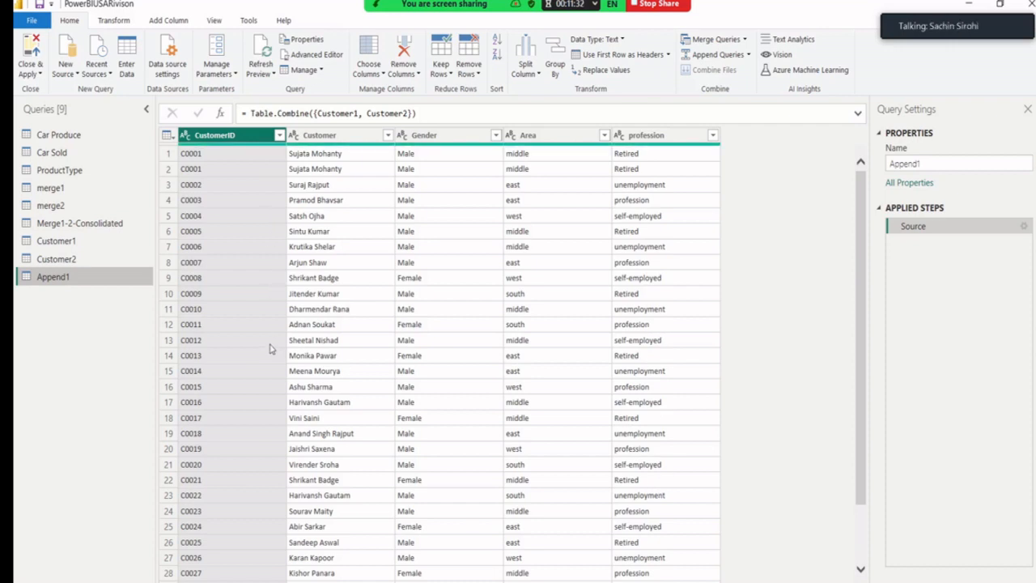
pyautogui.scroll(-2, 272, 364)
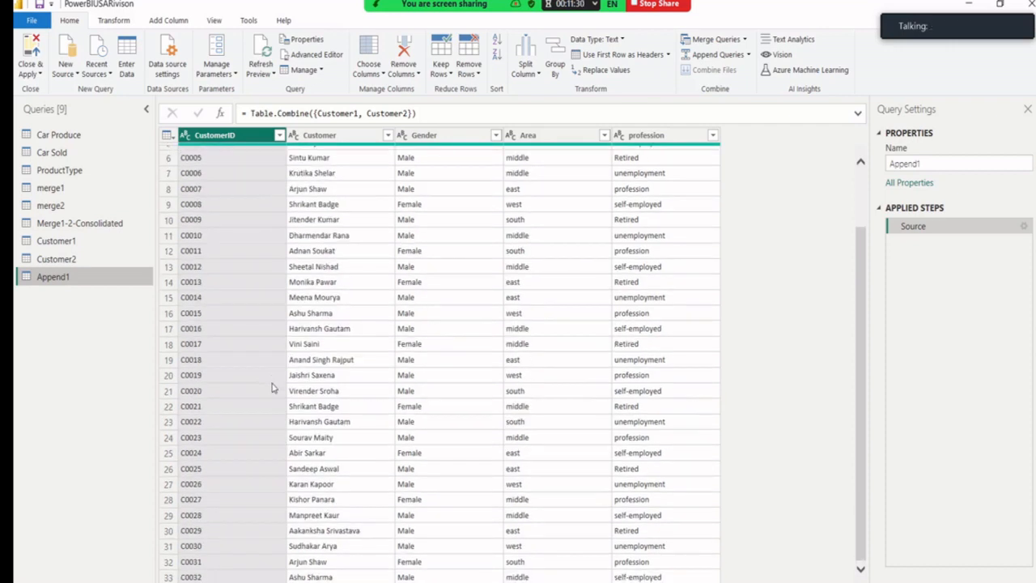
pyautogui.scroll(2, 272, 388)
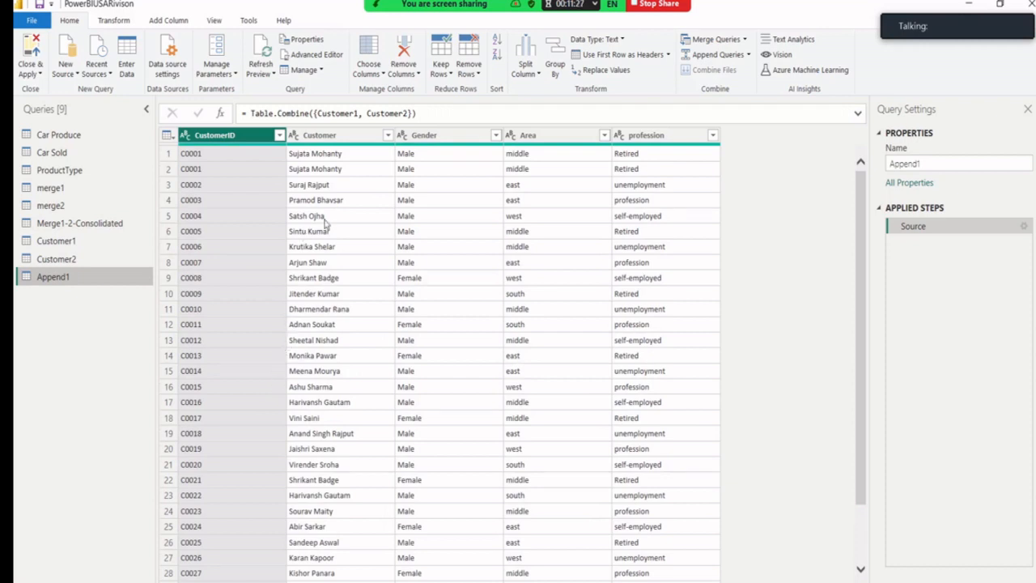
pyautogui.click(40, 74)
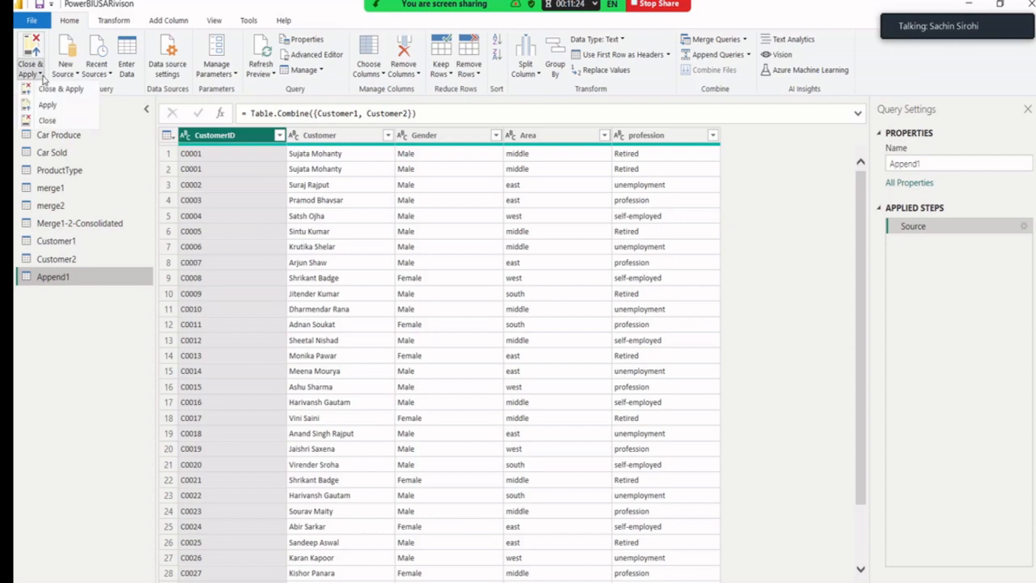
pyautogui.click(49, 89)
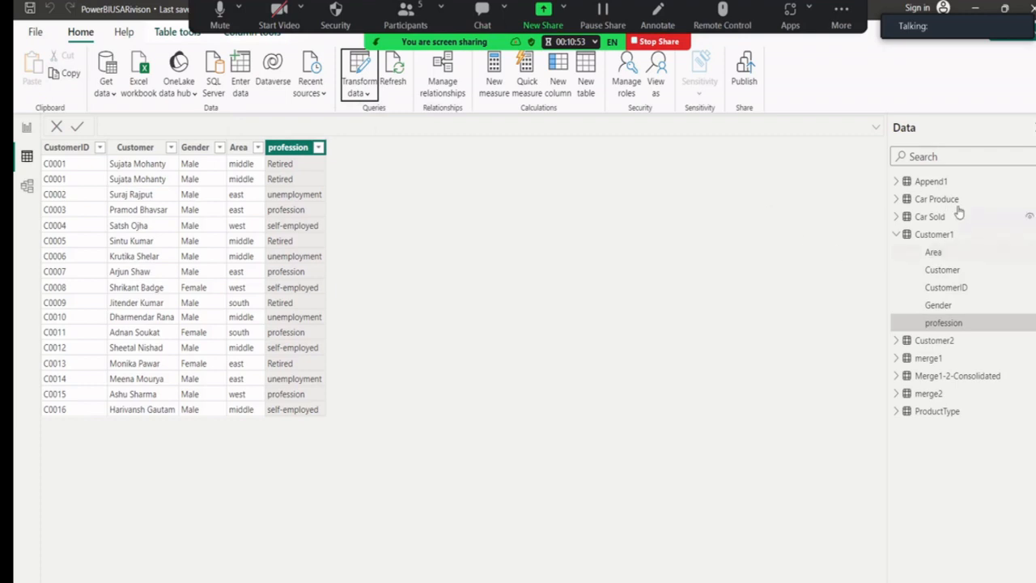
pyautogui.click(897, 235)
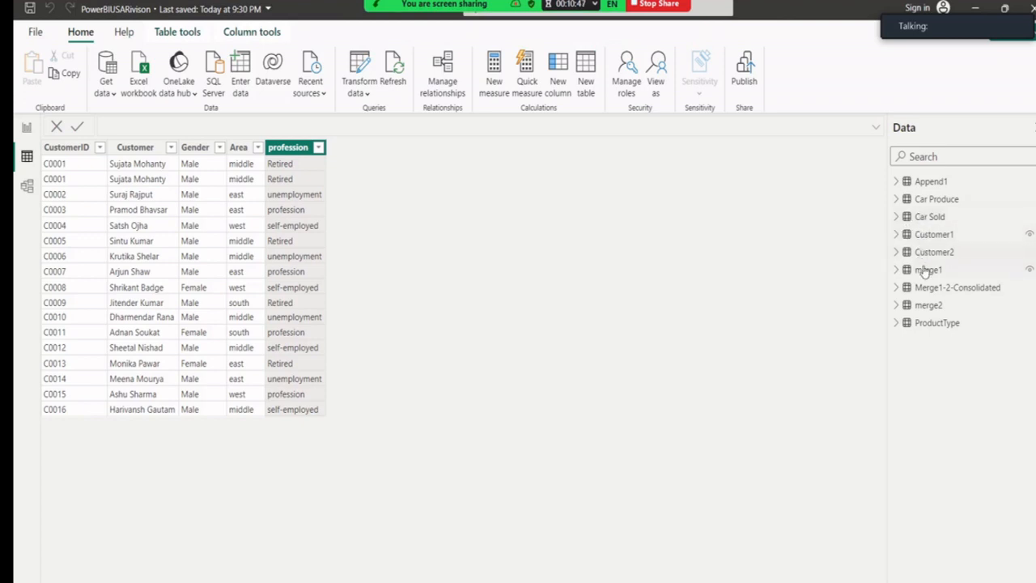
# Rename the Append1 table to AppendOrUnion through its More options menu.
pyautogui.moveTo(934, 312)
pyautogui.click(939, 183)
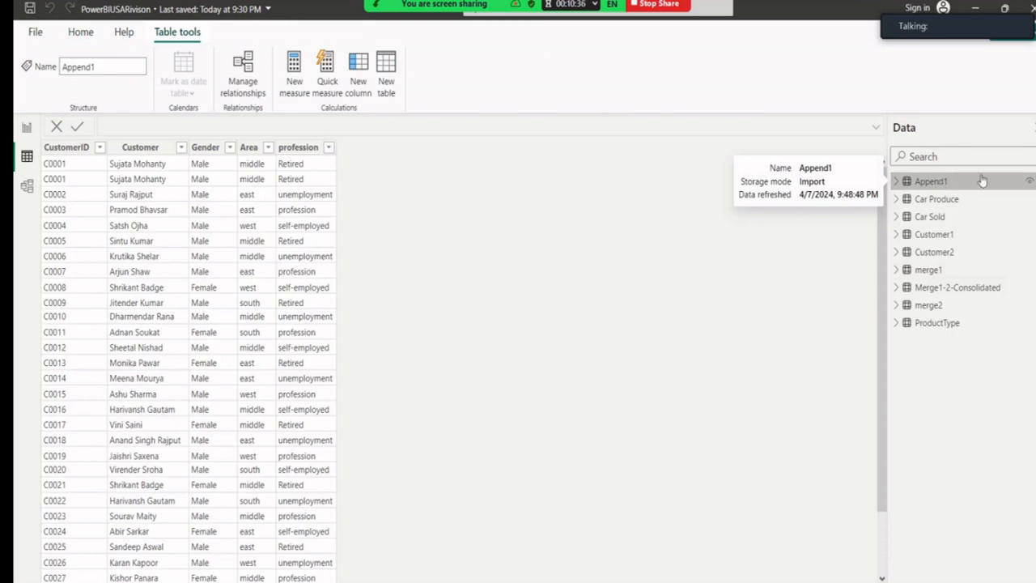
pyautogui.click(1029, 181)
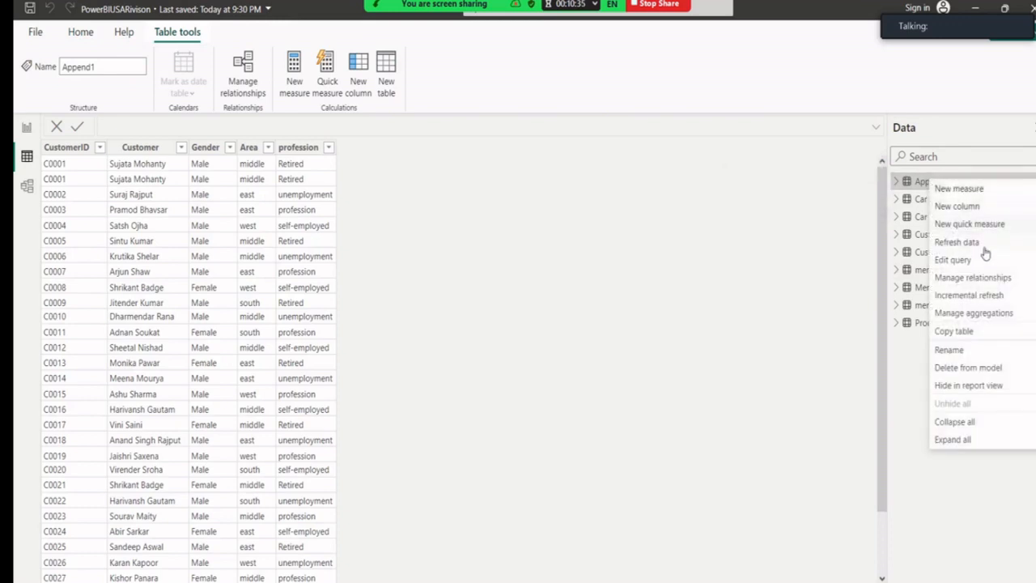
pyautogui.click(961, 354)
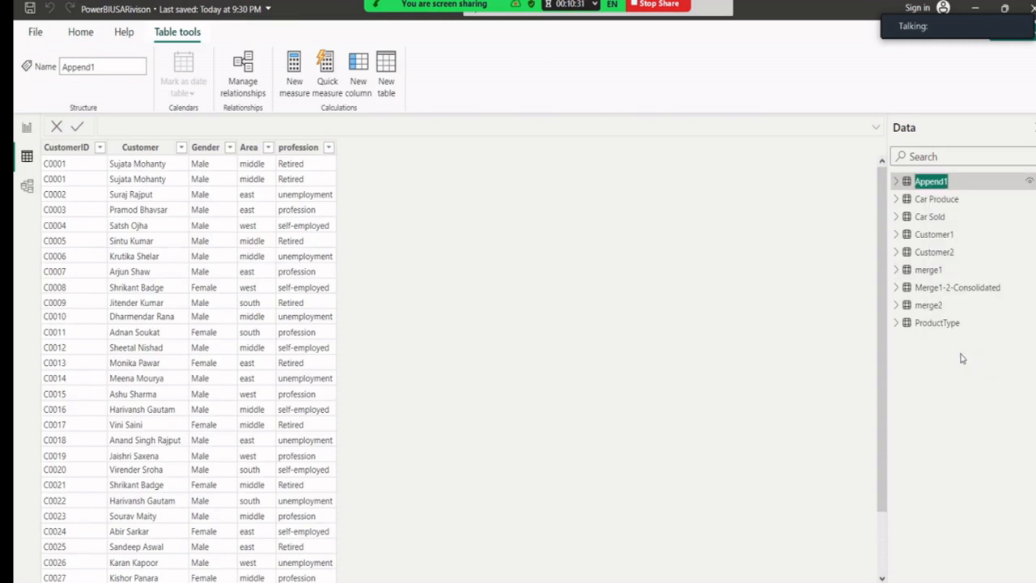
pyautogui.press('Right')
pyautogui.write('Union')
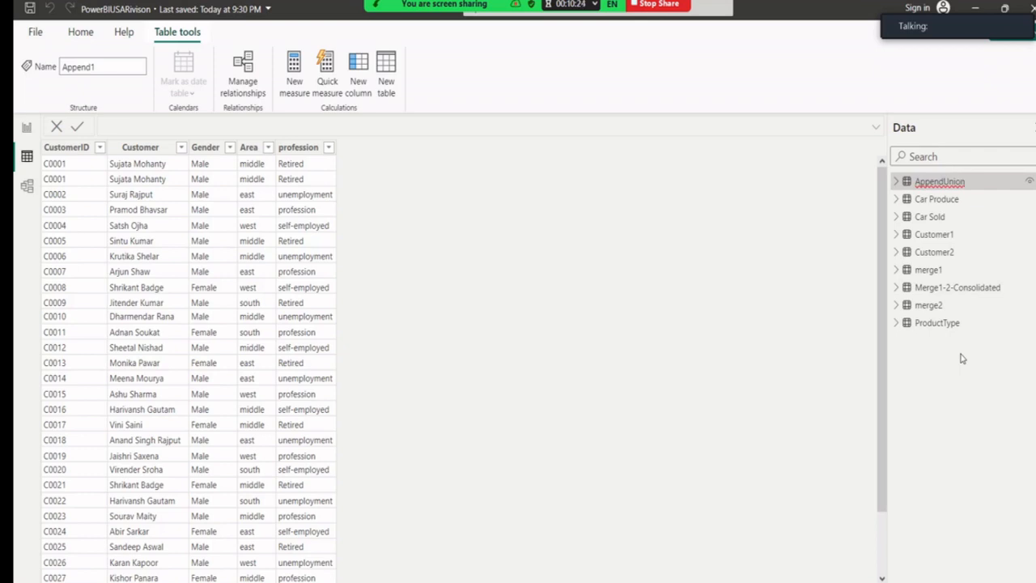
pyautogui.write('-Union')
pyautogui.press('BackSpace')
pyautogui.press('BackSpace')
pyautogui.press('BackSpace')
pyautogui.press('BackSpace')
pyautogui.press('BackSpace')
pyautogui.press('BackSpace')
pyautogui.press('Left')
pyautogui.press('Left')
pyautogui.press('Left')
pyautogui.press('Left')
pyautogui.press('Left')
pyautogui.write('O')
pyautogui.press('Return')
# View the ProductType, Car Sold and Car Produce tables' data, returning to Car Sold.
pyautogui.click(930, 322)
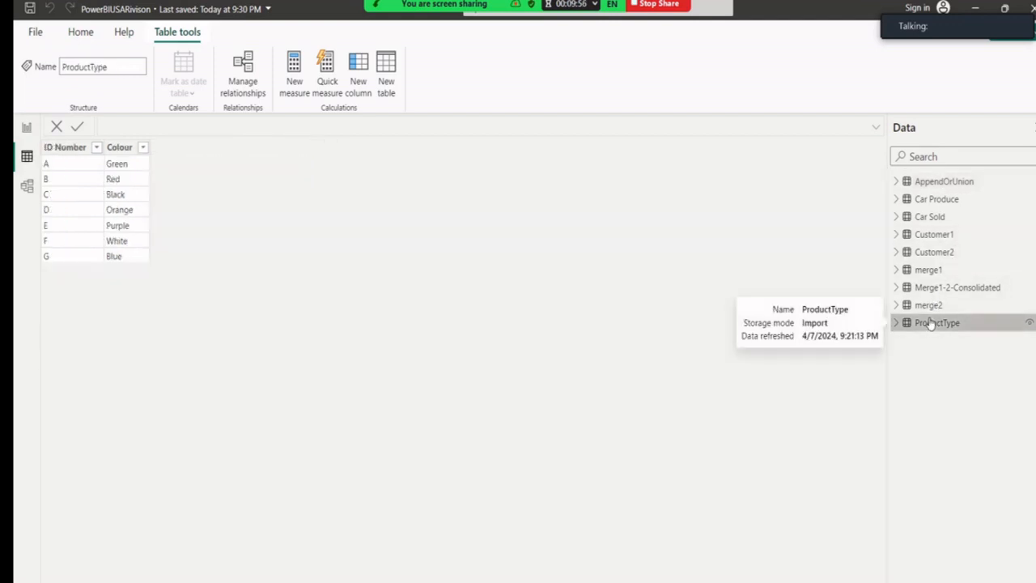
pyautogui.click(934, 216)
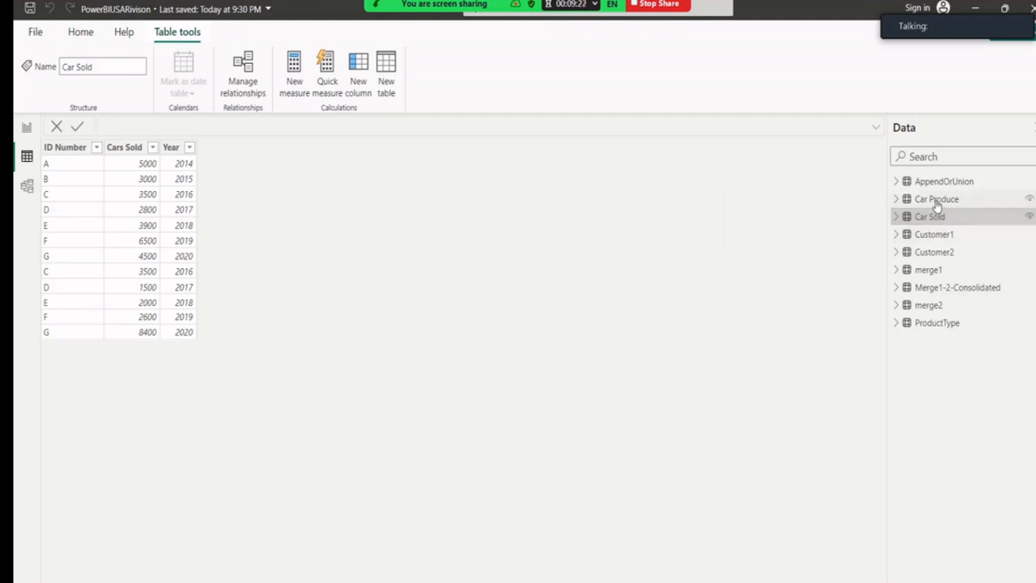
pyautogui.click(936, 203)
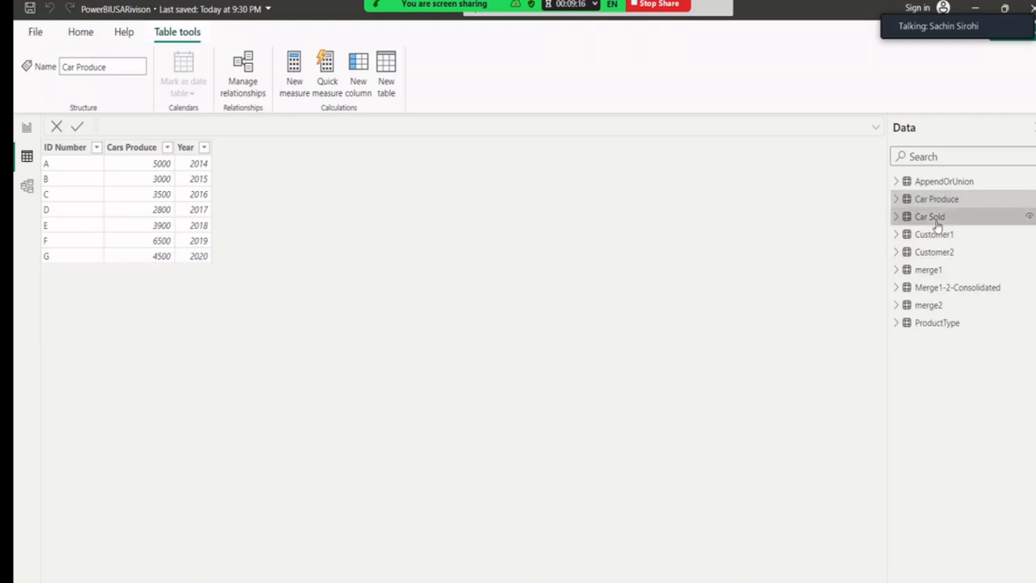
pyautogui.click(930, 218)
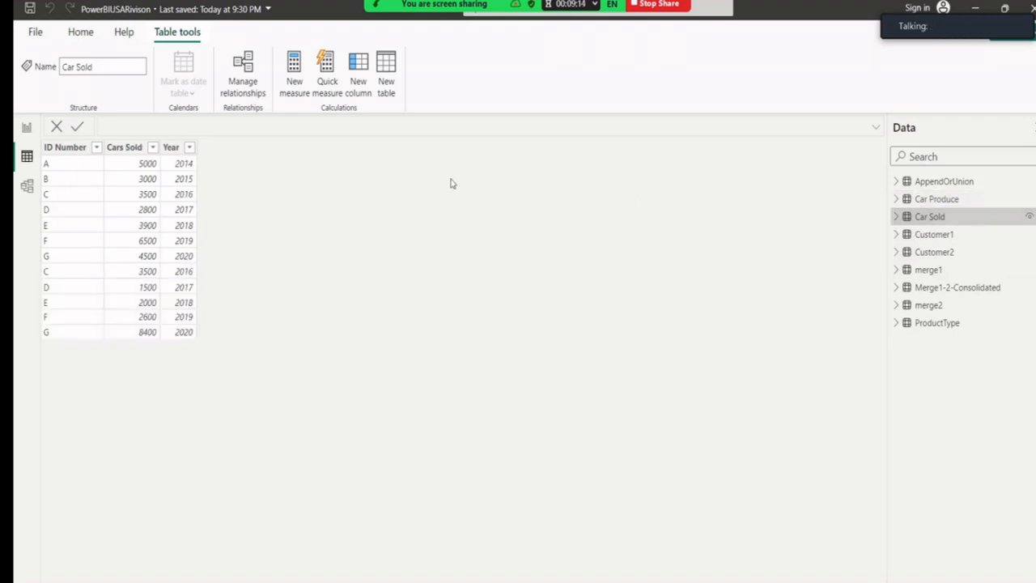
# Choose Filtered value as the quick measure calculation and expand the Car Sold fields.
pyautogui.click(326, 87)
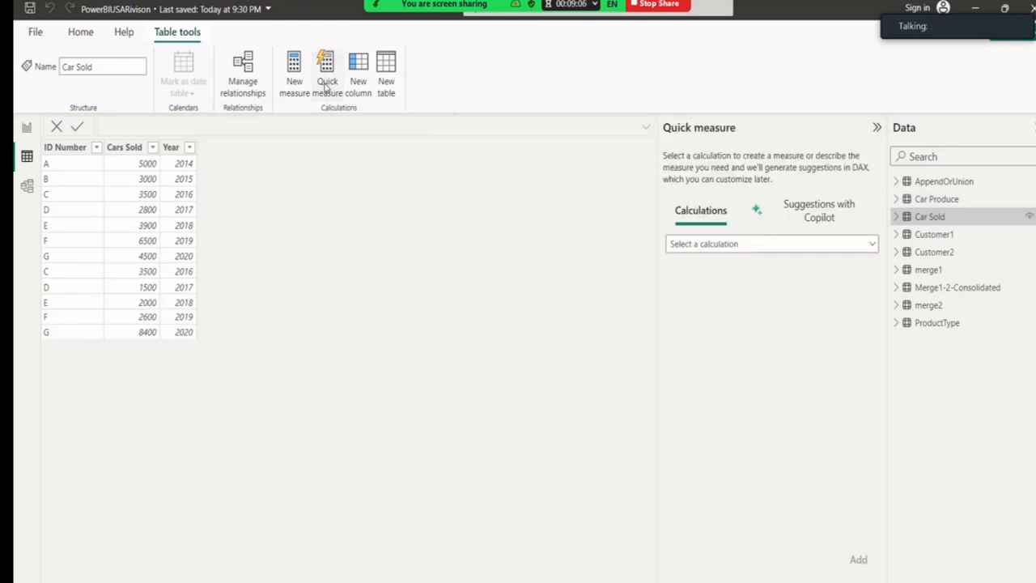
pyautogui.click(739, 247)
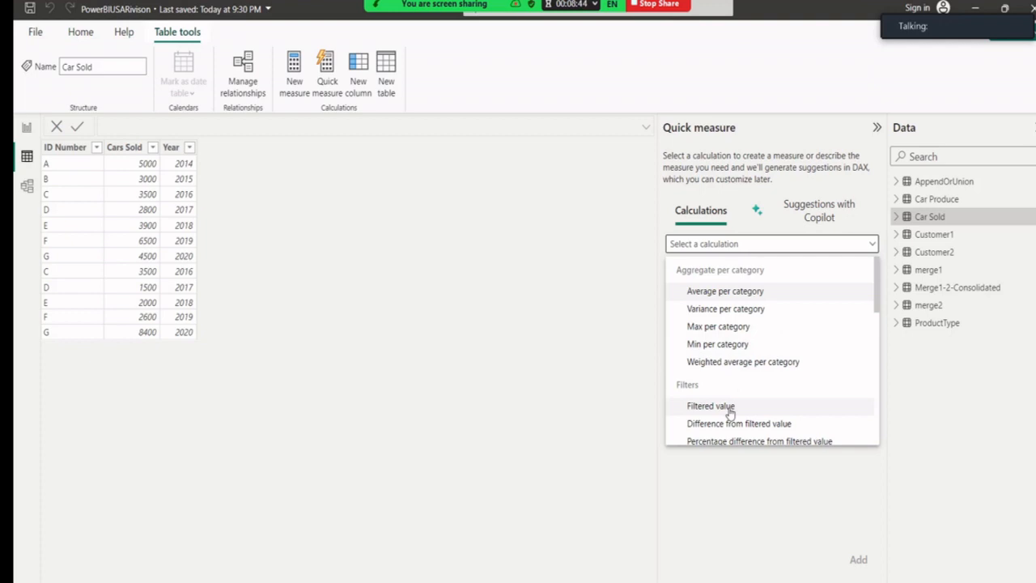
pyautogui.click(711, 406)
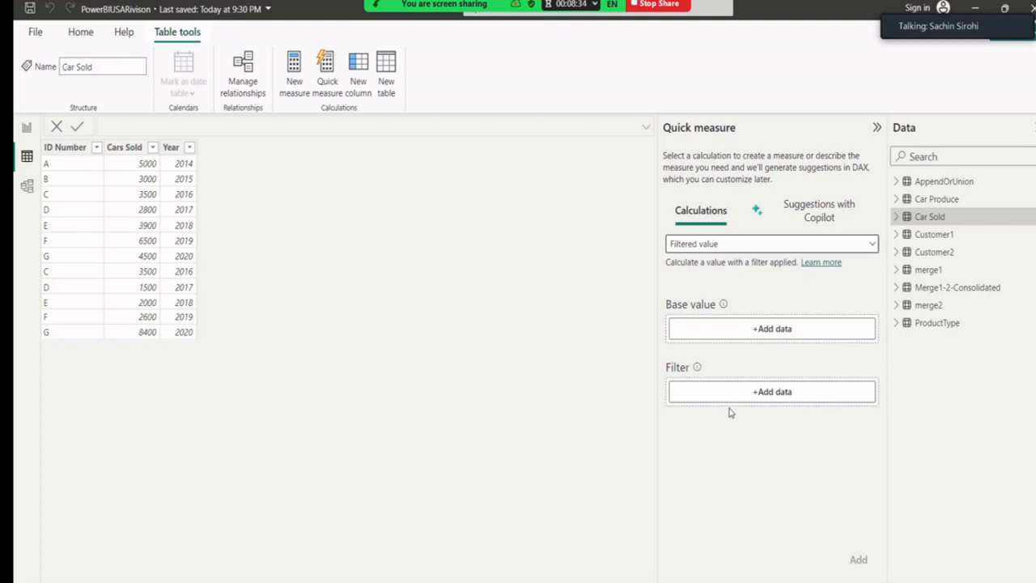
pyautogui.click(896, 218)
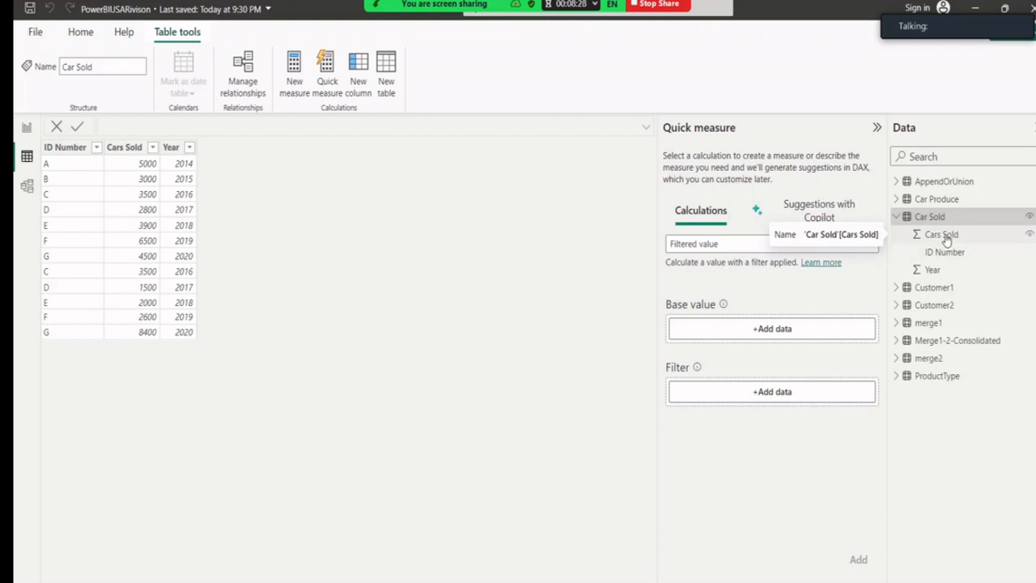
# Use Cars Sold with Sum aggregation as the base value and ID Number as the filter.
pyautogui.moveTo(945, 240); pyautogui.dragTo(759, 340)
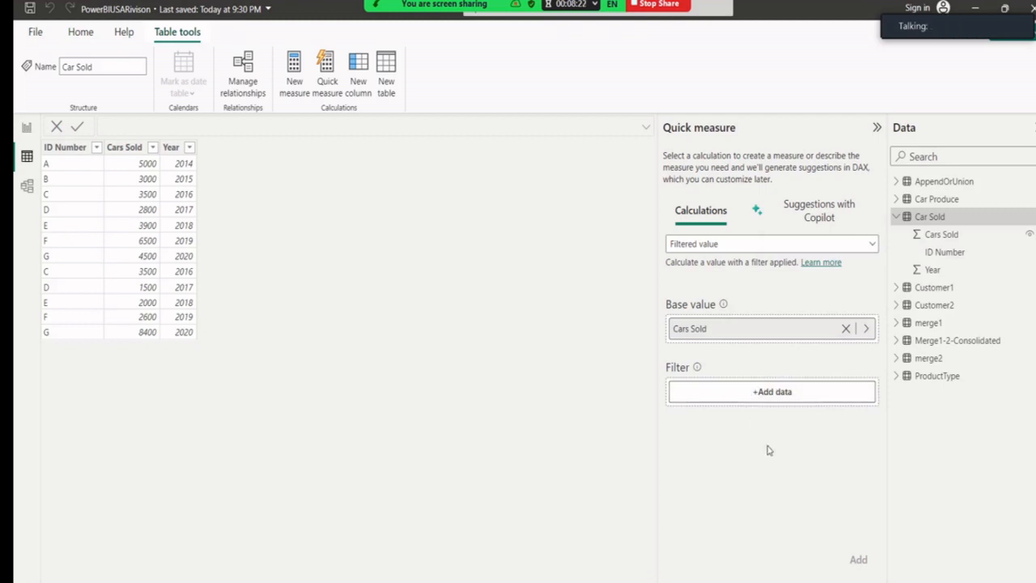
pyautogui.click(866, 330)
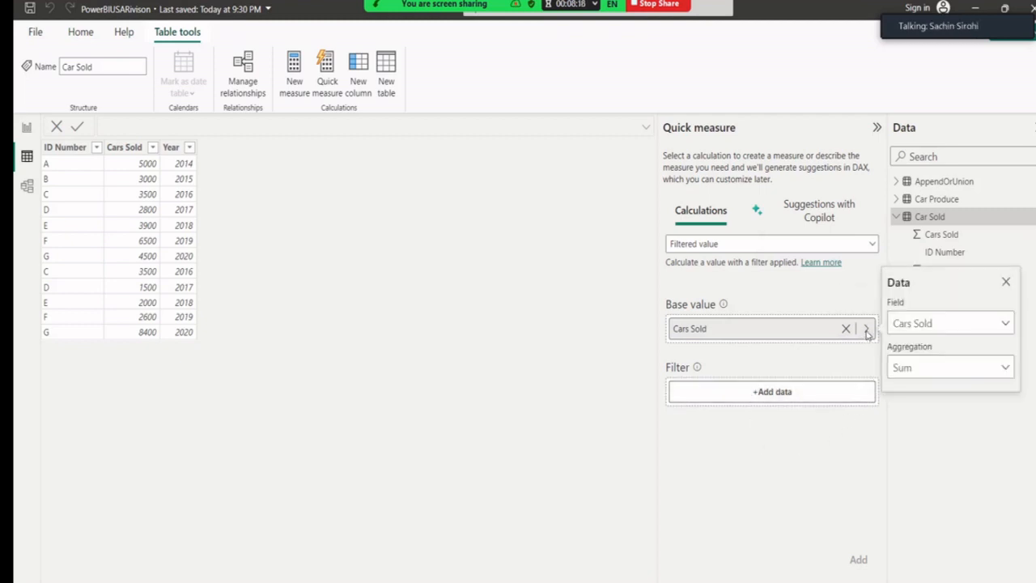
pyautogui.click(920, 368)
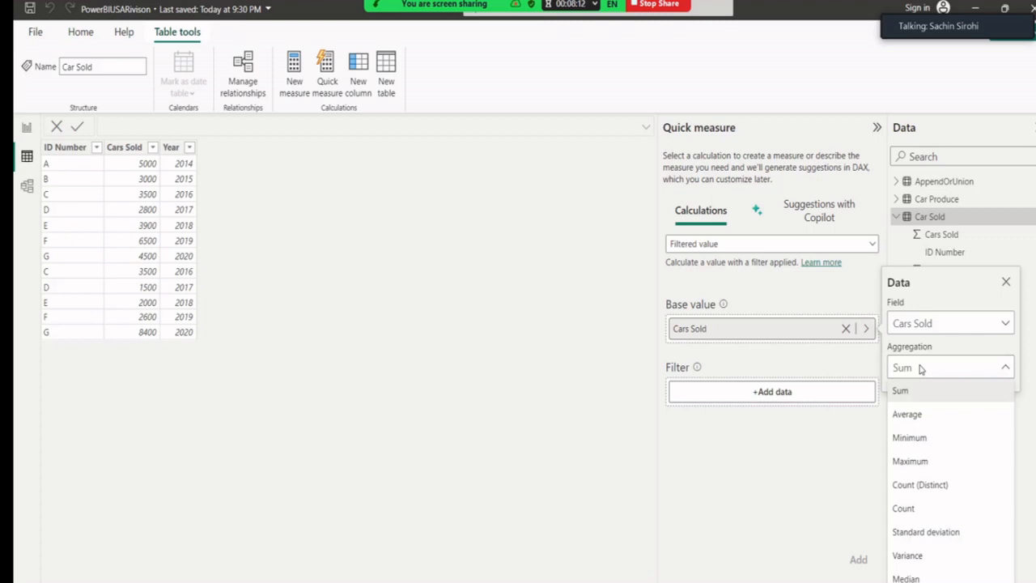
pyautogui.click(825, 447)
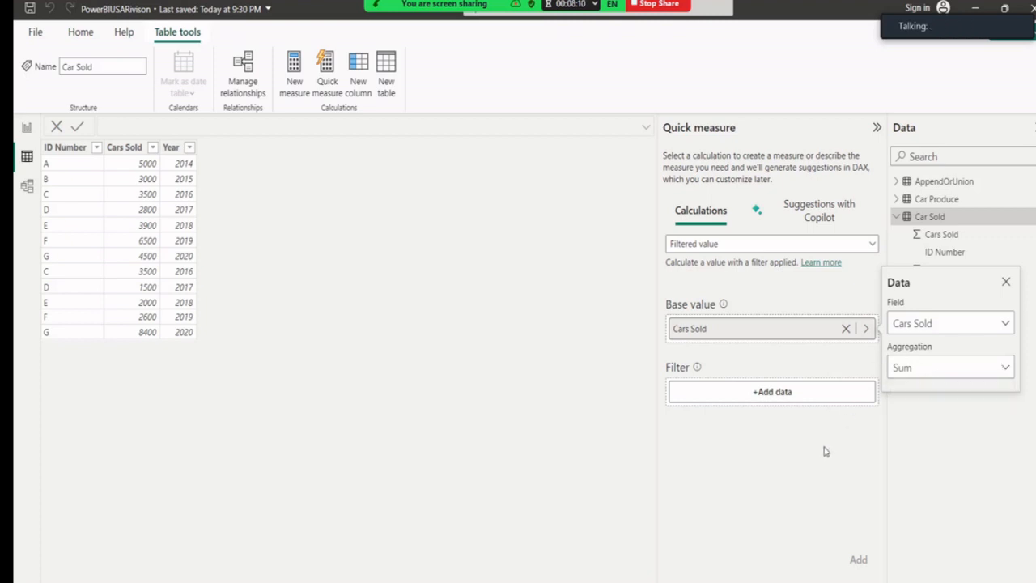
pyautogui.click(1006, 281)
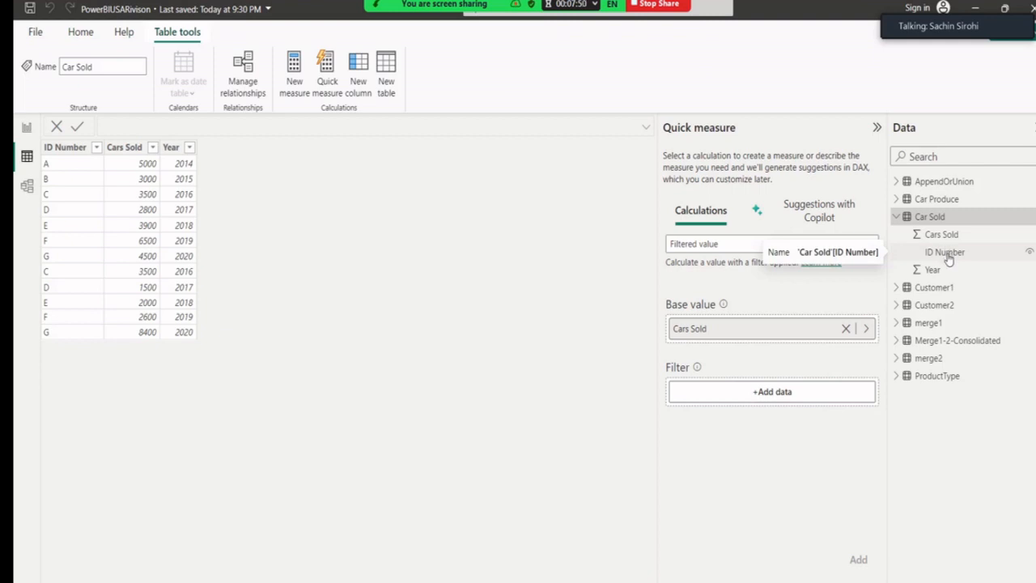
pyautogui.moveTo(949, 257); pyautogui.dragTo(762, 396)
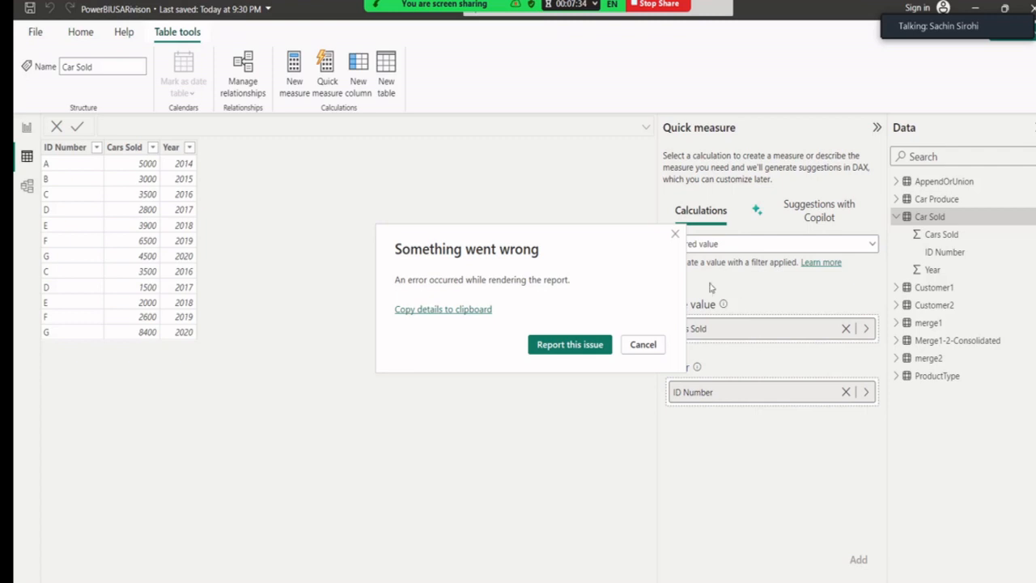
# Dismiss the error, then replace the ID Number filter with Car Produce's Year, which errors again.
pyautogui.click(675, 234)
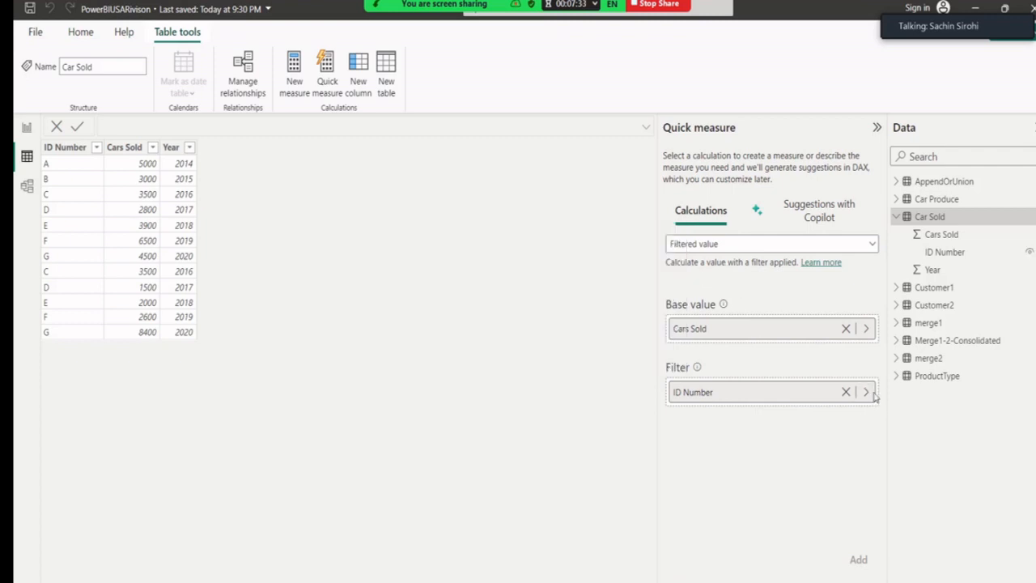
pyautogui.click(846, 392)
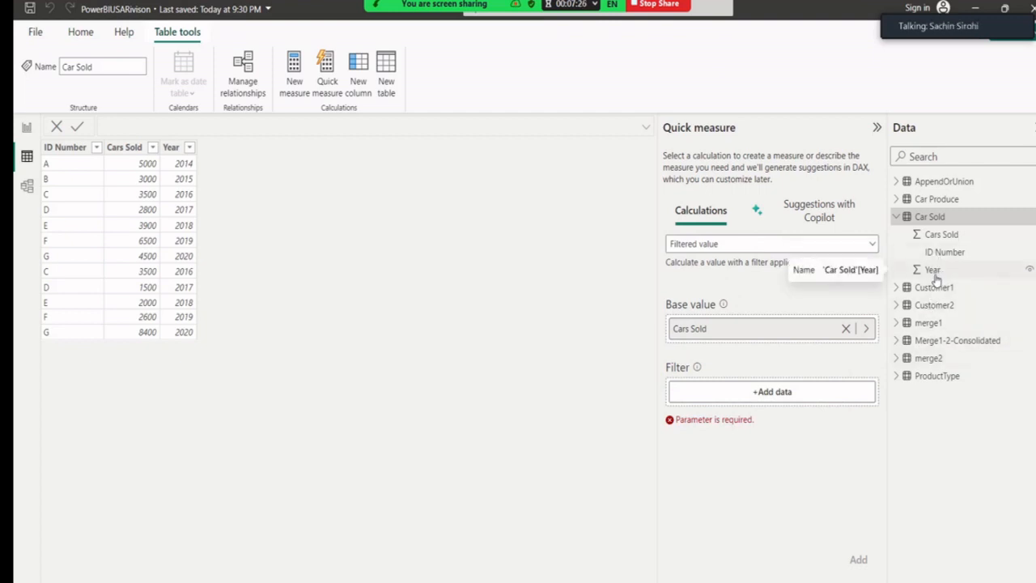
pyautogui.click(897, 199)
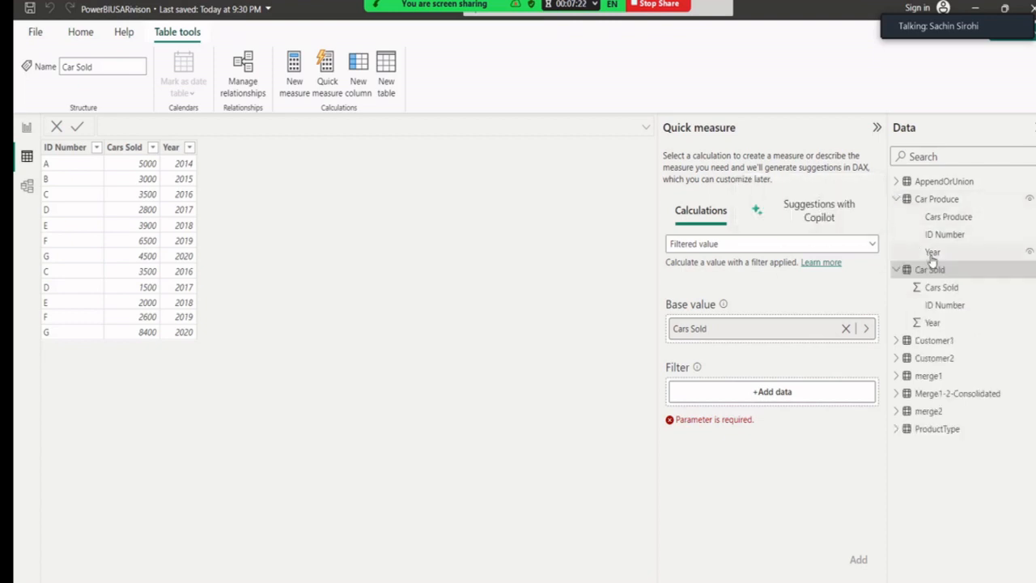
pyautogui.moveTo(932, 259); pyautogui.dragTo(749, 403)
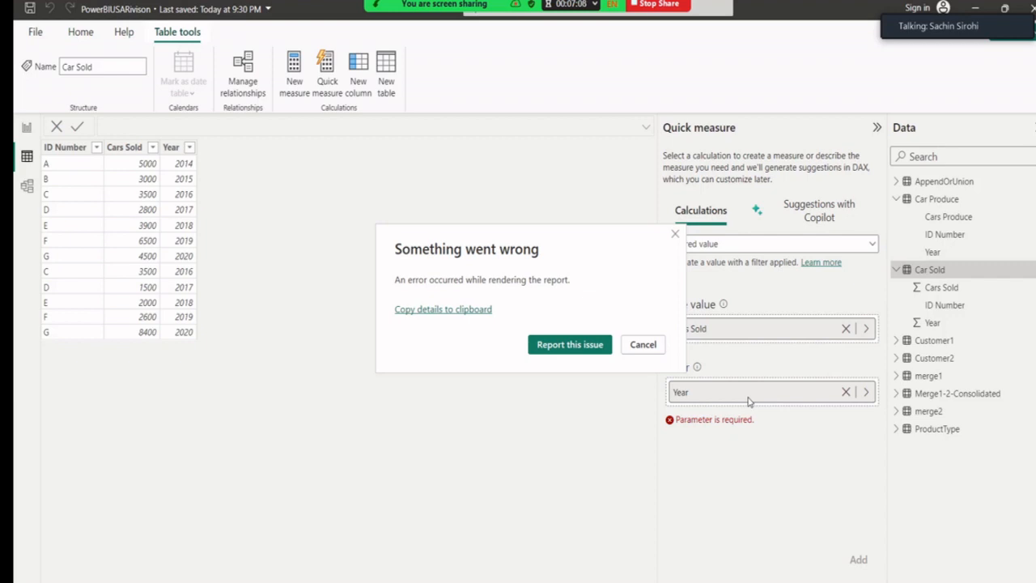
pyautogui.click(674, 236)
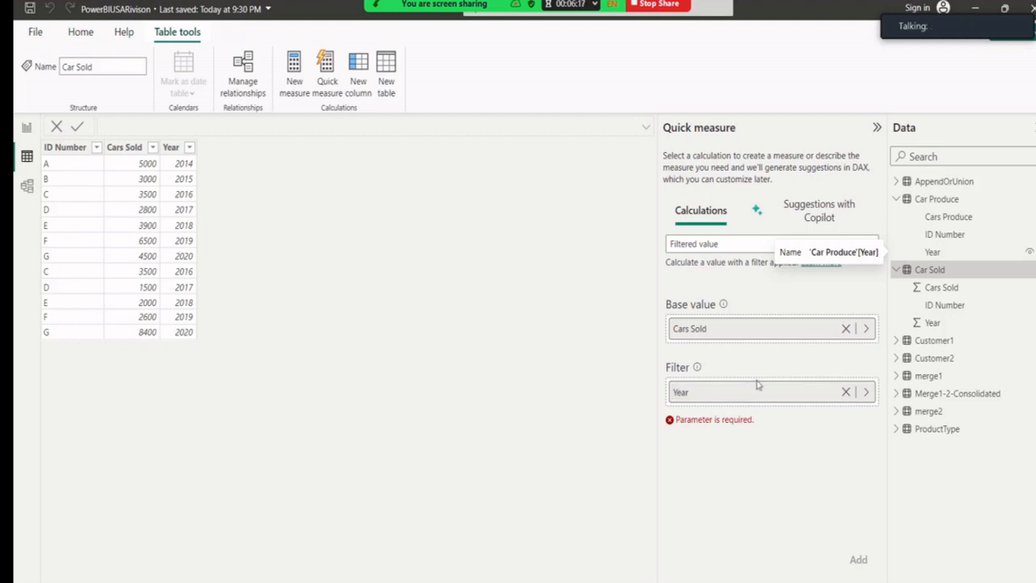
# Clear Year and Cars Sold from the quick measure and collapse its pane.
pyautogui.click(846, 391)
pyautogui.click(845, 329)
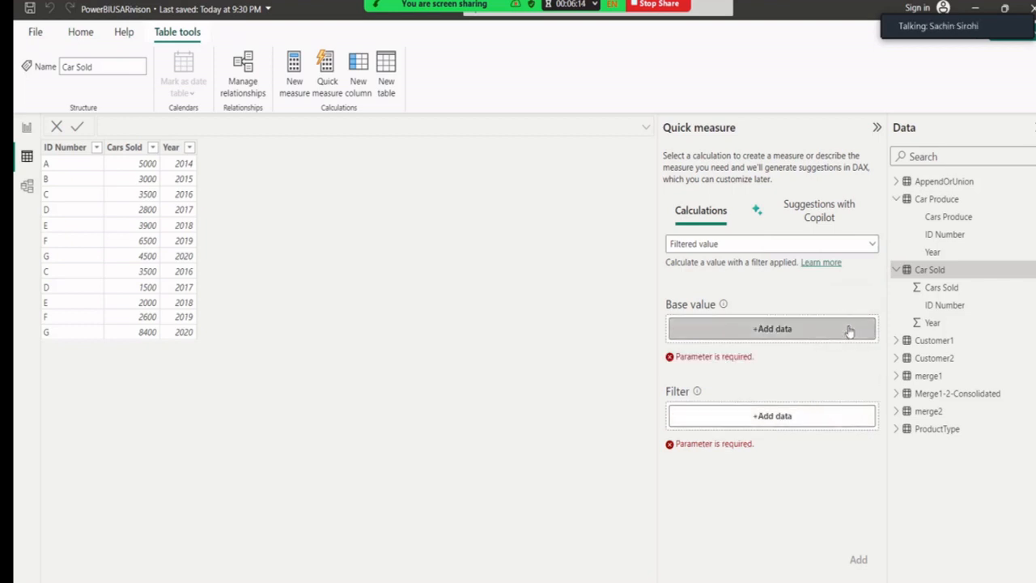
pyautogui.click(878, 129)
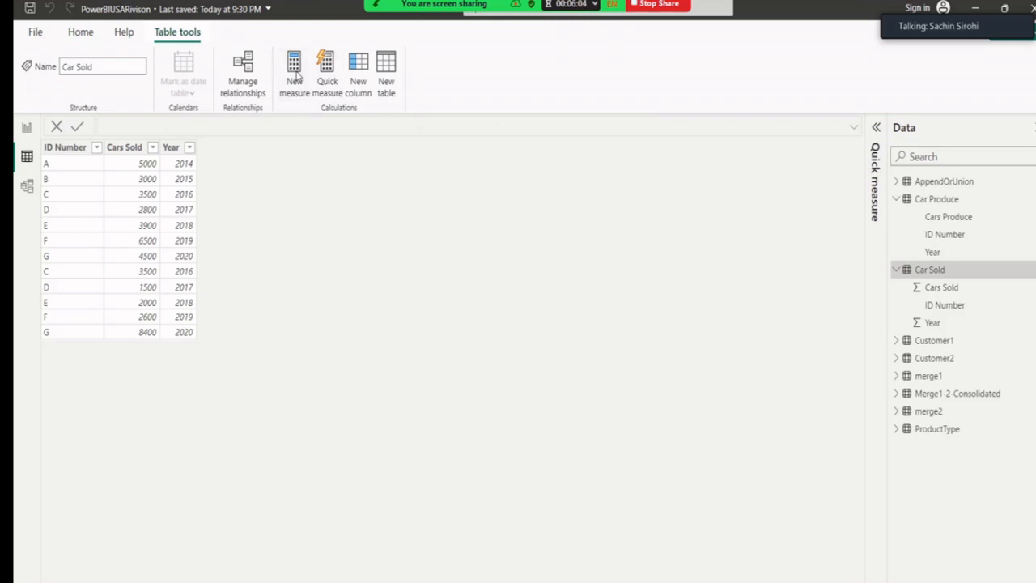
# Add a new Car Sold measure with the formula TotalCarSale = SUM('Car Sold'[Cars Sold]).
pyautogui.click(298, 75)
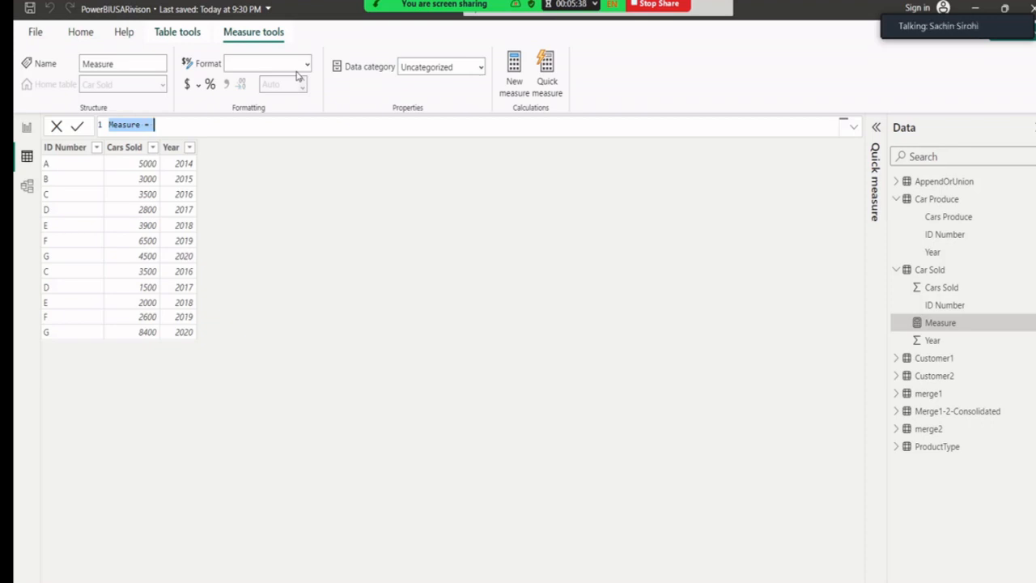
pyautogui.press('Left')
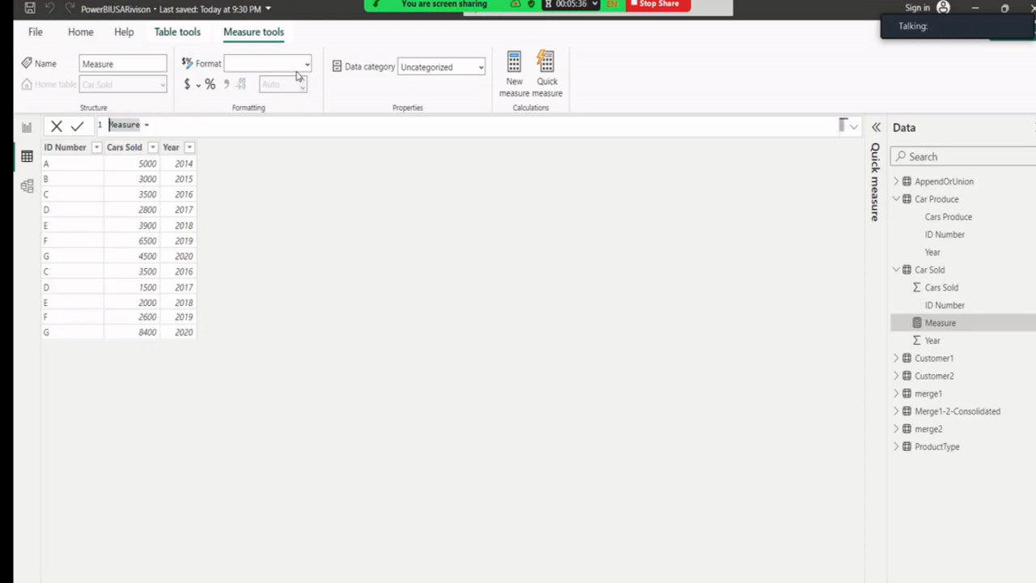
pyautogui.press('Delete')
pyautogui.press('Delete')
pyautogui.press('Delete')
pyautogui.press('Delete')
pyautogui.press('Delete')
pyautogui.press('Delete')
pyautogui.press('Delete')
pyautogui.write('Total')
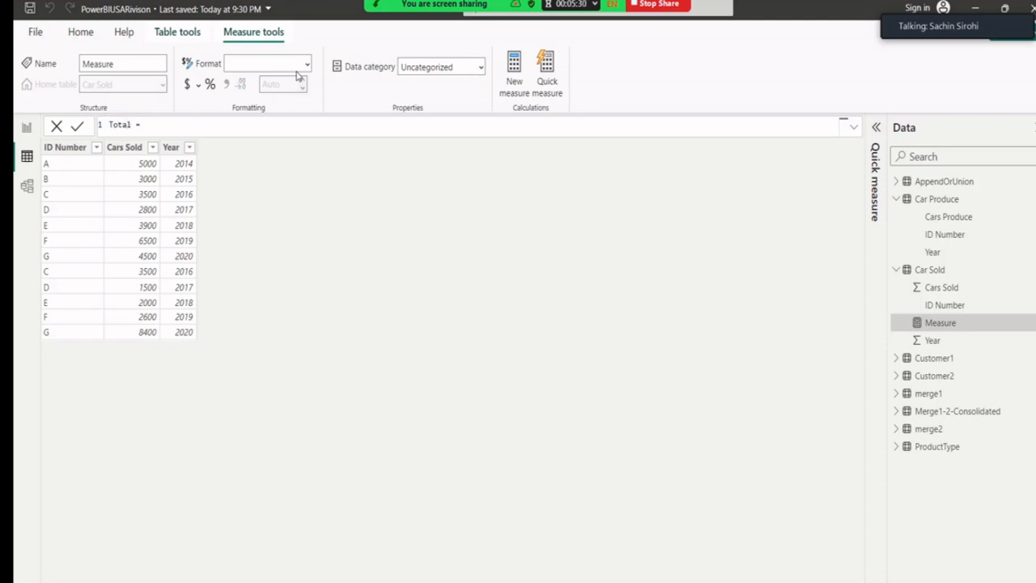
pyautogui.write('CarSale =c')
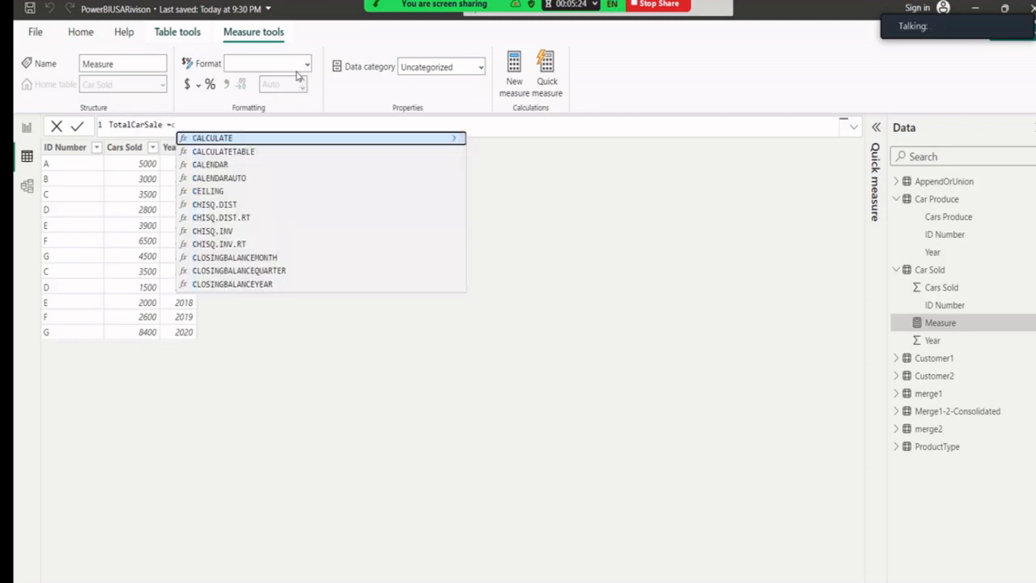
pyautogui.press('BackSpace')
pyautogui.write('sum')
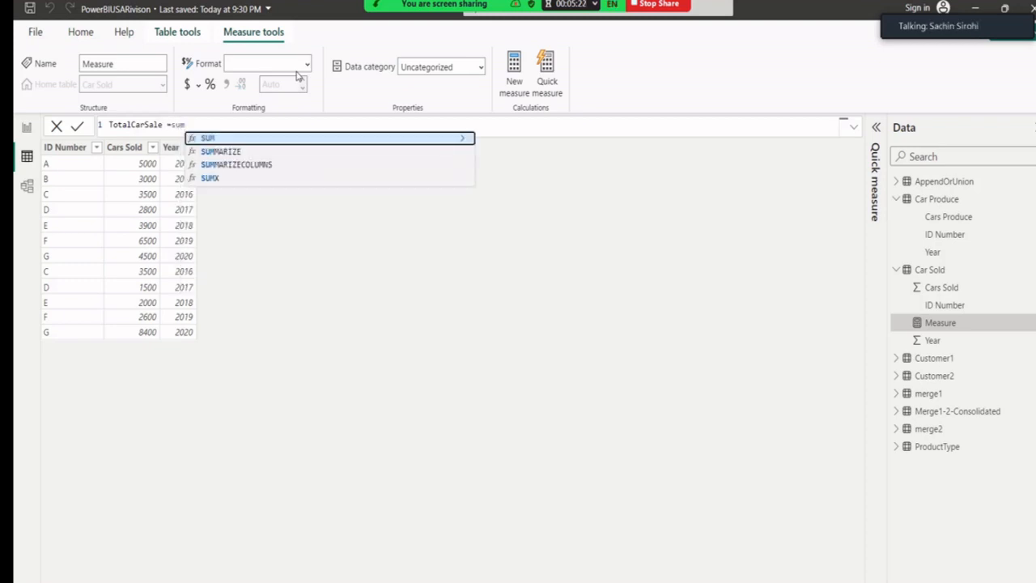
pyautogui.write('(')
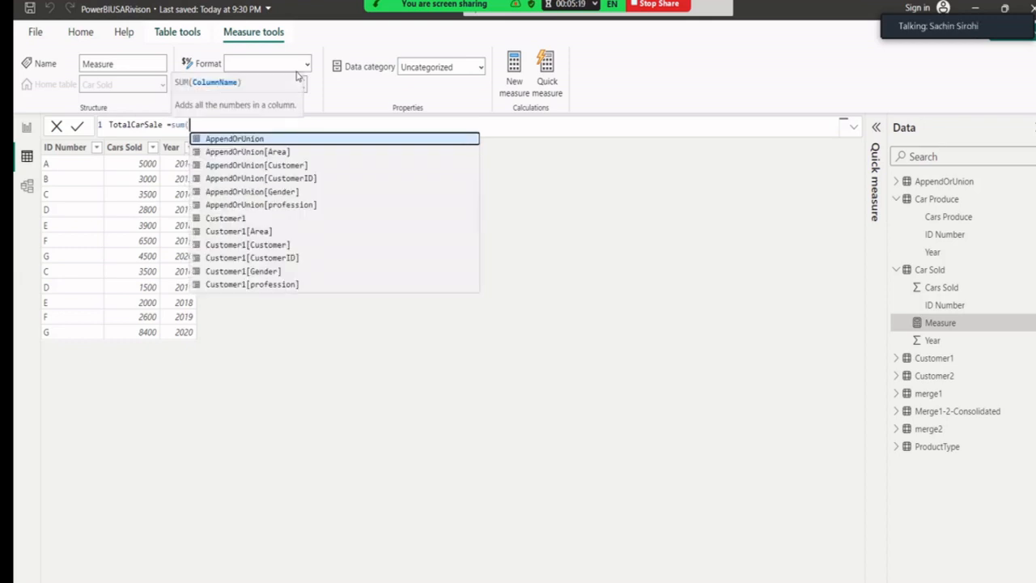
pyautogui.write('car')
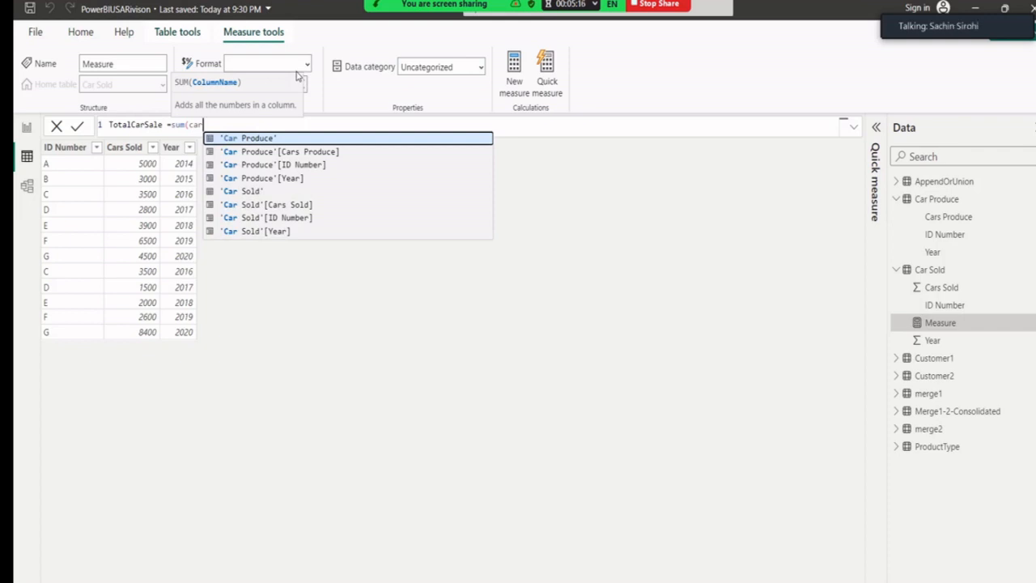
pyautogui.press('Down')
pyautogui.press('Down')
pyautogui.press('Down')
pyautogui.press('Down')
pyautogui.press('Down')
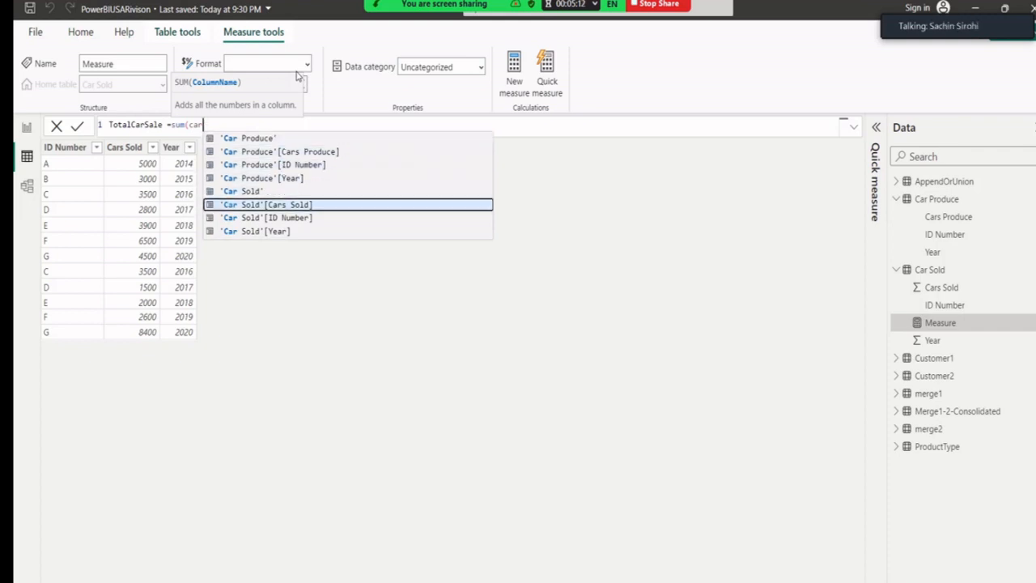
pyautogui.press('Tab')
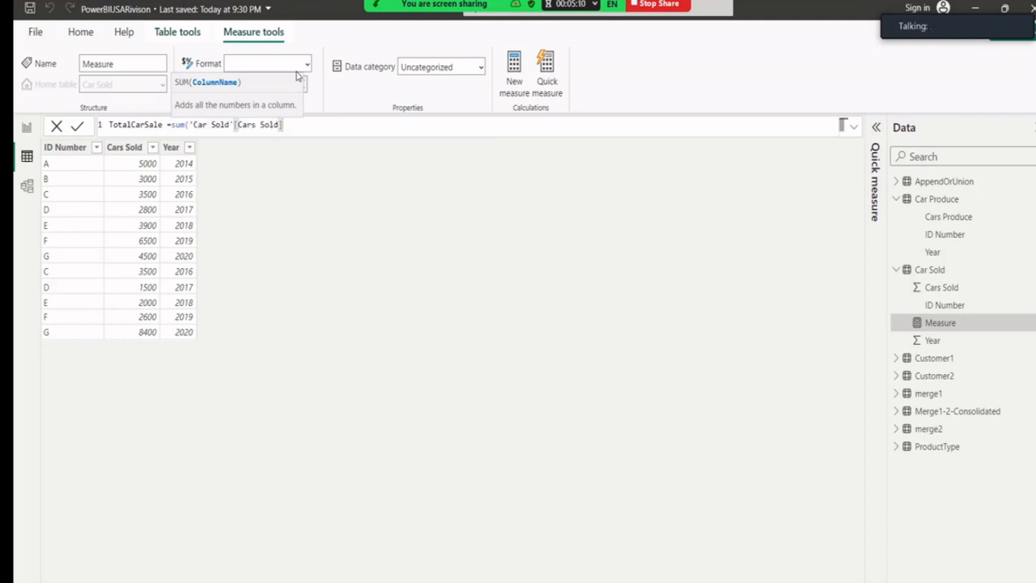
pyautogui.write(')')
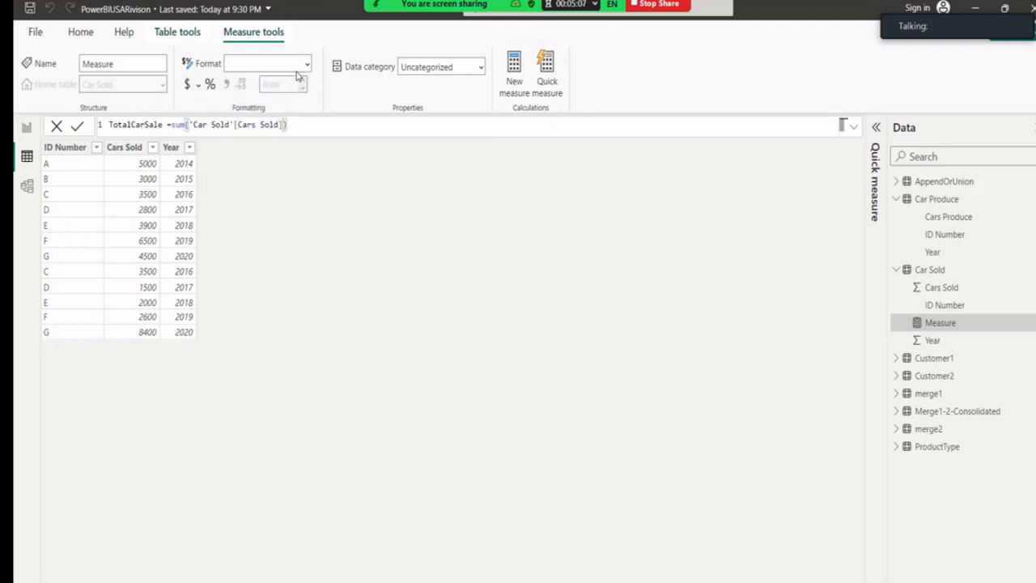
pyautogui.press('Return')
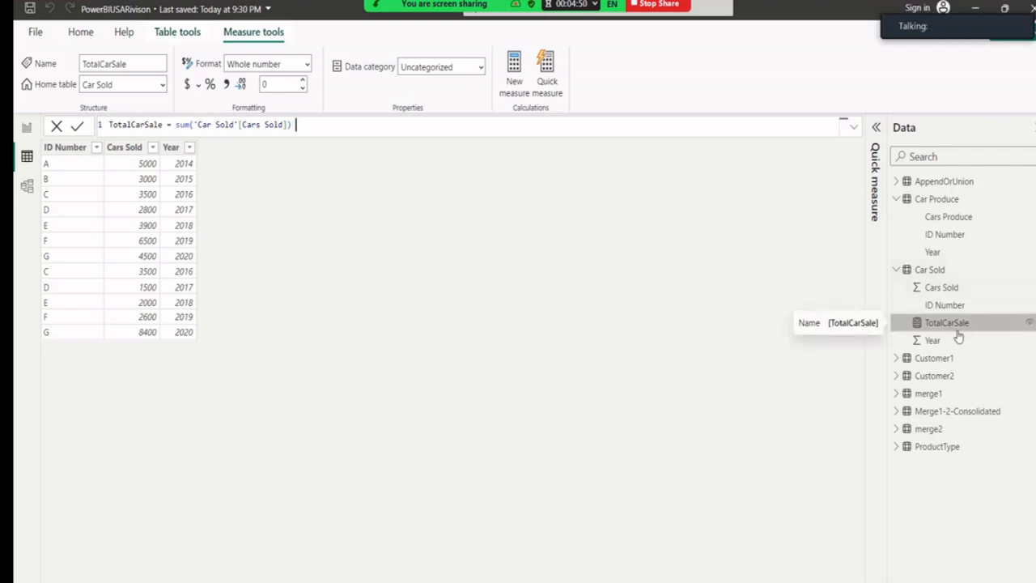
# On the report page, add a card visual showing TotalCarSale.
pyautogui.click(27, 128)
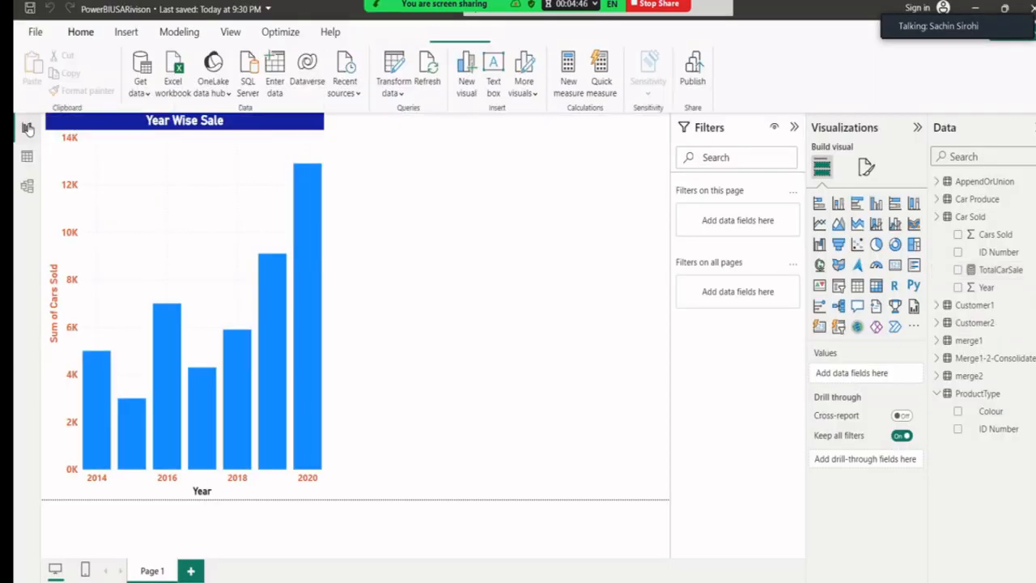
pyautogui.click(894, 267)
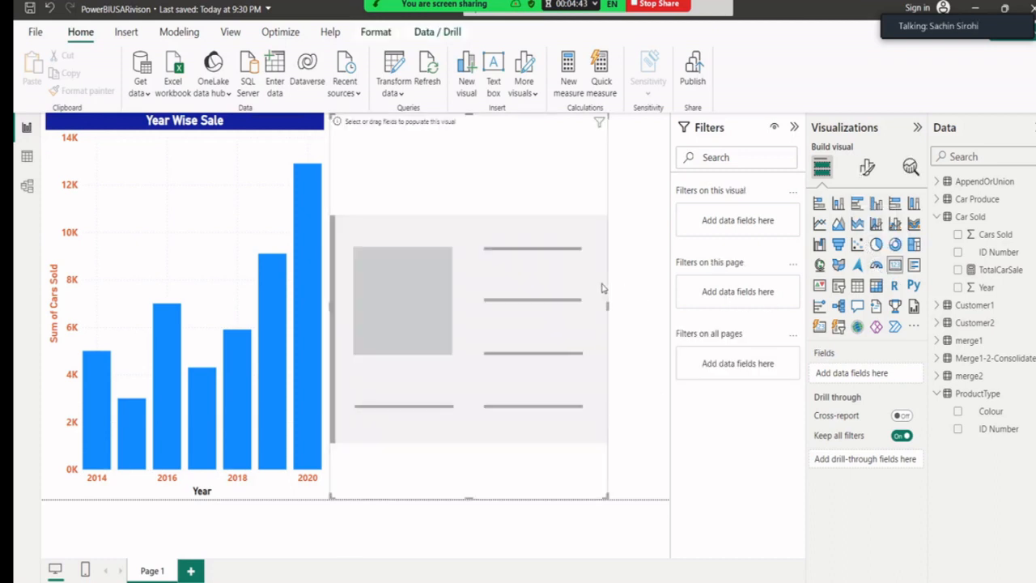
pyautogui.click(959, 271)
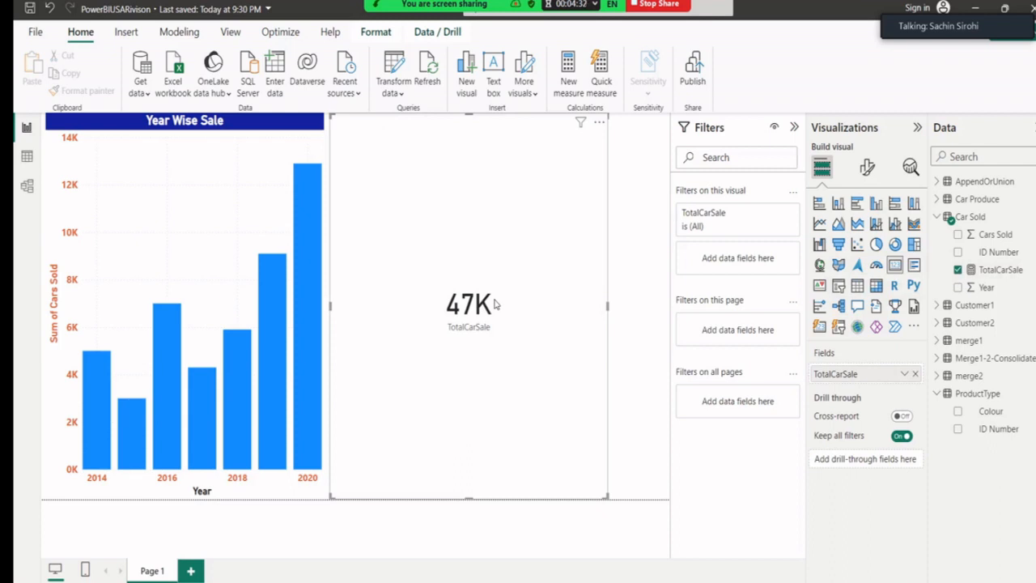
# Make the card's category label bold with a larger font size of 18.
pyautogui.click(867, 170)
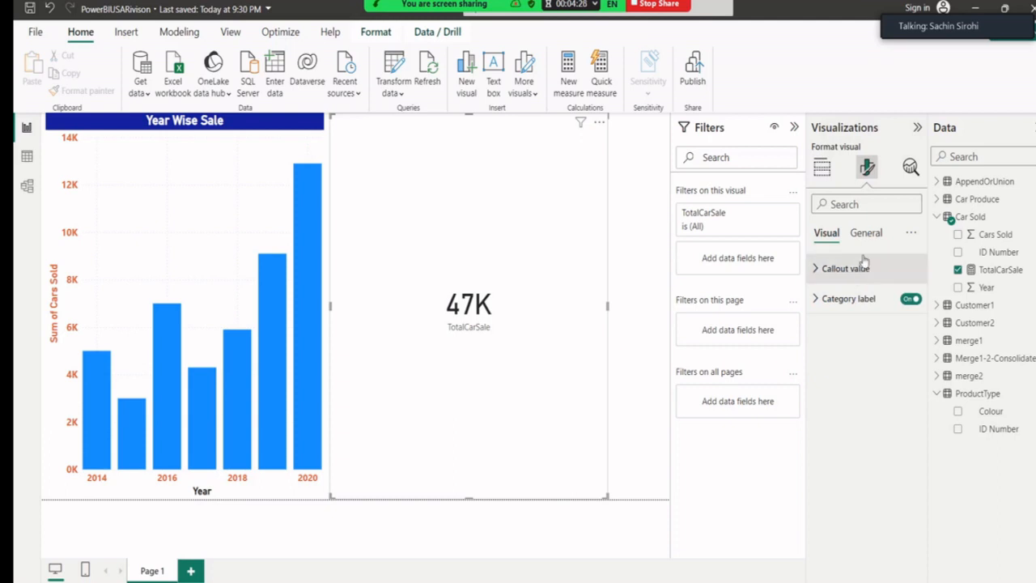
pyautogui.click(864, 233)
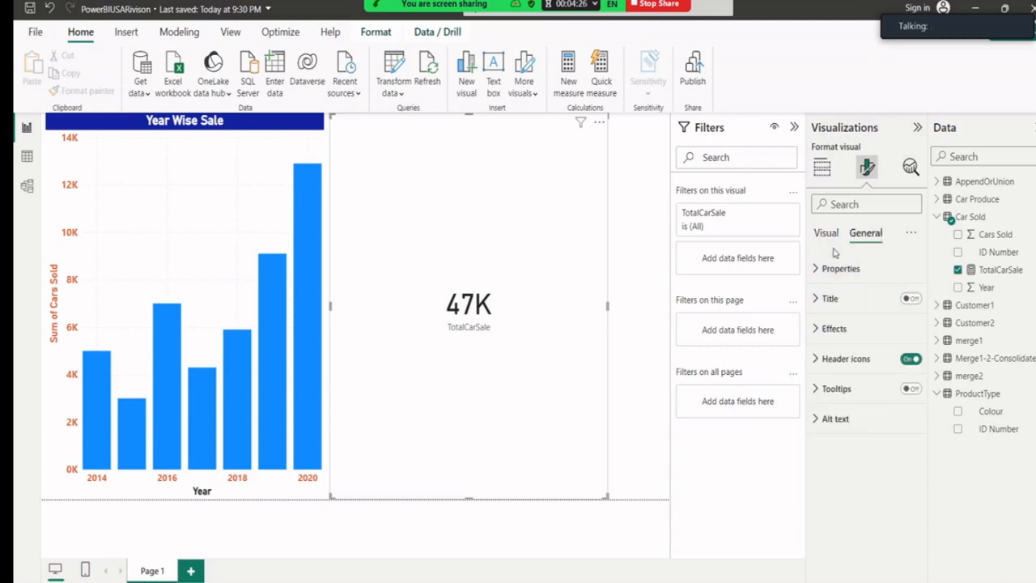
pyautogui.click(826, 233)
pyautogui.click(815, 301)
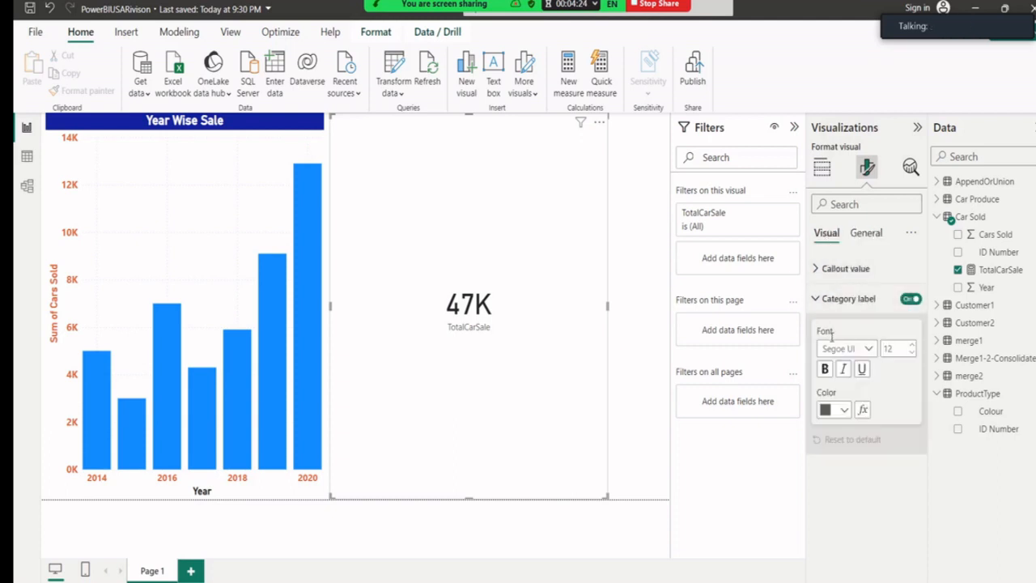
pyautogui.click(912, 345)
pyautogui.click(911, 346)
pyautogui.click(912, 345)
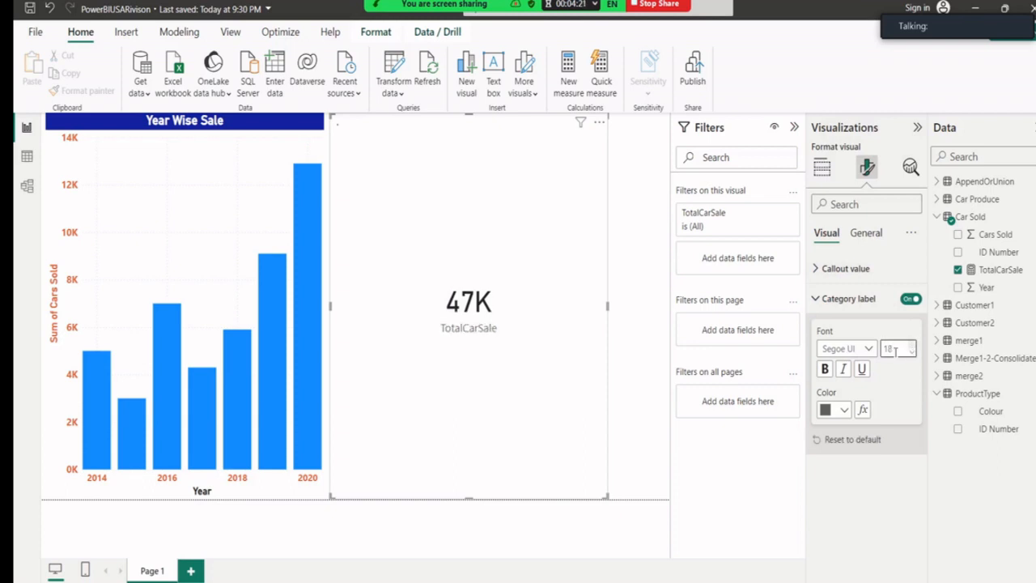
pyautogui.click(825, 370)
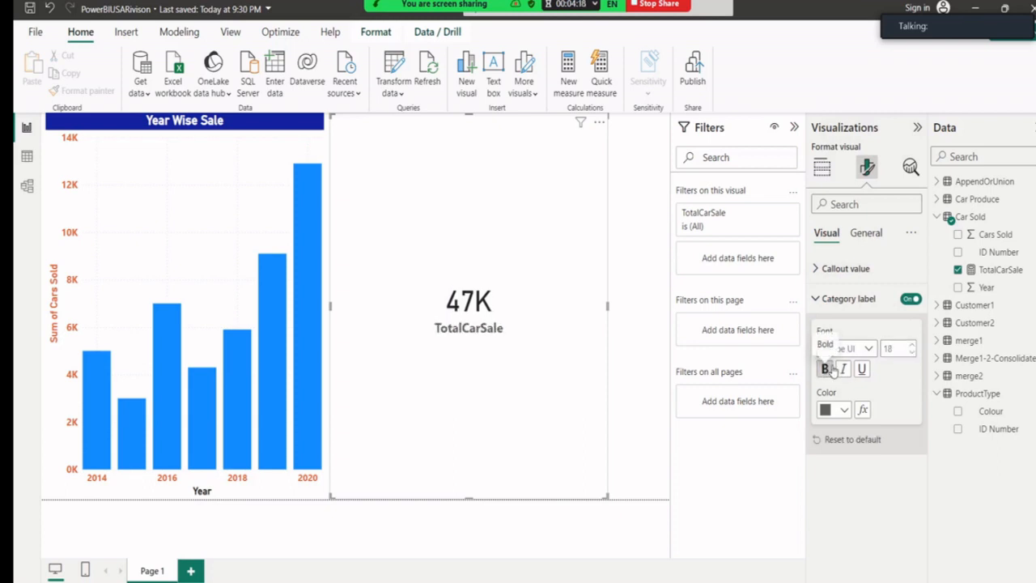
pyautogui.click(819, 296)
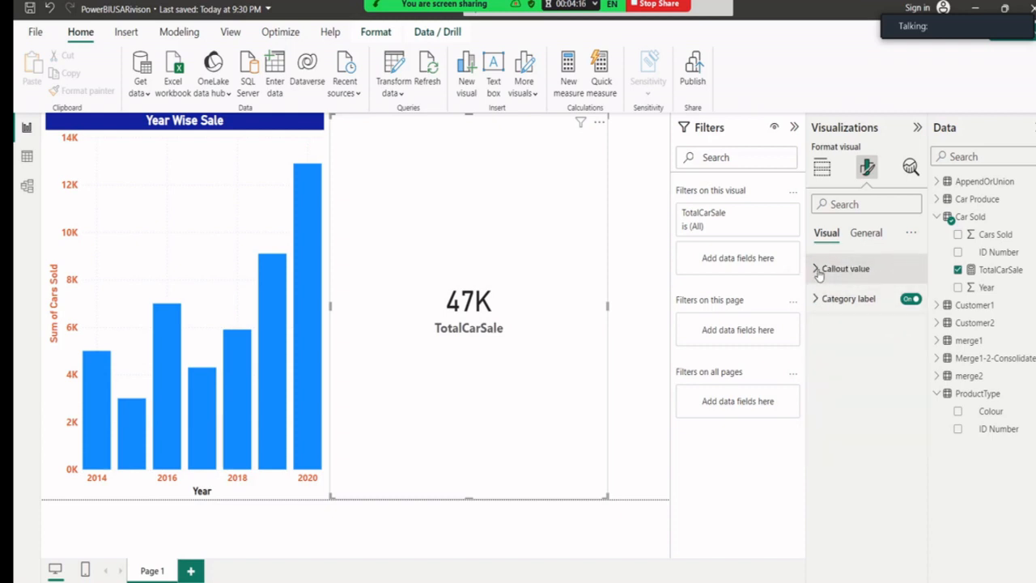
# Format the 47K callout value as 60-point, bold, orange text.
pyautogui.click(819, 268)
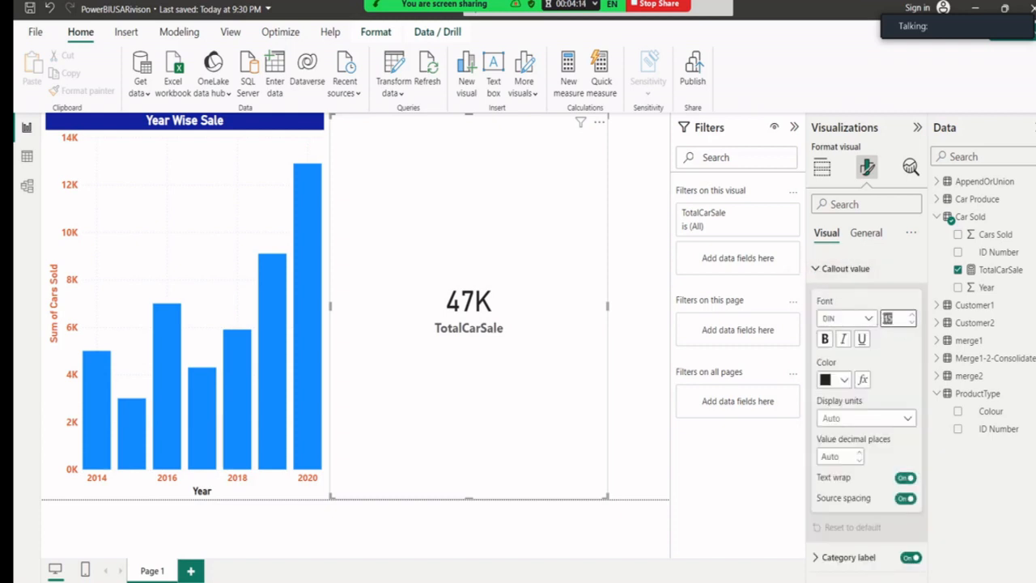
pyautogui.write('60')
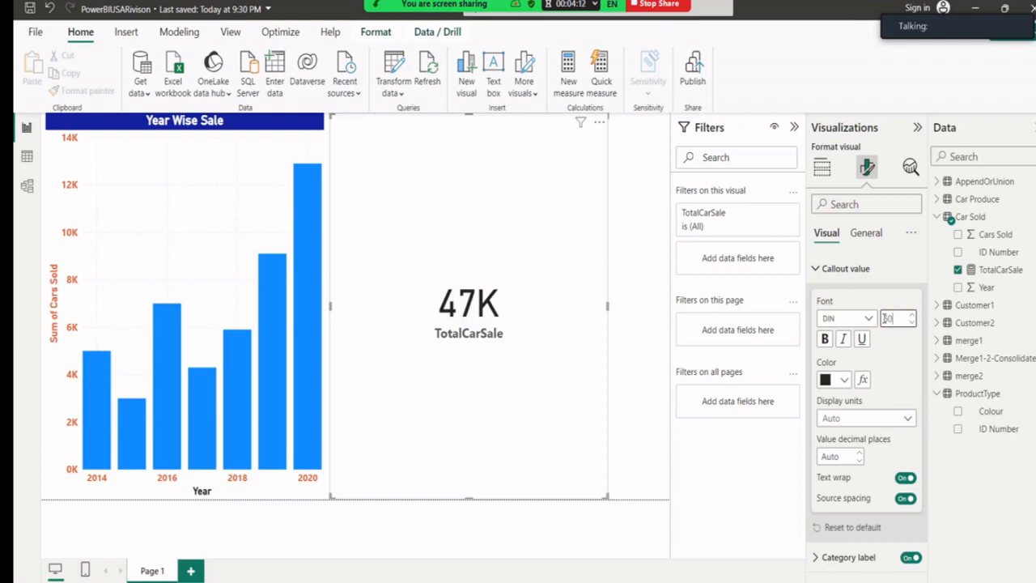
pyautogui.click(825, 339)
pyautogui.click(843, 379)
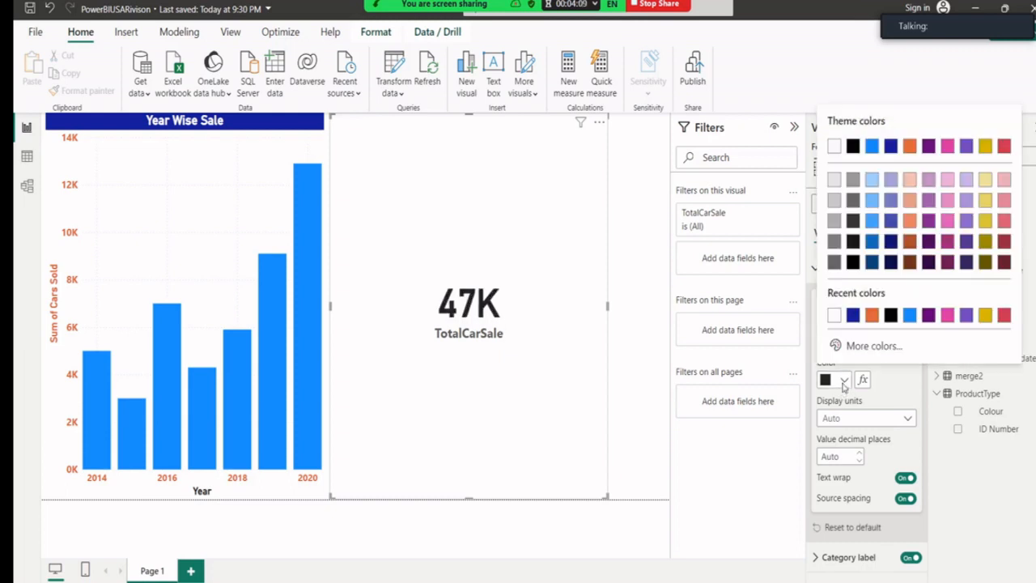
pyautogui.click(871, 314)
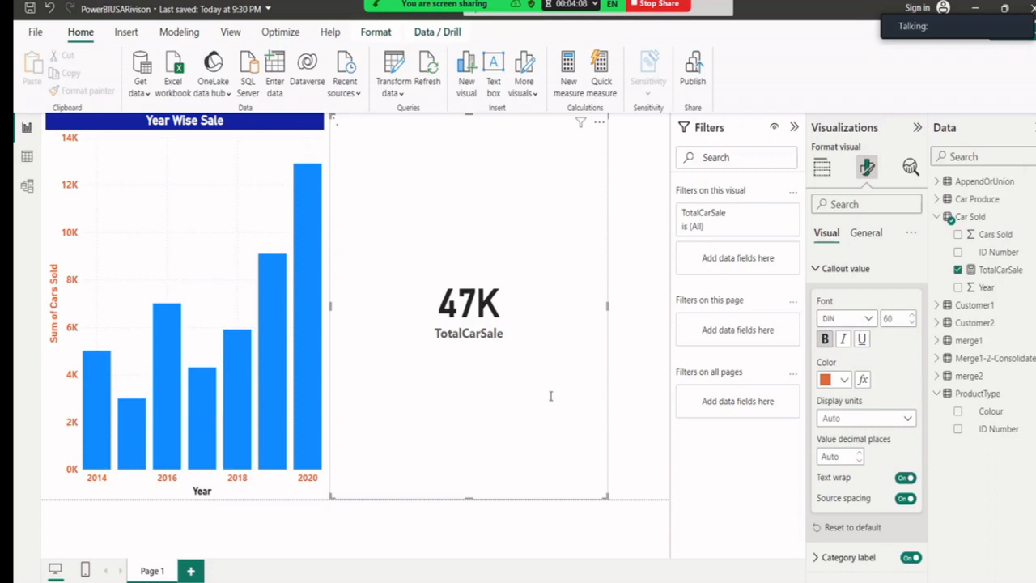
pyautogui.click(629, 429)
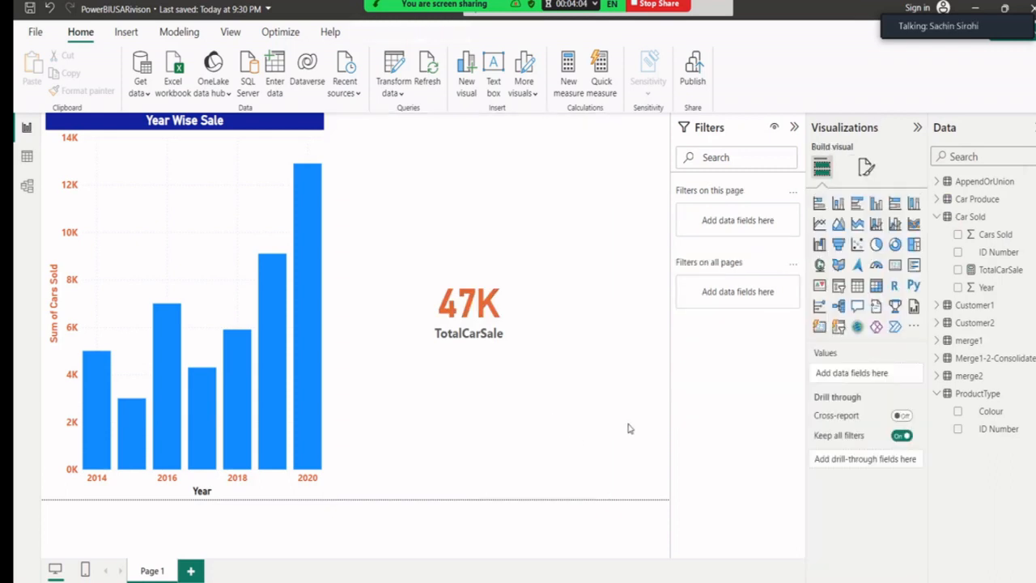
pyautogui.moveTo(941, 31)
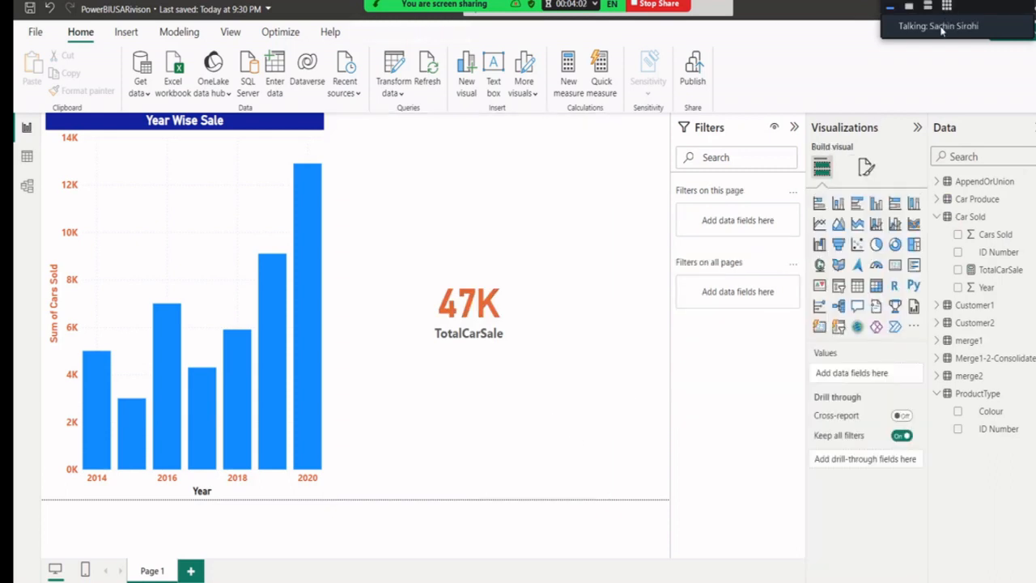
pyautogui.click(908, 7)
pyautogui.moveTo(404, 5)
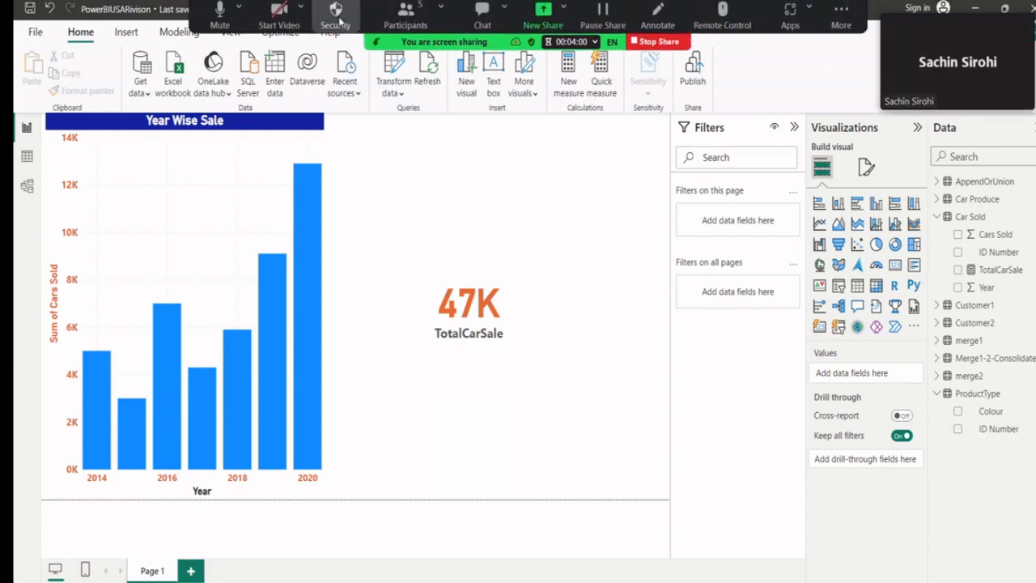